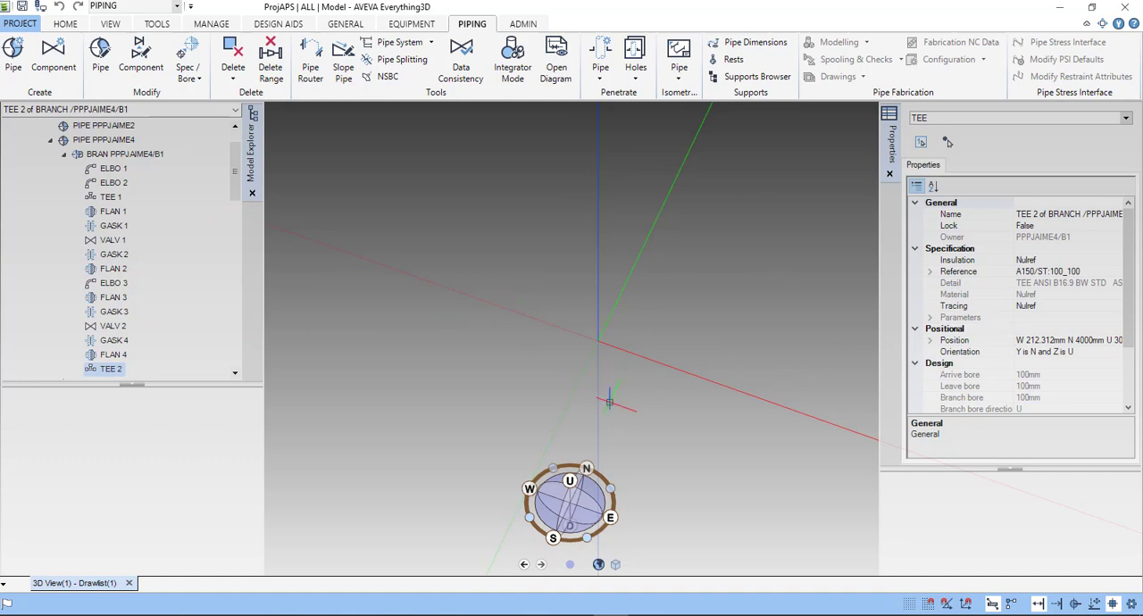
- Switch the discipline from Piping to Structures and bring up its grid and construction design aids
{"action": "scroll", "coordinate": [611, 401], "scroll_direction": "down", "scroll_amount": 5}
{"action": "middle_click_drag", "start_coordinate": [620, 450], "coordinate": [565, 374]}
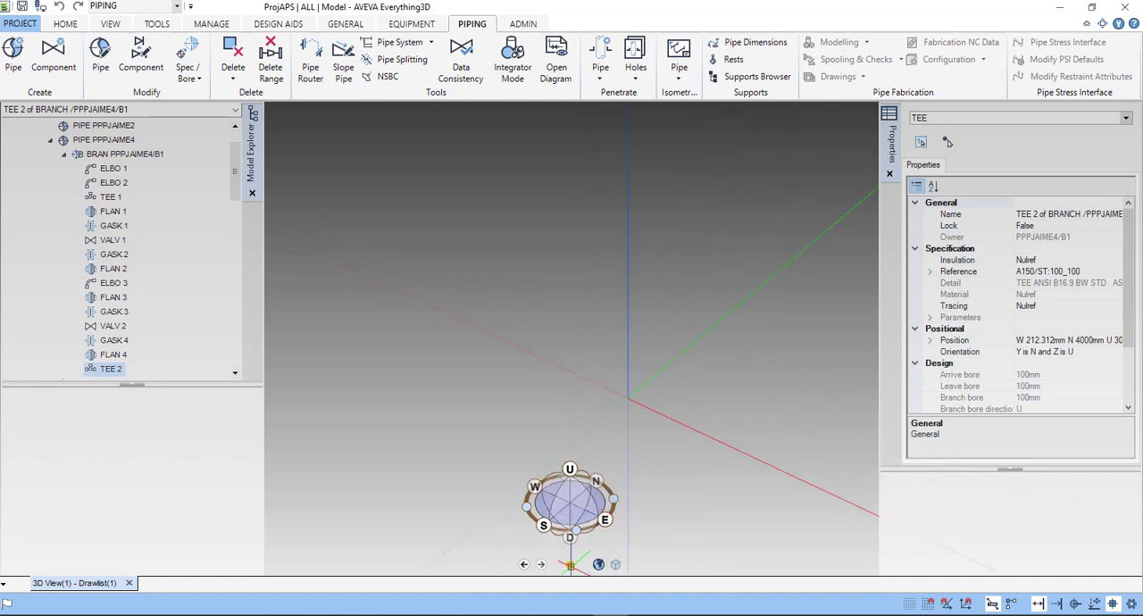
{"action": "left_click_drag", "start_coordinate": [570, 565], "coordinate": [351, 530]}
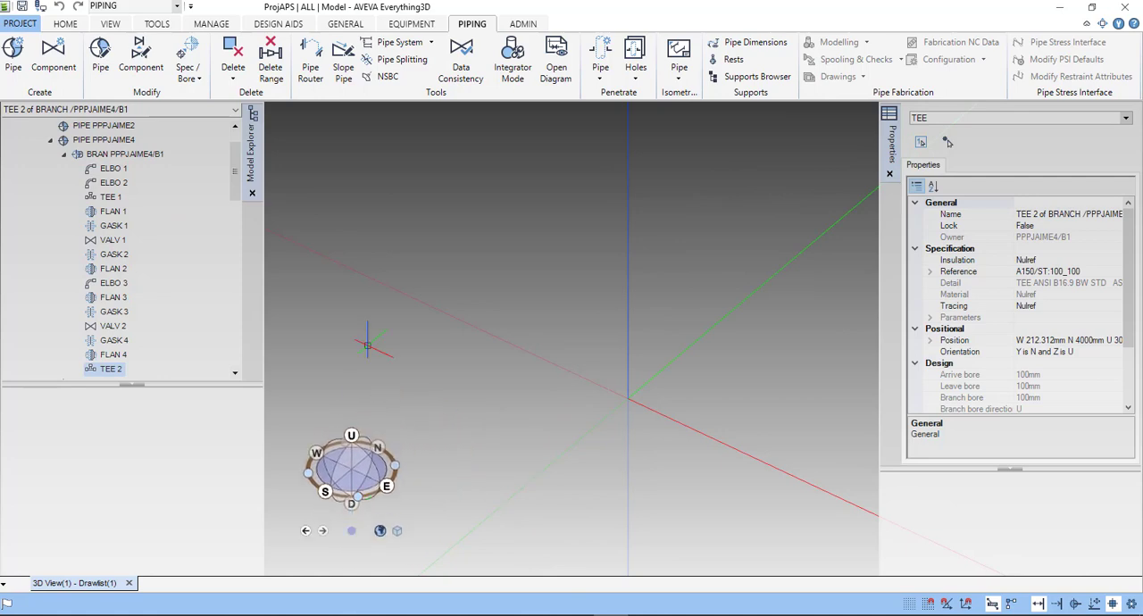
{"action": "left_click", "coordinate": [274, 25]}
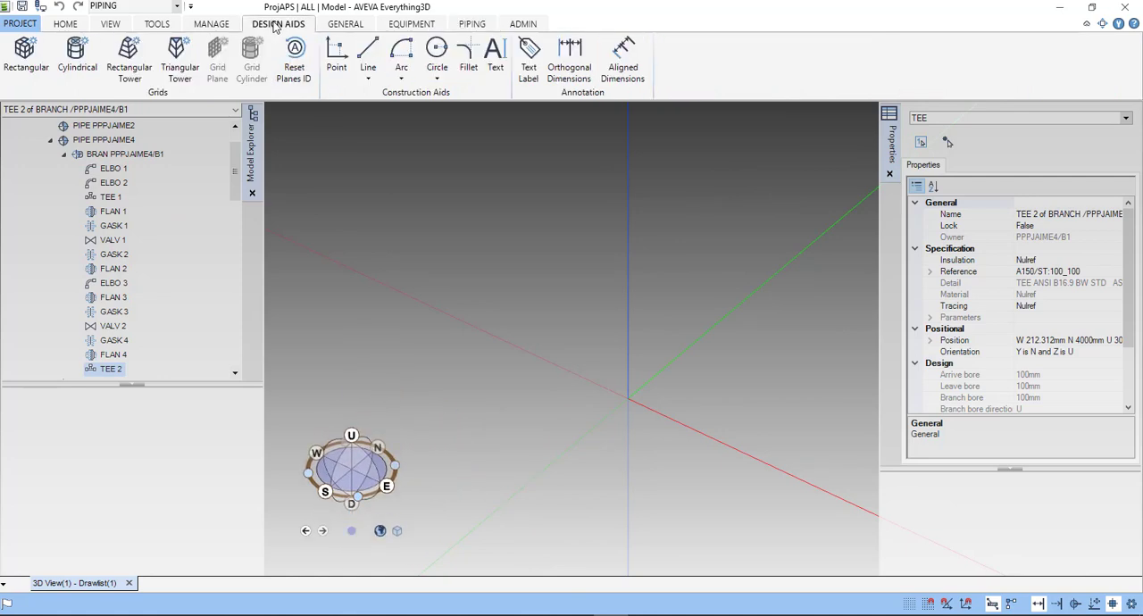
{"action": "left_click", "coordinate": [178, 7]}
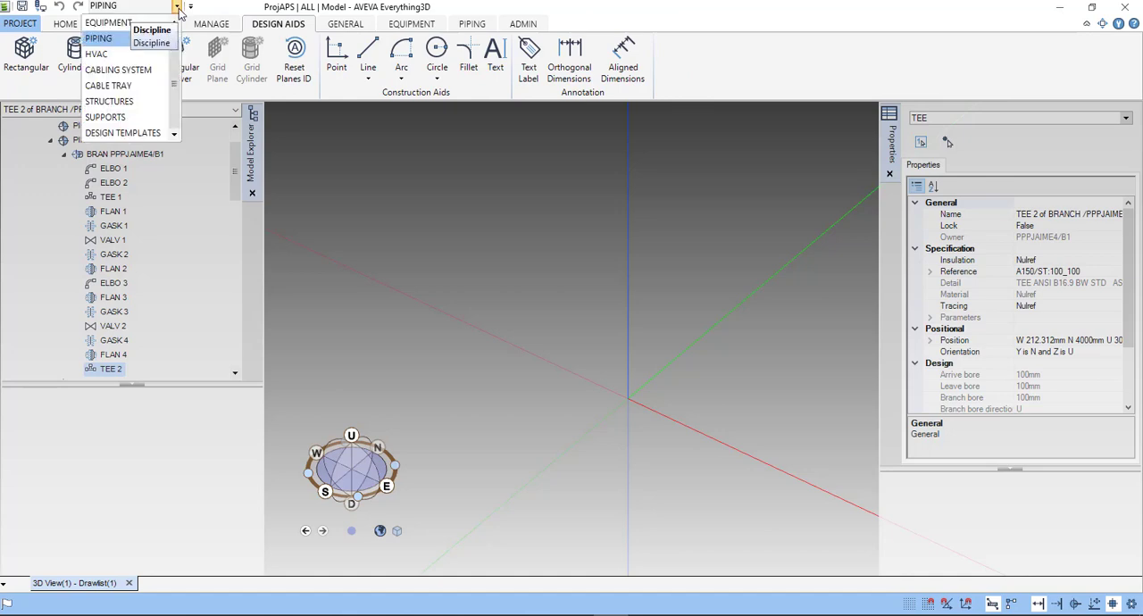
{"action": "left_click", "coordinate": [121, 102]}
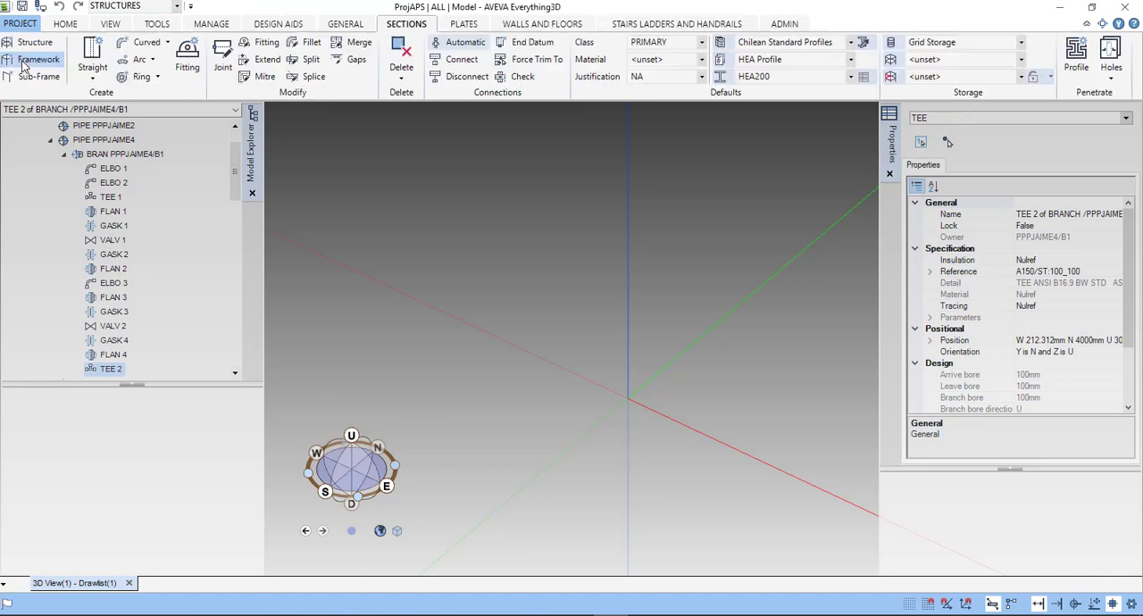
{"action": "left_click", "coordinate": [277, 26]}
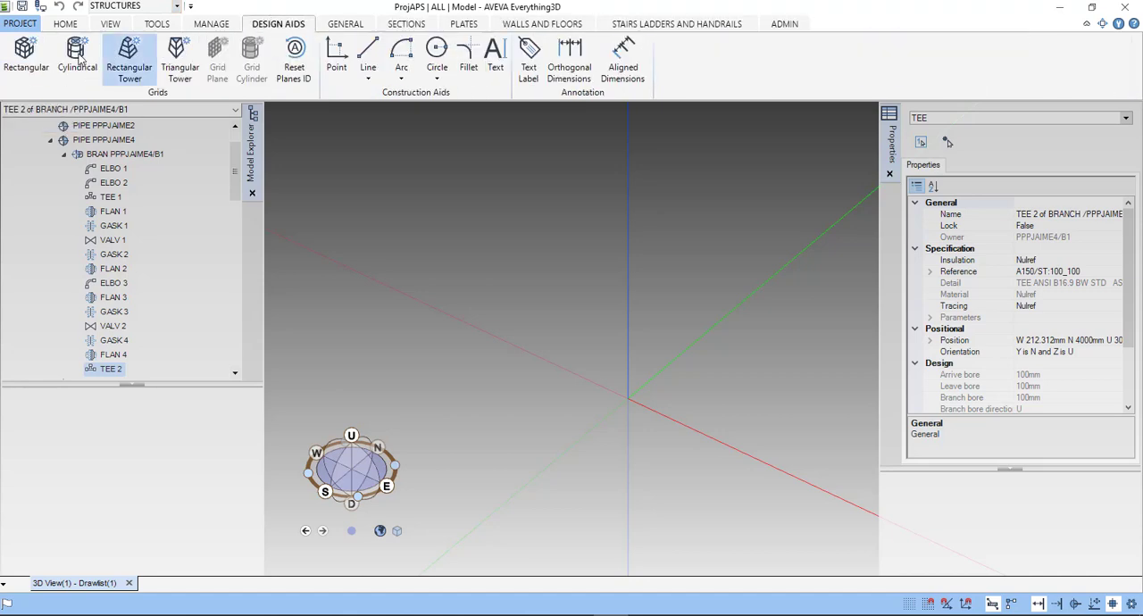
{"action": "right_click_drag", "start_coordinate": [627, 390], "coordinate": [564, 387]}
{"action": "middle_click_drag", "start_coordinate": [572, 381], "coordinate": [408, 333]}
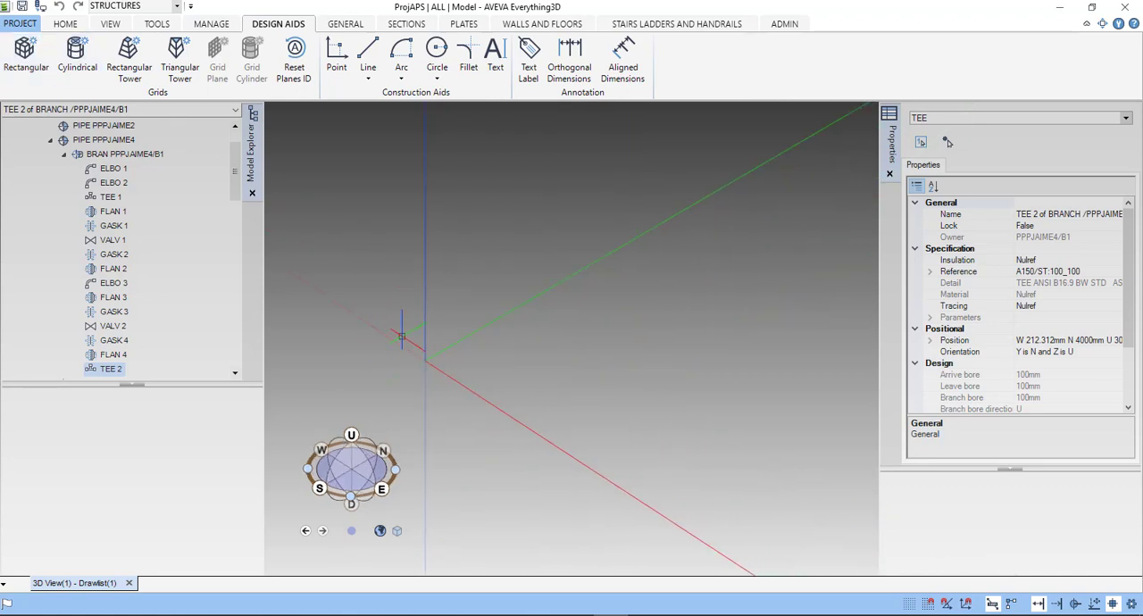
{"action": "right_click_drag", "start_coordinate": [408, 332], "coordinate": [451, 356]}
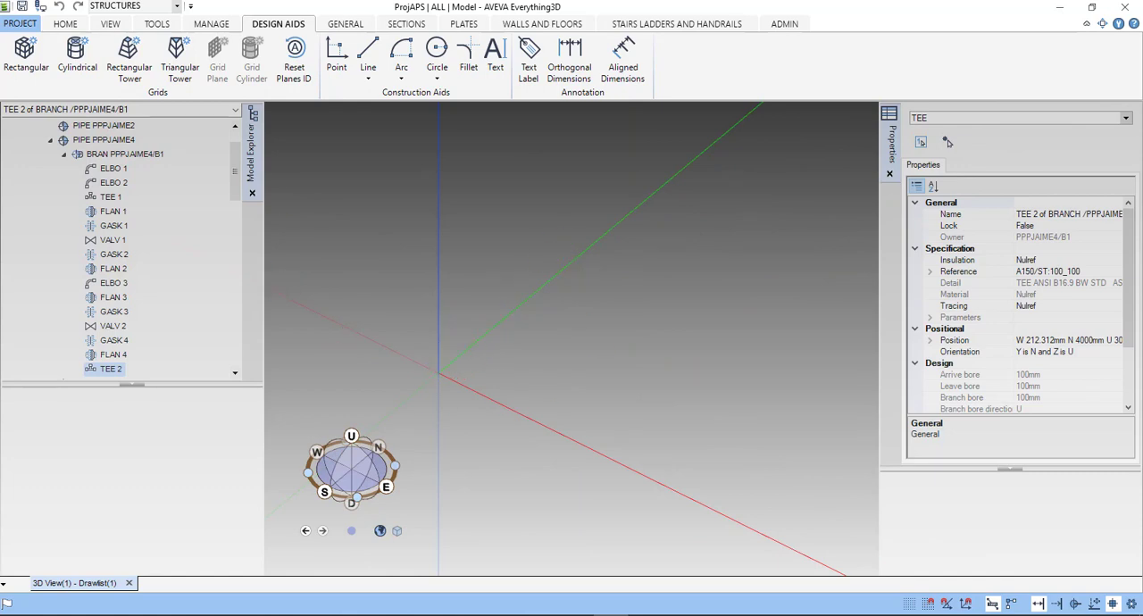
{"action": "mouse_move", "coordinate": [447, 311]}
{"action": "right_mouse_down"}
{"action": "mouse_move", "coordinate": [577, 309]}
{"action": "mouse_move", "coordinate": [416, 337]}
{"action": "right_mouse_up"}
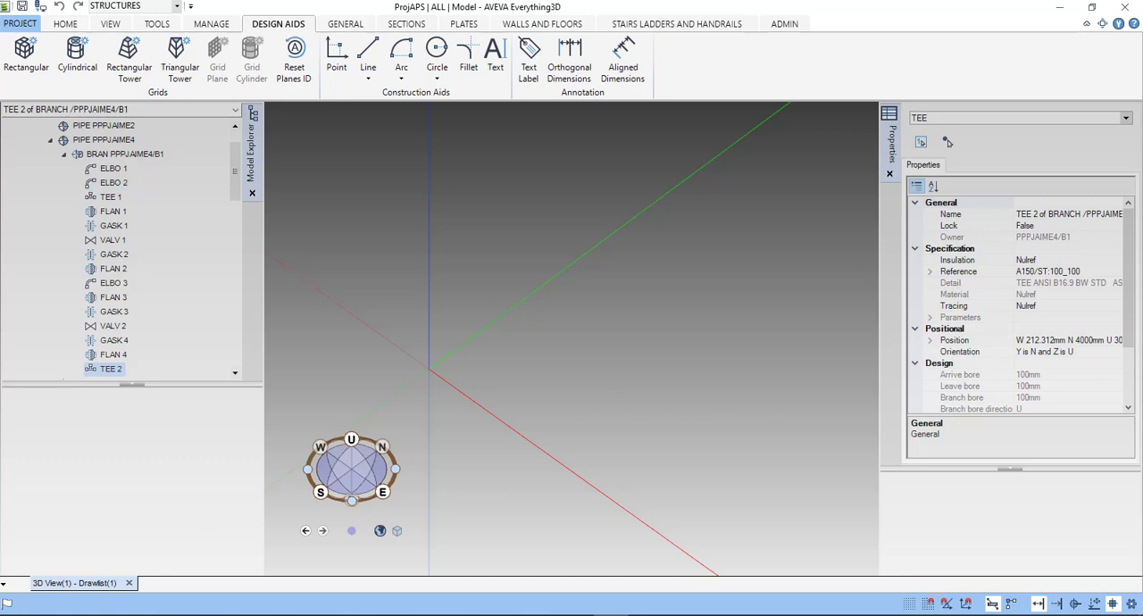
- Collapse the expanded piping site at the start of the model tree and make it the current element
{"action": "left_click_drag", "start_coordinate": [230, 177], "coordinate": [240, 152]}
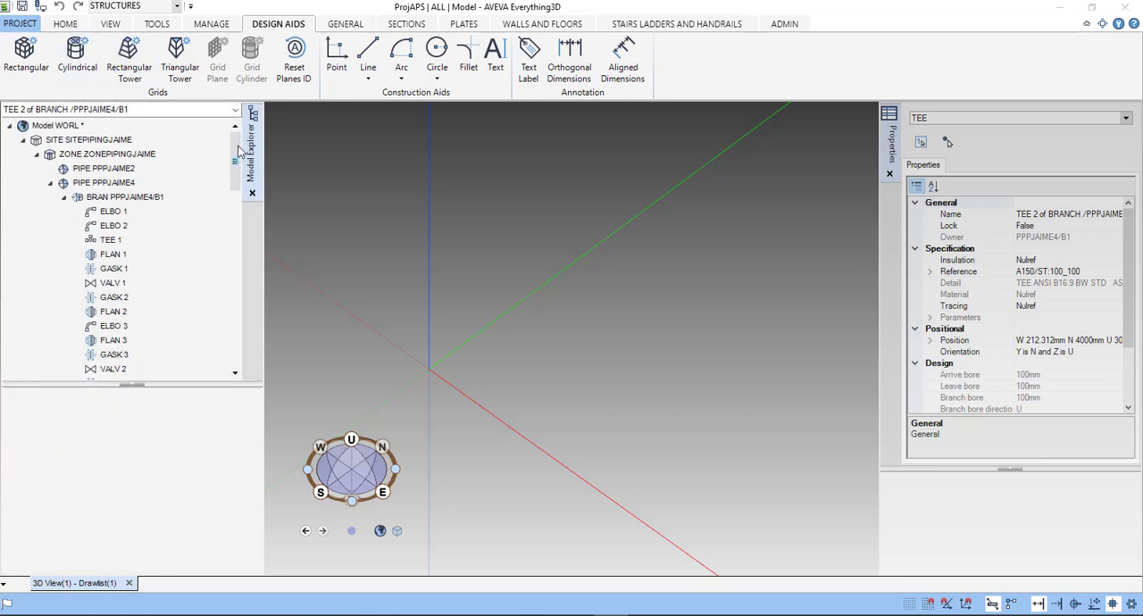
{"action": "left_click", "coordinate": [23, 140]}
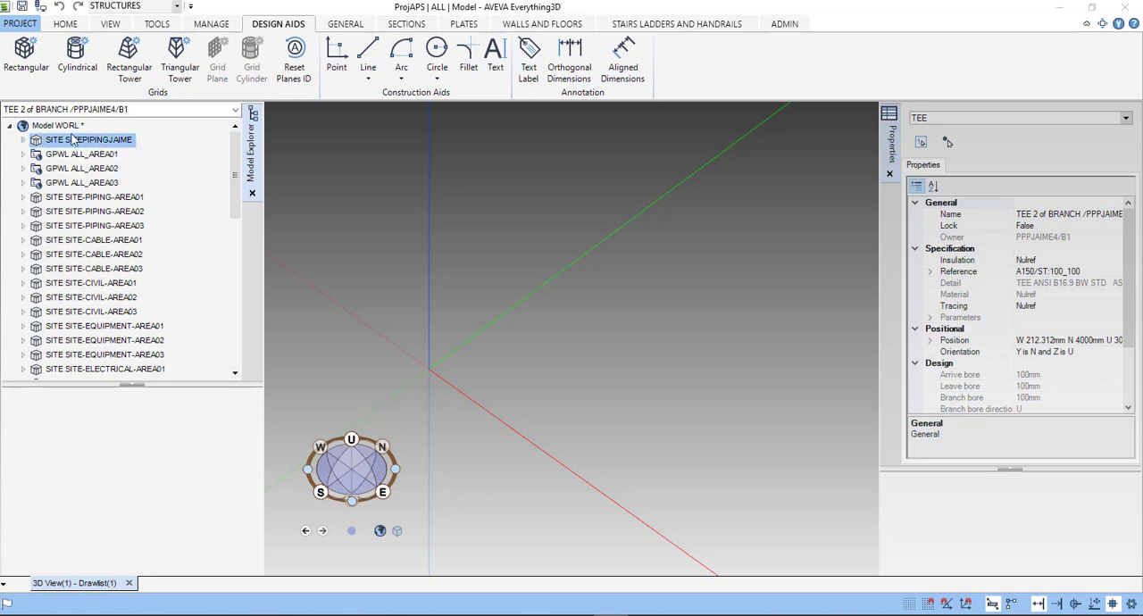
{"action": "right_click", "coordinate": [161, 139]}
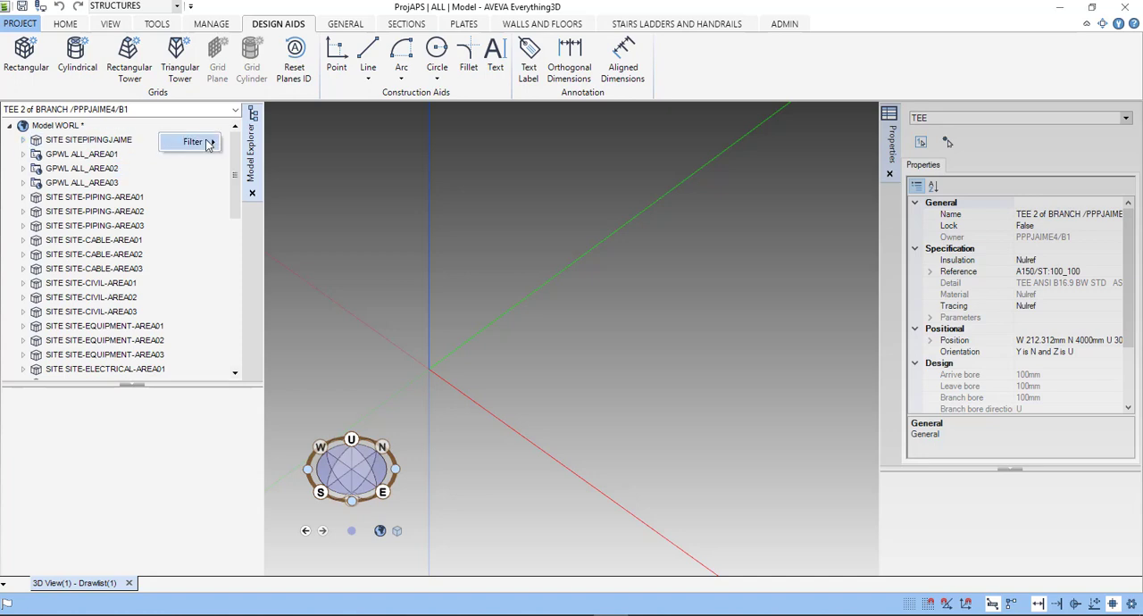
{"action": "left_click", "coordinate": [71, 127]}
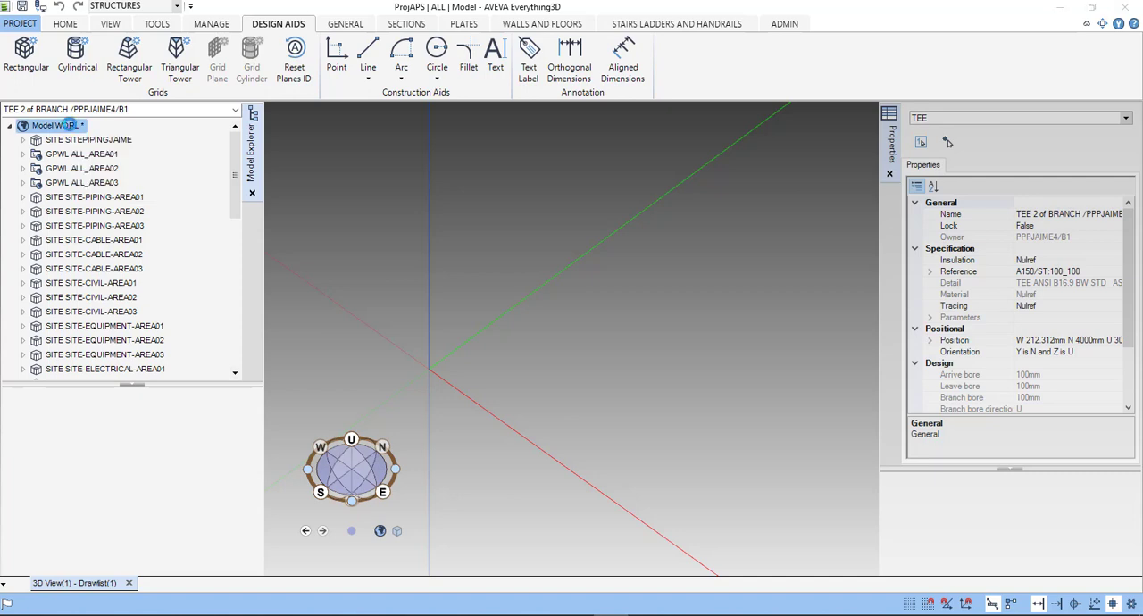
{"action": "right_click", "coordinate": [68, 126]}
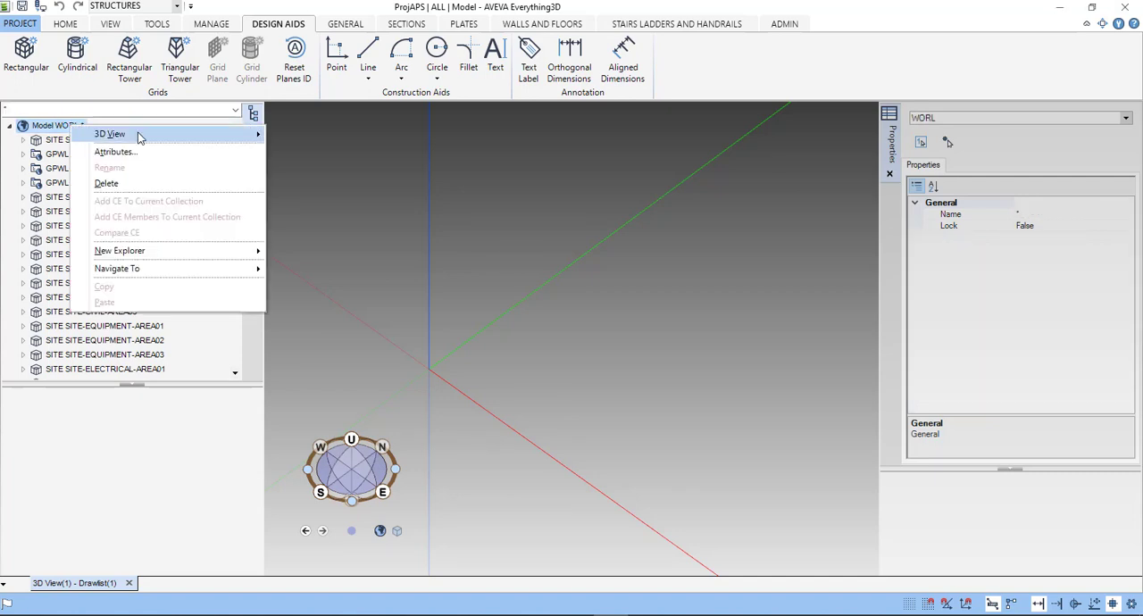
{"action": "mouse_move", "coordinate": [138, 136]}
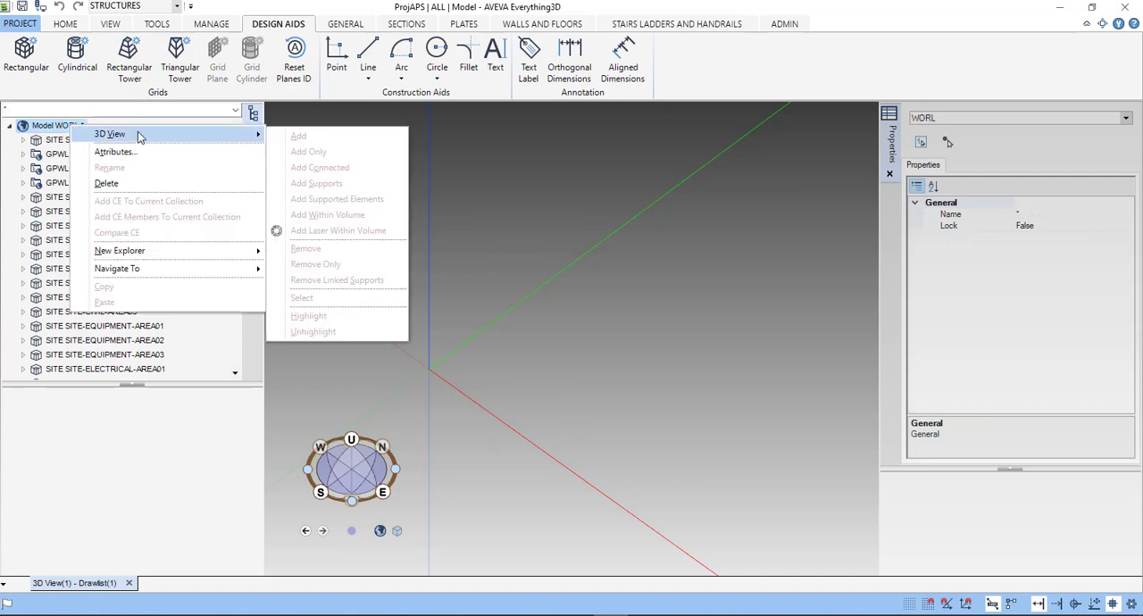
{"action": "left_click", "coordinate": [67, 139]}
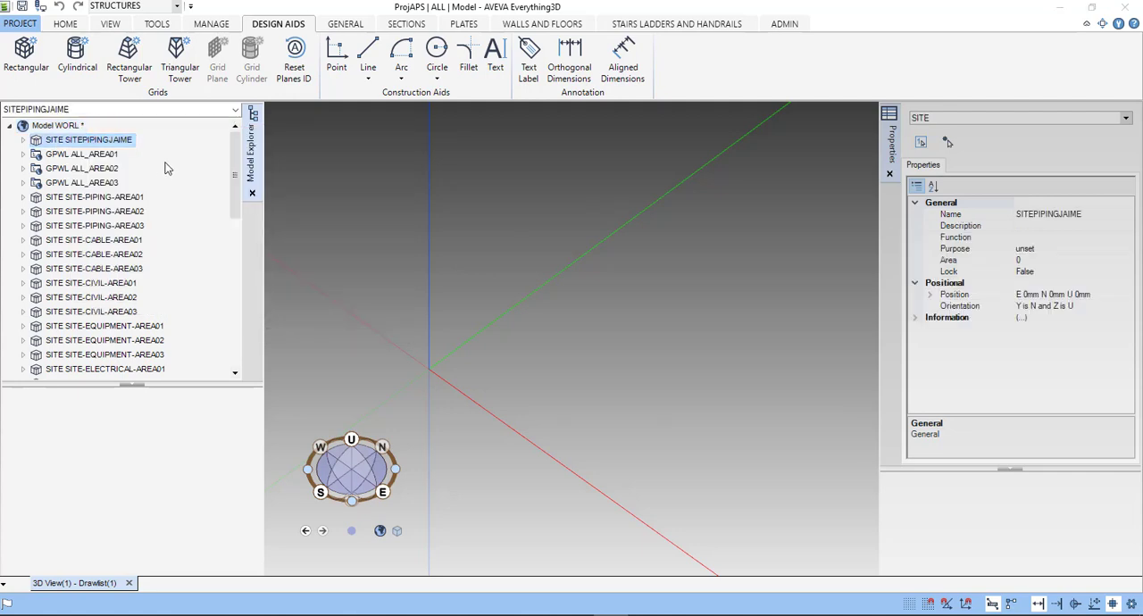
{"action": "mouse_move", "coordinate": [164, 158]}
{"action": "mouse_move", "coordinate": [195, 176]}
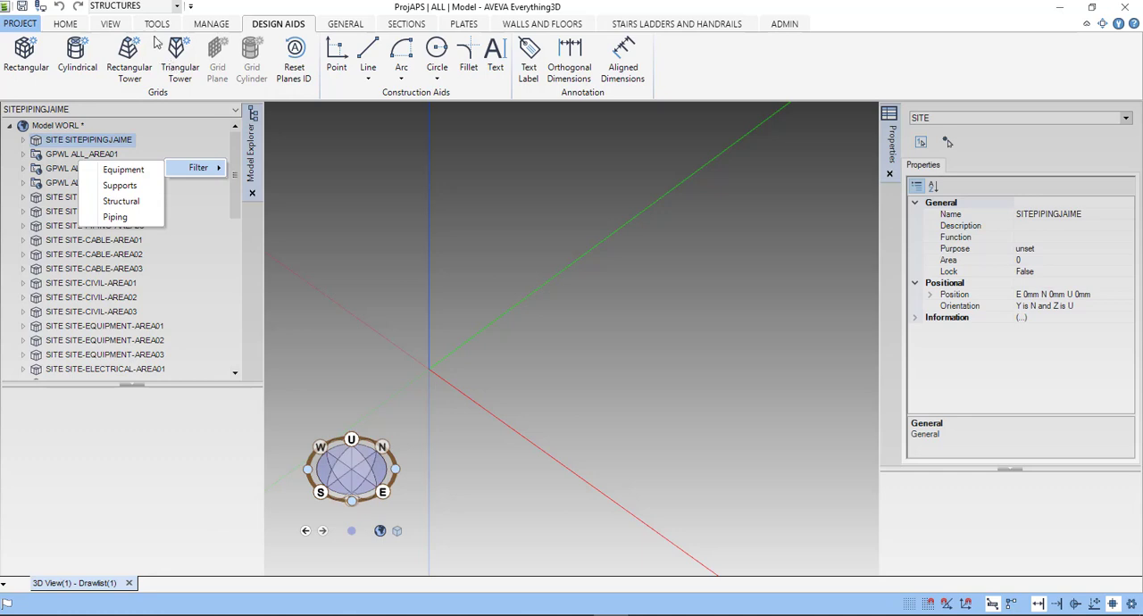
- Create a new site named SITE-XXX-JGD-CHILE with its purpose left unset
{"action": "left_click", "coordinate": [67, 24]}
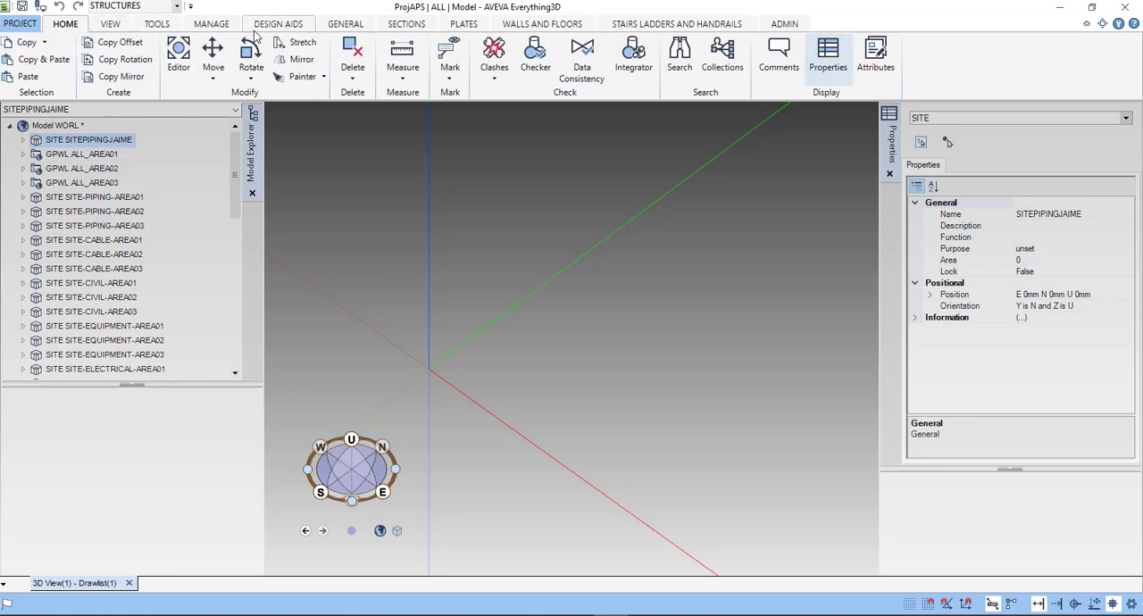
{"action": "left_click", "coordinate": [223, 29]}
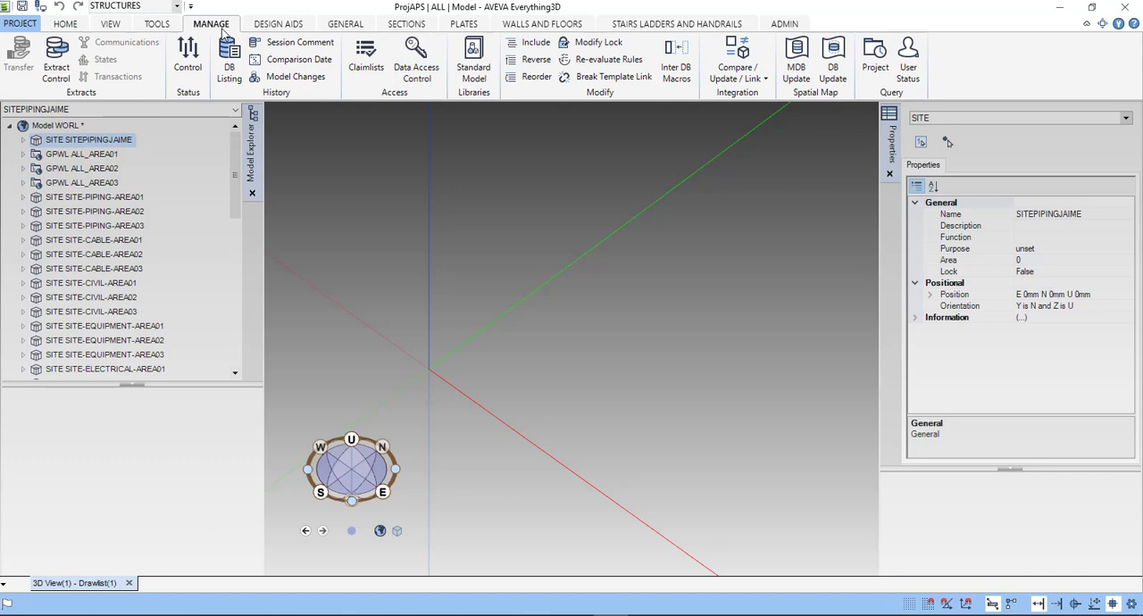
{"action": "left_click", "coordinate": [273, 27]}
{"action": "left_click", "coordinate": [345, 24]}
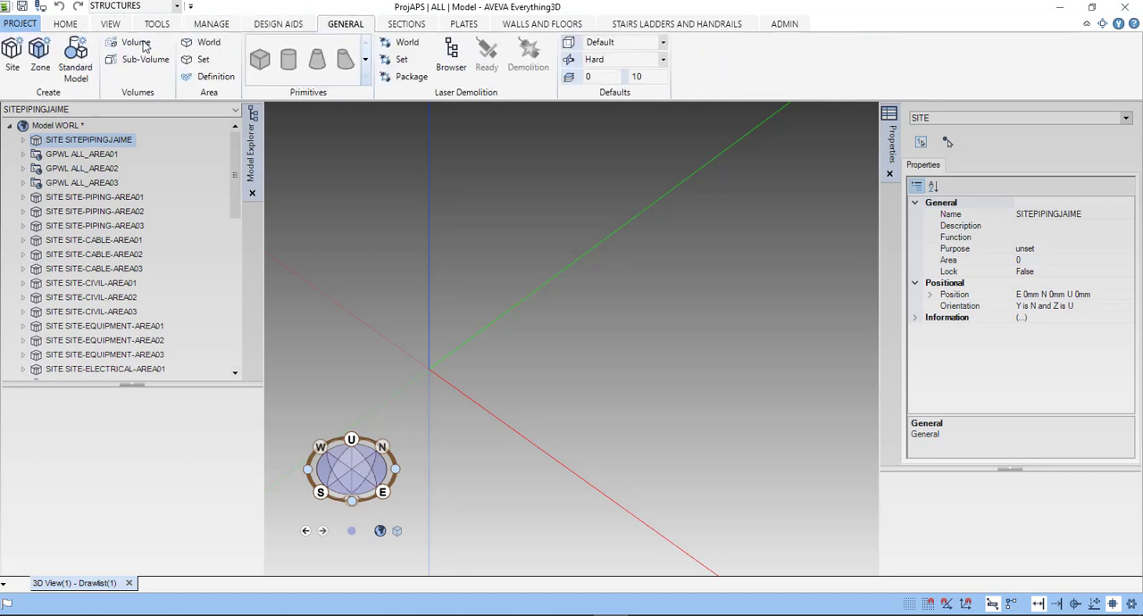
{"action": "left_click", "coordinate": [13, 55]}
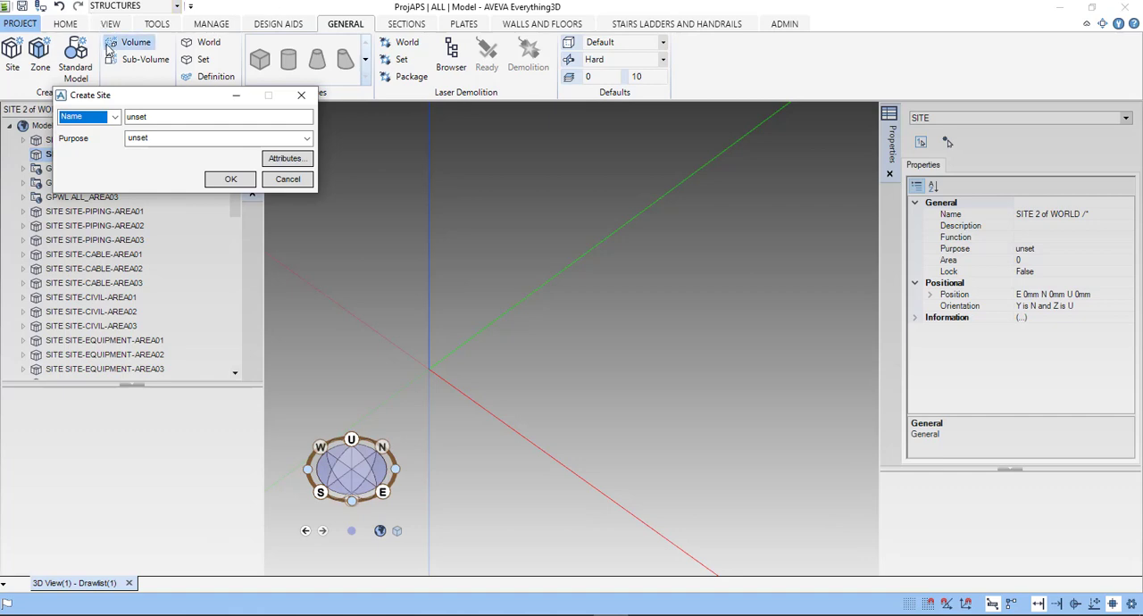
{"action": "left_click_drag", "start_coordinate": [140, 98], "coordinate": [135, 129]}
{"action": "double_click", "coordinate": [130, 138]}
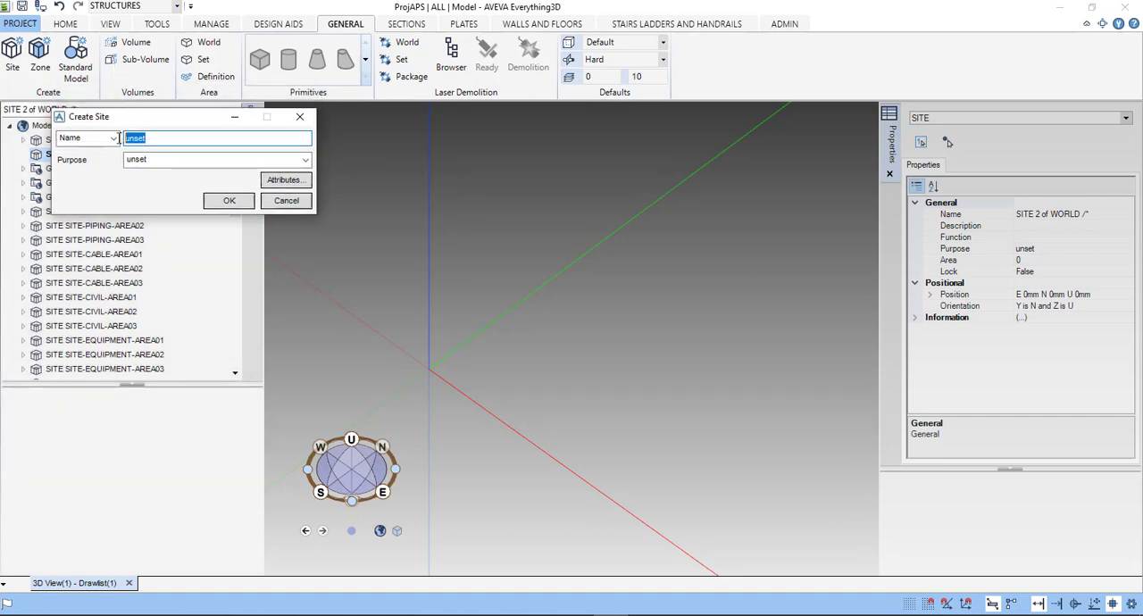
{"action": "type", "text": "SITE-XXX-JG"}
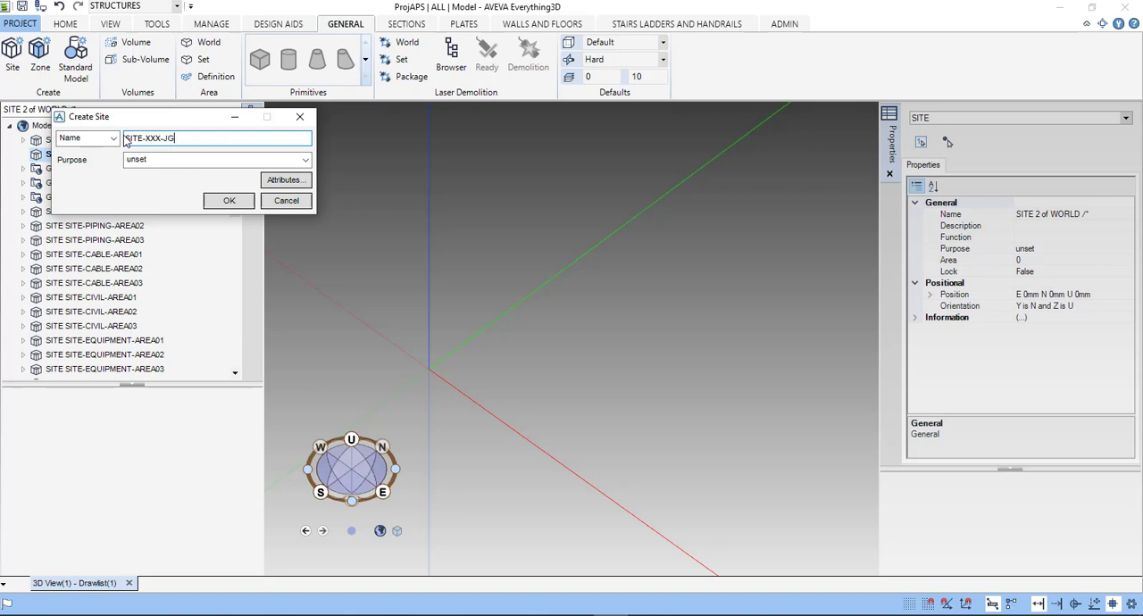
{"action": "type", "text": "-CHILE"}
{"action": "left_click", "coordinate": [229, 200]}
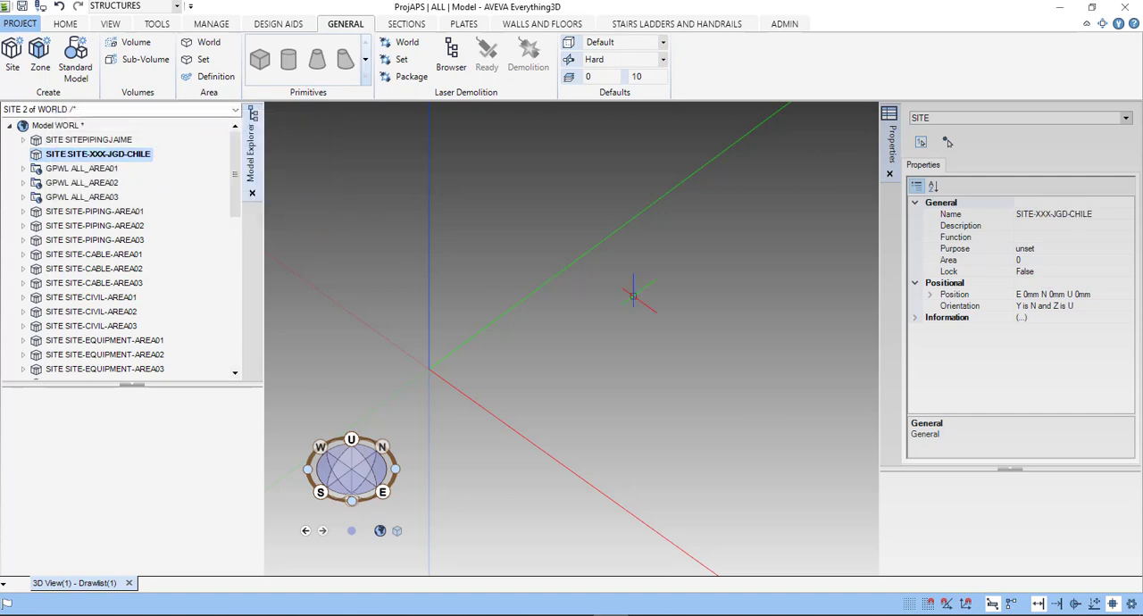
- Create a zone named GRID-XXX-CHILE under the SITE-XXX-JGD-CHILE site and make it the current element
{"action": "left_click", "coordinate": [43, 63]}
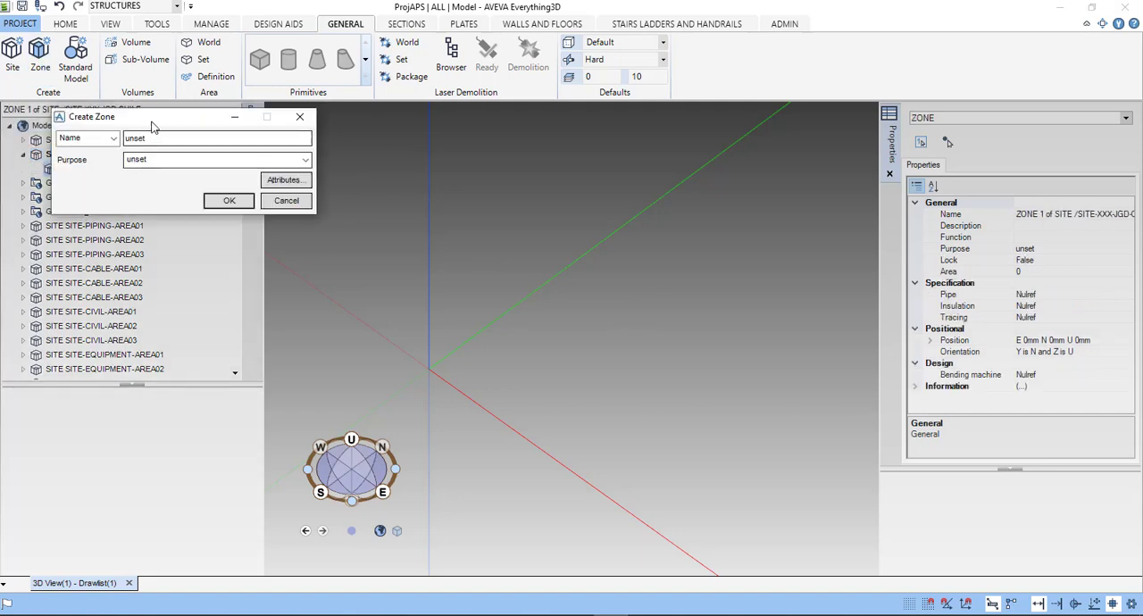
{"action": "left_click_drag", "start_coordinate": [192, 122], "coordinate": [369, 177]}
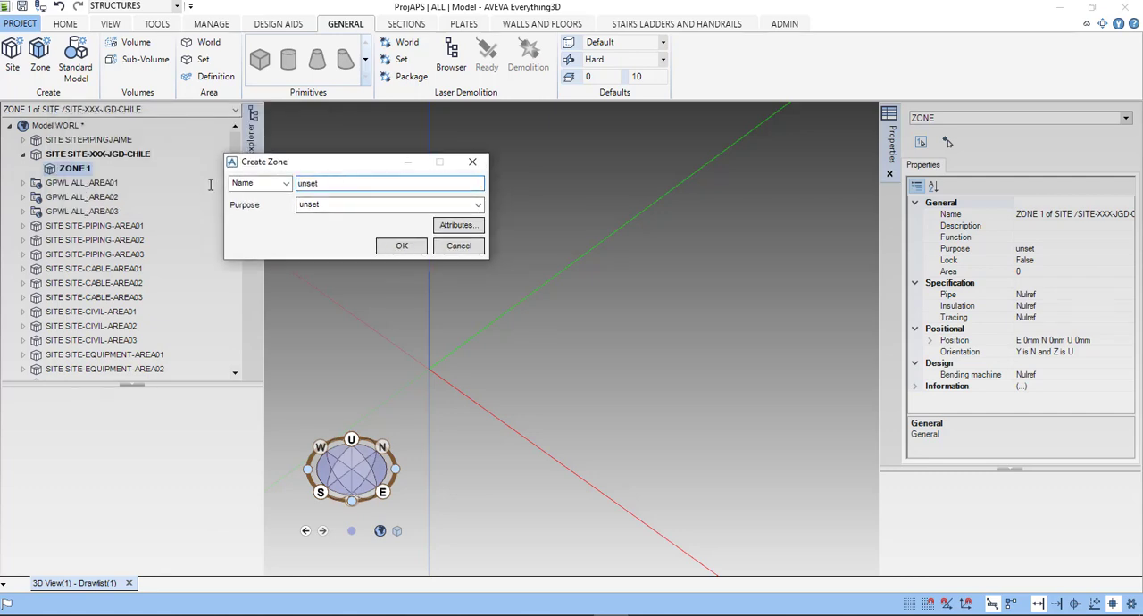
{"action": "type", "text": "GRID-XXX-CHILE"}
{"action": "left_click", "coordinate": [177, 8]}
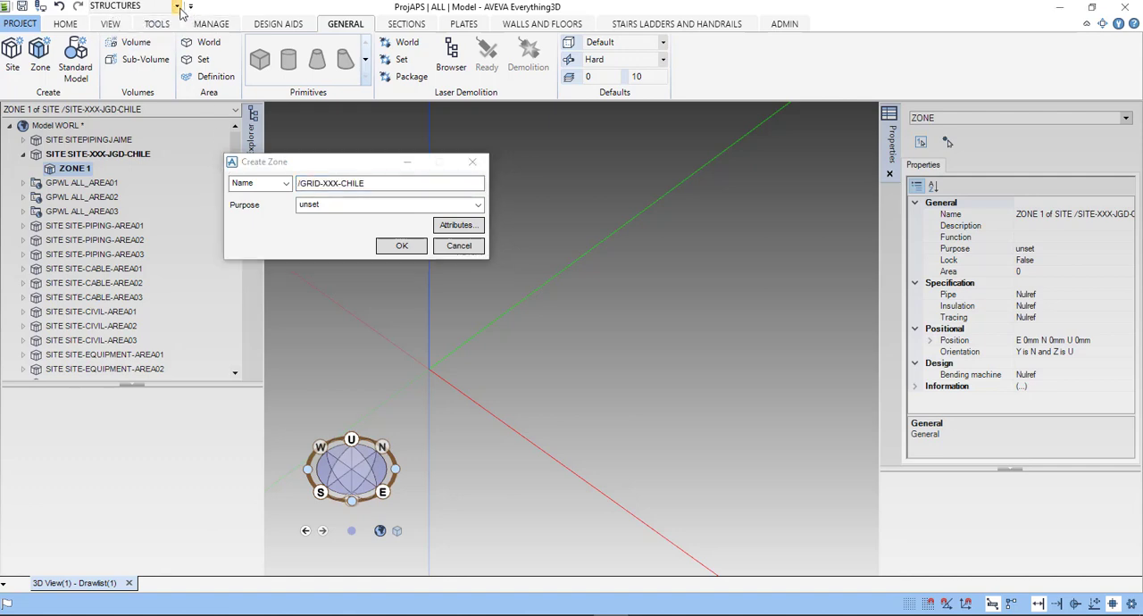
{"action": "left_click", "coordinate": [176, 6]}
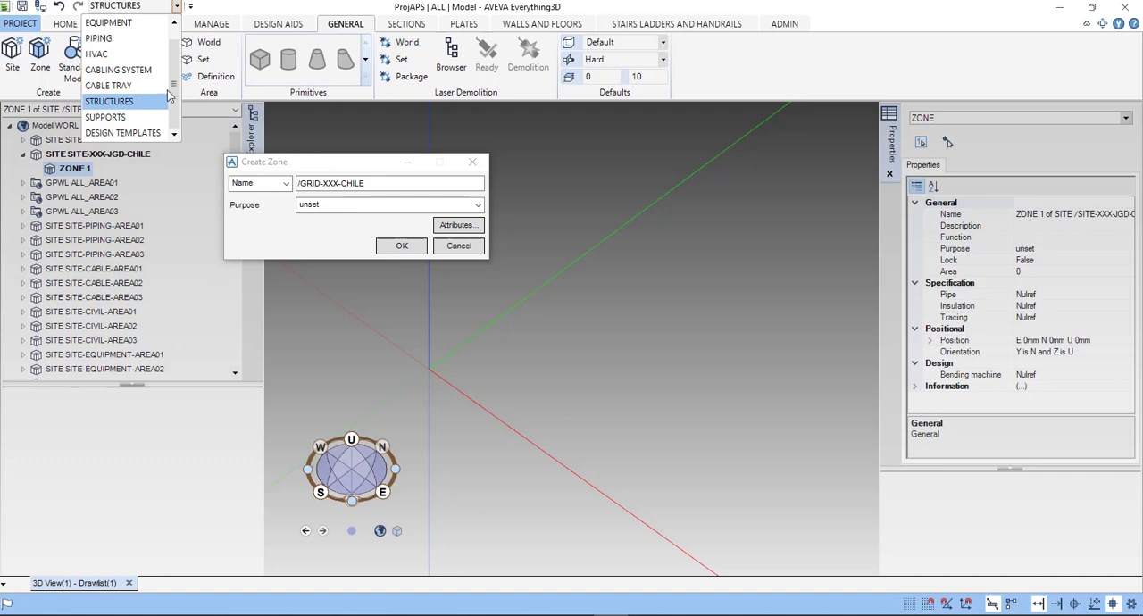
{"action": "left_click", "coordinate": [822, 14]}
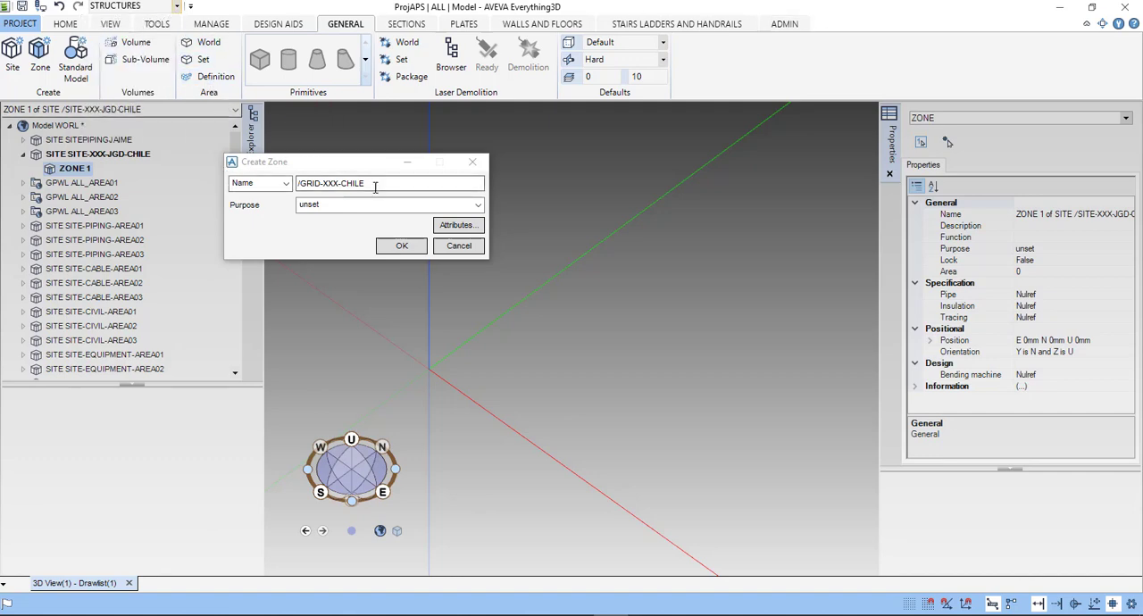
{"action": "left_click", "coordinate": [402, 246]}
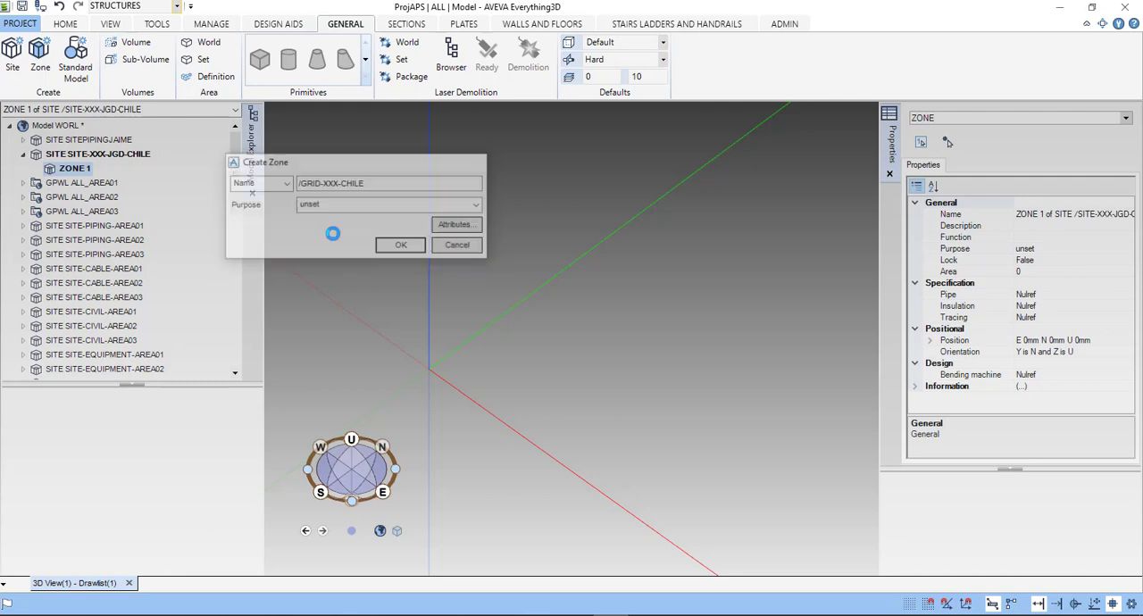
{"action": "left_click", "coordinate": [125, 174]}
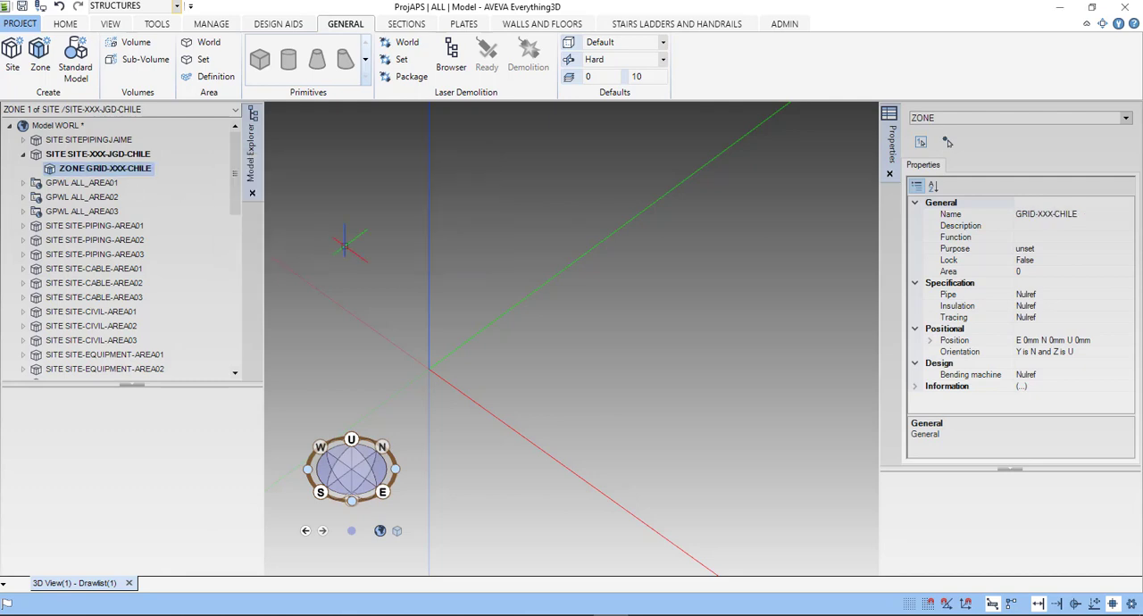
- Start a rectangular grid in the GRID-XXX-CHILE zone and try to name it GRID JGD CHILE, with spaces
{"action": "left_click", "coordinate": [277, 27]}
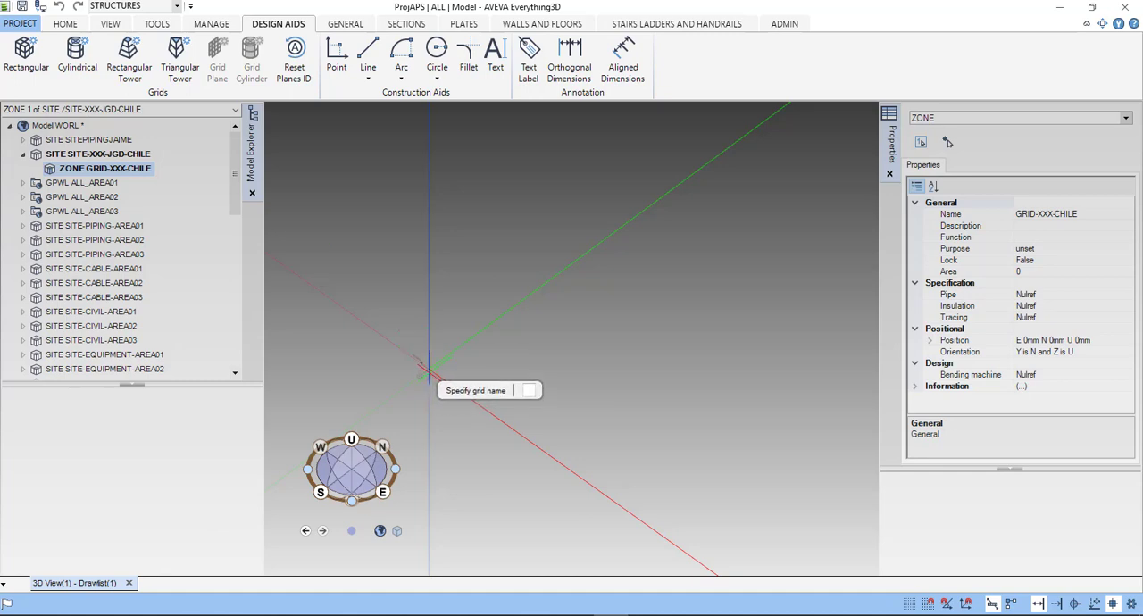
{"action": "middle_click_drag", "start_coordinate": [429, 369], "coordinate": [581, 290]}
{"action": "scroll", "coordinate": [439, 375], "scroll_direction": "up", "scroll_amount": 4}
{"action": "scroll", "coordinate": [611, 310], "scroll_direction": "up", "scroll_amount": 5}
{"action": "scroll", "coordinate": [614, 344], "scroll_direction": "down", "scroll_amount": 2}
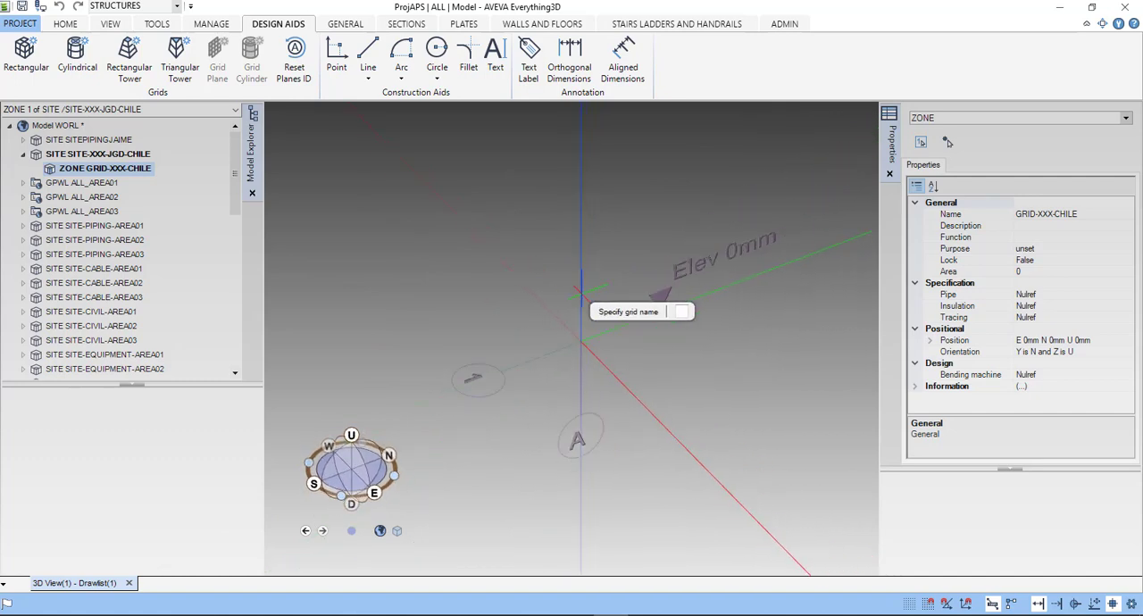
{"action": "scroll", "coordinate": [587, 295], "scroll_direction": "down", "scroll_amount": 2}
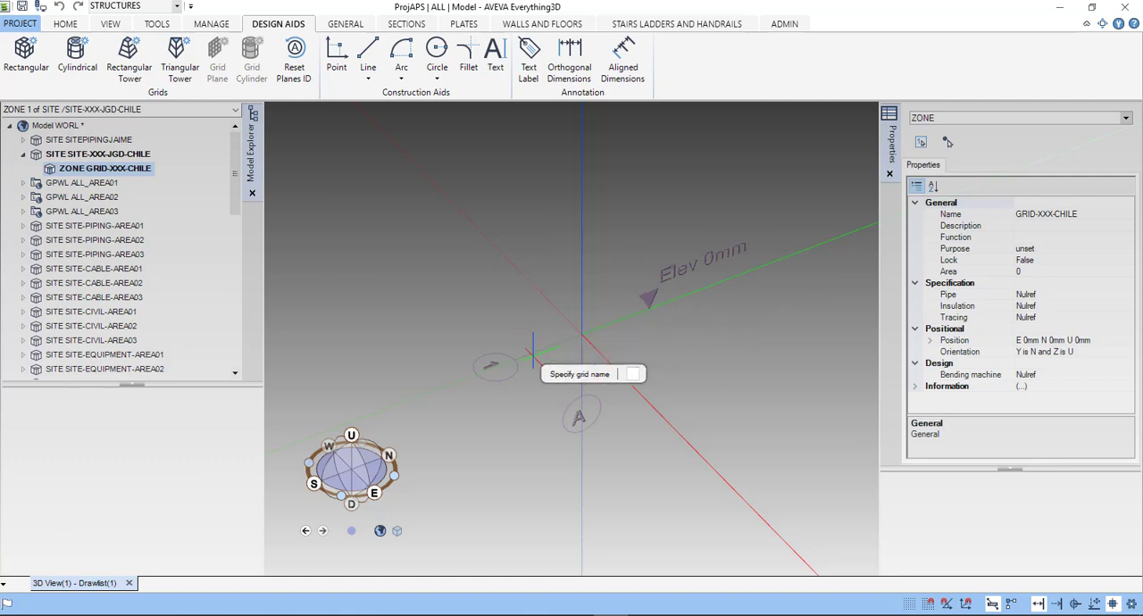
{"action": "type", "text": "GRID"}
{"action": "type", "text": "JGD"}
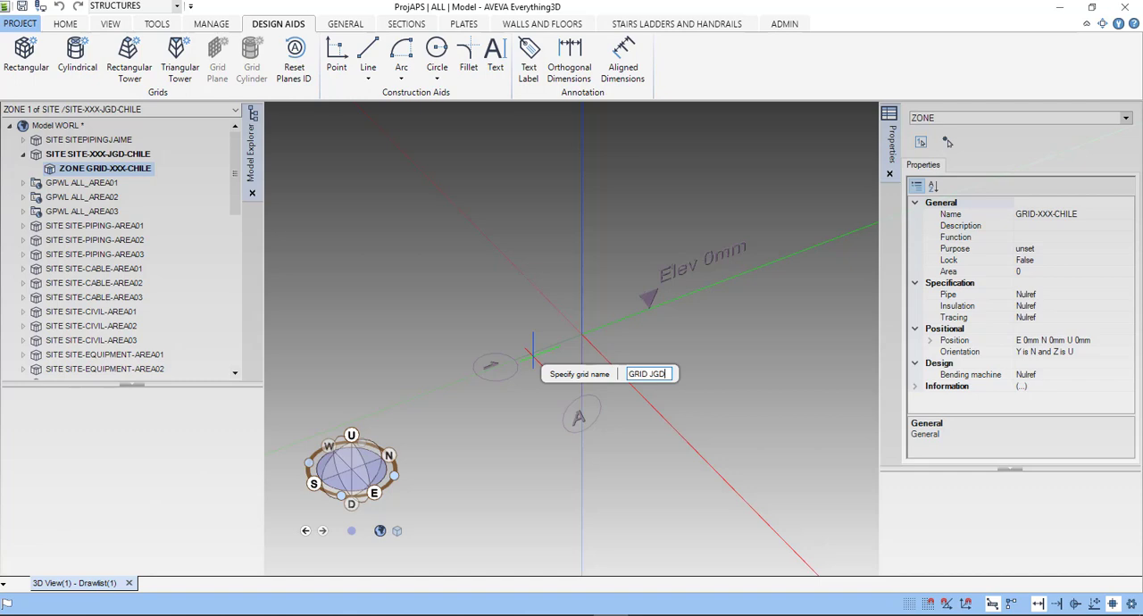
{"action": "type", "text": " CHILE"}
{"action": "key", "text": "Return"}
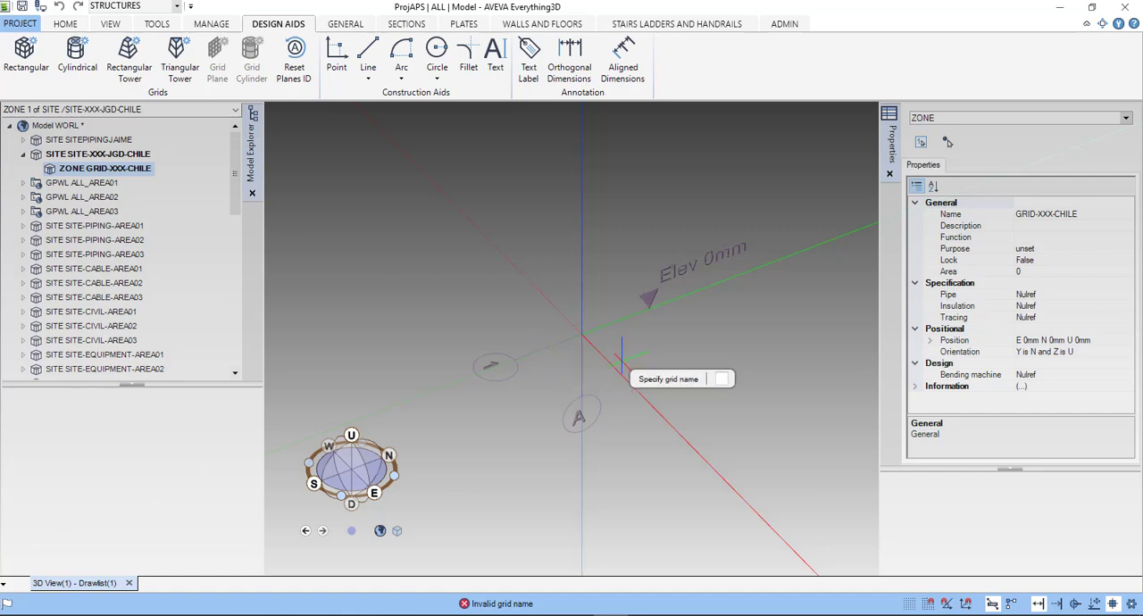
- Name the rectangular grid GRID_JGD_CHILE, using underscores between the words
{"action": "middle_click_drag", "start_coordinate": [597, 344], "coordinate": [617, 329]}
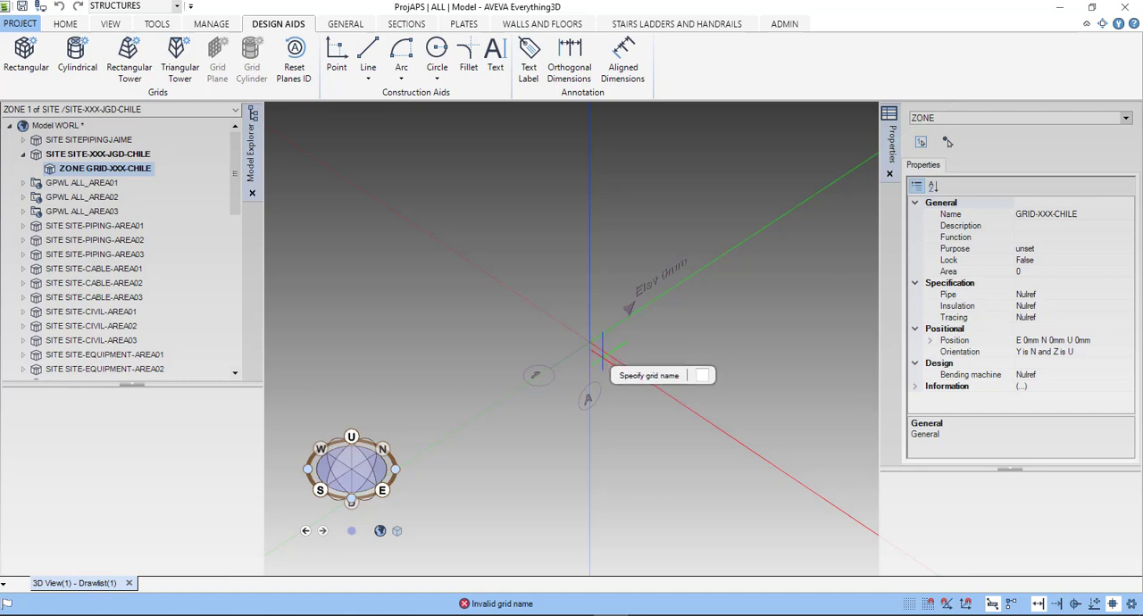
{"action": "type", "text": "GRID"}
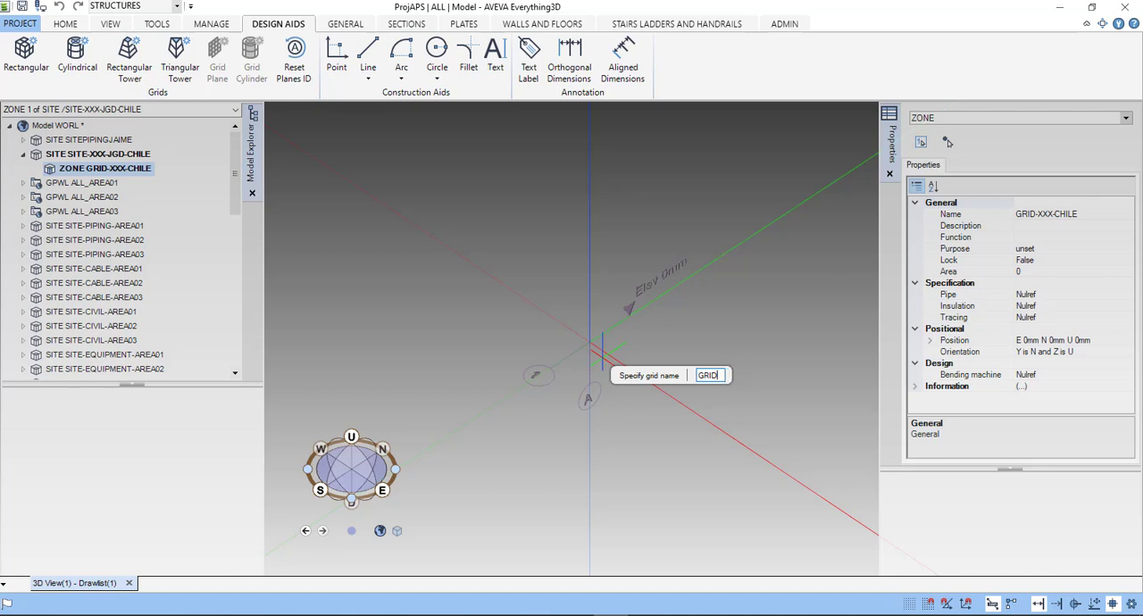
{"action": "type", "text": "_JGD_CJ"}
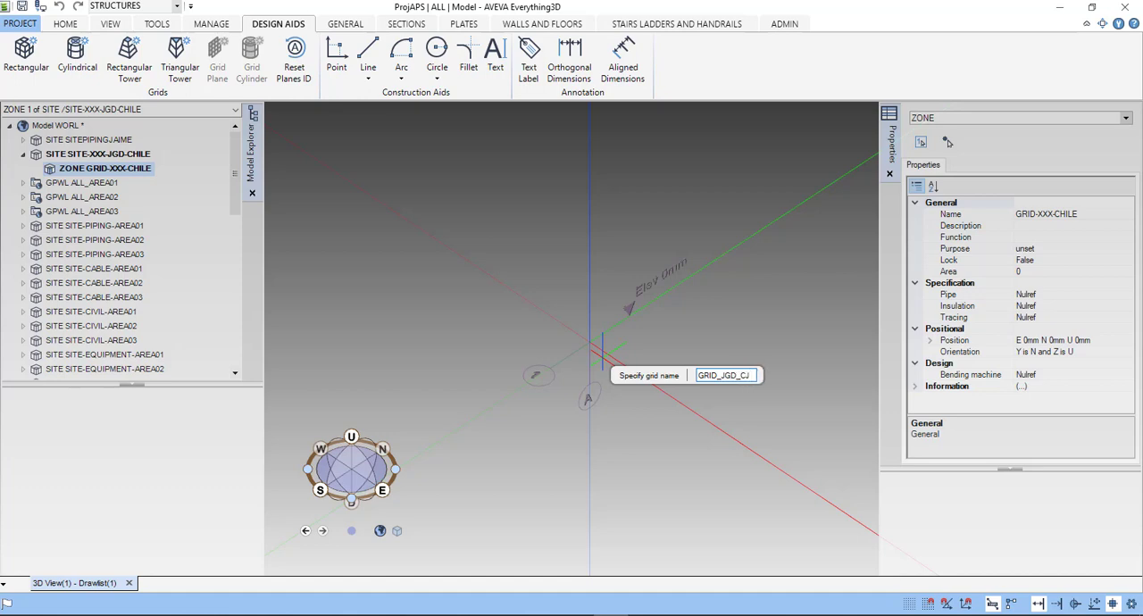
{"action": "key", "text": "BackSpace"}
{"action": "type", "text": "HILE"}
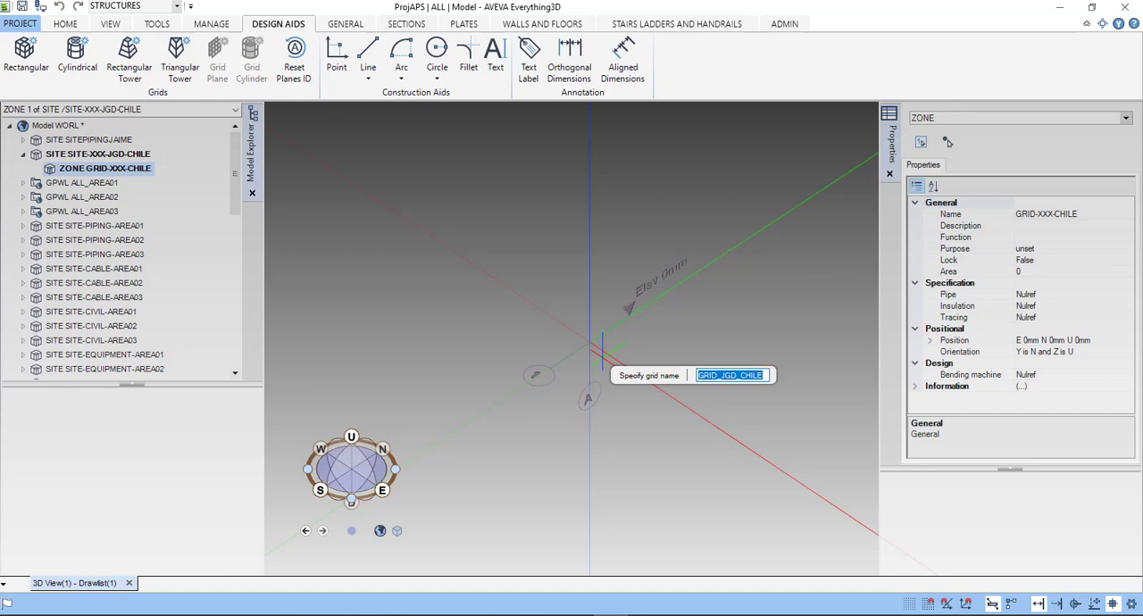
{"action": "key", "text": "Return"}
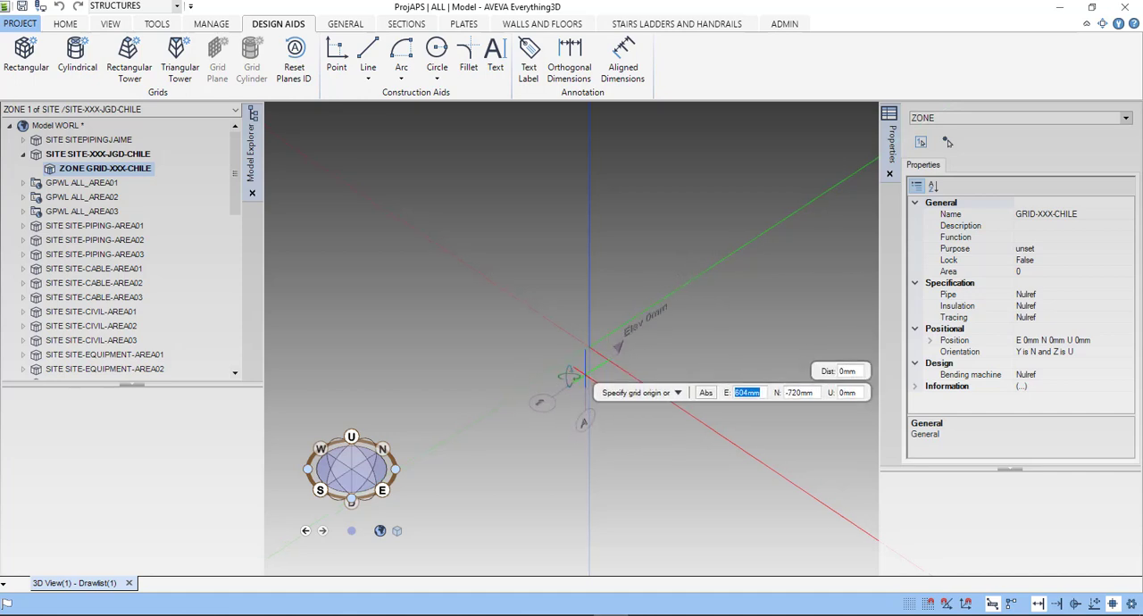
- Place the grid origin at the absolute position E 1000 mm, N 1000 mm, U 1000 mm
{"action": "middle_click_drag", "start_coordinate": [583, 373], "coordinate": [497, 362]}
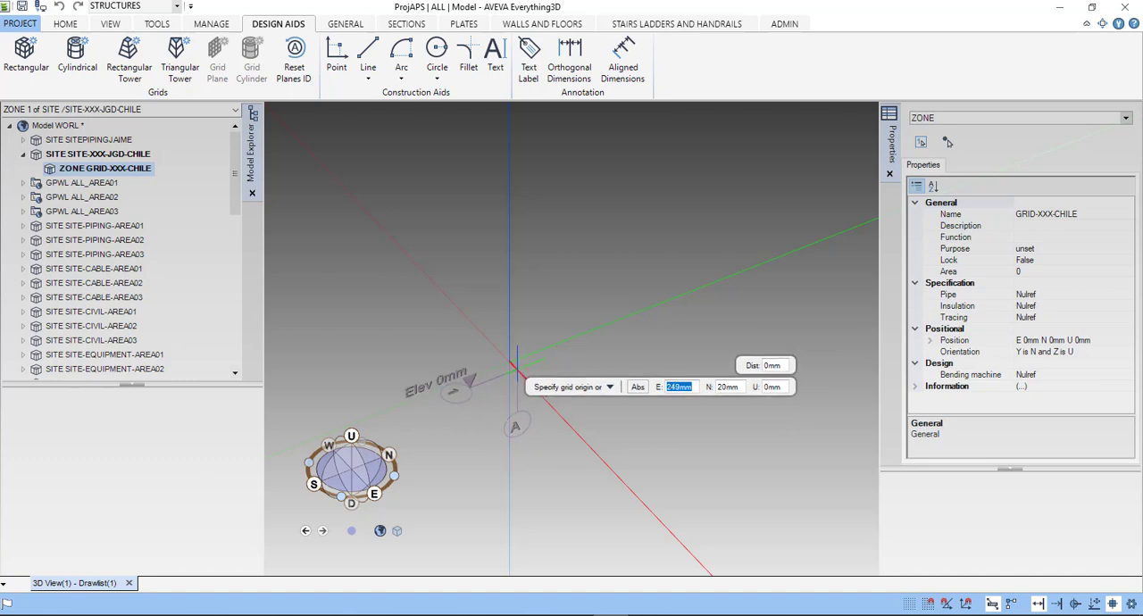
{"action": "type", "text": "1000"}
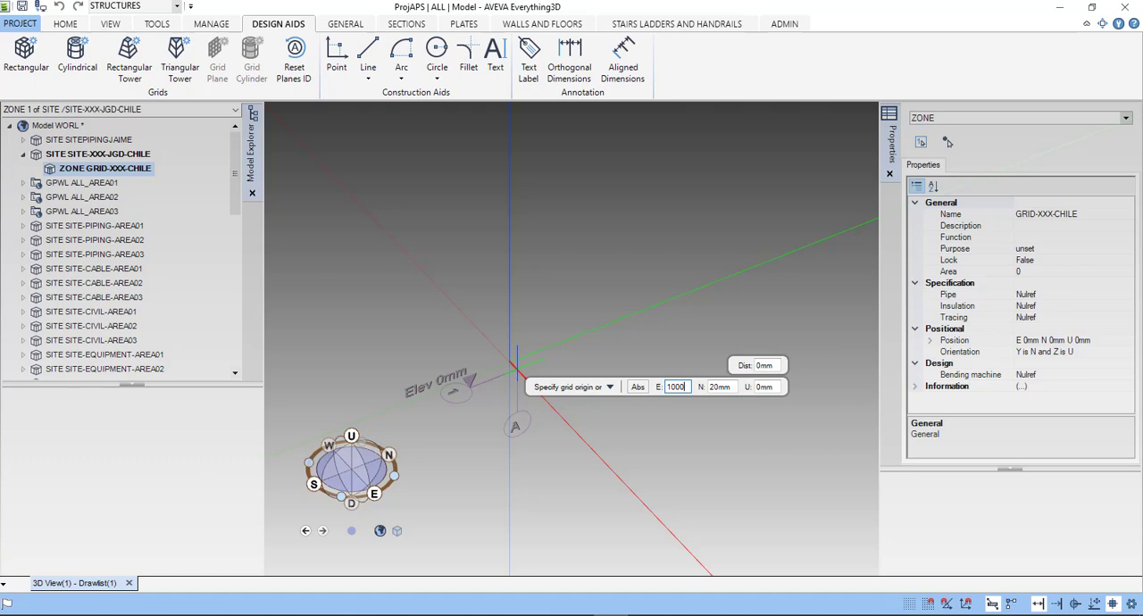
{"action": "key", "text": "Tab"}
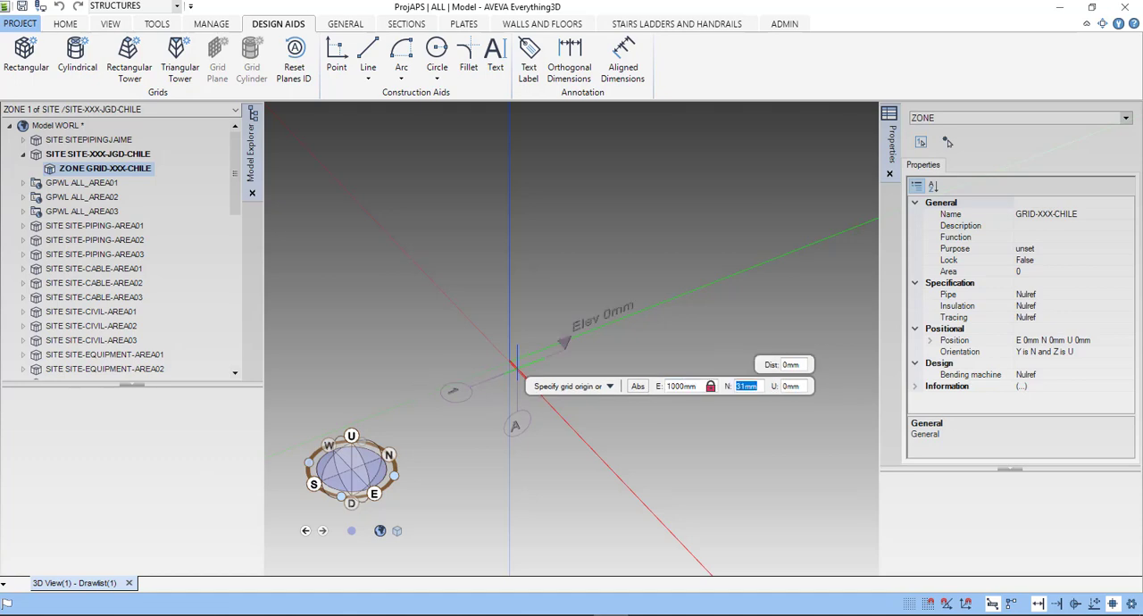
{"action": "type", "text": "1000"}
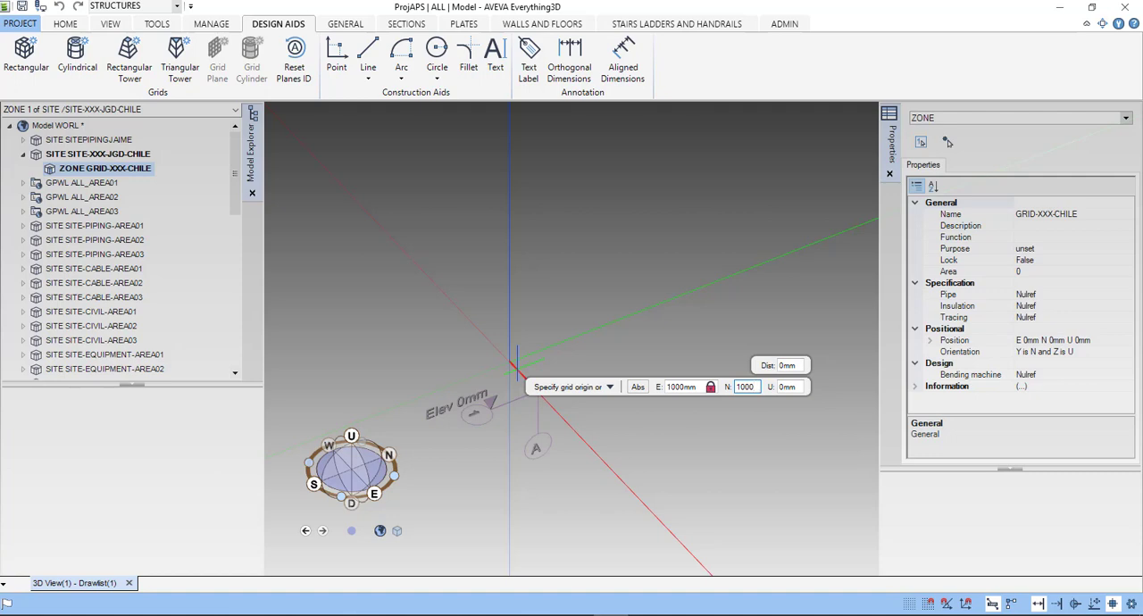
{"action": "key", "text": "Tab"}
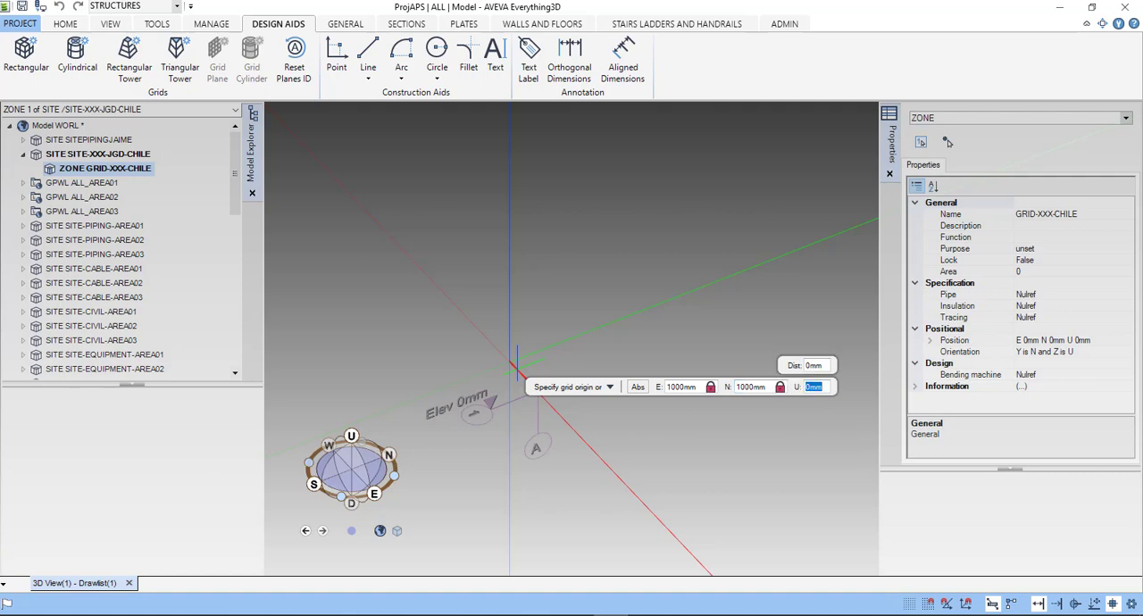
{"action": "type", "text": "1000"}
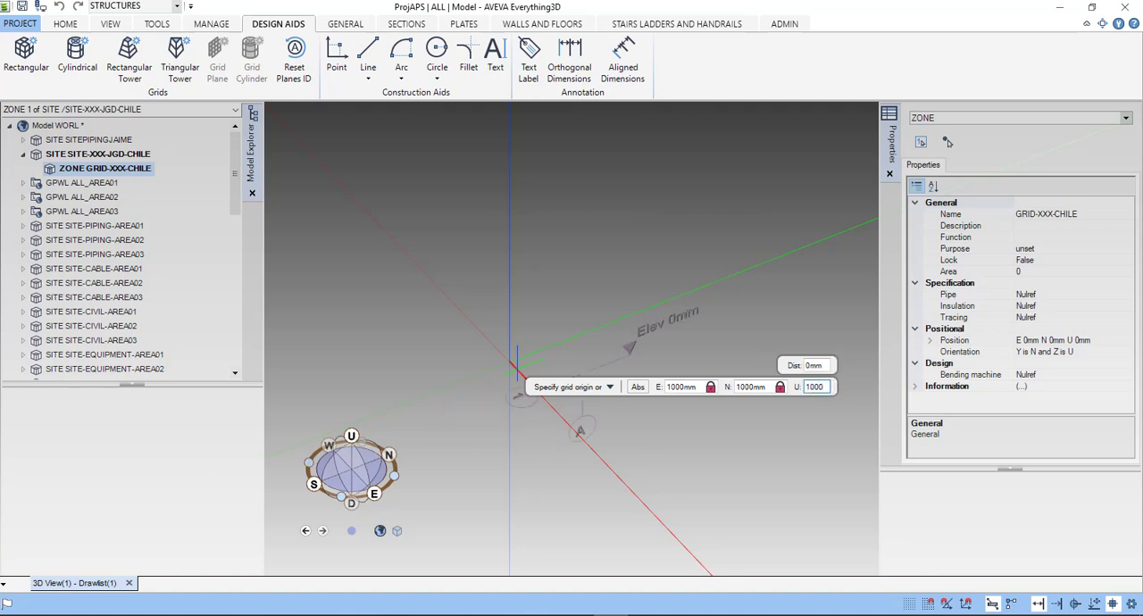
{"action": "type", "text": "m"}
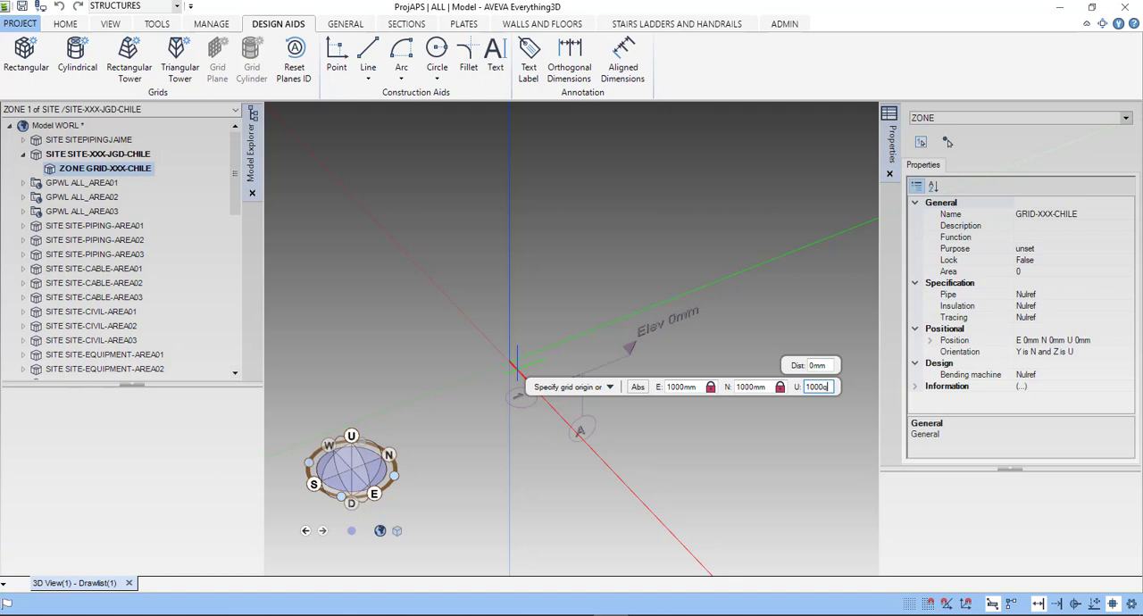
{"action": "key", "text": "BackSpace"}
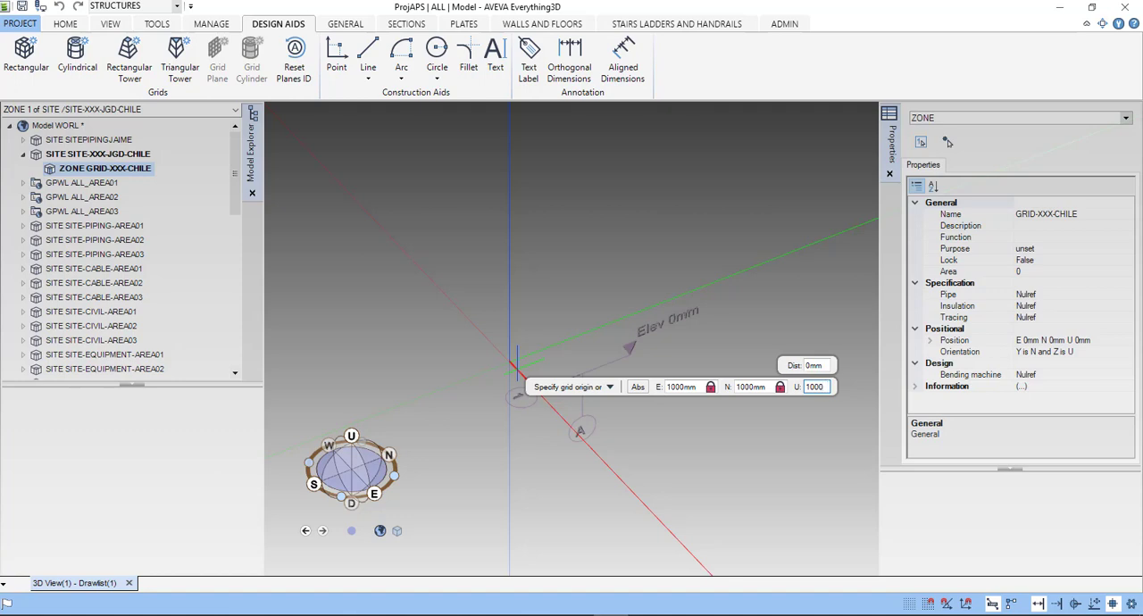
{"action": "type", "text": "c"}
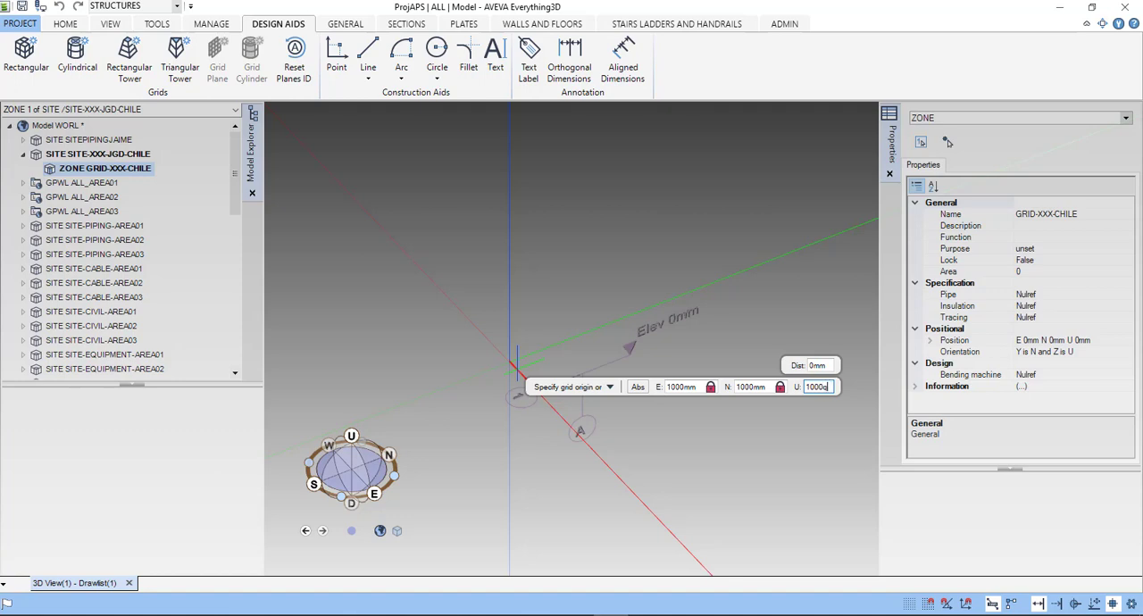
{"action": "key", "text": "BackSpace"}
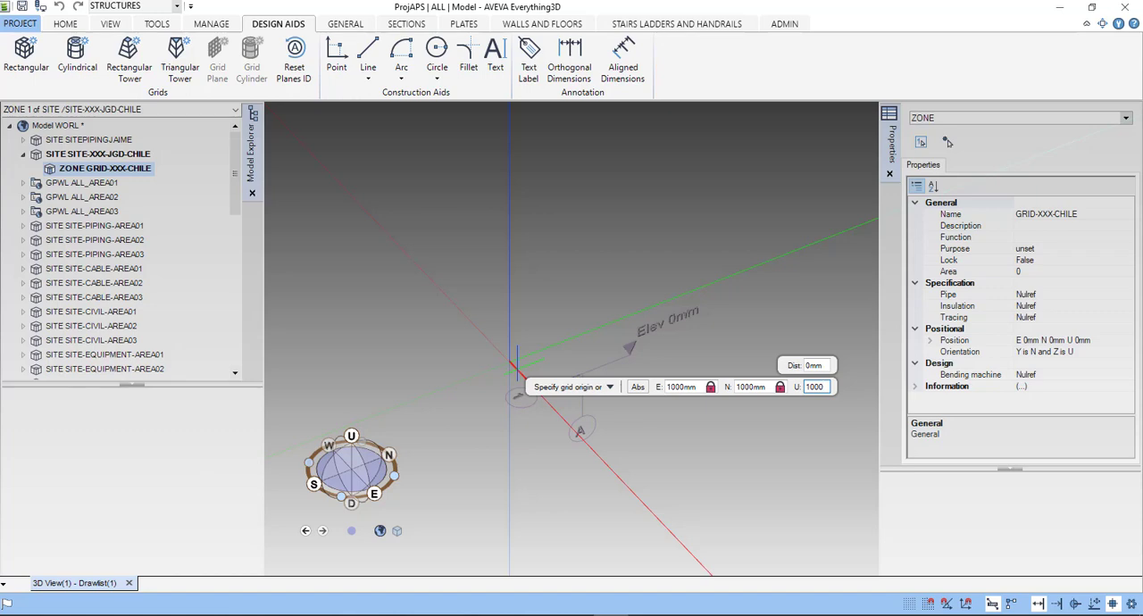
{"action": "key", "text": "Tab"}
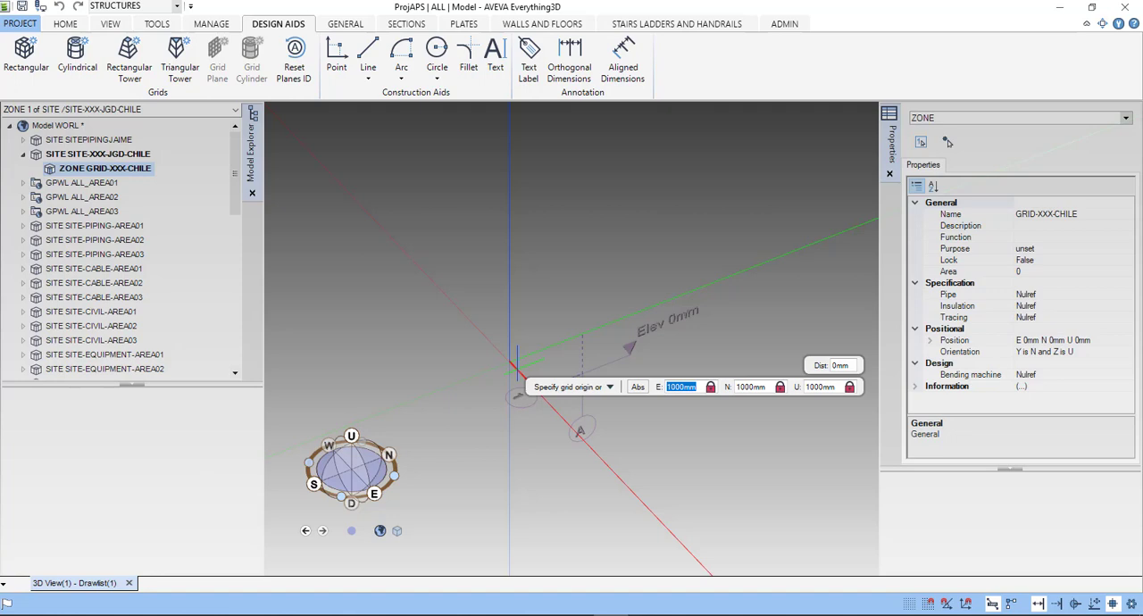
{"action": "key", "text": "Return"}
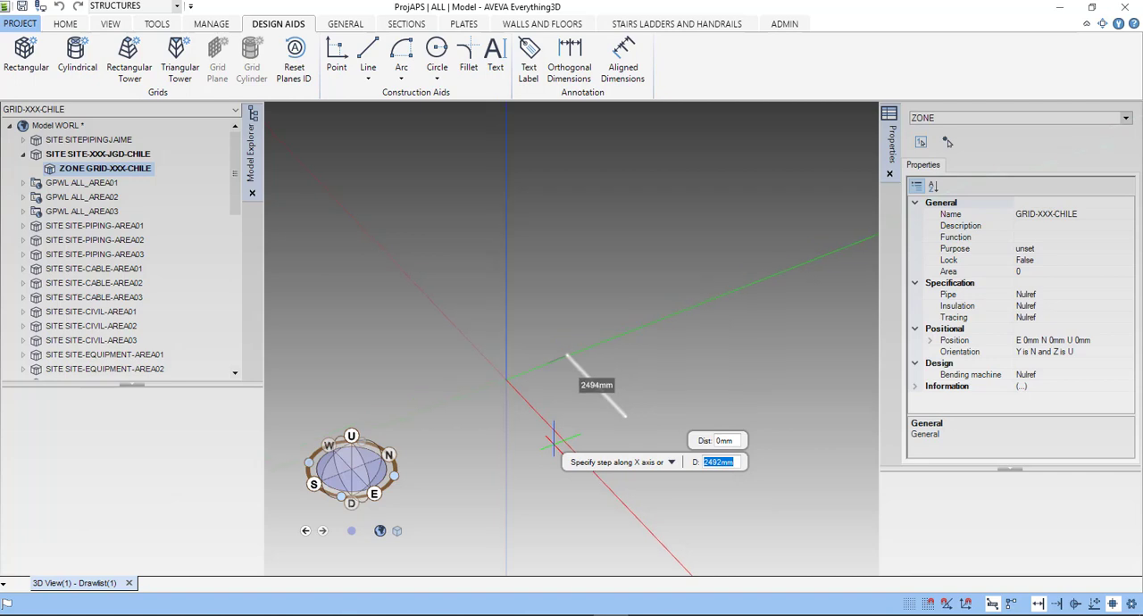
- Set the grid's first step along the X axis to 2500 mm
{"action": "middle_click_drag", "start_coordinate": [557, 438], "coordinate": [616, 436]}
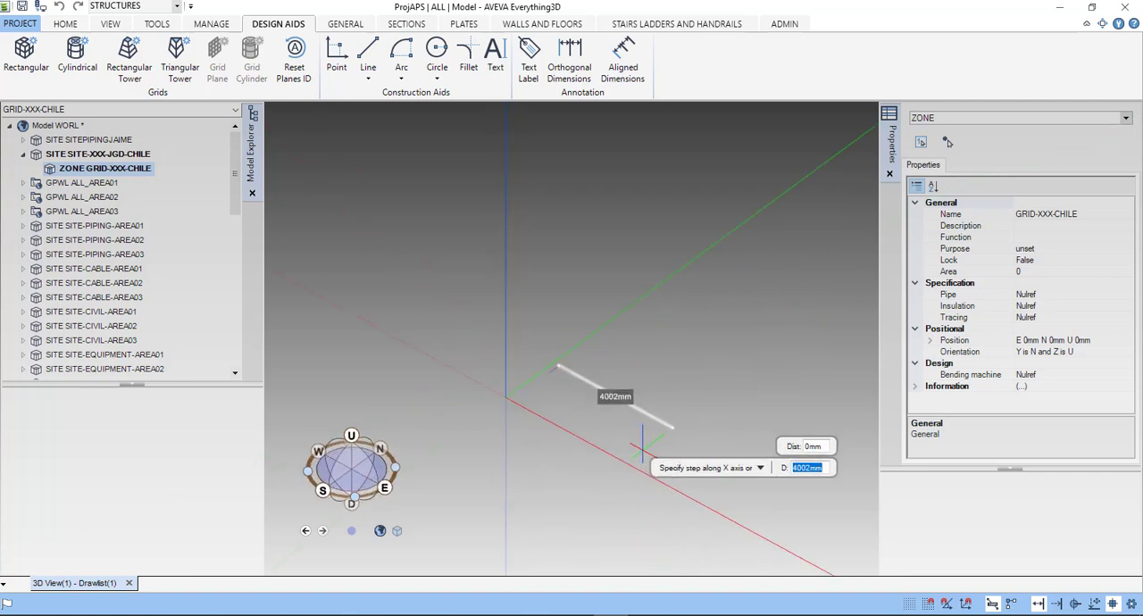
{"action": "middle_click_drag", "start_coordinate": [655, 455], "coordinate": [634, 344], "text": "shift"}
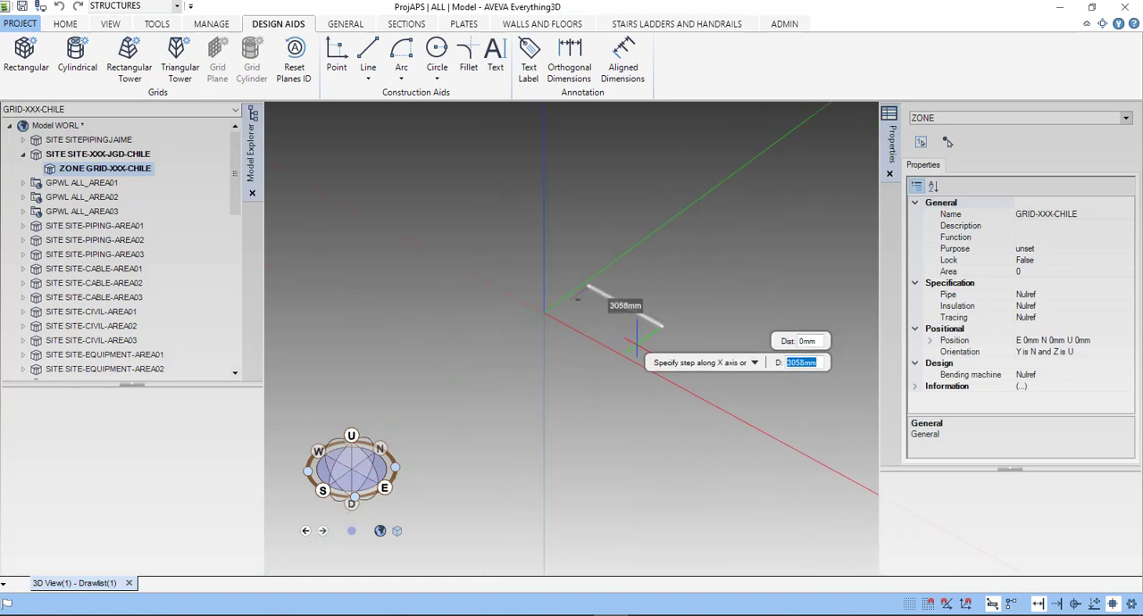
{"action": "scroll", "coordinate": [634, 344], "scroll_direction": "down", "scroll_amount": 2}
{"action": "middle_click_drag", "start_coordinate": [592, 352], "coordinate": [526, 373], "text": "shift"}
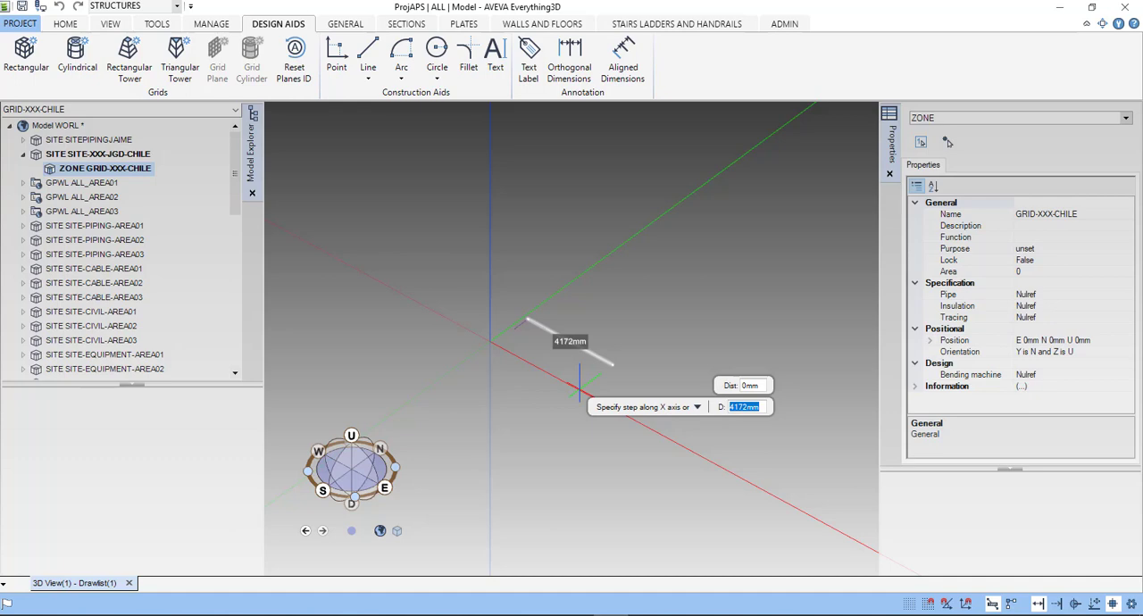
{"action": "type", "text": "2500"}
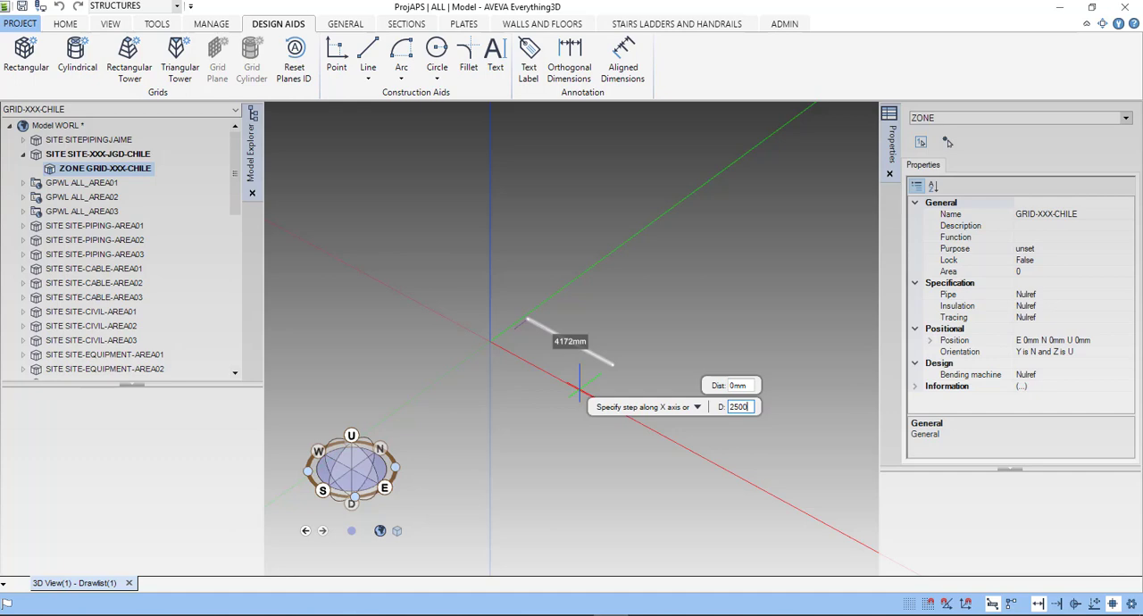
{"action": "key", "text": "Return"}
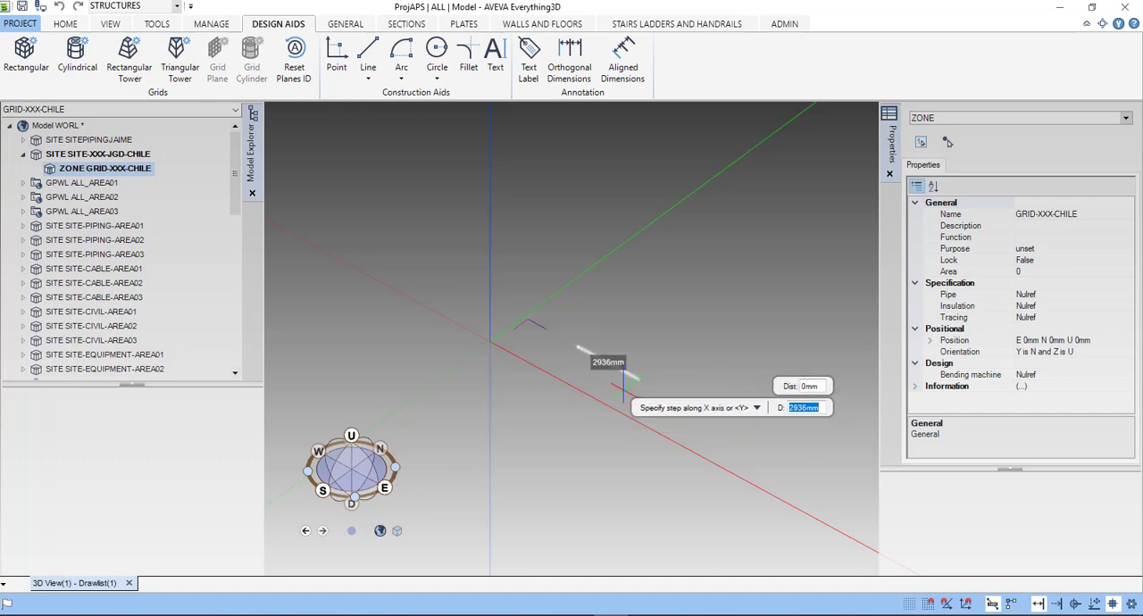
- Add a second and a third grid step along the X axis, each 2500 mm
{"action": "scroll", "coordinate": [616, 382], "scroll_direction": "up", "scroll_amount": 2}
{"action": "scroll", "coordinate": [621, 384], "scroll_direction": "down", "scroll_amount": 8}
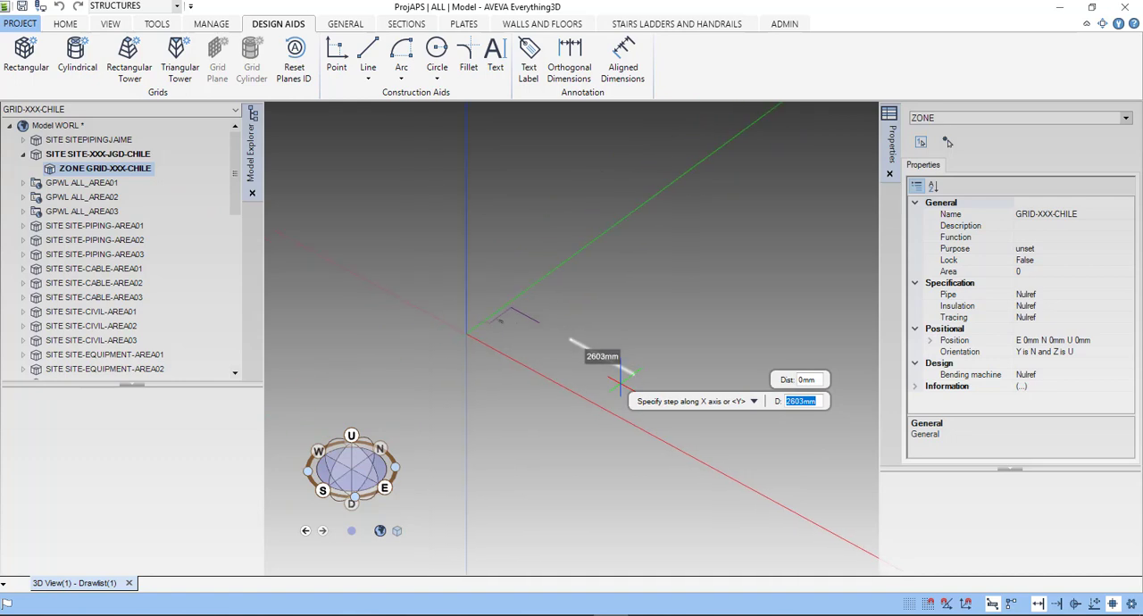
{"action": "middle_click_drag", "start_coordinate": [614, 382], "coordinate": [501, 306]}
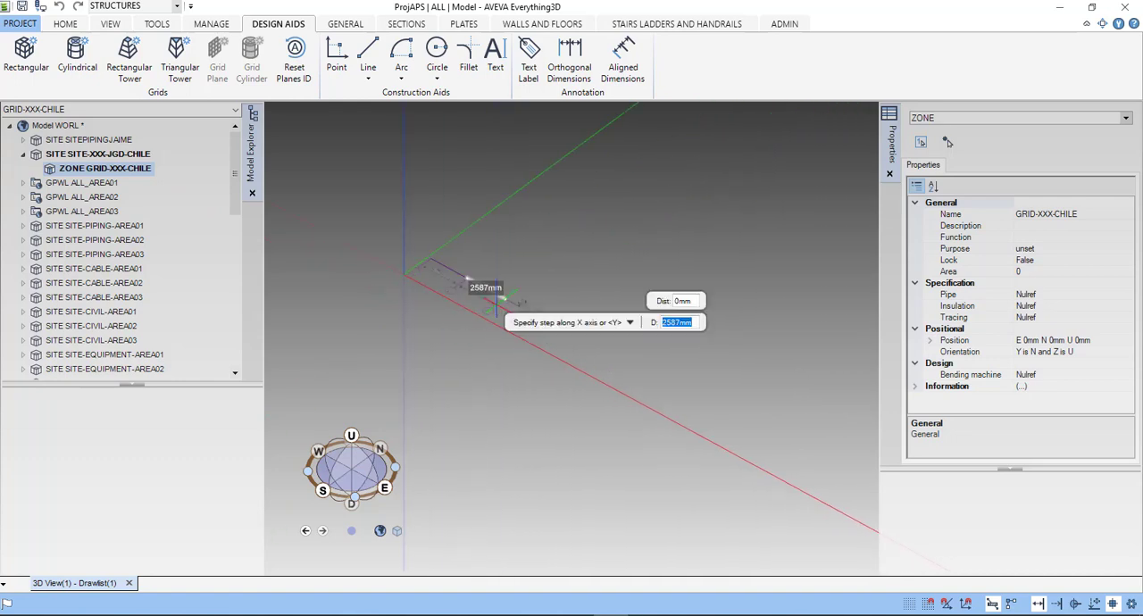
{"action": "mouse_move", "coordinate": [502, 339]}
{"action": "right_mouse_down"}
{"action": "mouse_move", "coordinate": [518, 365]}
{"action": "mouse_move", "coordinate": [492, 369]}
{"action": "mouse_move", "coordinate": [492, 350]}
{"action": "right_mouse_up"}
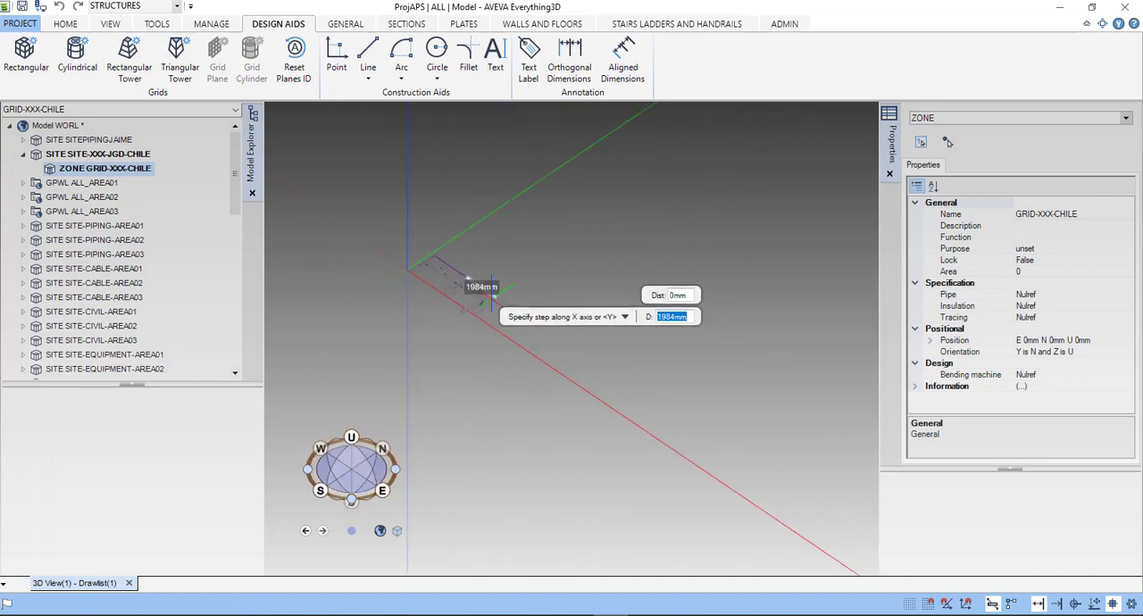
{"action": "scroll", "coordinate": [525, 322], "scroll_direction": "up", "scroll_amount": 1}
{"action": "type", "text": "2500"}
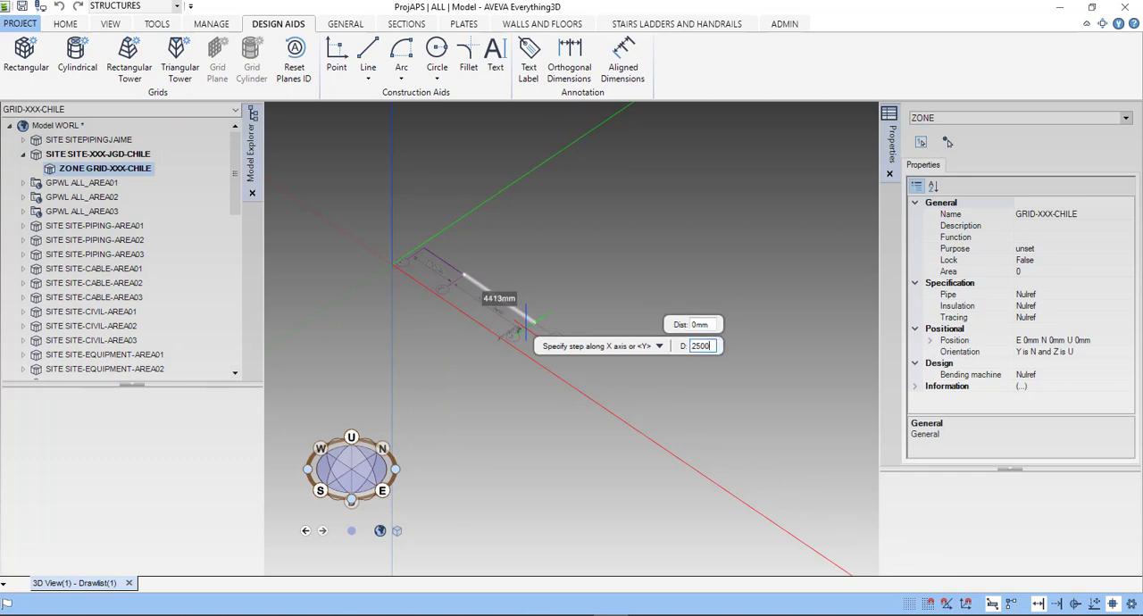
{"action": "key", "text": "Return"}
{"action": "scroll", "coordinate": [543, 337], "scroll_direction": "up", "scroll_amount": 2}
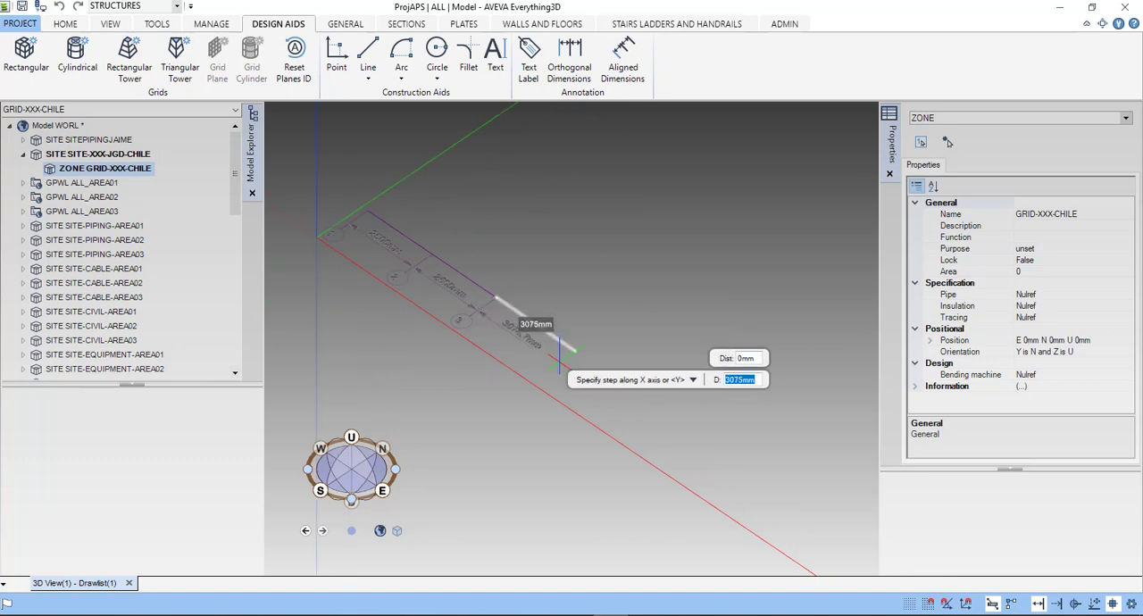
{"action": "type", "text": "2500"}
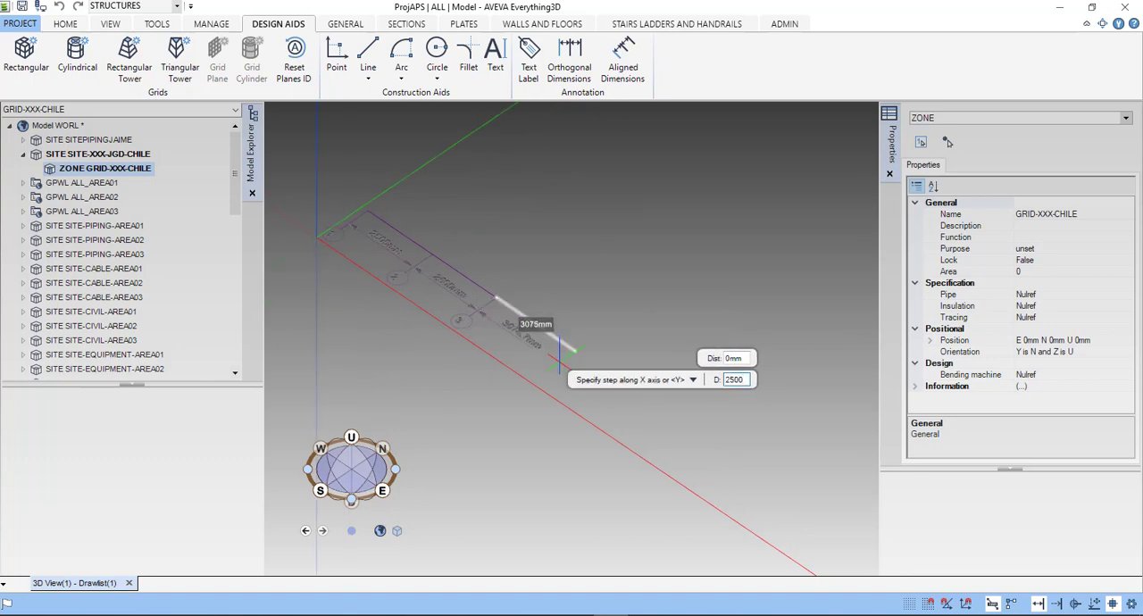
{"action": "key", "text": "Return"}
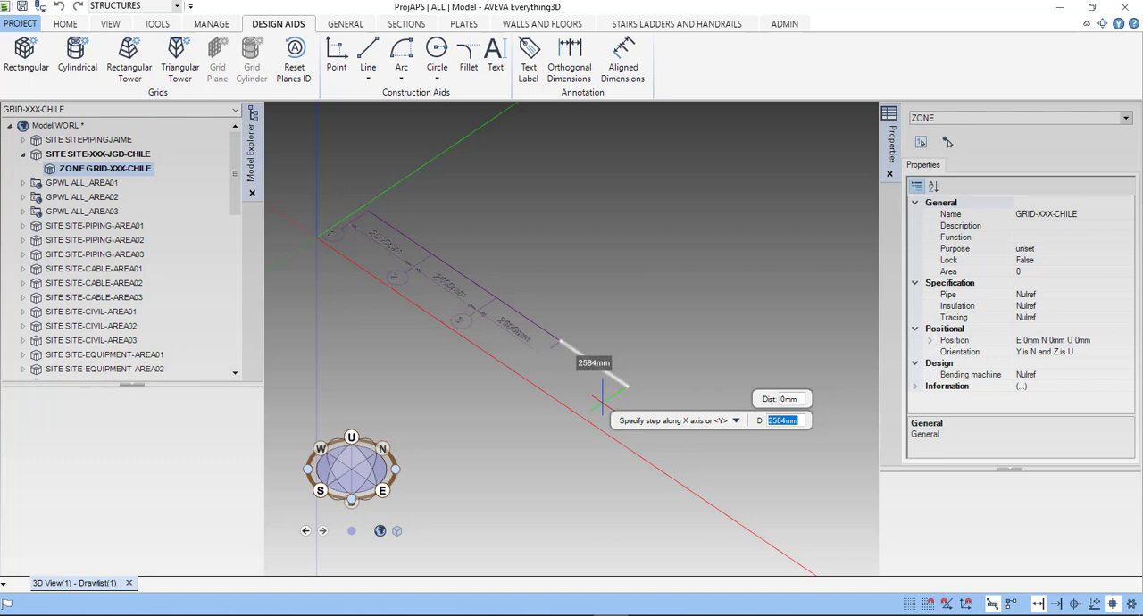
- Switch the rectangular grid definition to the Y axis and set its first step to 3000 mm
{"action": "key", "text": "Down"}
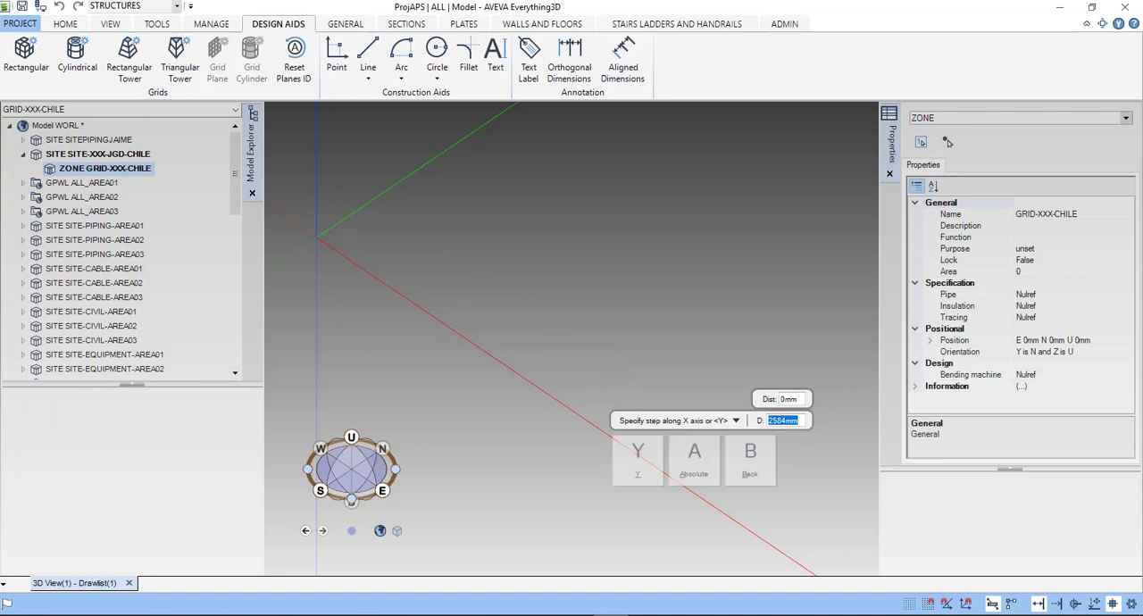
{"action": "left_click", "coordinate": [638, 460]}
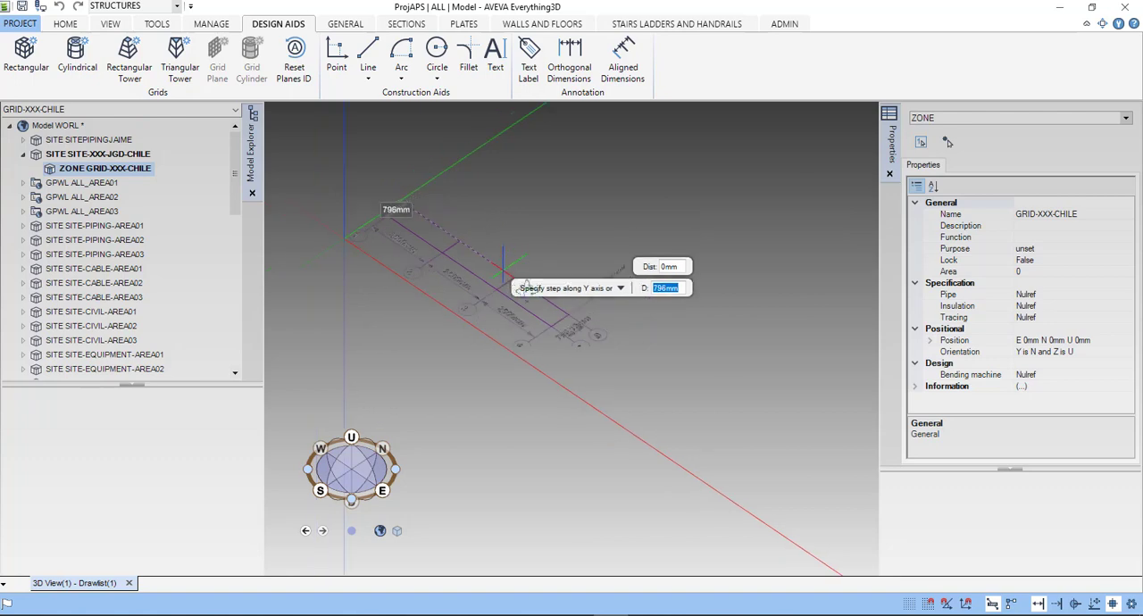
{"action": "mouse_move", "coordinate": [515, 283]}
{"action": "middle_mouse_down"}
{"action": "mouse_move", "coordinate": [552, 312]}
{"action": "mouse_move", "coordinate": [477, 268]}
{"action": "mouse_move", "coordinate": [564, 354]}
{"action": "mouse_move", "coordinate": [602, 336]}
{"action": "middle_mouse_up"}
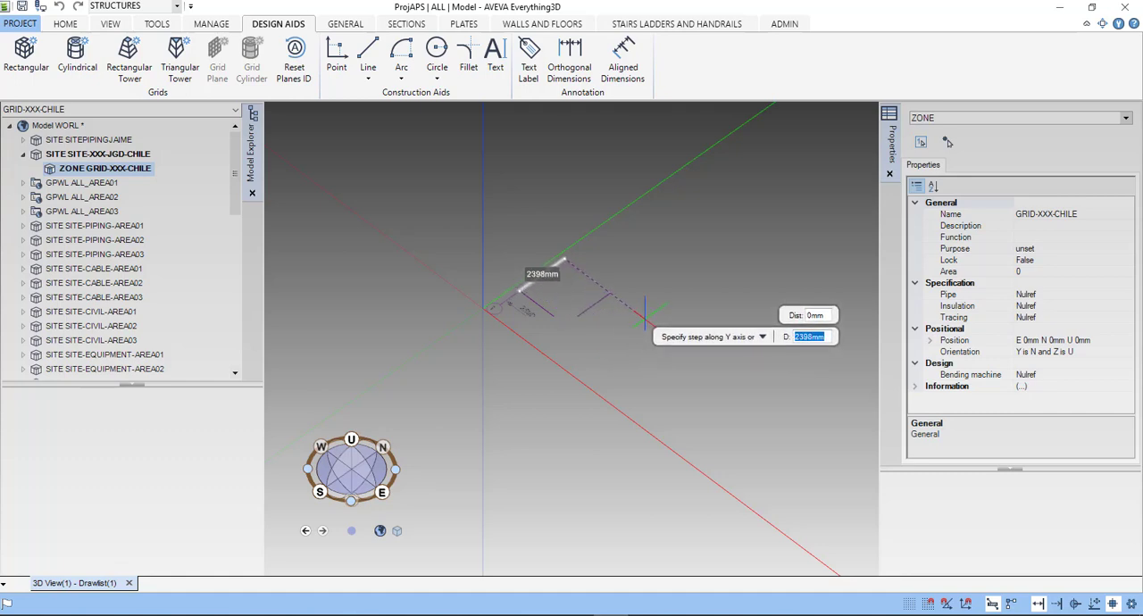
{"action": "type", "text": "2500"}
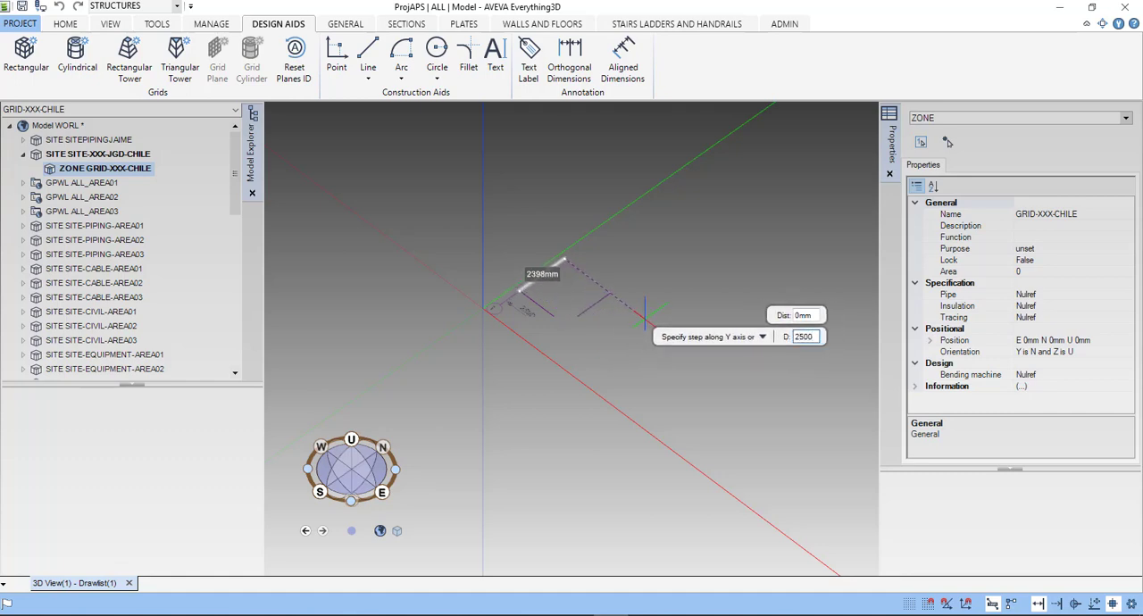
{"action": "key", "text": "Return"}
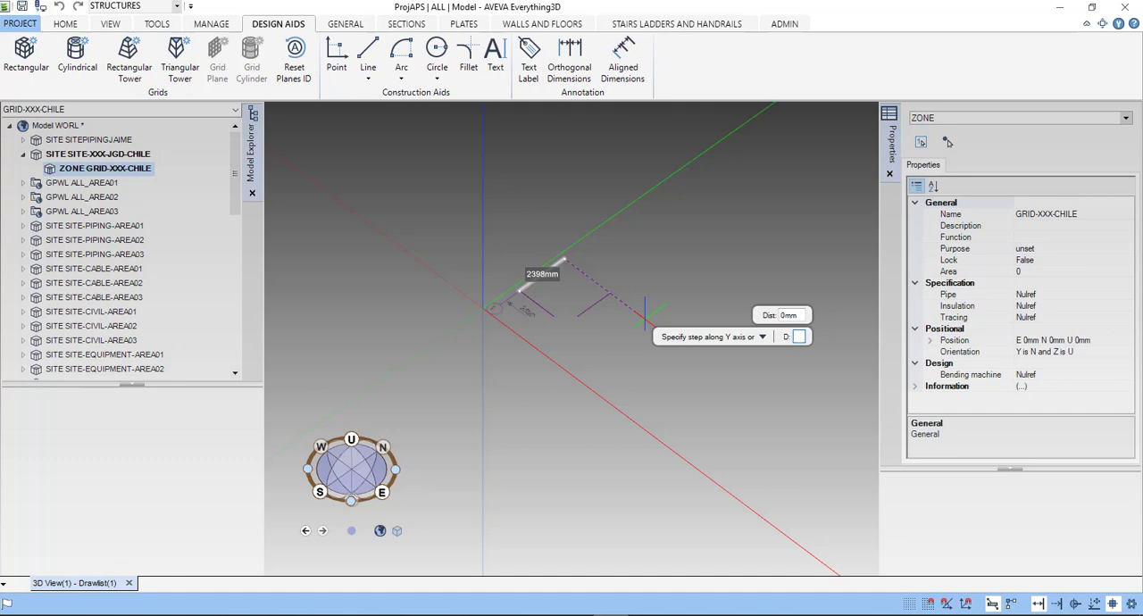
{"action": "type", "text": "3000"}
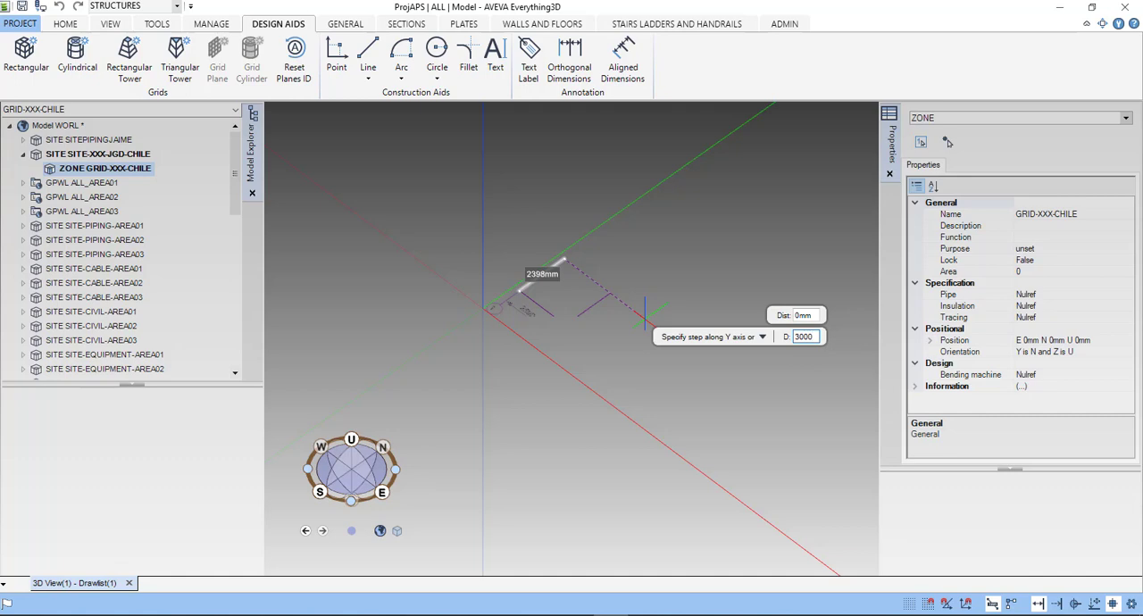
{"action": "key", "text": "Return"}
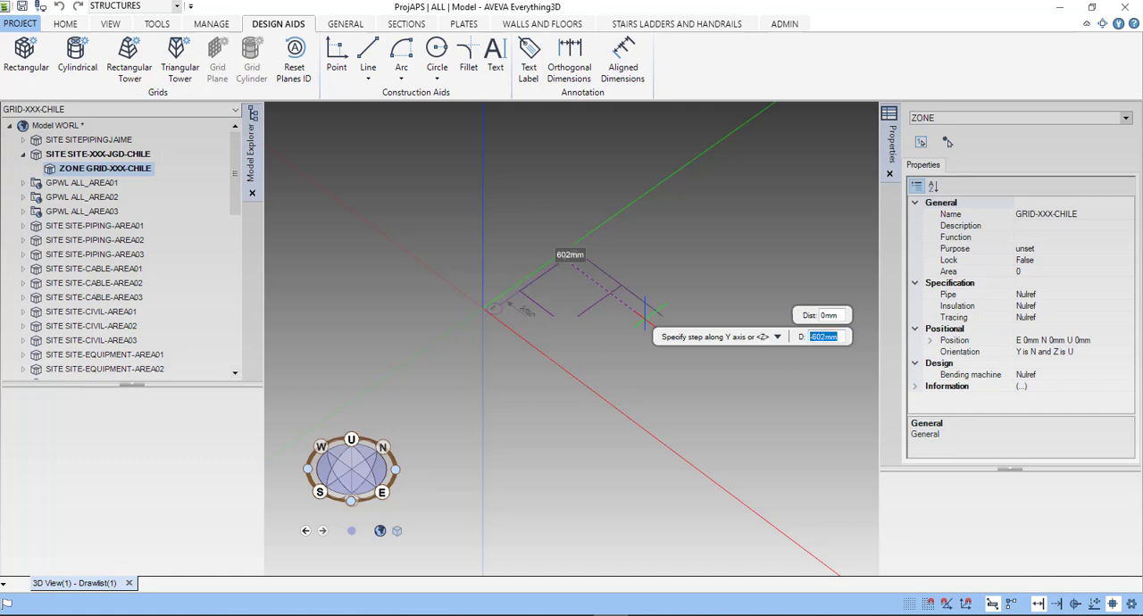
- Add three more grid steps along the Y axis, each 3000 mm
{"action": "type", "text": "3000"}
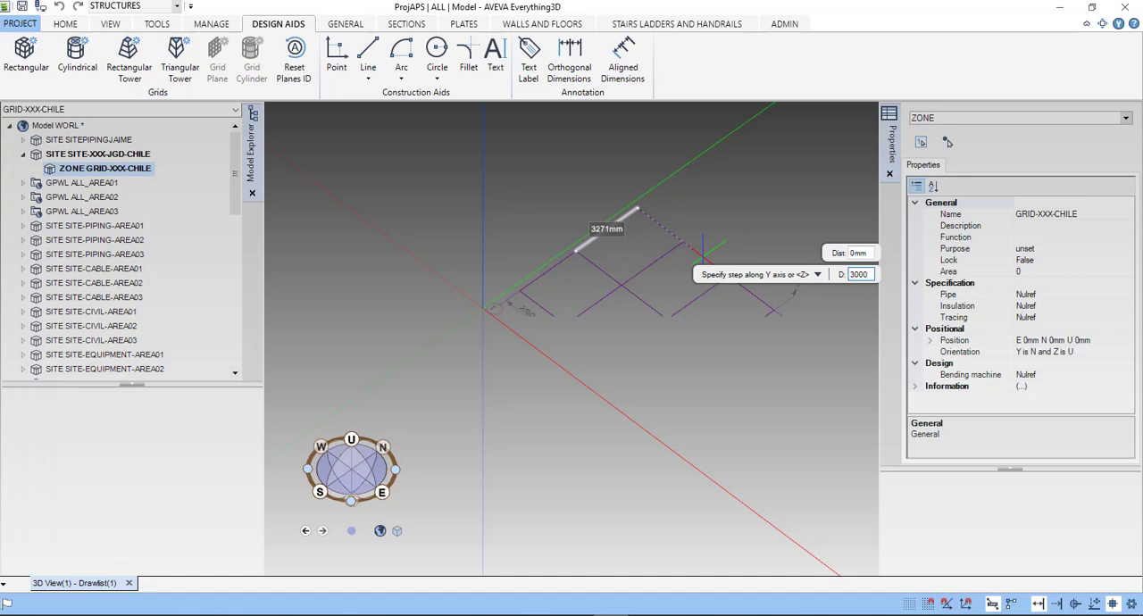
{"action": "key", "text": "Return"}
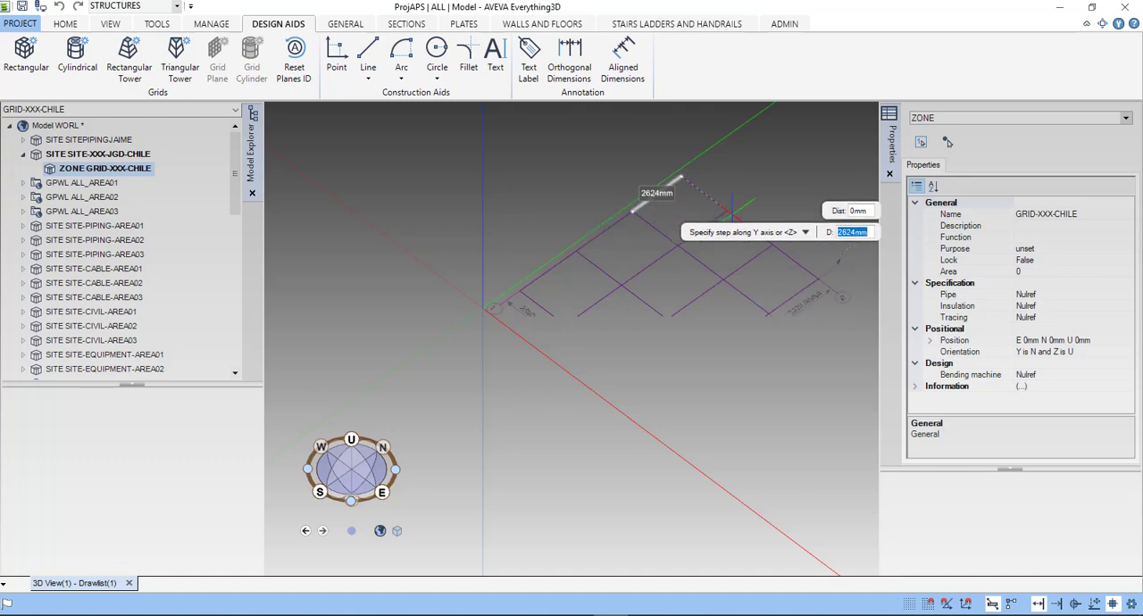
{"action": "type", "text": "3000"}
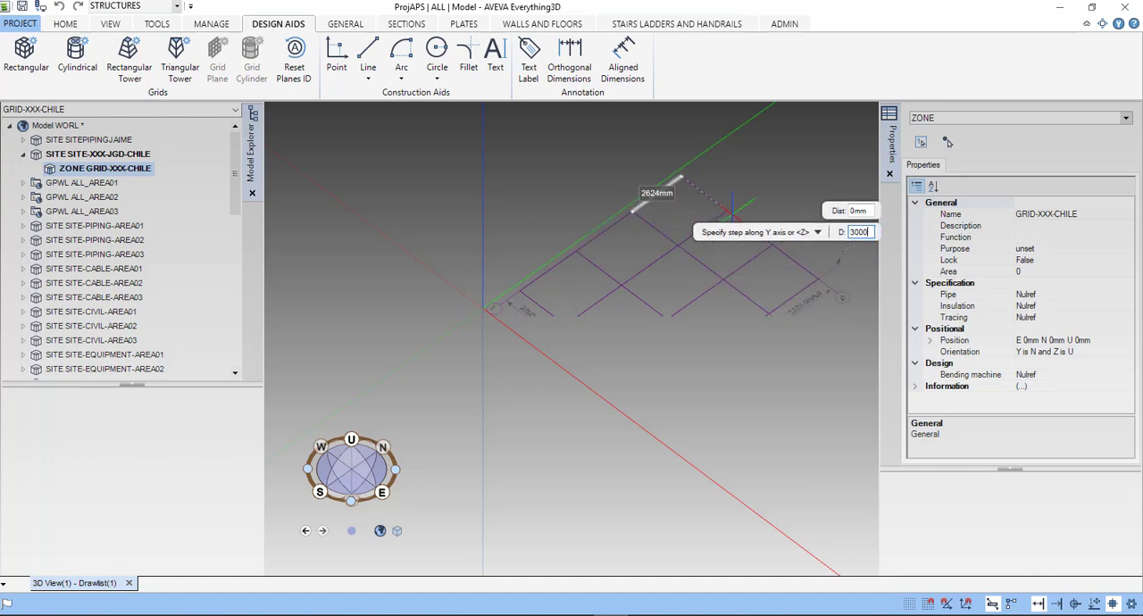
{"action": "key", "text": "Return"}
{"action": "key", "text": "Return"}
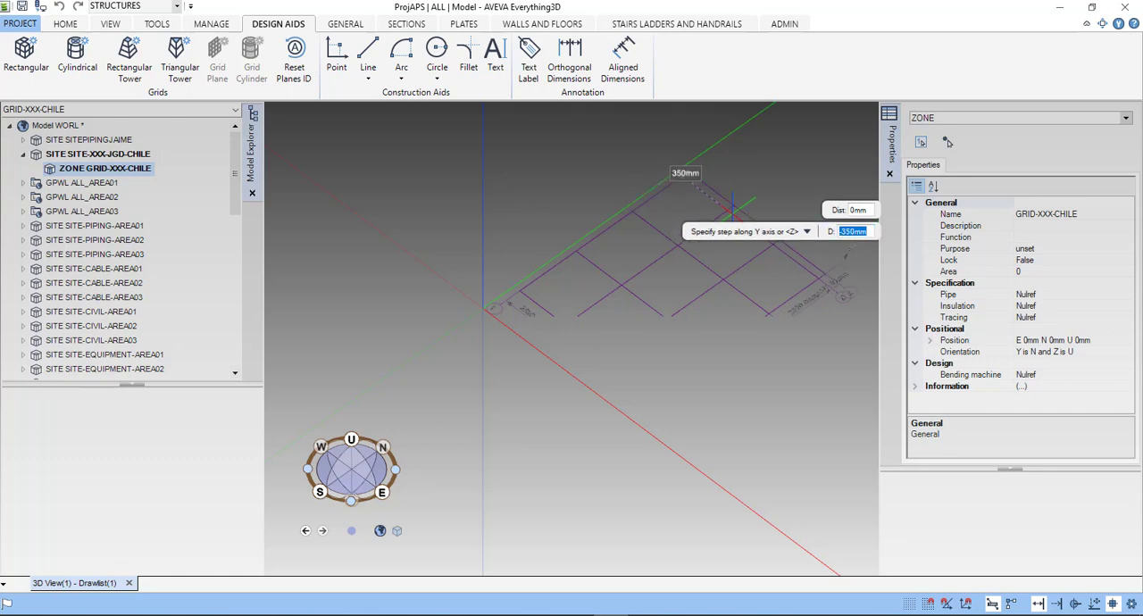
{"action": "scroll", "coordinate": [679, 296], "scroll_direction": "down", "scroll_amount": 1}
{"action": "middle_click_drag", "start_coordinate": [679, 298], "coordinate": [584, 337]}
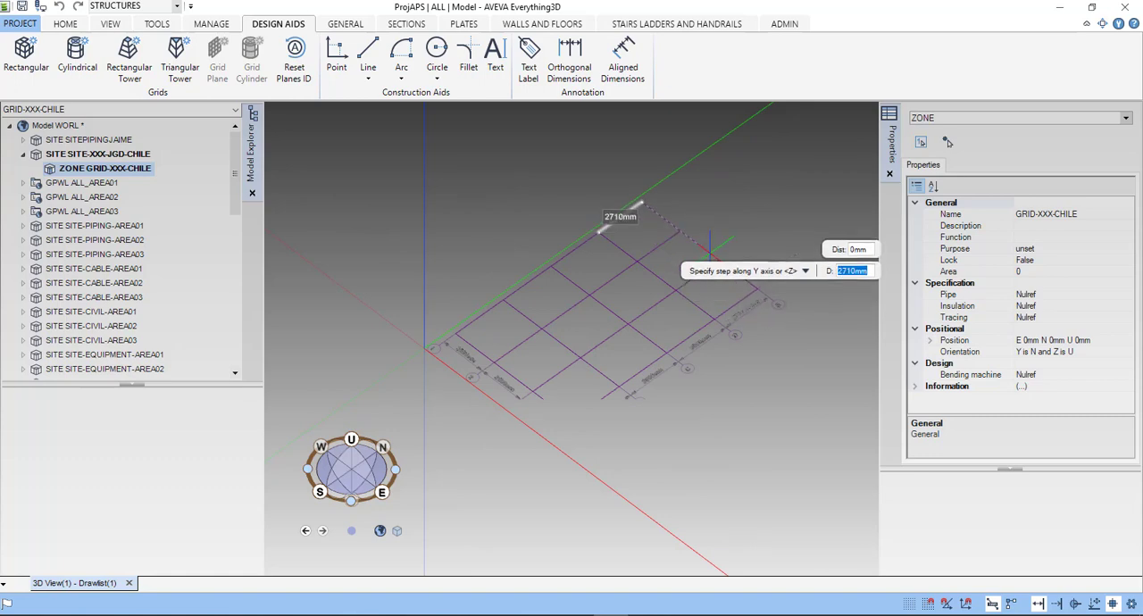
{"action": "type", "text": "3000"}
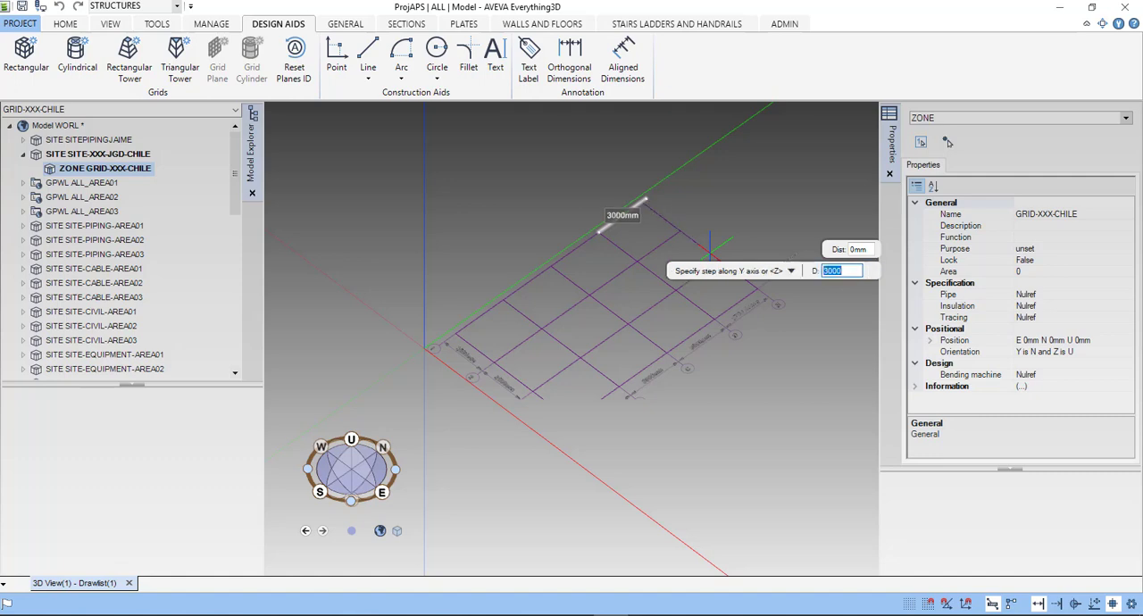
{"action": "key", "text": "Return"}
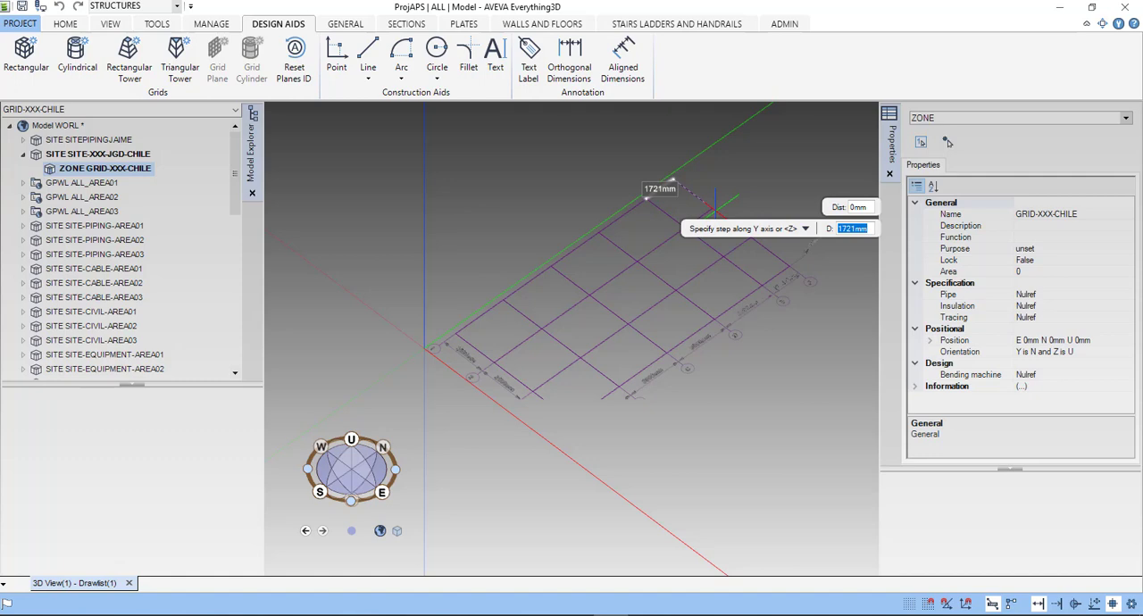
- Switch the grid definition to the Z axis and add the first level at 3000 mm
{"action": "key", "text": "Down"}
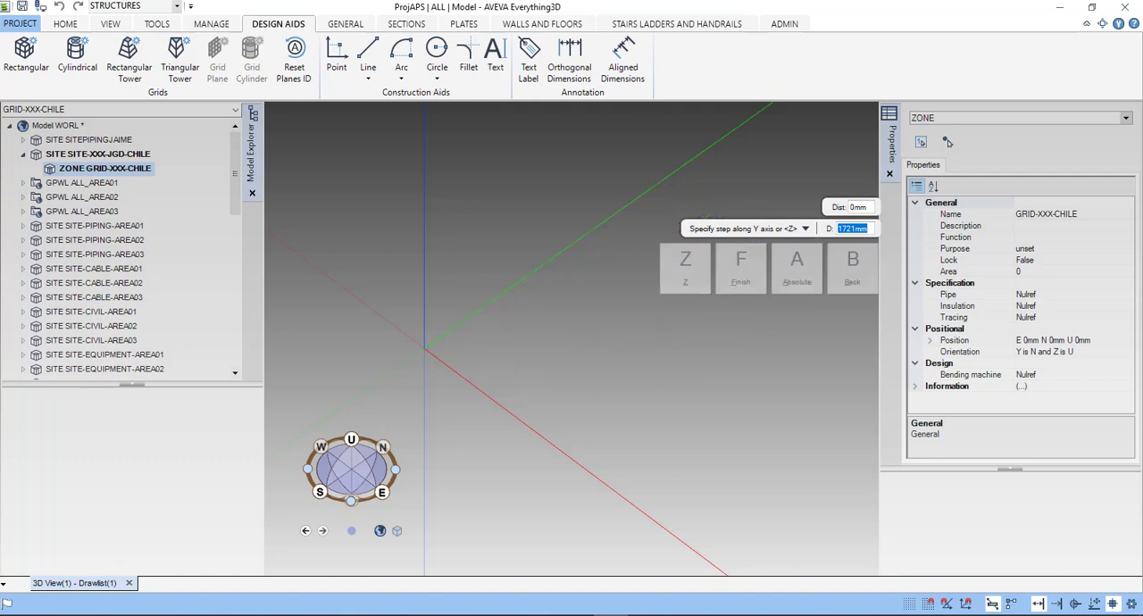
{"action": "left_click", "coordinate": [696, 272]}
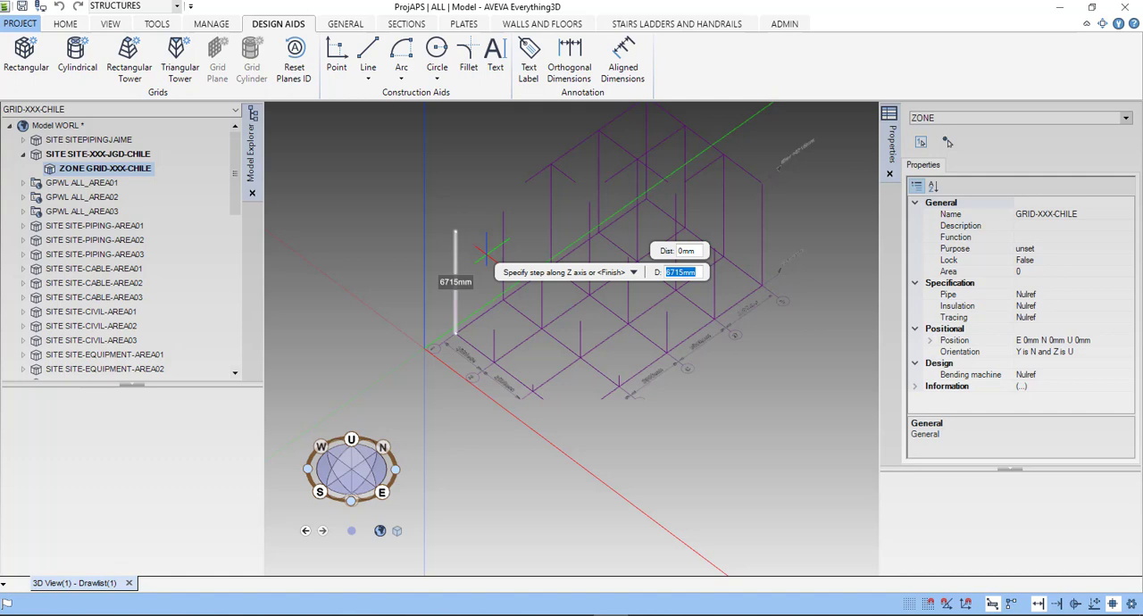
{"action": "type", "text": "3000"}
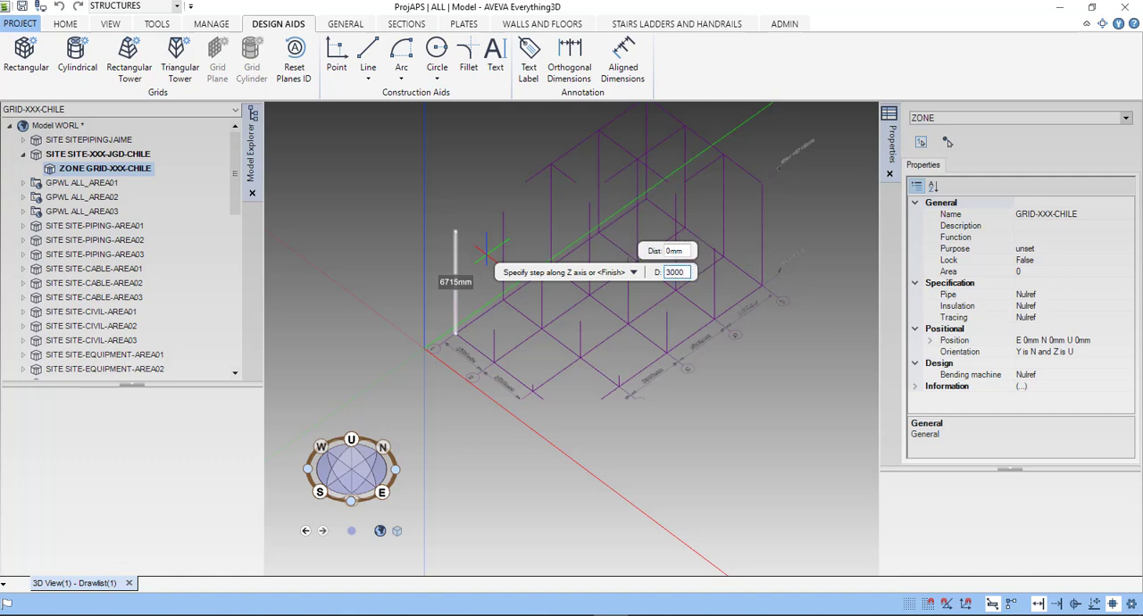
{"action": "key", "text": "Return"}
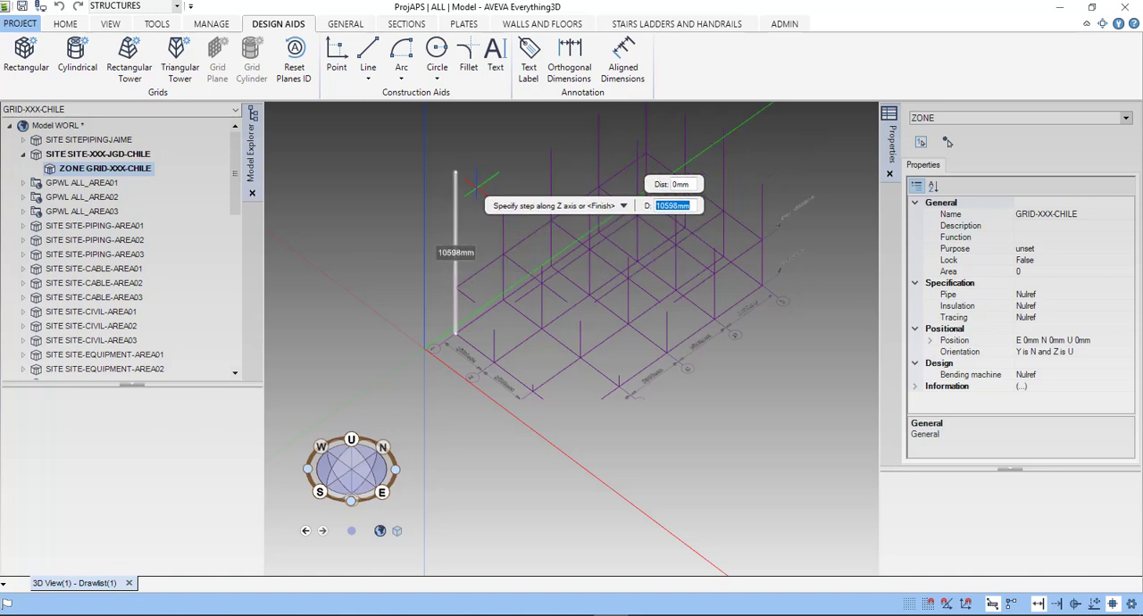
- Add Z-axis levels at absolute heights of 6000 mm and 9000 mm, and finish the rectangular grid
{"action": "middle_click_drag", "start_coordinate": [484, 248], "coordinate": [487, 332]}
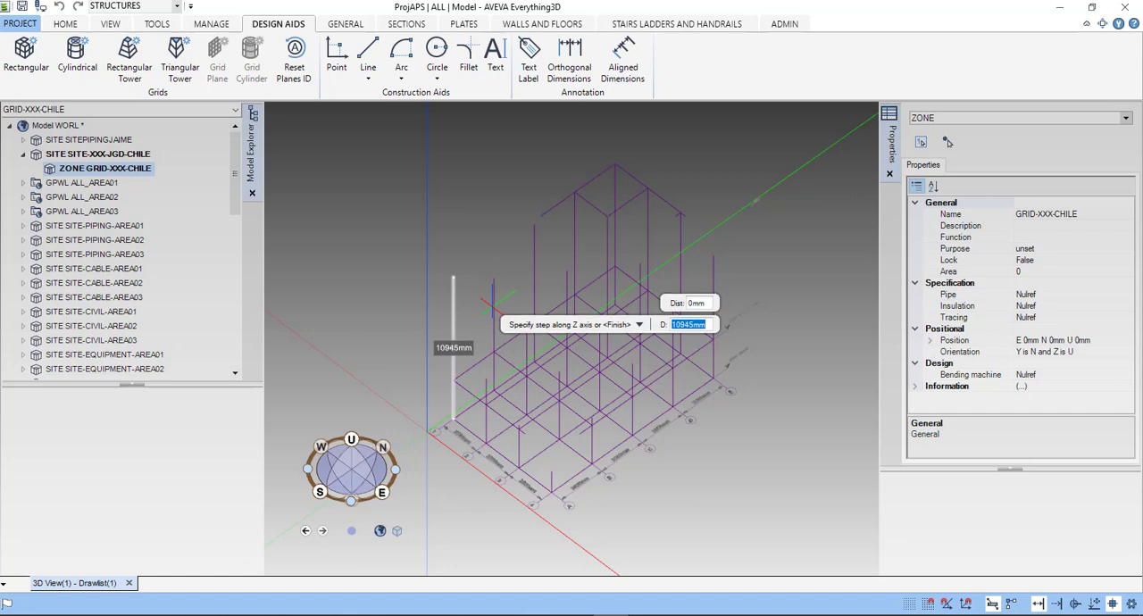
{"action": "type", "text": "6000"}
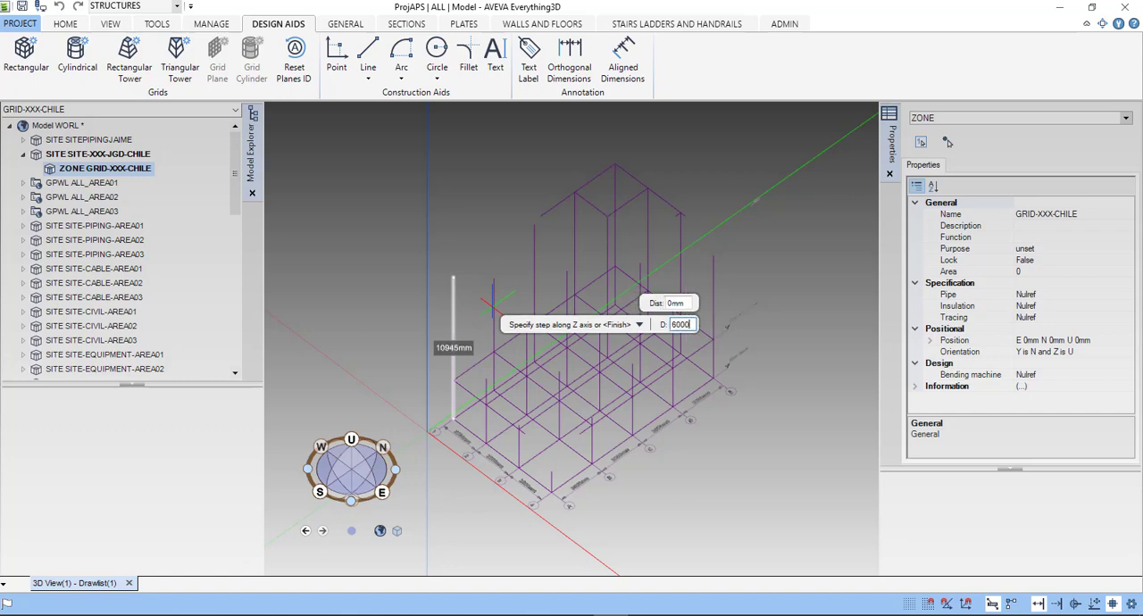
{"action": "key", "text": "Return"}
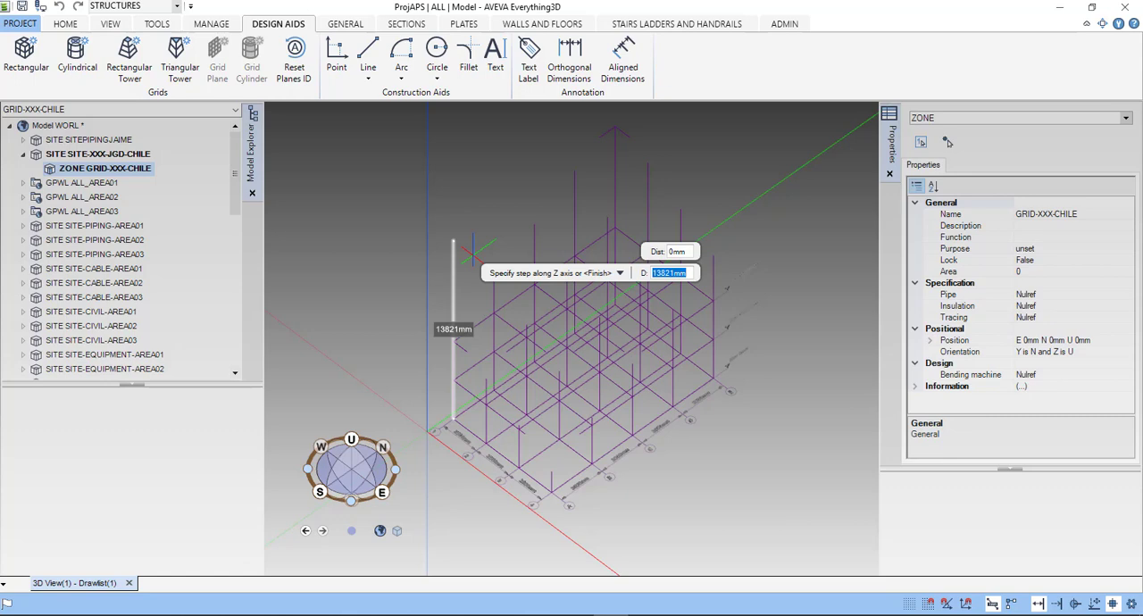
{"action": "type", "text": "9000"}
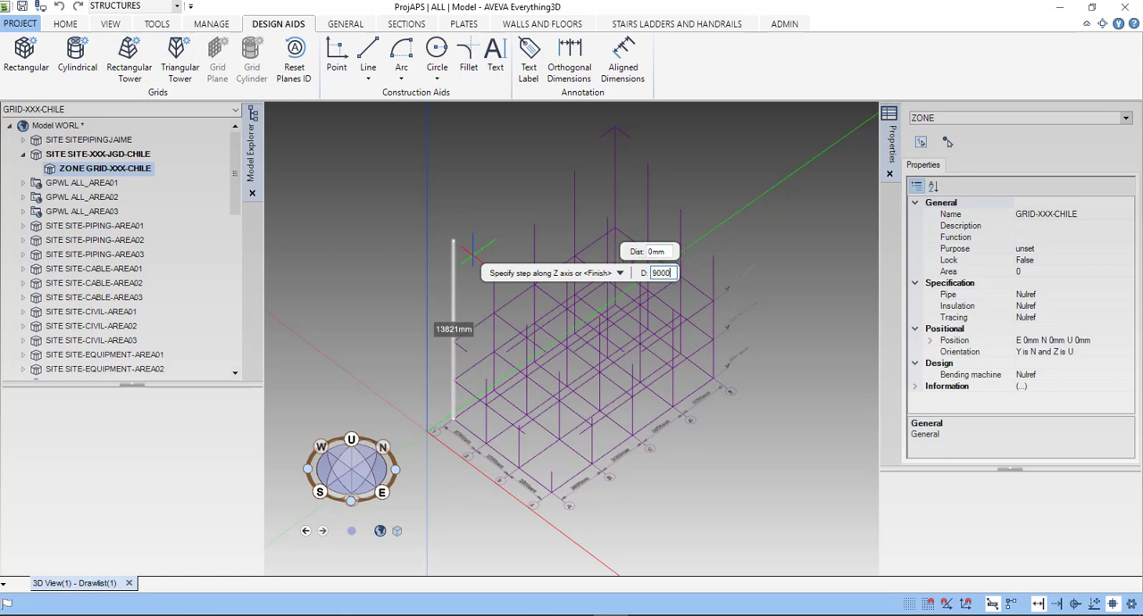
{"action": "key", "text": "Return"}
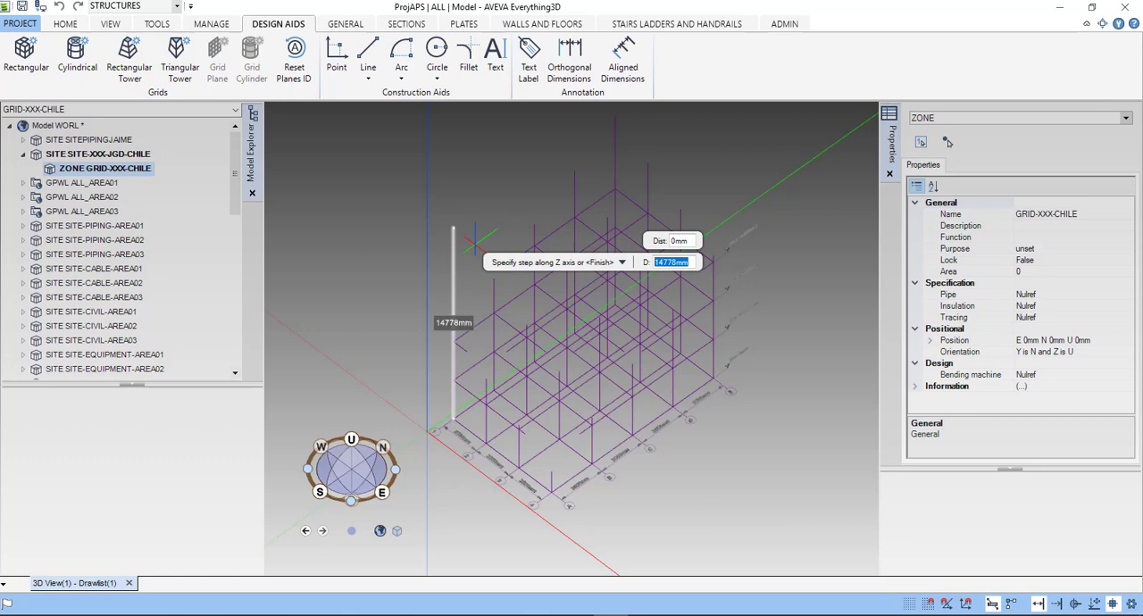
{"action": "key", "text": "Down"}
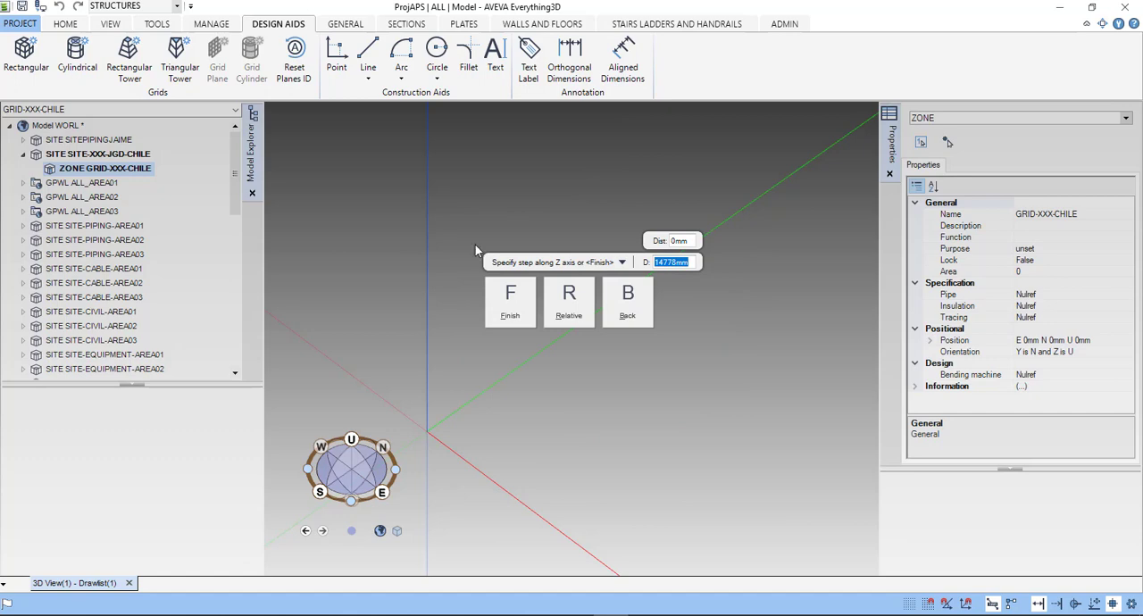
{"action": "left_click", "coordinate": [511, 300]}
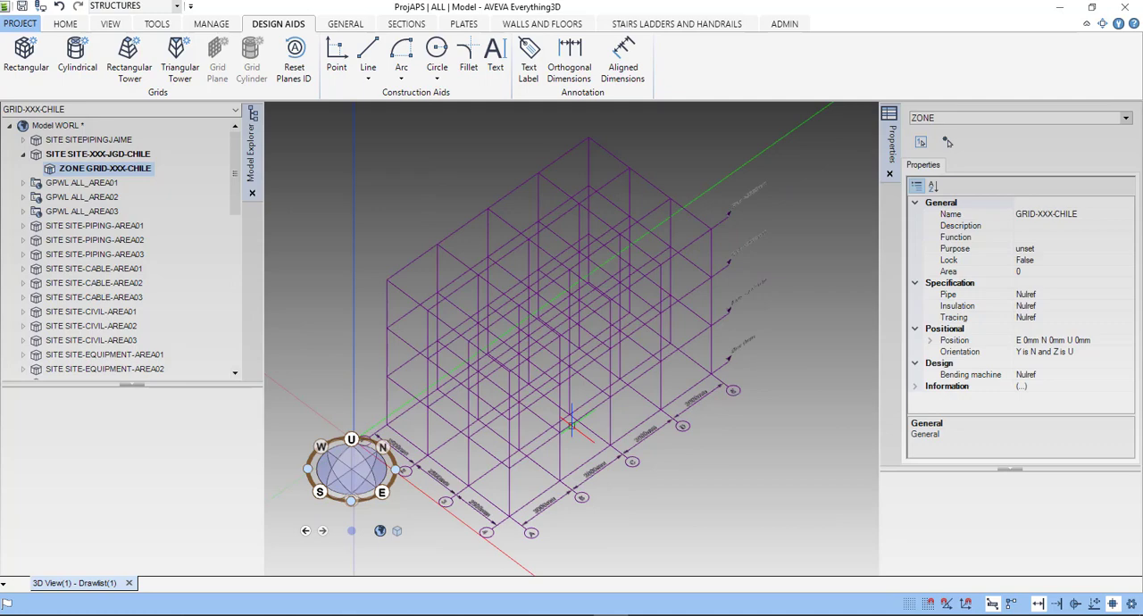
- Examine the completed grid's axis labels and spacing dimensions from different angles, and bring up the Sections tools
{"action": "scroll", "coordinate": [572, 427], "scroll_direction": "down", "scroll_amount": 3}
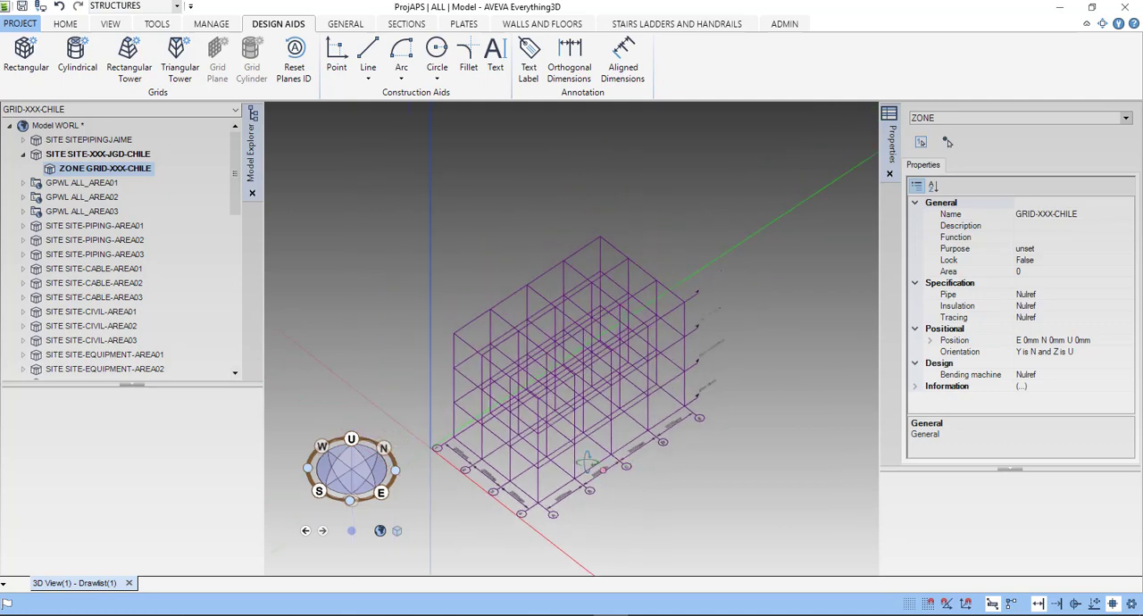
{"action": "middle_click_drag", "start_coordinate": [551, 435], "coordinate": [608, 430]}
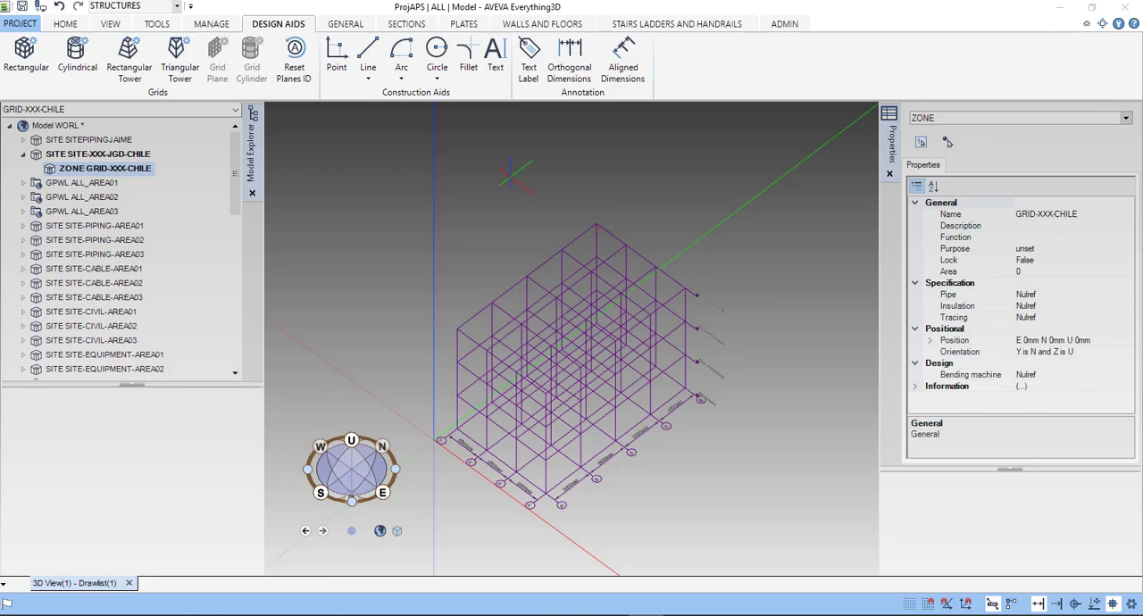
{"action": "left_click", "coordinate": [408, 27]}
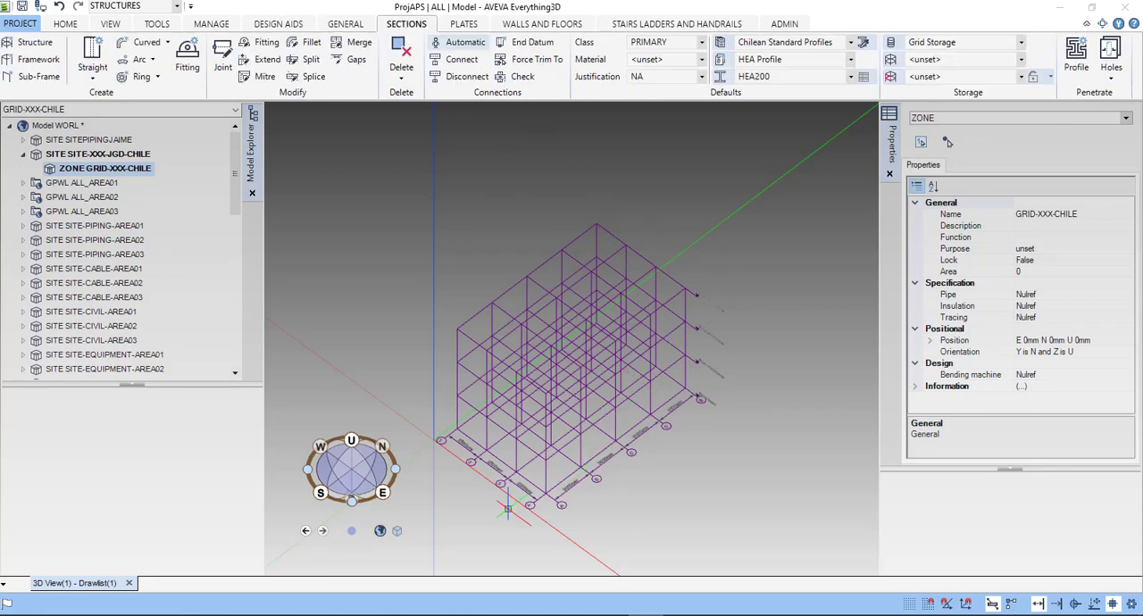
{"action": "scroll", "coordinate": [505, 509], "scroll_direction": "up", "scroll_amount": 5}
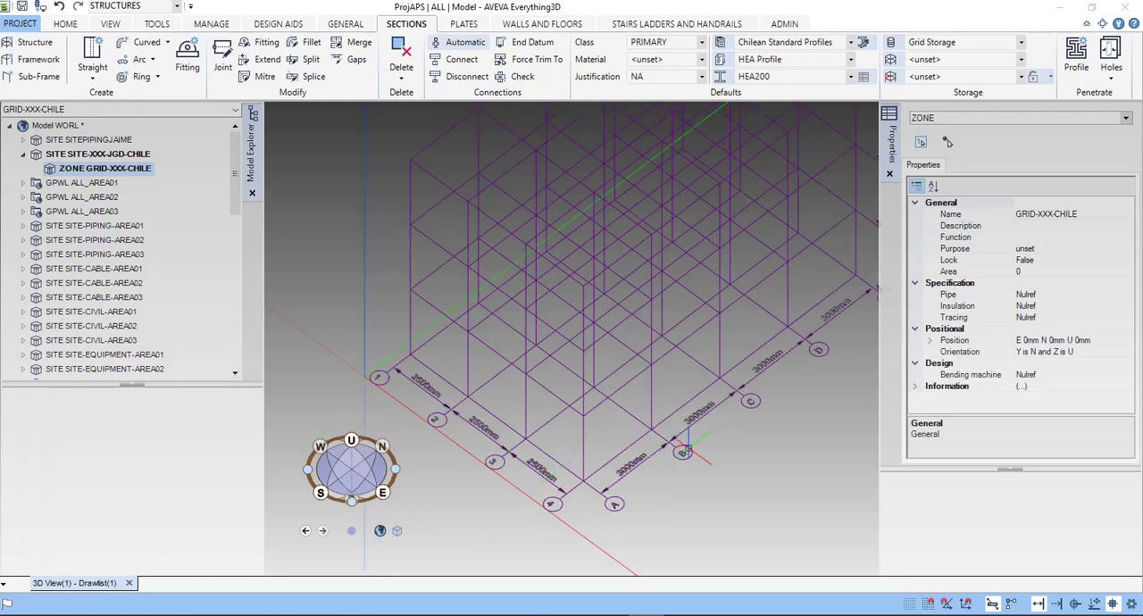
{"action": "scroll", "coordinate": [679, 451], "scroll_direction": "down", "scroll_amount": 3}
{"action": "middle_click_drag", "start_coordinate": [672, 456], "coordinate": [711, 389]}
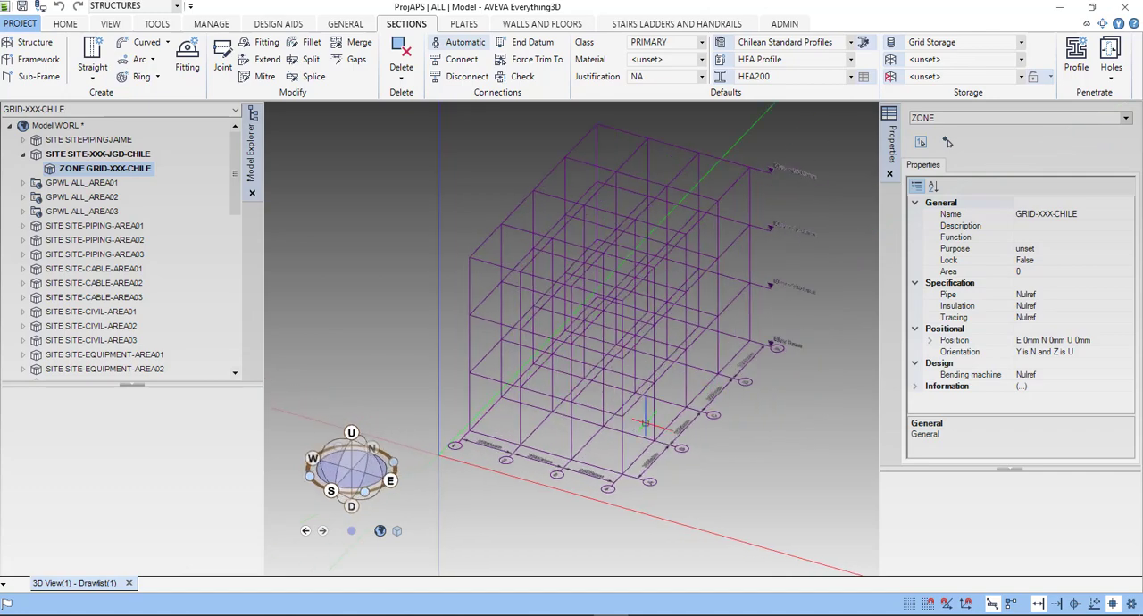
{"action": "middle_click_drag", "start_coordinate": [645, 424], "coordinate": [682, 426]}
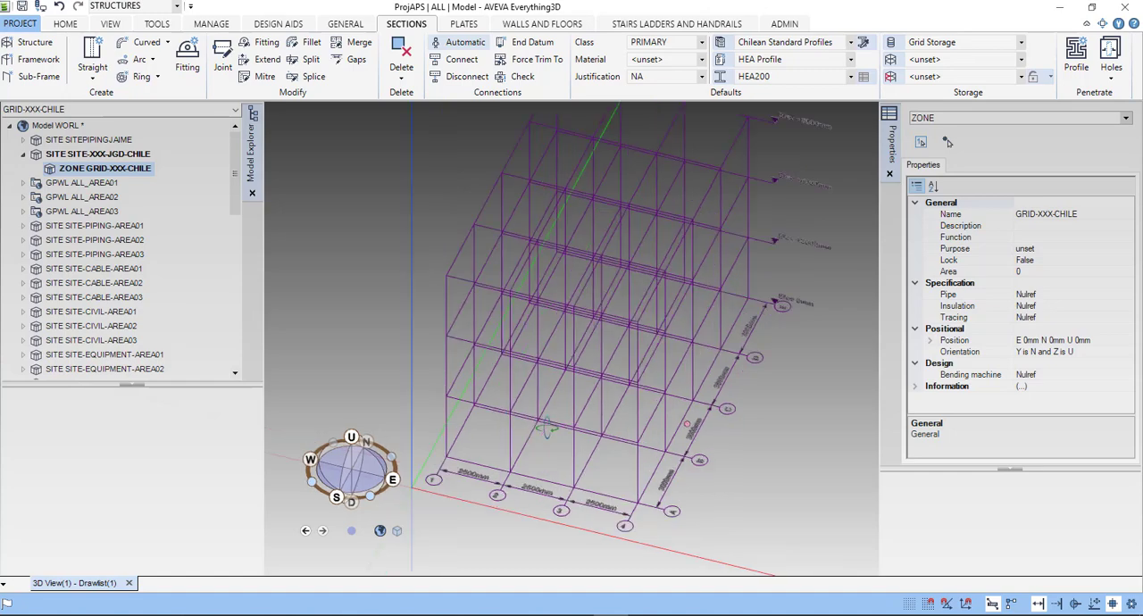
{"action": "scroll", "coordinate": [547, 427], "scroll_direction": "up", "scroll_amount": 1}
{"action": "scroll", "coordinate": [547, 428], "scroll_direction": "up", "scroll_amount": 3}
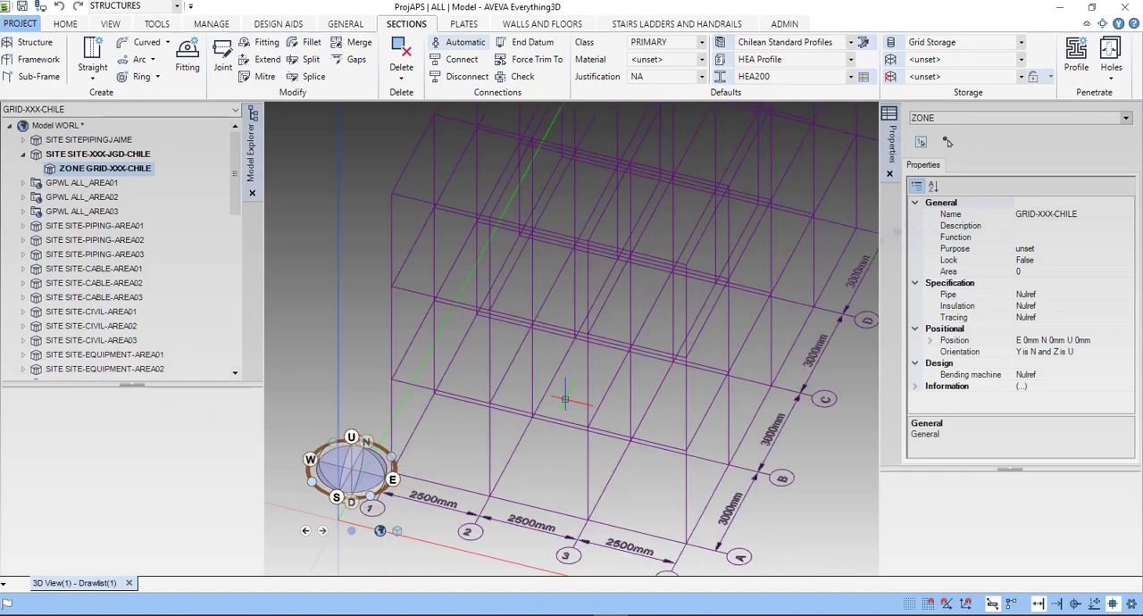
- Examine the available class options and material grades in the section defaults
{"action": "left_click", "coordinate": [702, 43]}
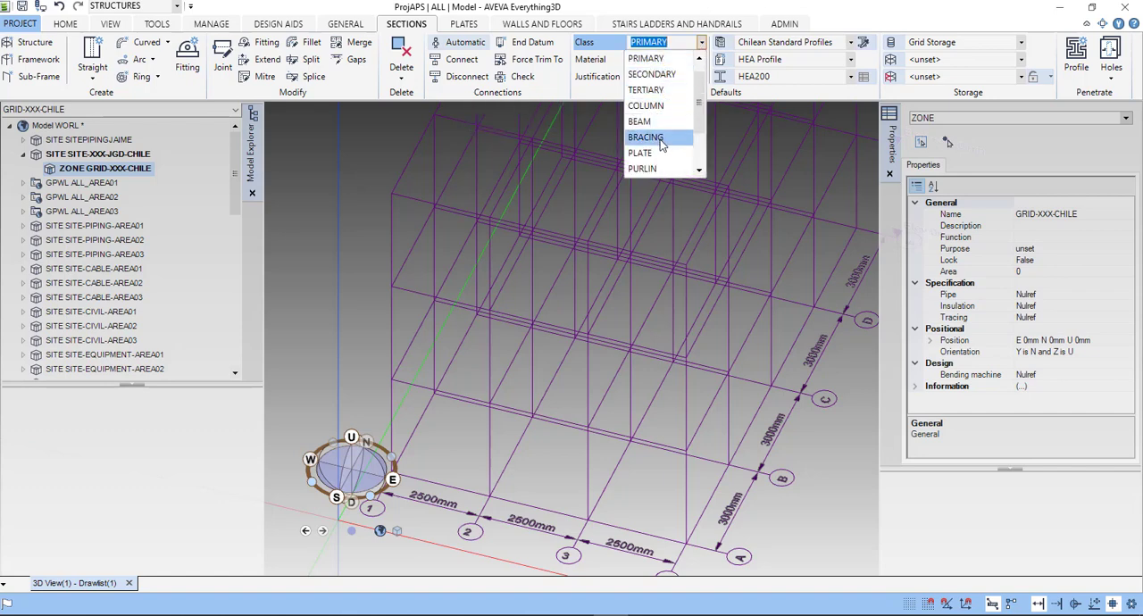
{"action": "scroll", "coordinate": [659, 154], "scroll_direction": "down", "scroll_amount": 2}
{"action": "scroll", "coordinate": [654, 161], "scroll_direction": "down", "scroll_amount": 1}
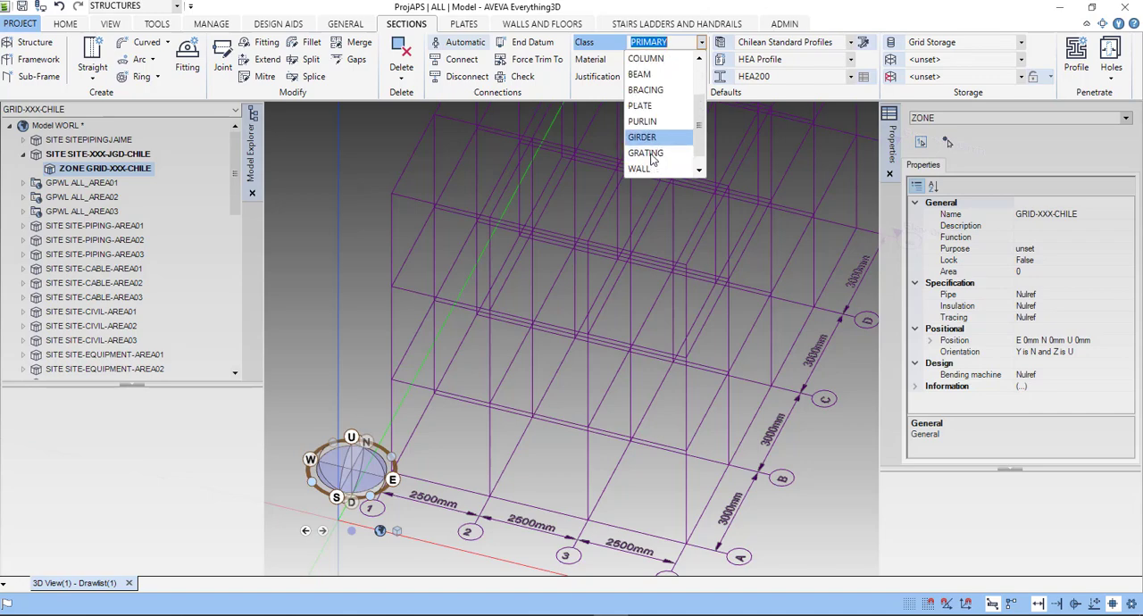
{"action": "scroll", "coordinate": [653, 166], "scroll_direction": "down", "scroll_amount": 1}
{"action": "scroll", "coordinate": [653, 159], "scroll_direction": "up", "scroll_amount": 3}
{"action": "scroll", "coordinate": [618, 120], "scroll_direction": "up", "scroll_amount": 1}
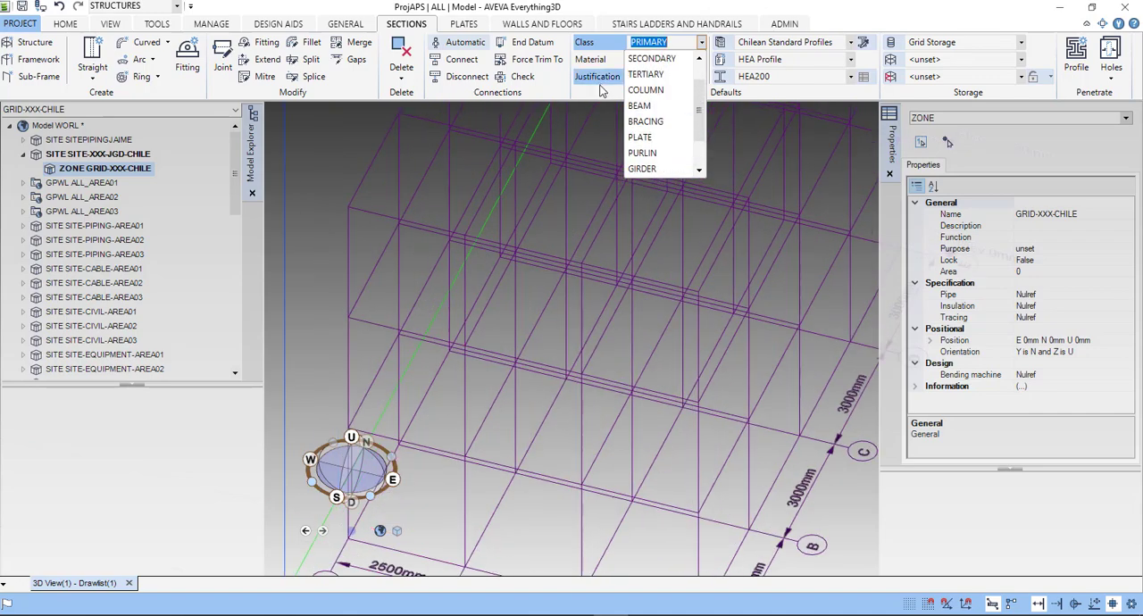
{"action": "left_click", "coordinate": [598, 94]}
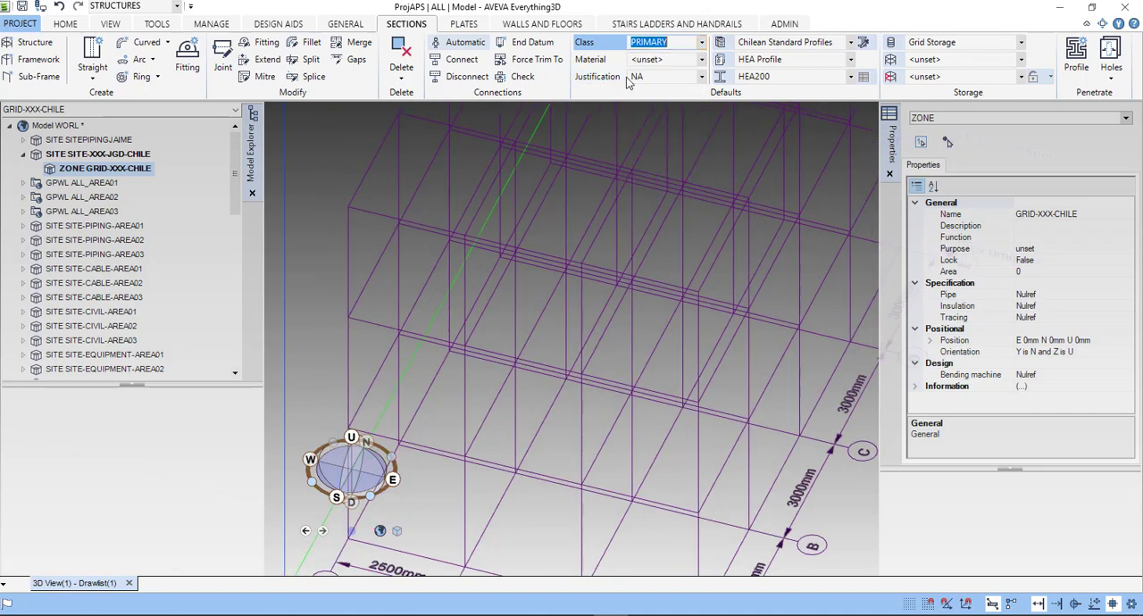
{"action": "left_click", "coordinate": [701, 59]}
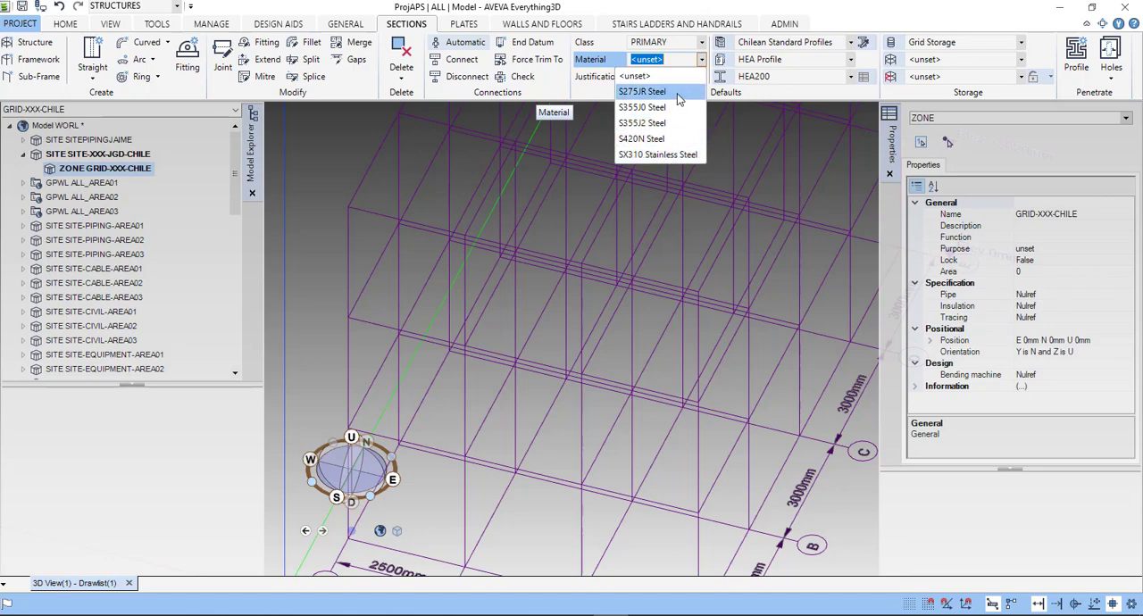
{"action": "left_click", "coordinate": [855, 49]}
- Review the profile specifications available for sections and set the default to American Standard Profiles
{"action": "left_click", "coordinate": [853, 42]}
{"action": "left_click", "coordinate": [853, 42]}
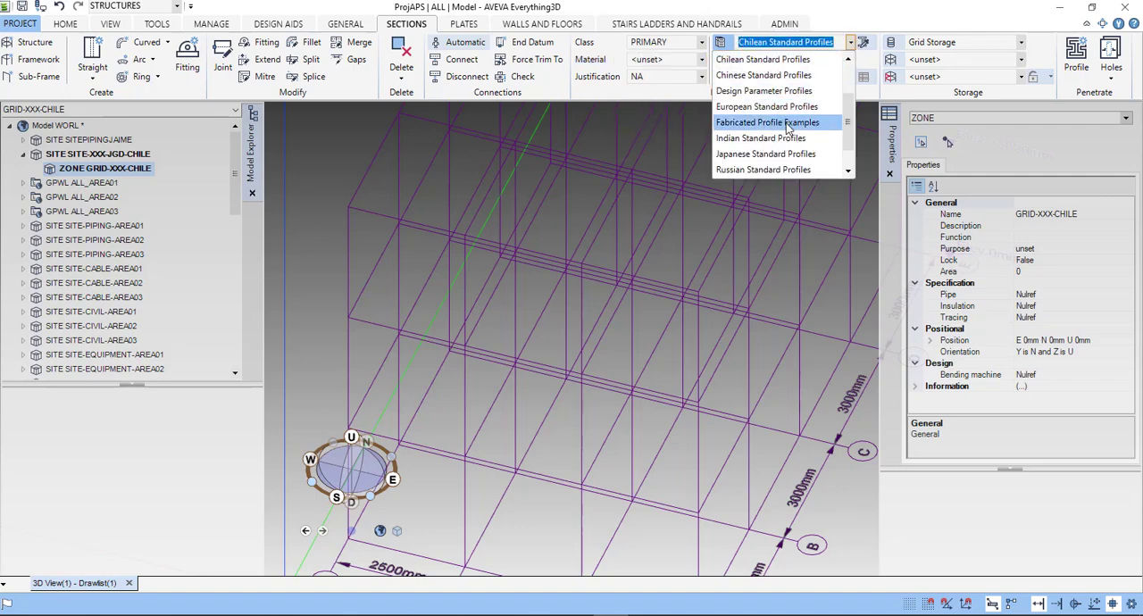
{"action": "scroll", "coordinate": [785, 140], "scroll_direction": "down", "scroll_amount": 1}
{"action": "scroll", "coordinate": [785, 140], "scroll_direction": "down", "scroll_amount": 1}
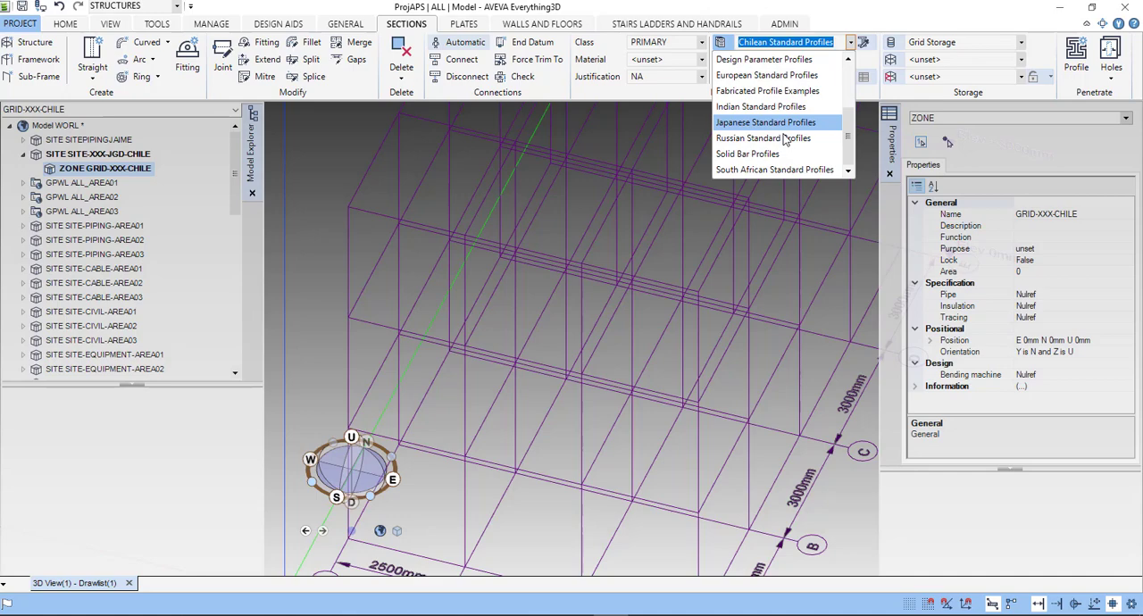
{"action": "scroll", "coordinate": [775, 160], "scroll_direction": "up", "scroll_amount": 3}
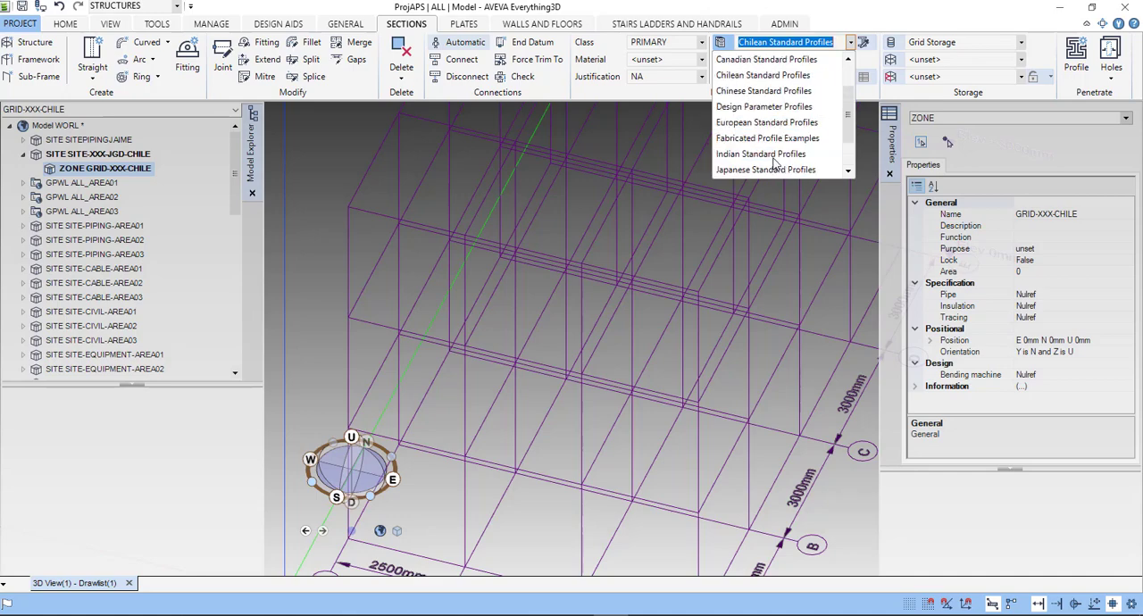
{"action": "scroll", "coordinate": [775, 161], "scroll_direction": "up", "scroll_amount": 3}
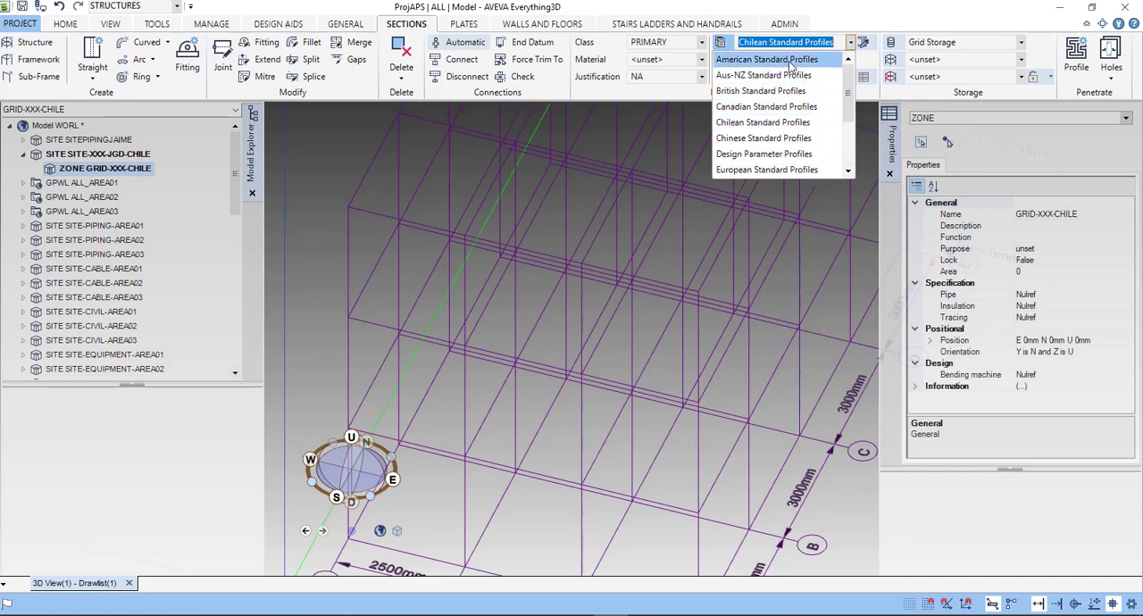
{"action": "left_click", "coordinate": [789, 61]}
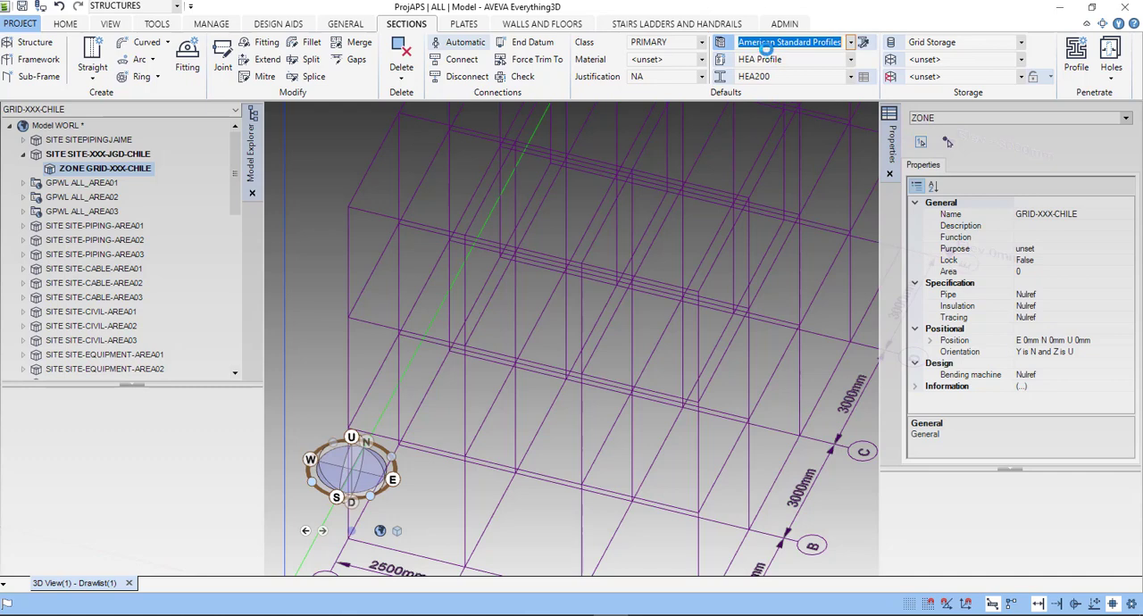
- Examine the generic types of the American profiles and the sizes offered for W Shape
{"action": "left_click", "coordinate": [852, 61]}
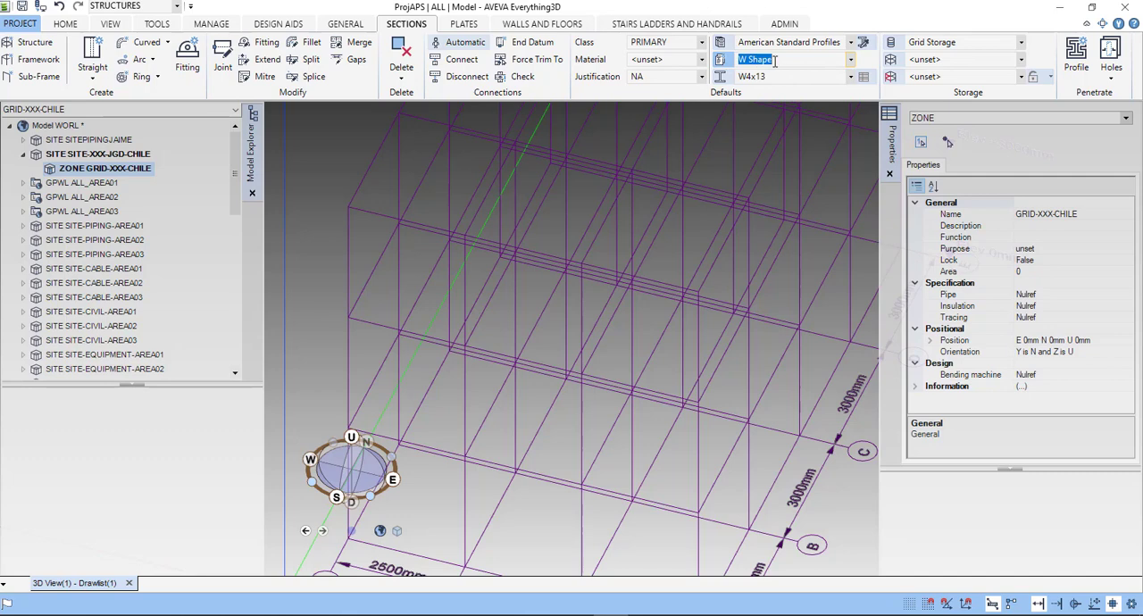
{"action": "left_click", "coordinate": [851, 61]}
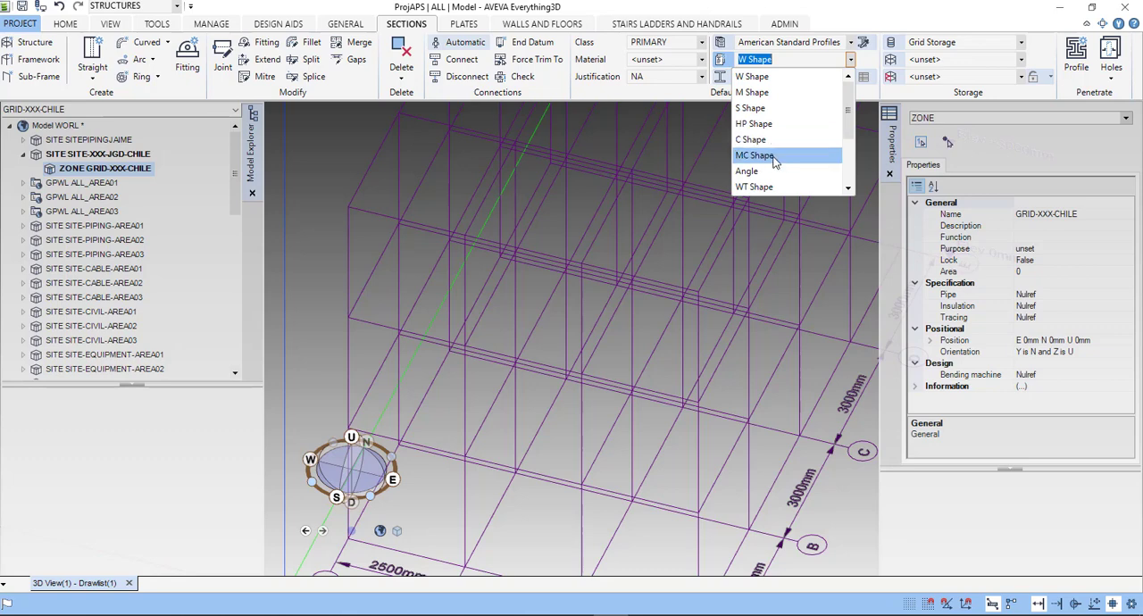
{"action": "left_click", "coordinate": [801, 76]}
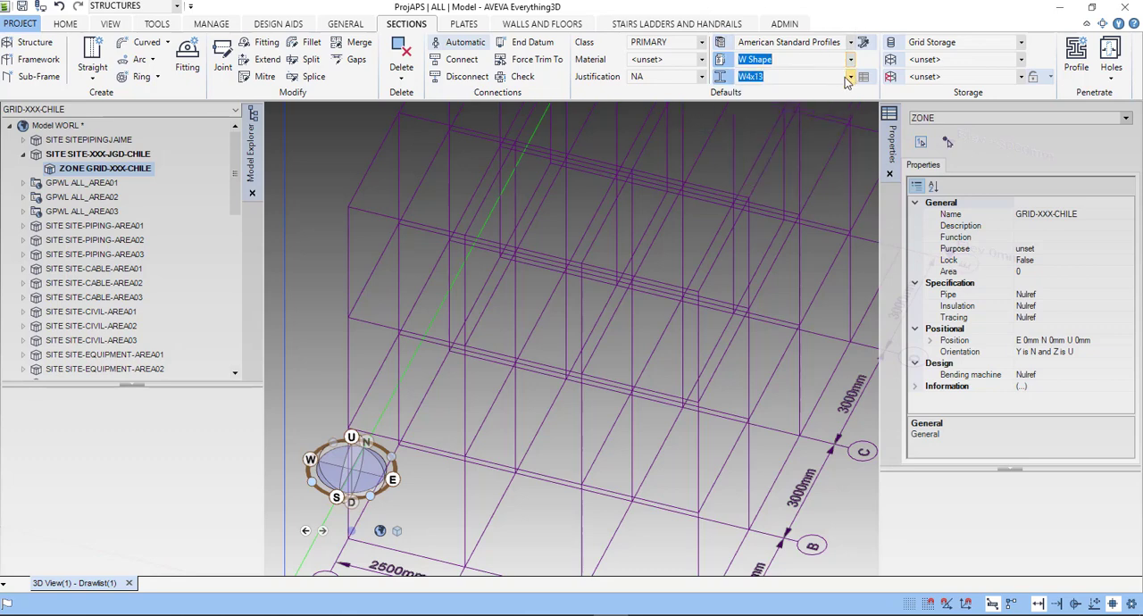
{"action": "left_click", "coordinate": [849, 77]}
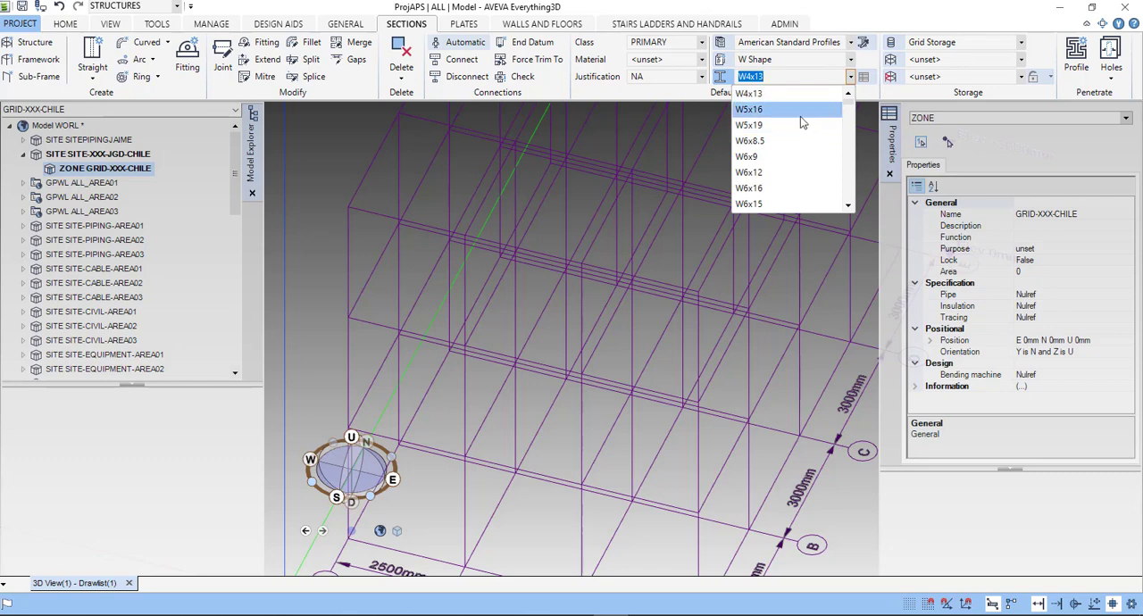
{"action": "scroll", "coordinate": [807, 166], "scroll_direction": "down", "scroll_amount": 1}
{"action": "scroll", "coordinate": [806, 166], "scroll_direction": "up", "scroll_amount": 1}
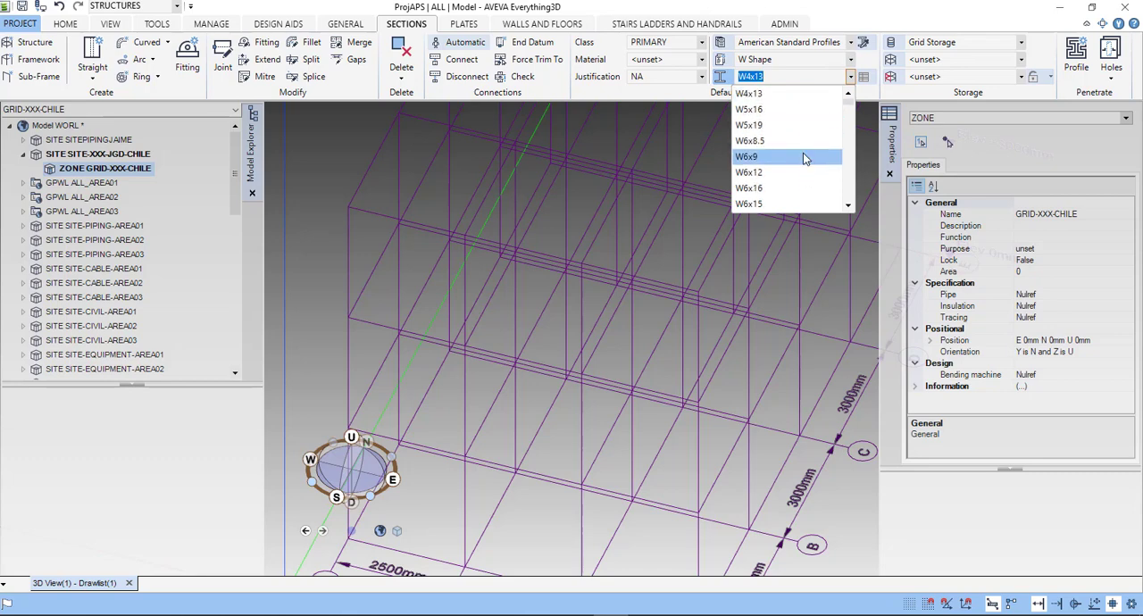
{"action": "left_click", "coordinate": [881, 8]}
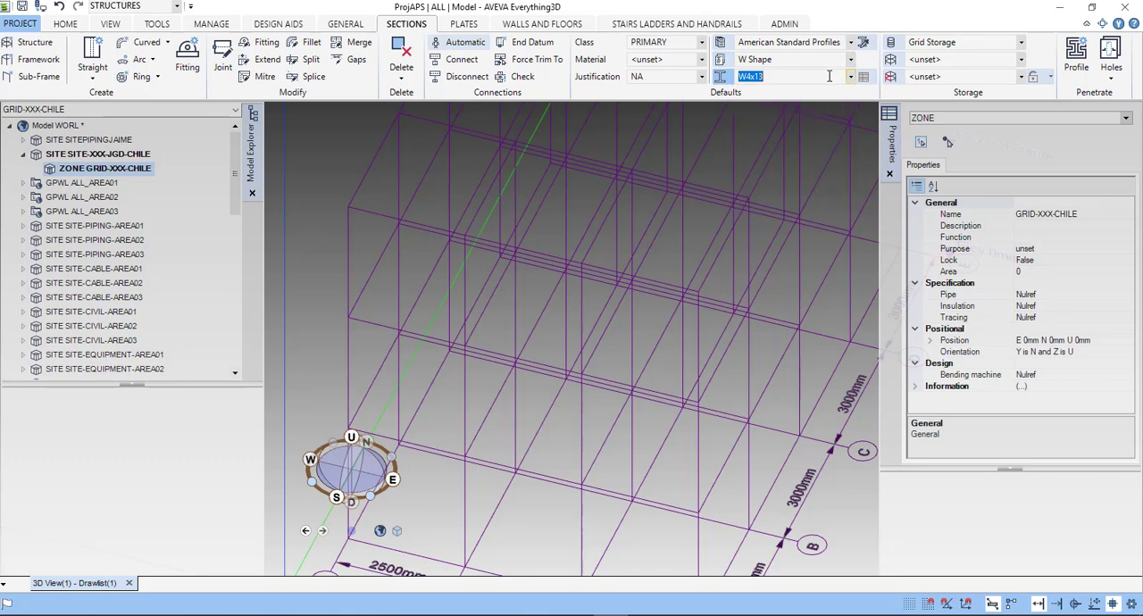
- Set the default profile specification to British Standard Profiles and review its generic types
{"action": "left_click", "coordinate": [852, 43]}
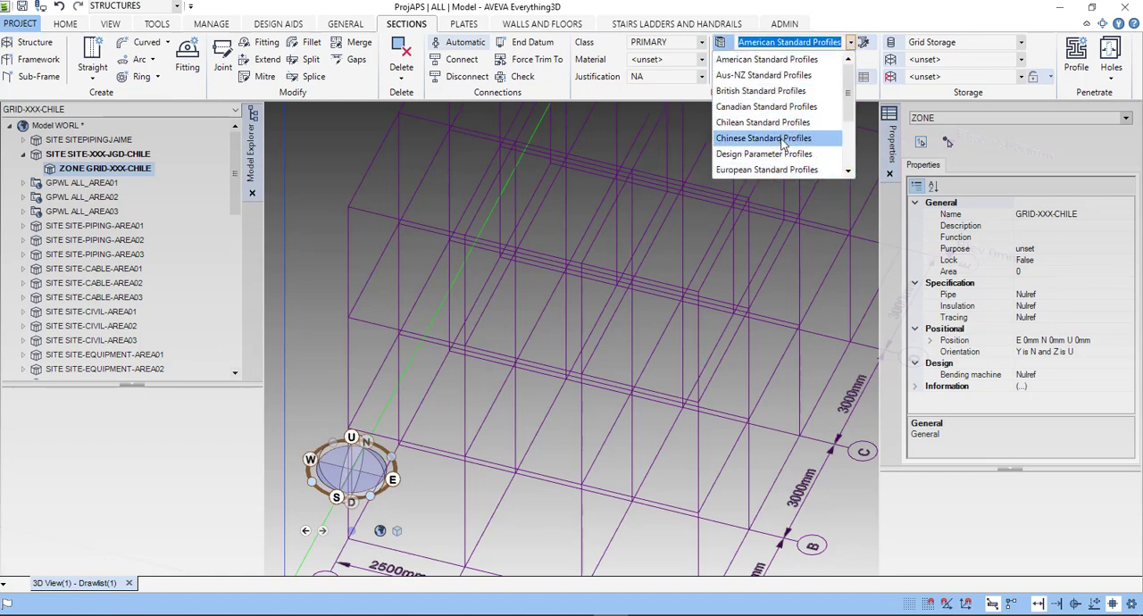
{"action": "left_click", "coordinate": [760, 90]}
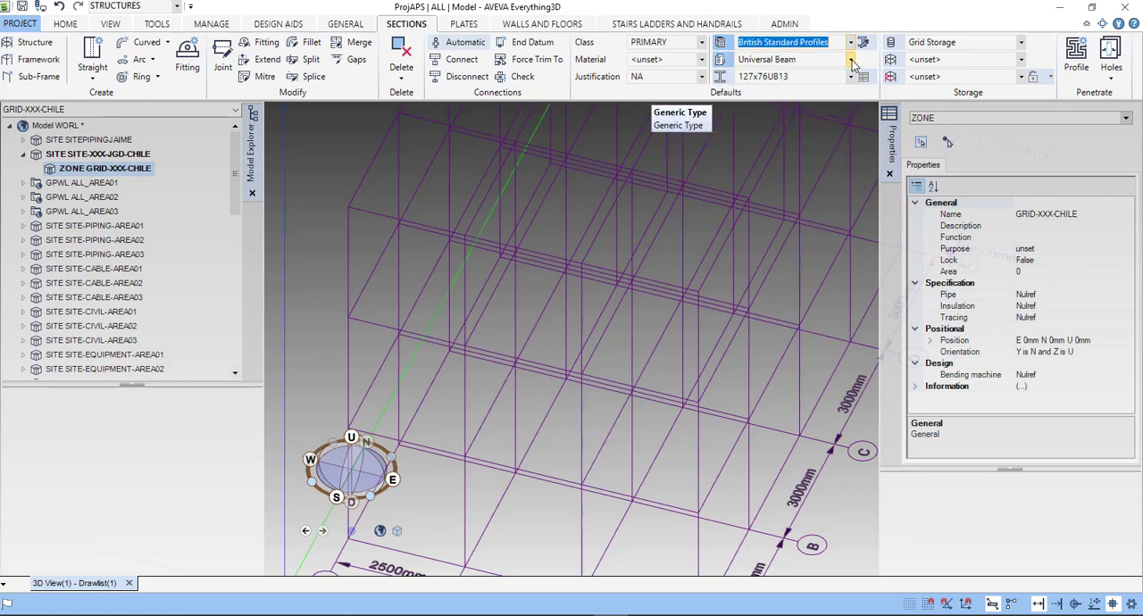
{"action": "left_click", "coordinate": [826, 61]}
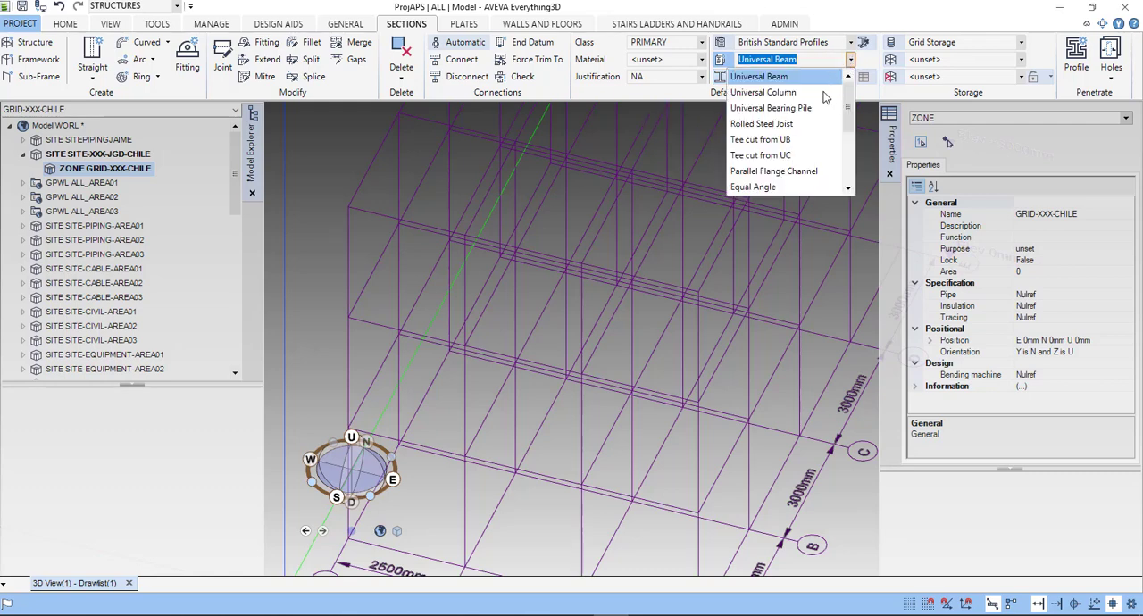
{"action": "scroll", "coordinate": [795, 156], "scroll_direction": "down", "scroll_amount": 3}
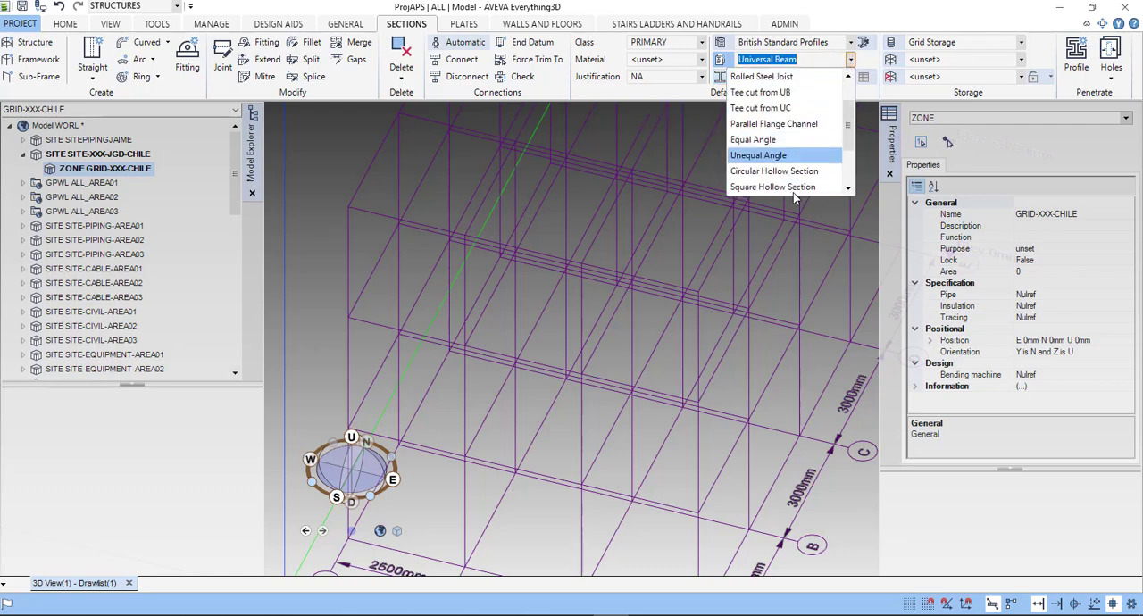
{"action": "left_click", "coordinate": [889, 25]}
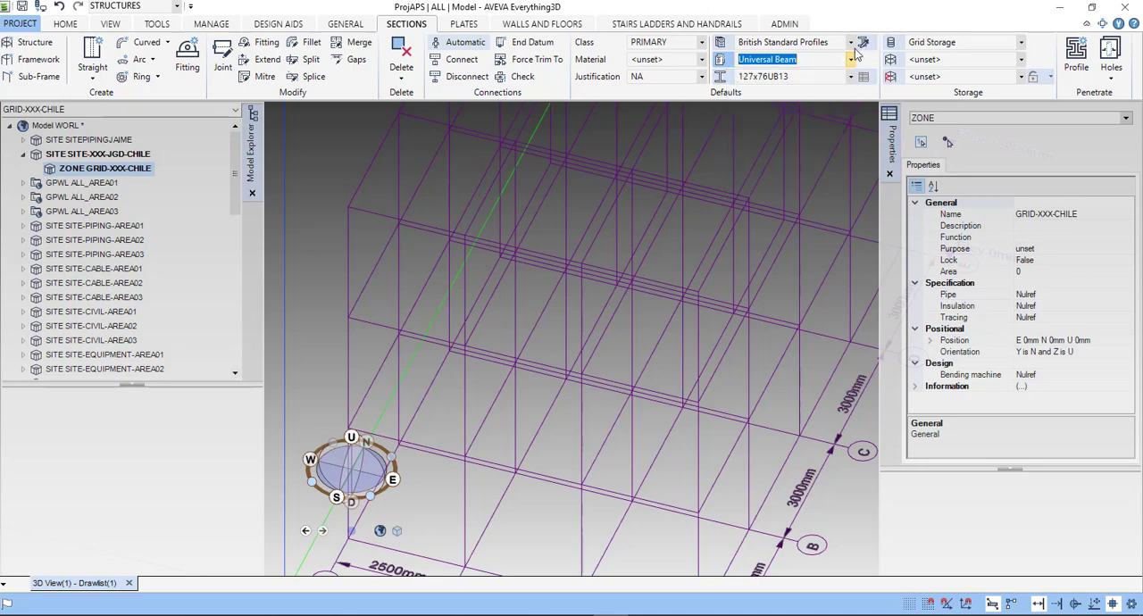
- Set the default profile specification to European Standard Profiles and choose the IPE100 size
{"action": "left_click", "coordinate": [850, 43]}
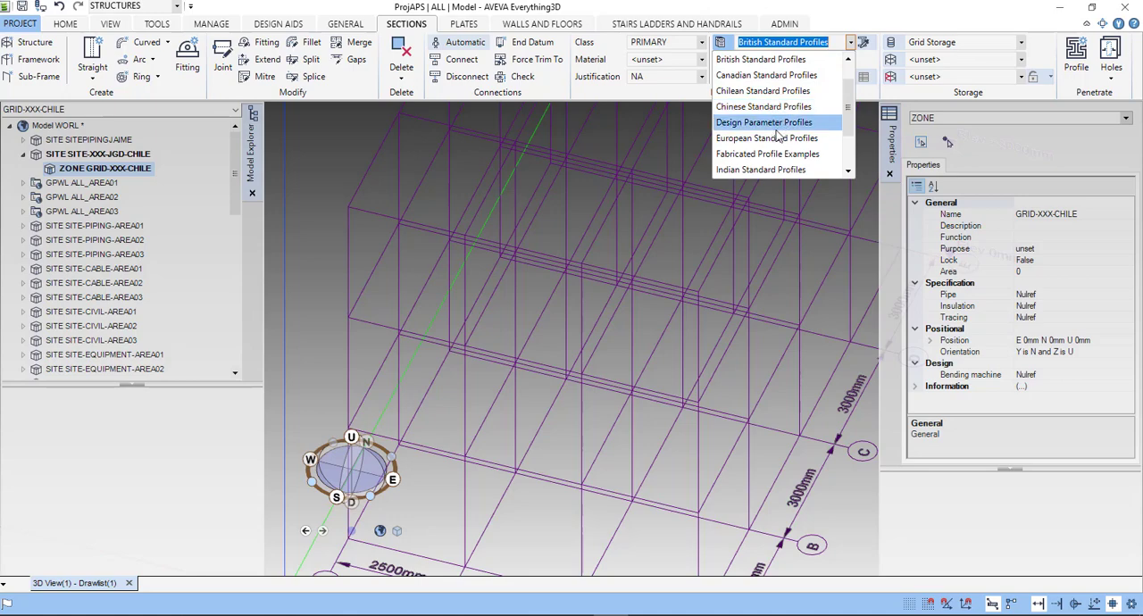
{"action": "scroll", "coordinate": [777, 143], "scroll_direction": "down", "scroll_amount": 1}
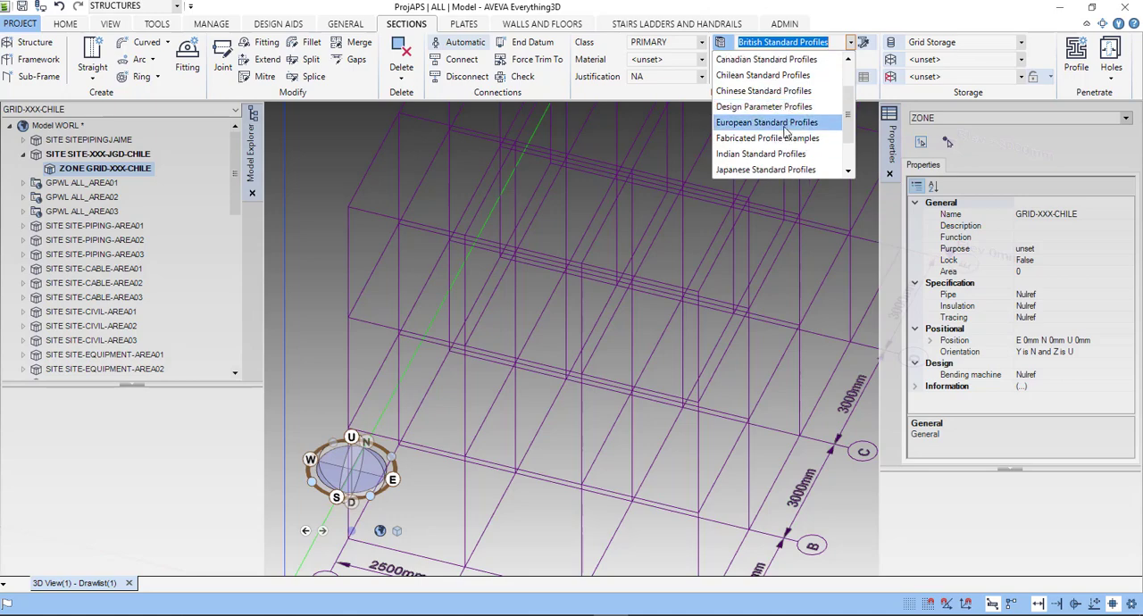
{"action": "left_click", "coordinate": [768, 122]}
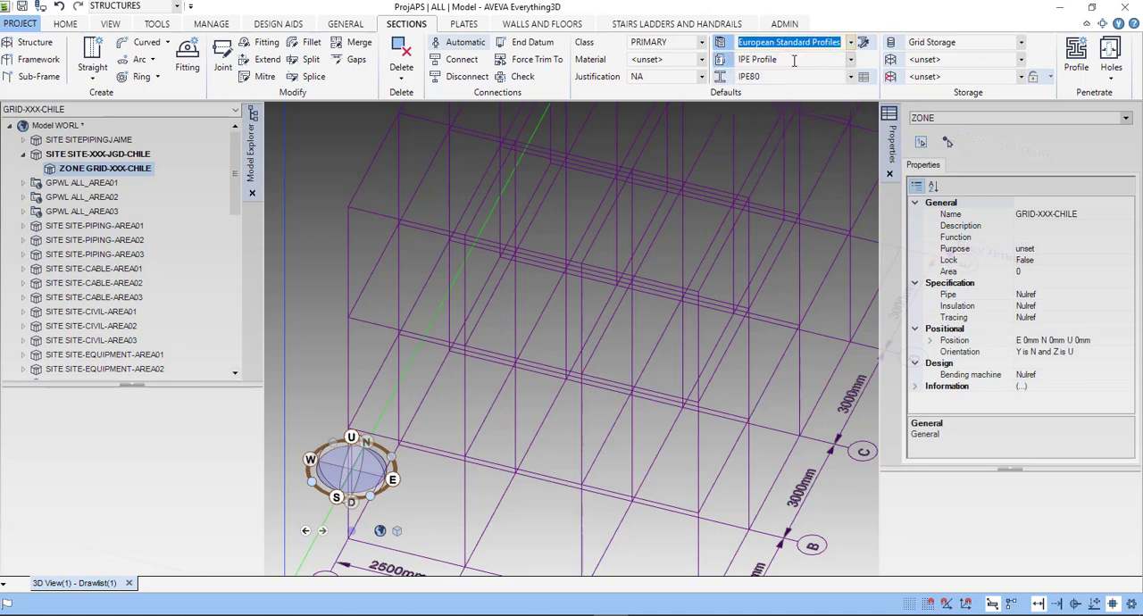
{"action": "left_click", "coordinate": [851, 77]}
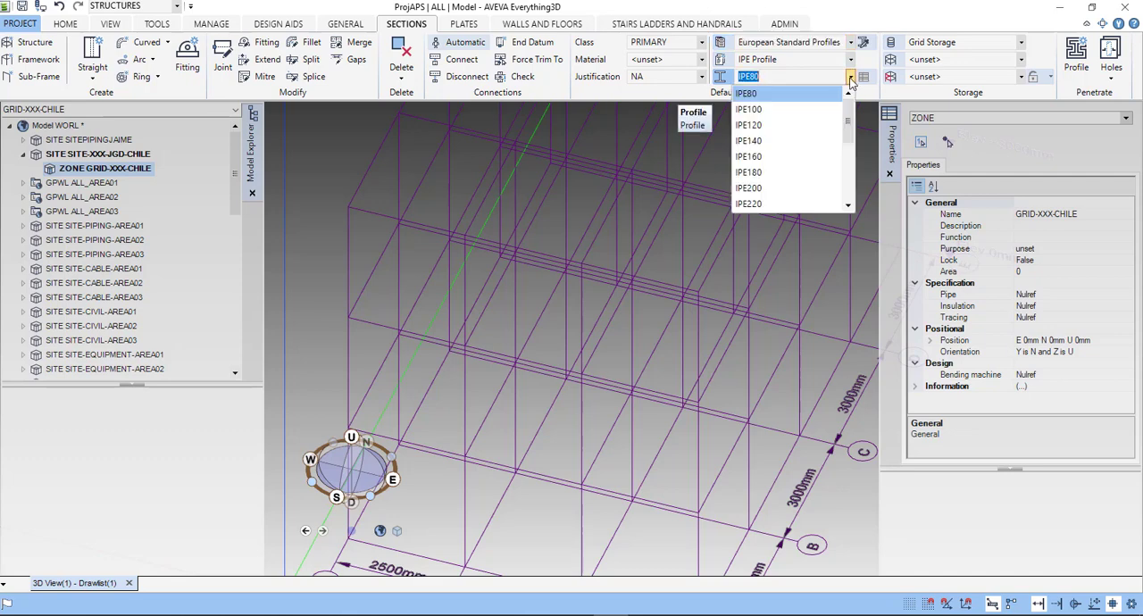
{"action": "left_click", "coordinate": [806, 109]}
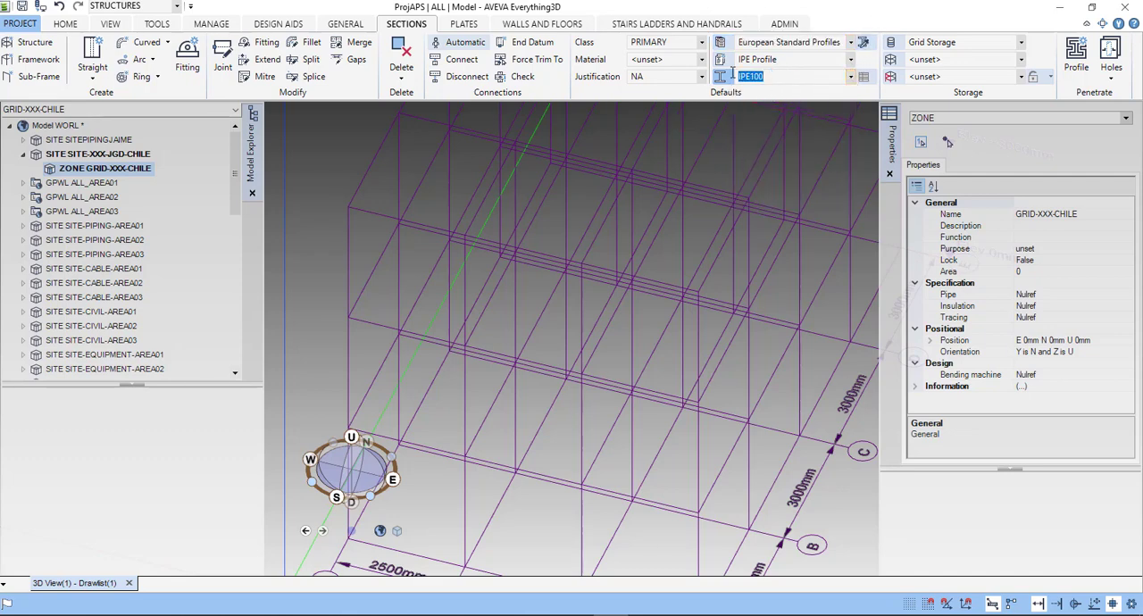
- Set the default section size to IPE200 for the European IPE profile
{"action": "scroll", "coordinate": [629, 312], "scroll_direction": "down", "scroll_amount": 5}
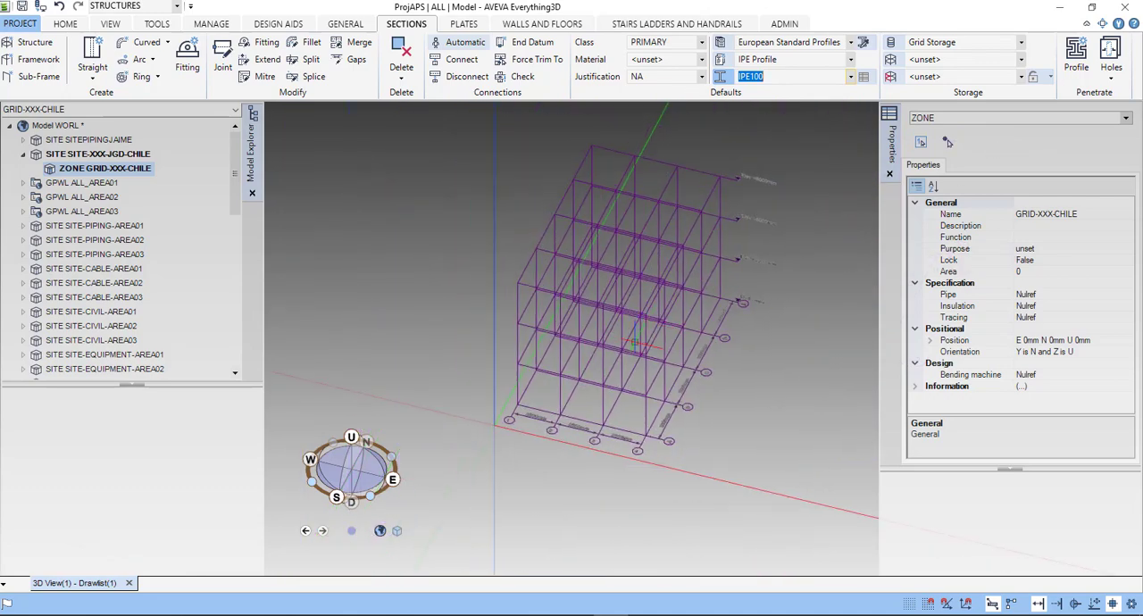
{"action": "scroll", "coordinate": [636, 344], "scroll_direction": "down", "scroll_amount": 1}
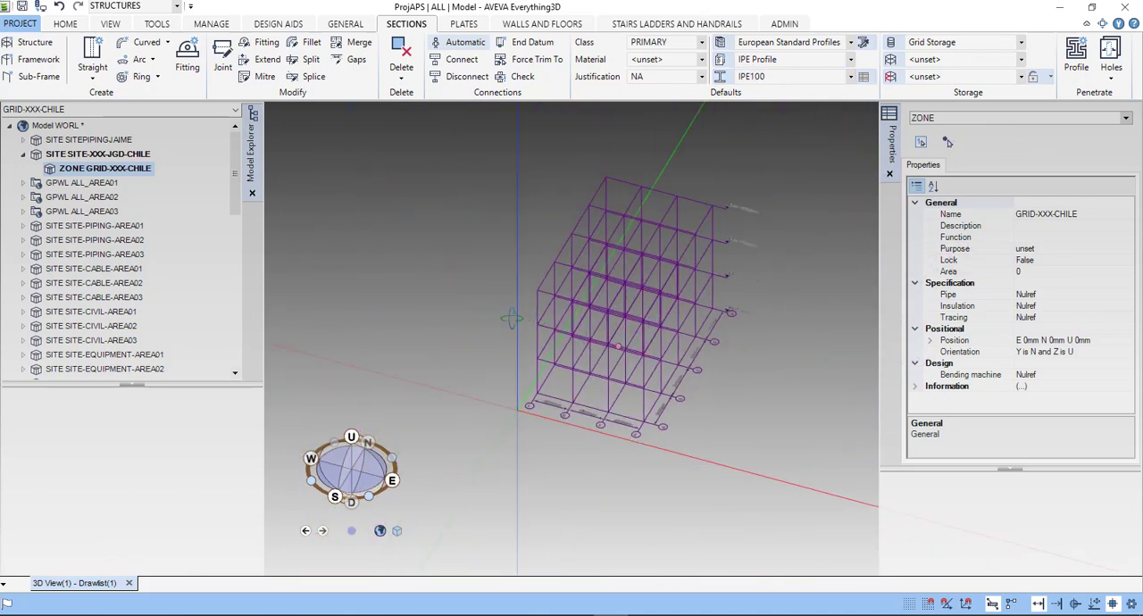
{"action": "middle_click_drag", "start_coordinate": [512, 319], "coordinate": [534, 302]}
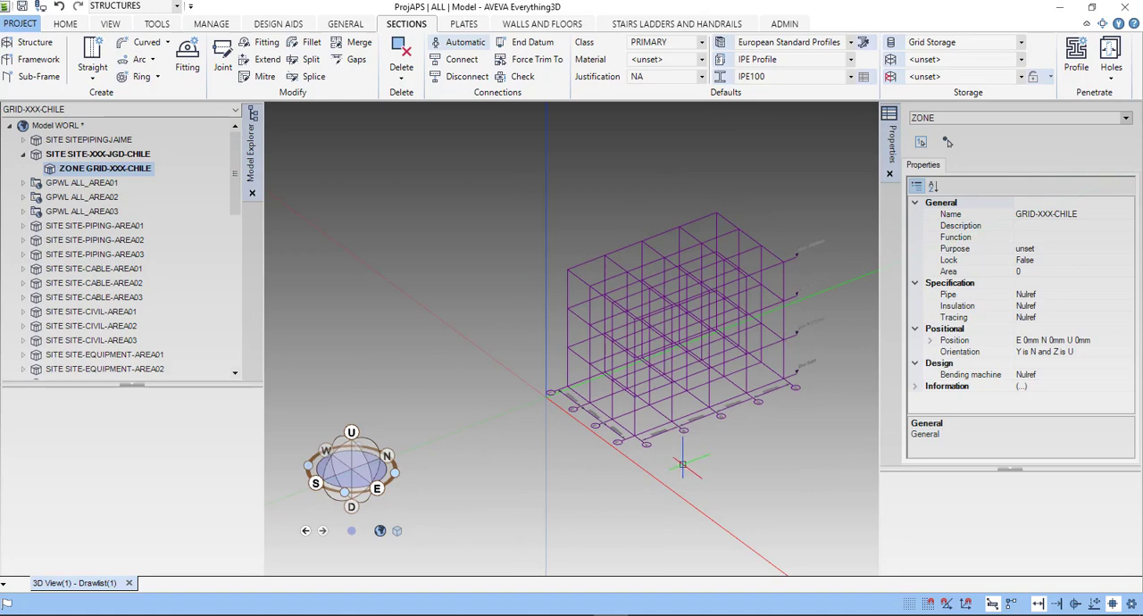
{"action": "middle_click_drag", "start_coordinate": [648, 401], "coordinate": [639, 400]}
{"action": "scroll", "coordinate": [639, 398], "scroll_direction": "up", "scroll_amount": 3}
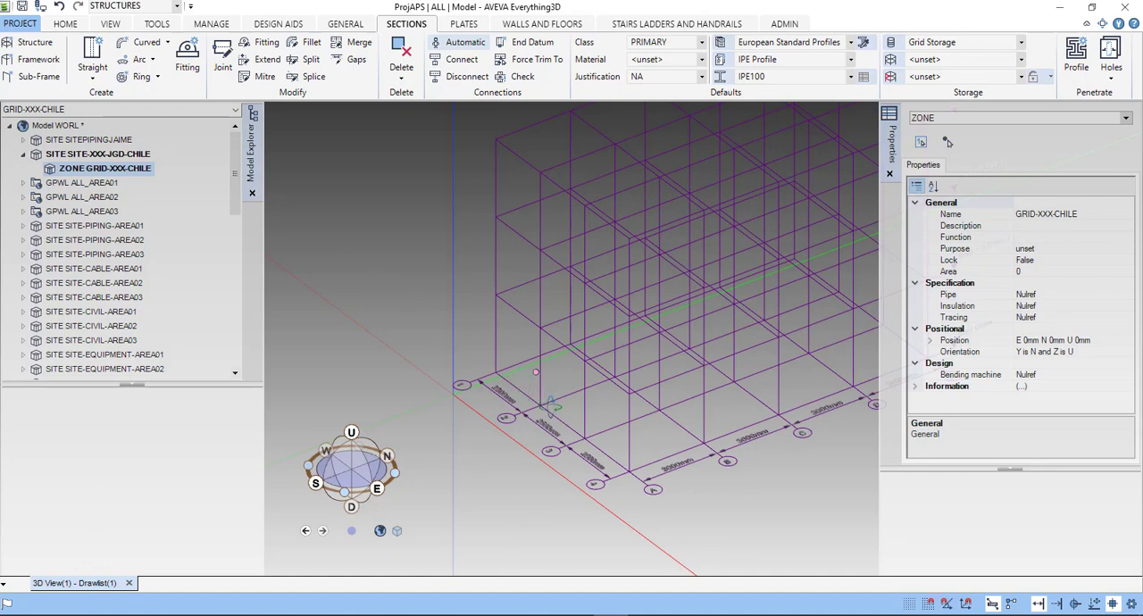
{"action": "middle_click_drag", "start_coordinate": [552, 407], "coordinate": [556, 410]}
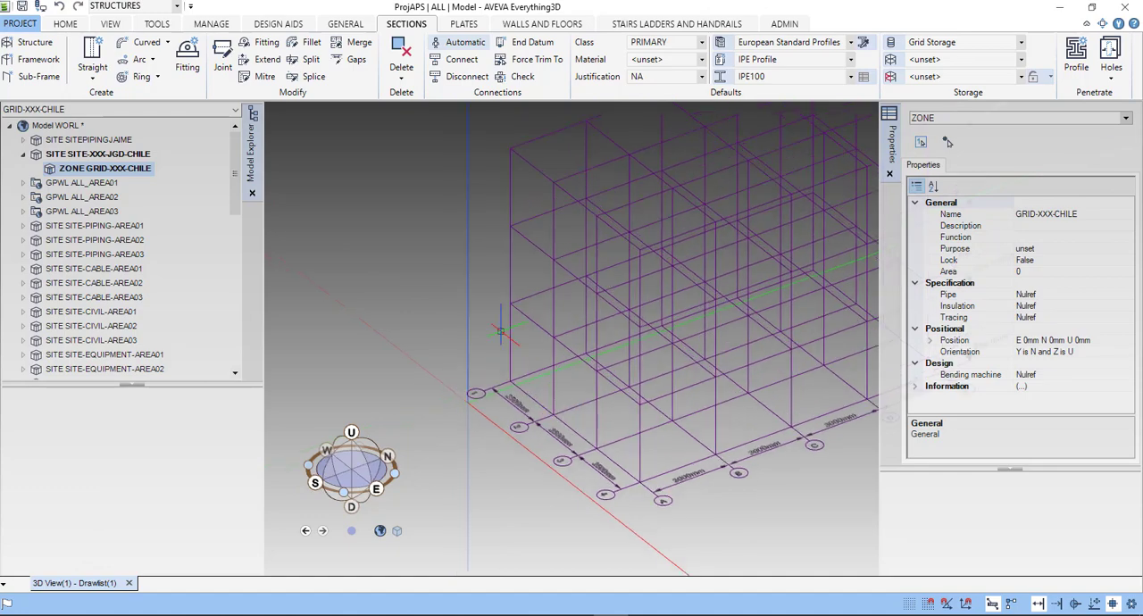
{"action": "scroll", "coordinate": [500, 333], "scroll_direction": "up", "scroll_amount": 3}
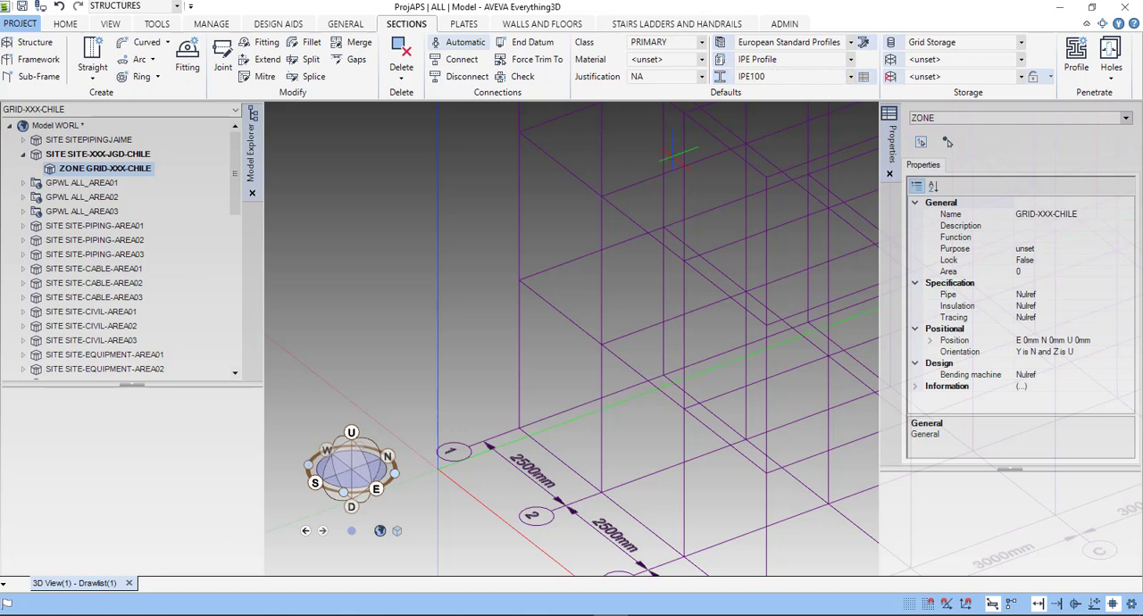
{"action": "left_click", "coordinate": [849, 79]}
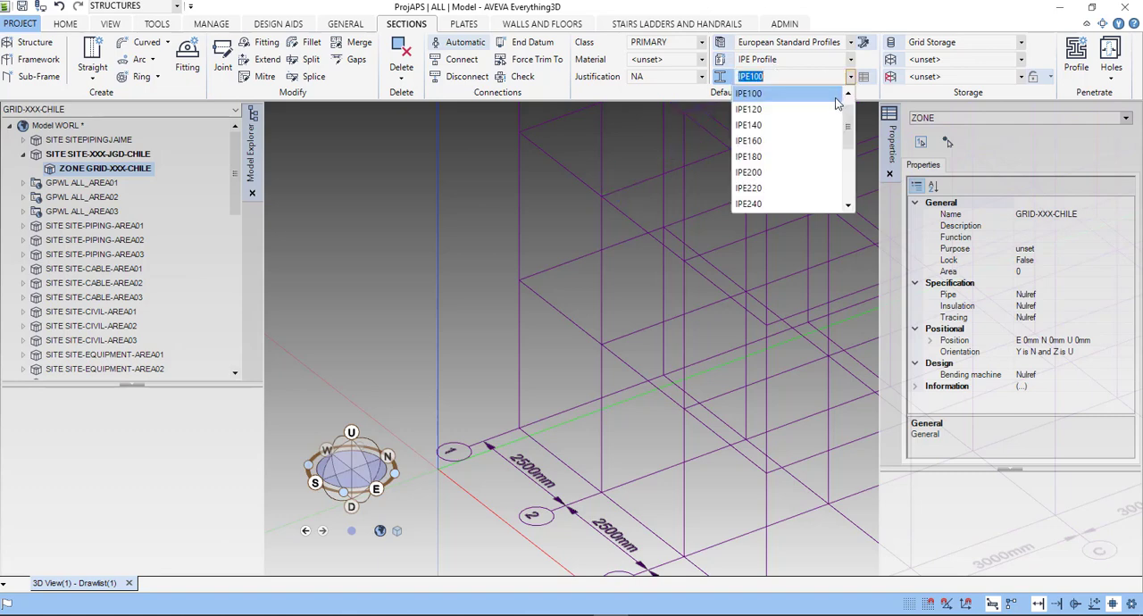
{"action": "left_click", "coordinate": [770, 173]}
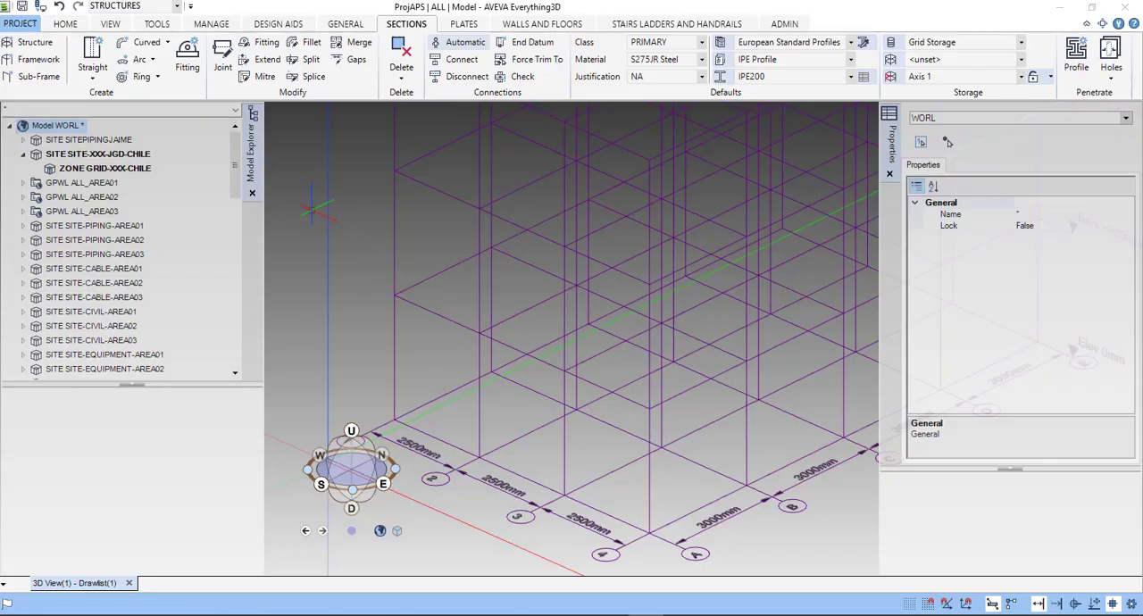
- Create a new site named ESTRUC-001-JGD-CHILE after SITE-XXX-JGD-CHILE, leaving its purpose unset
{"action": "left_click", "coordinate": [361, 25]}
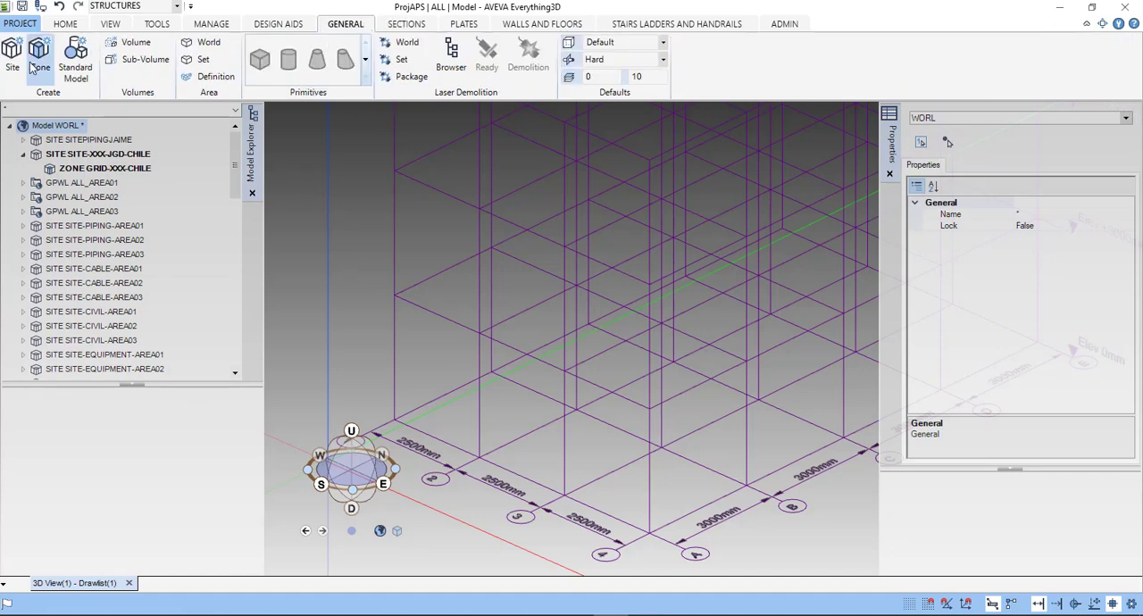
{"action": "left_click", "coordinate": [131, 159]}
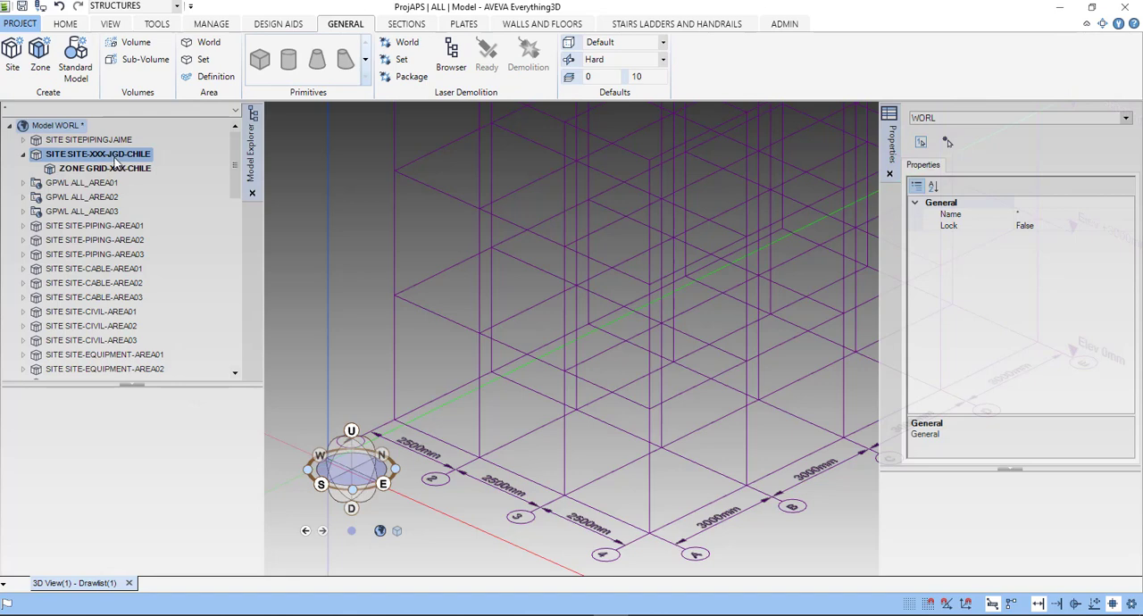
{"action": "left_click", "coordinate": [126, 173]}
{"action": "left_click", "coordinate": [125, 155]}
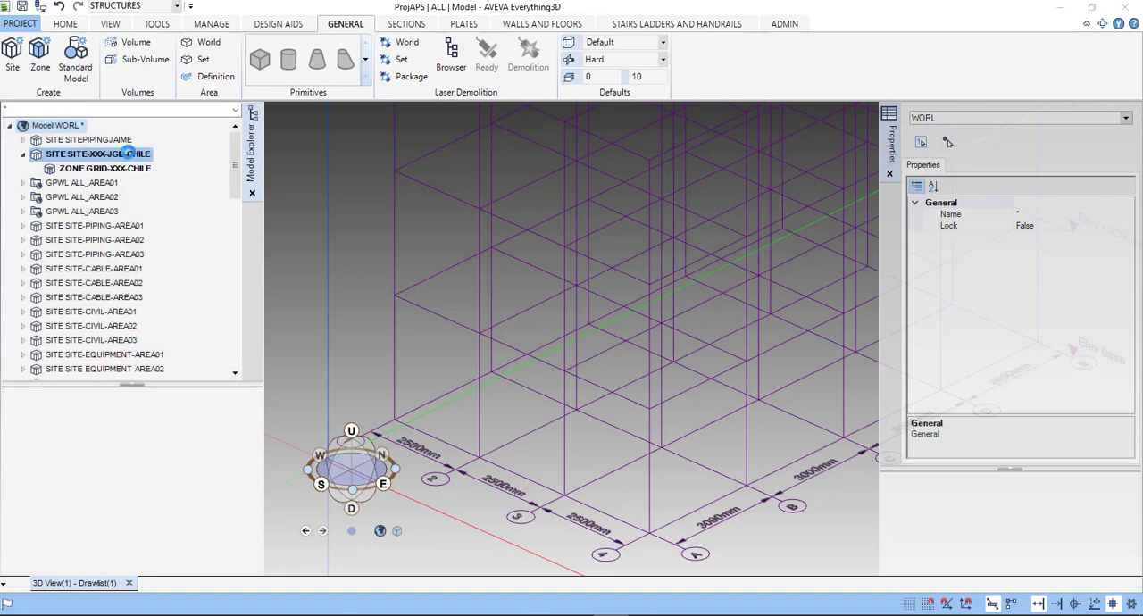
{"action": "left_click", "coordinate": [13, 56]}
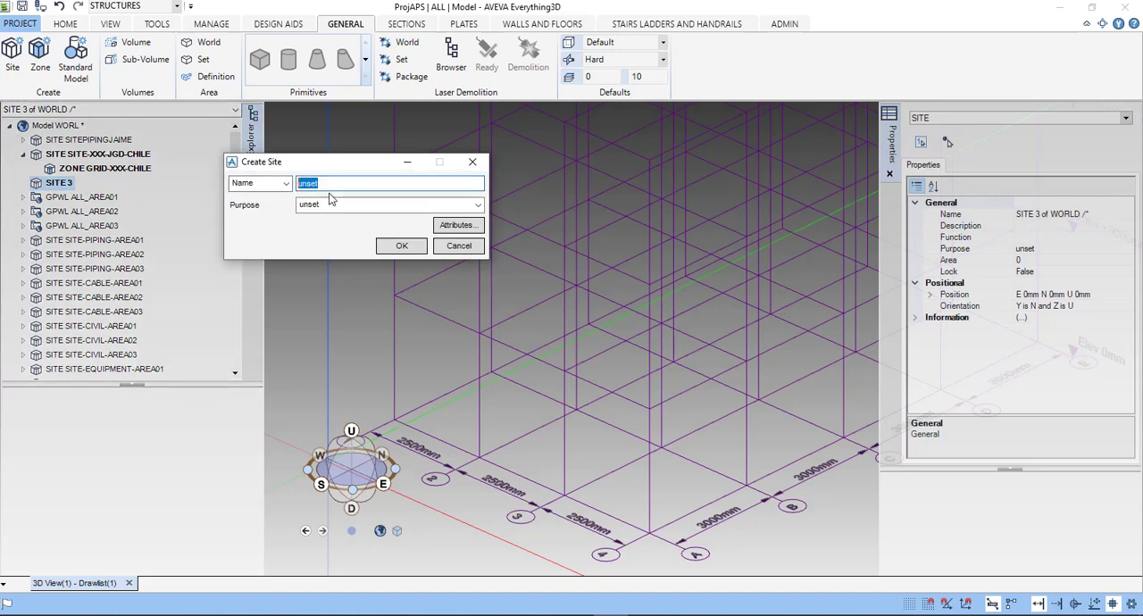
{"action": "type", "text": "ESTRUC-JGD-CHILE"}
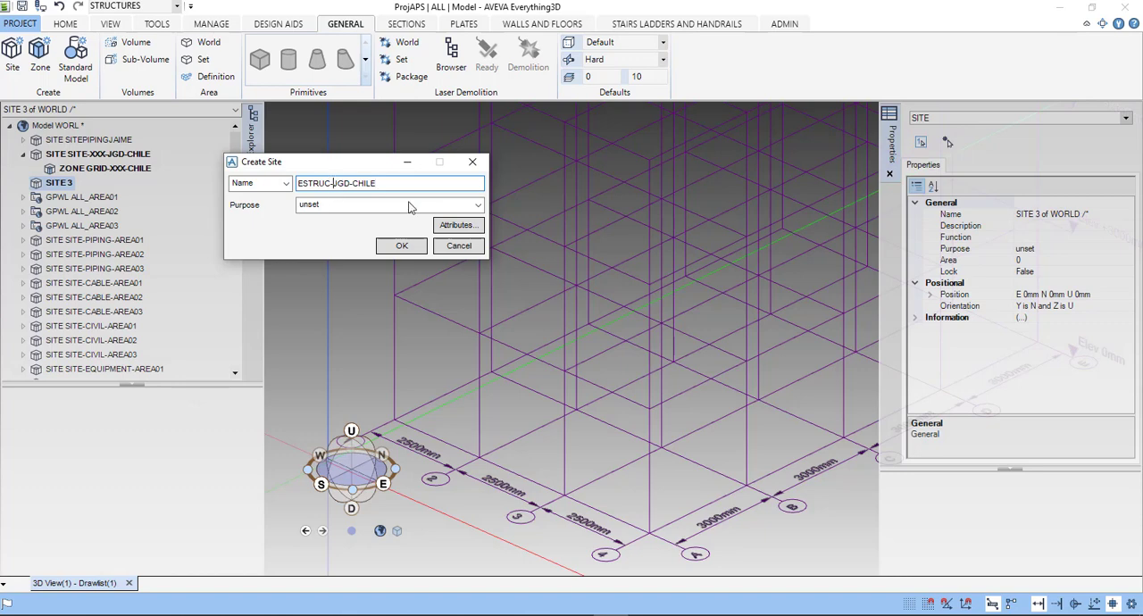
{"action": "type", "text": "001"}
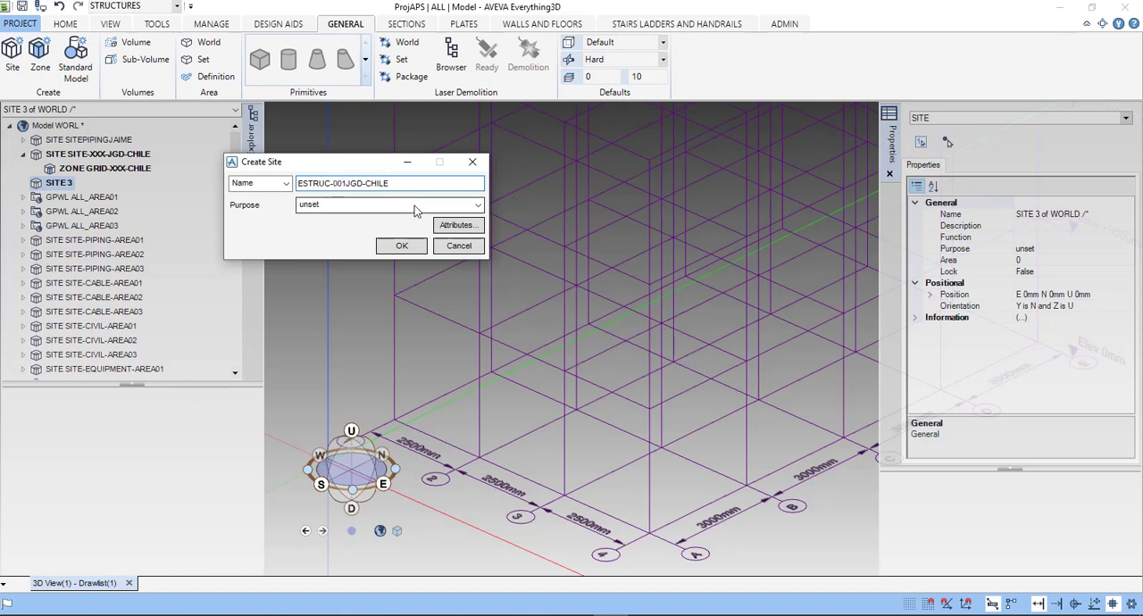
{"action": "type", "text": "-"}
{"action": "left_click", "coordinate": [401, 246]}
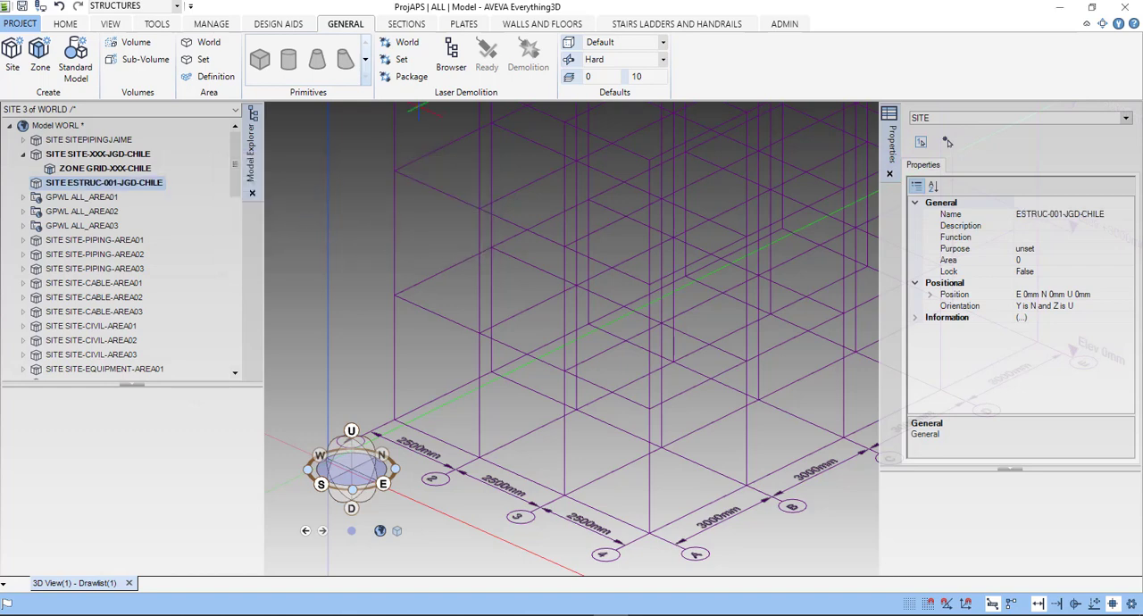
- Create a single straight section as a 3000 mm vertical column at the base intersection of grid lines A and 1
{"action": "left_click", "coordinate": [401, 32]}
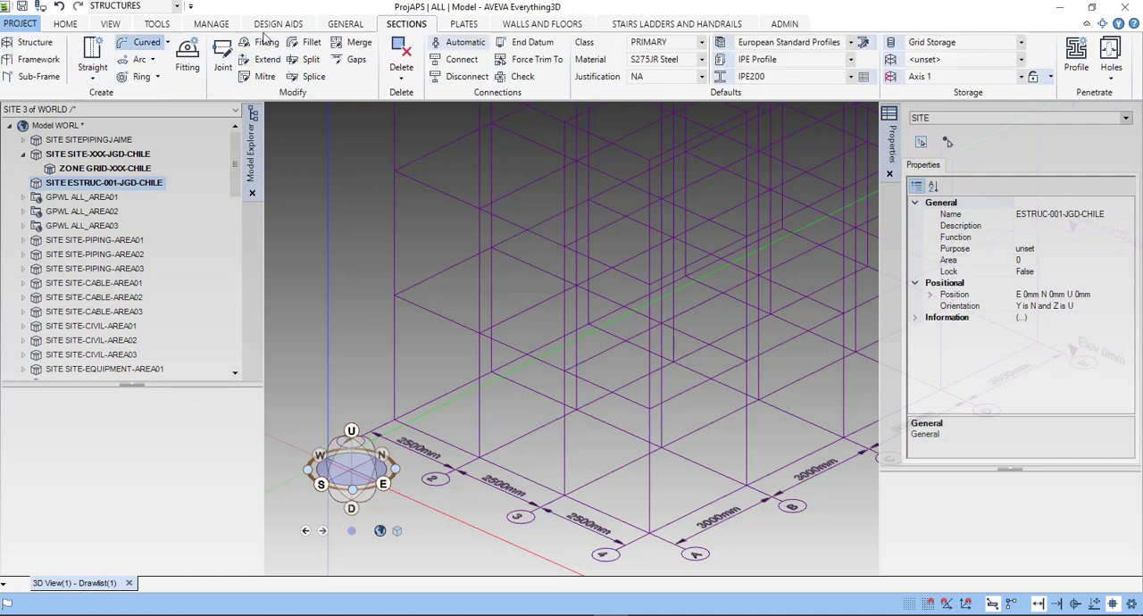
{"action": "left_click", "coordinate": [96, 79]}
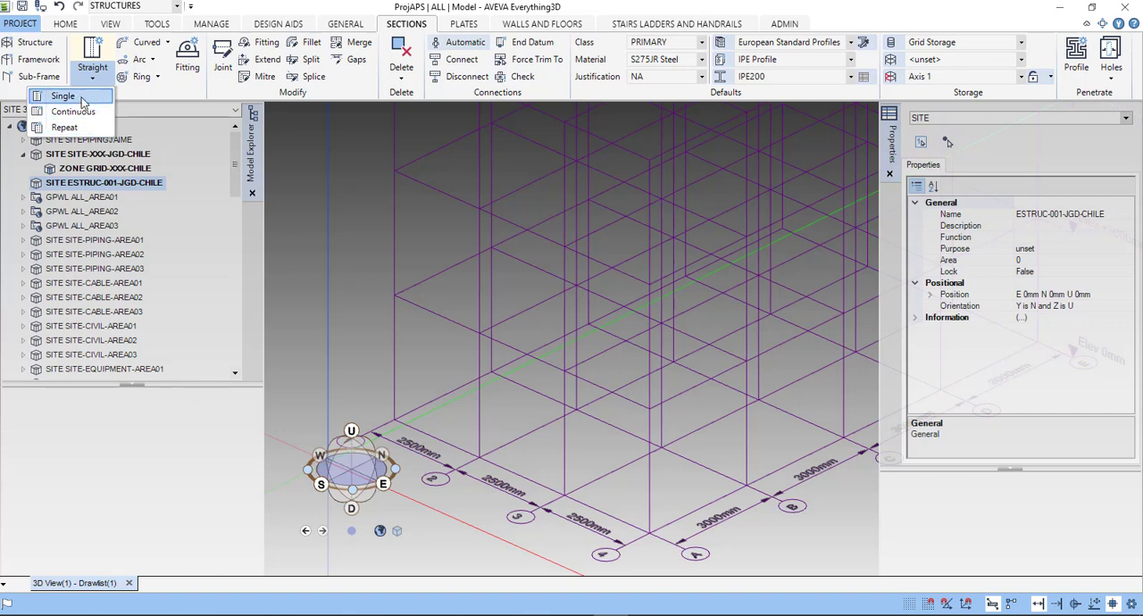
{"action": "left_click", "coordinate": [78, 97]}
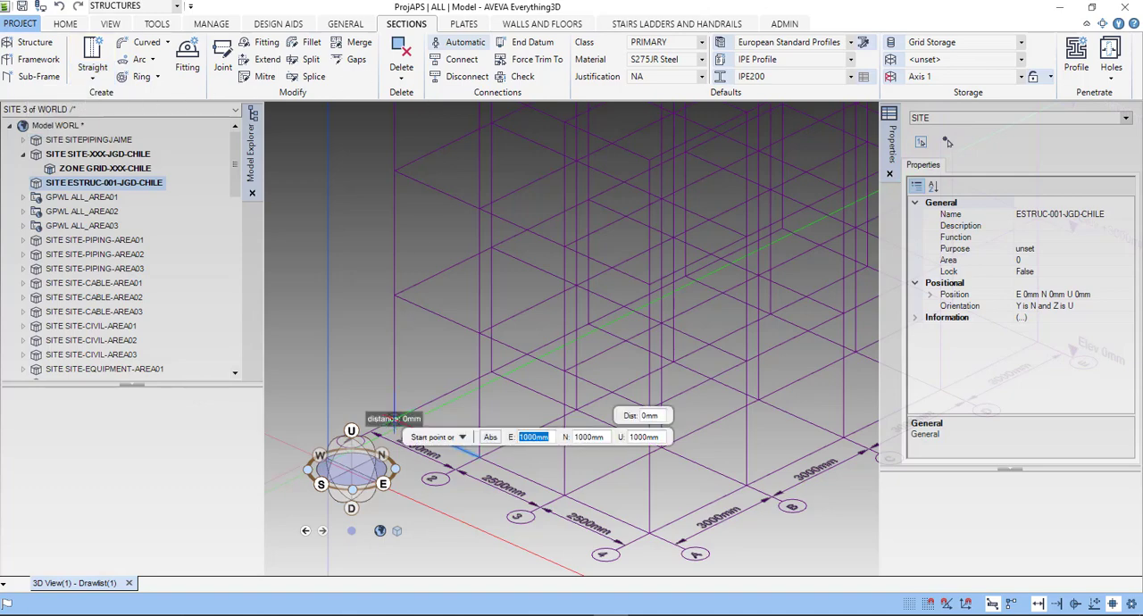
{"action": "scroll", "coordinate": [394, 418], "scroll_direction": "up", "scroll_amount": 4}
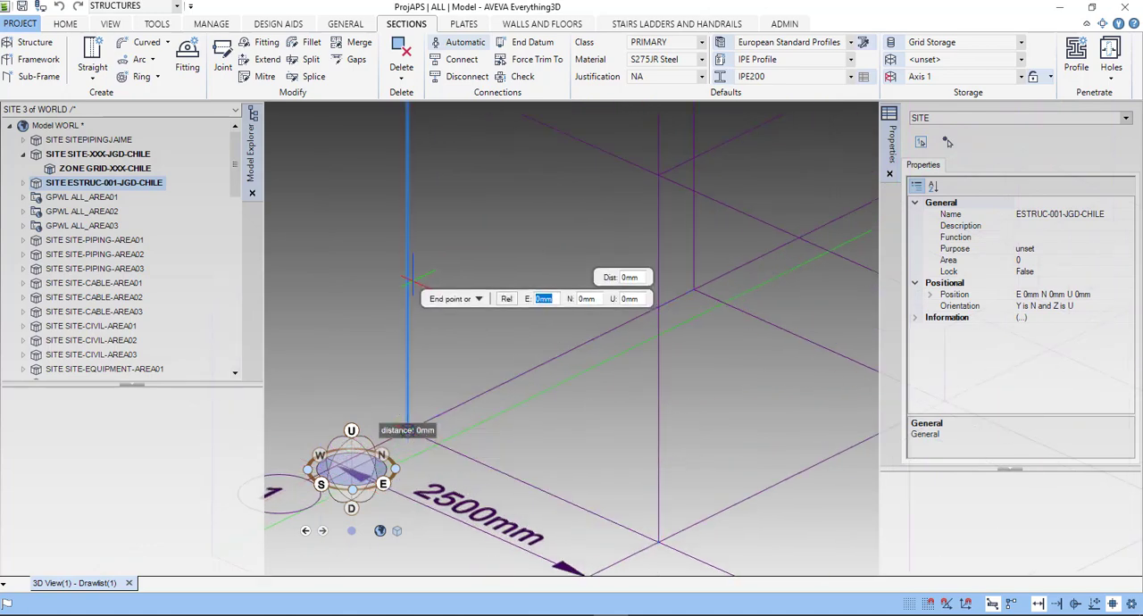
{"action": "scroll", "coordinate": [412, 319], "scroll_direction": "down", "scroll_amount": 3}
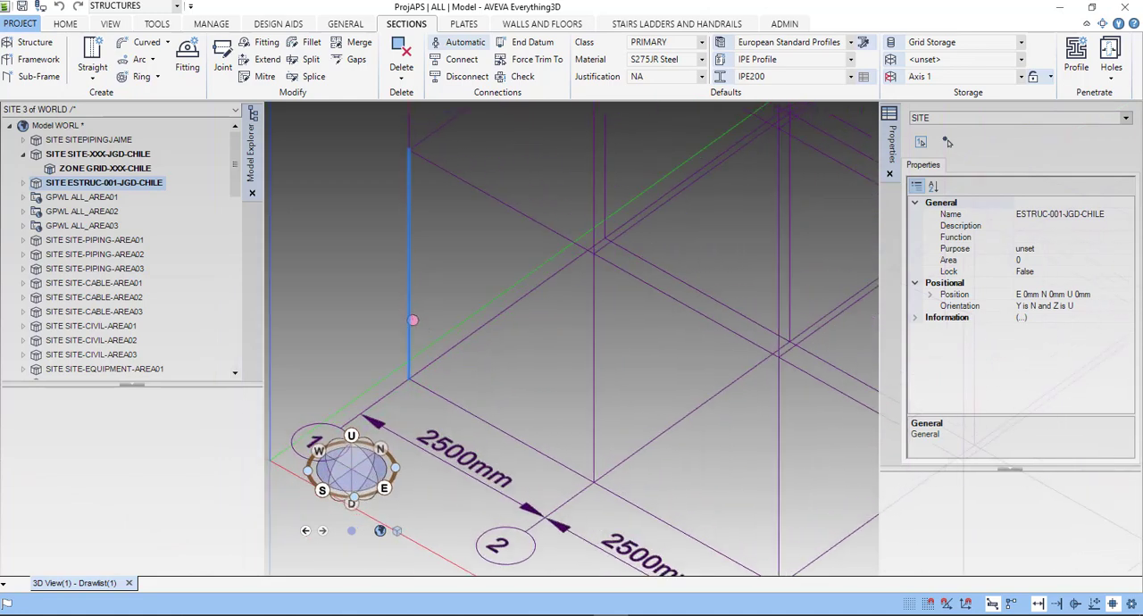
{"action": "scroll", "coordinate": [408, 264], "scroll_direction": "up", "scroll_amount": 2}
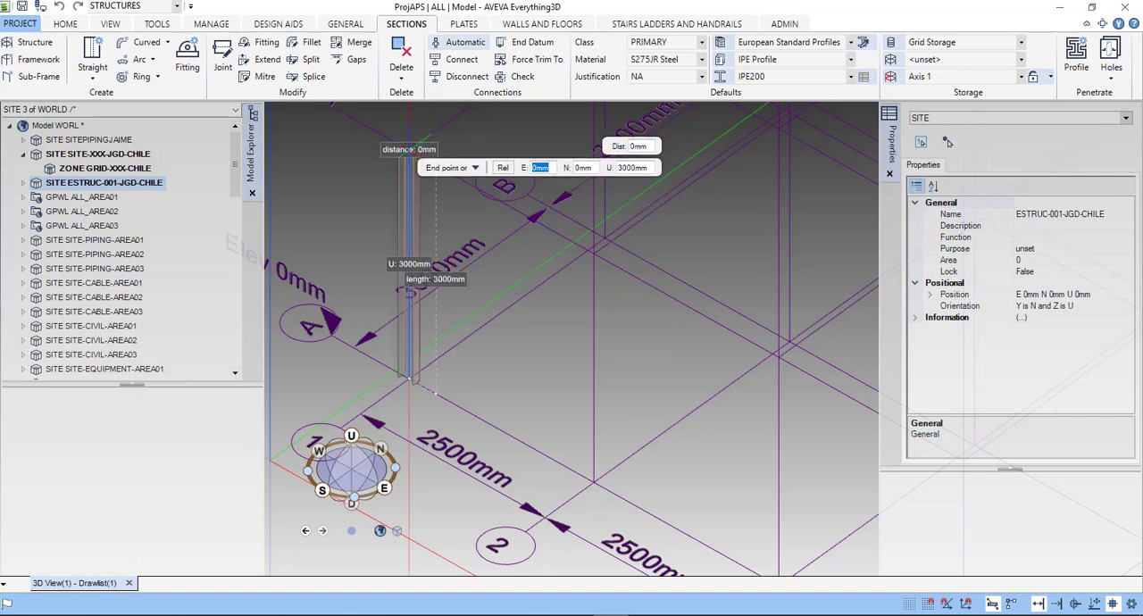
{"action": "key", "text": "Return"}
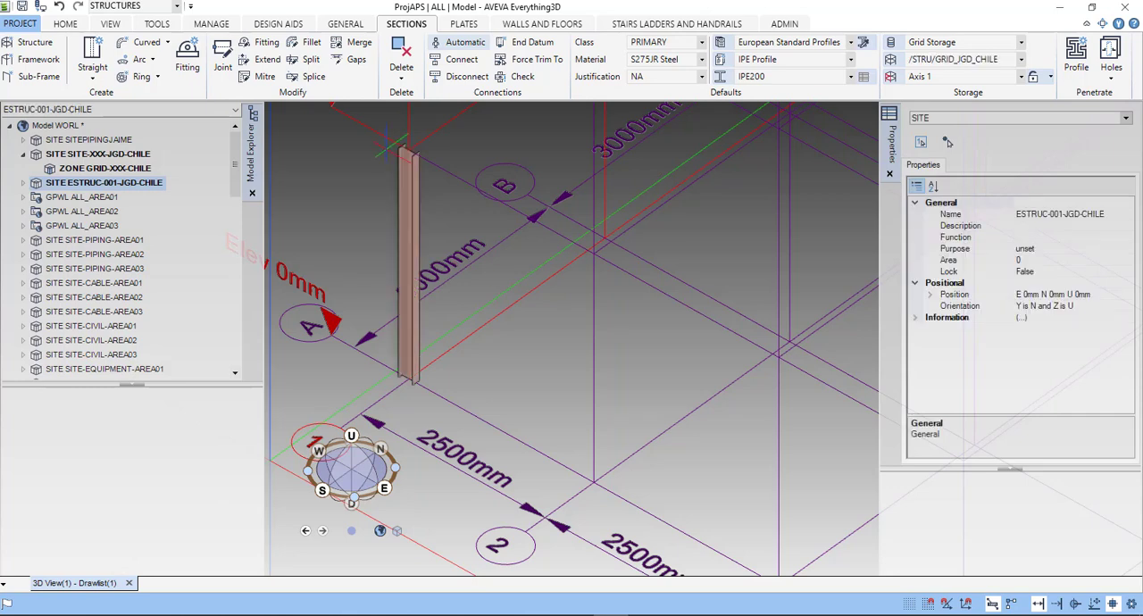
- Start a section fitting on the column and apply the Rectangular 20mm - 4 Holes type from the Baseplates specification
{"action": "left_click", "coordinate": [185, 69]}
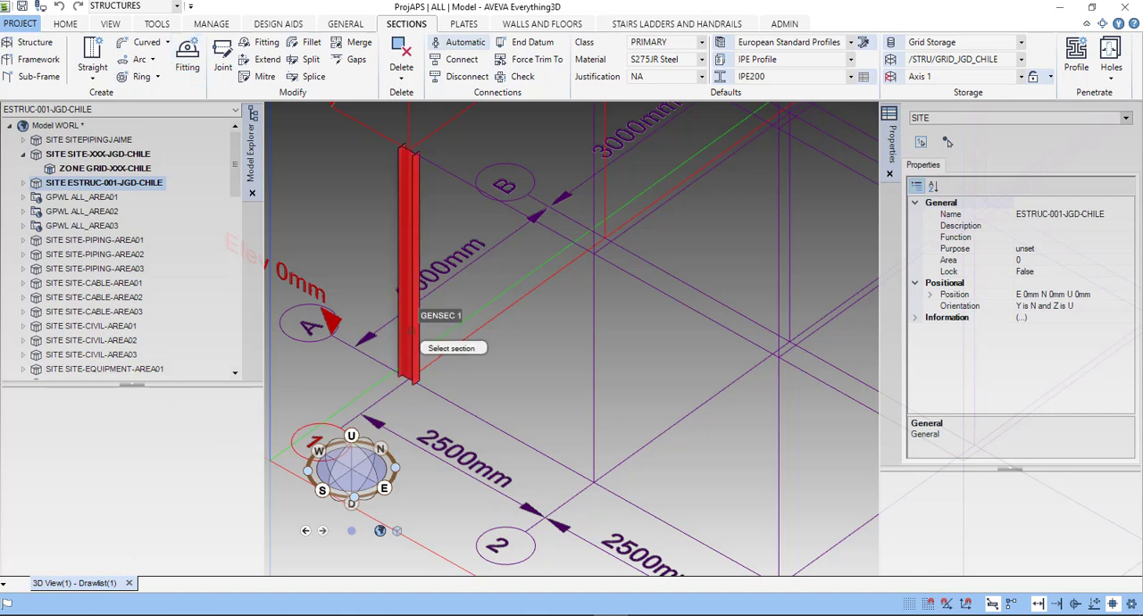
{"action": "left_click", "coordinate": [411, 340]}
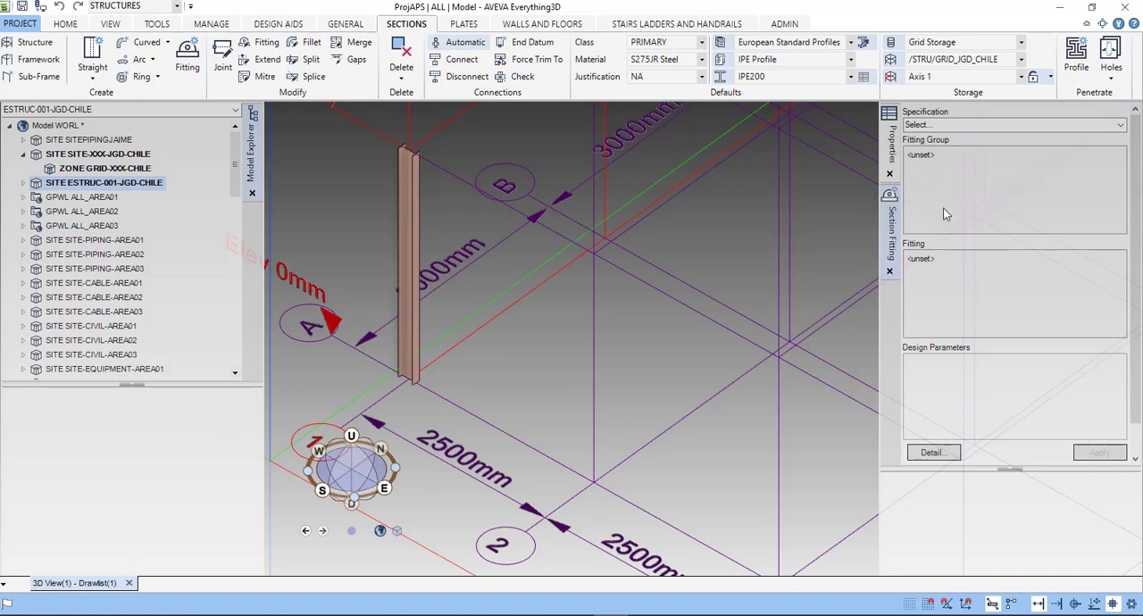
{"action": "left_click", "coordinate": [1123, 126]}
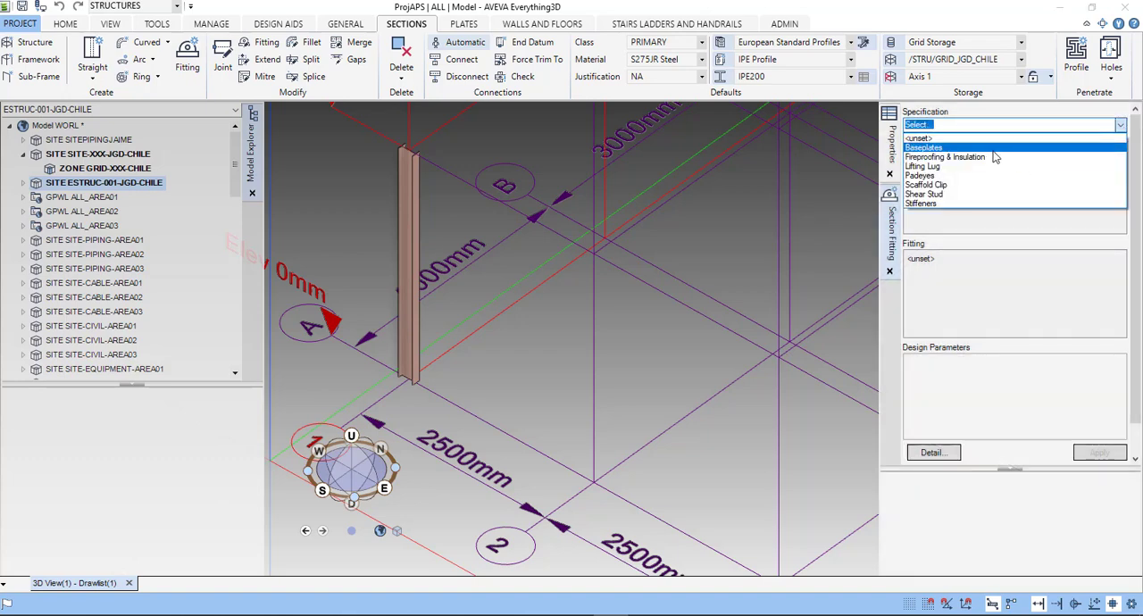
{"action": "left_click", "coordinate": [990, 149]}
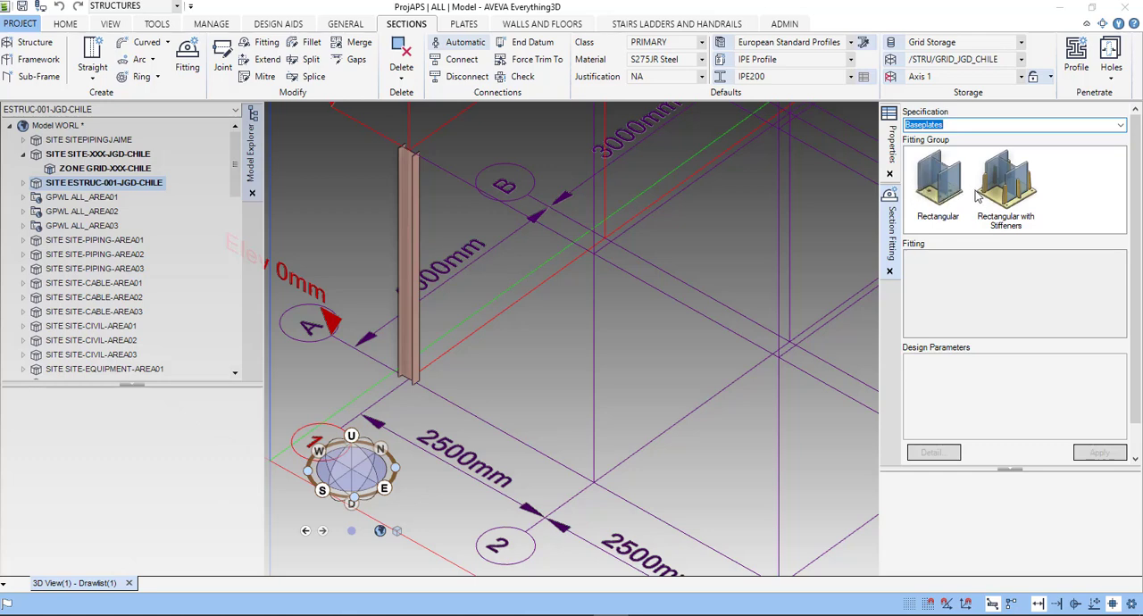
{"action": "left_click", "coordinate": [1010, 198]}
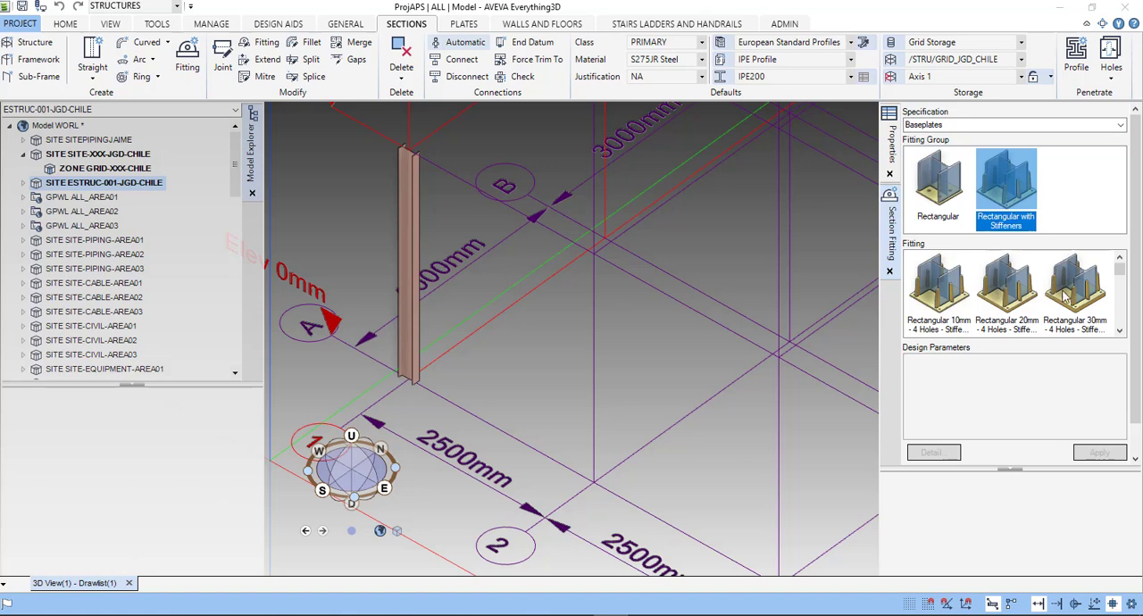
{"action": "left_click", "coordinate": [929, 192]}
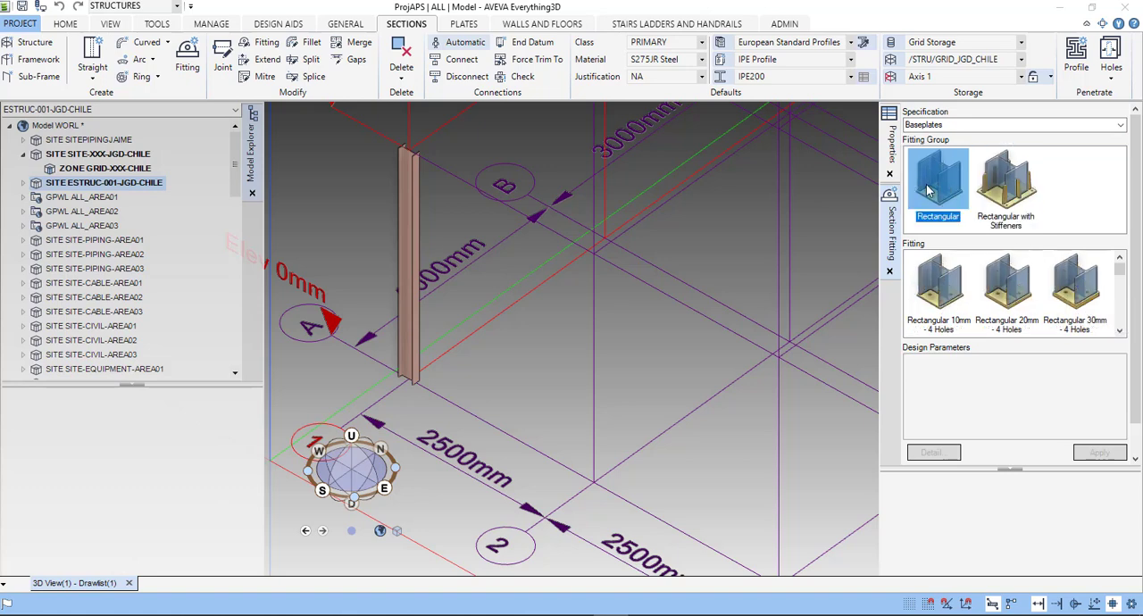
{"action": "left_click", "coordinate": [950, 292]}
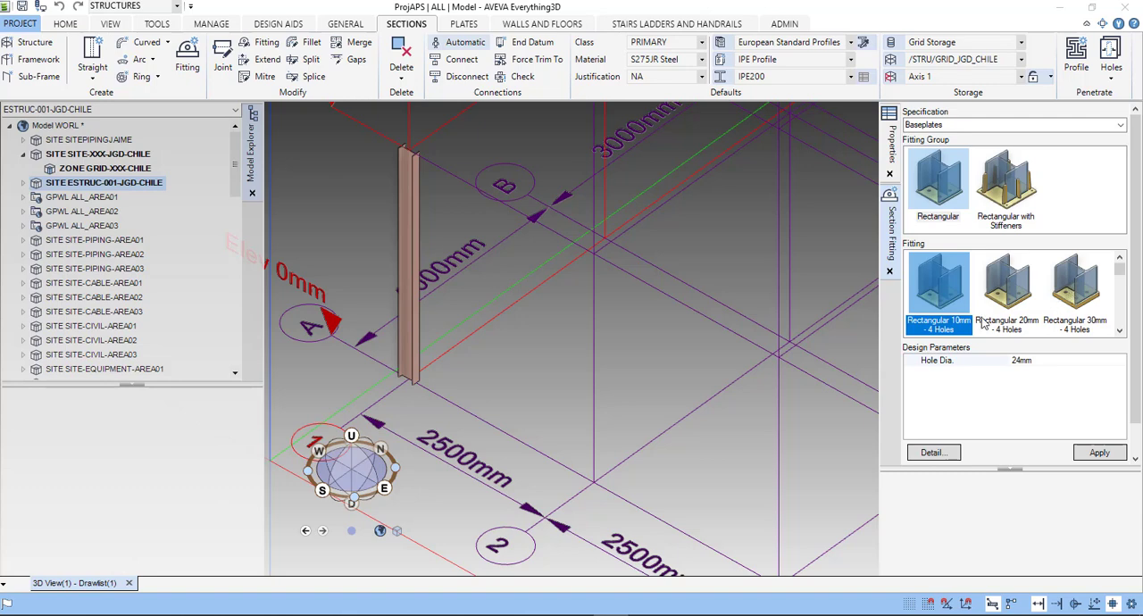
{"action": "left_click", "coordinate": [1019, 308]}
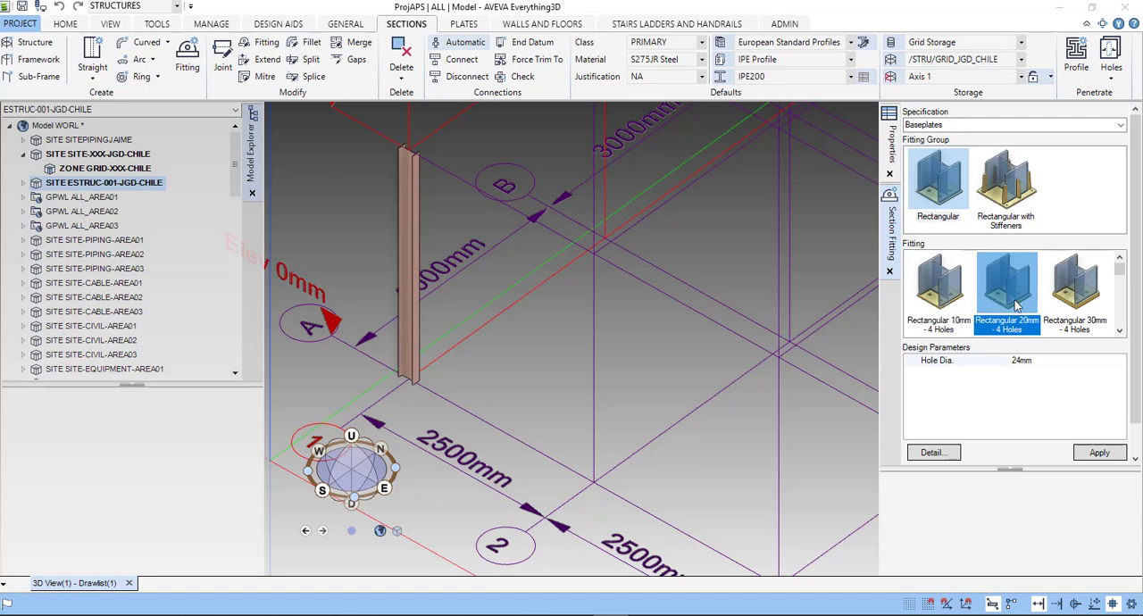
{"action": "left_click", "coordinate": [1099, 454]}
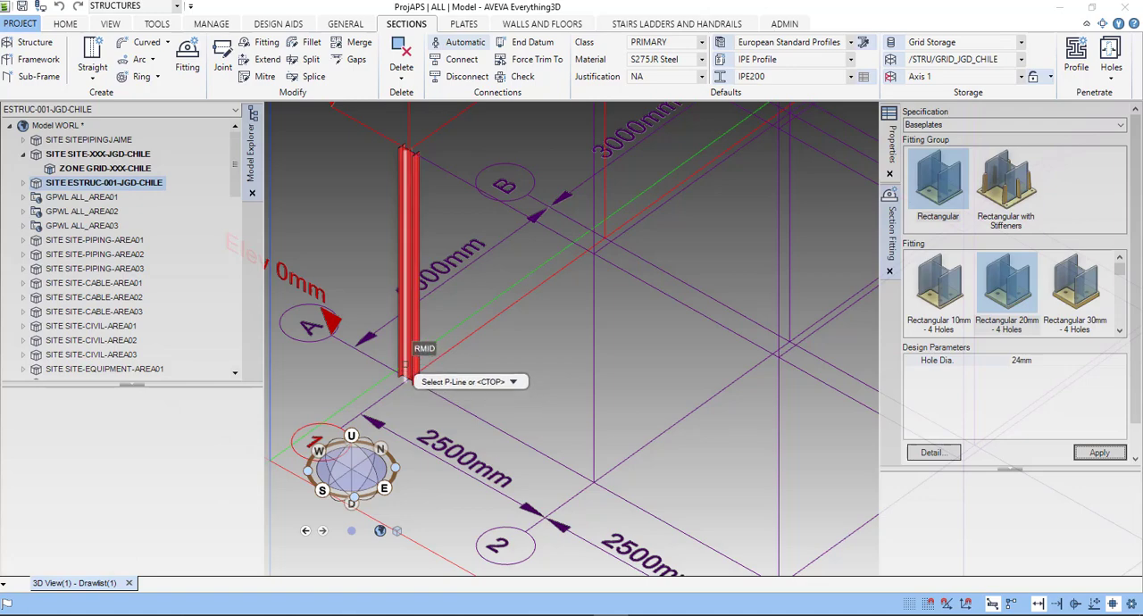
- Place the baseplate at the column's lower end on the NA P-line and close the section fitting settings
{"action": "scroll", "coordinate": [411, 393], "scroll_direction": "up", "scroll_amount": 3}
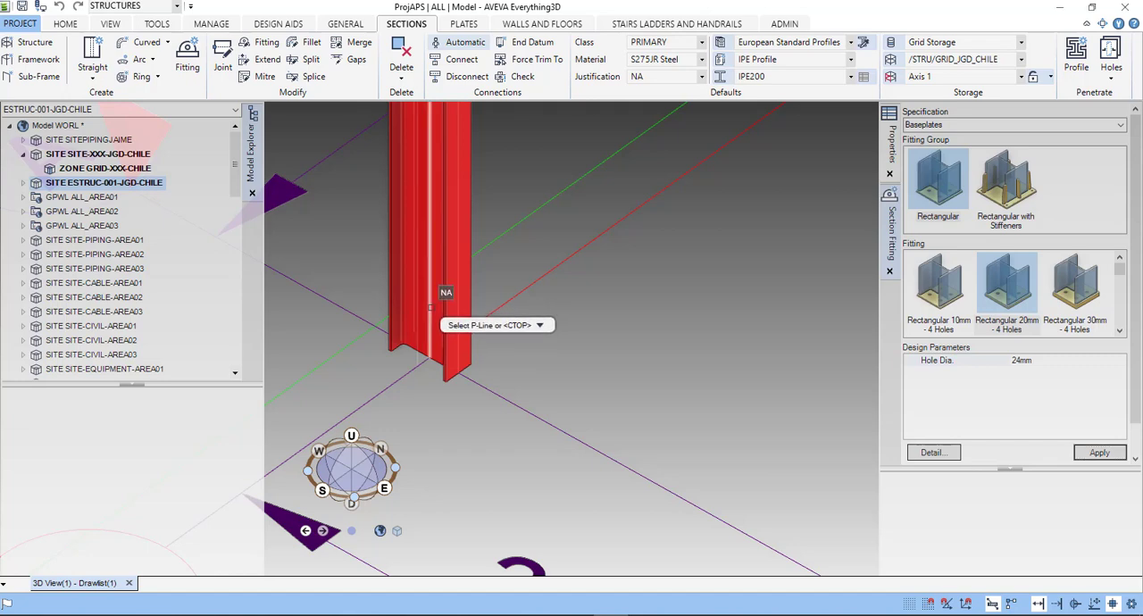
{"action": "left_click", "coordinate": [431, 307]}
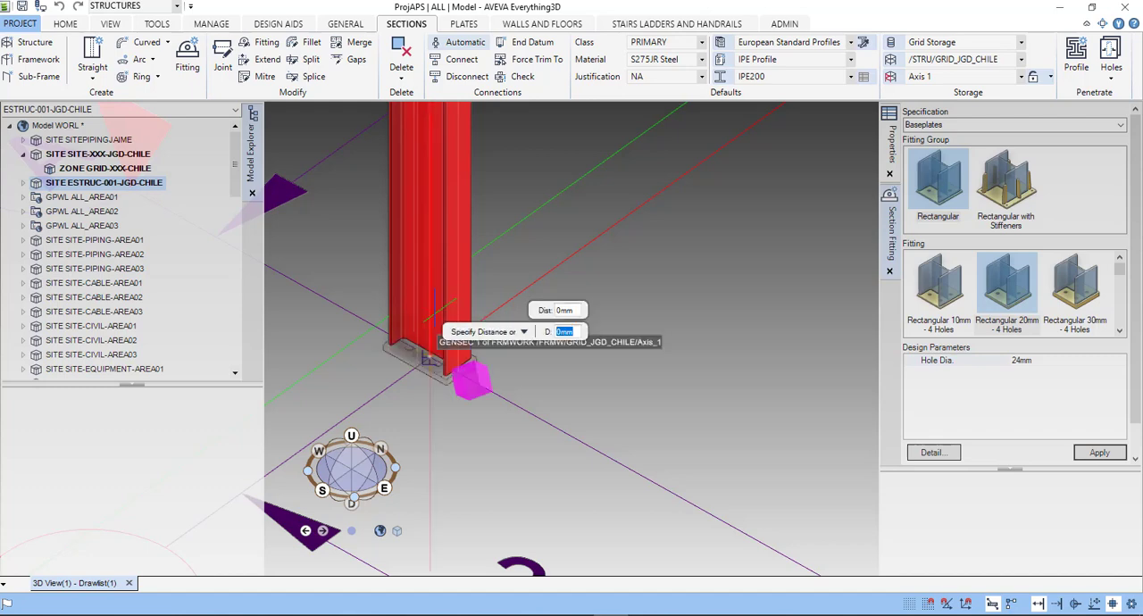
{"action": "key", "text": "Down"}
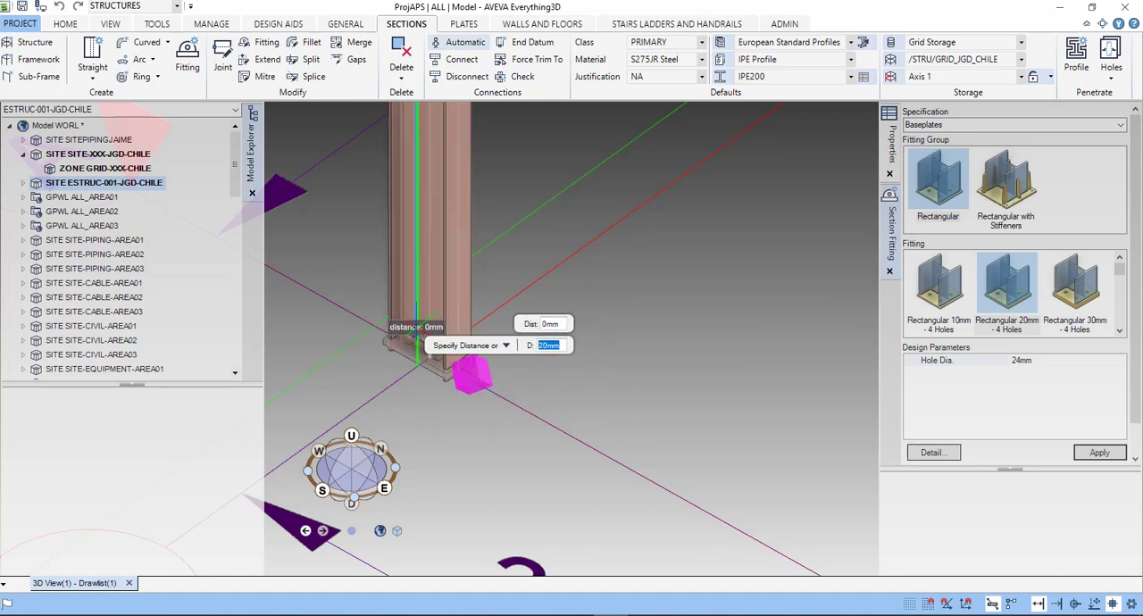
{"action": "scroll", "coordinate": [416, 337], "scroll_direction": "up", "scroll_amount": 3}
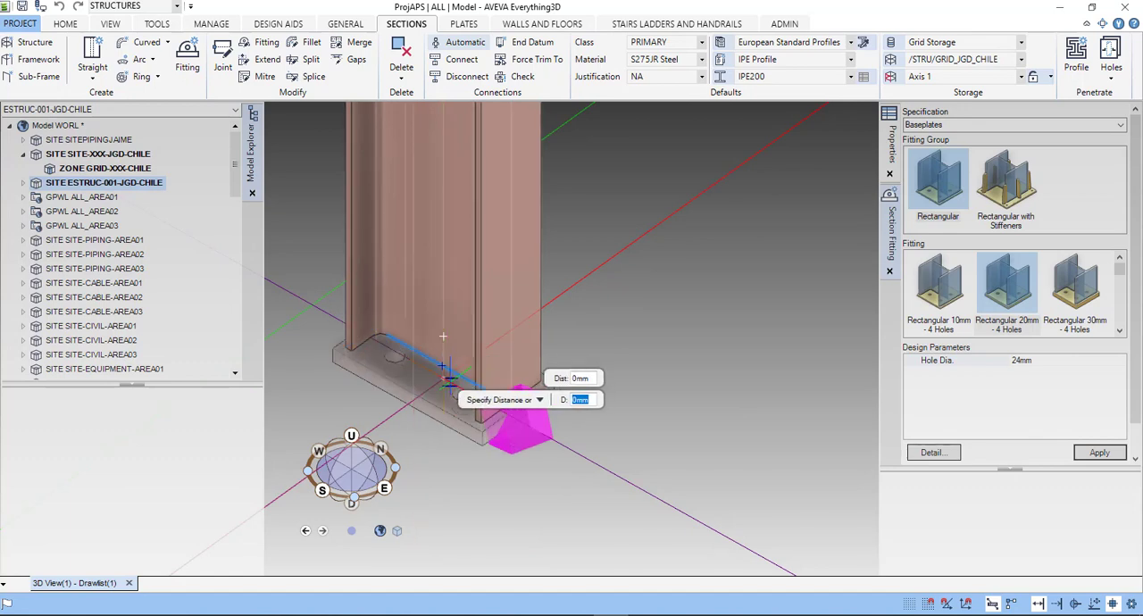
{"action": "key", "text": "Return"}
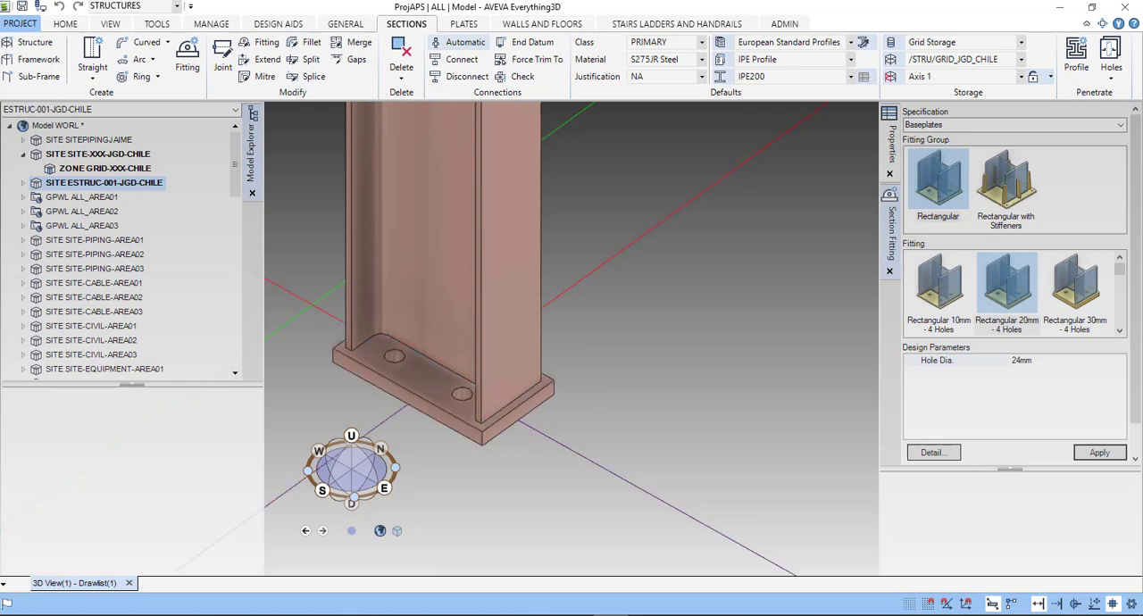
{"action": "left_click", "coordinate": [890, 271]}
- Select the IPE200 column at grid intersection A-1 in the 3D view
{"action": "scroll", "coordinate": [802, 368], "scroll_direction": "down", "scroll_amount": 3}
{"action": "scroll", "coordinate": [764, 346], "scroll_direction": "down", "scroll_amount": 5}
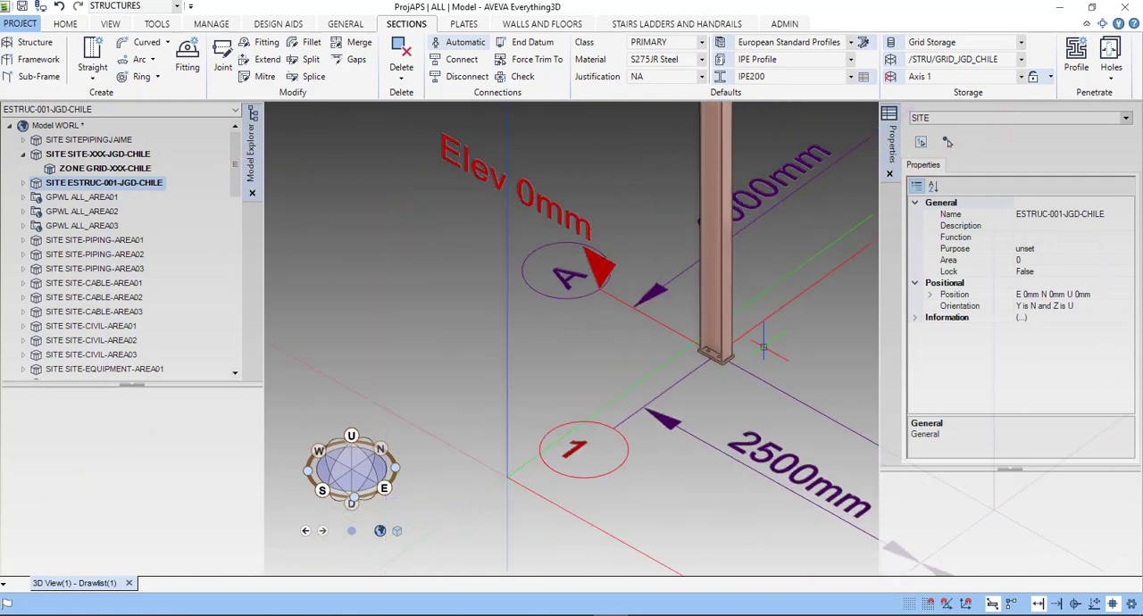
{"action": "scroll", "coordinate": [763, 346], "scroll_direction": "down", "scroll_amount": 5}
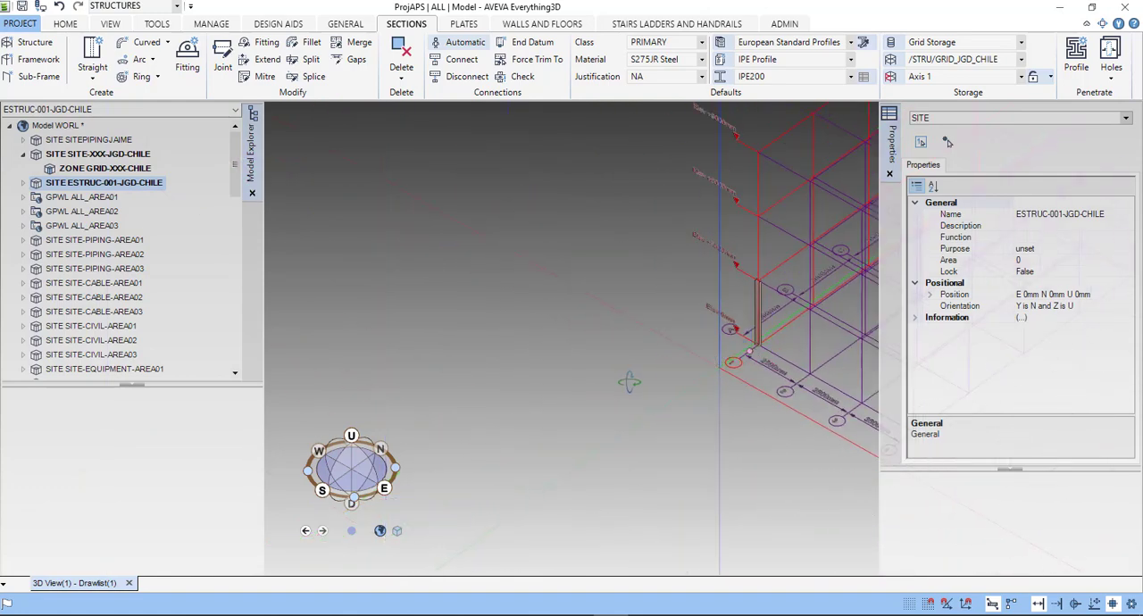
{"action": "middle_click_drag", "start_coordinate": [630, 382], "coordinate": [812, 344]}
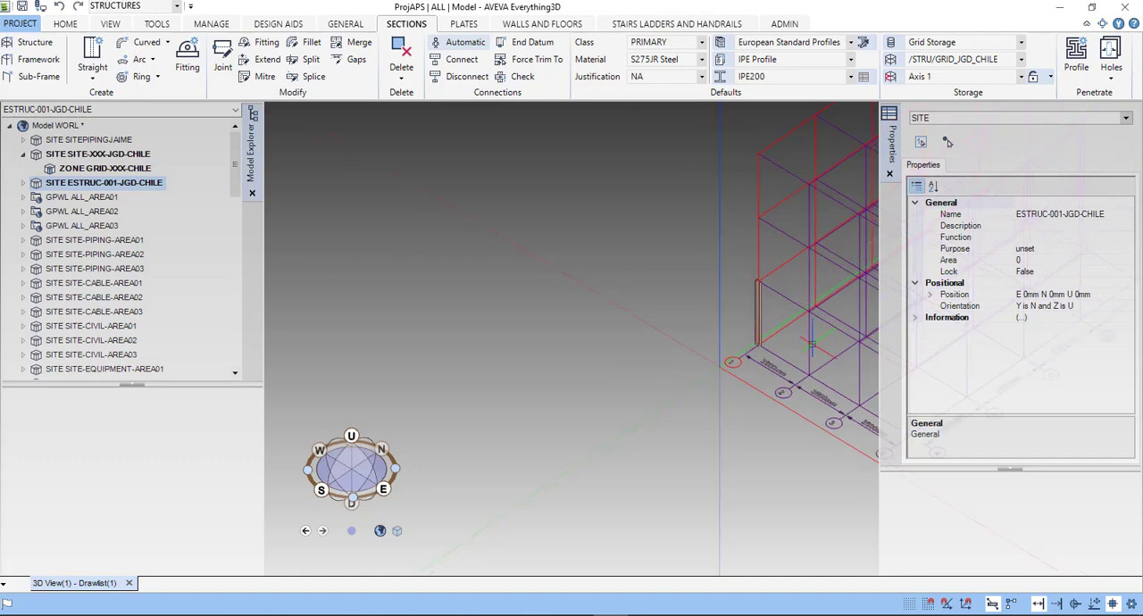
{"action": "scroll", "coordinate": [812, 344], "scroll_direction": "up", "scroll_amount": 3}
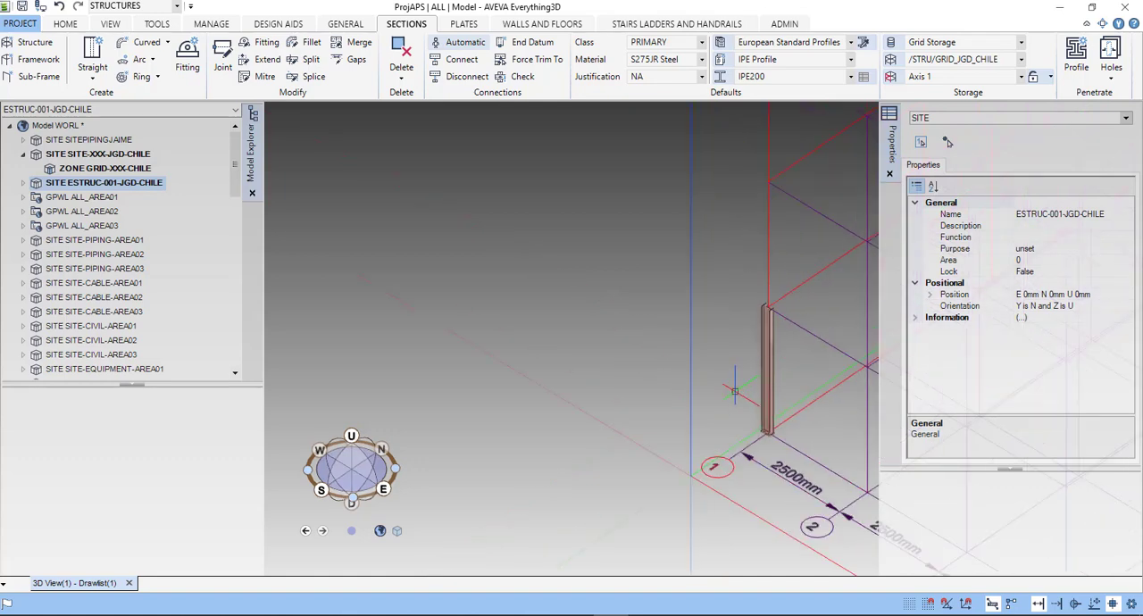
{"action": "middle_click_drag", "start_coordinate": [734, 391], "coordinate": [478, 382]}
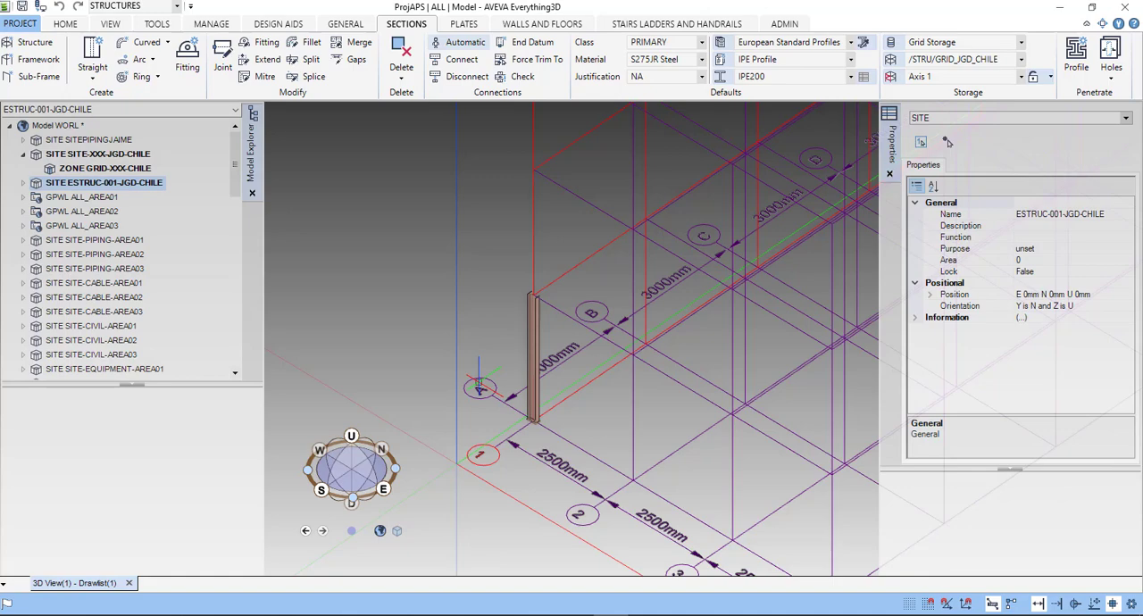
{"action": "scroll", "coordinate": [592, 332], "scroll_direction": "up", "scroll_amount": 3}
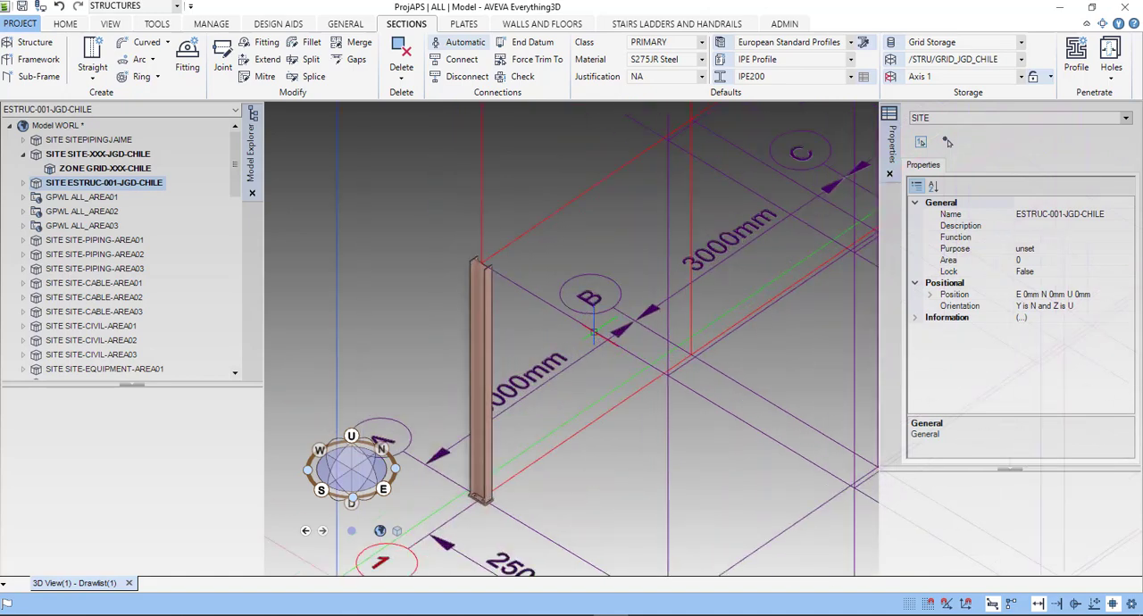
{"action": "left_click", "coordinate": [482, 342]}
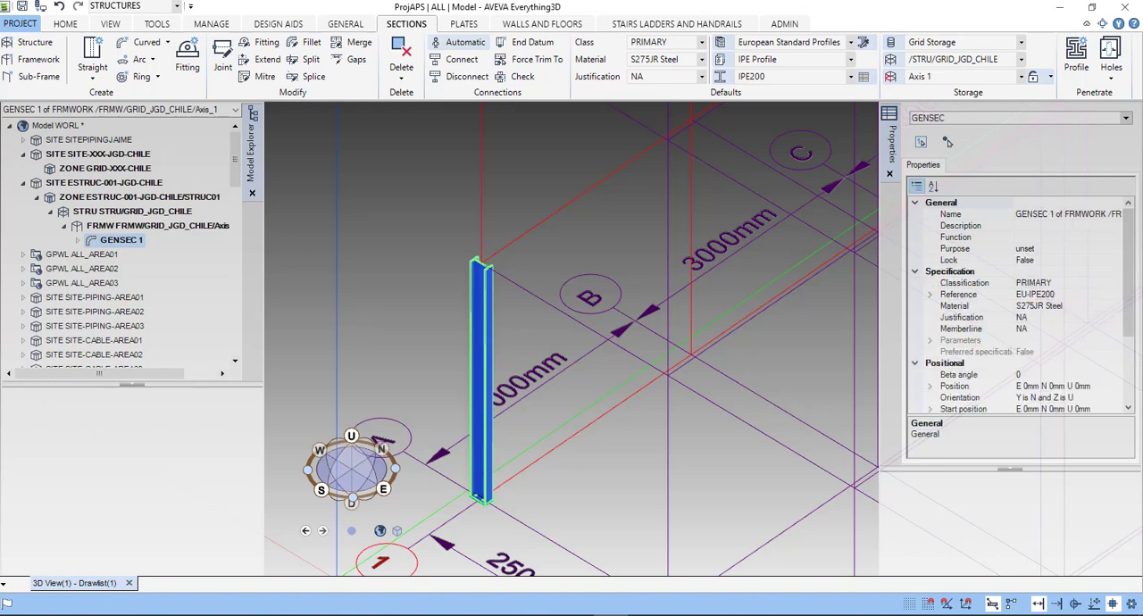
- Select the structure STRU/GRID_JGD_CHILE in the model hierarchy to view its properties
{"action": "left_click", "coordinate": [109, 225]}
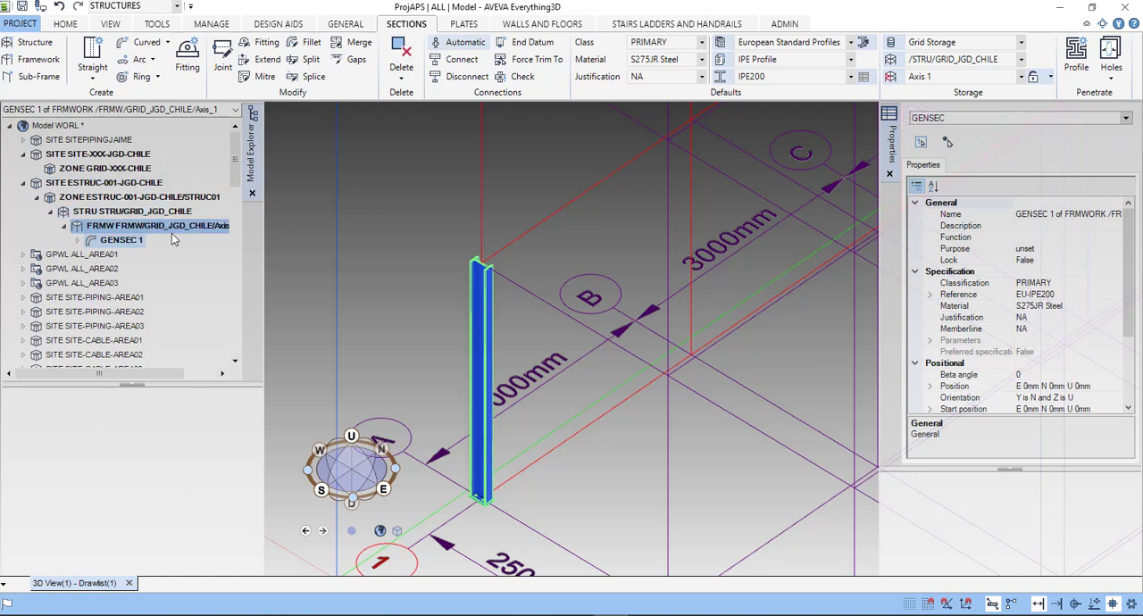
{"action": "left_click", "coordinate": [100, 201]}
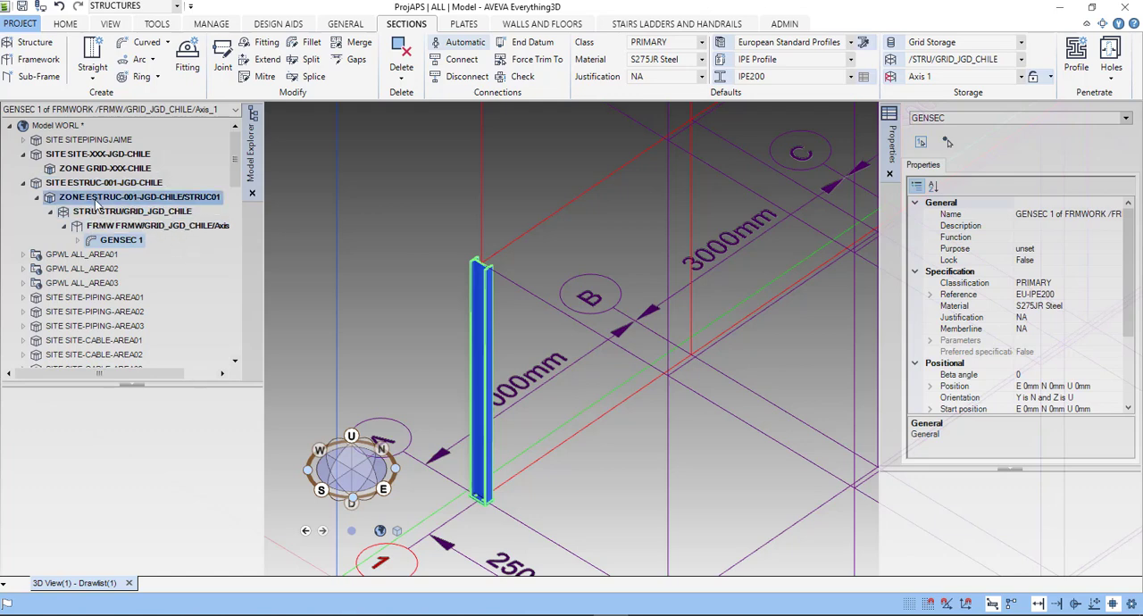
{"action": "left_click", "coordinate": [100, 211]}
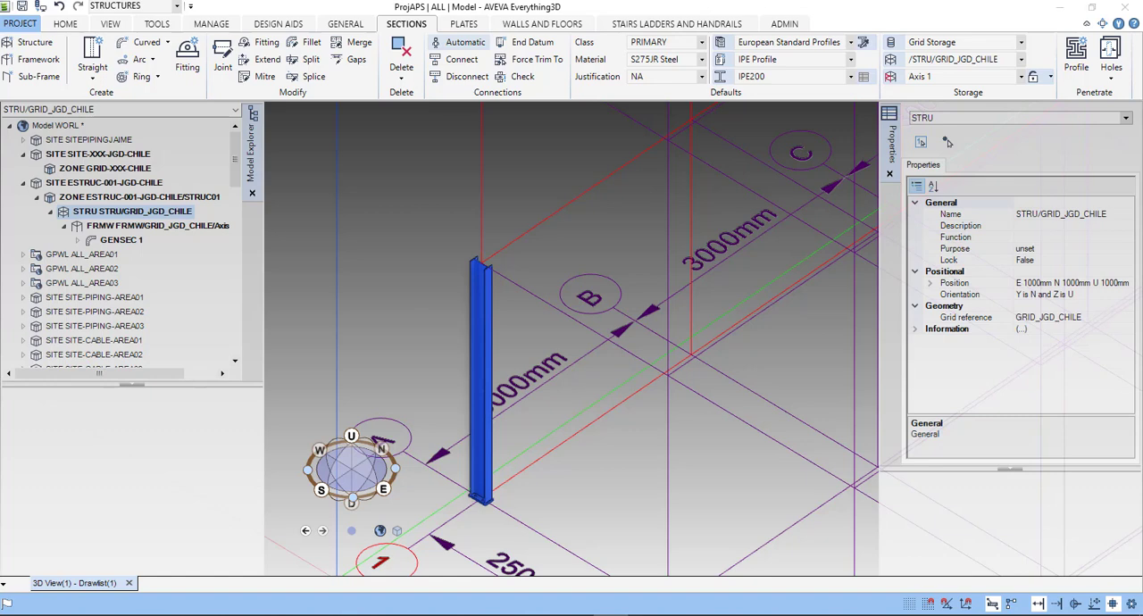
{"action": "right_click", "coordinate": [412, 312]}
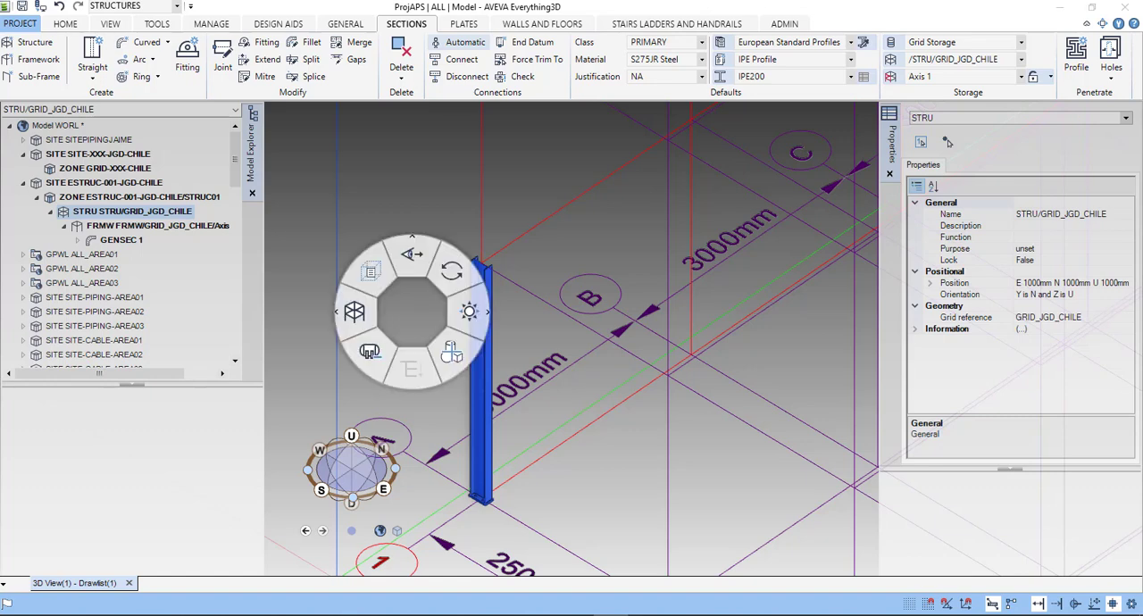
{"action": "left_click", "coordinate": [456, 278]}
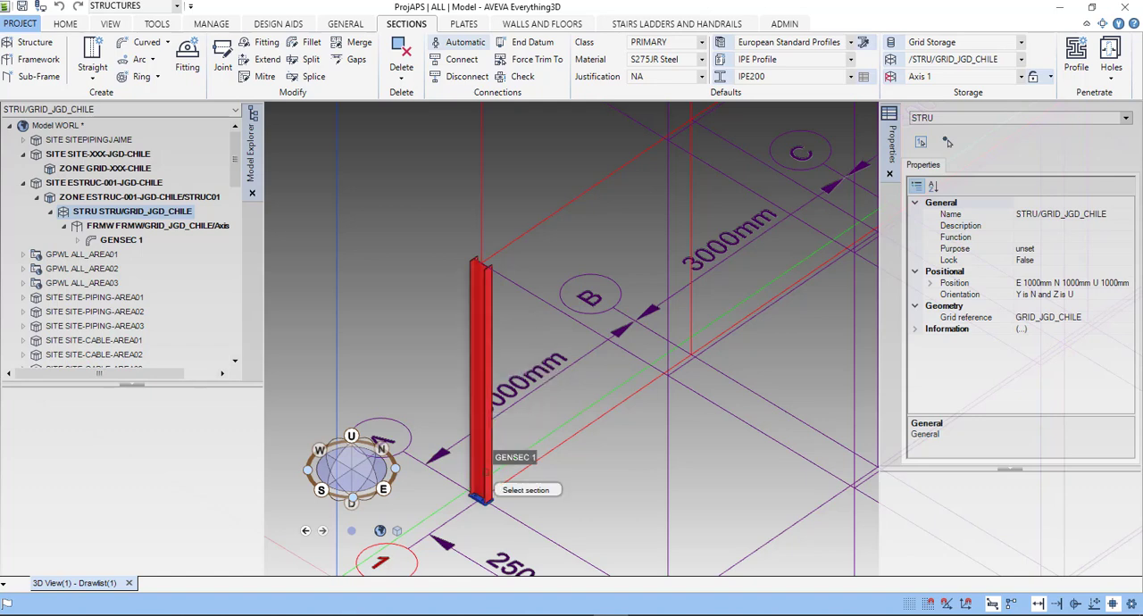
{"action": "left_click", "coordinate": [485, 493]}
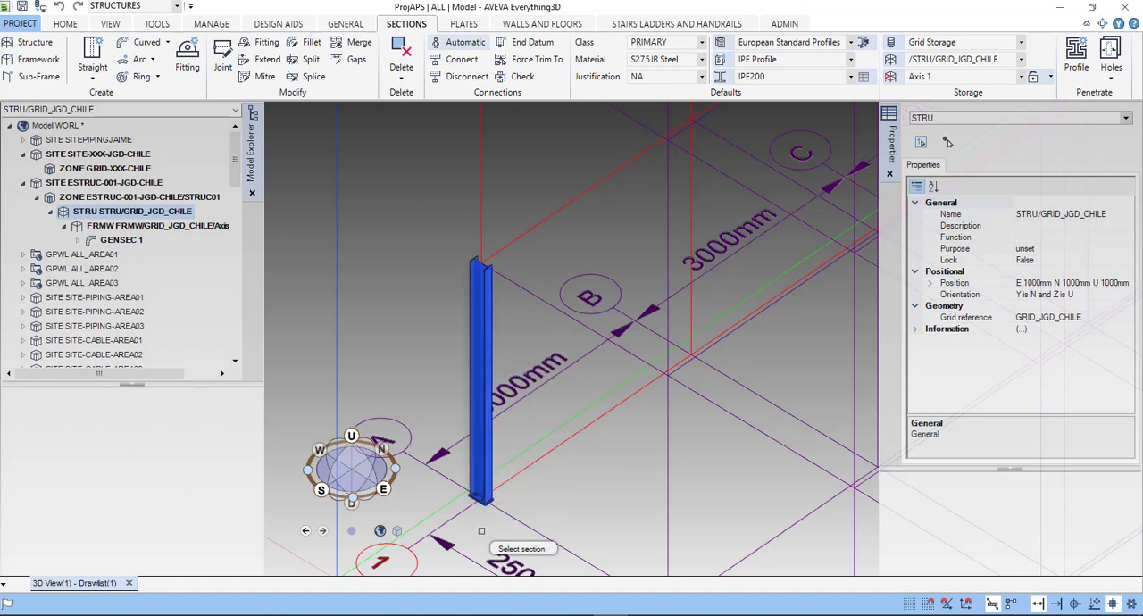
{"action": "left_click", "coordinate": [491, 485]}
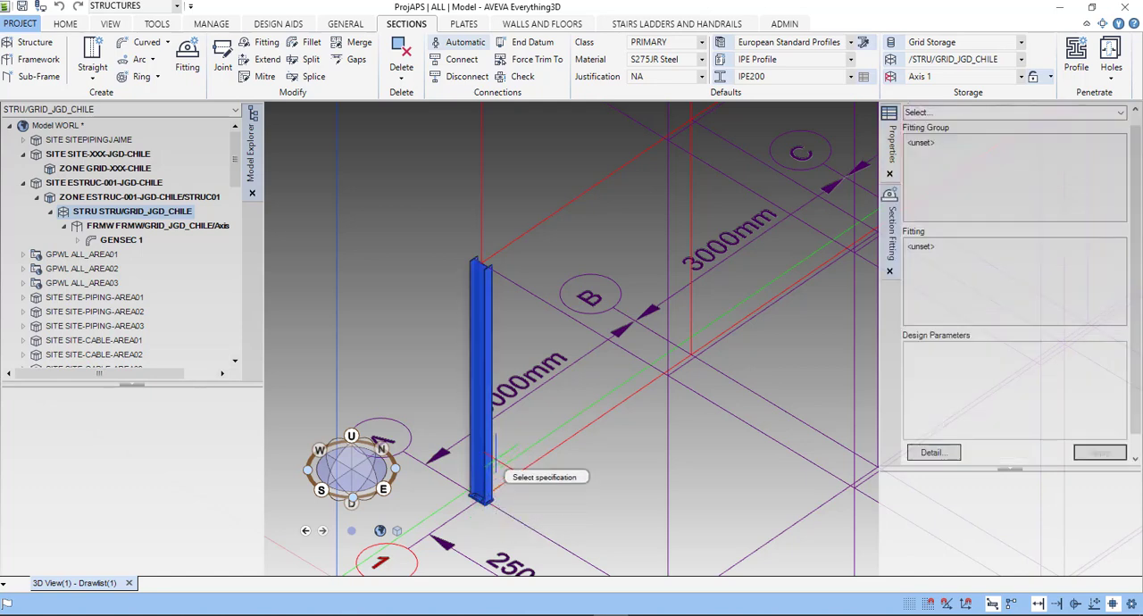
{"action": "right_click", "coordinate": [529, 329]}
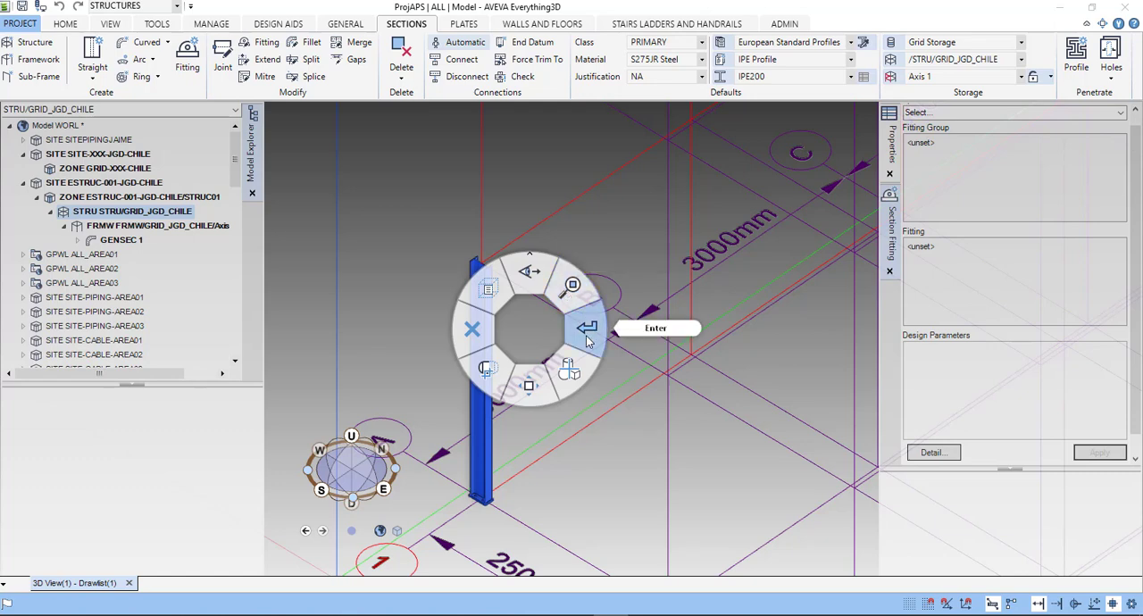
{"action": "left_click", "coordinate": [587, 339]}
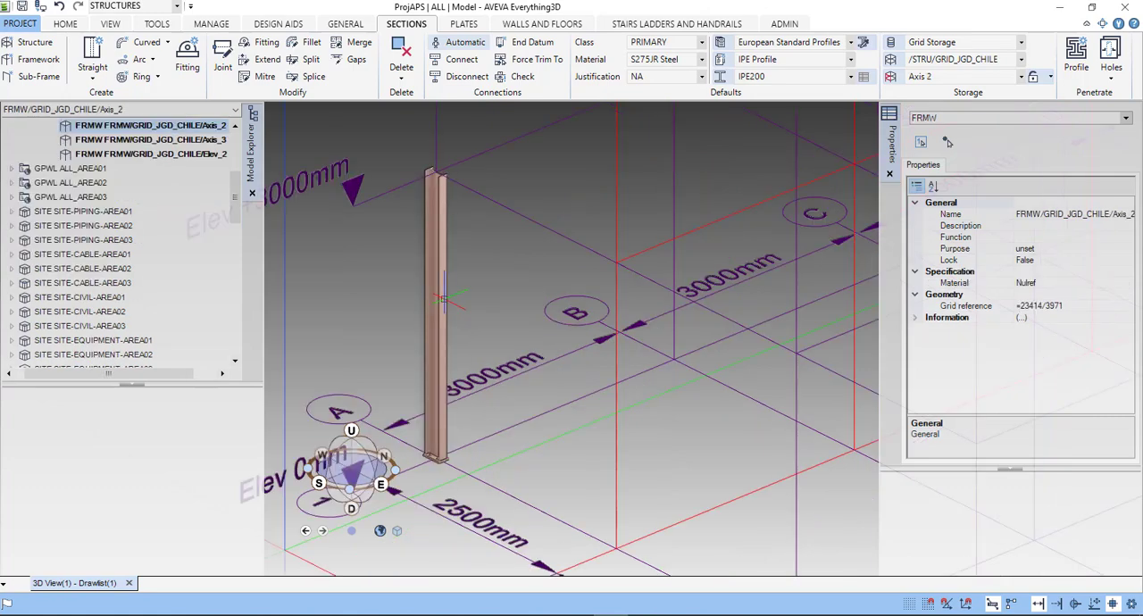
- Start a copy of the IPE200 column at grid intersection A-1, with the base of intersection B-1 as base point
{"action": "left_click", "coordinate": [443, 300]}
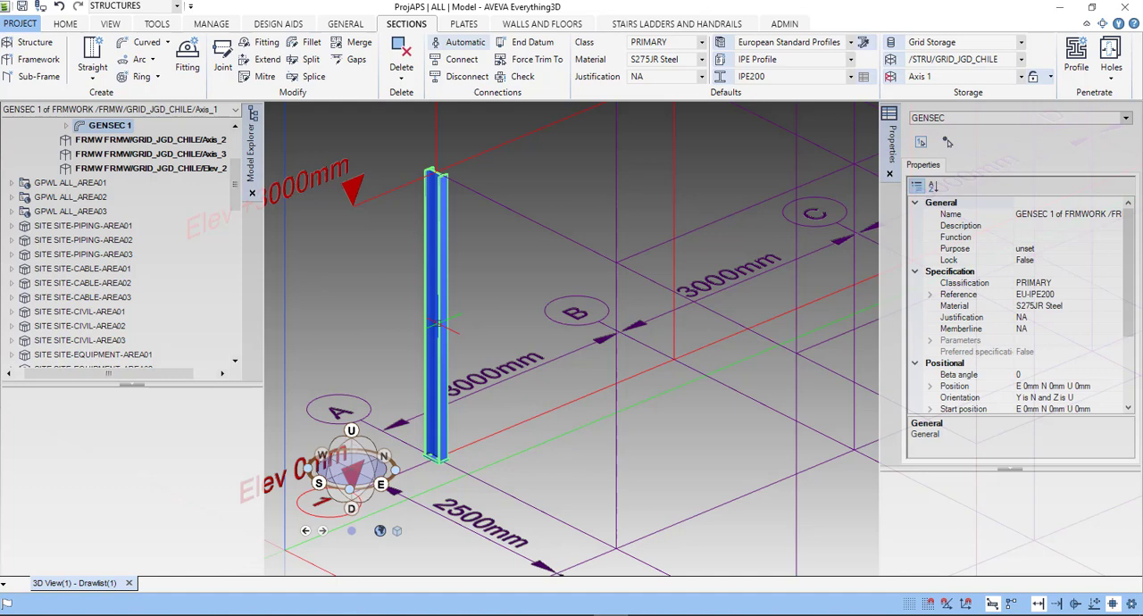
{"action": "right_click", "coordinate": [444, 300]}
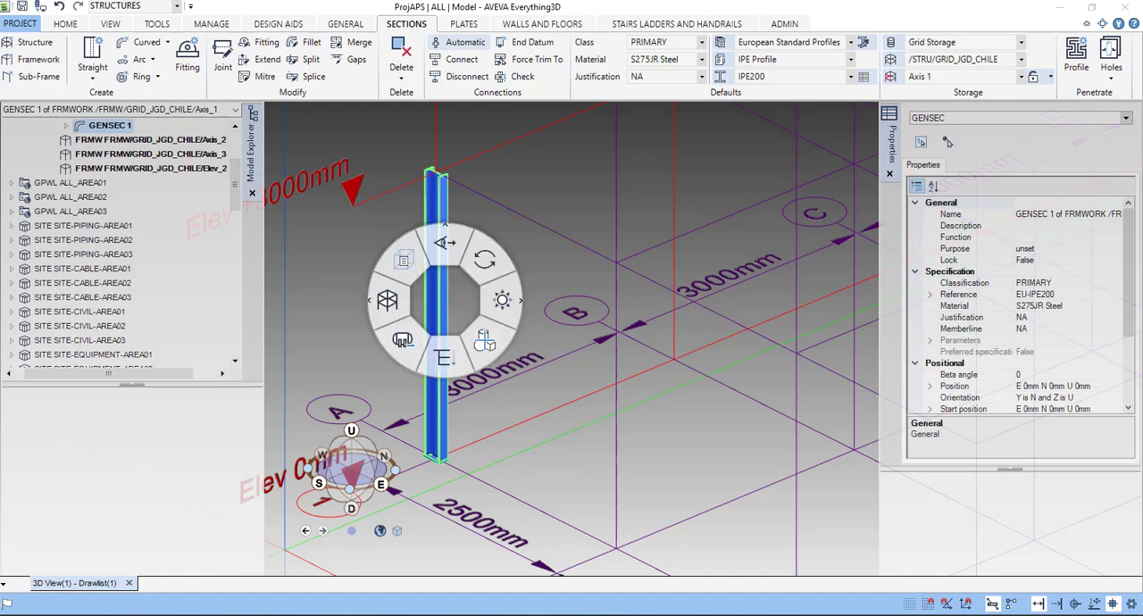
{"action": "left_click", "coordinate": [506, 303]}
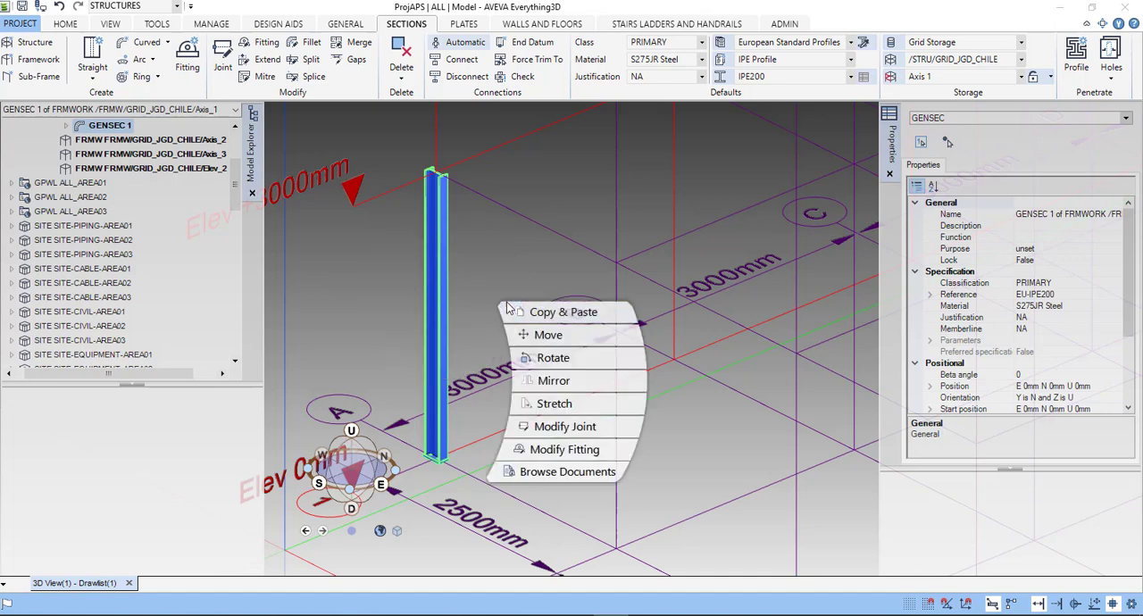
{"action": "left_click", "coordinate": [554, 314]}
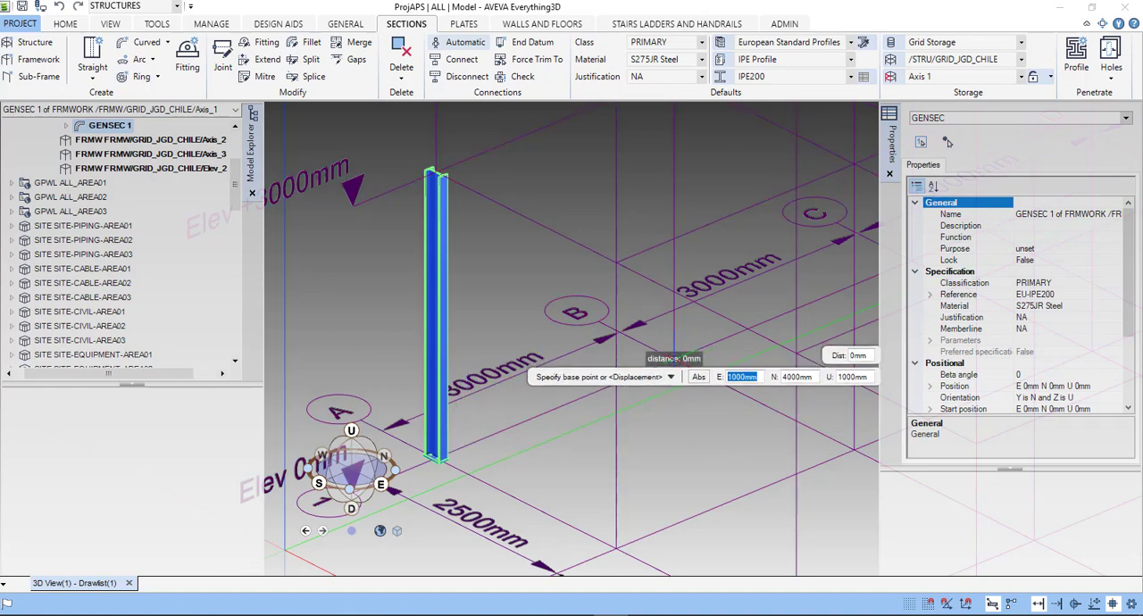
{"action": "scroll", "coordinate": [712, 403], "scroll_direction": "down", "scroll_amount": 4}
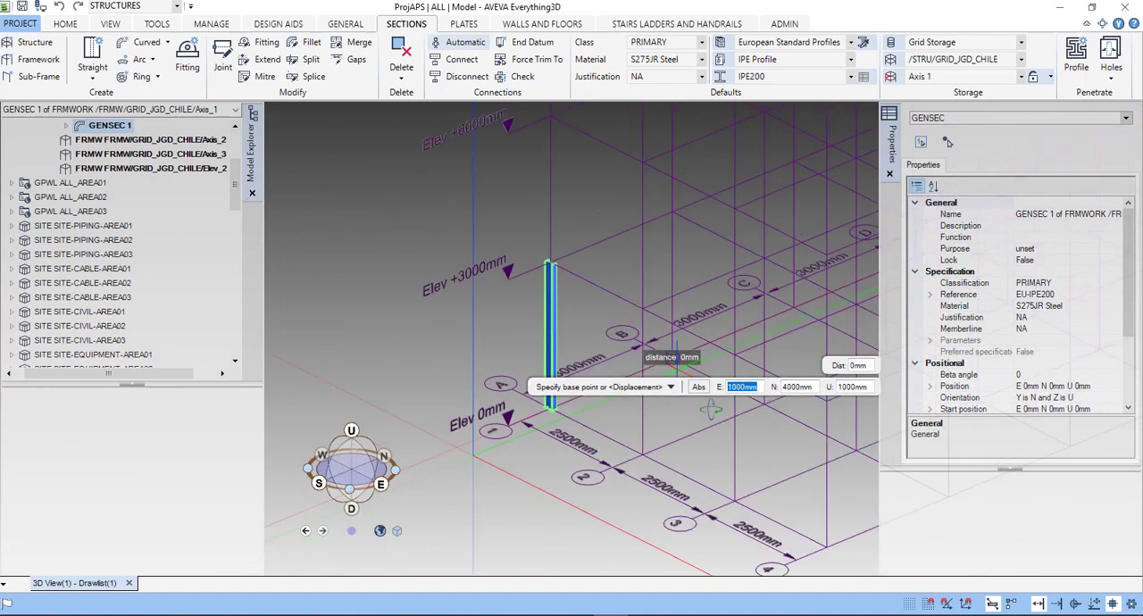
{"action": "middle_click_drag", "start_coordinate": [711, 410], "coordinate": [678, 409]}
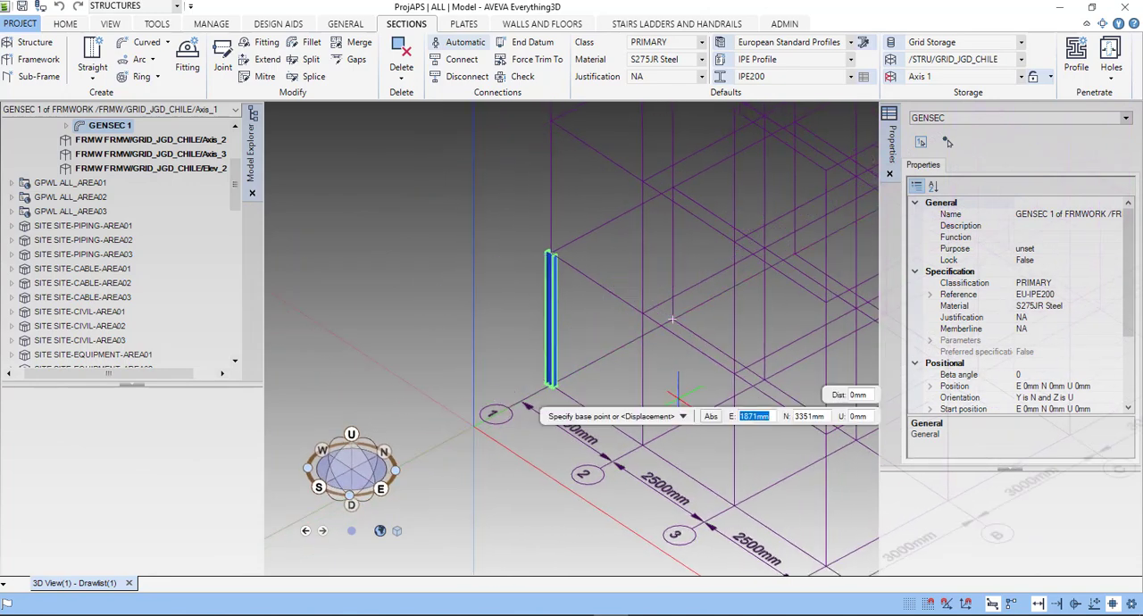
{"action": "scroll", "coordinate": [686, 326], "scroll_direction": "up", "scroll_amount": 1}
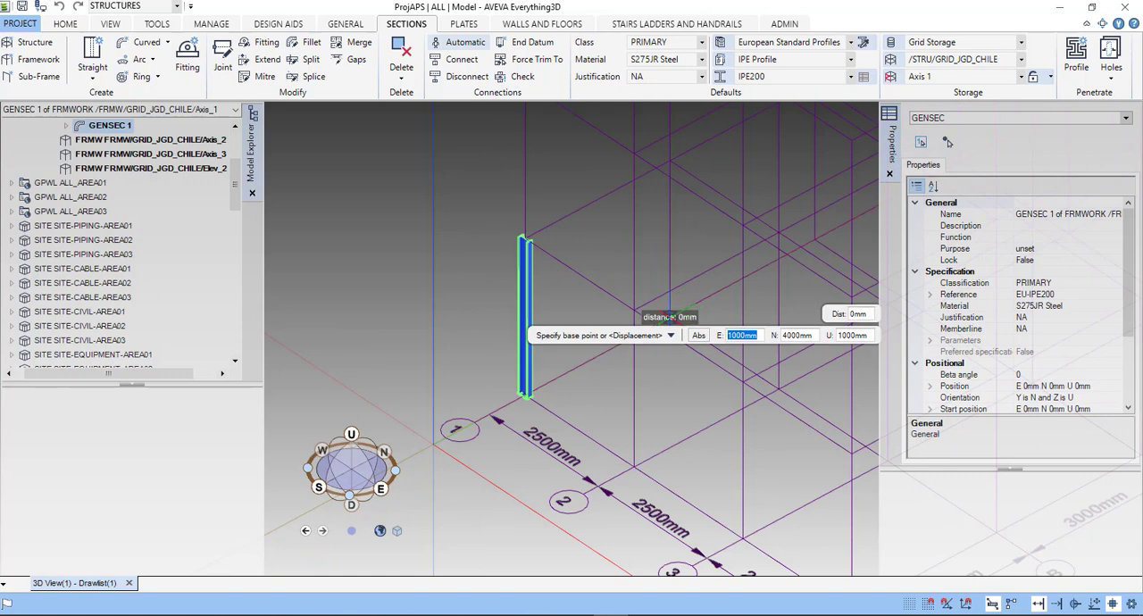
{"action": "type", "text": "3500"}
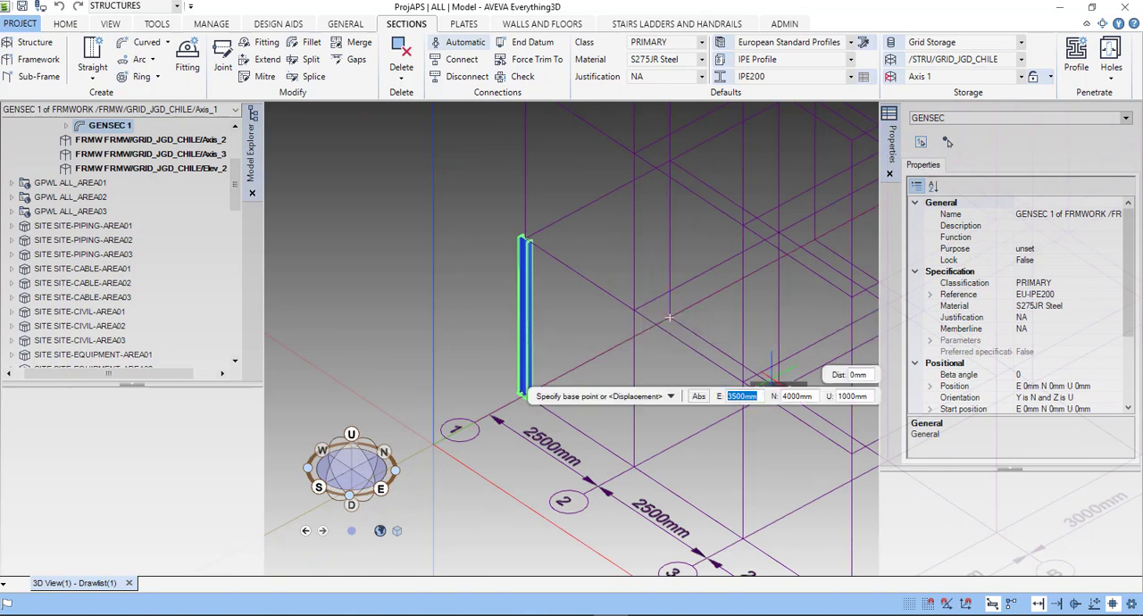
{"action": "key", "text": "Return"}
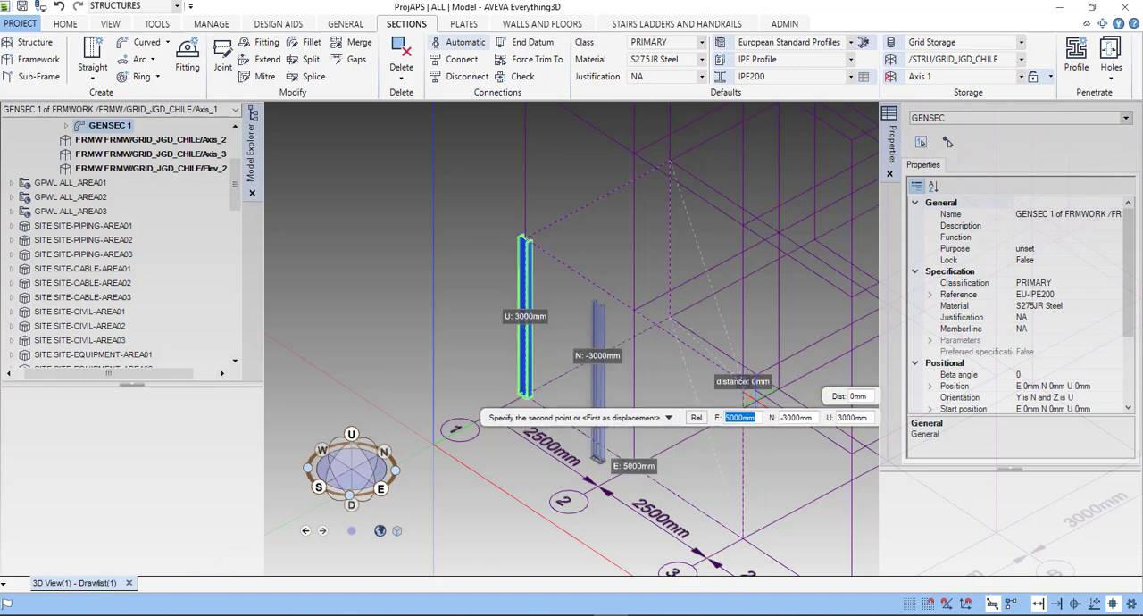
- Place a copy of the column with its baseplate 2500 mm east, at grid intersection A-2
{"action": "middle_click_drag", "start_coordinate": [773, 420], "coordinate": [776, 394]}
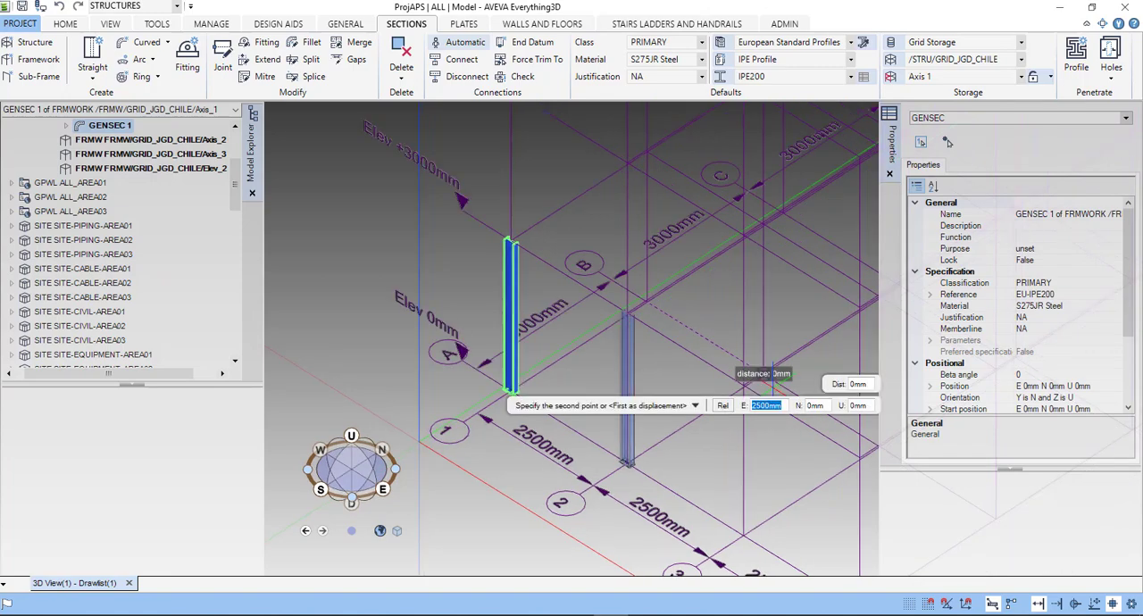
{"action": "scroll", "coordinate": [773, 384], "scroll_direction": "up", "scroll_amount": 2}
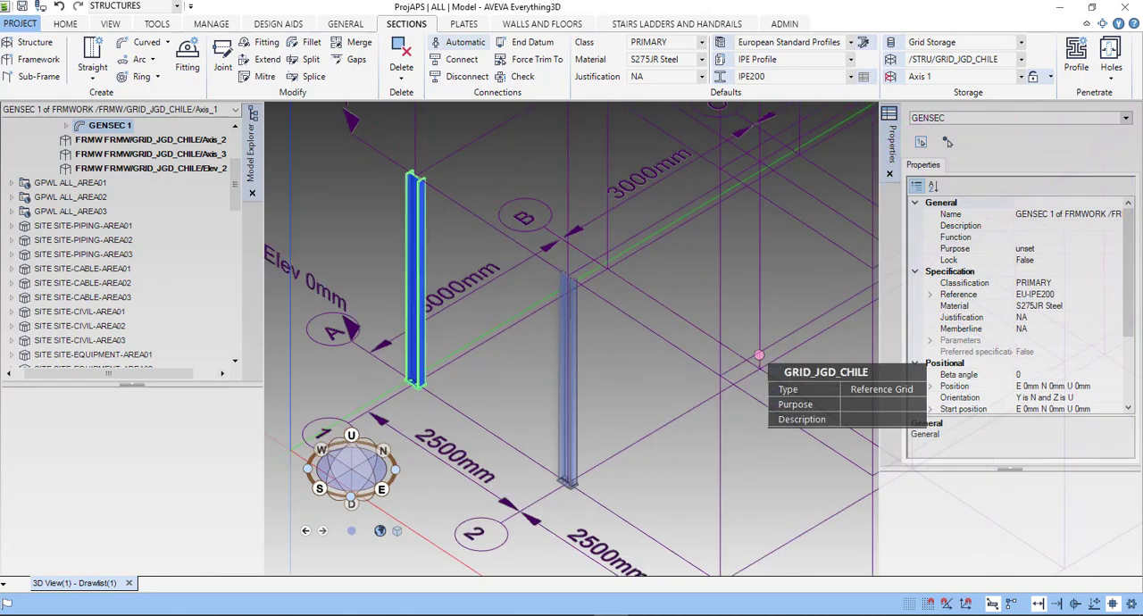
{"action": "scroll", "coordinate": [760, 355], "scroll_direction": "up", "scroll_amount": 1}
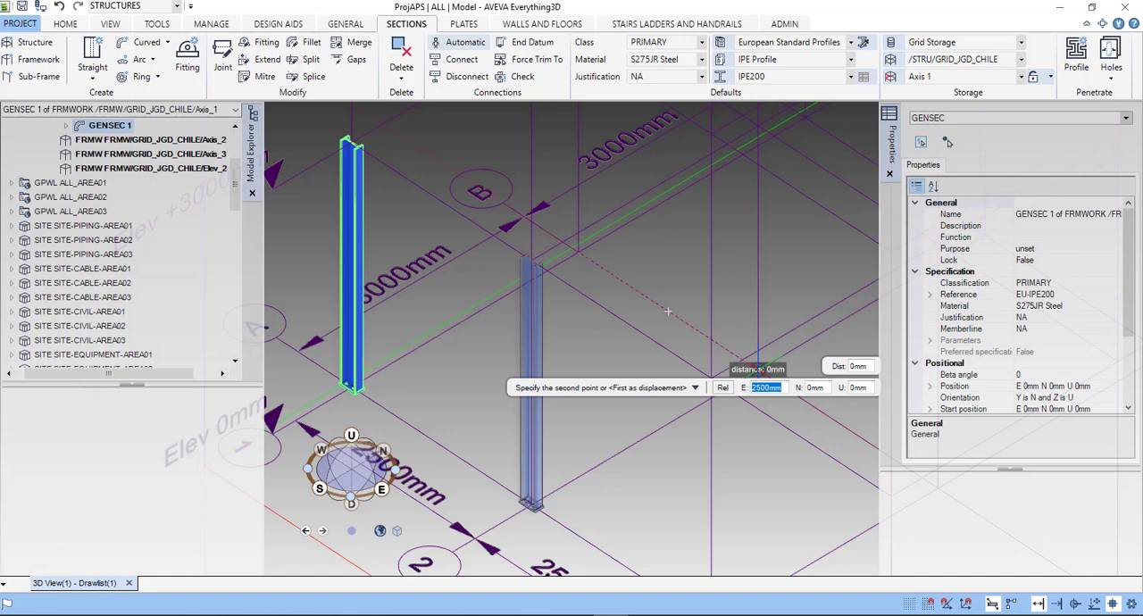
{"action": "left_click", "coordinate": [758, 369]}
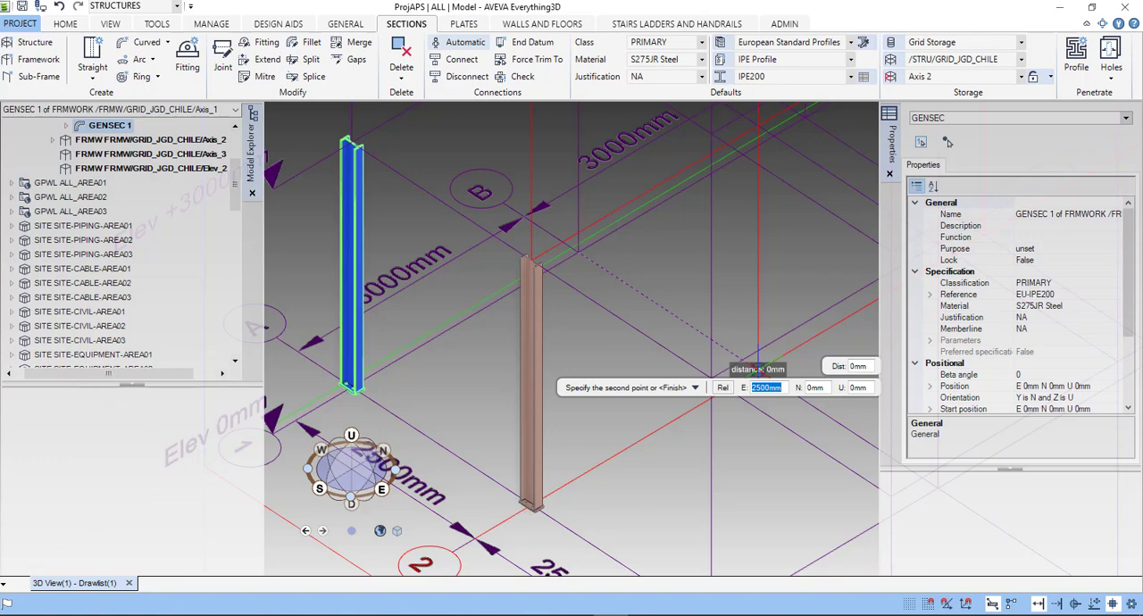
{"action": "key", "text": "Escape"}
- Place another column copy 3000 mm north of the original, at grid intersection B-1, and finish the copy command
{"action": "middle_click_drag", "start_coordinate": [673, 418], "coordinate": [665, 443]}
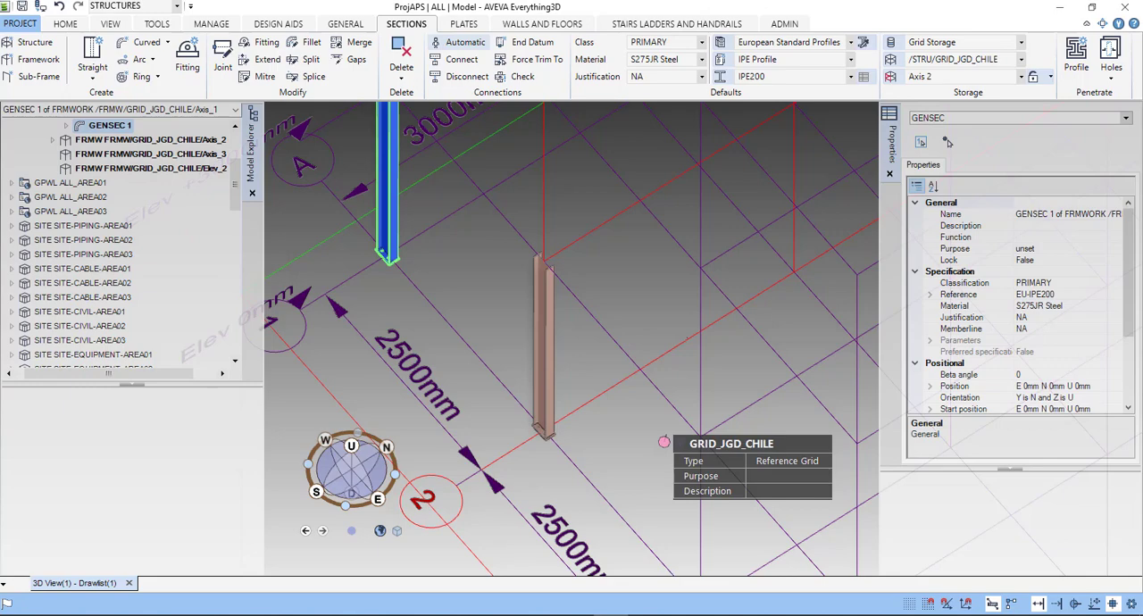
{"action": "scroll", "coordinate": [664, 442], "scroll_direction": "down", "scroll_amount": 3}
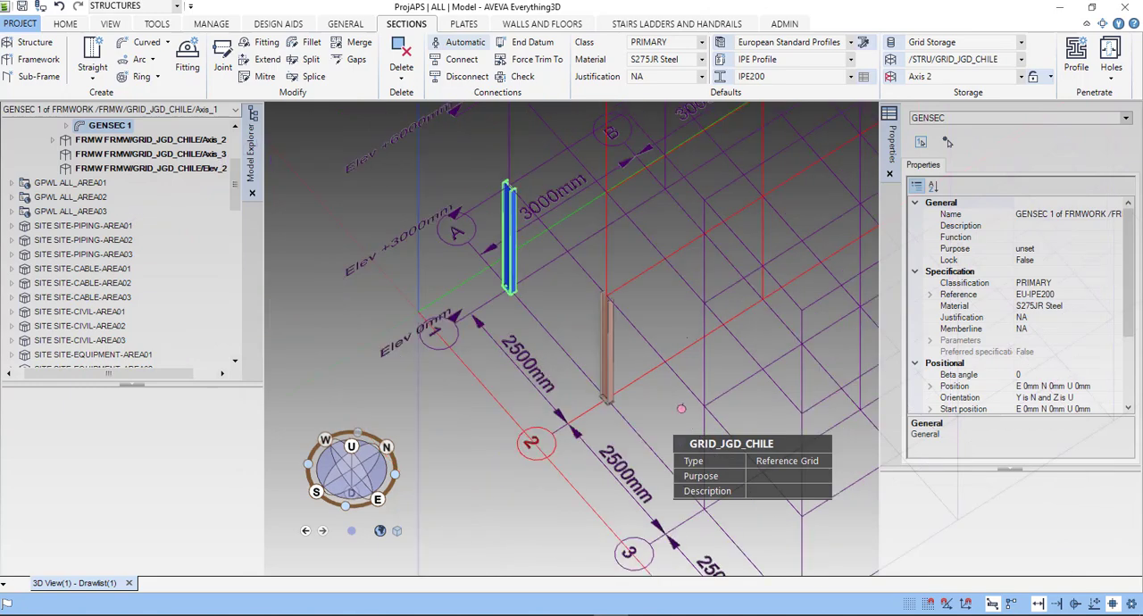
{"action": "middle_click_drag", "start_coordinate": [664, 442], "coordinate": [681, 398]}
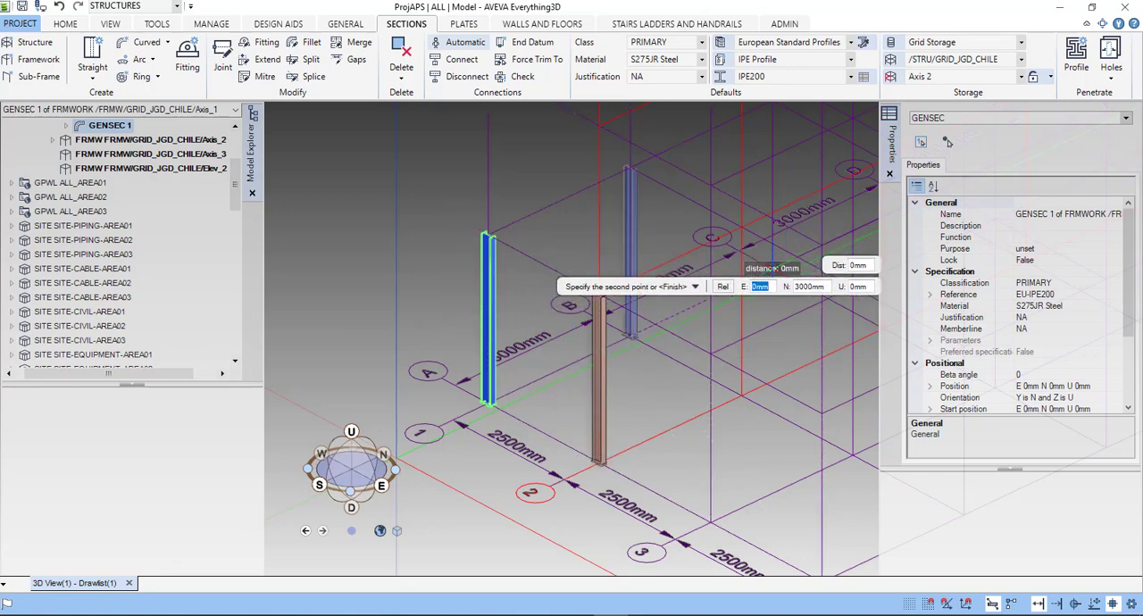
{"action": "left_click", "coordinate": [774, 268]}
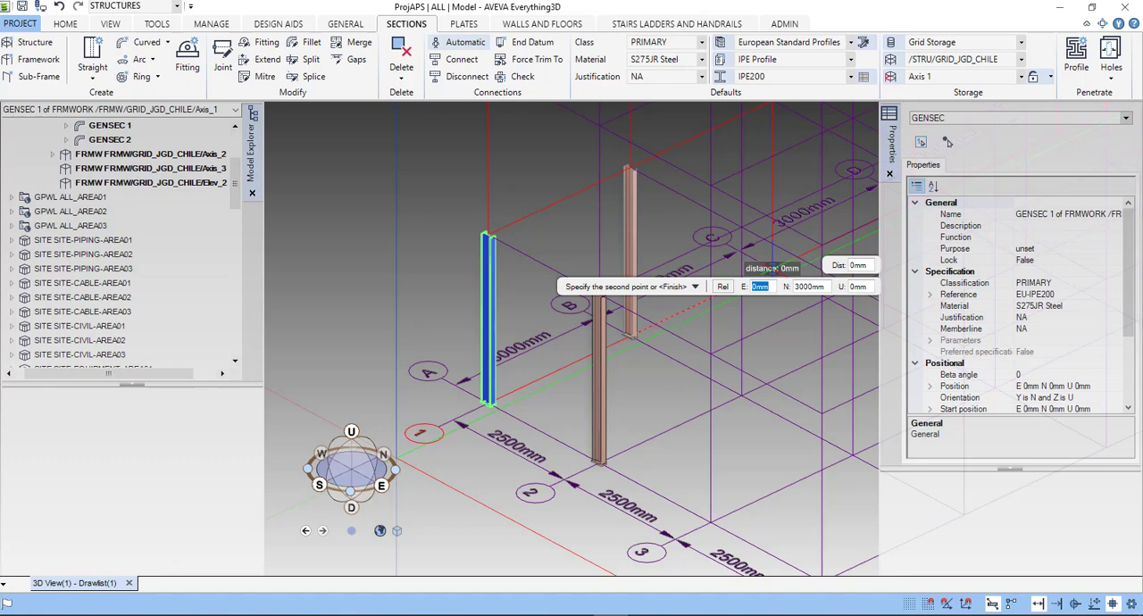
{"action": "key", "text": "Escape"}
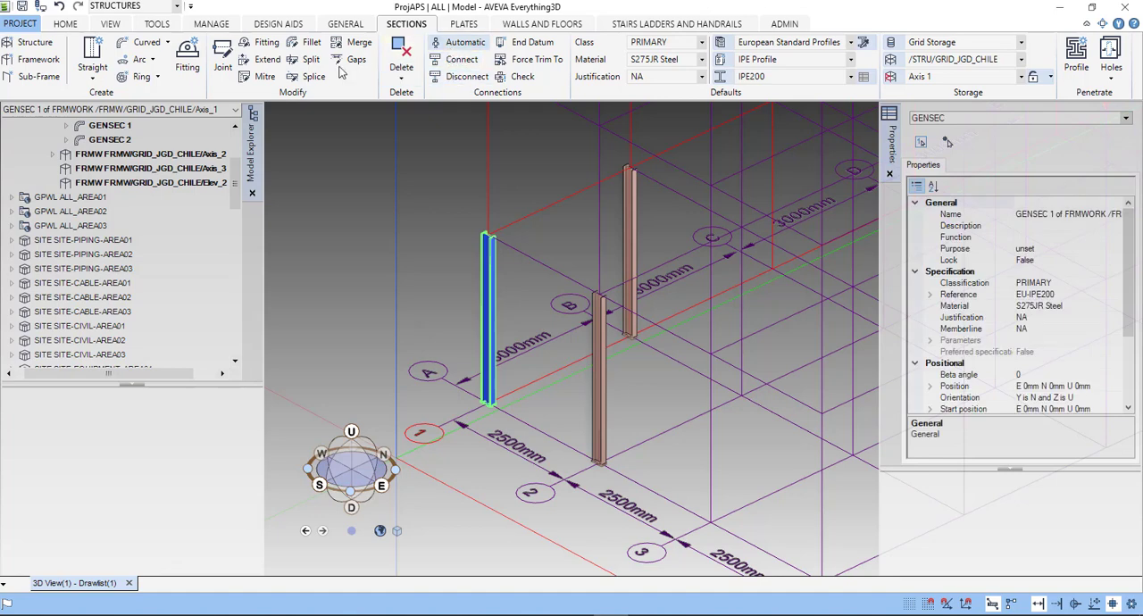
- Create a single straight IPE200 beam 2500 mm long from the top of column A-1 to the top of column A-2
{"action": "left_click", "coordinate": [97, 79]}
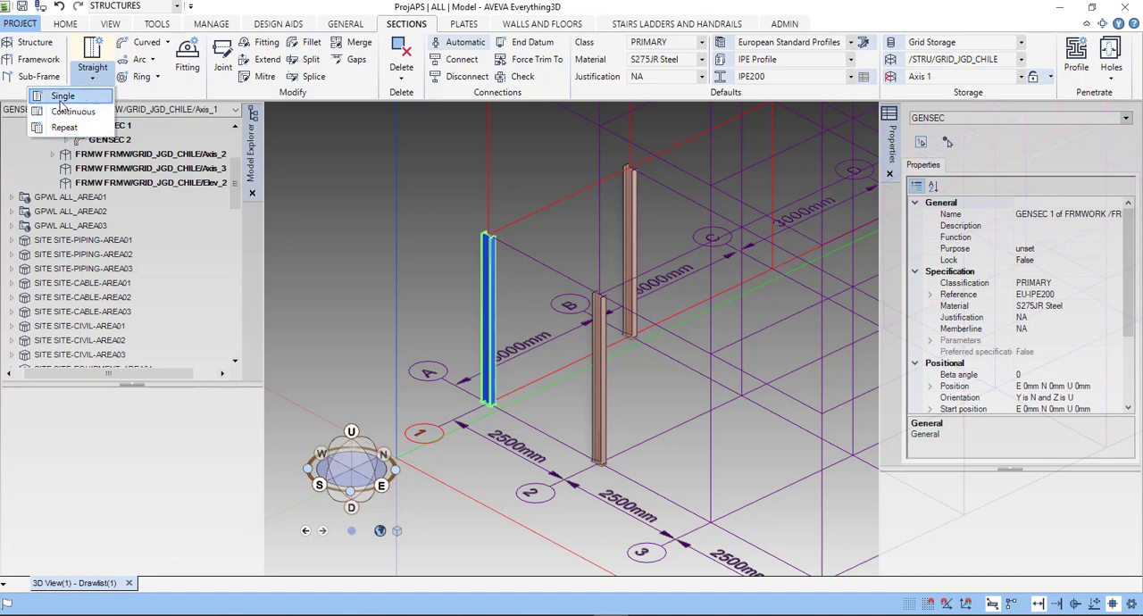
{"action": "left_click", "coordinate": [62, 96]}
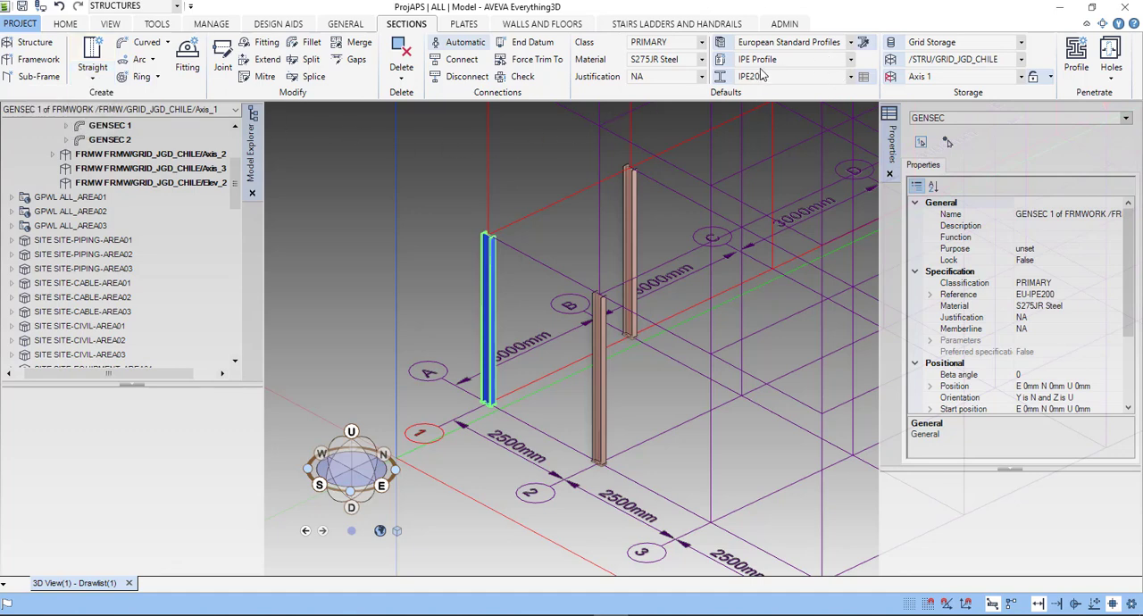
{"action": "left_click", "coordinate": [489, 236]}
{"action": "left_click", "coordinate": [486, 234]}
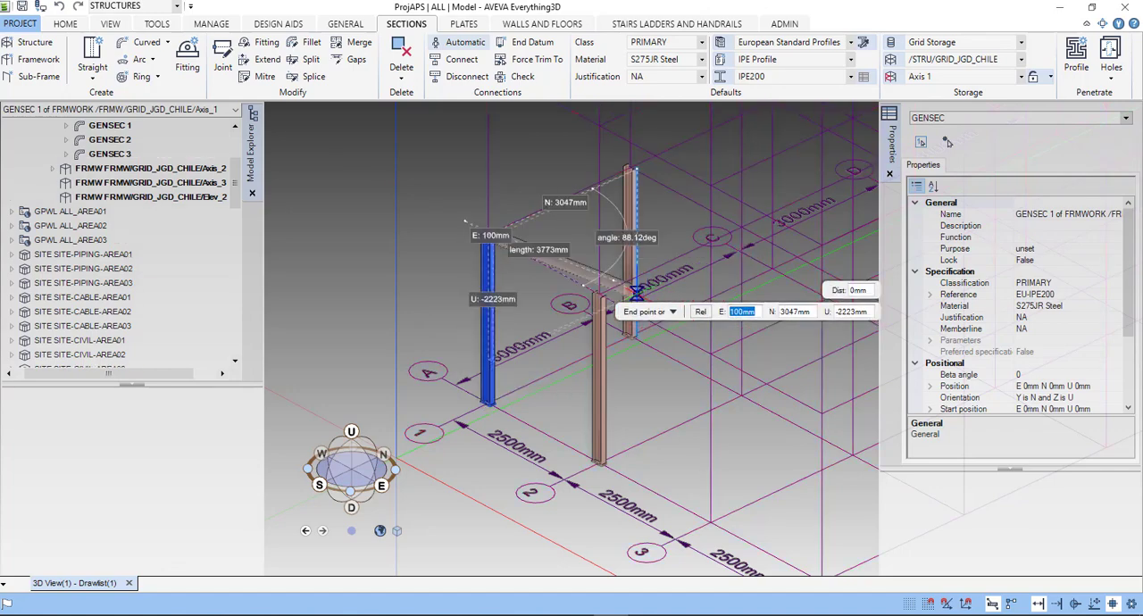
{"action": "scroll", "coordinate": [625, 292], "scroll_direction": "up", "scroll_amount": 6}
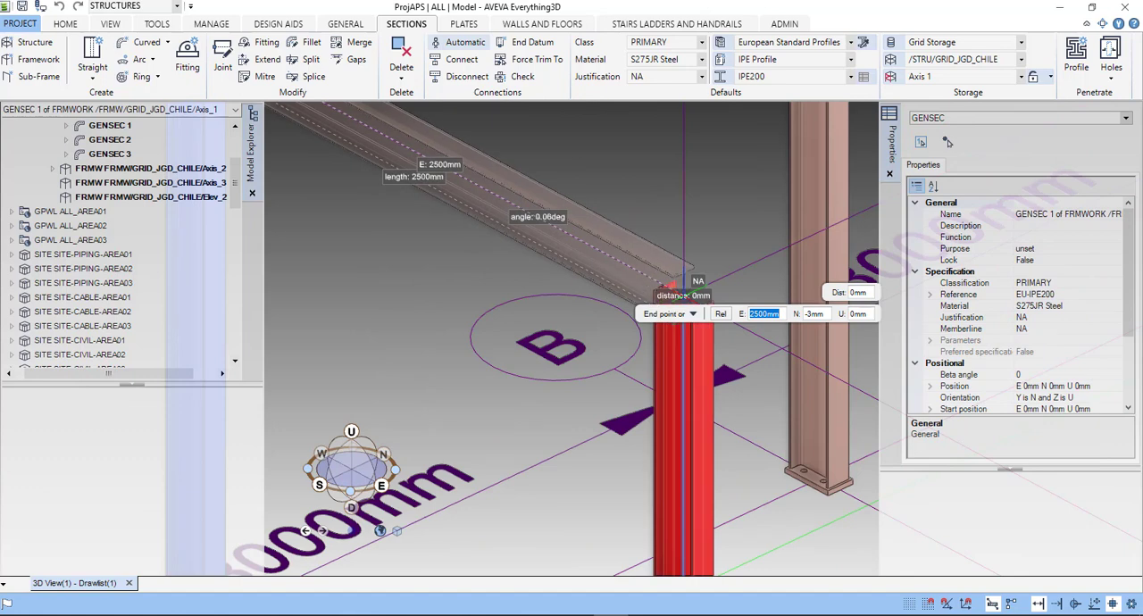
{"action": "key", "text": "Return"}
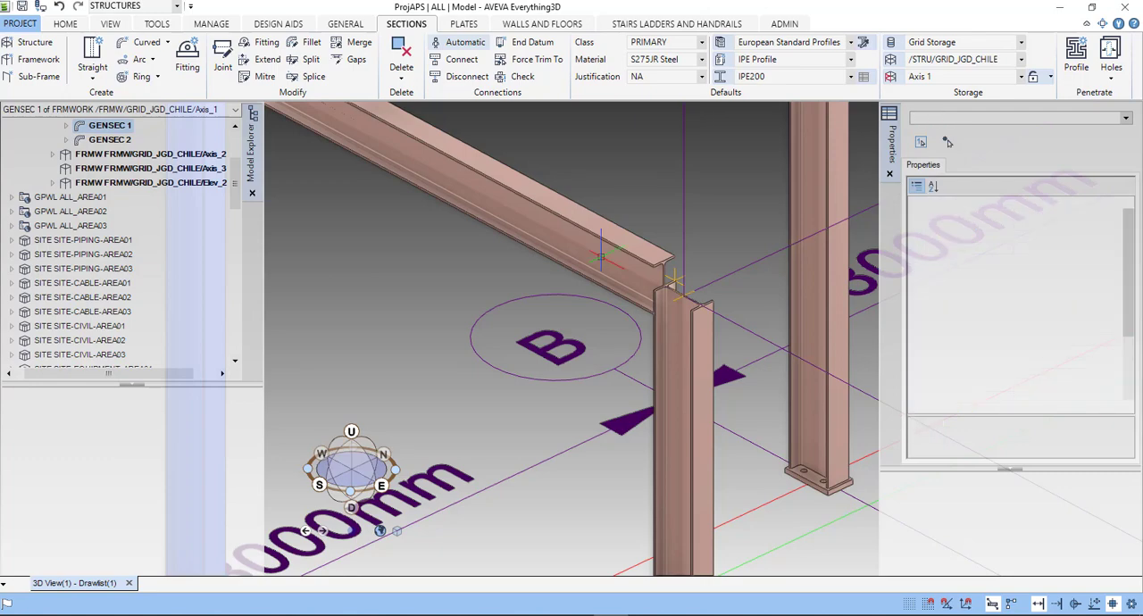
{"action": "scroll", "coordinate": [599, 254], "scroll_direction": "down", "scroll_amount": 3}
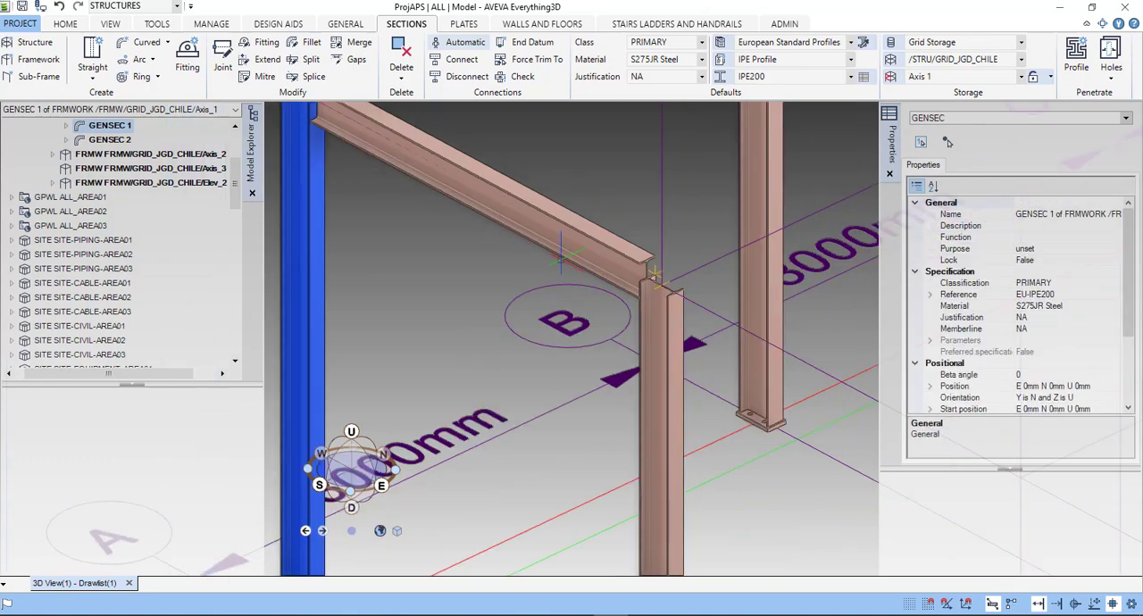
{"action": "middle_click_drag", "start_coordinate": [561, 259], "coordinate": [561, 293]}
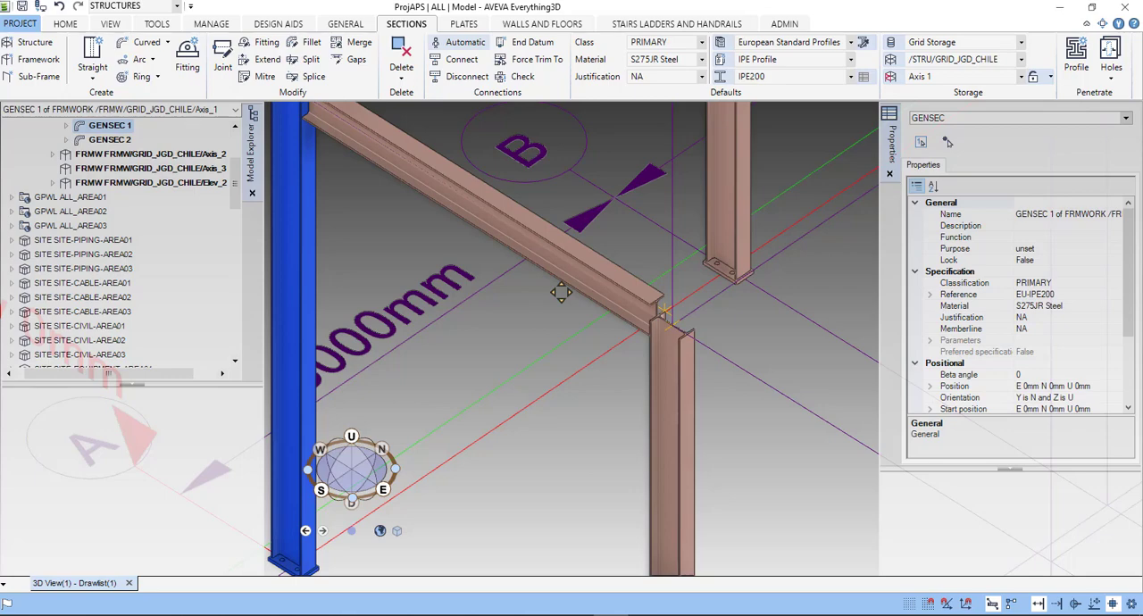
{"action": "middle_click_drag", "start_coordinate": [561, 293], "coordinate": [516, 265]}
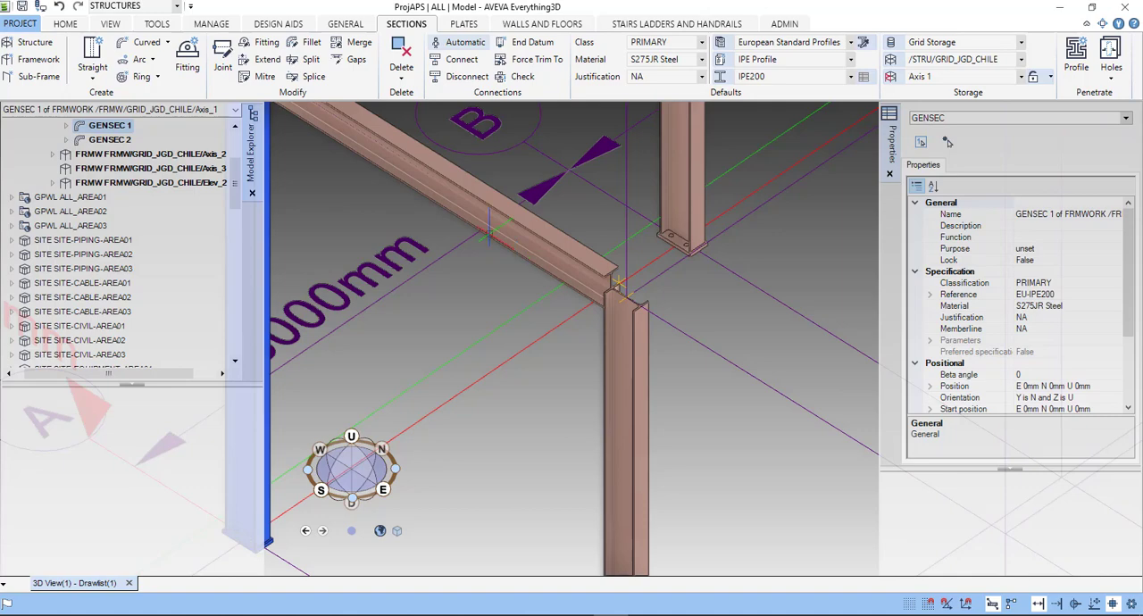
- Create a straight IPE200 beam about 3000 mm long from the top of column A-1 north to the top of column B-1
{"action": "middle_click_drag", "start_coordinate": [503, 236], "coordinate": [429, 269]}
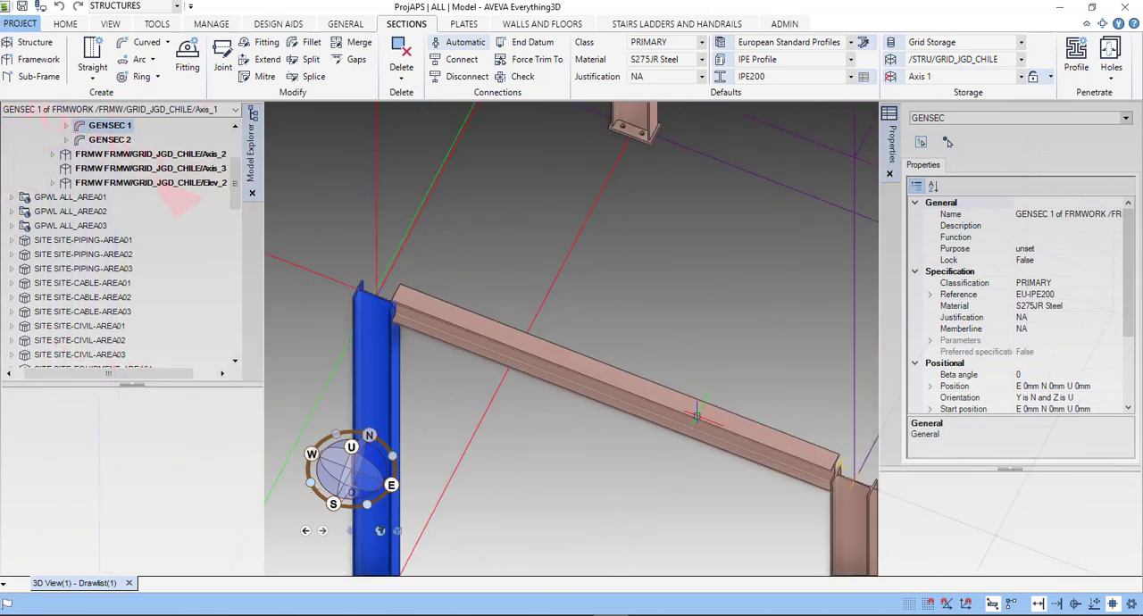
{"action": "middle_click_drag", "start_coordinate": [638, 388], "coordinate": [530, 321]}
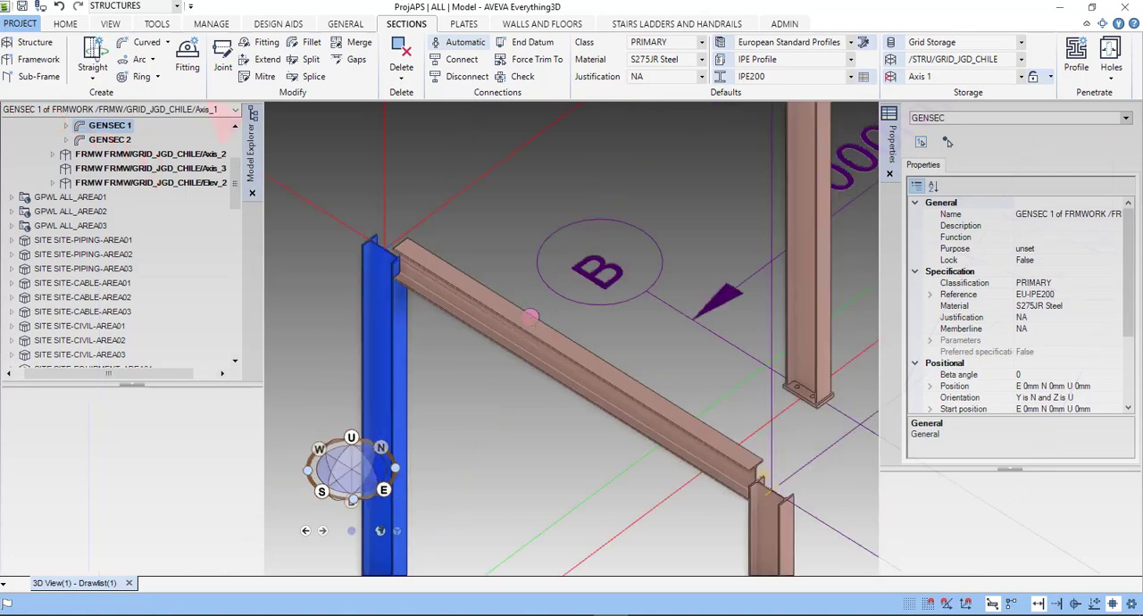
{"action": "scroll", "coordinate": [97, 52], "scroll_direction": "down", "scroll_amount": 2}
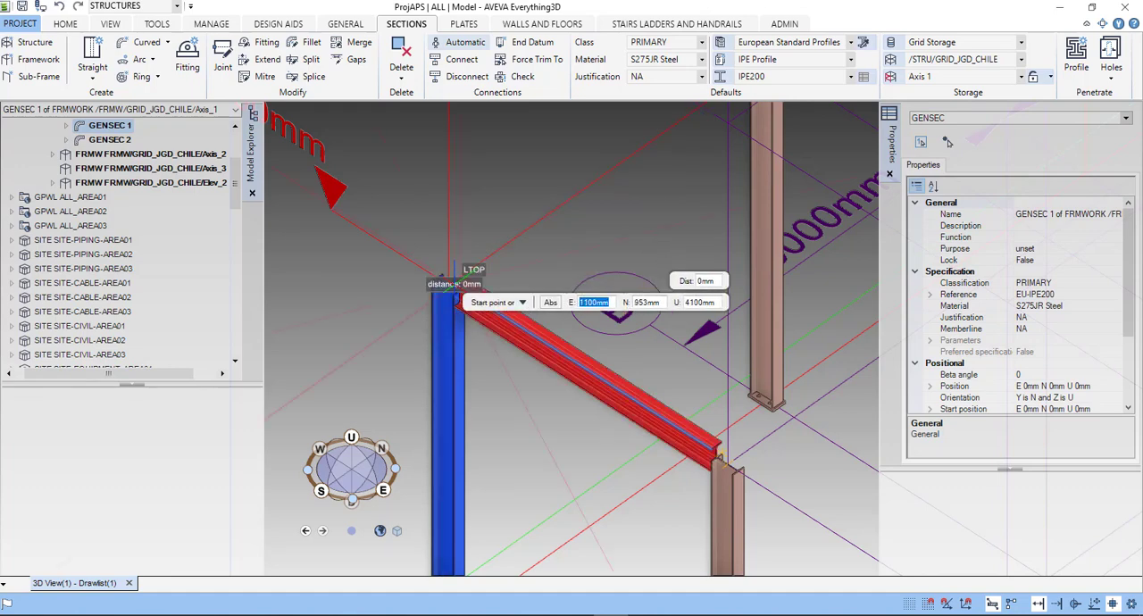
{"action": "scroll", "coordinate": [454, 293], "scroll_direction": "up", "scroll_amount": 3}
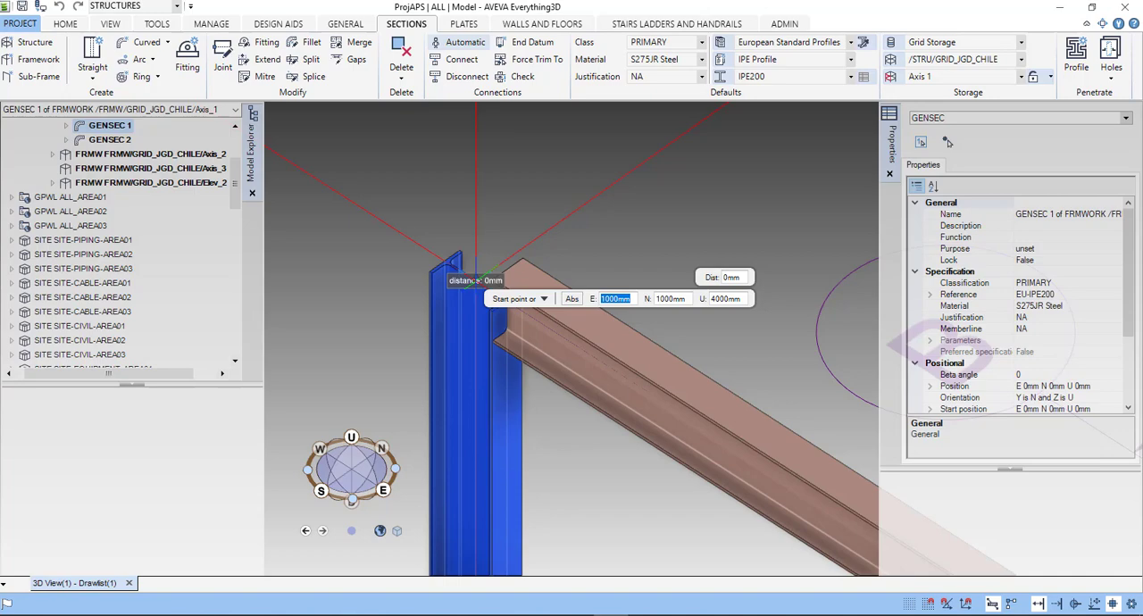
{"action": "left_click", "coordinate": [476, 281]}
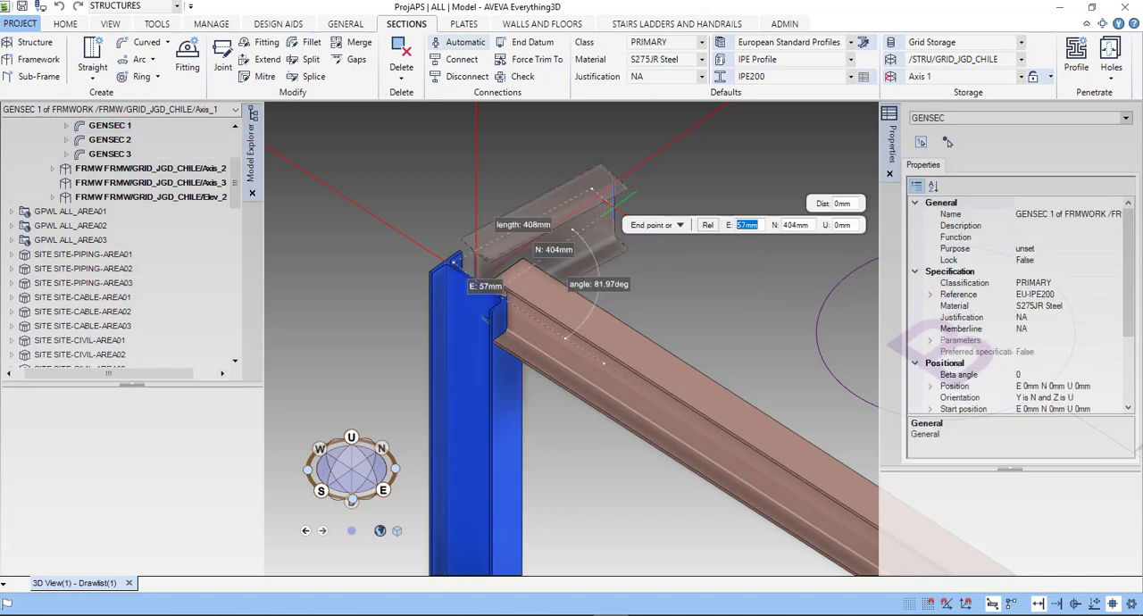
{"action": "scroll", "coordinate": [609, 205], "scroll_direction": "down", "scroll_amount": 3}
{"action": "middle_click_drag", "start_coordinate": [609, 204], "coordinate": [377, 436]}
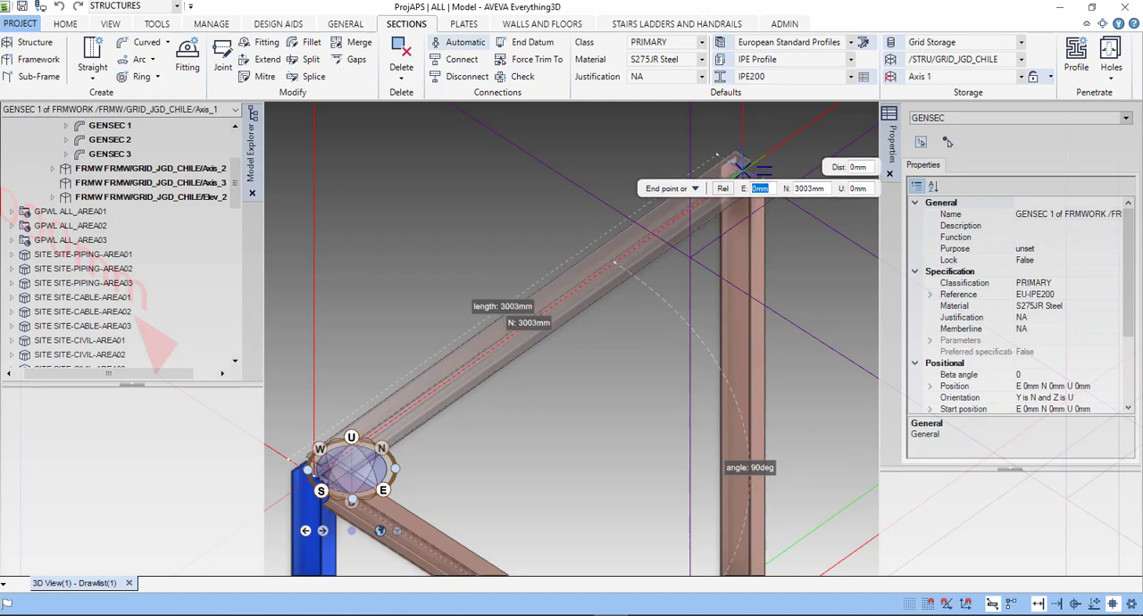
{"action": "scroll", "coordinate": [740, 170], "scroll_direction": "up", "scroll_amount": 2}
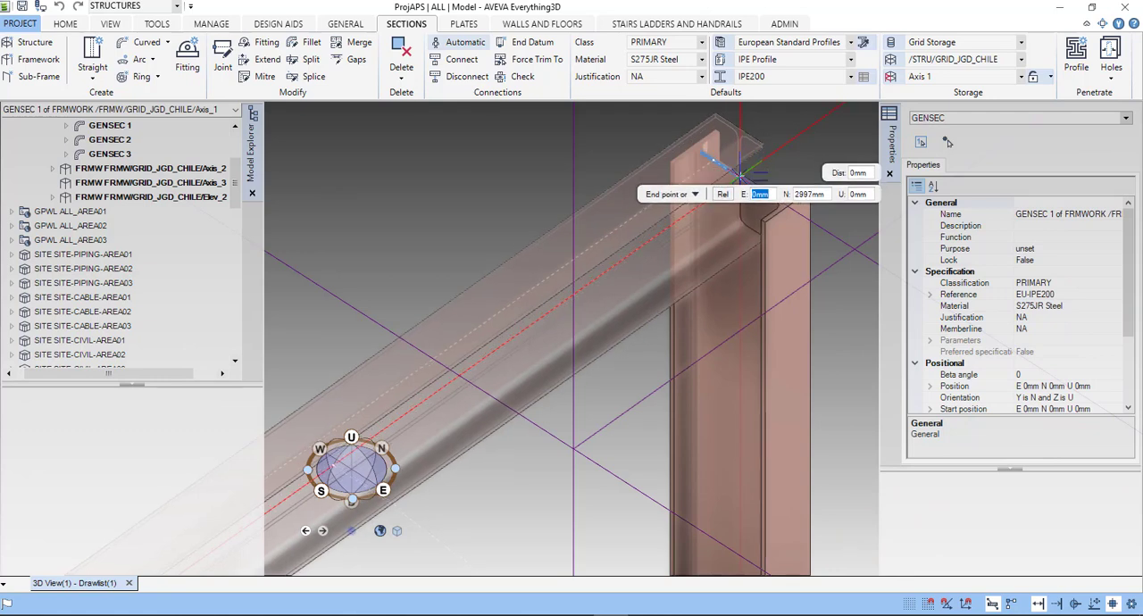
{"action": "left_click", "coordinate": [739, 172]}
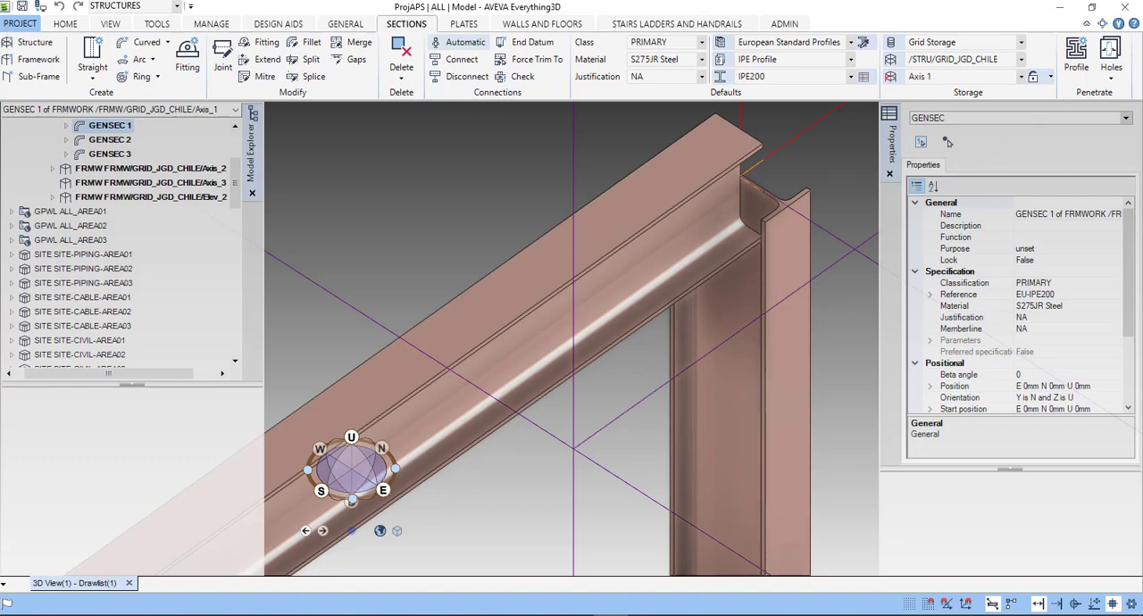
- Select both beams meeting at column A-1 and set the default section justification to LTOP Left Top
{"action": "scroll", "coordinate": [583, 342], "scroll_direction": "down", "scroll_amount": 3}
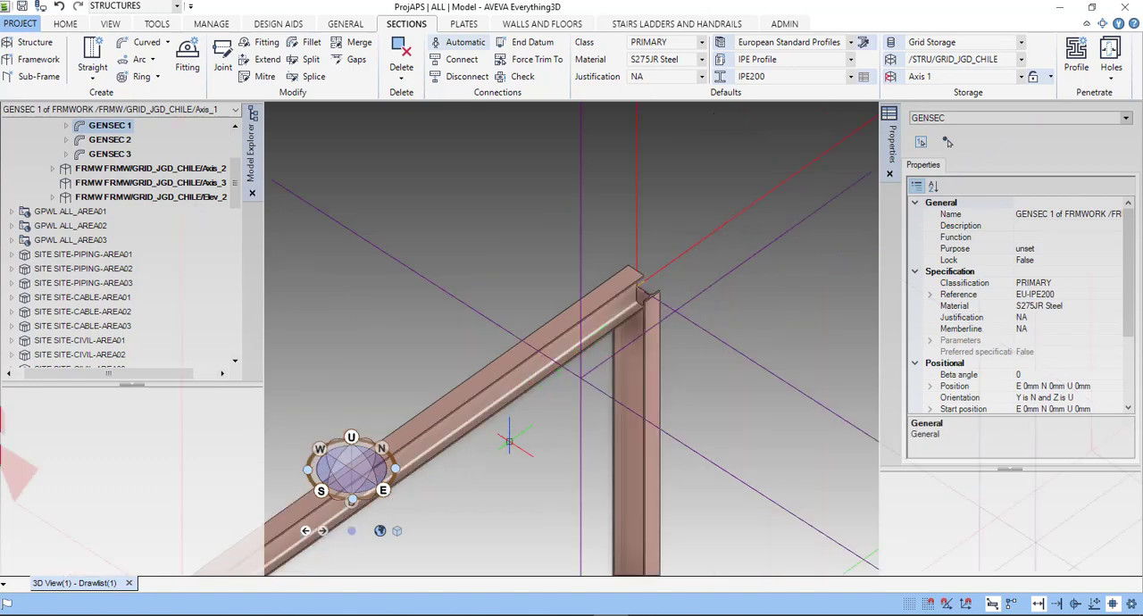
{"action": "middle_click_drag", "start_coordinate": [509, 441], "coordinate": [595, 309]}
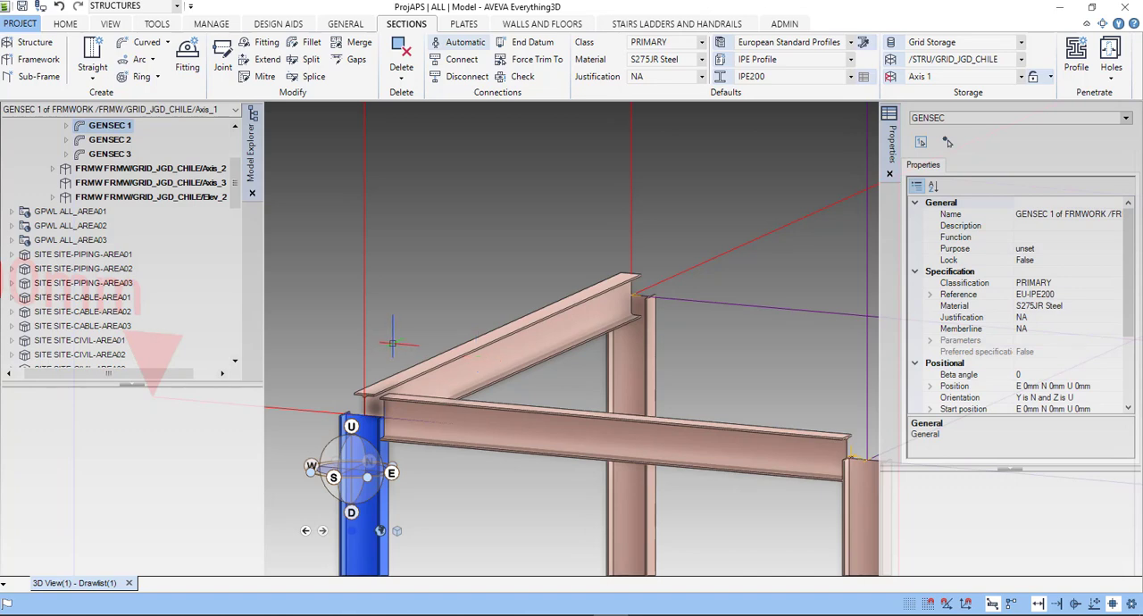
{"action": "left_click", "coordinate": [445, 357]}
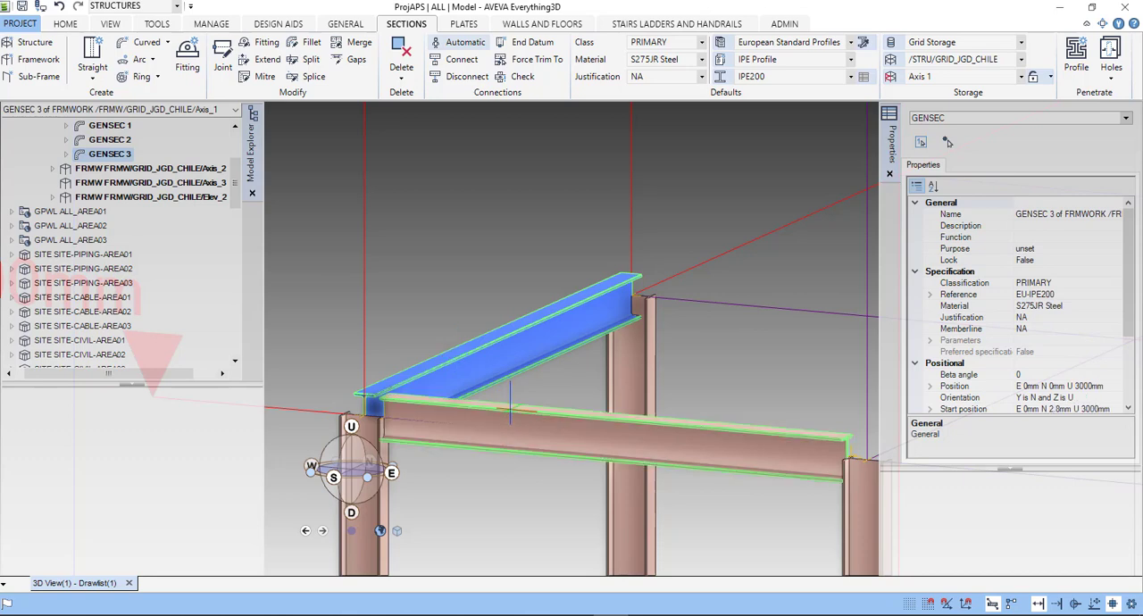
{"action": "left_click", "coordinate": [510, 409], "text": "ctrl"}
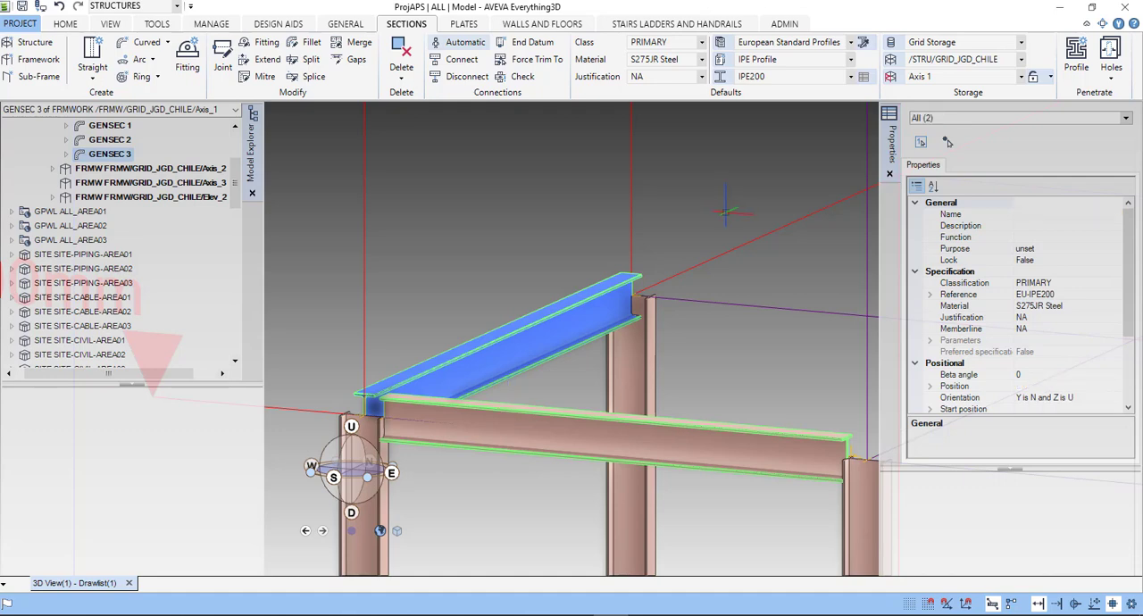
{"action": "left_click", "coordinate": [702, 78]}
{"action": "left_click", "coordinate": [702, 78]}
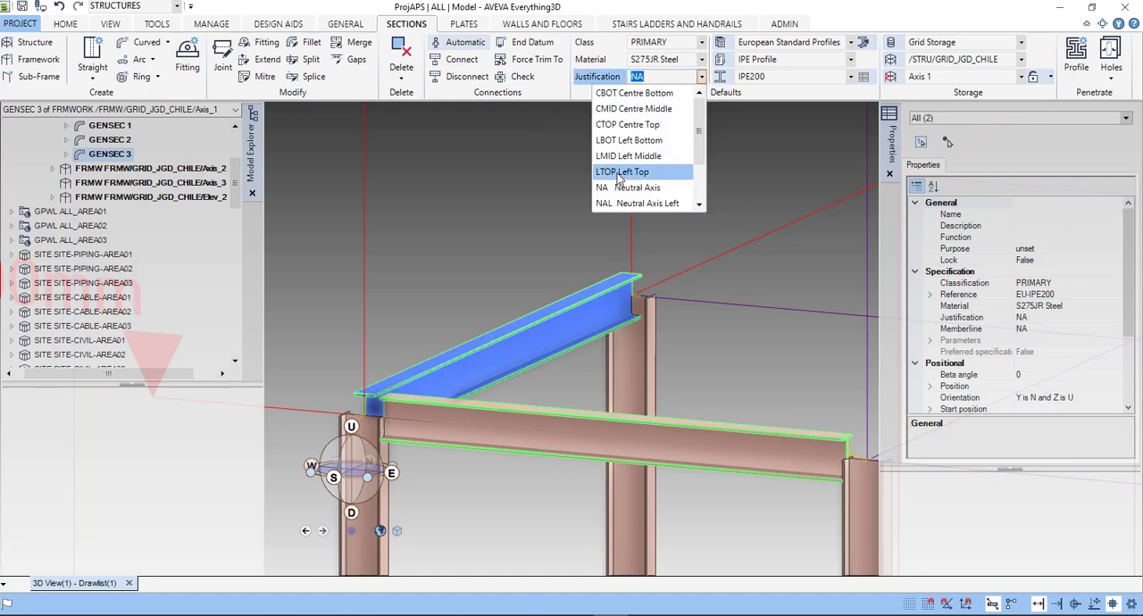
{"action": "left_click", "coordinate": [619, 174]}
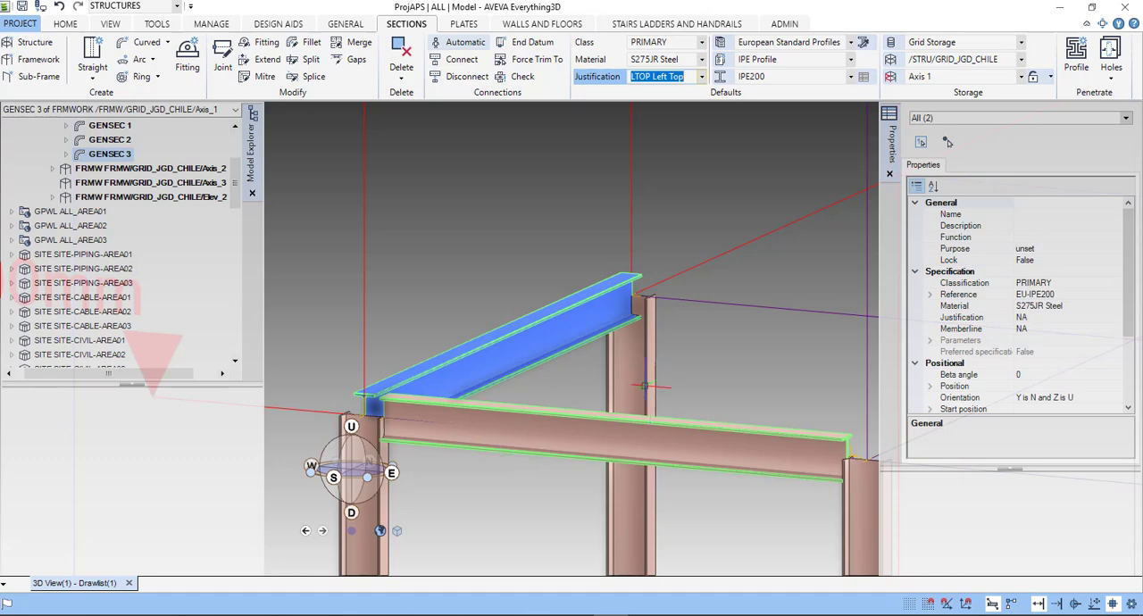
- Change the Justification property of the two selected beams to LTOP and check their alignment at the top of column A-1
{"action": "left_click_drag", "start_coordinate": [1129, 269], "coordinate": [1137, 323]}
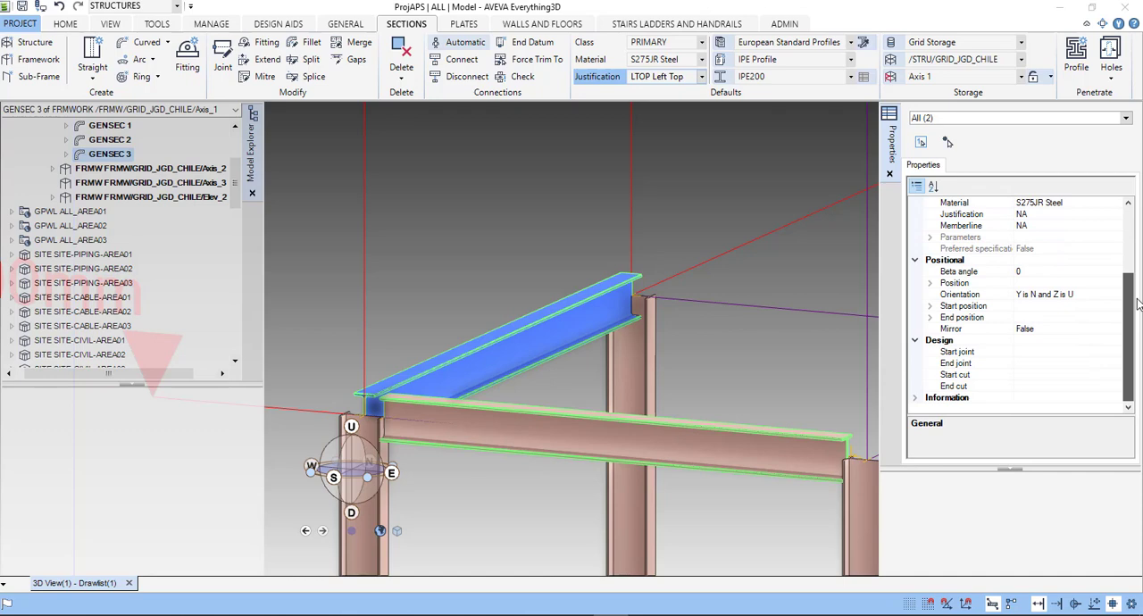
{"action": "scroll", "coordinate": [1137, 304], "scroll_direction": "up", "scroll_amount": 3}
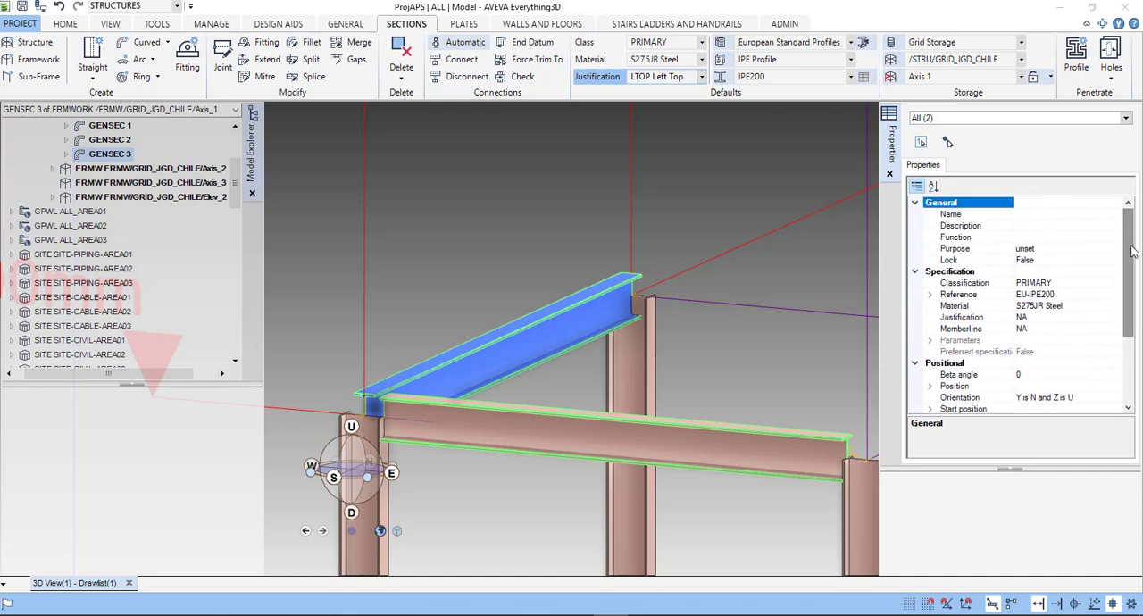
{"action": "left_click", "coordinate": [1072, 319]}
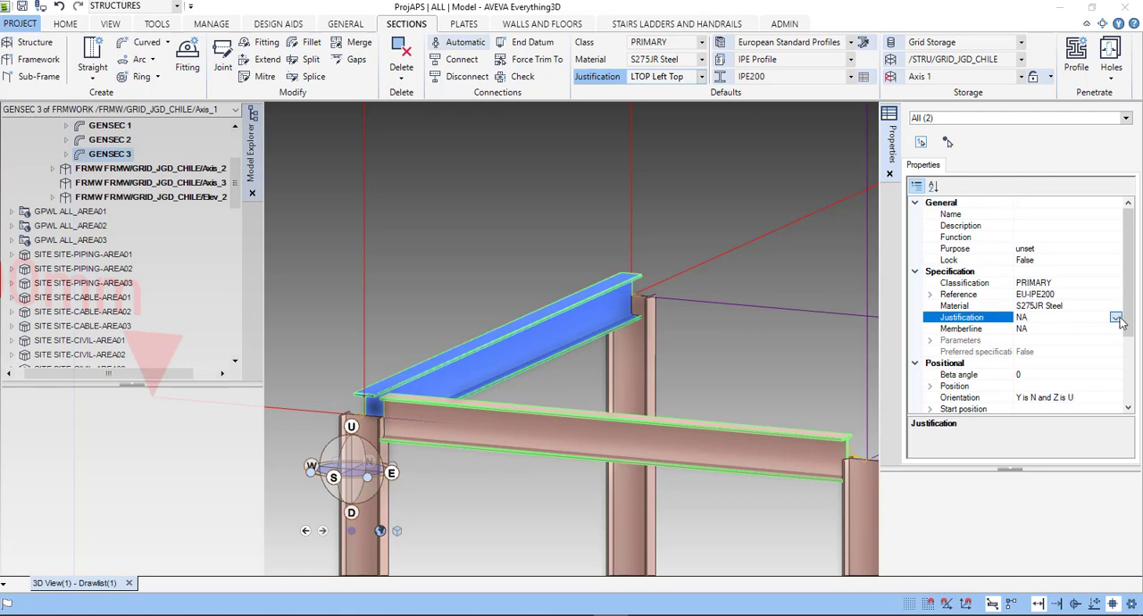
{"action": "left_click", "coordinate": [1116, 318]}
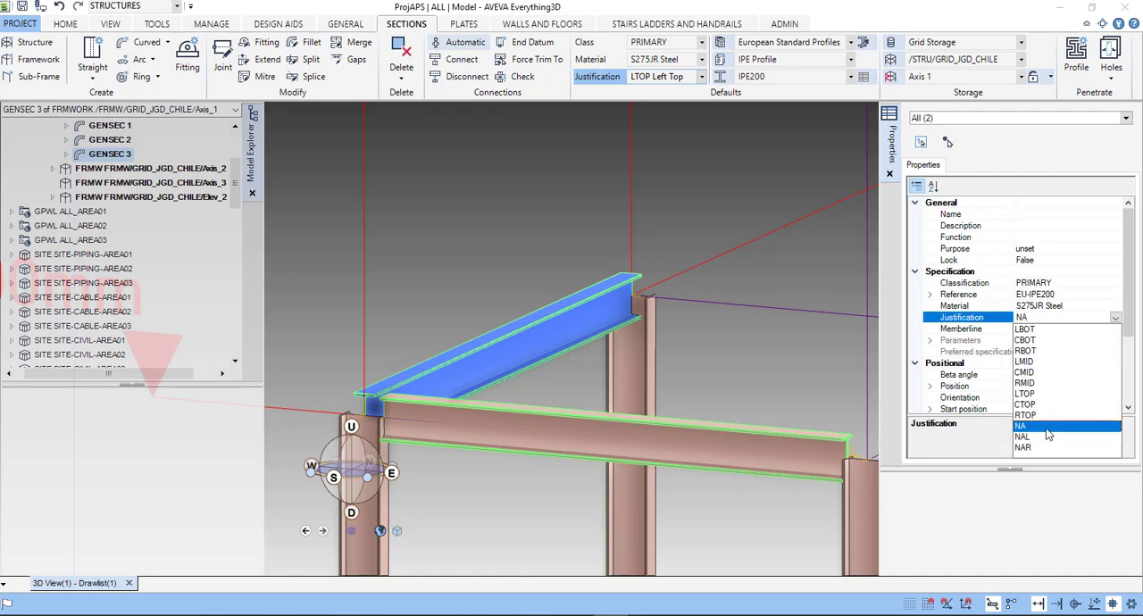
{"action": "left_click", "coordinate": [1026, 394]}
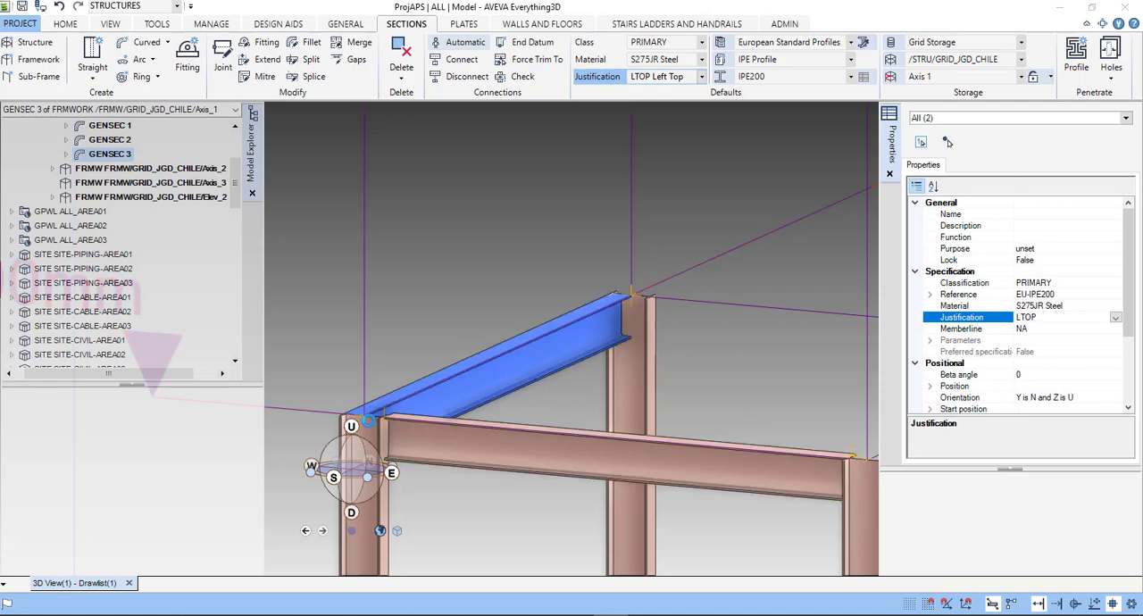
{"action": "scroll", "coordinate": [371, 427], "scroll_direction": "up", "scroll_amount": 2}
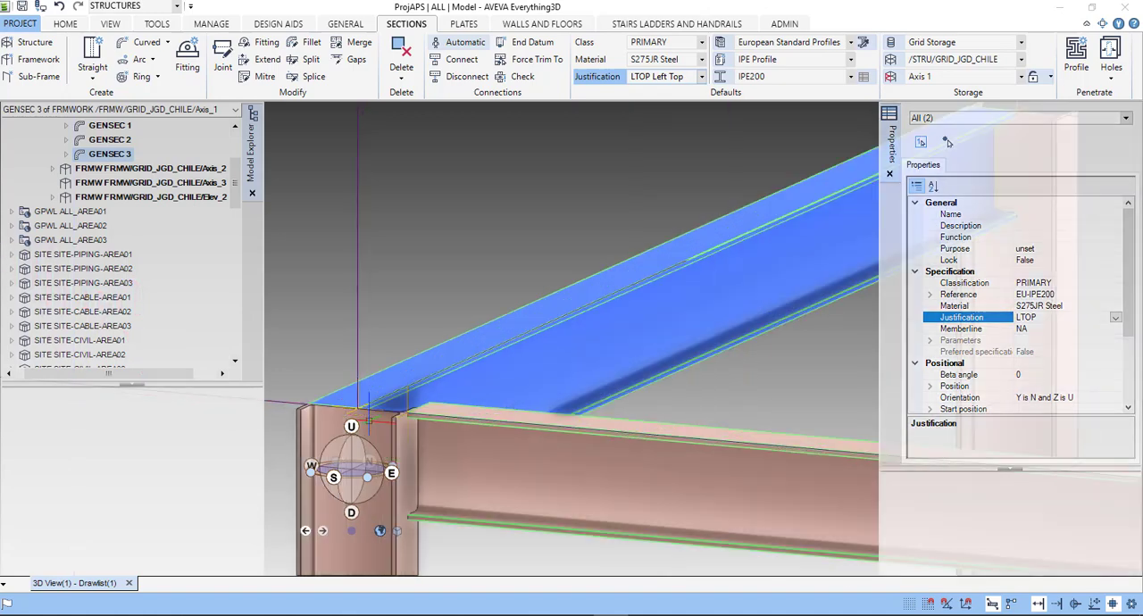
{"action": "scroll", "coordinate": [370, 427], "scroll_direction": "down", "scroll_amount": 5}
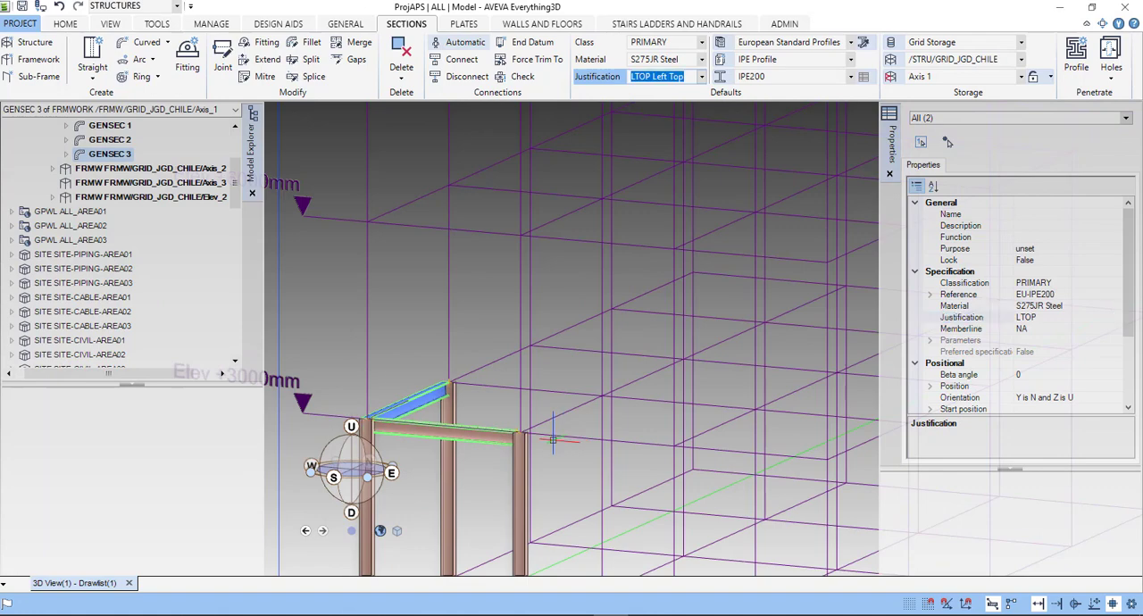
{"action": "middle_click_drag", "start_coordinate": [554, 439], "coordinate": [518, 488]}
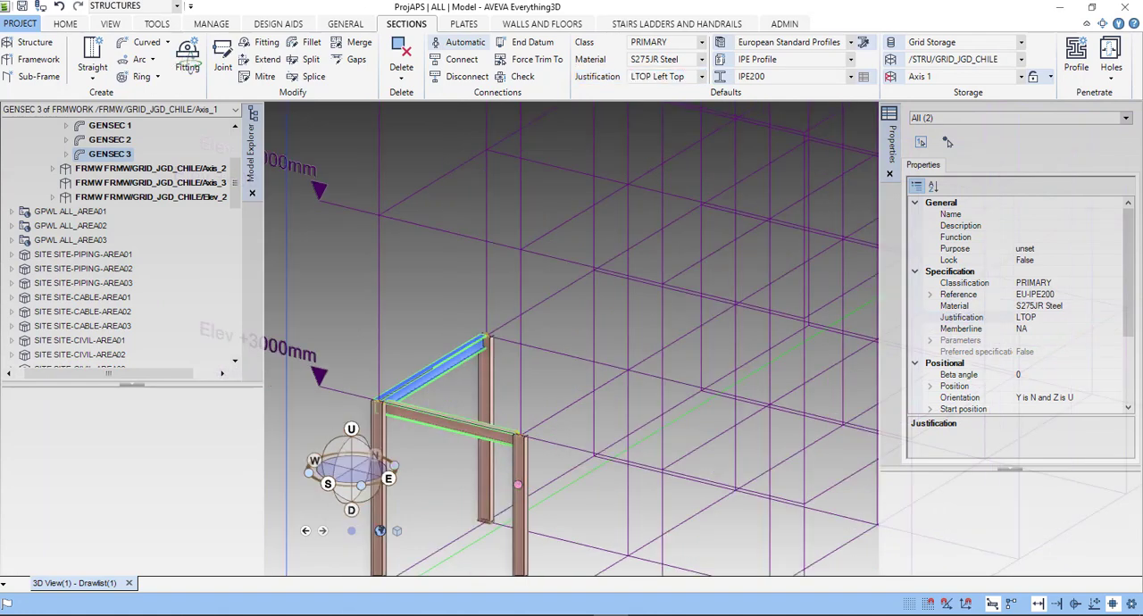
{"action": "left_click", "coordinate": [188, 65]}
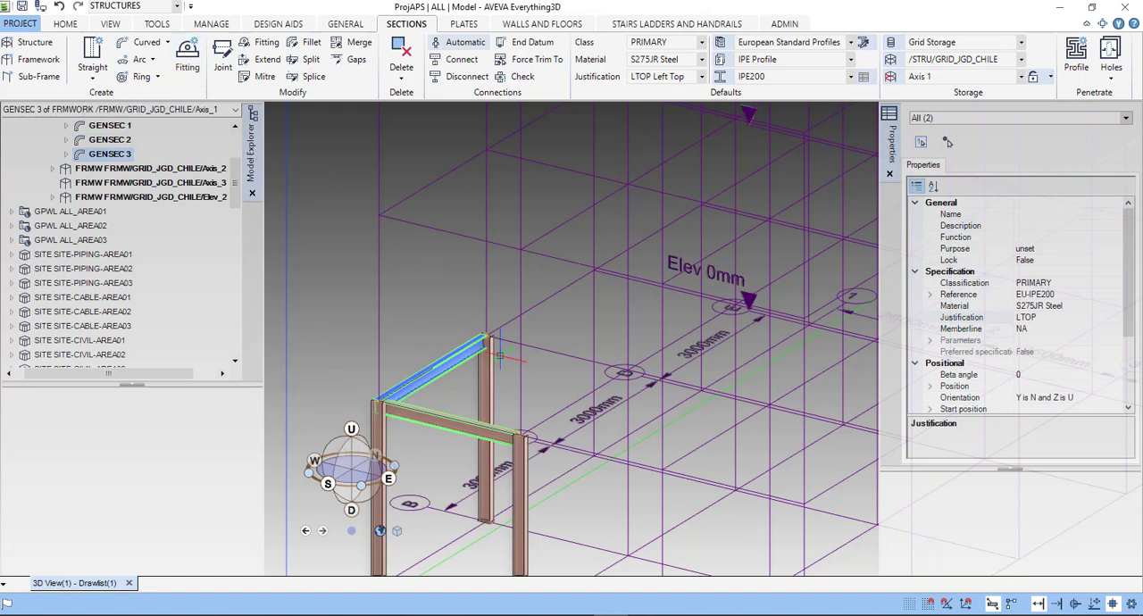
{"action": "middle_click_drag", "start_coordinate": [582, 413], "coordinate": [553, 403]}
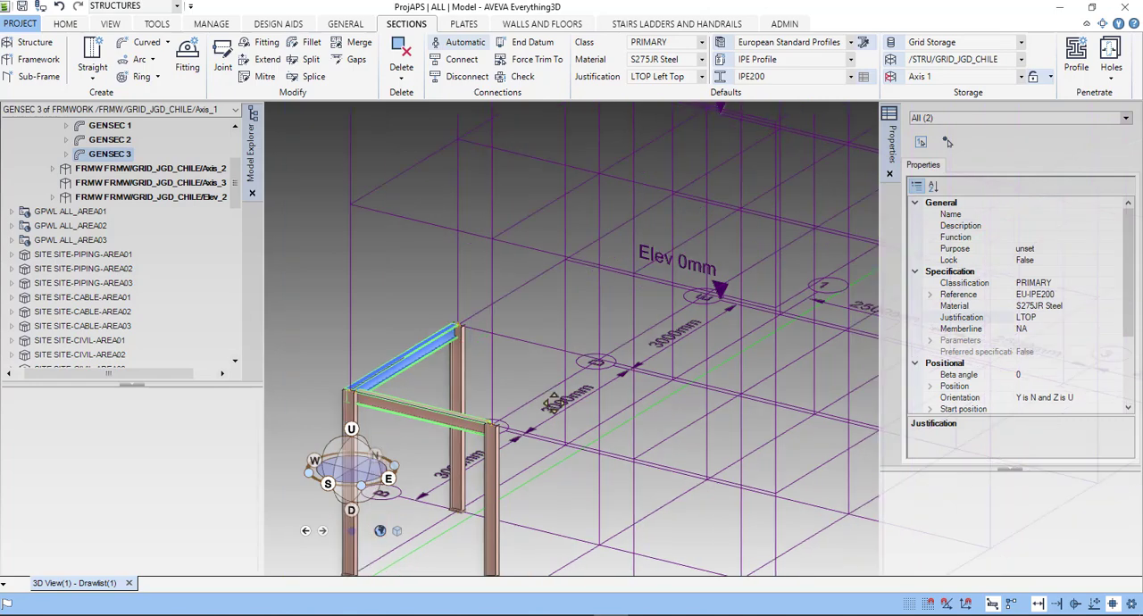
{"action": "scroll", "coordinate": [554, 402], "scroll_direction": "down", "scroll_amount": 5}
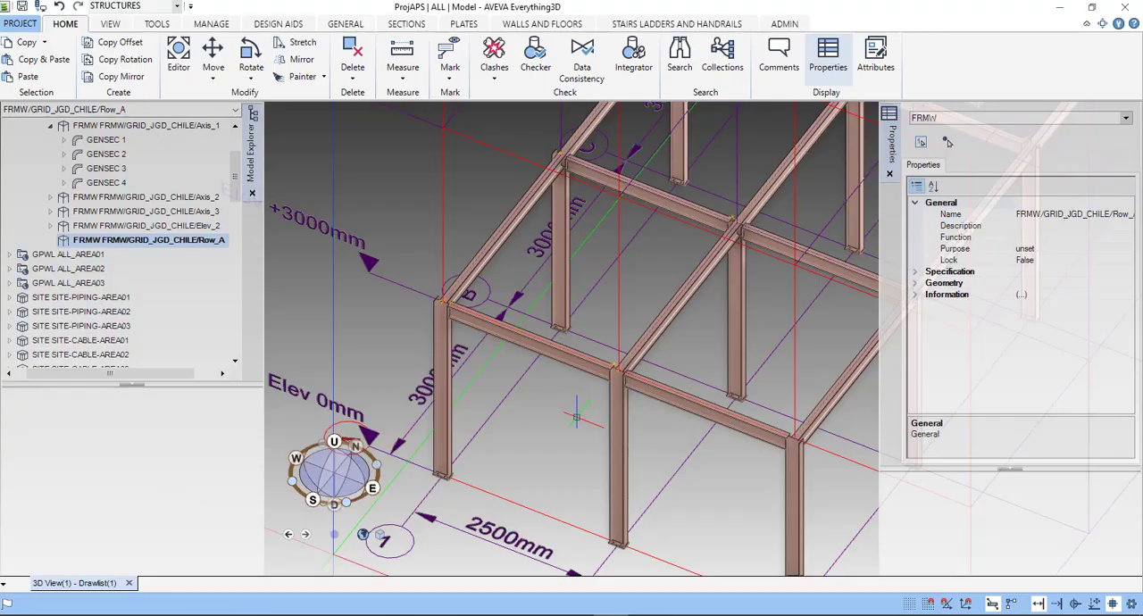
- Switch to a plan view looking down and examine the column and beam connection at grid intersection A-1
{"action": "scroll", "coordinate": [576, 418], "scroll_direction": "down", "scroll_amount": 3}
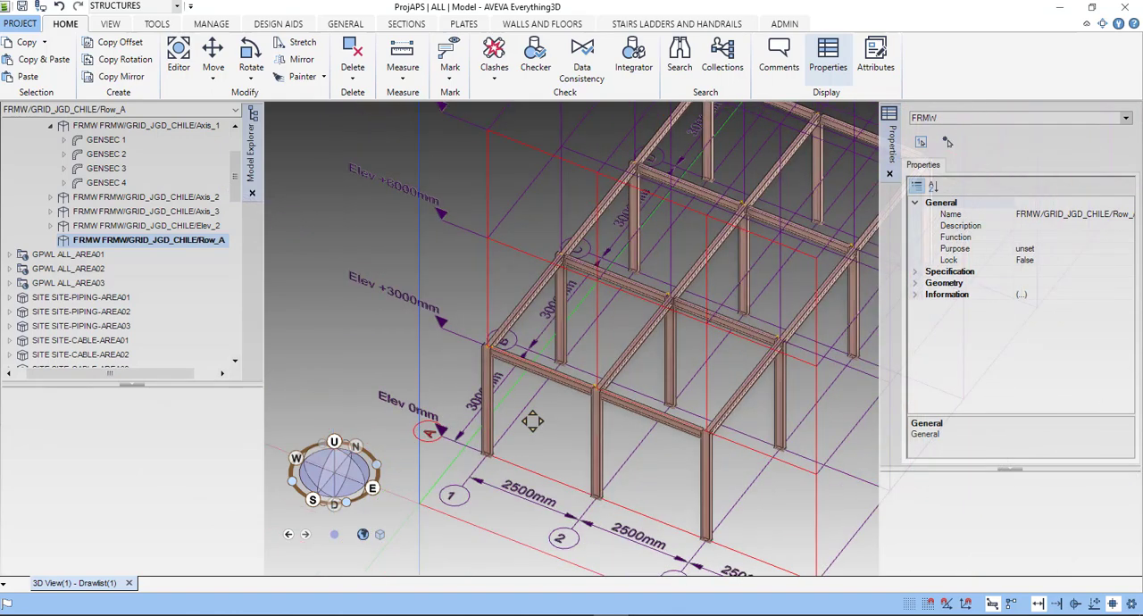
{"action": "scroll", "coordinate": [534, 421], "scroll_direction": "down", "scroll_amount": 5}
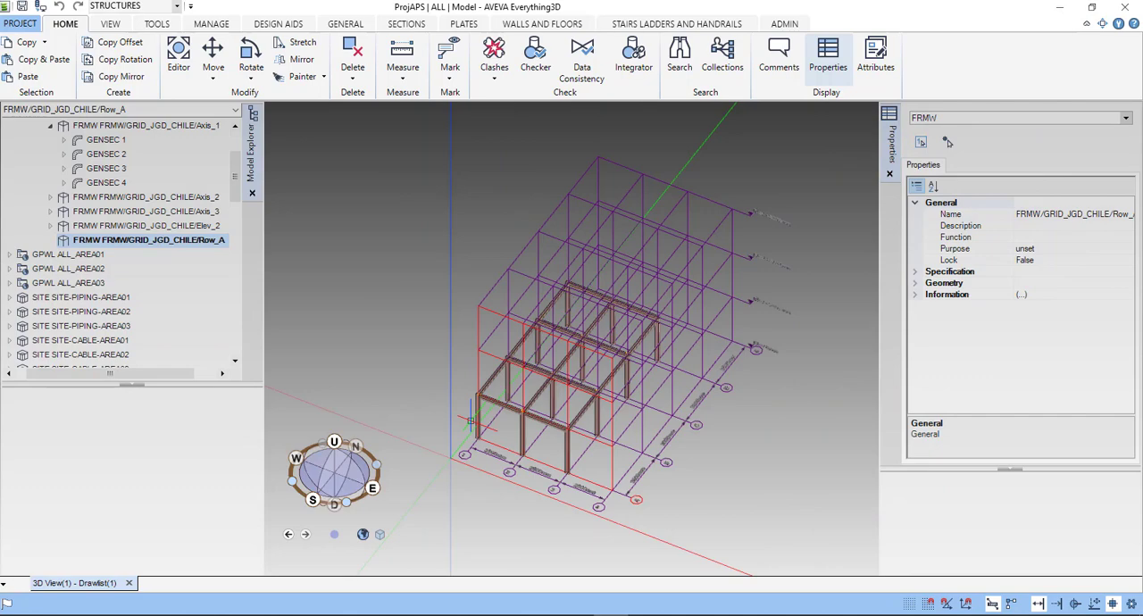
{"action": "scroll", "coordinate": [471, 420], "scroll_direction": "up", "scroll_amount": 5}
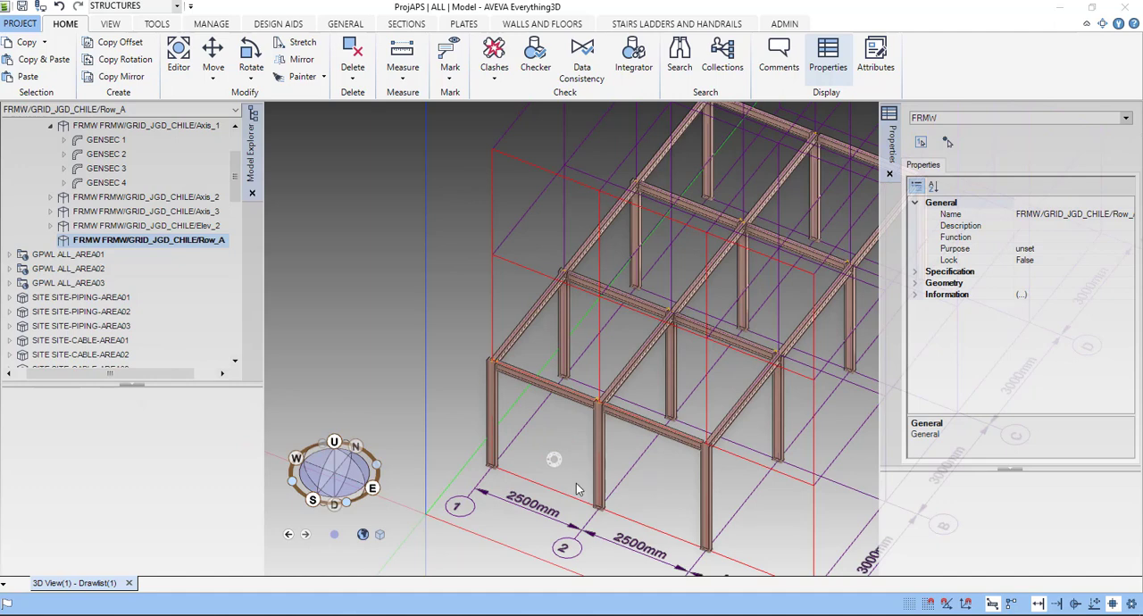
{"action": "right_click", "coordinate": [554, 460]}
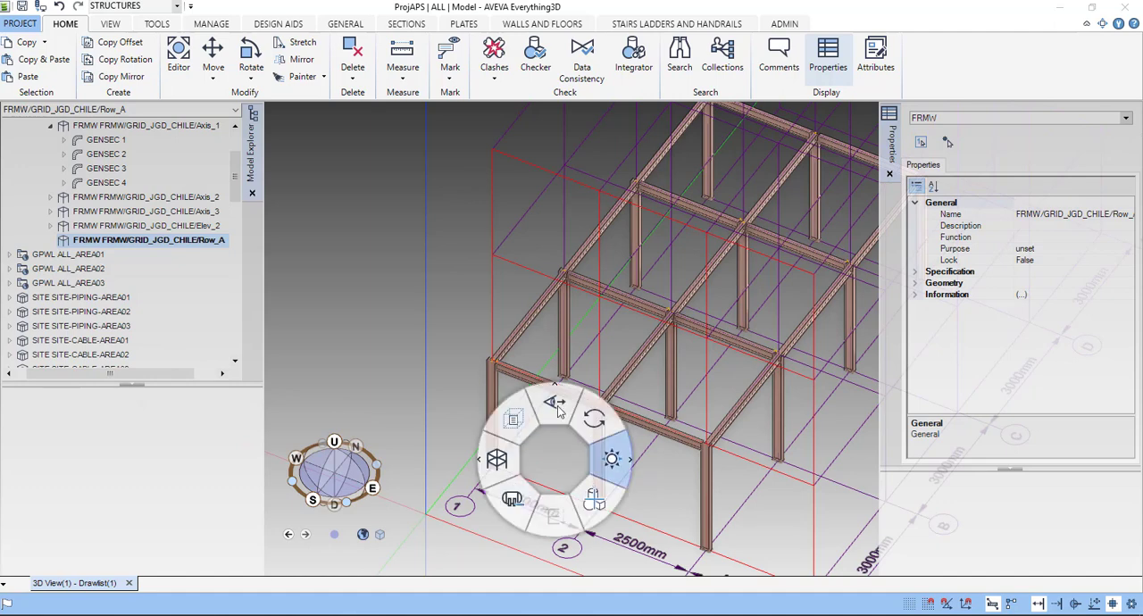
{"action": "left_click", "coordinate": [554, 460]}
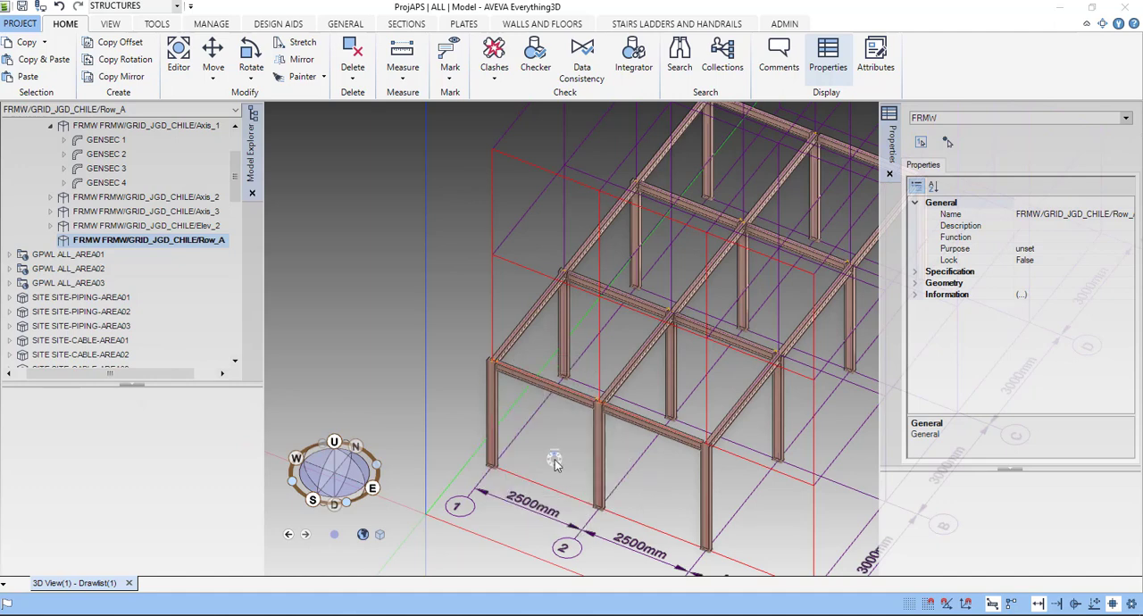
{"action": "right_click", "coordinate": [554, 461]}
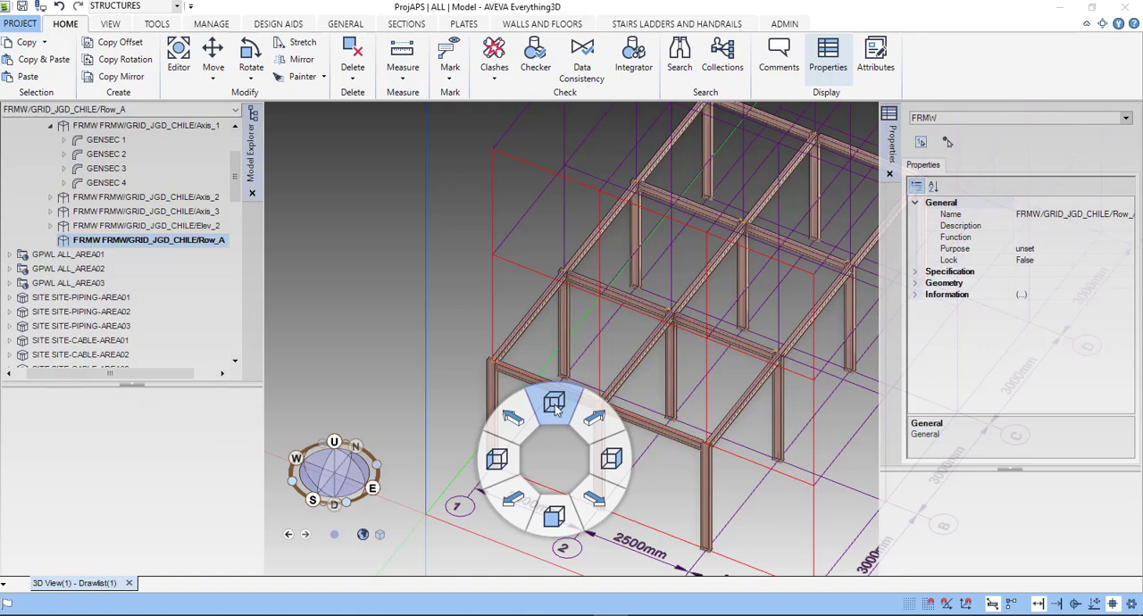
{"action": "left_click", "coordinate": [554, 404]}
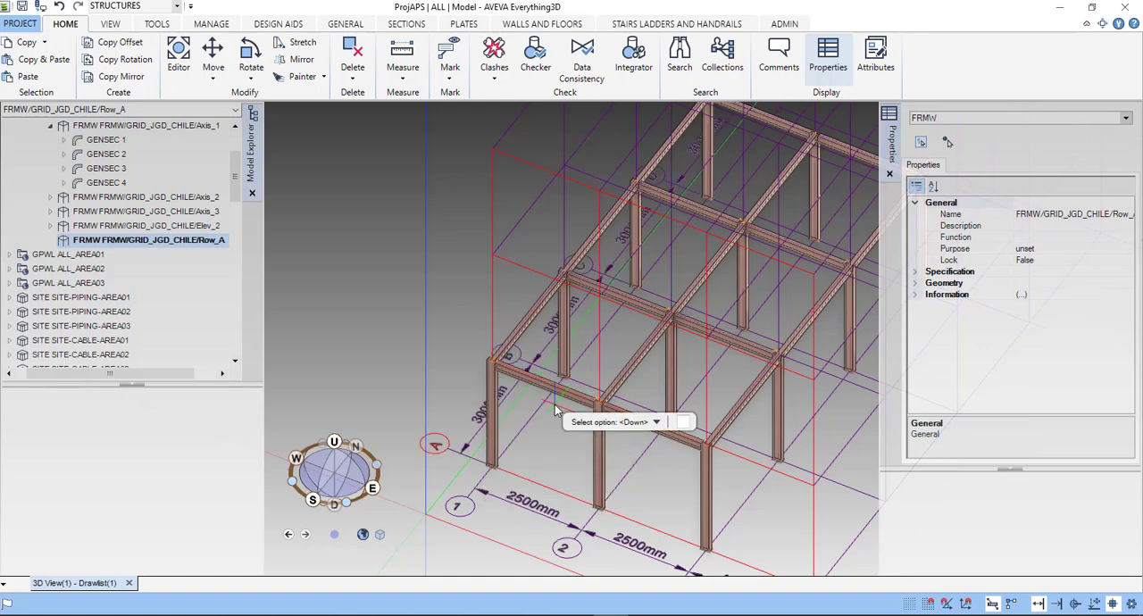
{"action": "key", "text": "Escape"}
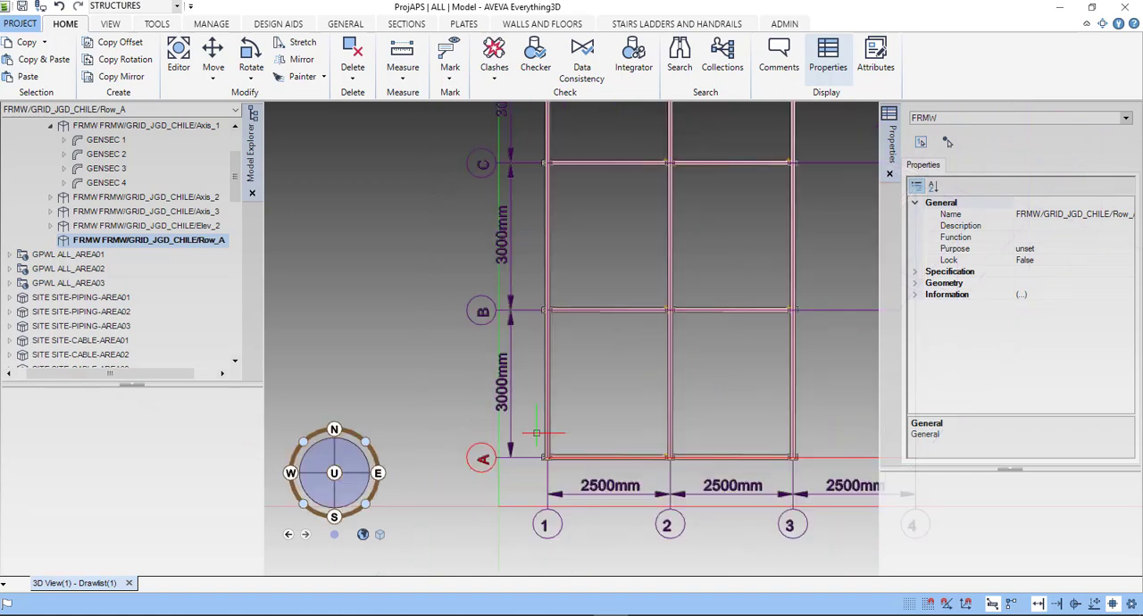
{"action": "scroll", "coordinate": [536, 433], "scroll_direction": "up", "scroll_amount": 10}
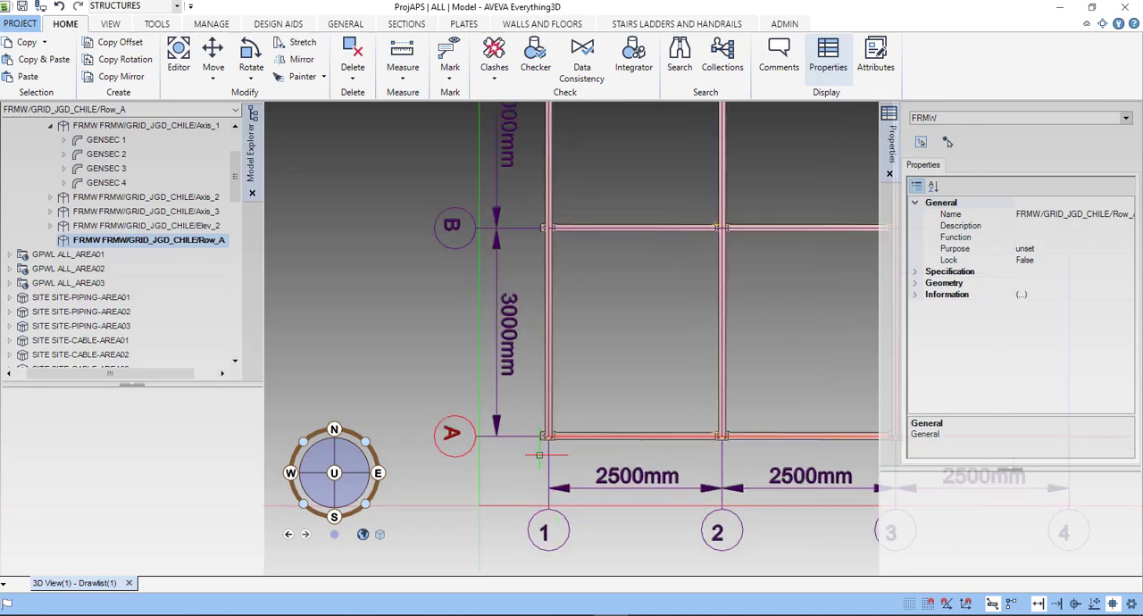
{"action": "scroll", "coordinate": [608, 405], "scroll_direction": "up", "scroll_amount": 3}
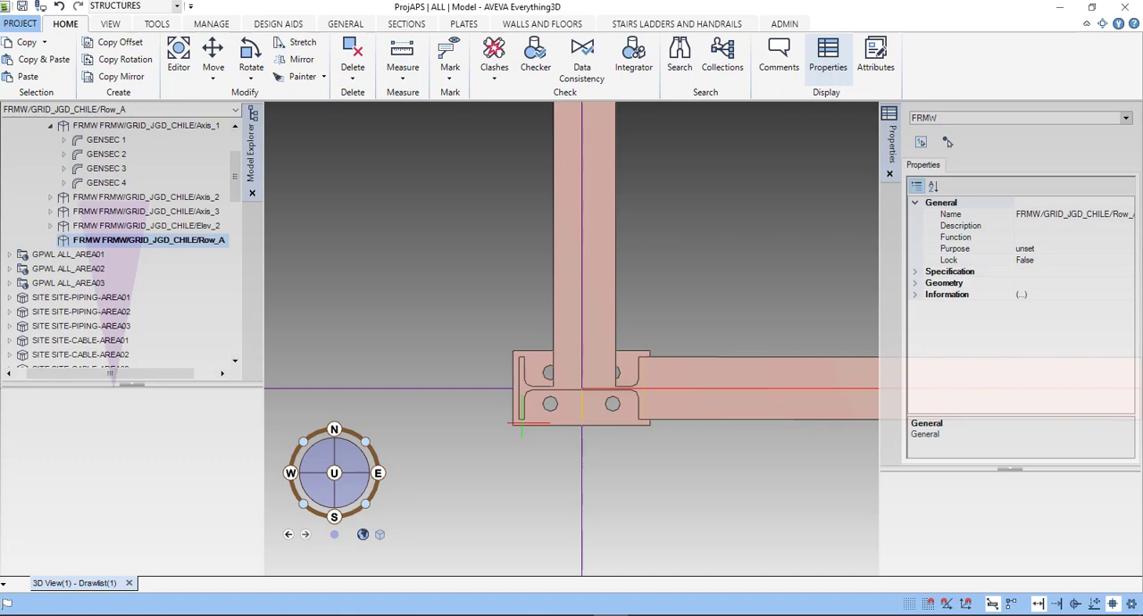
- Select the column at grid intersection A-1 and review the class options available in the plate defaults
{"action": "left_click", "coordinate": [522, 424]}
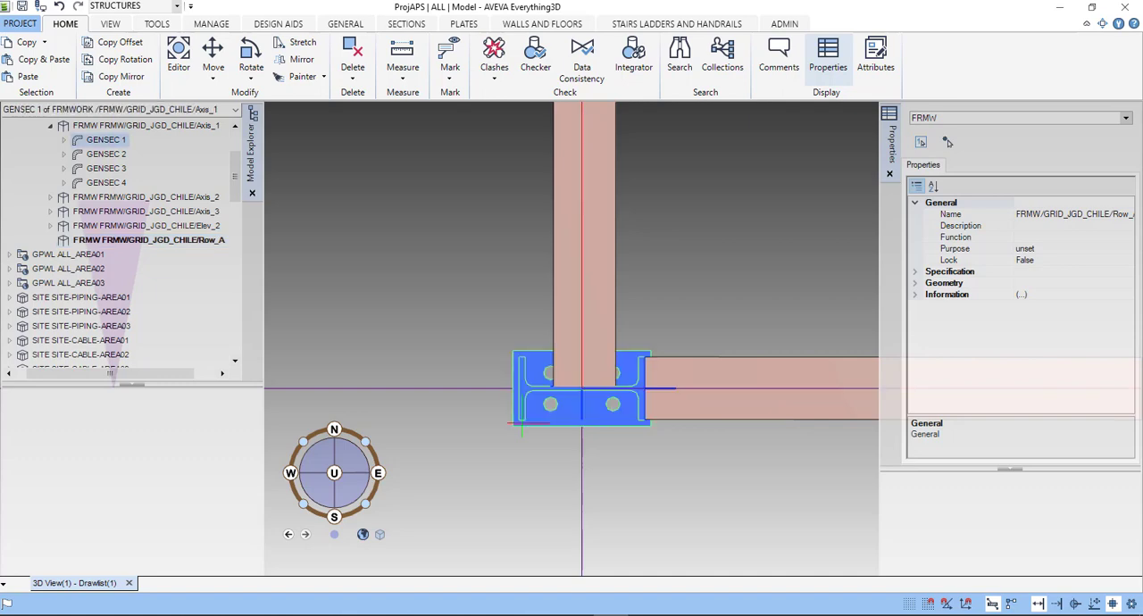
{"action": "left_click", "coordinate": [465, 25]}
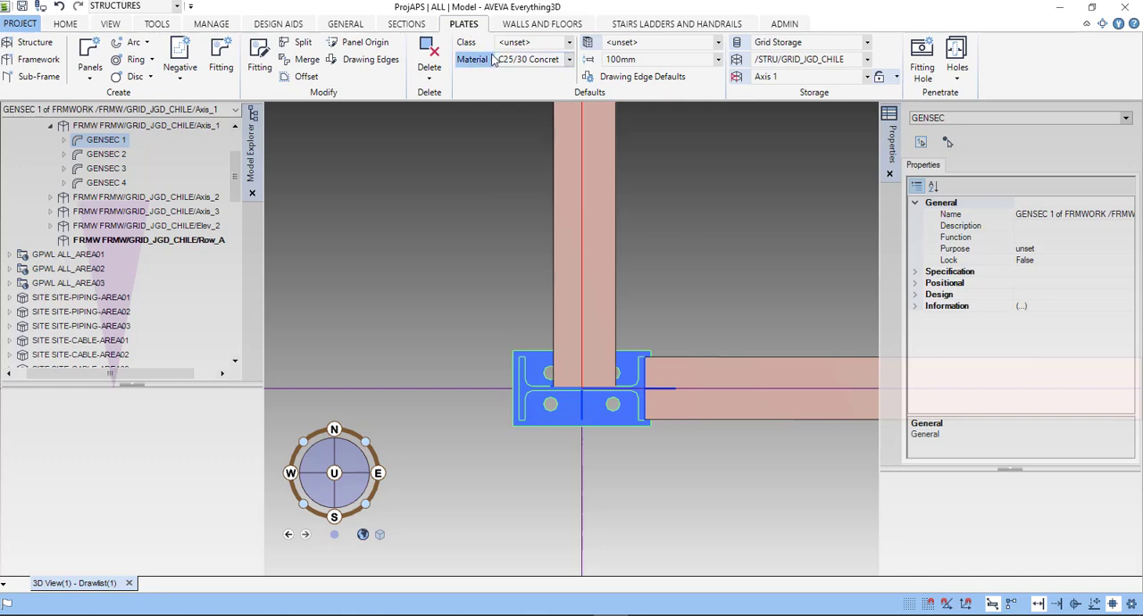
{"action": "left_click", "coordinate": [569, 43]}
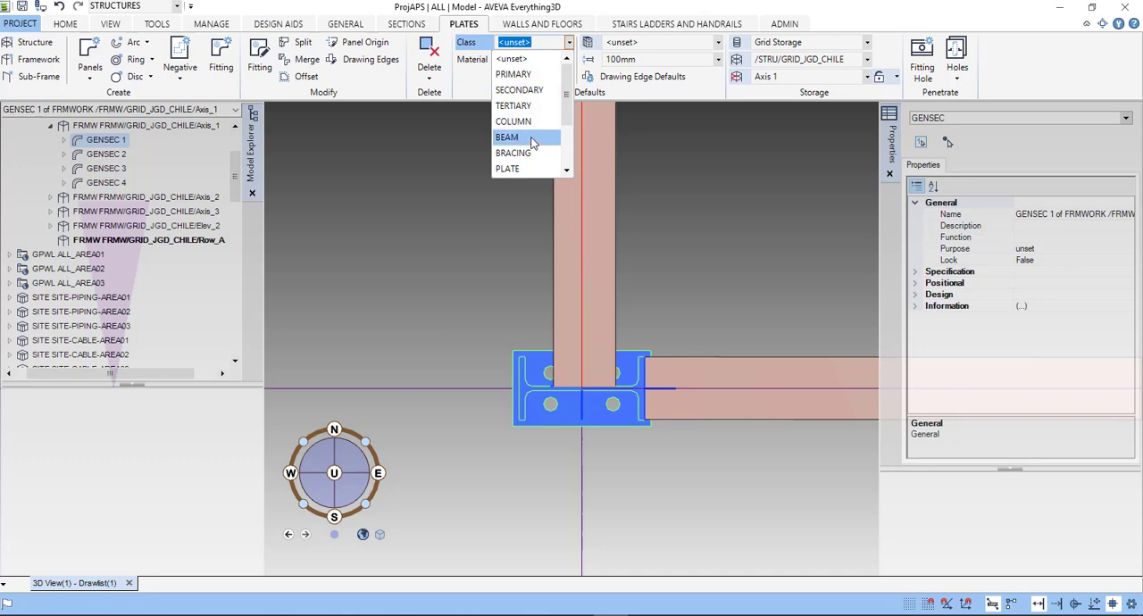
{"action": "scroll", "coordinate": [534, 139], "scroll_direction": "down", "scroll_amount": 2}
{"action": "scroll", "coordinate": [533, 164], "scroll_direction": "down", "scroll_amount": 3}
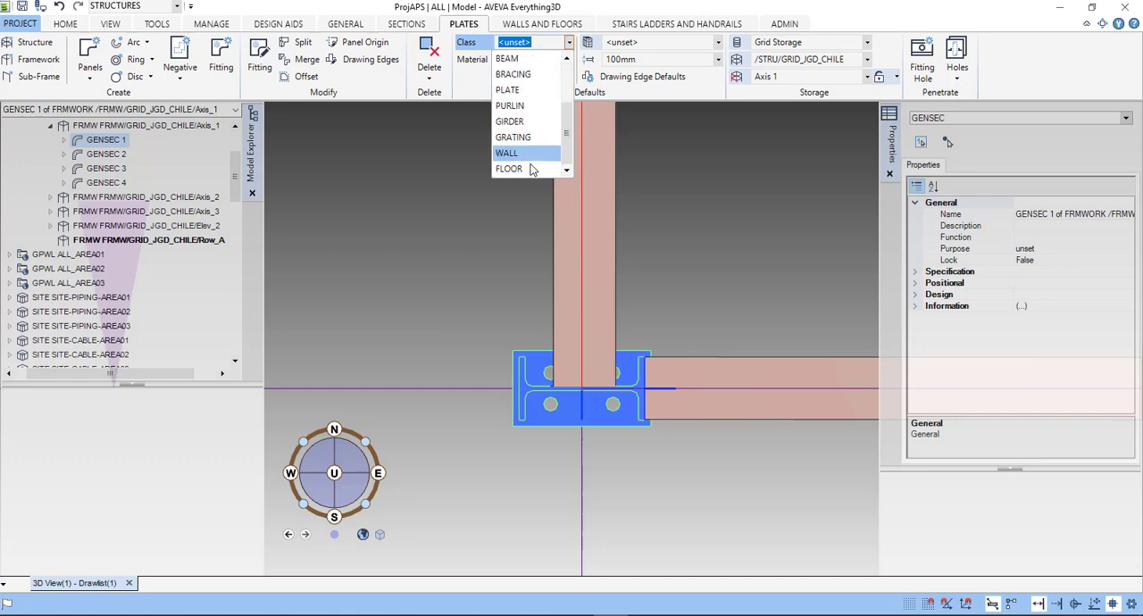
{"action": "left_click", "coordinate": [479, 80]}
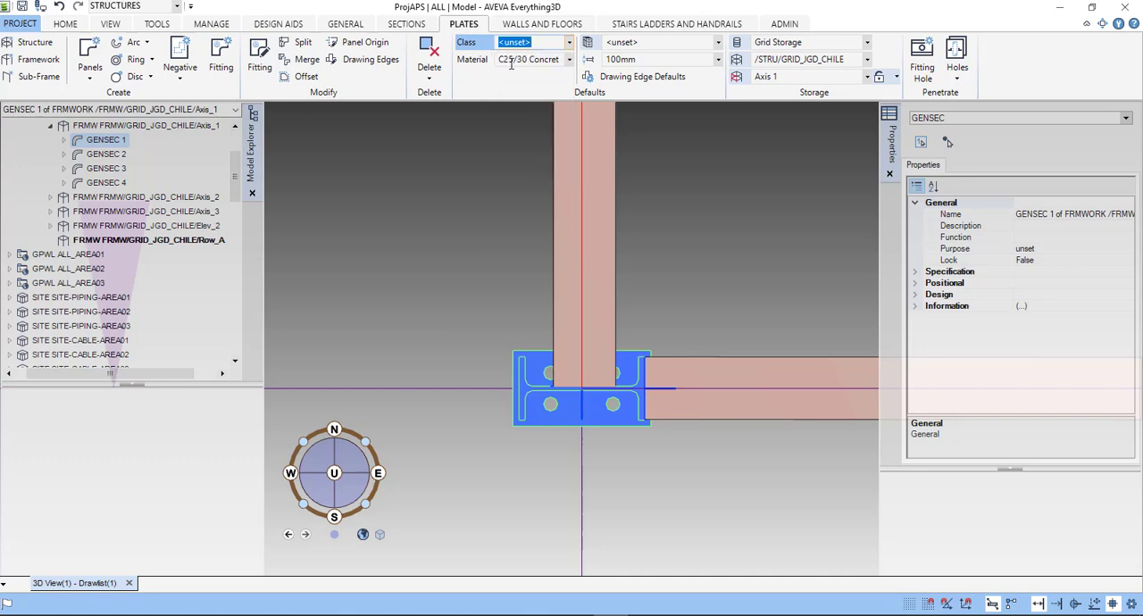
- Browse the material options for the plate defaults, keeping C25/30 Concrete as the material
{"action": "left_click", "coordinate": [569, 59]}
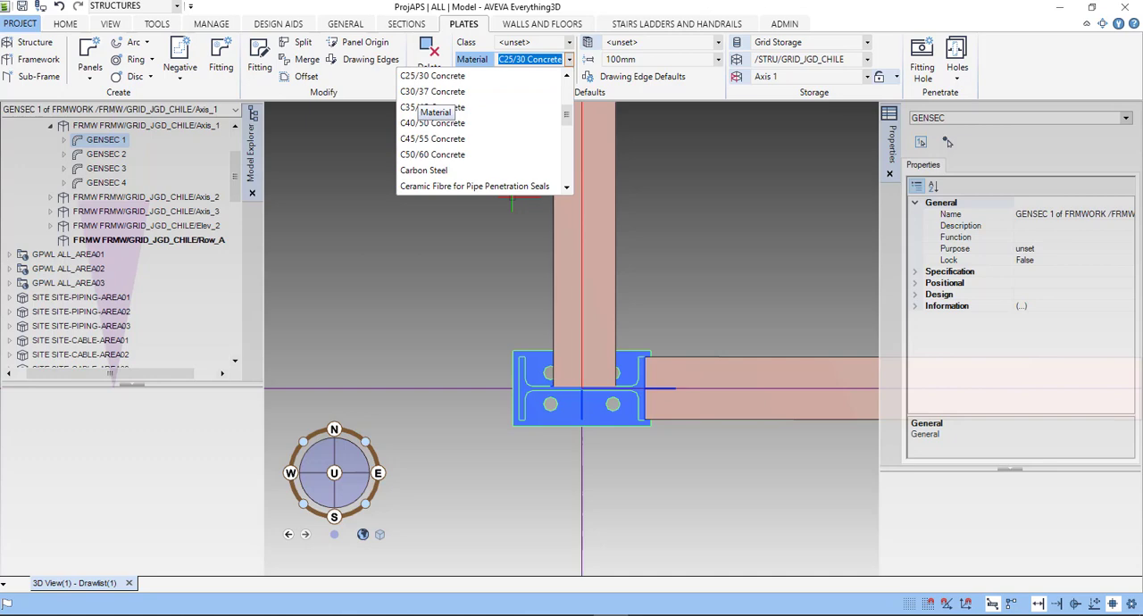
{"action": "scroll", "coordinate": [451, 129], "scroll_direction": "up", "scroll_amount": 2}
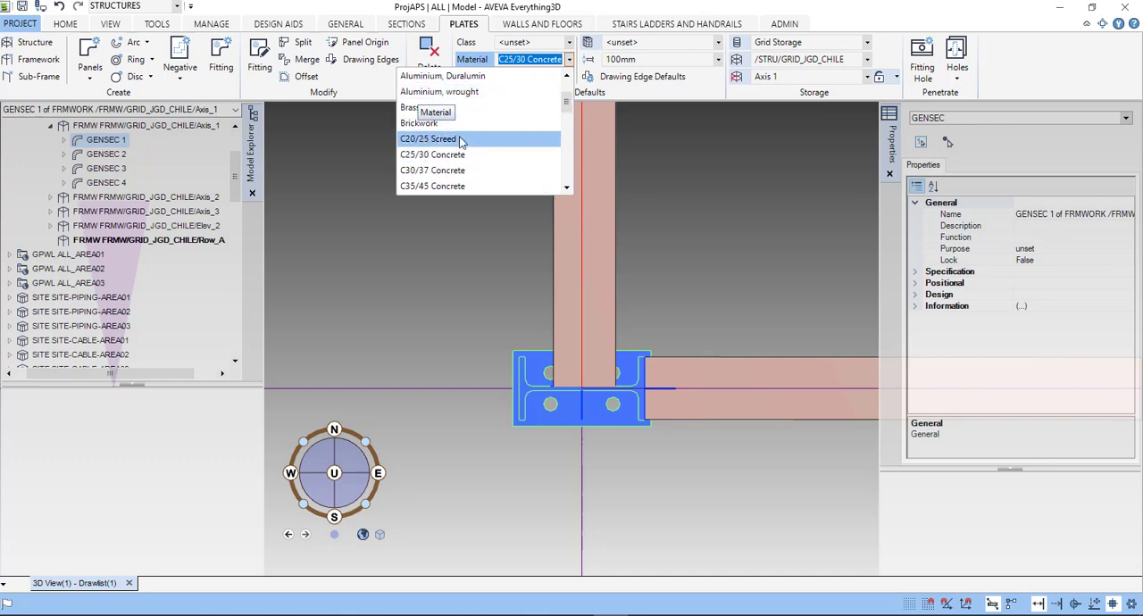
{"action": "scroll", "coordinate": [494, 126], "scroll_direction": "up", "scroll_amount": 1}
{"action": "scroll", "coordinate": [494, 126], "scroll_direction": "down", "scroll_amount": 3}
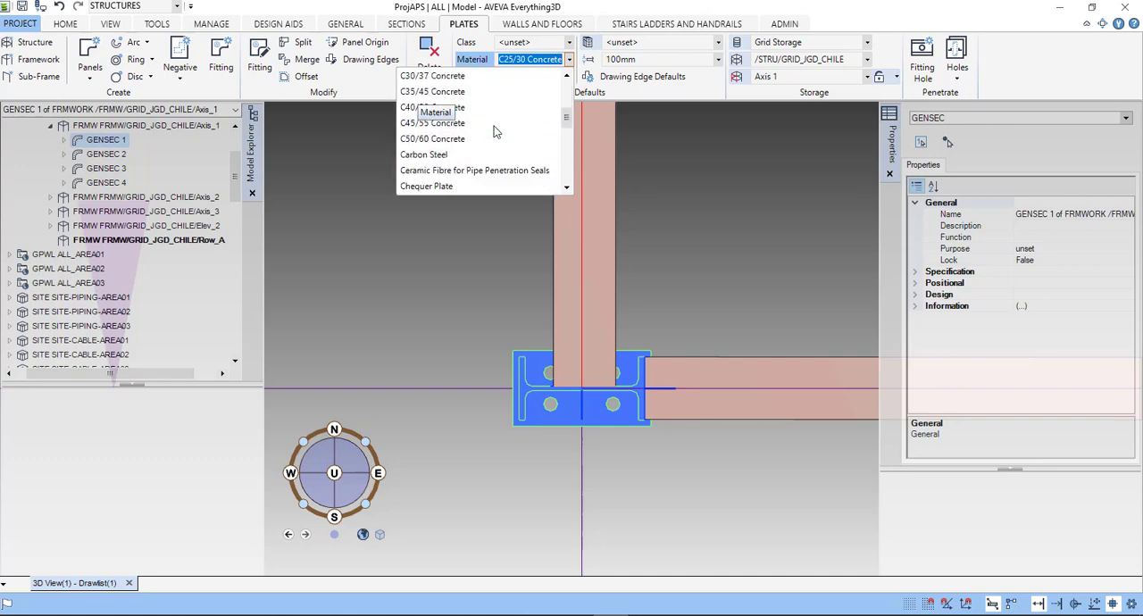
{"action": "scroll", "coordinate": [494, 126], "scroll_direction": "down", "scroll_amount": 1}
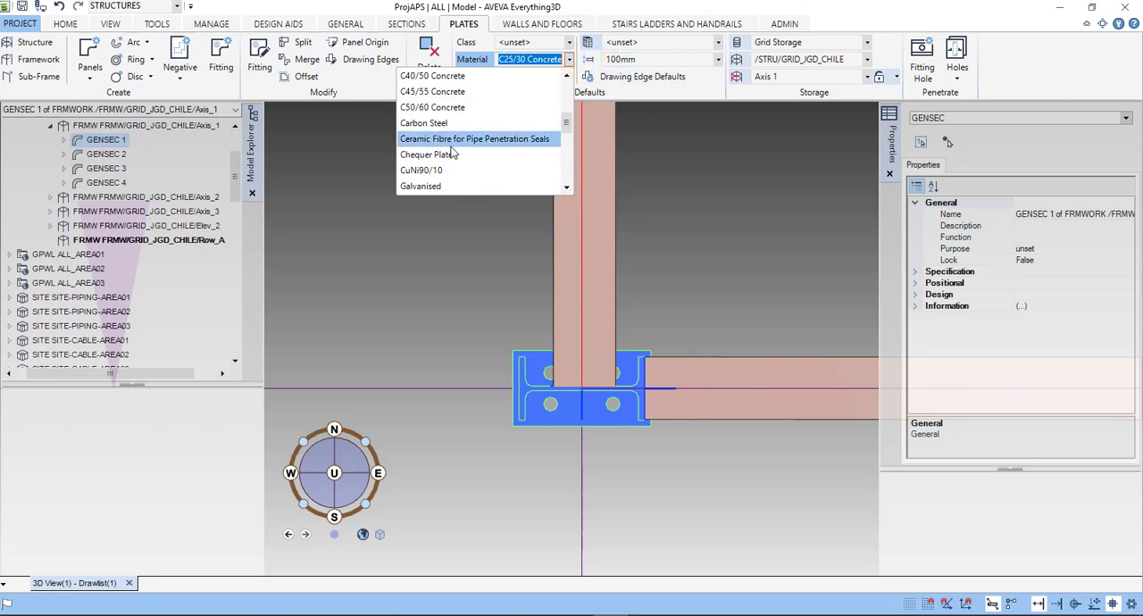
{"action": "scroll", "coordinate": [451, 157], "scroll_direction": "down", "scroll_amount": 3}
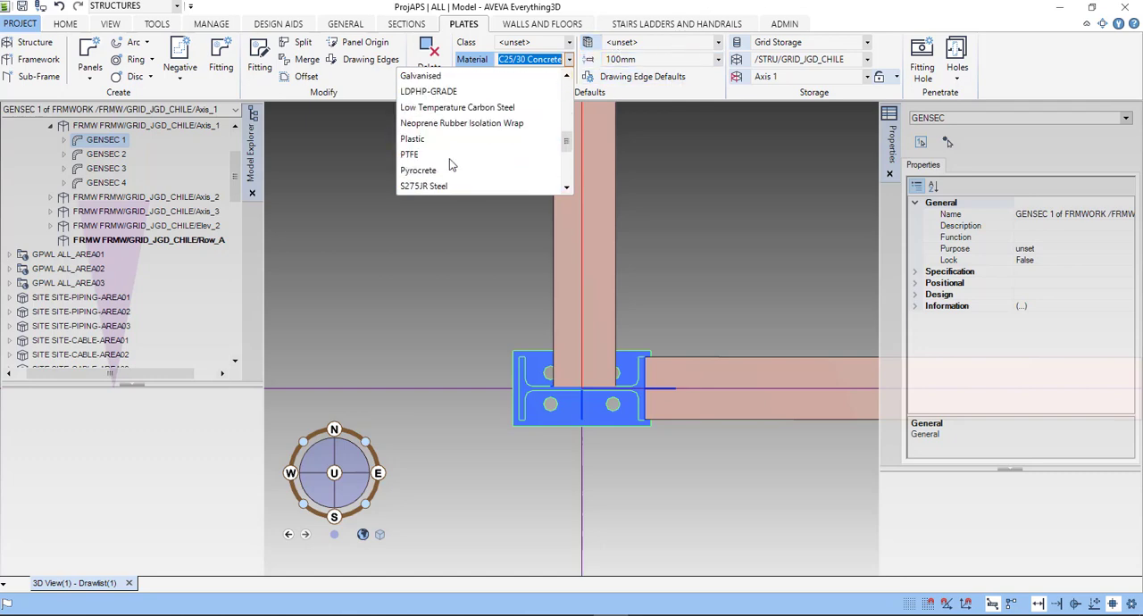
{"action": "scroll", "coordinate": [449, 157], "scroll_direction": "down", "scroll_amount": 3}
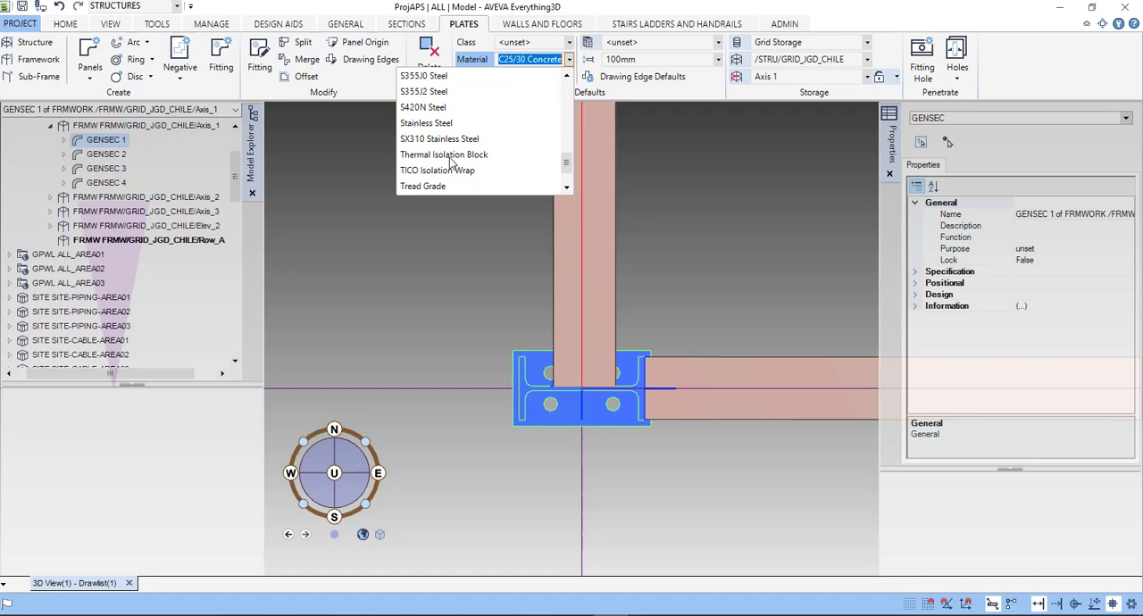
{"action": "scroll", "coordinate": [451, 162], "scroll_direction": "down", "scroll_amount": 1}
{"action": "scroll", "coordinate": [451, 162], "scroll_direction": "up", "scroll_amount": 10}
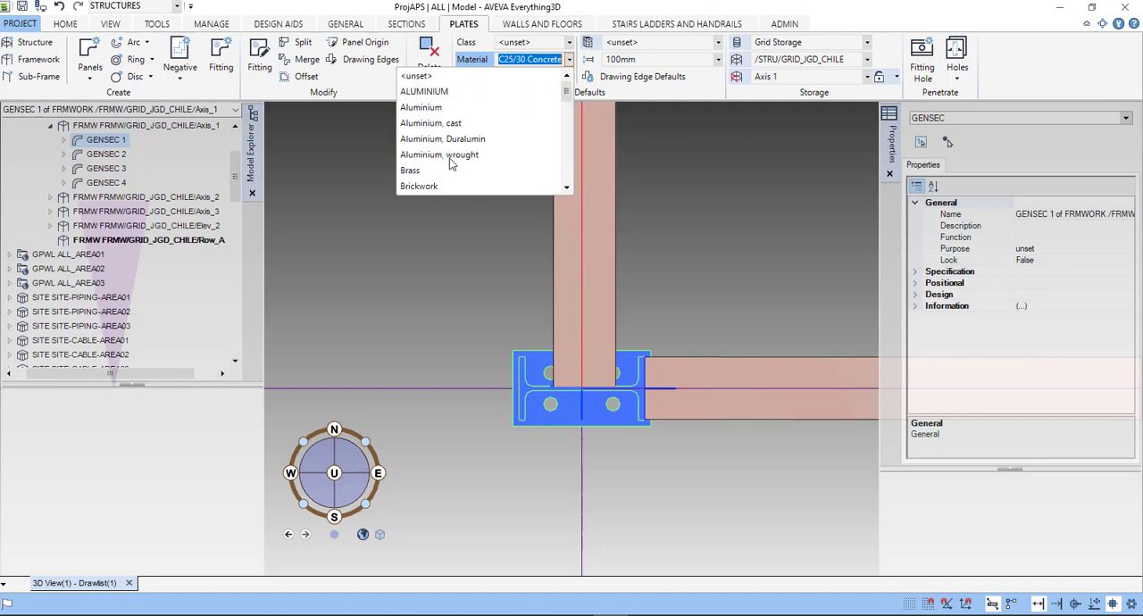
{"action": "scroll", "coordinate": [451, 161], "scroll_direction": "down", "scroll_amount": 2}
{"action": "left_click", "coordinate": [440, 140]}
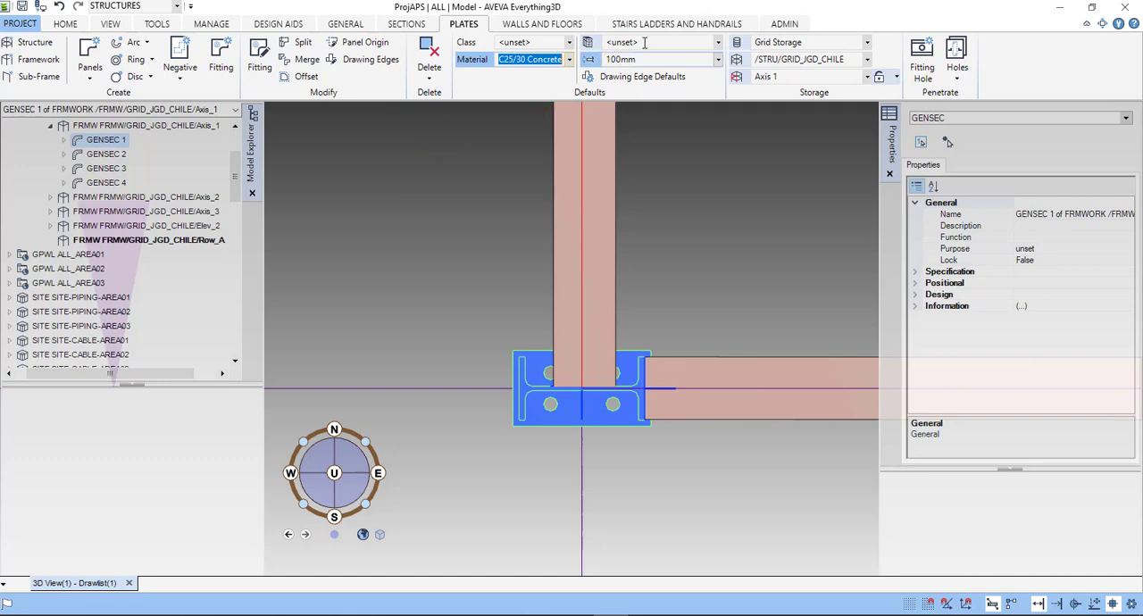
- Set the default plate thickness to 1000mm and review the available plate specification options
{"action": "left_click", "coordinate": [719, 60]}
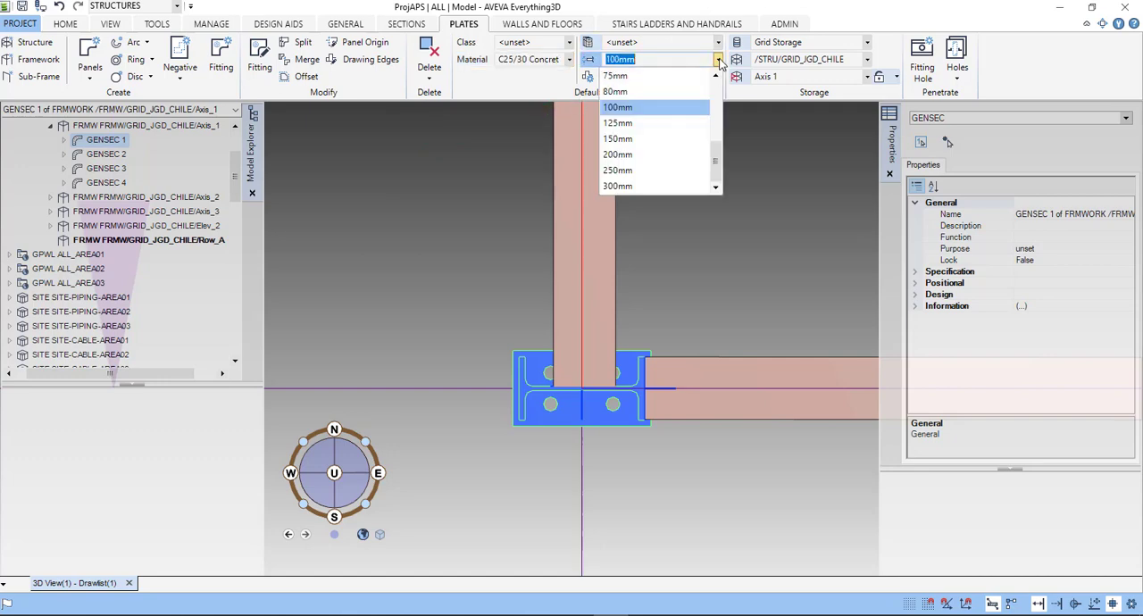
{"action": "scroll", "coordinate": [657, 125], "scroll_direction": "up", "scroll_amount": 3}
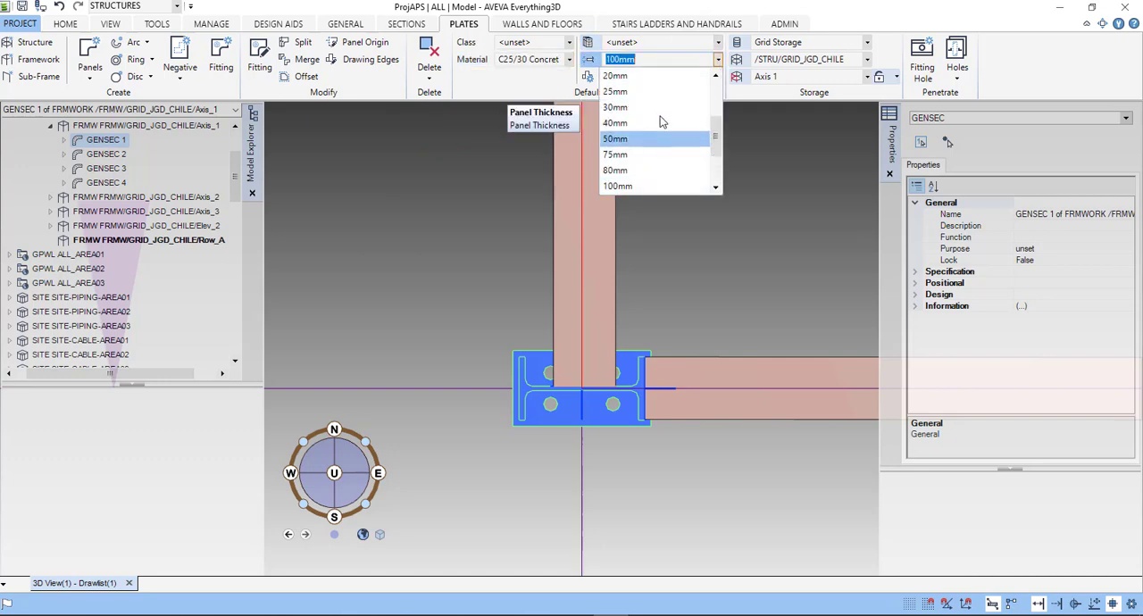
{"action": "left_click", "coordinate": [644, 59]}
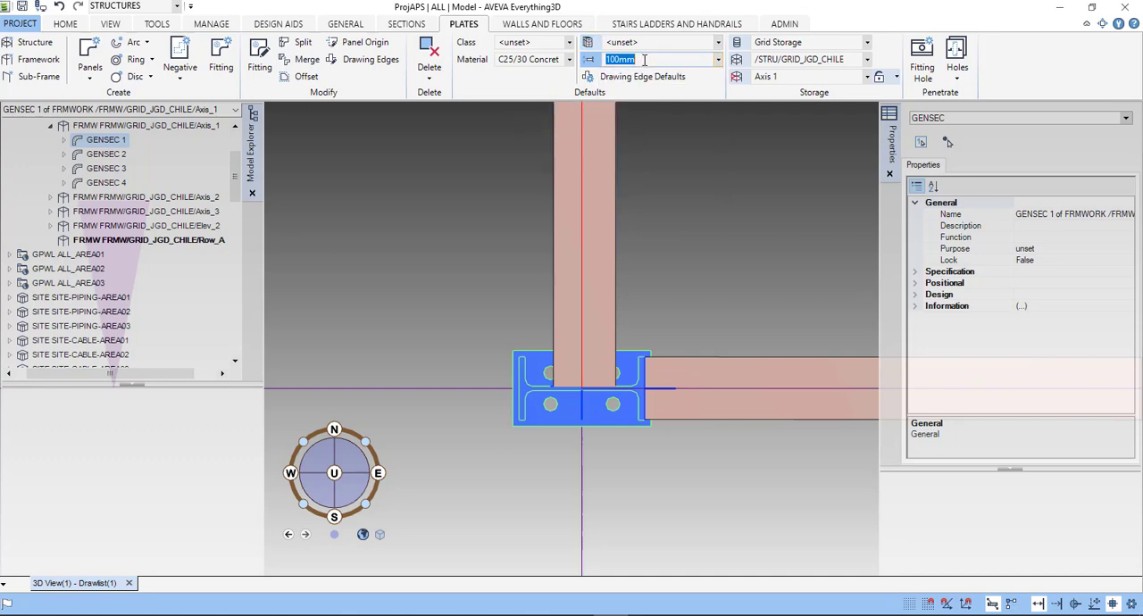
{"action": "type", "text": "1000mm"}
{"action": "left_click", "coordinate": [718, 43]}
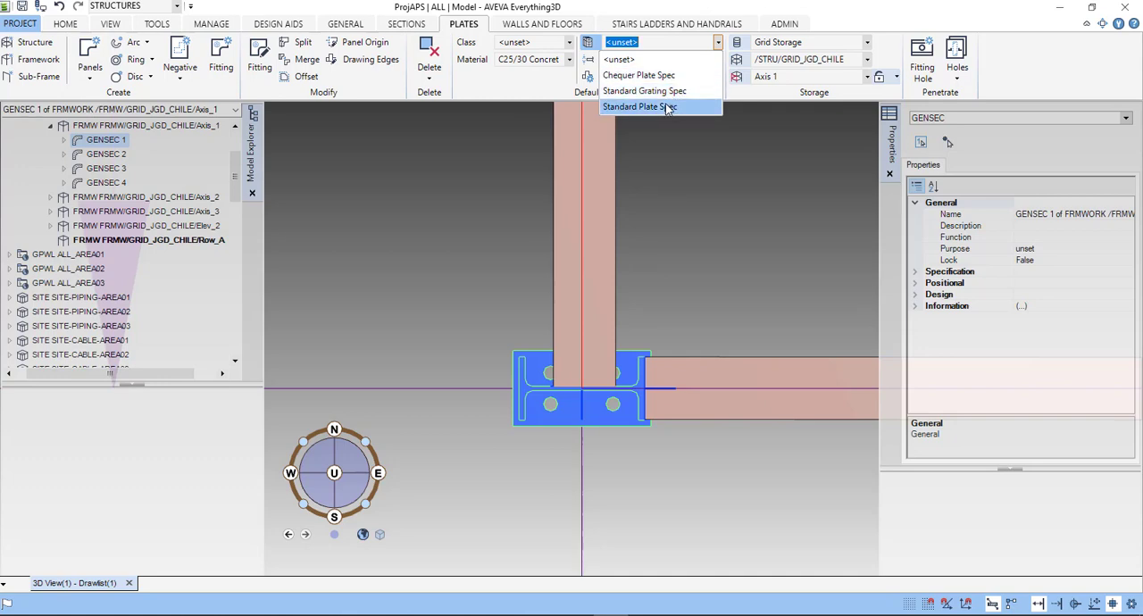
{"action": "left_click", "coordinate": [508, 84]}
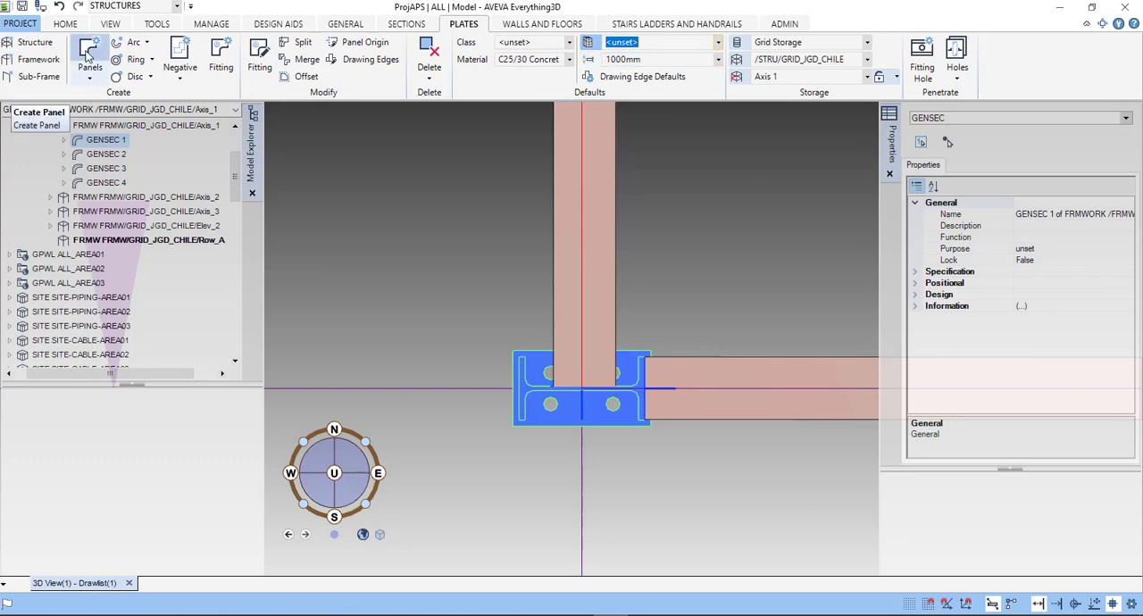
- Start creating a rectangular panel defined by two points
{"action": "left_click", "coordinate": [89, 78]}
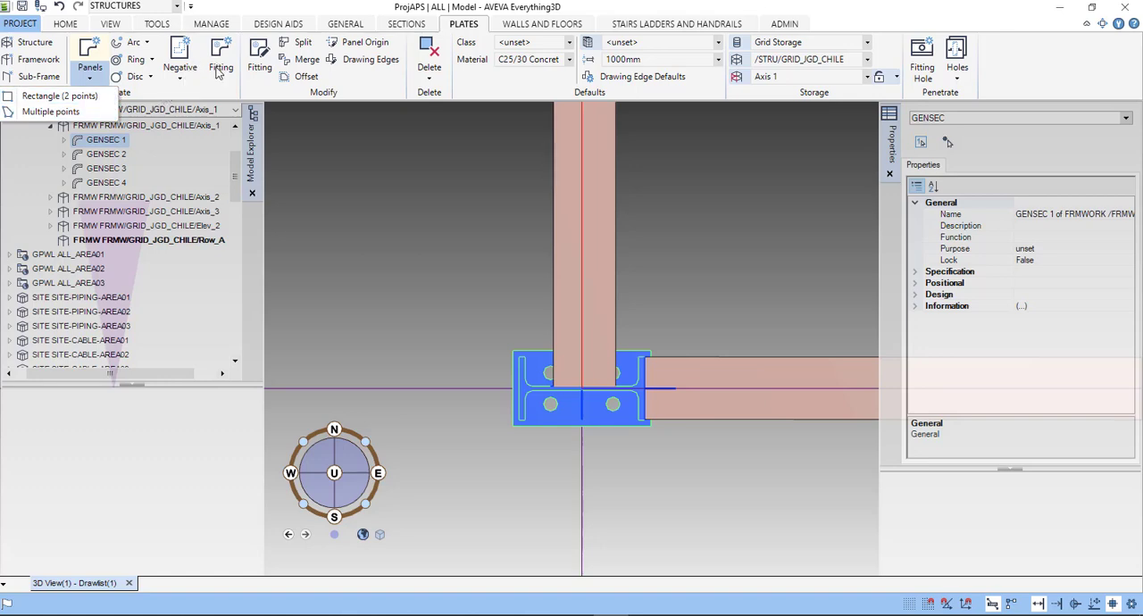
{"action": "left_click", "coordinate": [75, 98]}
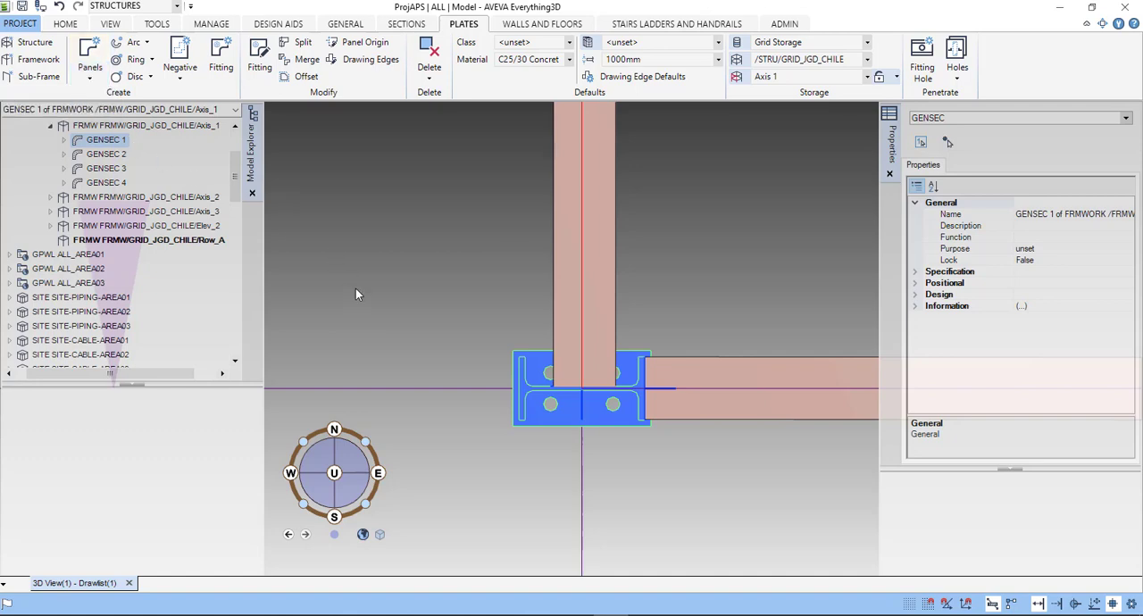
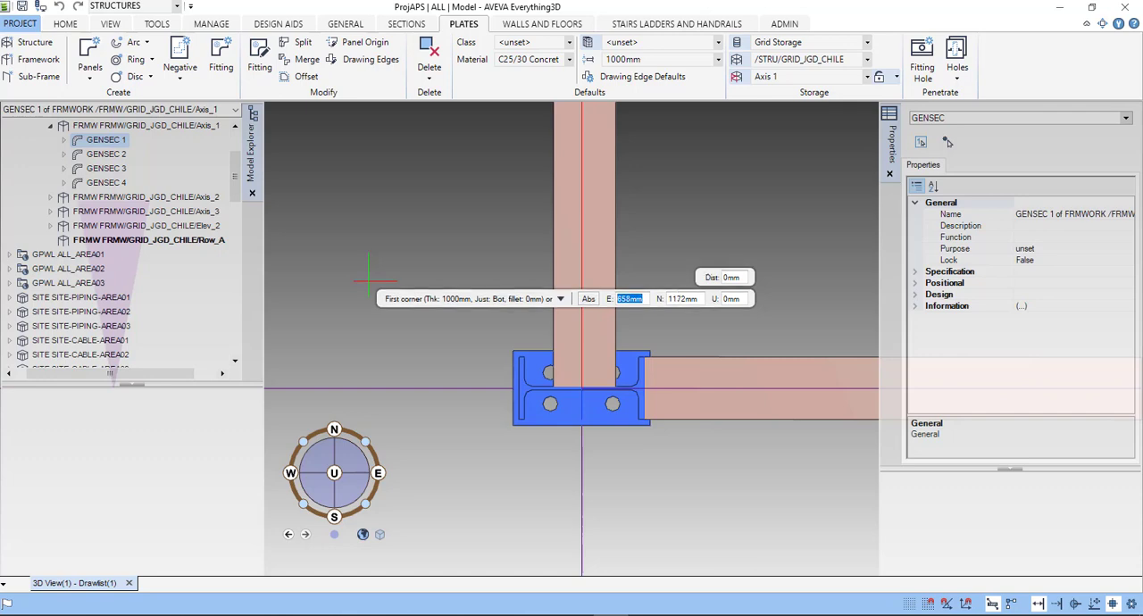
- Create the rectangular panel beside column A-1, placing its second corner 400 mm east and -400 mm north of the first
{"action": "left_click", "coordinate": [368, 279]}
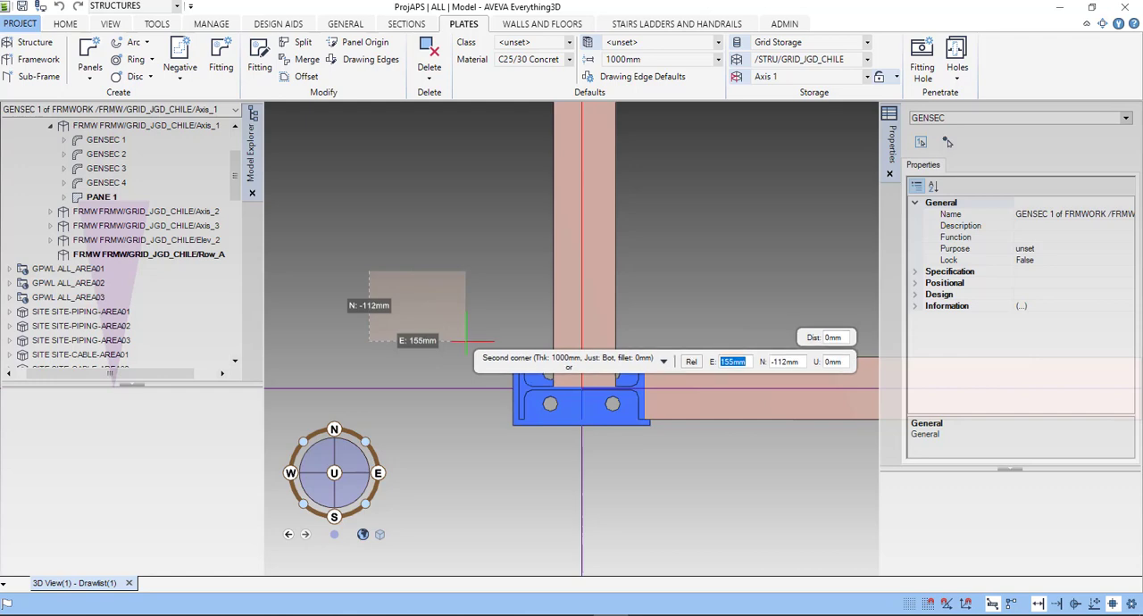
{"action": "type", "text": "400"}
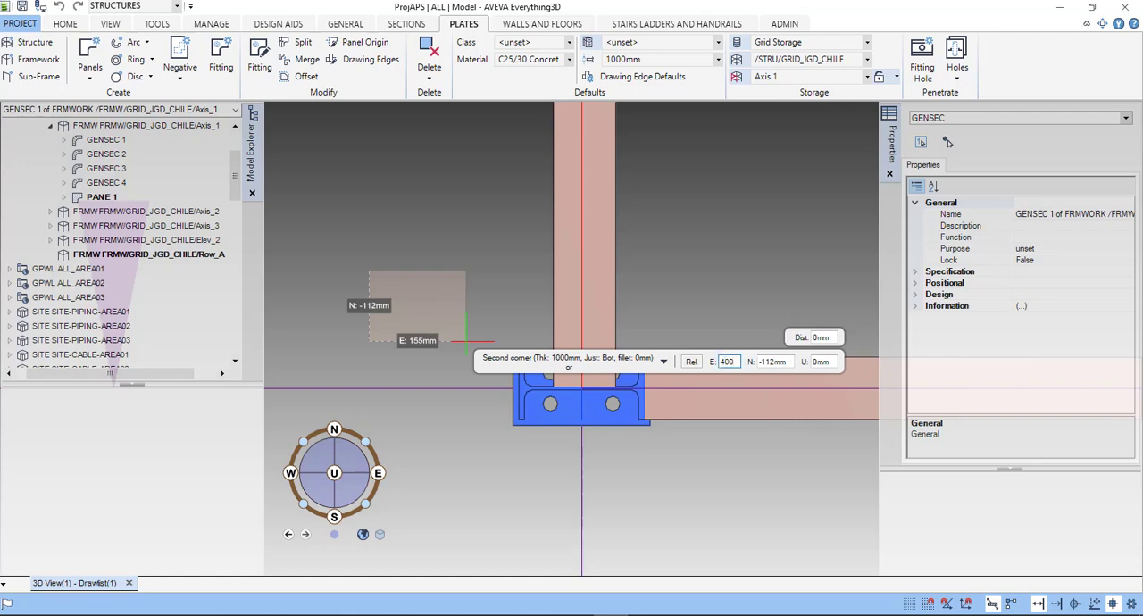
{"action": "key", "text": "Tab"}
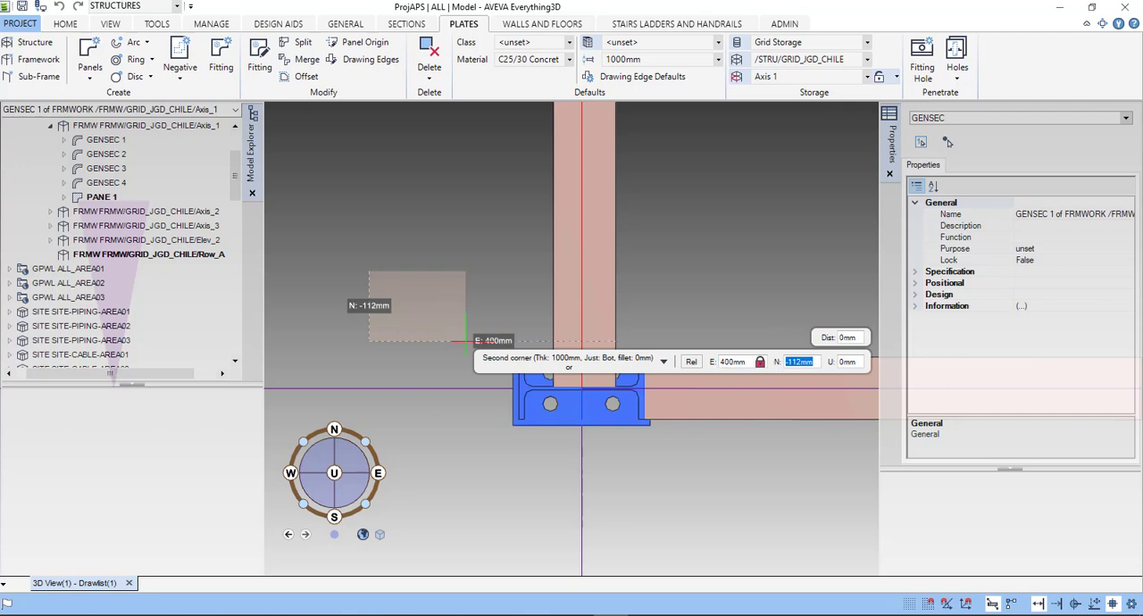
{"action": "type", "text": "-400"}
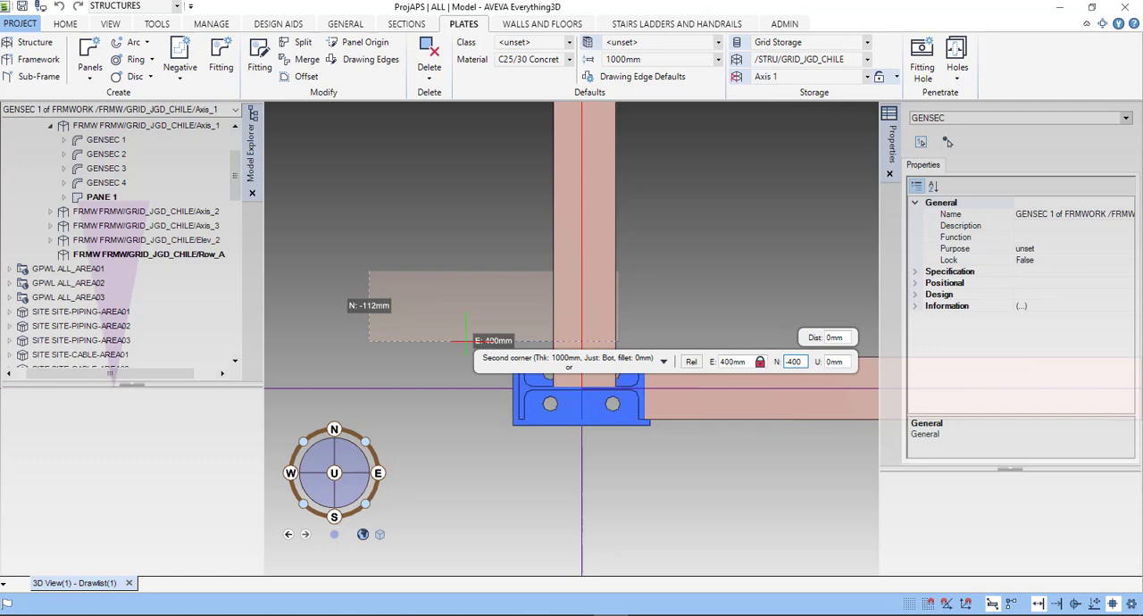
{"action": "key", "text": "Tab"}
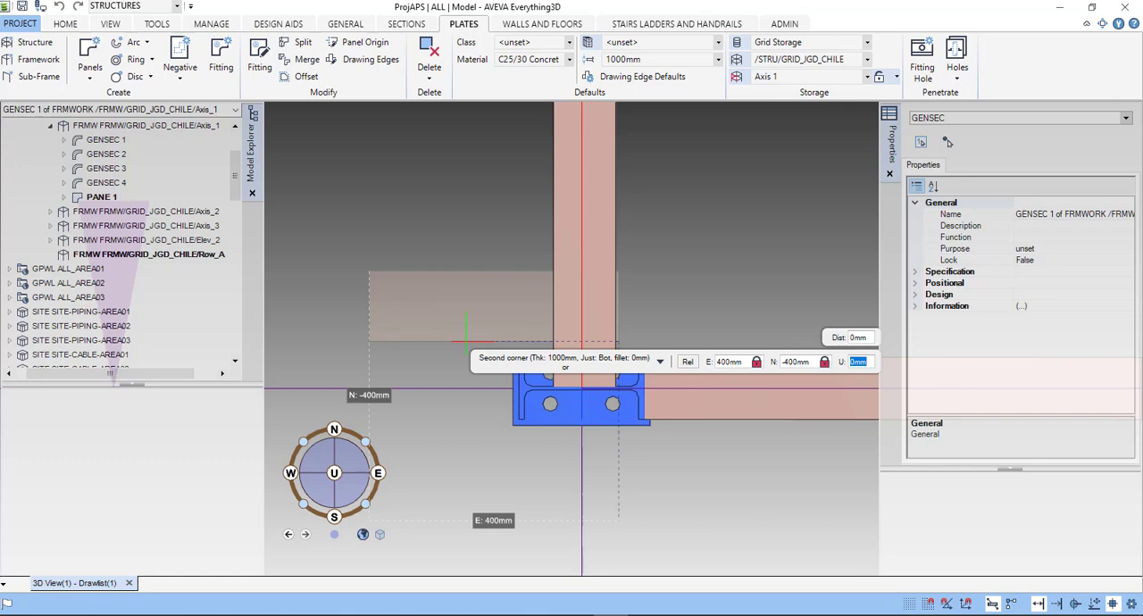
{"action": "key", "text": "Return"}
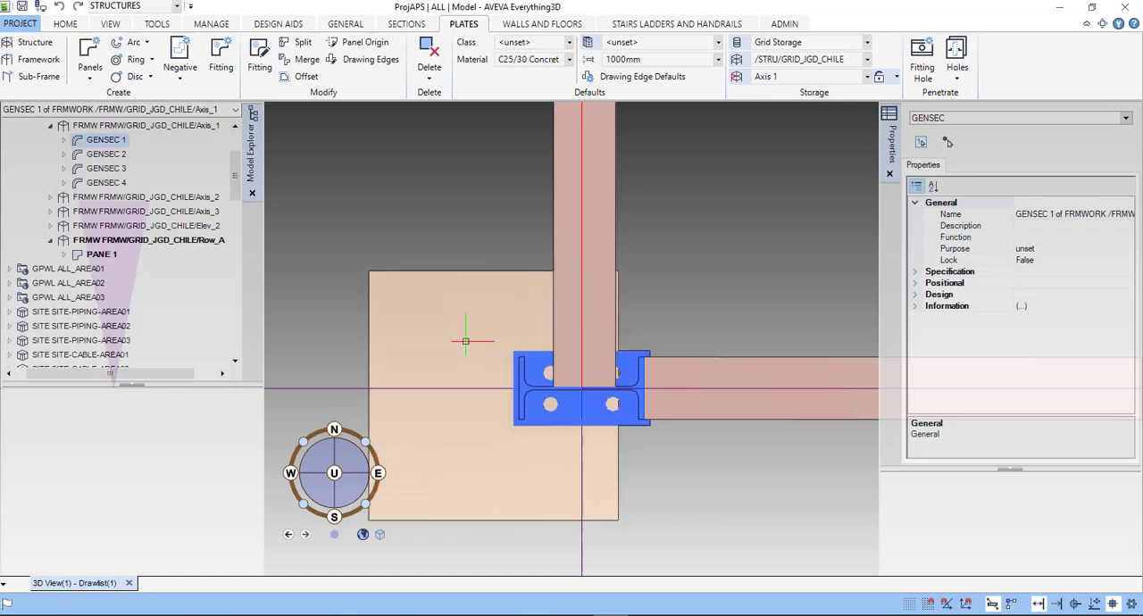
- Move the new panel about 146 mm east, from the midpoint of its north edge to the centreline of the north-running beam
{"action": "scroll", "coordinate": [474, 242], "scroll_direction": "down", "scroll_amount": 3}
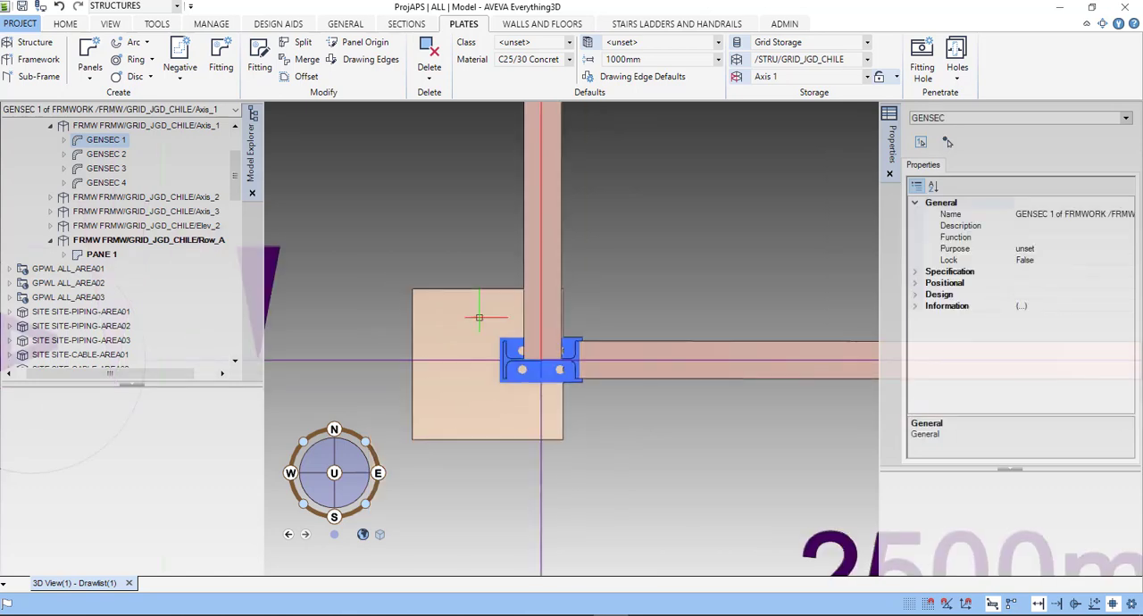
{"action": "scroll", "coordinate": [477, 245], "scroll_direction": "up", "scroll_amount": 3}
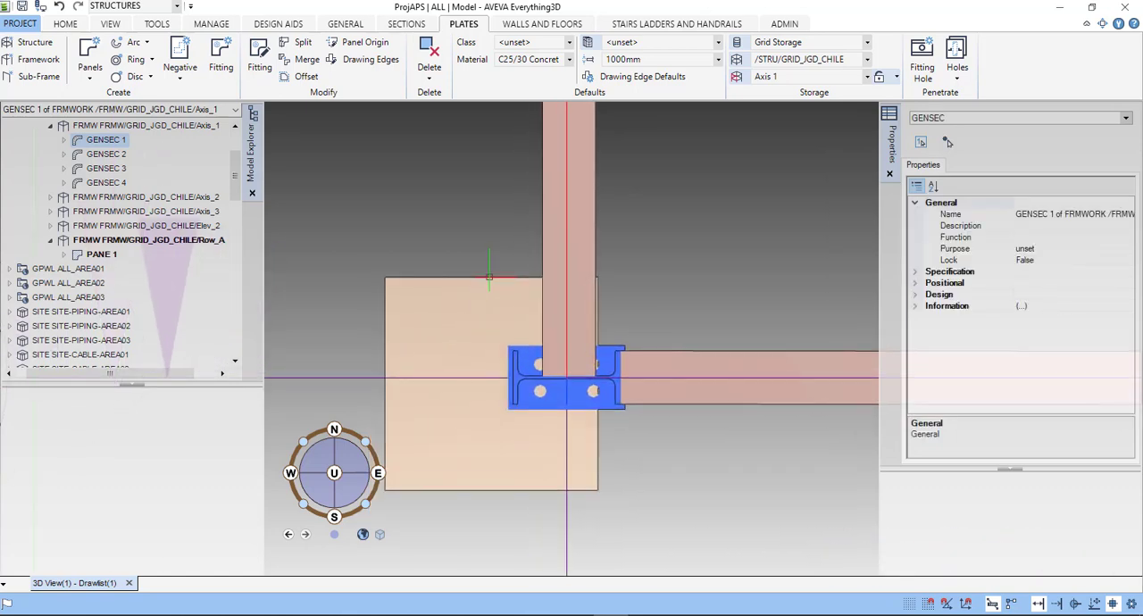
{"action": "left_click", "coordinate": [488, 278]}
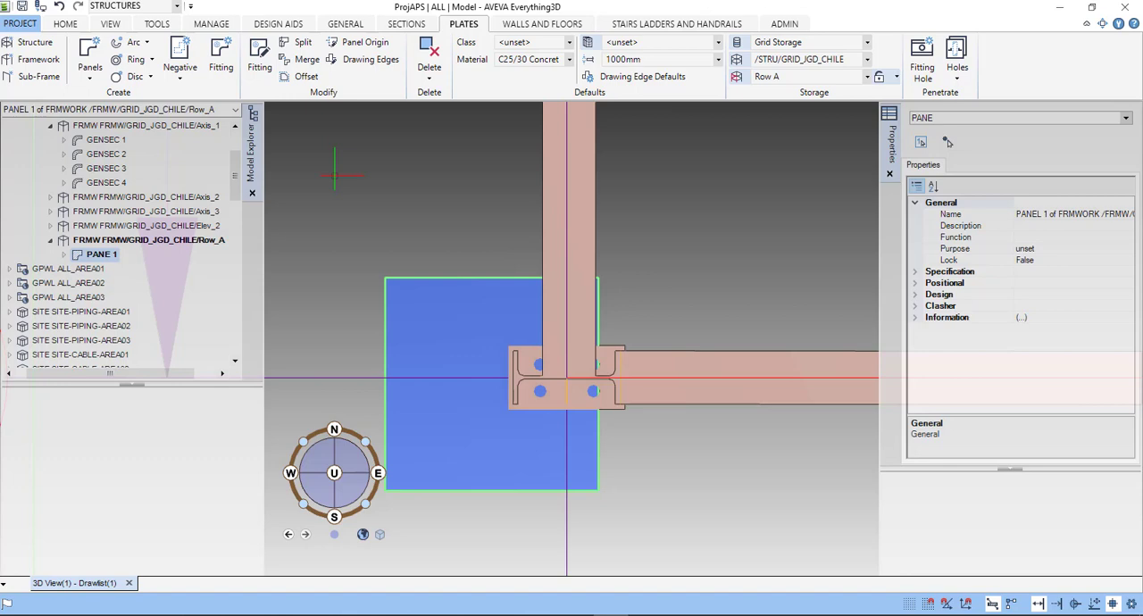
{"action": "right_click", "coordinate": [378, 178]}
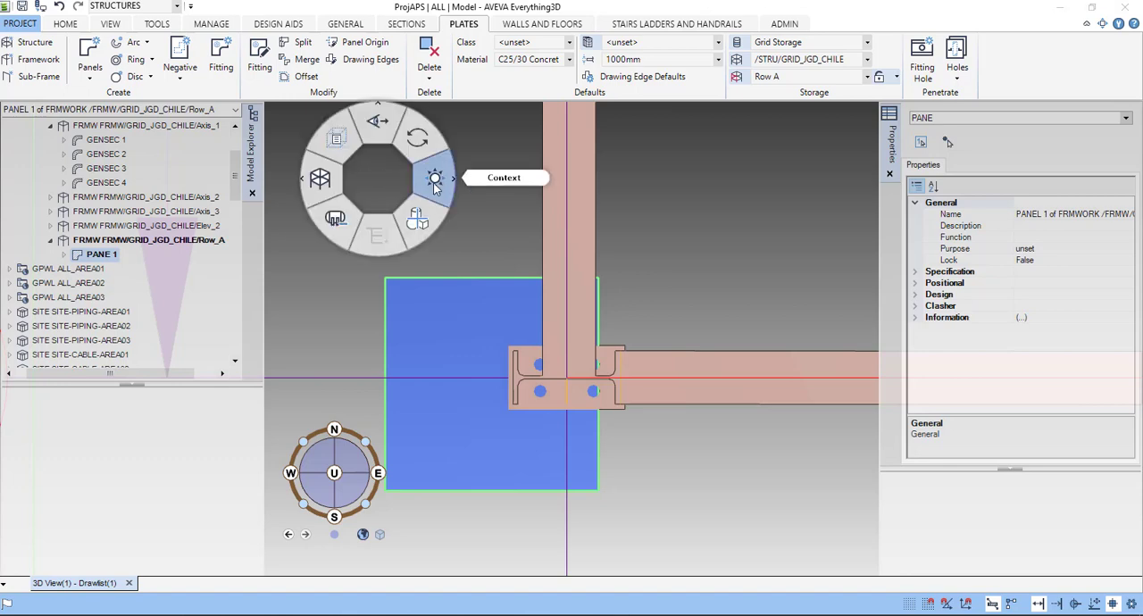
{"action": "left_click", "coordinate": [435, 183]}
{"action": "left_click", "coordinate": [476, 215]}
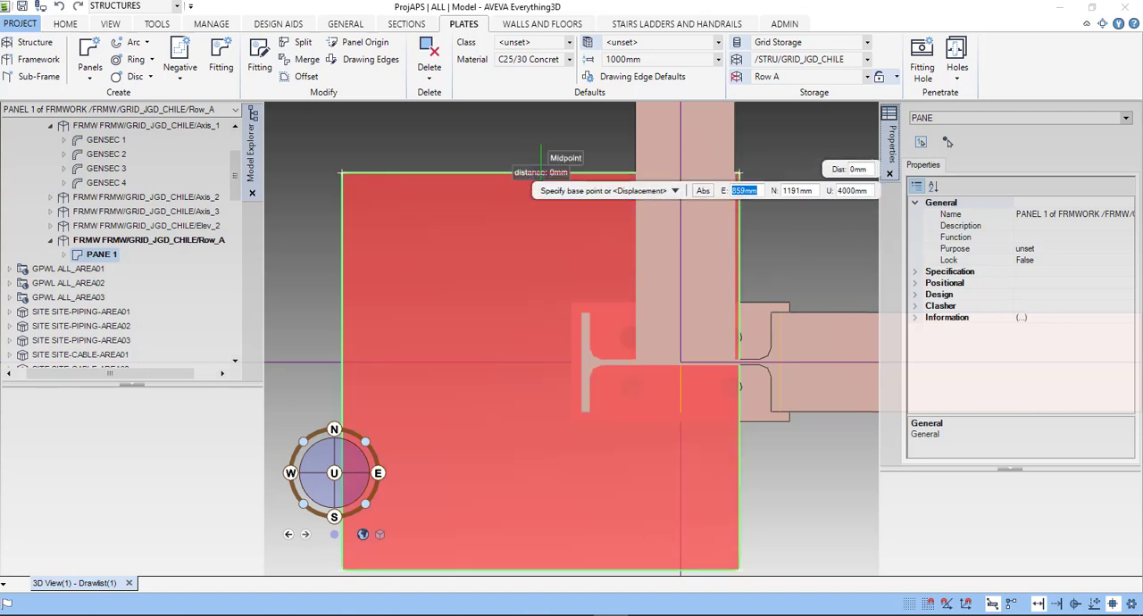
{"action": "left_click", "coordinate": [541, 172]}
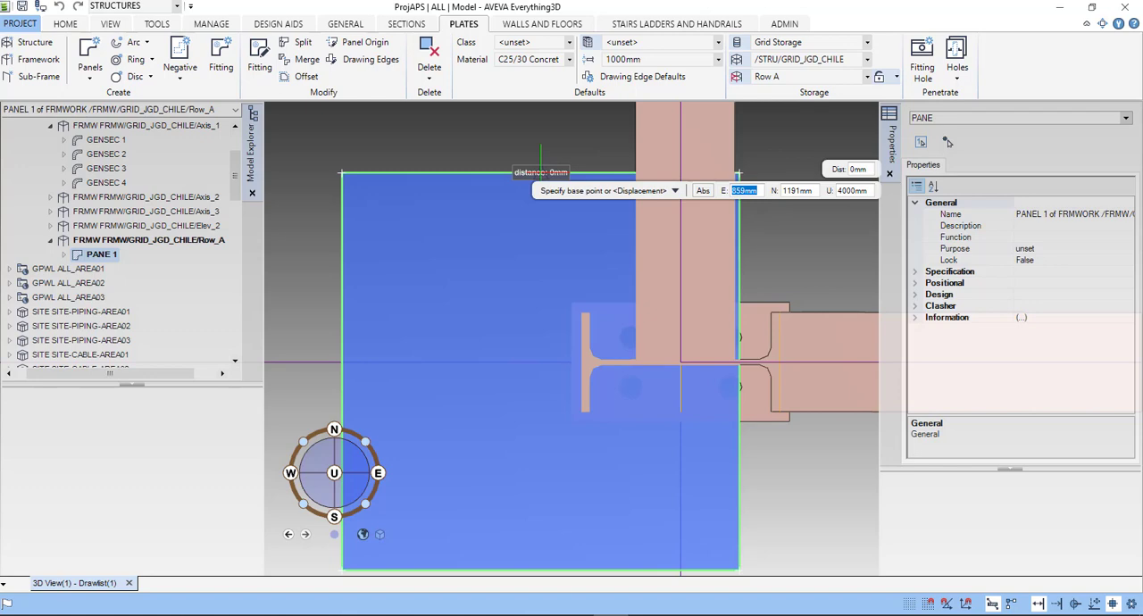
{"action": "left_click", "coordinate": [541, 173]}
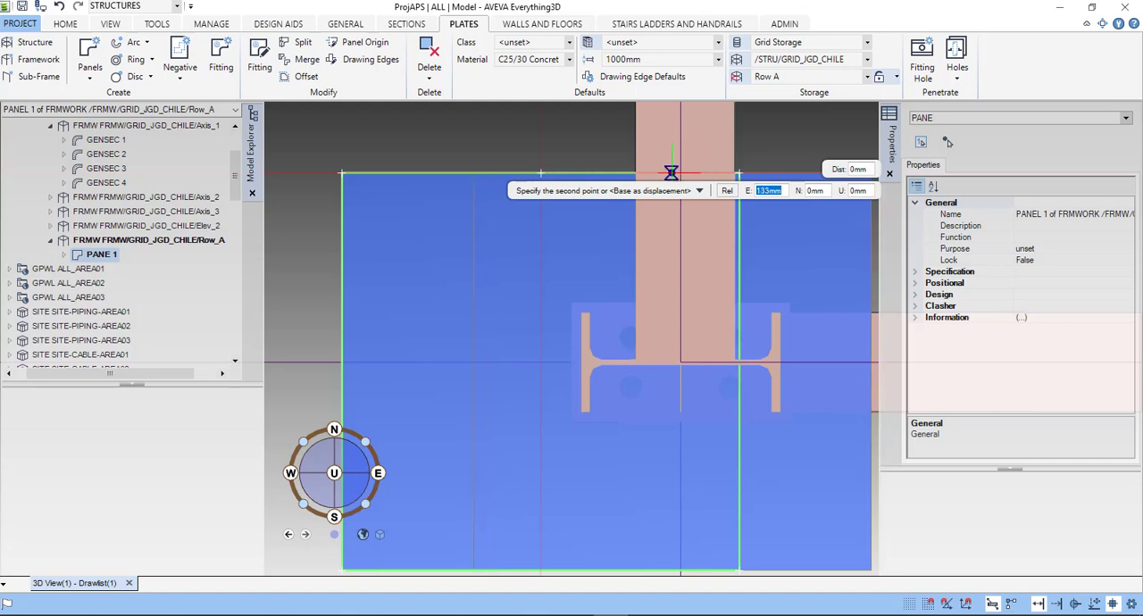
{"action": "scroll", "coordinate": [671, 172], "scroll_direction": "up", "scroll_amount": 5}
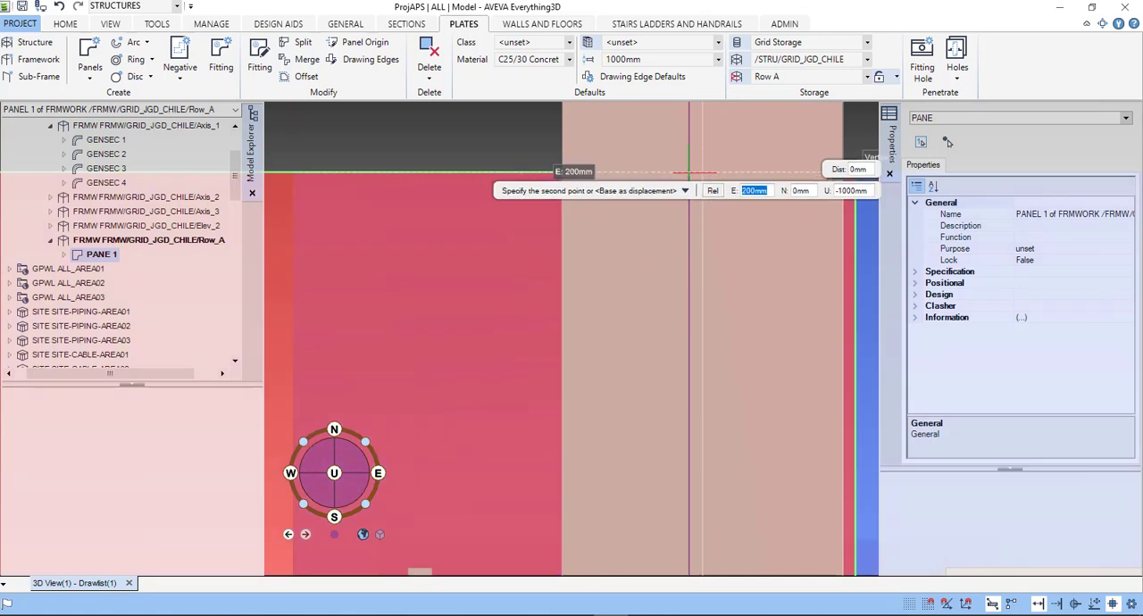
{"action": "scroll", "coordinate": [689, 172], "scroll_direction": "down", "scroll_amount": 2}
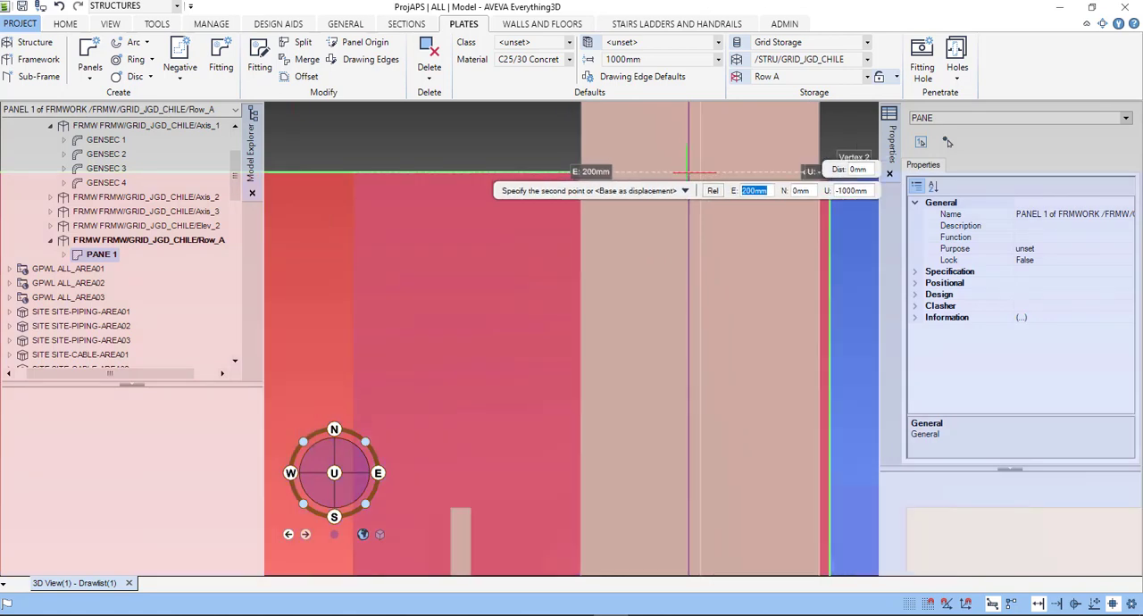
{"action": "scroll", "coordinate": [688, 172], "scroll_direction": "up", "scroll_amount": 1}
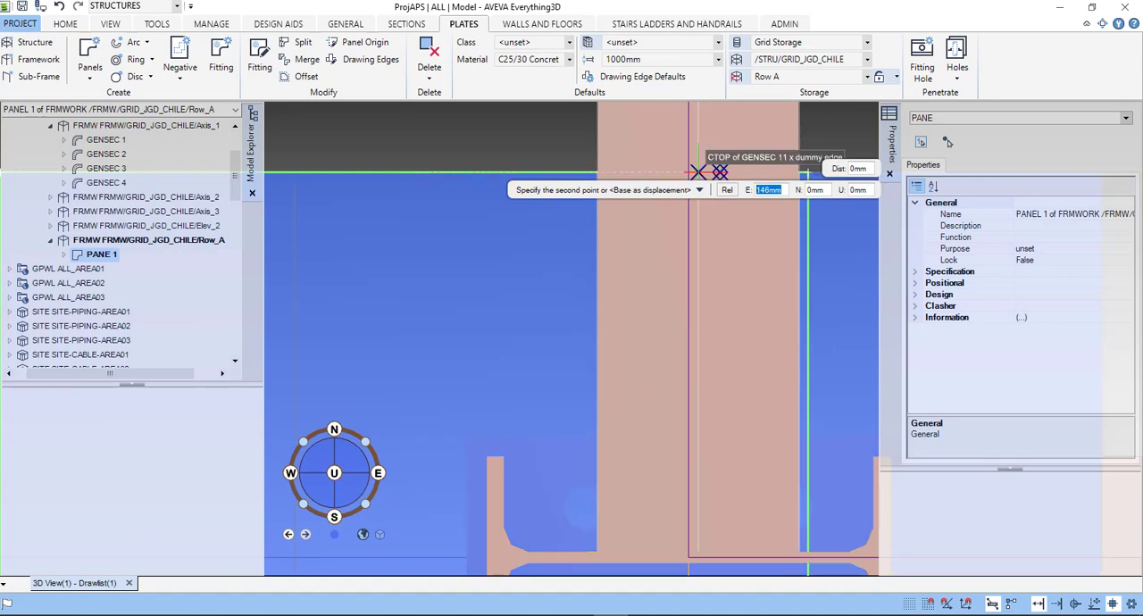
{"action": "key", "text": "Return"}
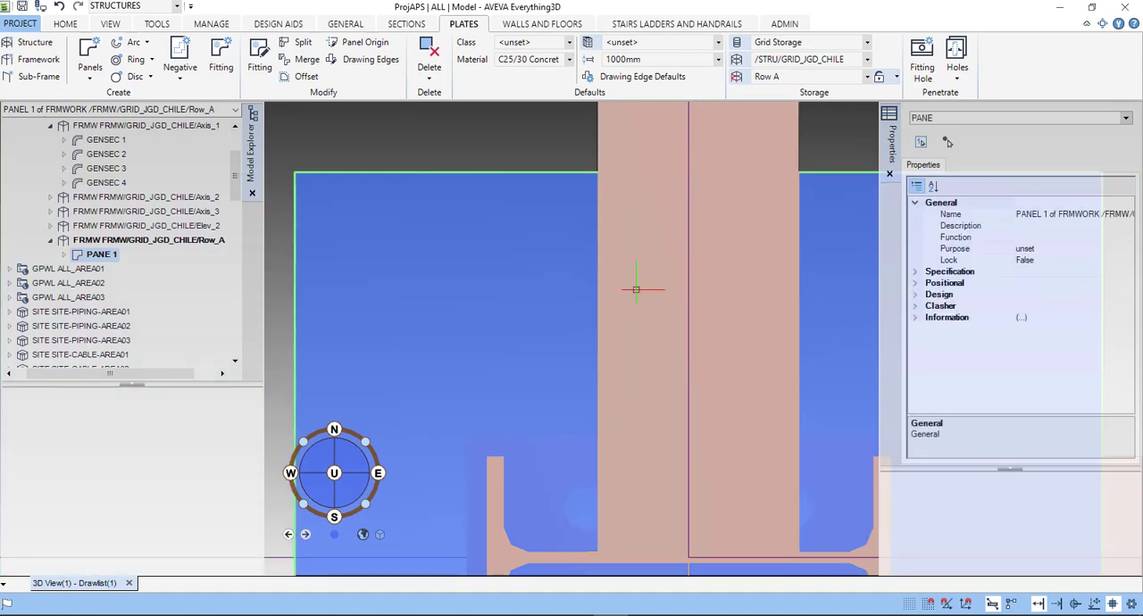
- Open the context commands for the selected panel under column A-1
{"action": "scroll", "coordinate": [581, 384], "scroll_direction": "down", "scroll_amount": 3}
{"action": "scroll", "coordinate": [529, 493], "scroll_direction": "down", "scroll_amount": 1}
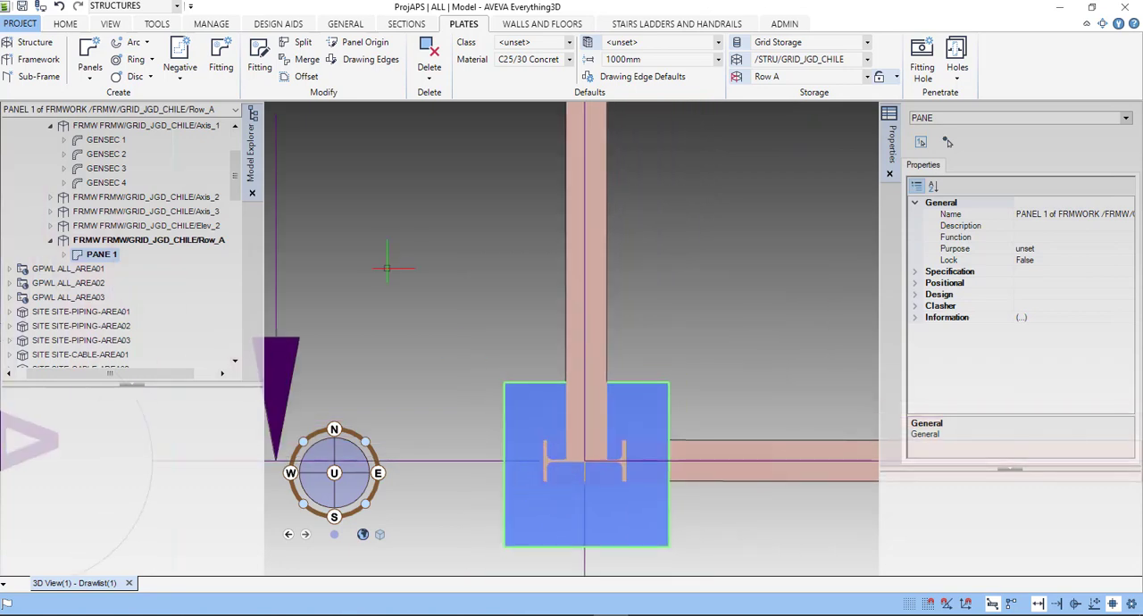
{"action": "right_click", "coordinate": [476, 288]}
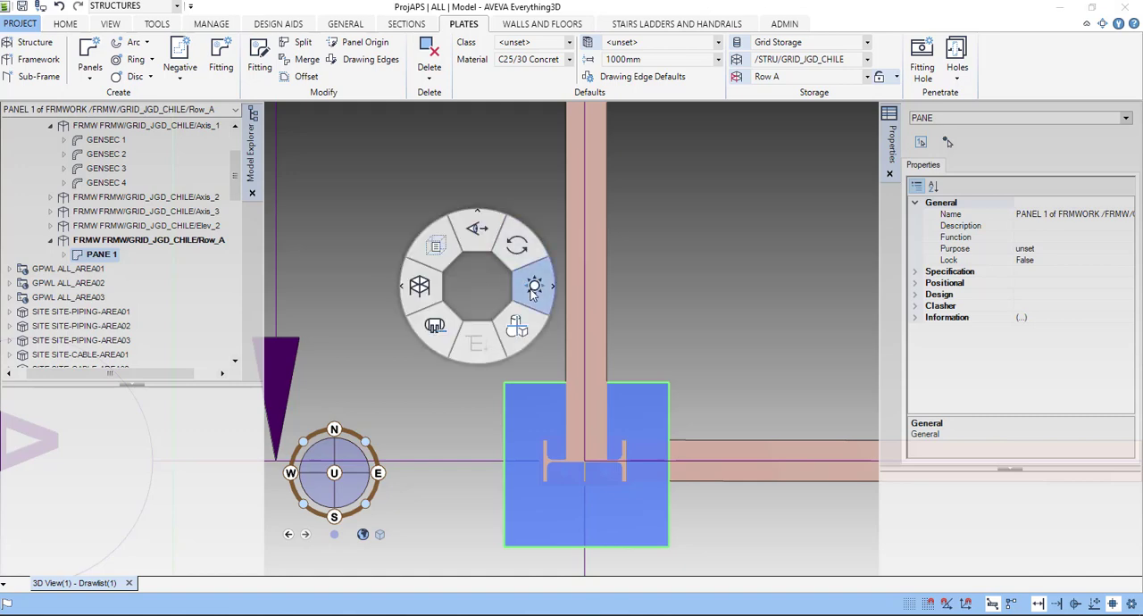
{"action": "left_click", "coordinate": [534, 285]}
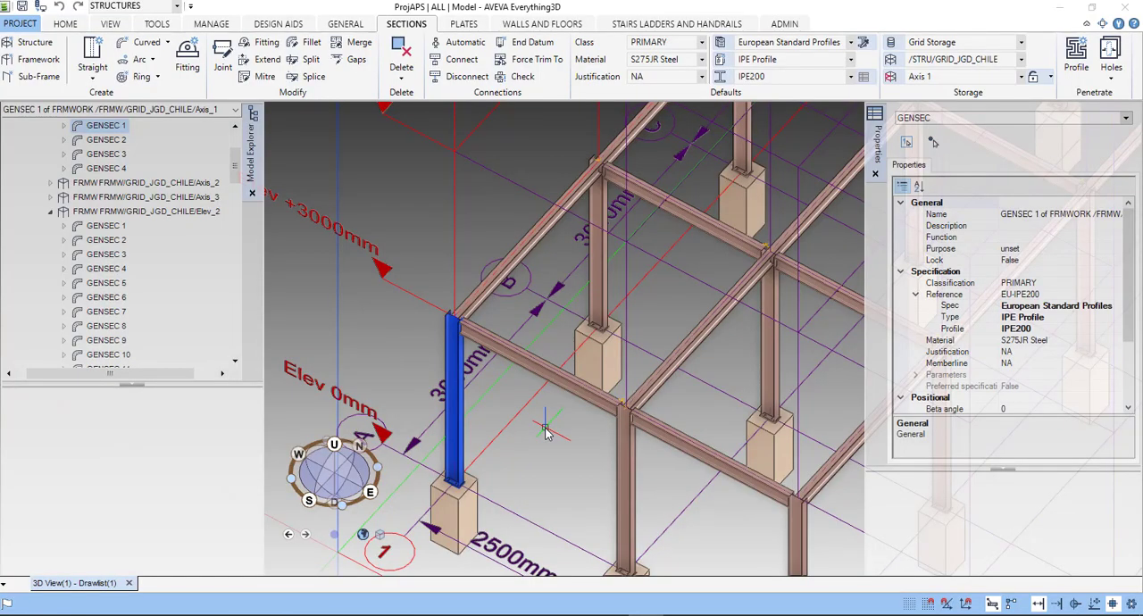
- Start the Joint modification on the column at grid intersection A-1
{"action": "scroll", "coordinate": [545, 428], "scroll_direction": "down", "scroll_amount": 1}
{"action": "middle_click_drag", "start_coordinate": [521, 437], "coordinate": [453, 429]}
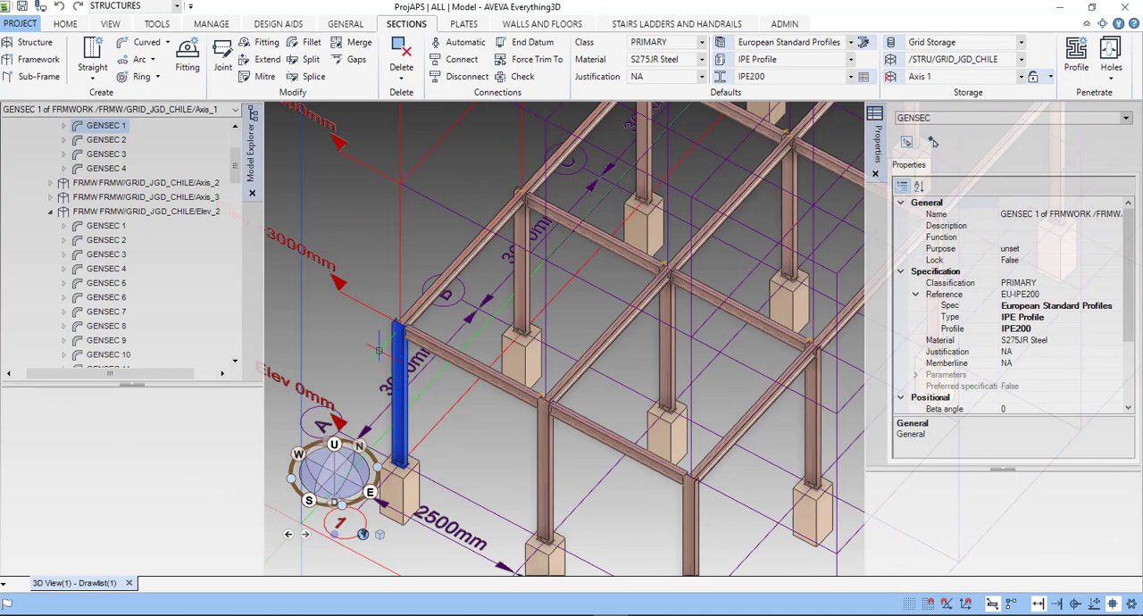
{"action": "scroll", "coordinate": [380, 345], "scroll_direction": "up", "scroll_amount": 5}
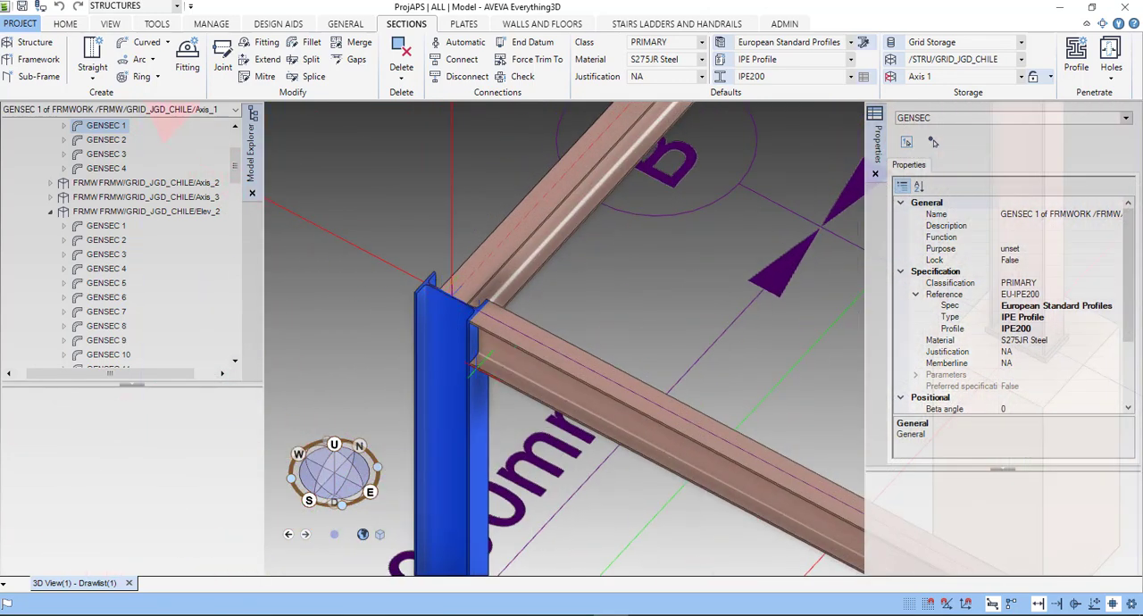
{"action": "scroll", "coordinate": [473, 371], "scroll_direction": "up", "scroll_amount": 1}
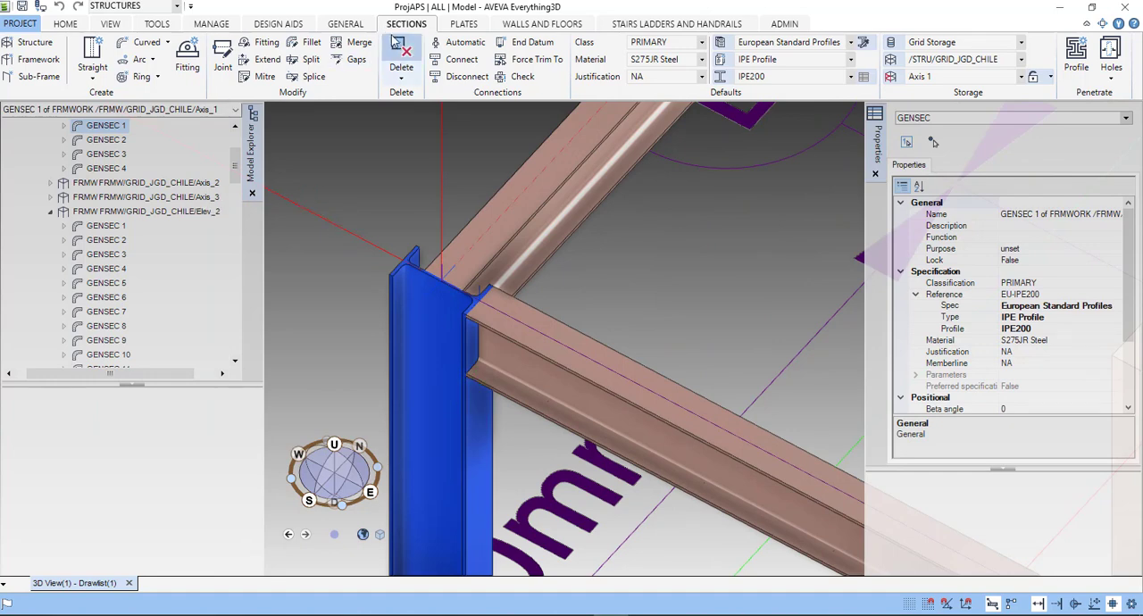
{"action": "left_click", "coordinate": [225, 63]}
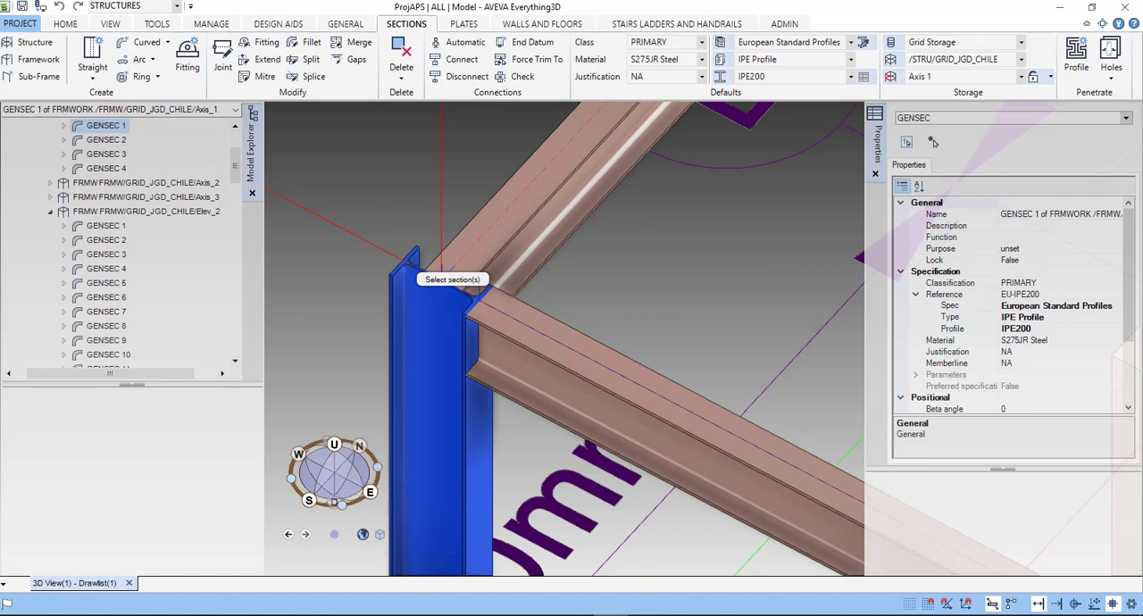
{"action": "scroll", "coordinate": [417, 275], "scroll_direction": "up", "scroll_amount": 2}
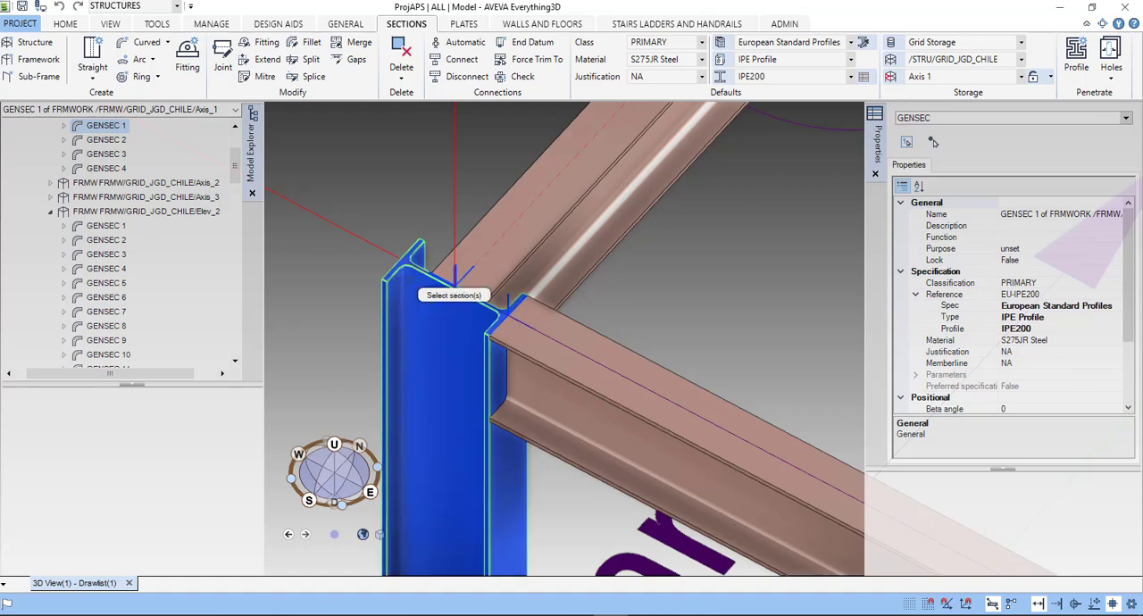
{"action": "left_click", "coordinate": [455, 274]}
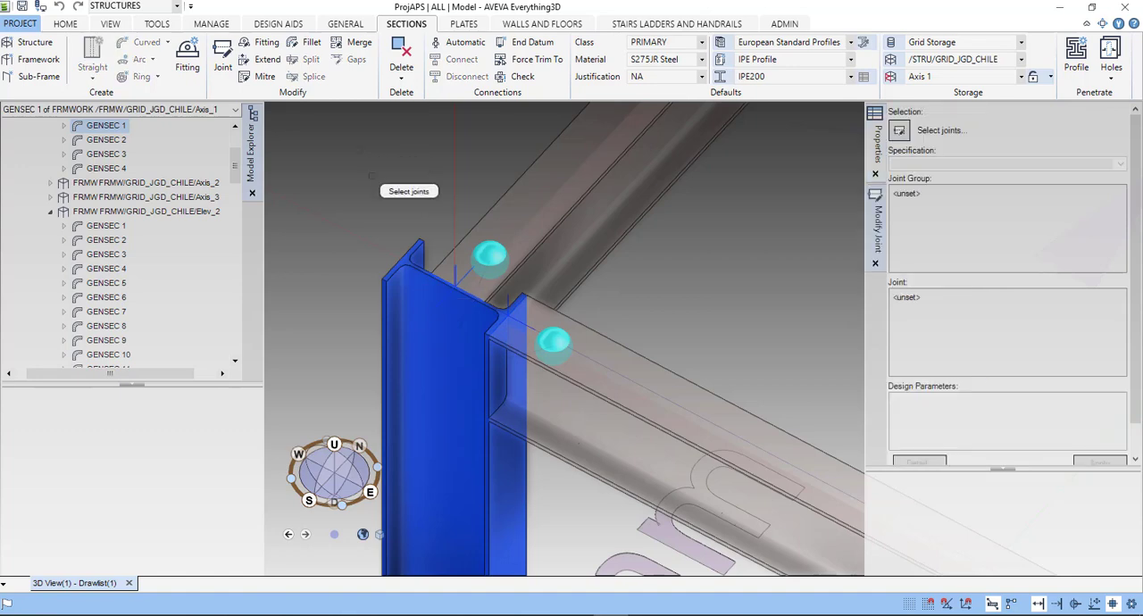
- Select both beam joints at the top of column A-1 and finish the joint selection
{"action": "scroll", "coordinate": [400, 223], "scroll_direction": "down", "scroll_amount": 3}
{"action": "scroll", "coordinate": [399, 226], "scroll_direction": "down", "scroll_amount": 4}
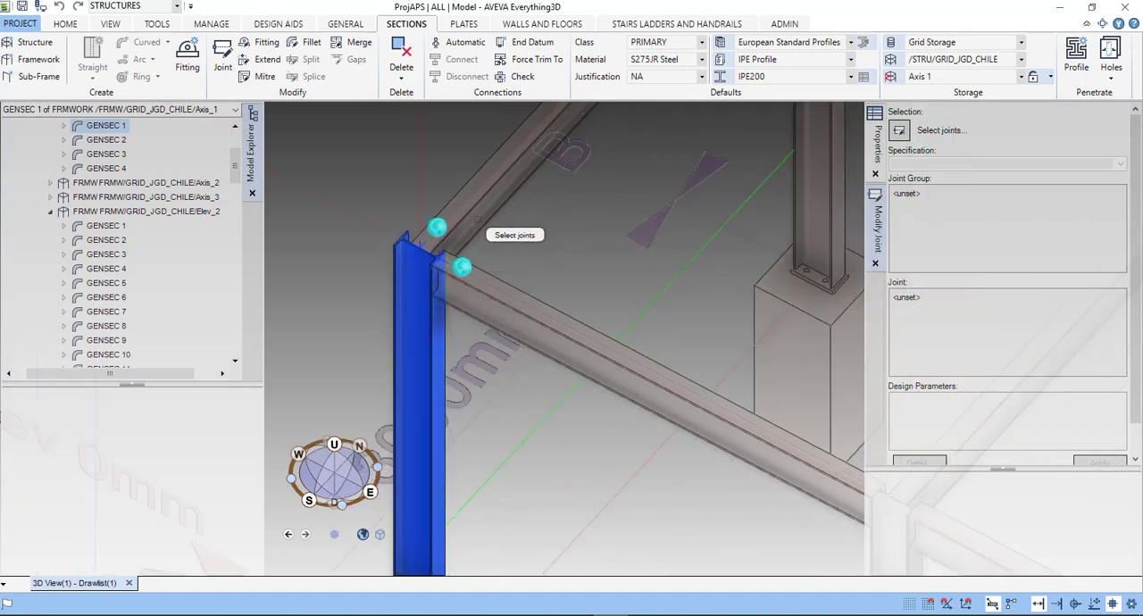
{"action": "scroll", "coordinate": [441, 272], "scroll_direction": "up", "scroll_amount": 2}
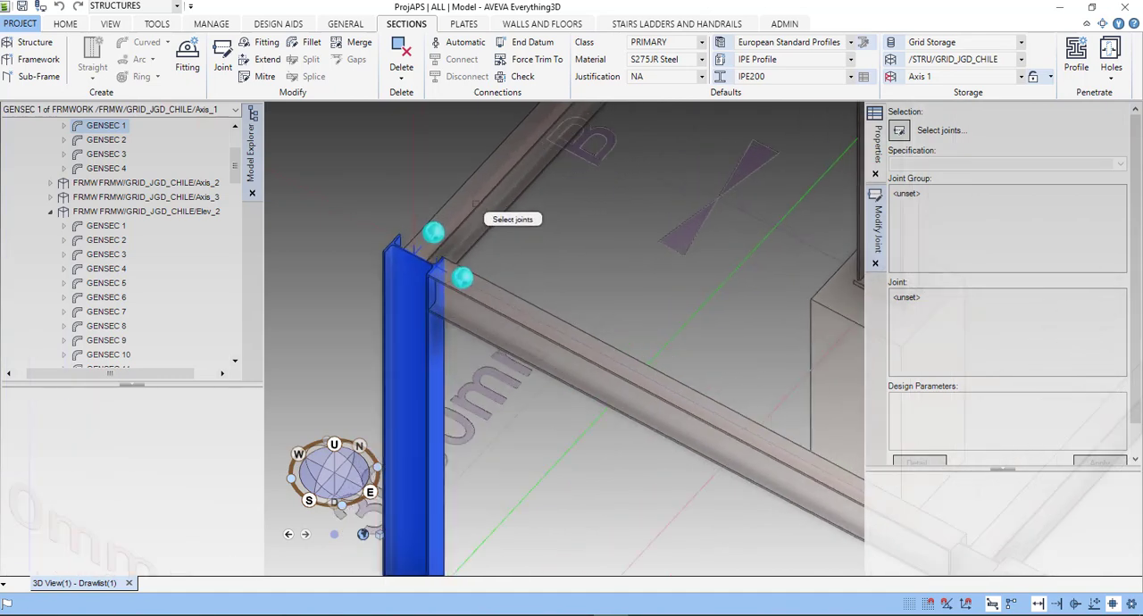
{"action": "left_click", "coordinate": [461, 276]}
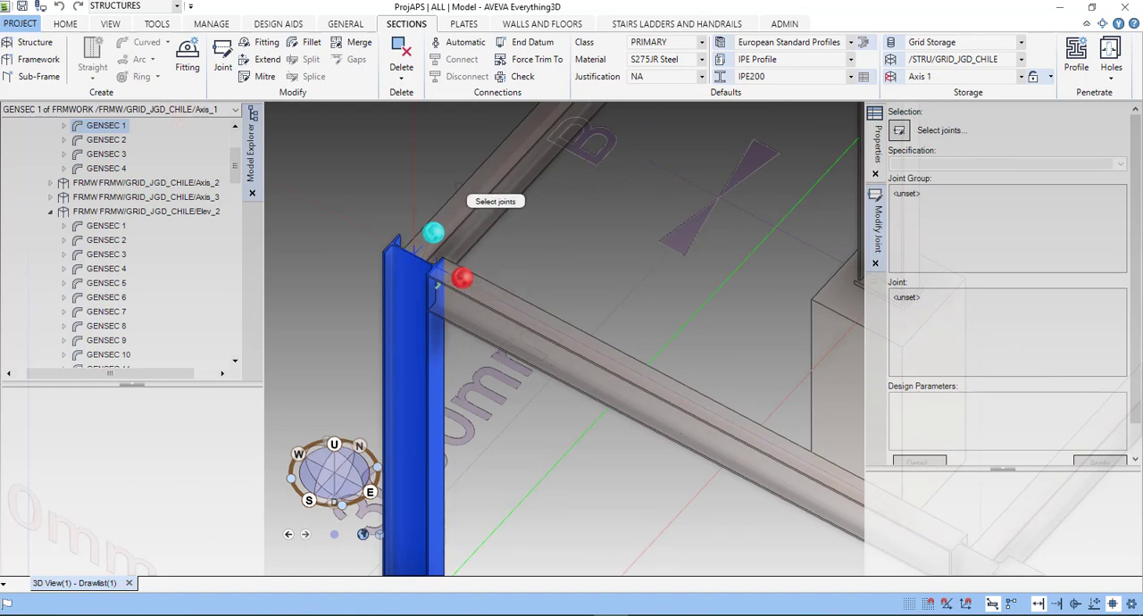
{"action": "left_click", "coordinate": [434, 233]}
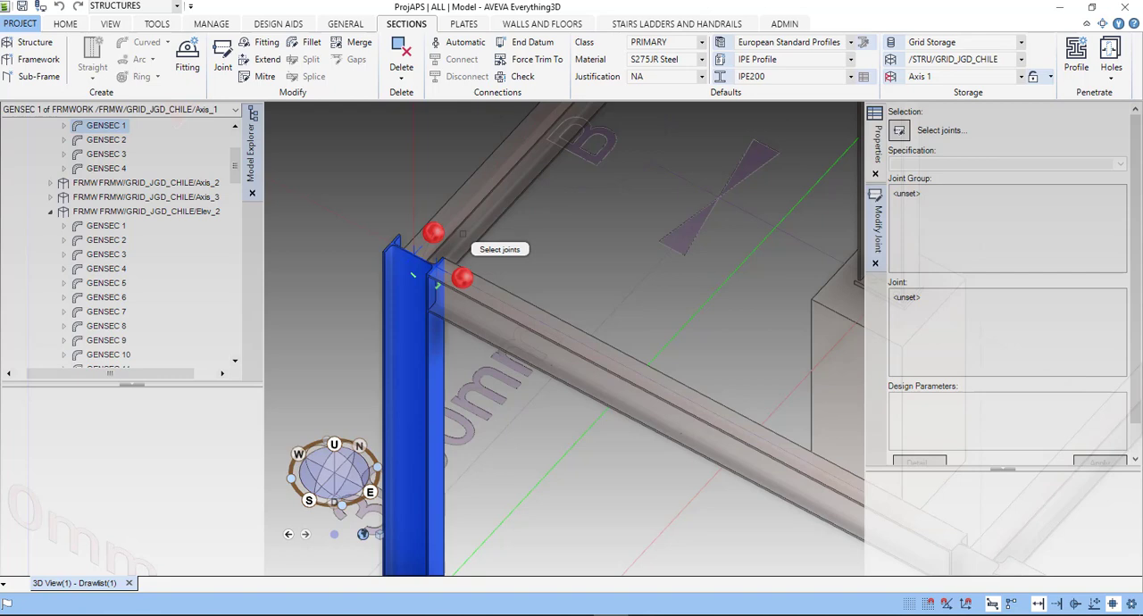
{"action": "key", "text": "Escape"}
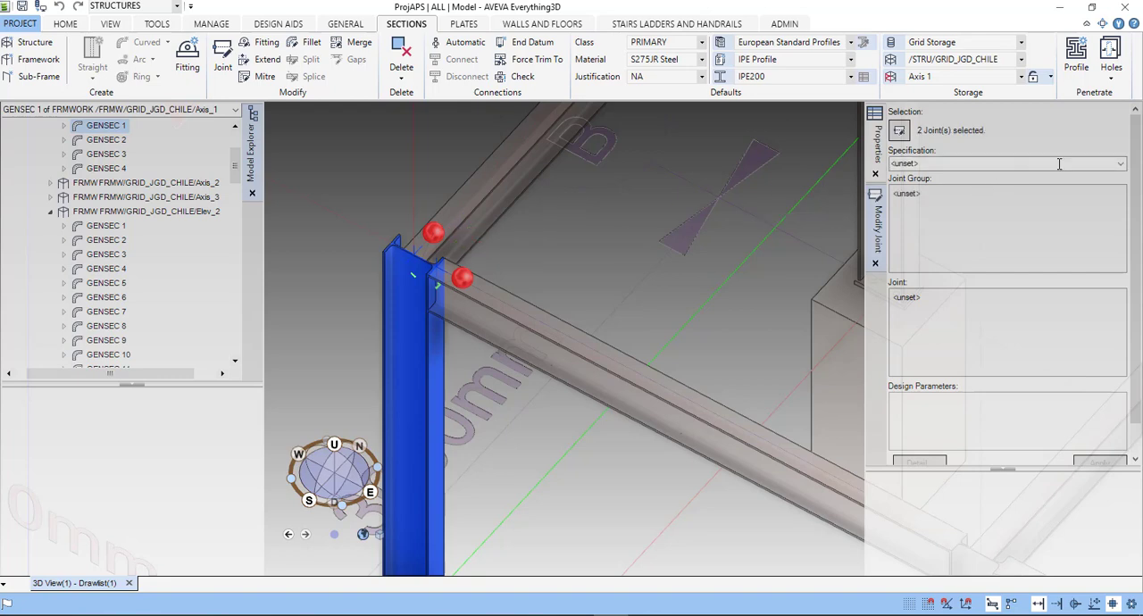
- Set the joint specification to Beam to Column Joints and compare the joint types in the Column Flange and Column Web groups
{"action": "left_click", "coordinate": [1122, 166]}
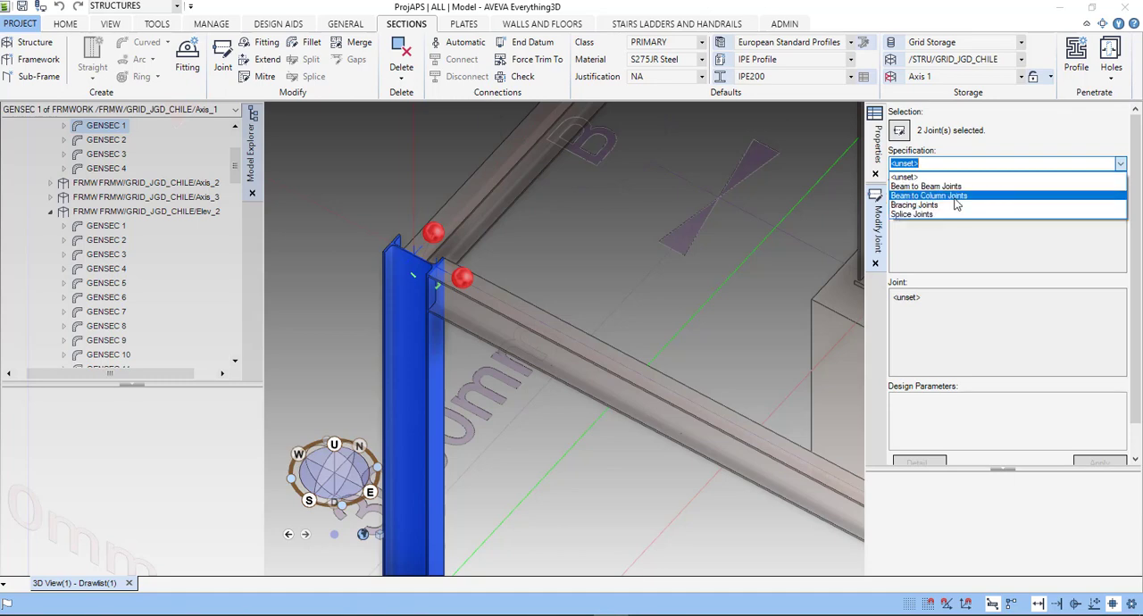
{"action": "left_click", "coordinate": [947, 200]}
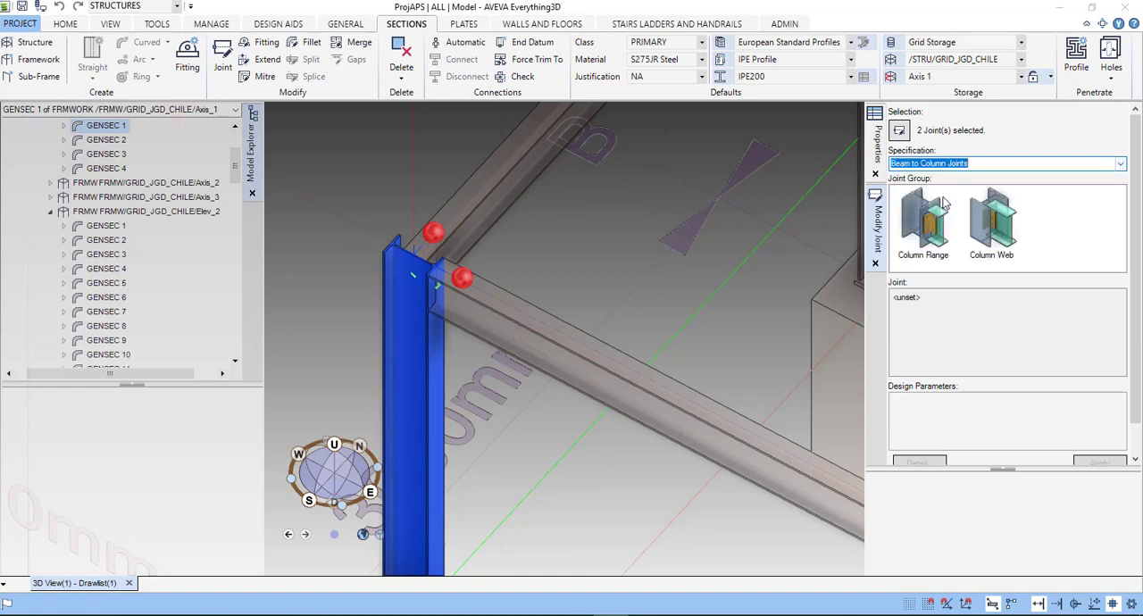
{"action": "left_click", "coordinate": [934, 235]}
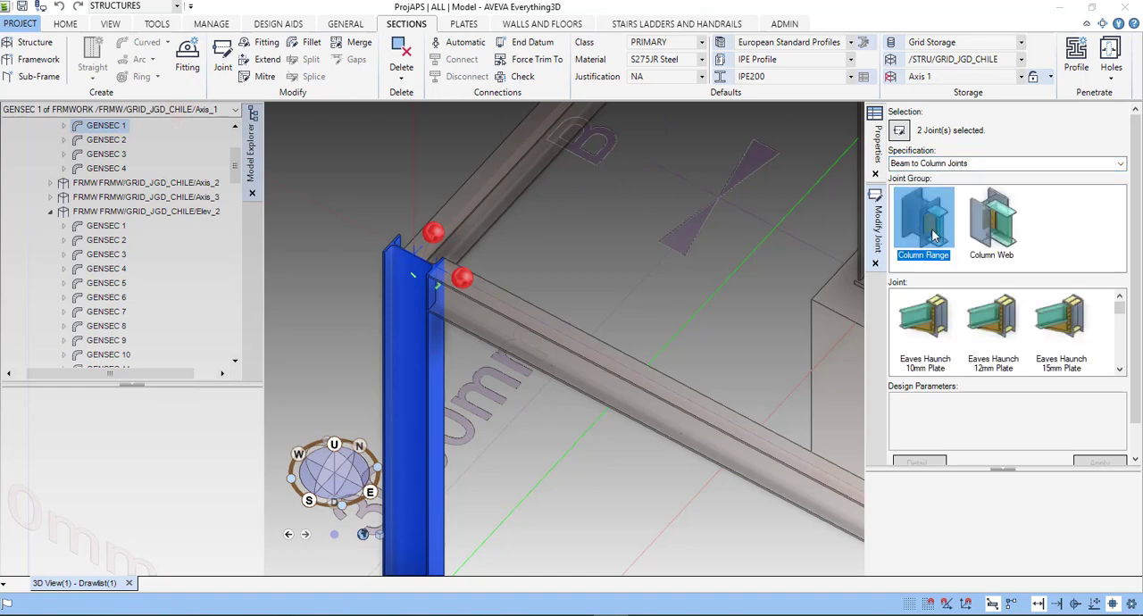
{"action": "left_click", "coordinate": [996, 234]}
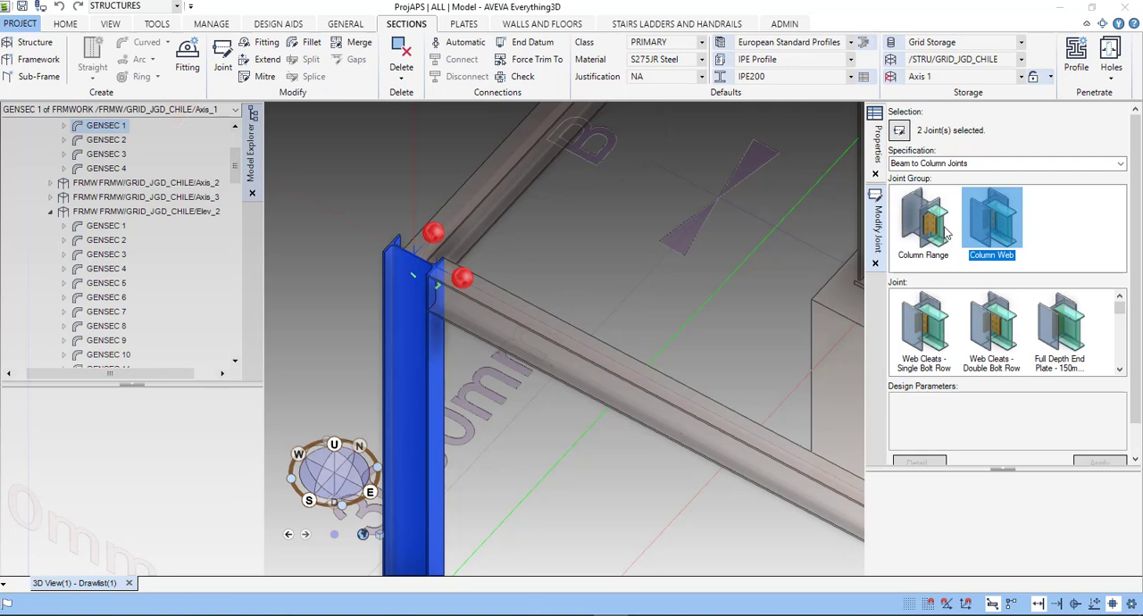
{"action": "left_click", "coordinate": [949, 234]}
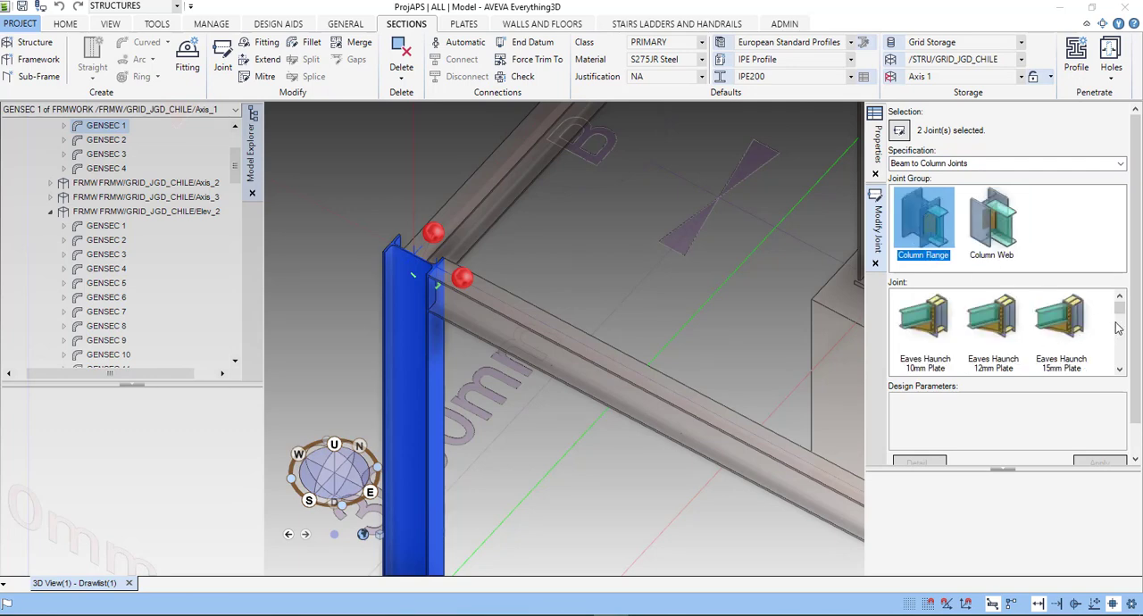
{"action": "scroll", "coordinate": [1072, 344], "scroll_direction": "down", "scroll_amount": 1}
{"action": "scroll", "coordinate": [1051, 346], "scroll_direction": "down", "scroll_amount": 3}
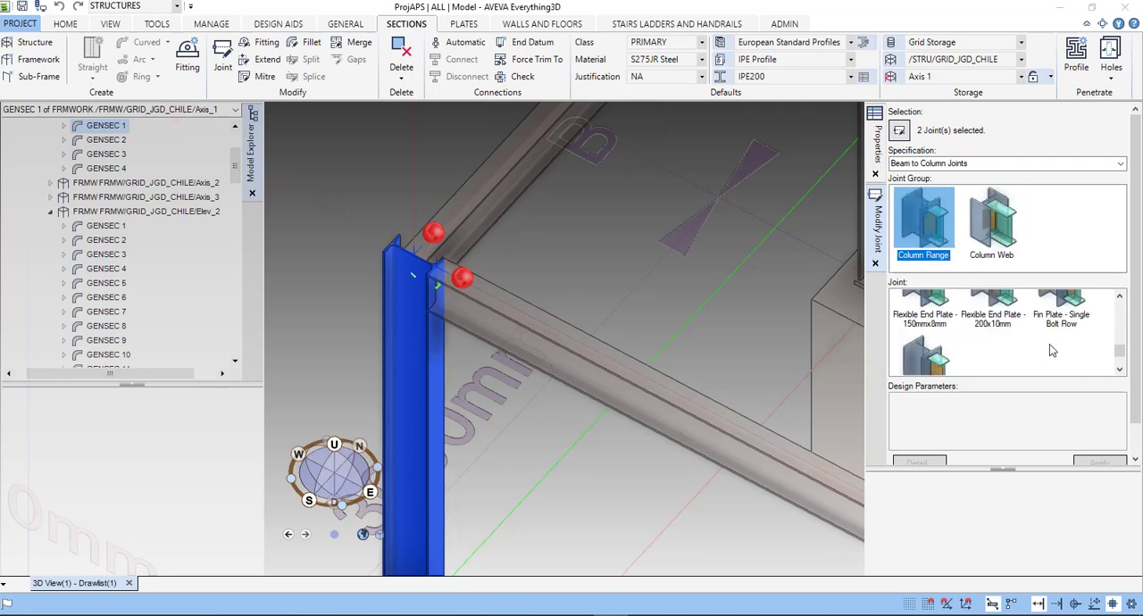
{"action": "scroll", "coordinate": [1051, 350], "scroll_direction": "up", "scroll_amount": 5}
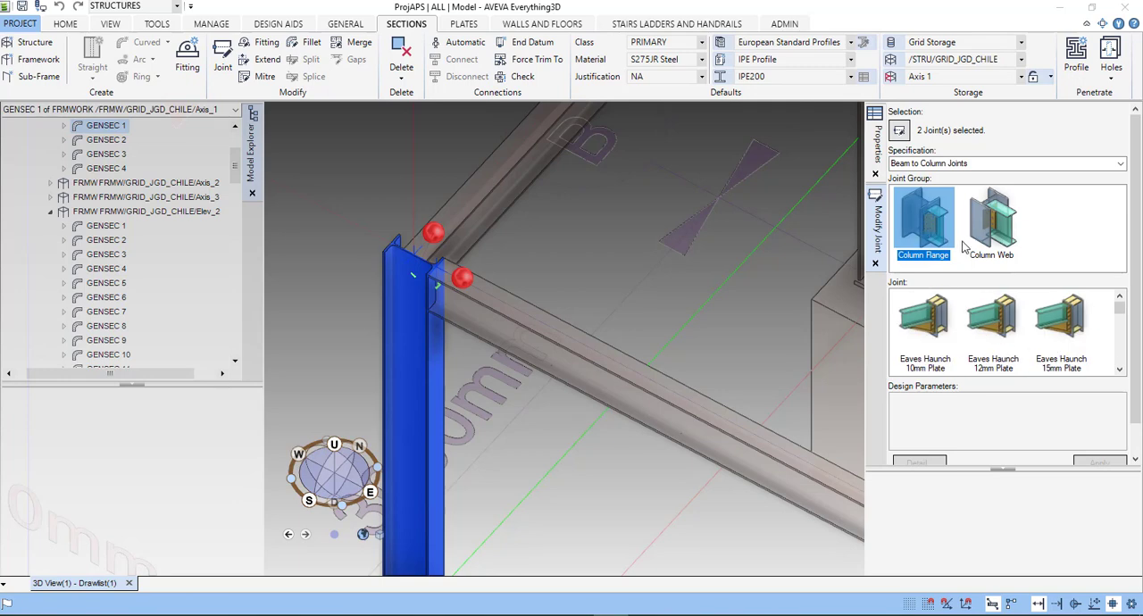
{"action": "left_click", "coordinate": [1002, 237]}
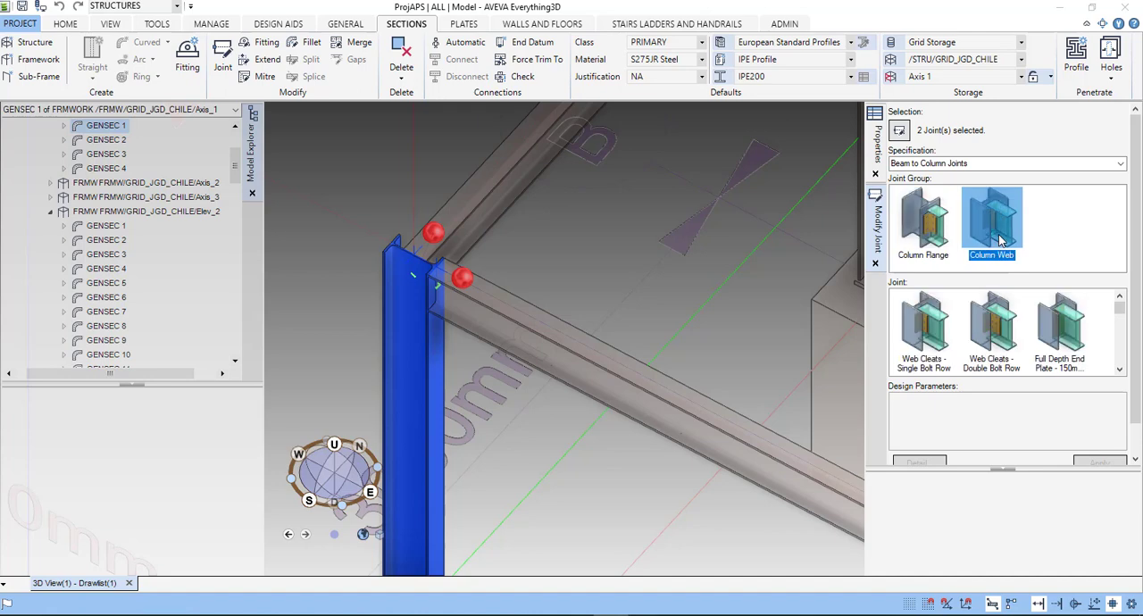
- Examine the Column Web joint types and view the detail drawing of the 150 mm Full Depth End Plate joint
{"action": "left_click", "coordinate": [947, 332]}
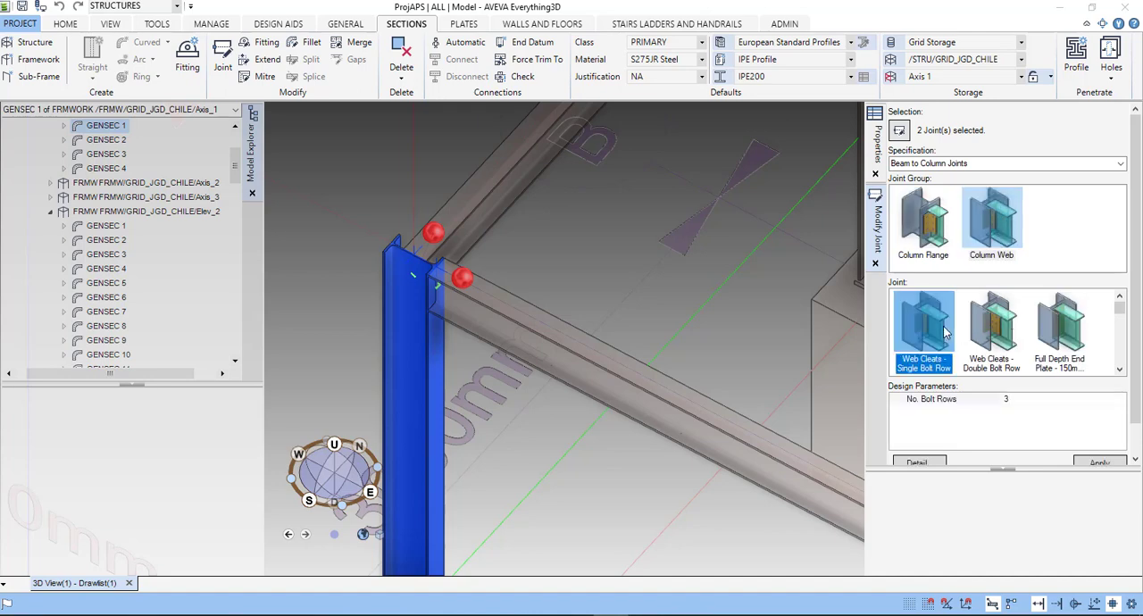
{"action": "left_click", "coordinate": [1002, 335]}
{"action": "left_click", "coordinate": [1066, 335]}
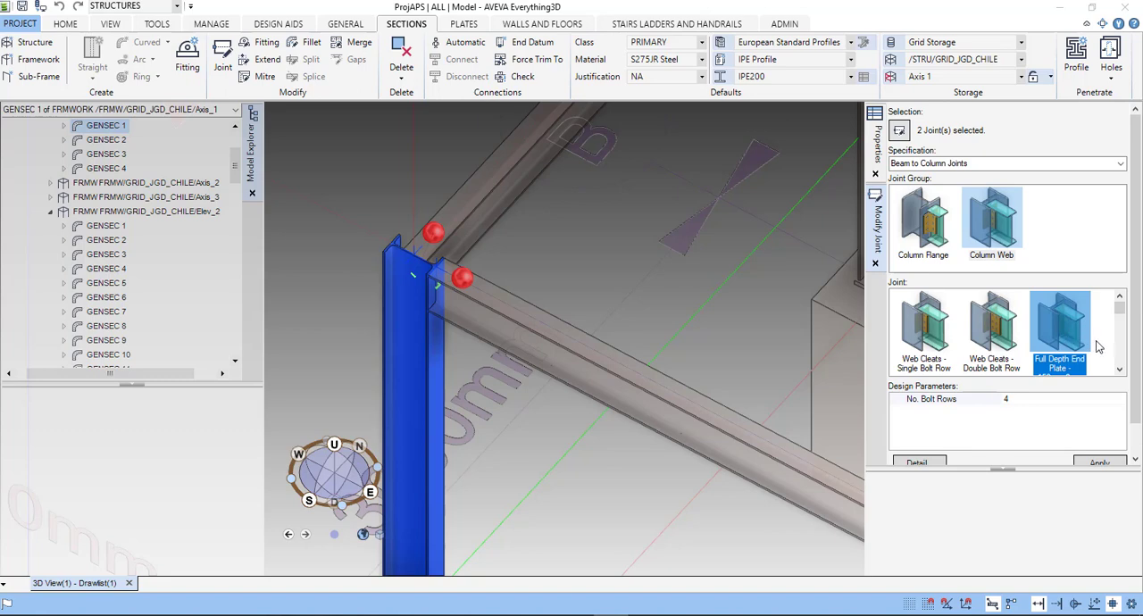
{"action": "scroll", "coordinate": [1099, 347], "scroll_direction": "down", "scroll_amount": 1}
{"action": "scroll", "coordinate": [1000, 360], "scroll_direction": "down", "scroll_amount": 2}
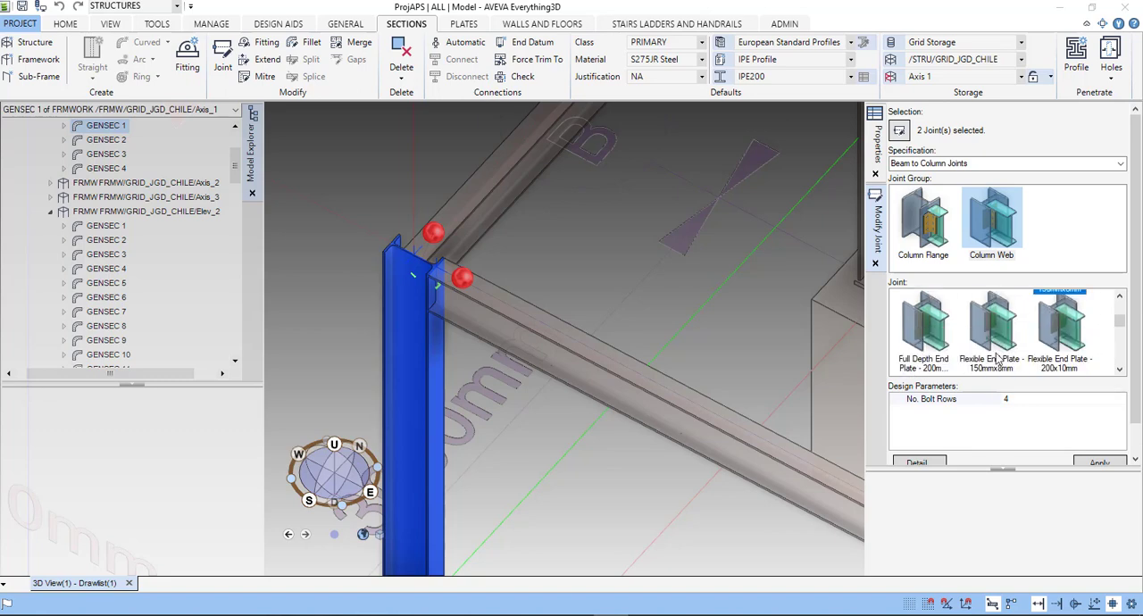
{"action": "scroll", "coordinate": [1005, 374], "scroll_direction": "down", "scroll_amount": 1}
{"action": "scroll", "coordinate": [1007, 347], "scroll_direction": "up", "scroll_amount": 3}
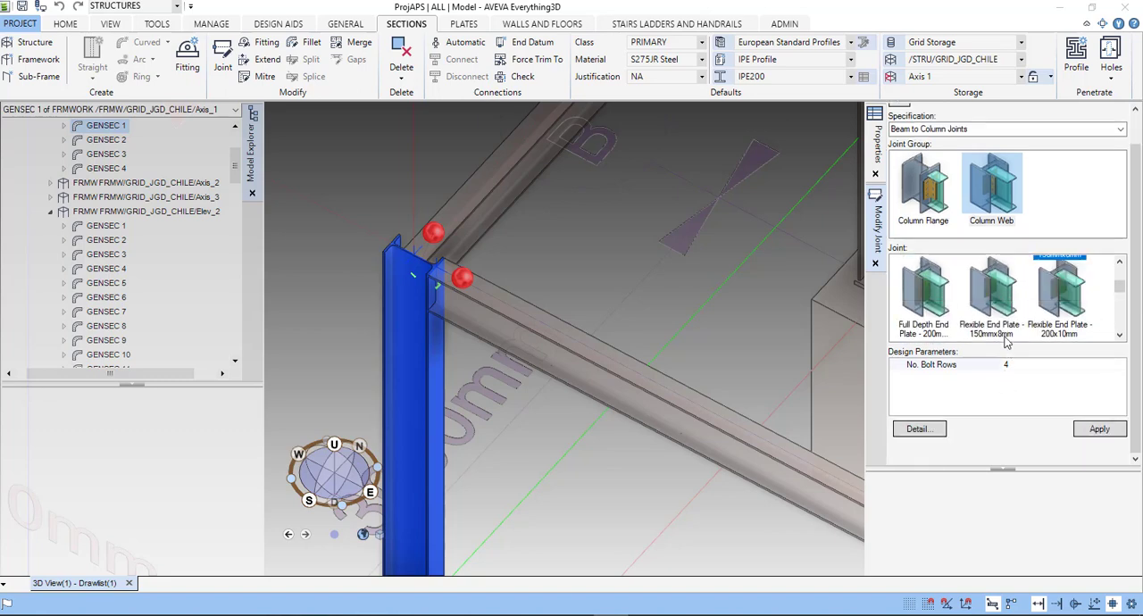
{"action": "left_click", "coordinate": [920, 428]}
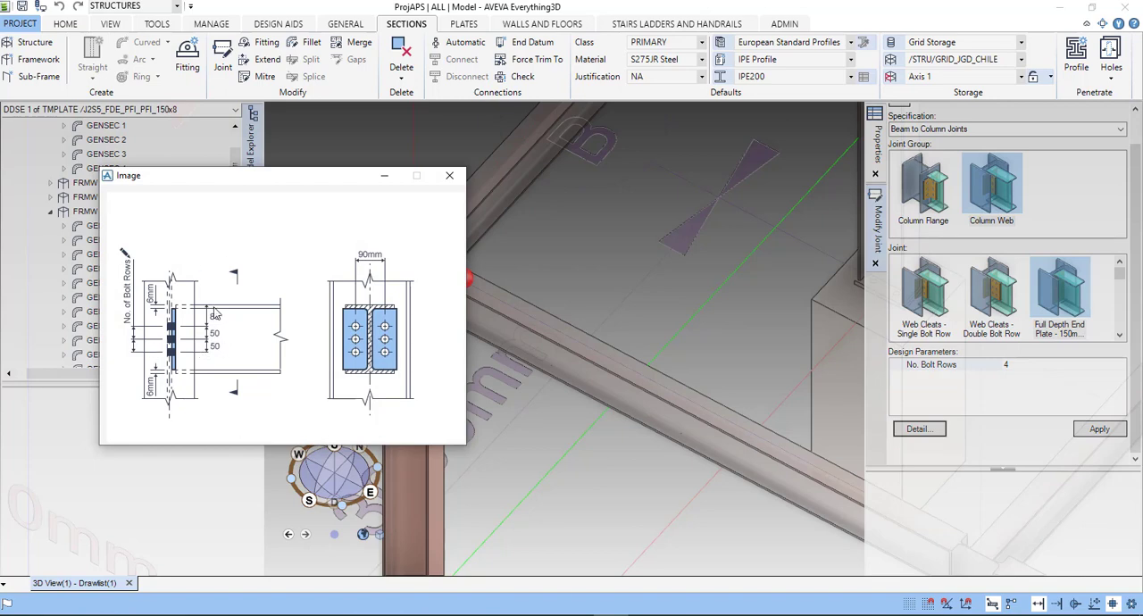
{"action": "left_click", "coordinate": [450, 176]}
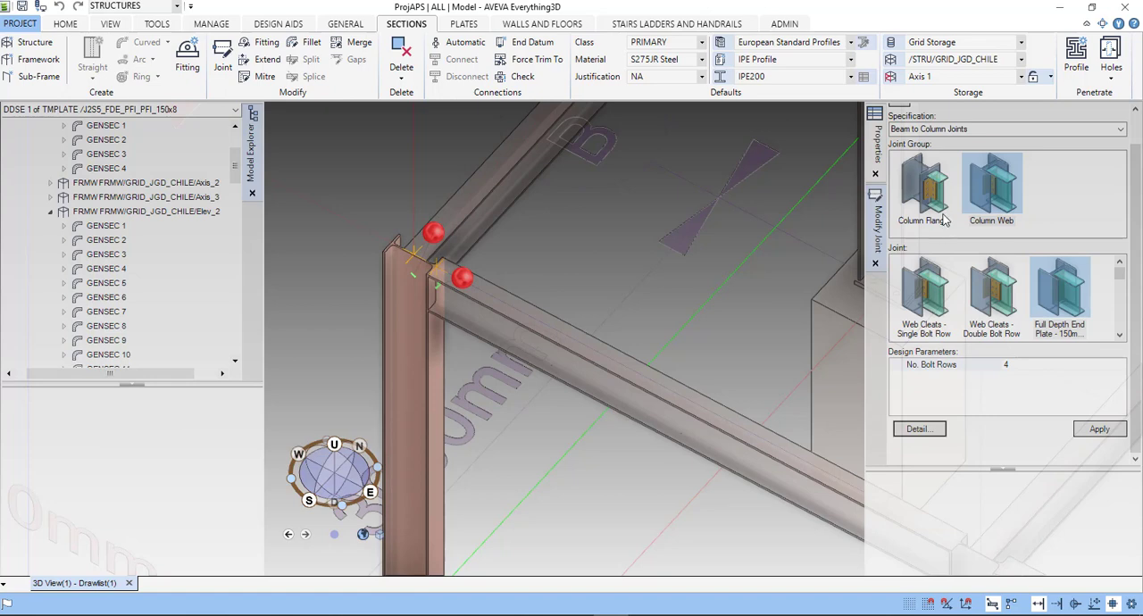
- Apply the Web Cleats - Single Bolt Row joint from the Column Web group to both selected beam joints
{"action": "left_click", "coordinate": [938, 199]}
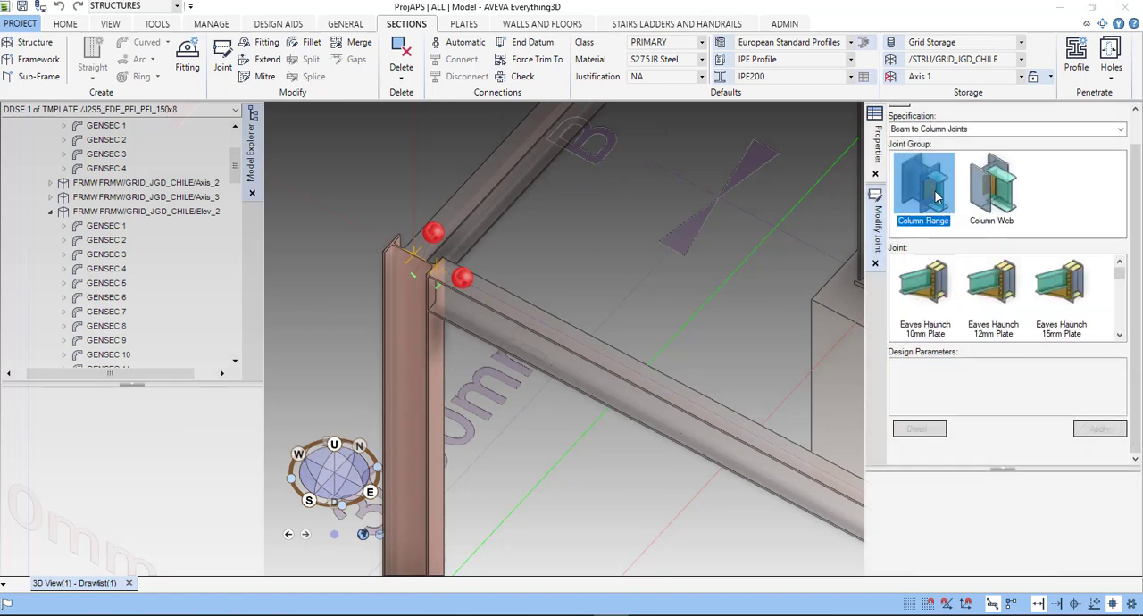
{"action": "left_click", "coordinate": [1003, 201]}
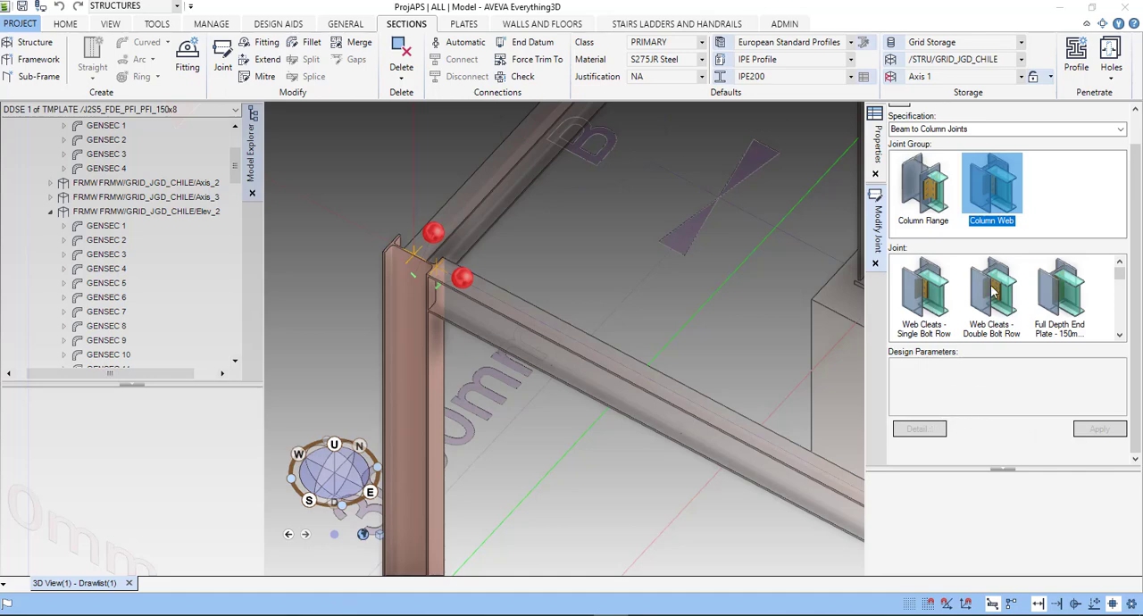
{"action": "left_click", "coordinate": [941, 308]}
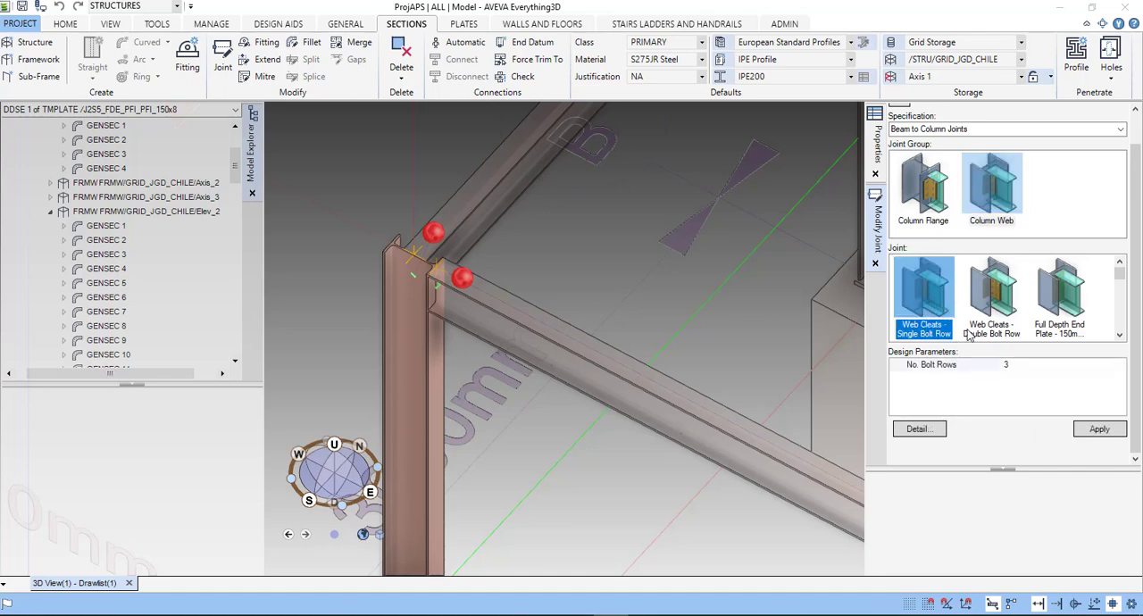
{"action": "left_click", "coordinate": [1100, 430]}
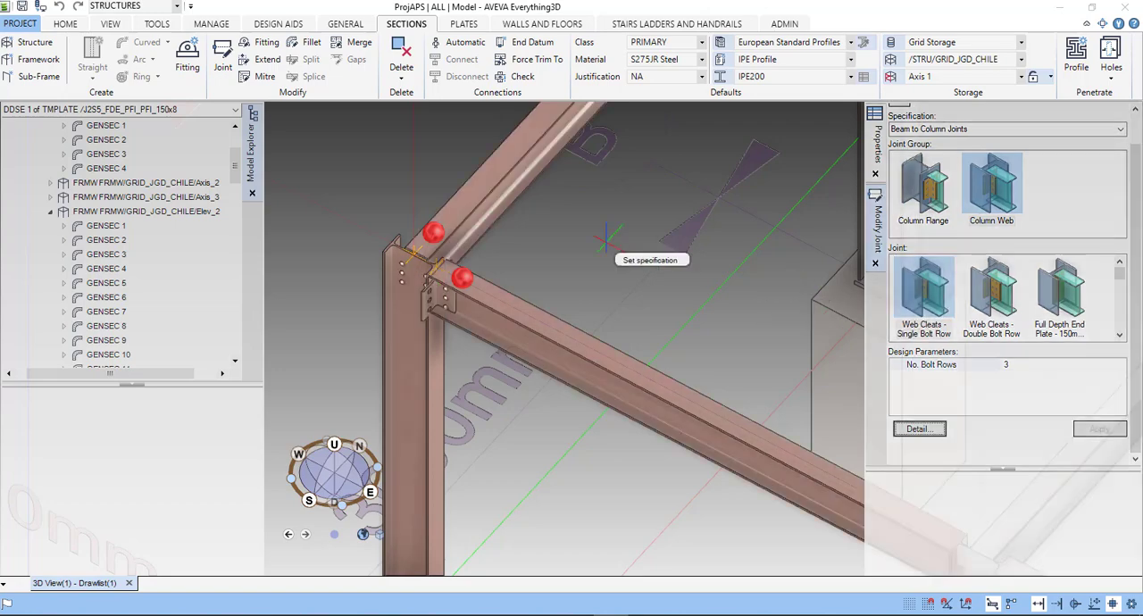
- Inspect the cleats at the column head and change both joints to the Column Web type Web Cleats - Double Bolt Row
{"action": "scroll", "coordinate": [461, 268], "scroll_direction": "up", "scroll_amount": 5}
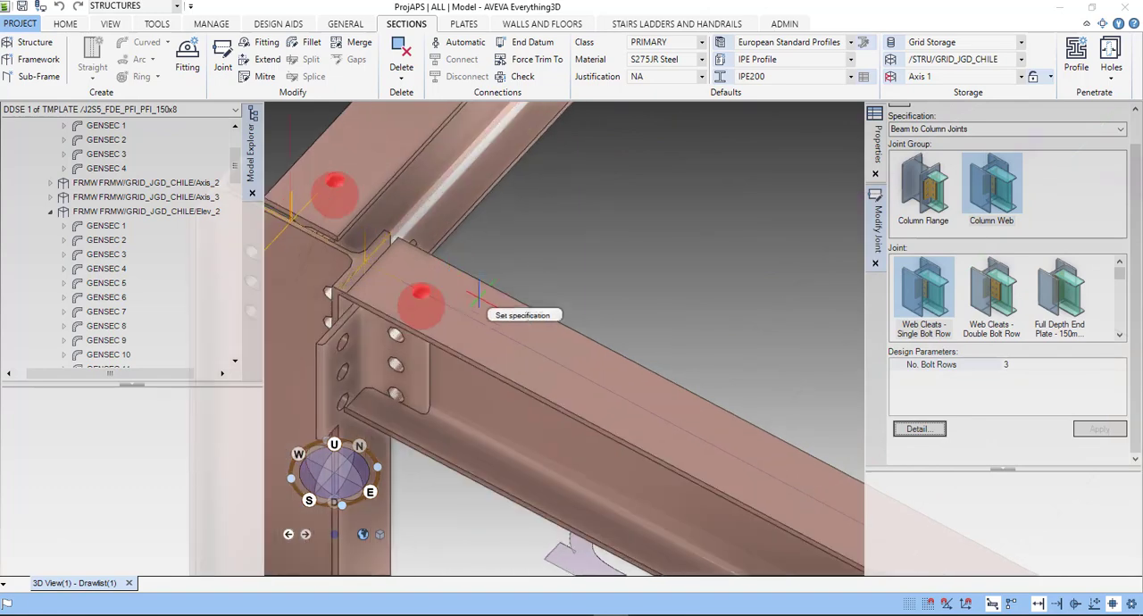
{"action": "scroll", "coordinate": [476, 302], "scroll_direction": "down", "scroll_amount": 4}
{"action": "mouse_move", "coordinate": [459, 319]}
{"action": "middle_mouse_down"}
{"action": "mouse_move", "coordinate": [388, 296]}
{"action": "mouse_move", "coordinate": [462, 322]}
{"action": "middle_mouse_up"}
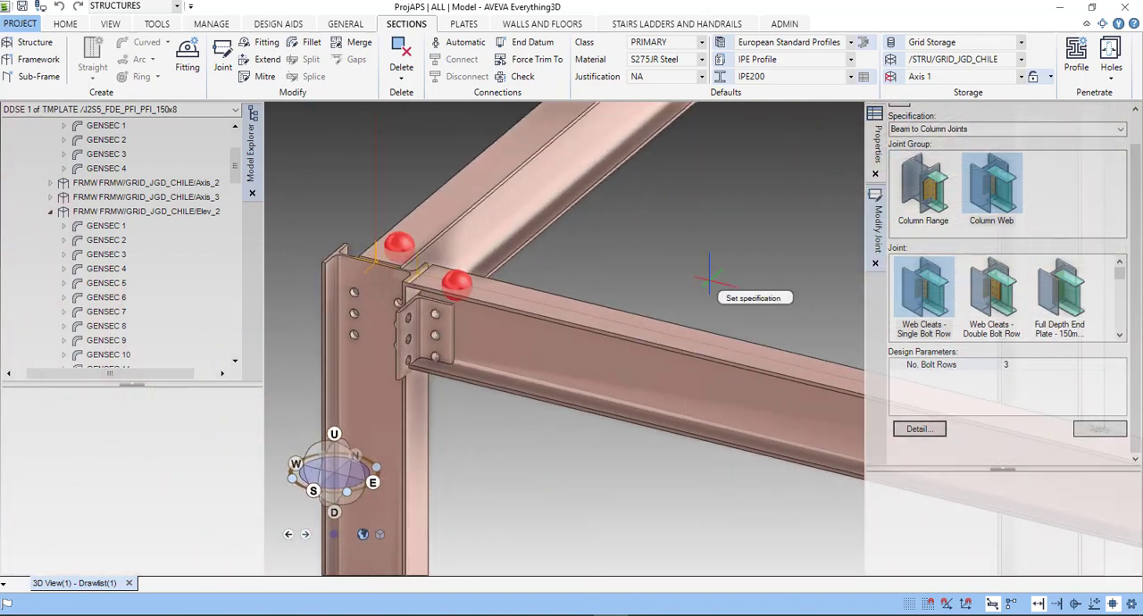
{"action": "left_click", "coordinate": [998, 309]}
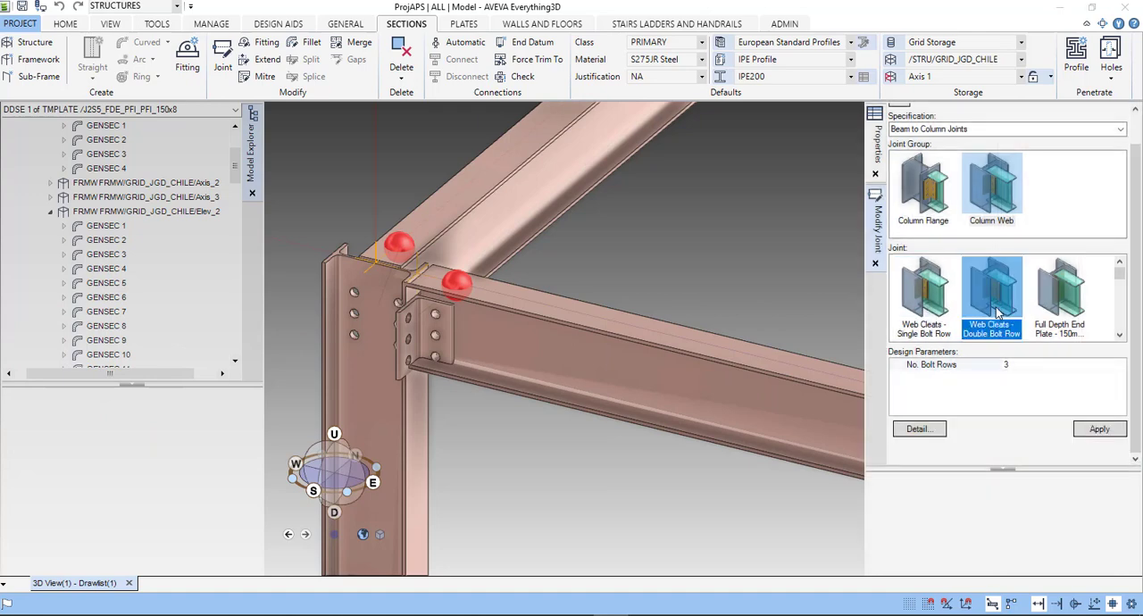
{"action": "left_click", "coordinate": [1097, 431]}
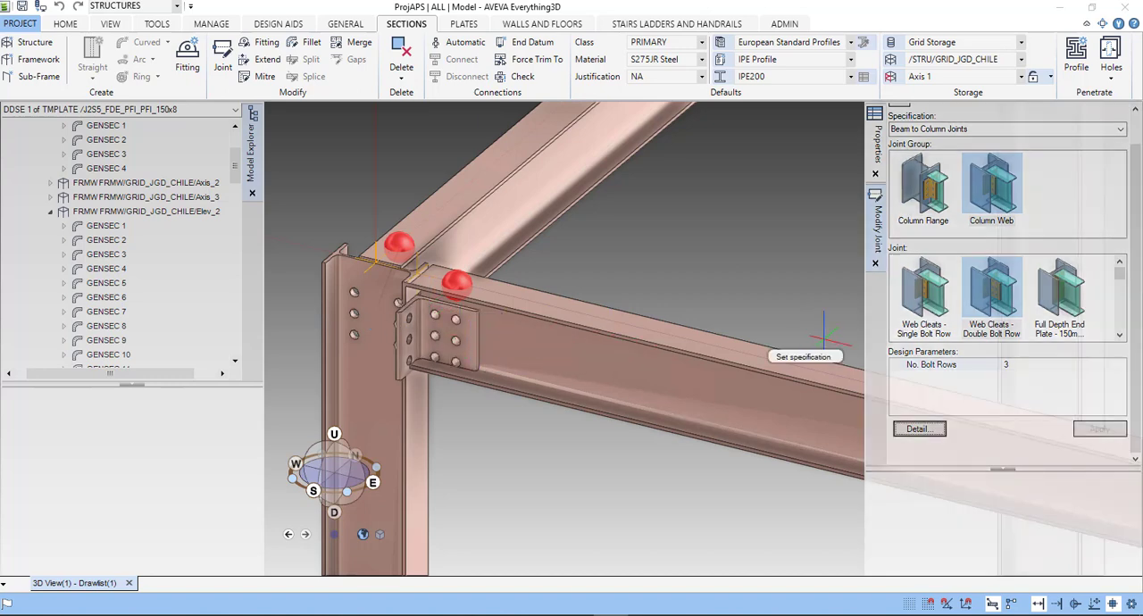
- Apply the 150 mm Full Depth End Plate joint from the Column Flange group to both beam joints
{"action": "left_click", "coordinate": [934, 192]}
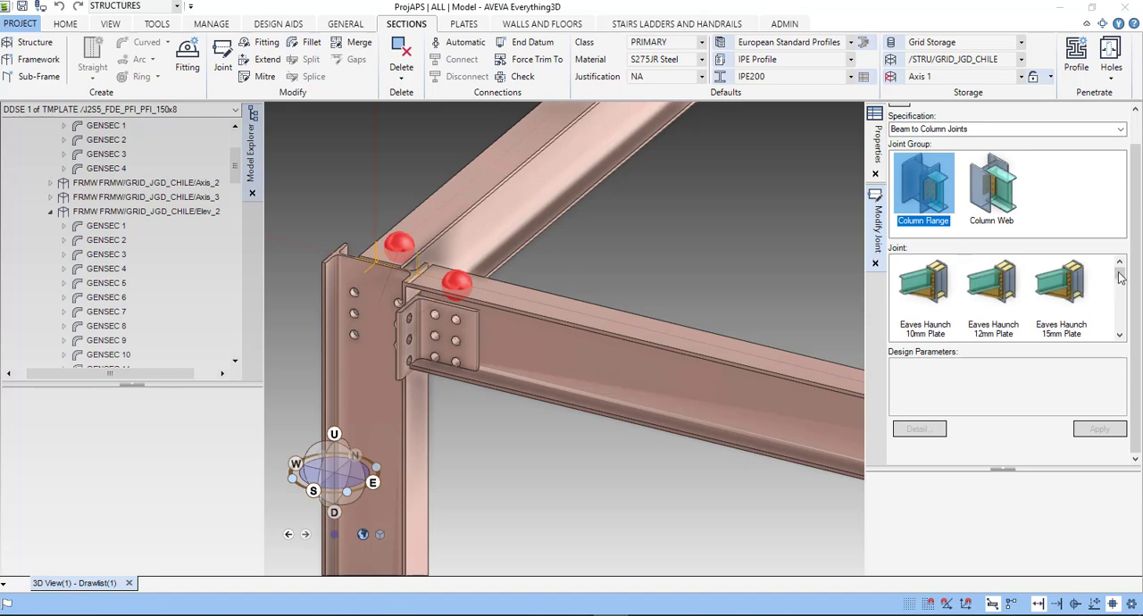
{"action": "left_click_drag", "start_coordinate": [1118, 274], "coordinate": [1124, 301]}
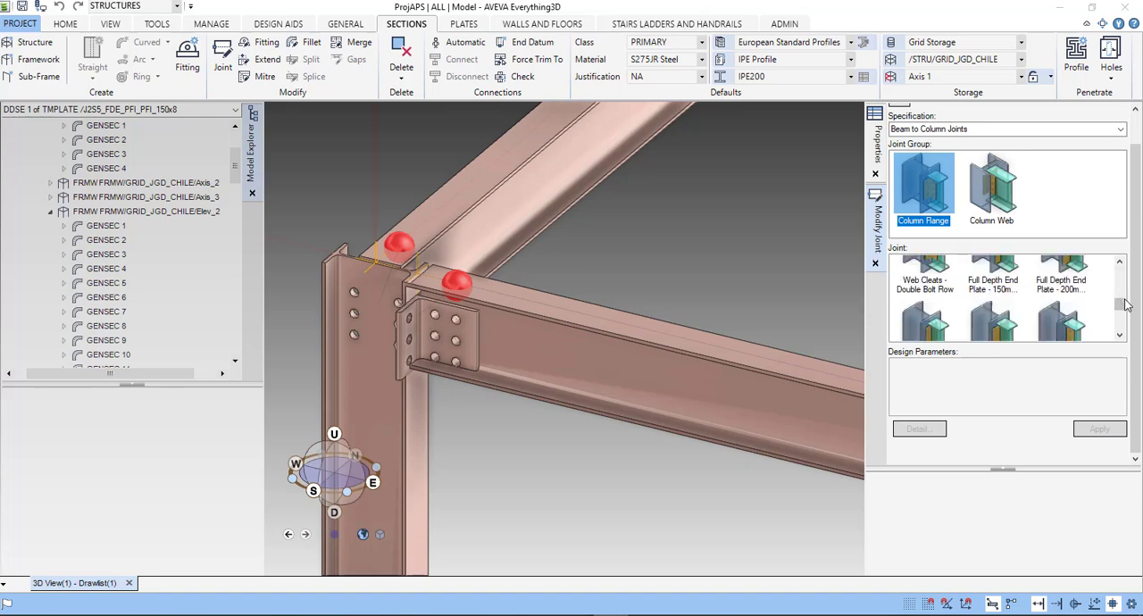
{"action": "left_click", "coordinate": [1011, 290]}
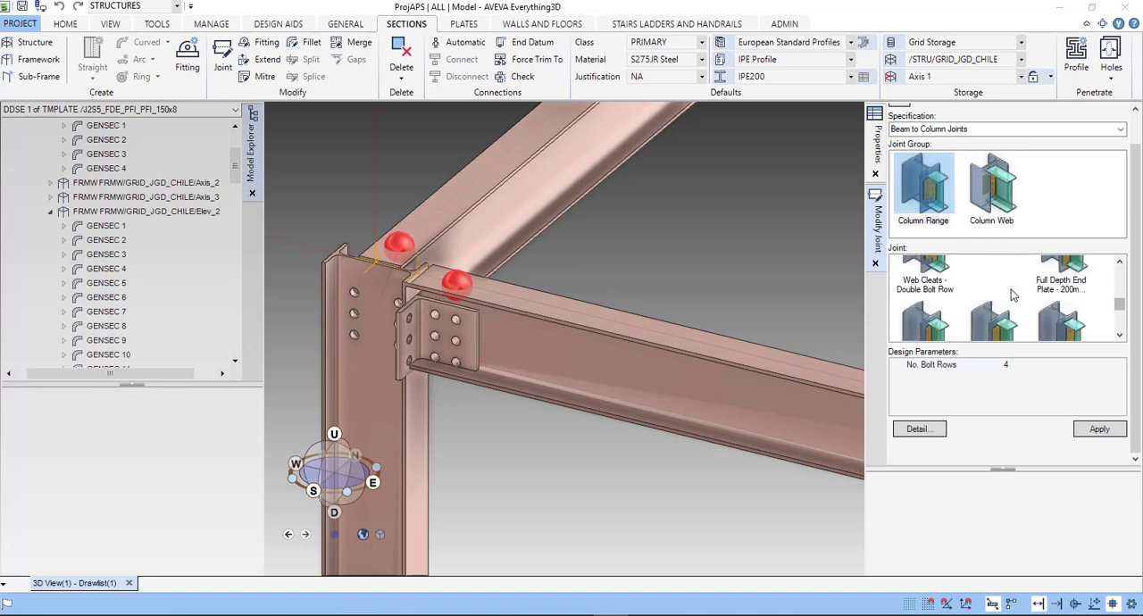
{"action": "left_click", "coordinate": [1100, 430]}
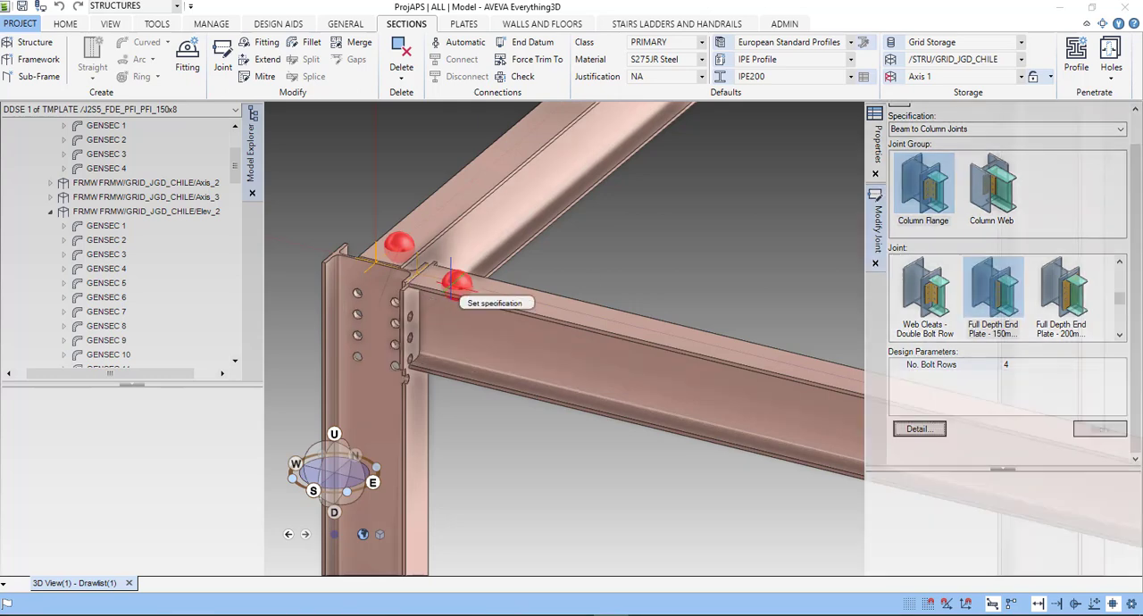
- Check the end plates from the inner side of the corner and replace both joints with the Column Flange type Web Cleats - Double Bolt Row
{"action": "scroll", "coordinate": [412, 320], "scroll_direction": "down", "scroll_amount": 3}
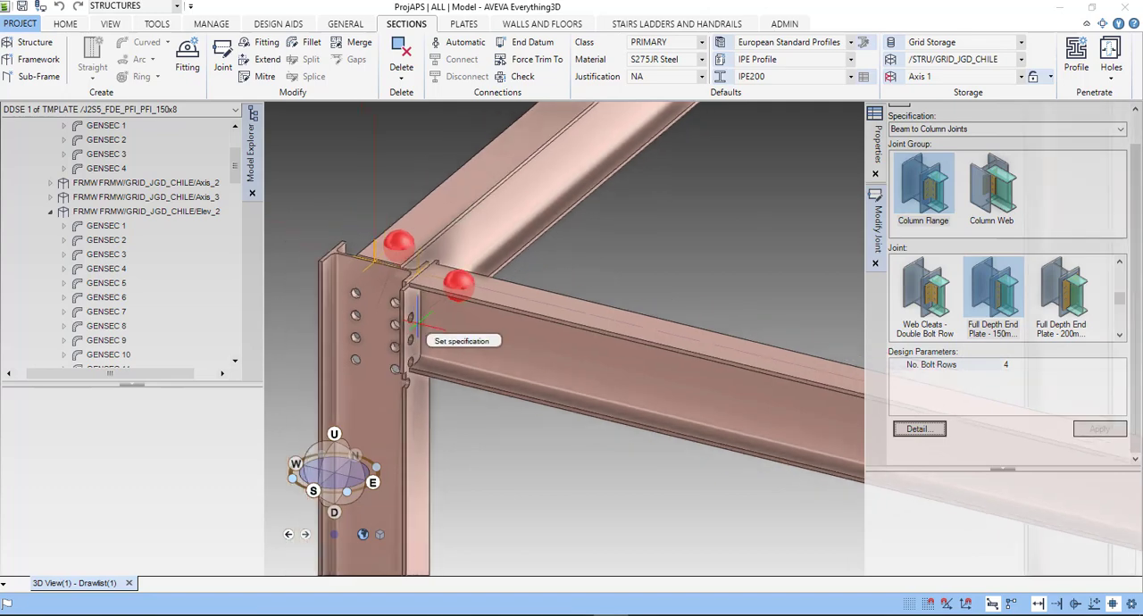
{"action": "middle_click_drag", "start_coordinate": [424, 332], "coordinate": [107, 335]}
{"action": "middle_click_drag", "start_coordinate": [424, 341], "coordinate": [408, 358]}
{"action": "scroll", "coordinate": [430, 346], "scroll_direction": "up", "scroll_amount": 3}
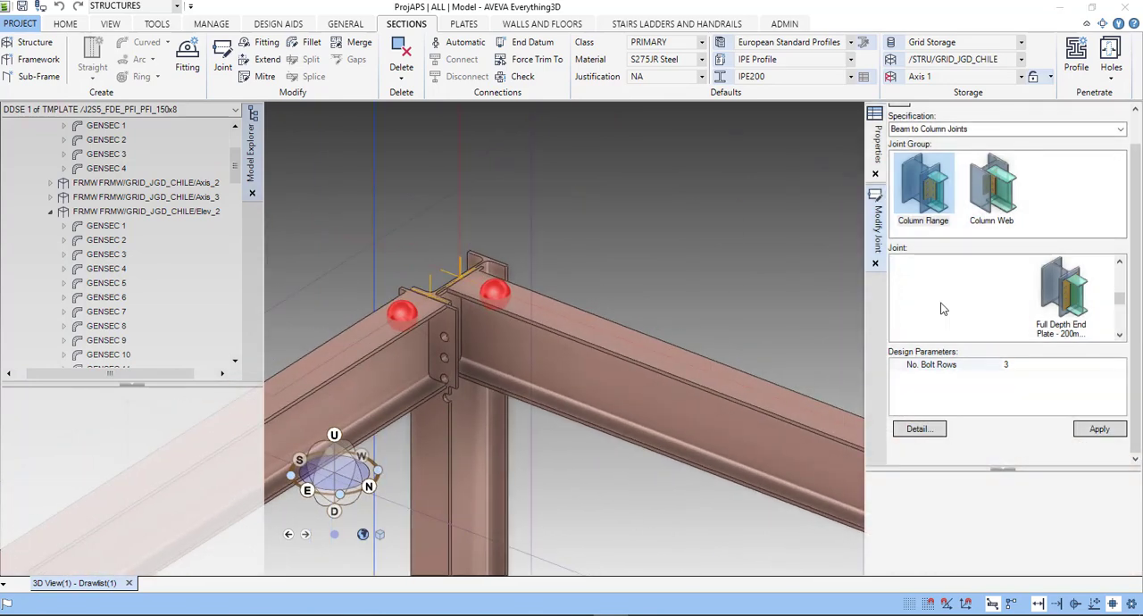
{"action": "left_click", "coordinate": [942, 313]}
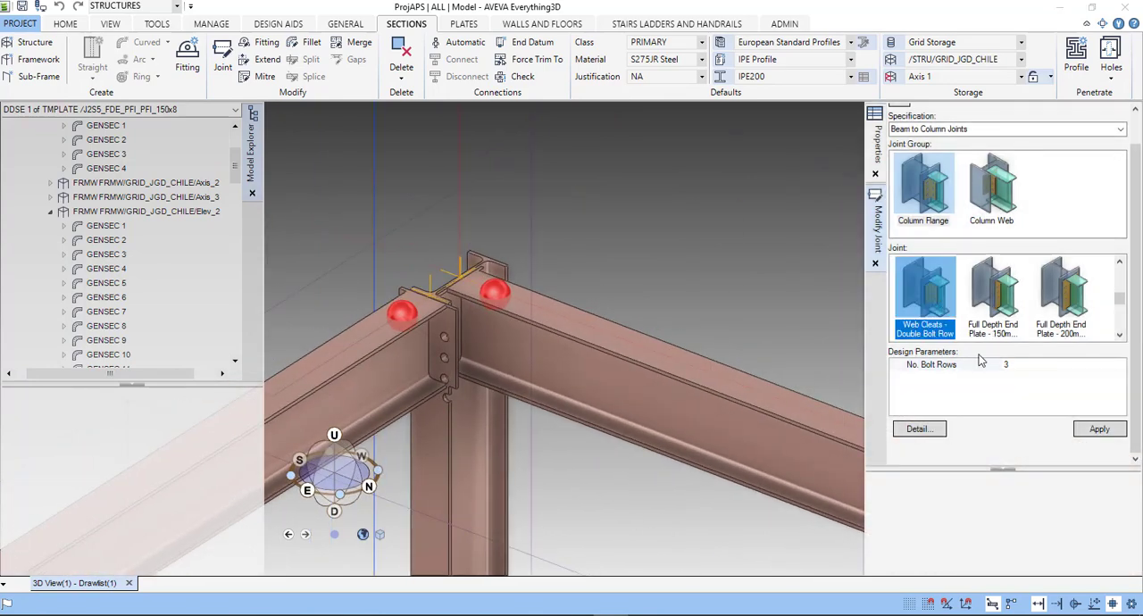
{"action": "left_click", "coordinate": [1100, 429]}
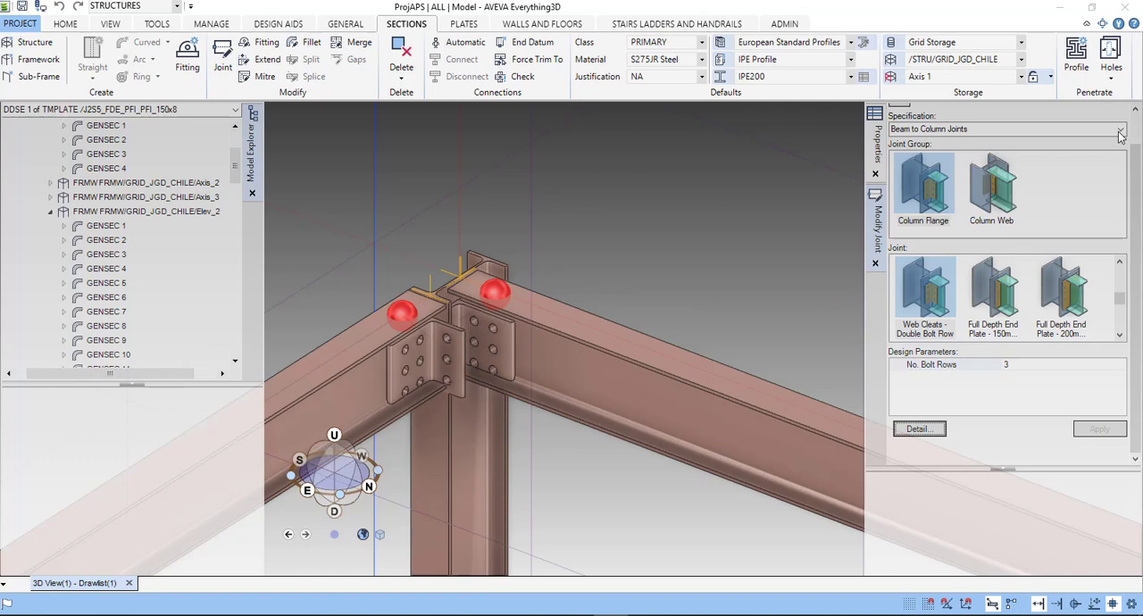
- Browse the joint specifications for Beam to Beam Joints (Small to Large Beam), Bracing Joints and Splice Joints to examine the available joint groups
{"action": "left_click", "coordinate": [1001, 128]}
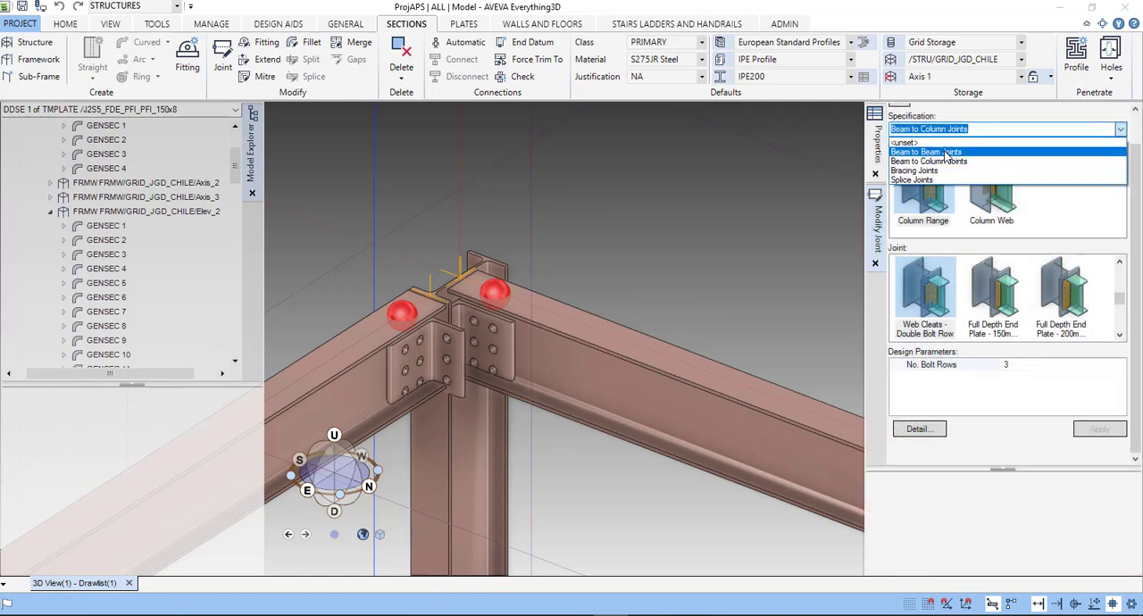
{"action": "left_click", "coordinate": [929, 146]}
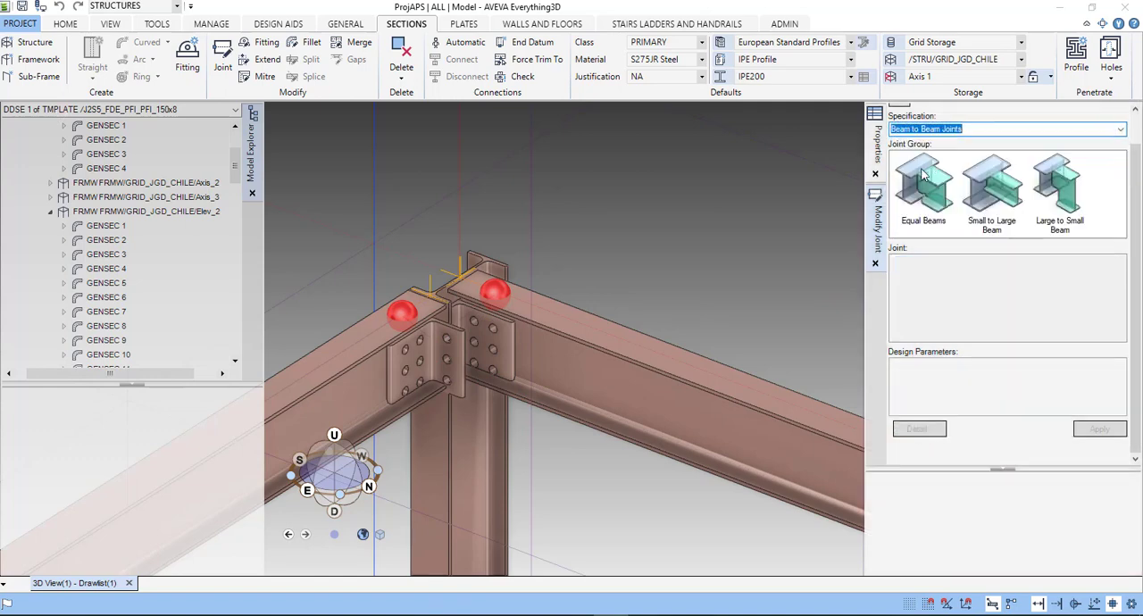
{"action": "left_click", "coordinate": [999, 196]}
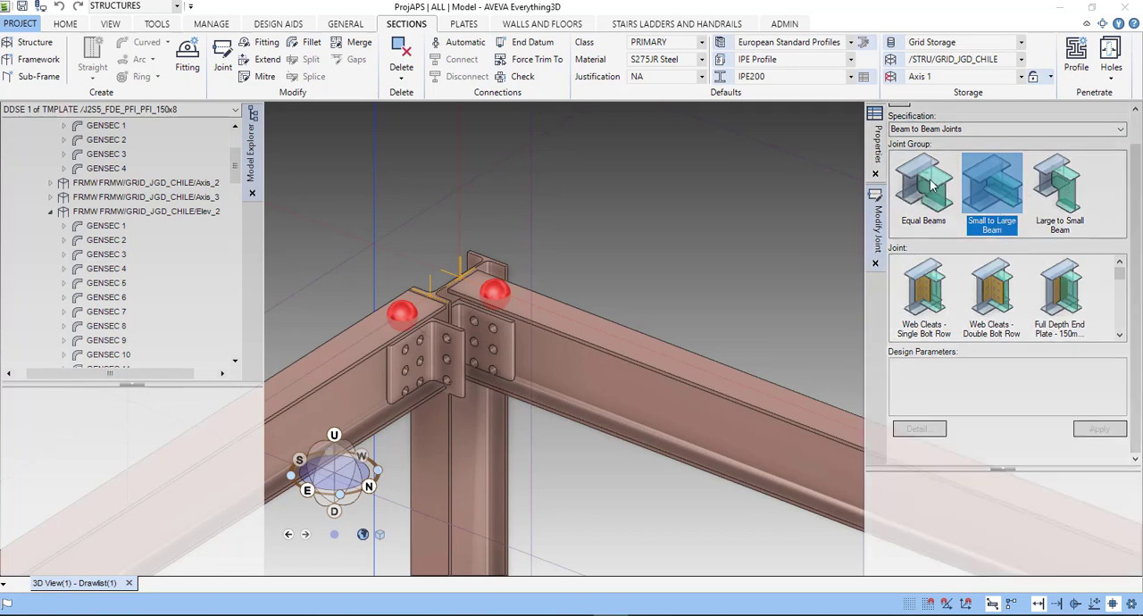
{"action": "left_click", "coordinate": [1014, 128]}
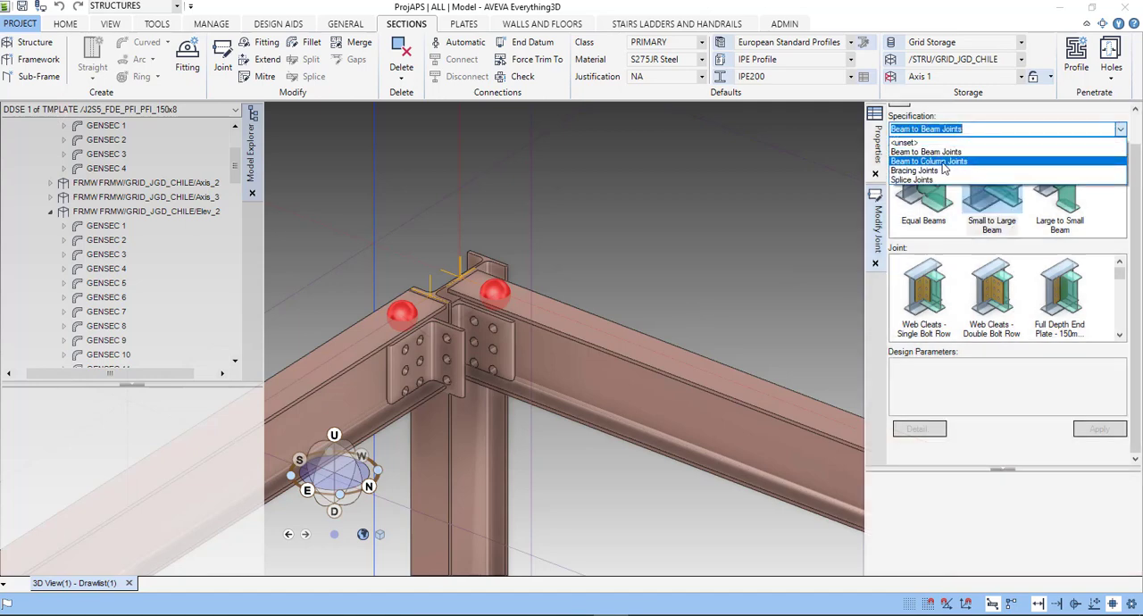
{"action": "left_click", "coordinate": [926, 170]}
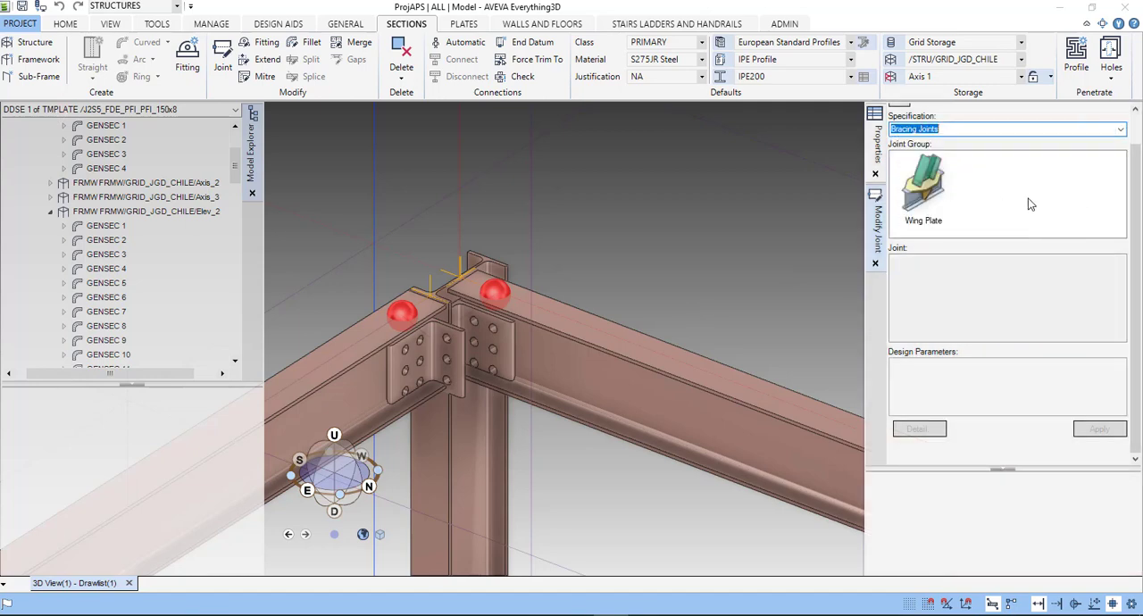
{"action": "left_click", "coordinate": [1120, 131]}
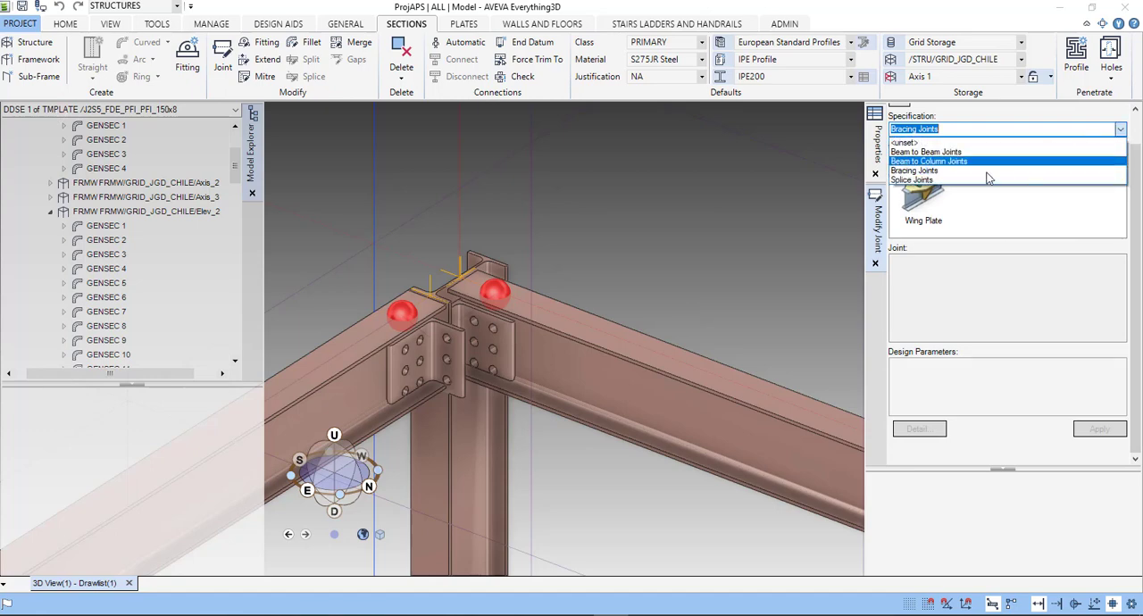
{"action": "left_click", "coordinate": [989, 179]}
{"action": "scroll", "coordinate": [1069, 214], "scroll_direction": "down", "scroll_amount": 5}
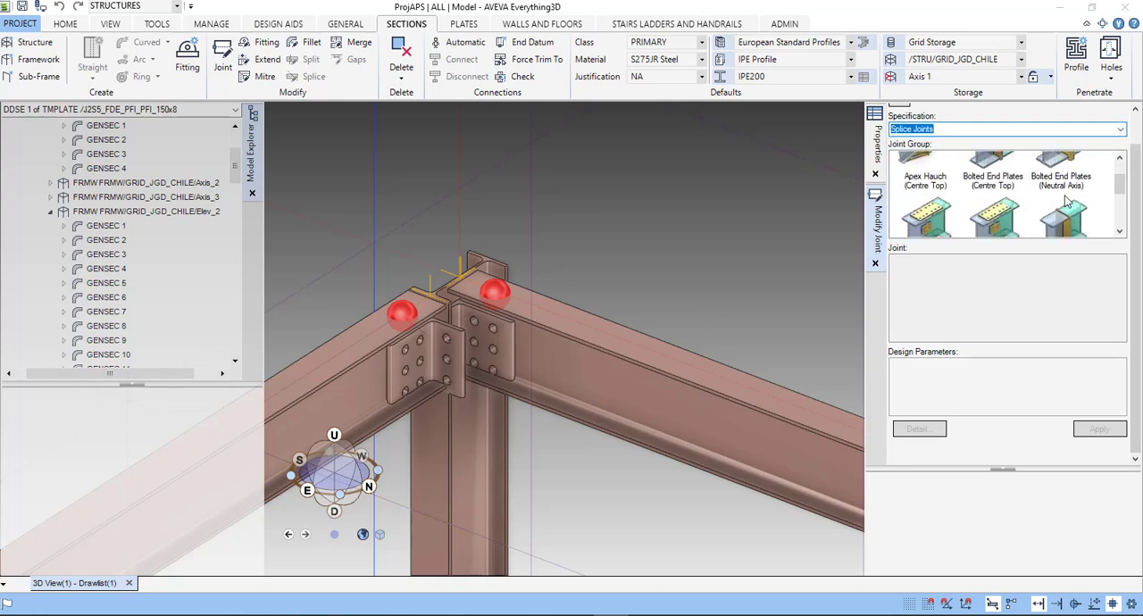
{"action": "scroll", "coordinate": [1070, 217], "scroll_direction": "up", "scroll_amount": 5}
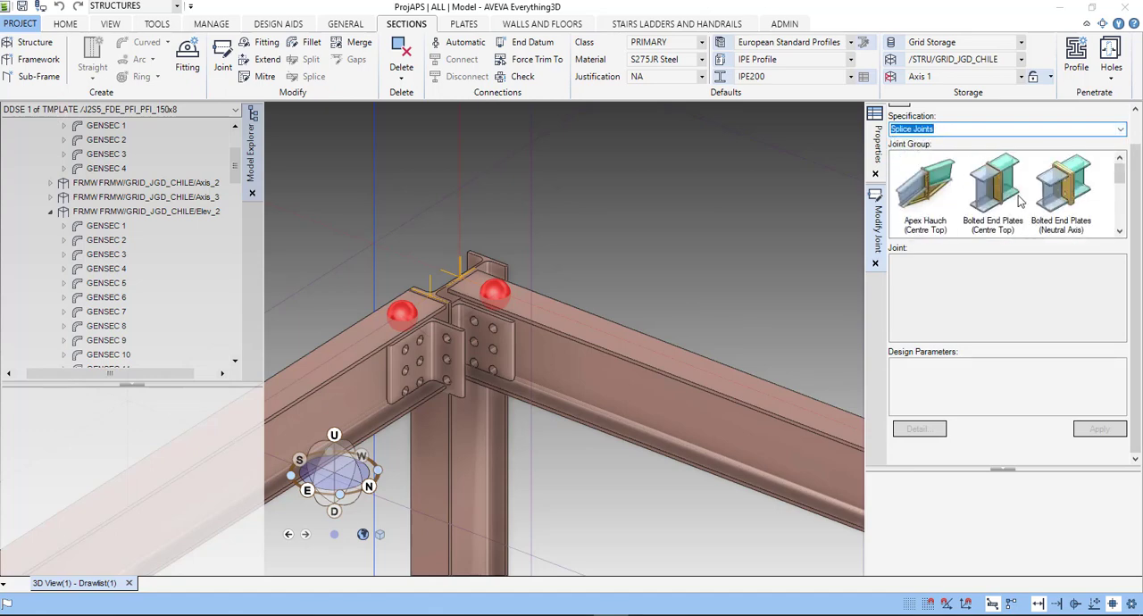
- Apply the Beam to Column joint Web Cleats - Single Bolt Row from the Column Flange group to both beams and inspect the cleats
{"action": "left_click", "coordinate": [1121, 129]}
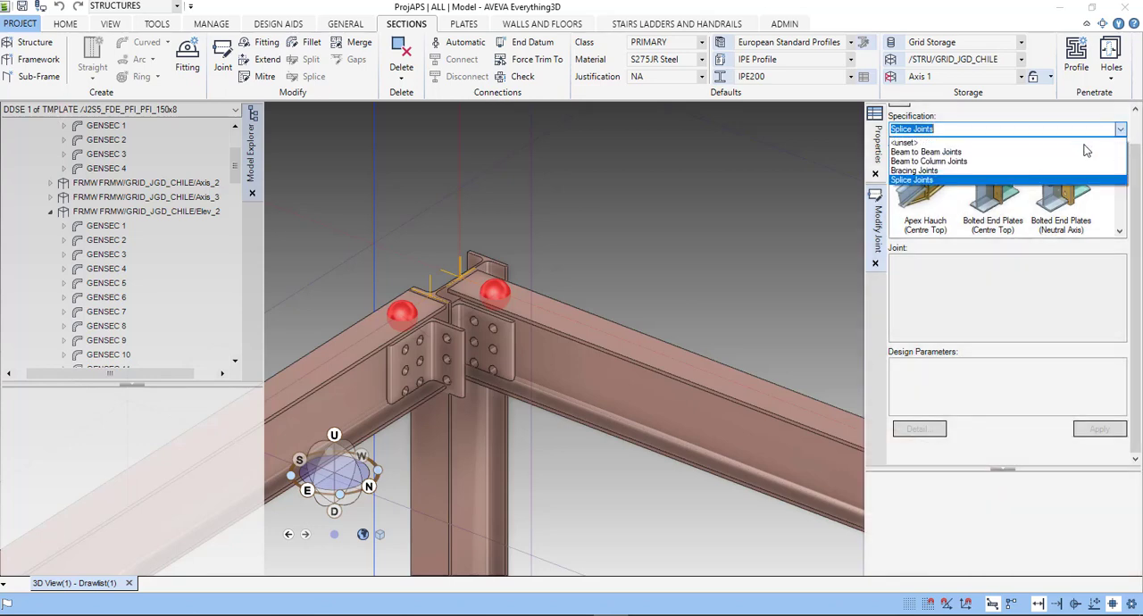
{"action": "left_click", "coordinate": [945, 162]}
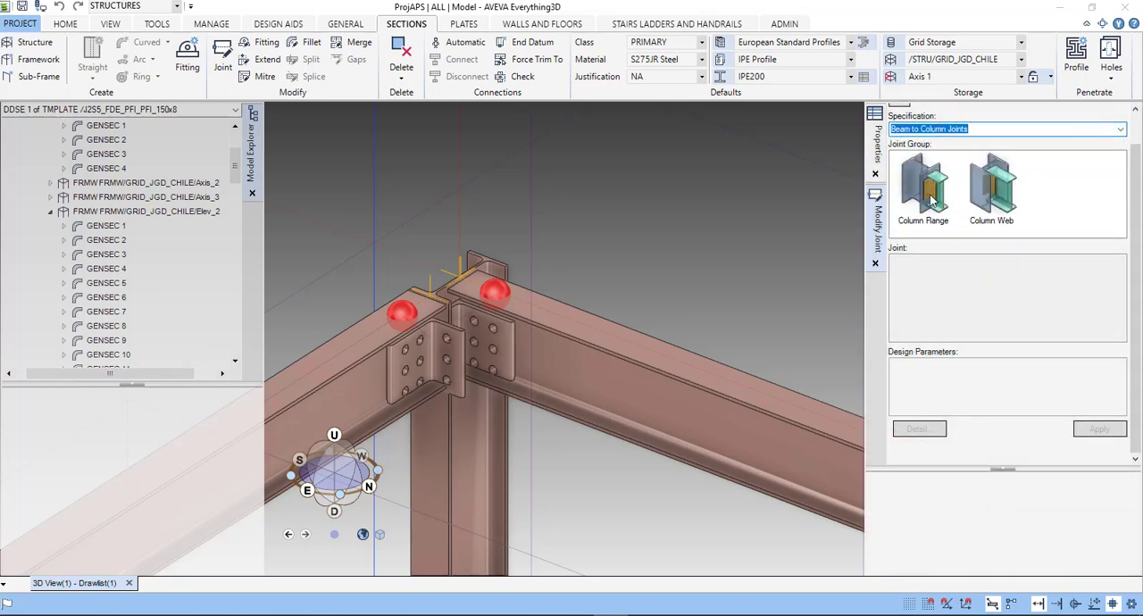
{"action": "left_click", "coordinate": [932, 201]}
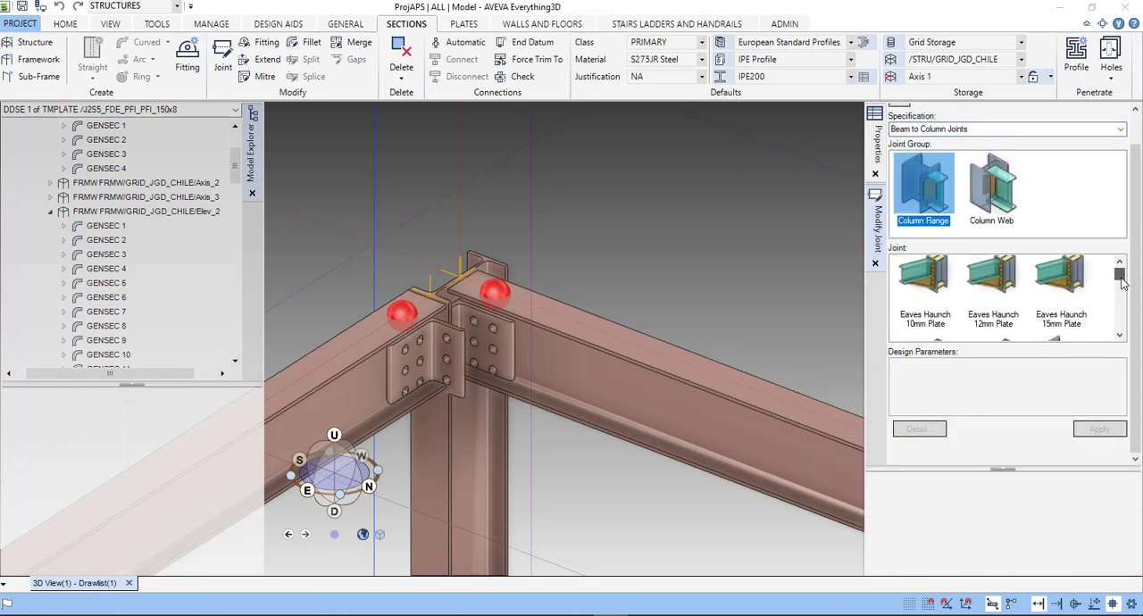
{"action": "scroll", "coordinate": [1123, 280], "scroll_direction": "down", "scroll_amount": 3}
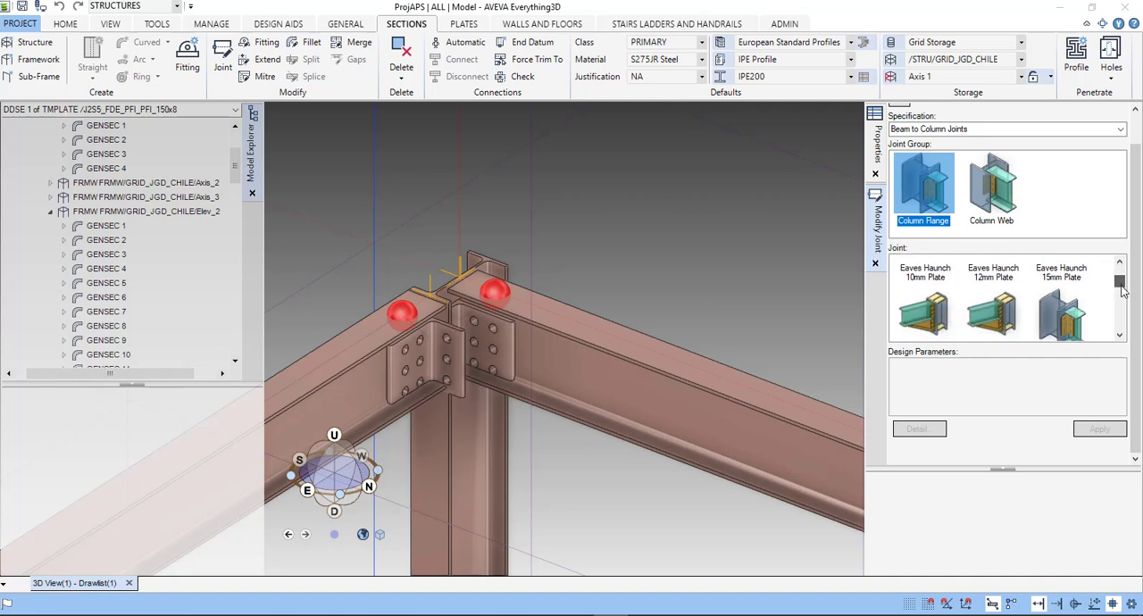
{"action": "left_click", "coordinate": [1077, 297]}
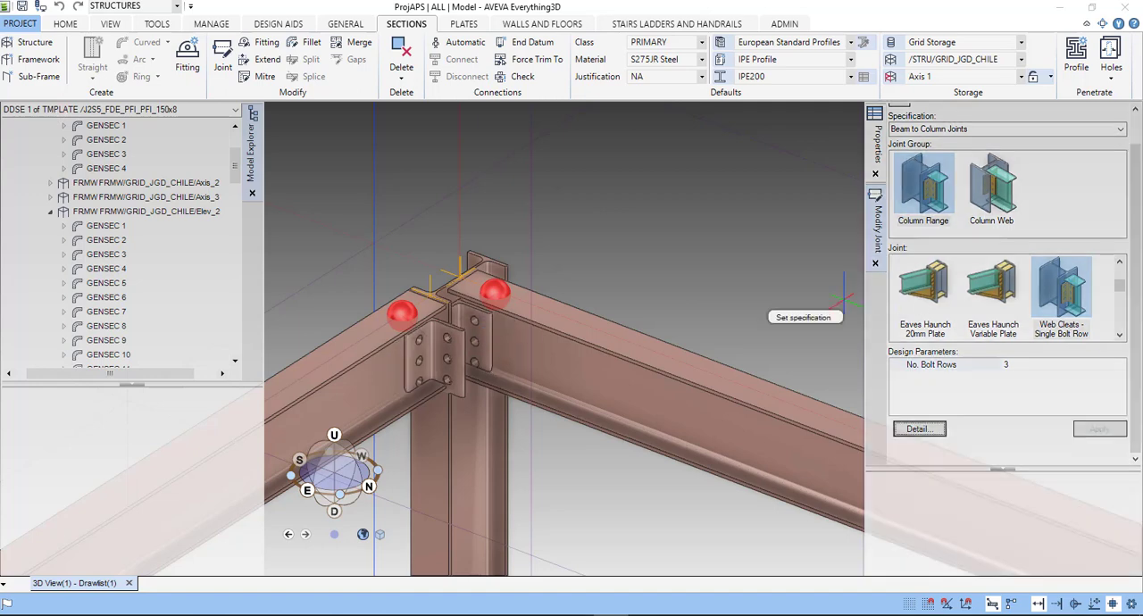
{"action": "scroll", "coordinate": [457, 350], "scroll_direction": "up", "scroll_amount": 3}
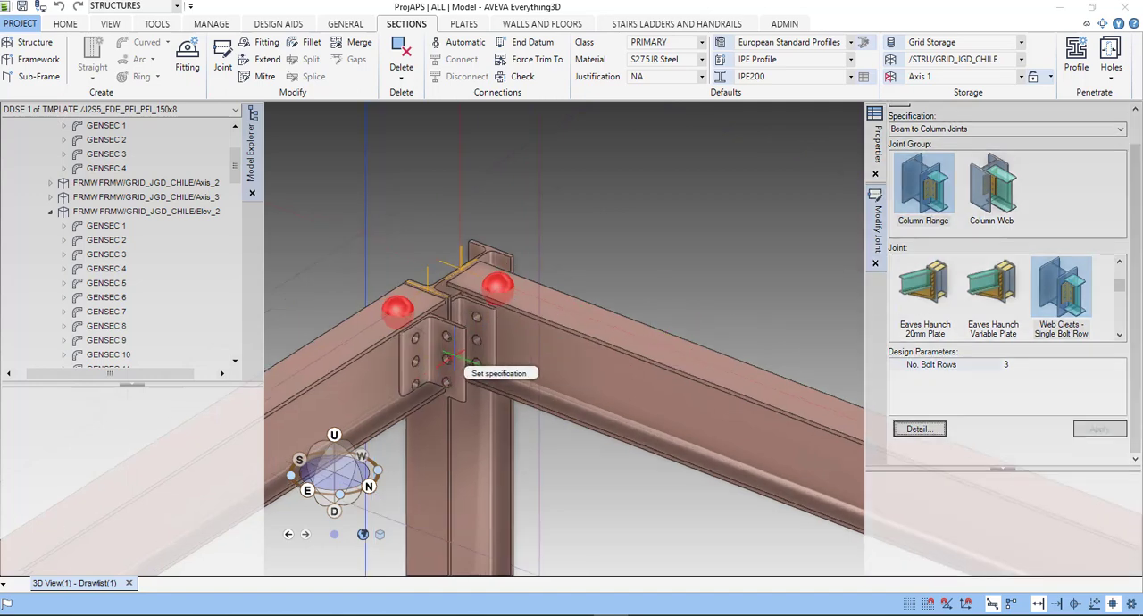
{"action": "middle_click_drag", "start_coordinate": [533, 349], "coordinate": [526, 322]}
{"action": "middle_click_drag", "start_coordinate": [550, 272], "coordinate": [543, 273]}
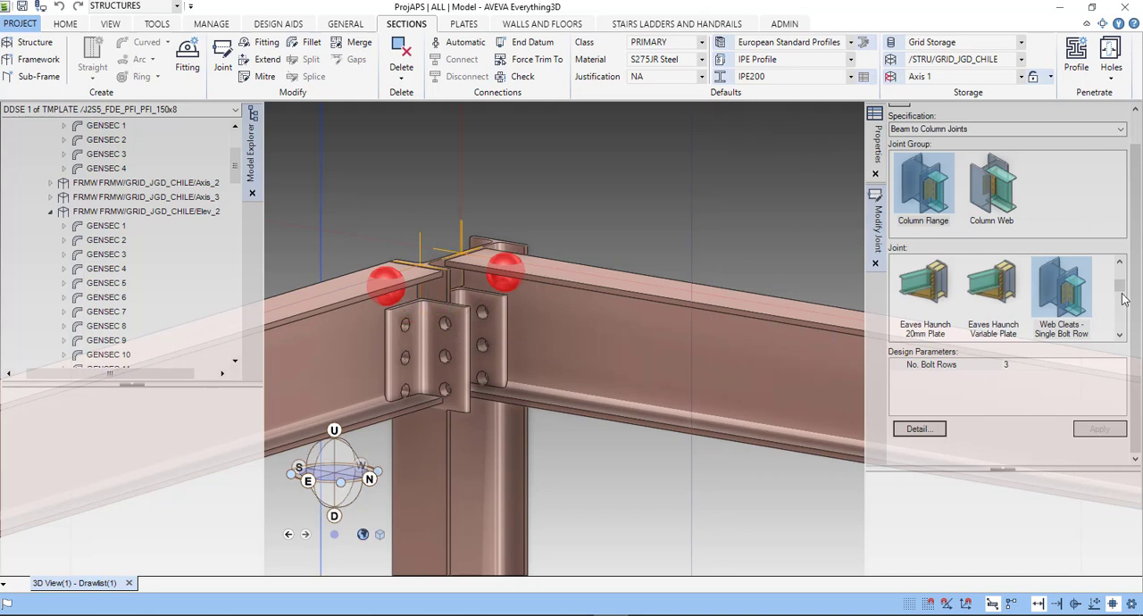
- Change both beam joints to the Column Flange type Web Cleats - Double Bolt Row
{"action": "scroll", "coordinate": [1124, 301], "scroll_direction": "down", "scroll_amount": 1}
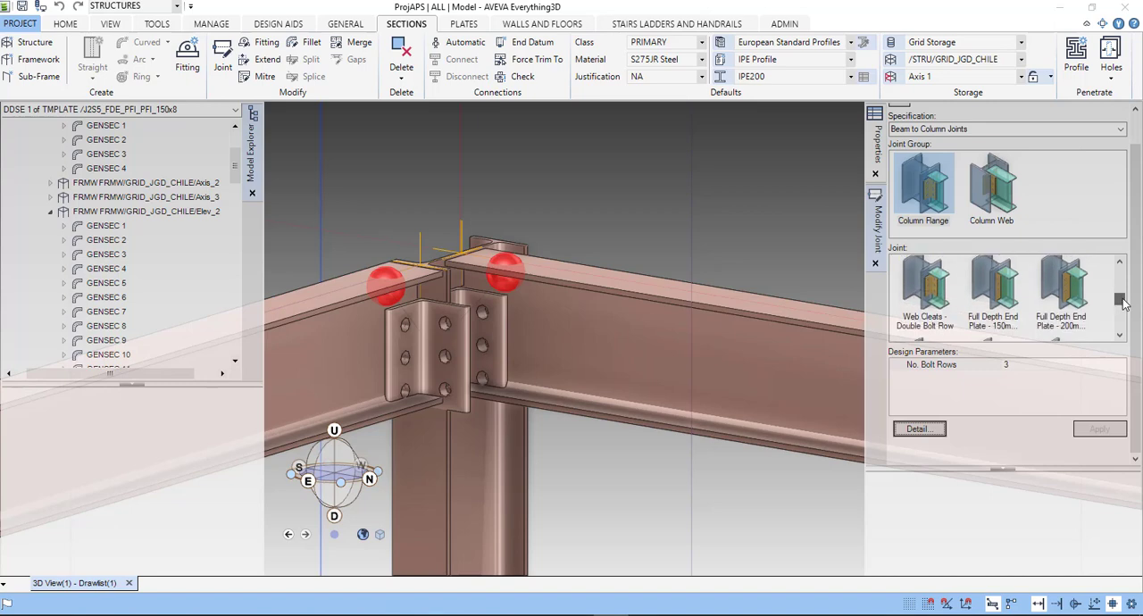
{"action": "left_click", "coordinate": [945, 282]}
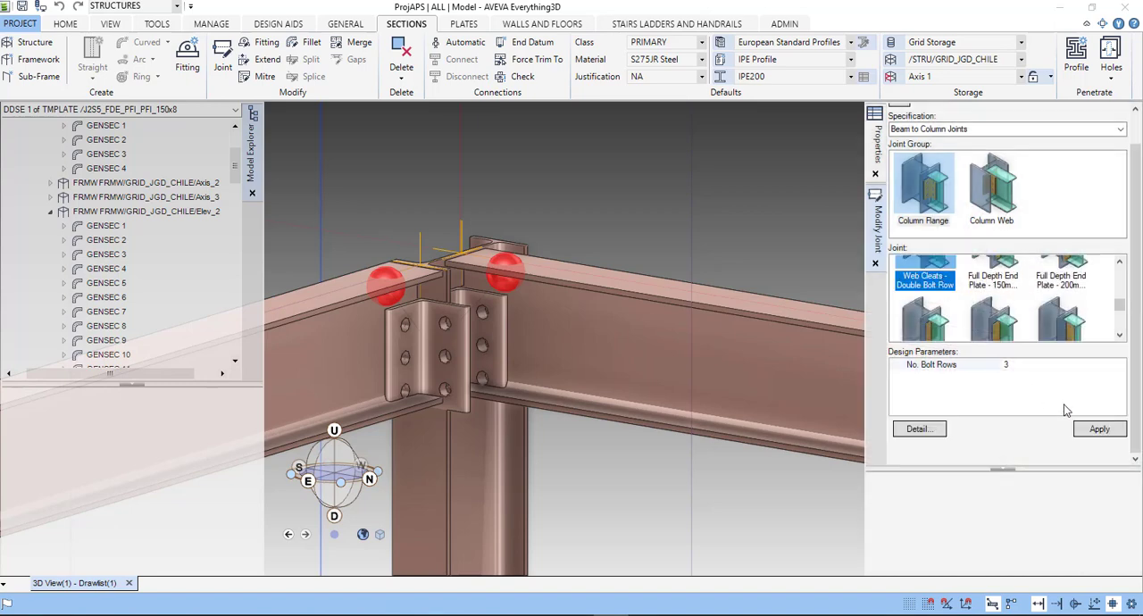
{"action": "left_click", "coordinate": [1100, 430]}
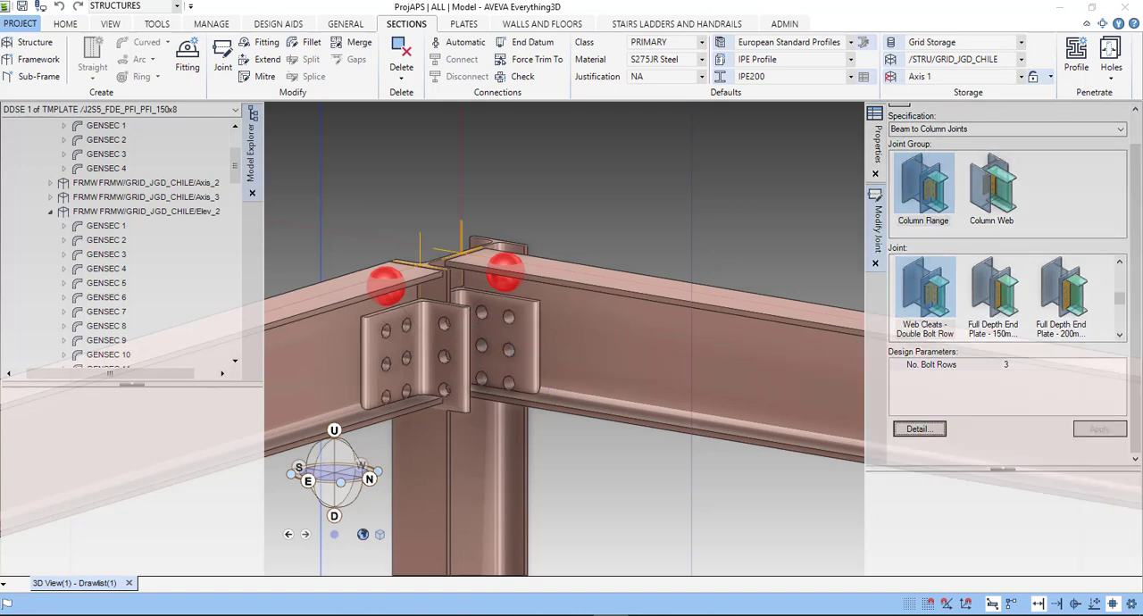
- Apply the Column Web type Web Cleats - Single Bolt Row to both joints and change them to the Double Bolt Row variant
{"action": "left_click_drag", "start_coordinate": [1120, 298], "coordinate": [1121, 322]}
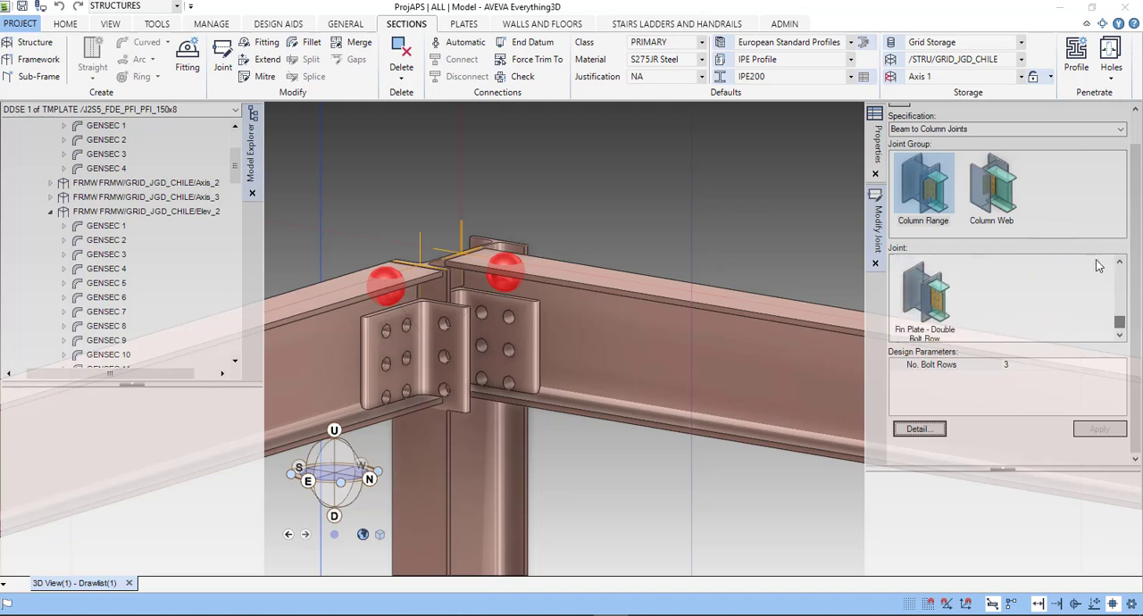
{"action": "left_click", "coordinate": [992, 190]}
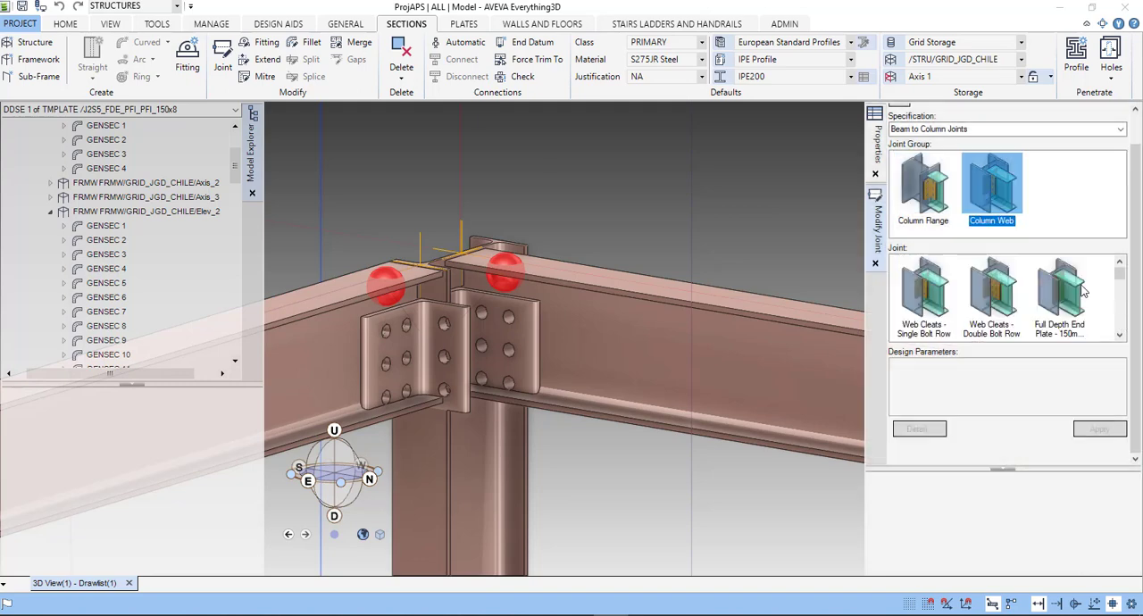
{"action": "left_click", "coordinate": [947, 295]}
{"action": "left_click", "coordinate": [1106, 430]}
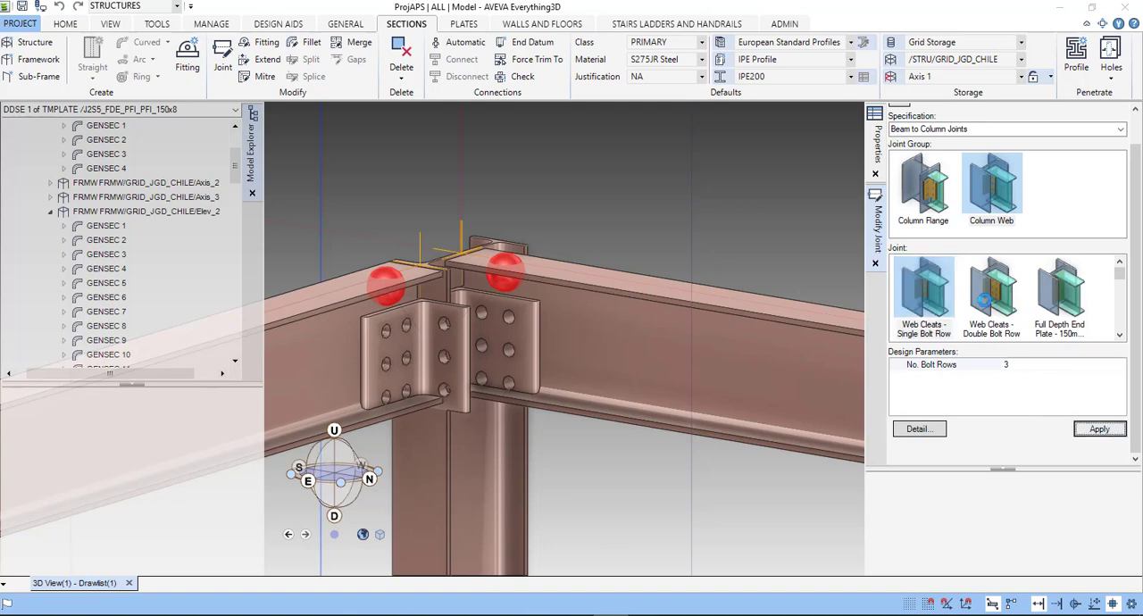
{"action": "left_click", "coordinate": [1002, 306]}
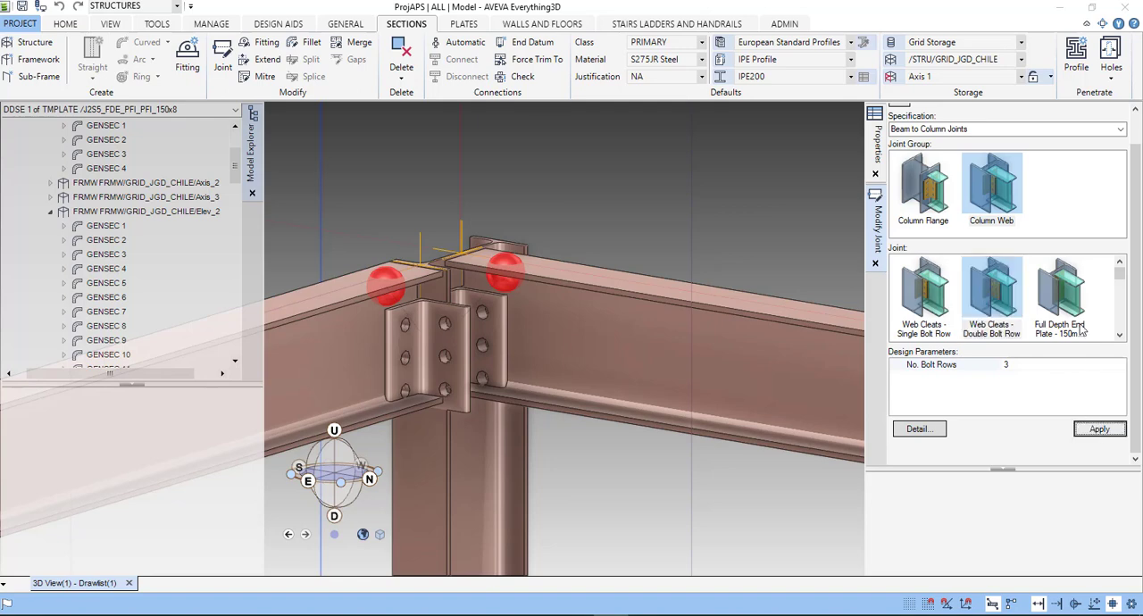
- Replace both joints with the Column Web type 10mm End Plate and inspect the end plates at the column head from above
{"action": "left_click", "coordinate": [1081, 320]}
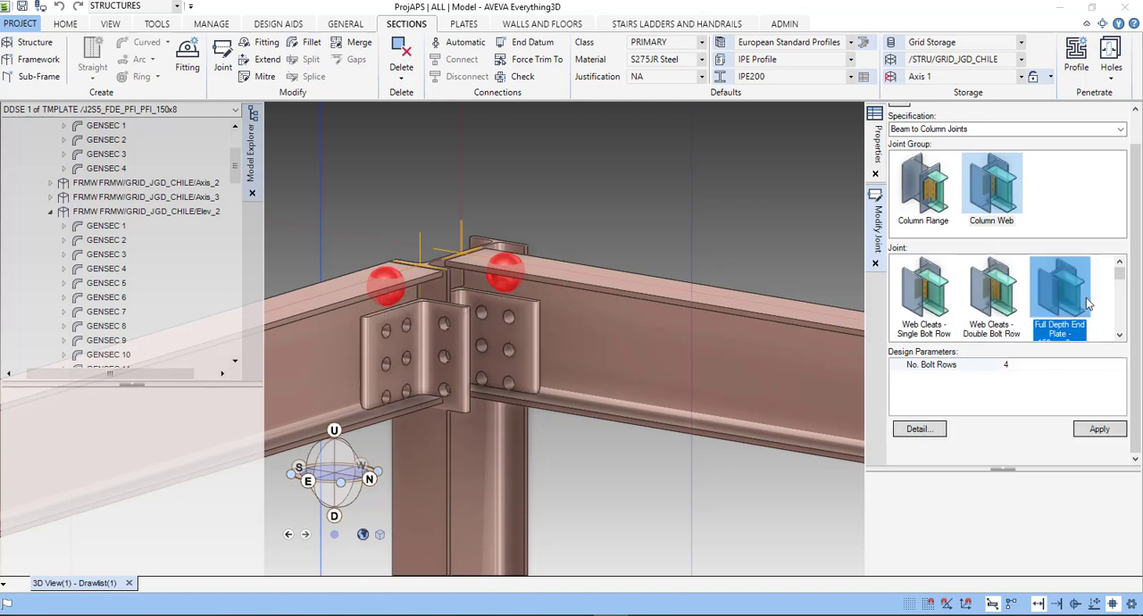
{"action": "scroll", "coordinate": [1083, 314], "scroll_direction": "down", "scroll_amount": 1}
{"action": "scroll", "coordinate": [1083, 313], "scroll_direction": "down", "scroll_amount": 4}
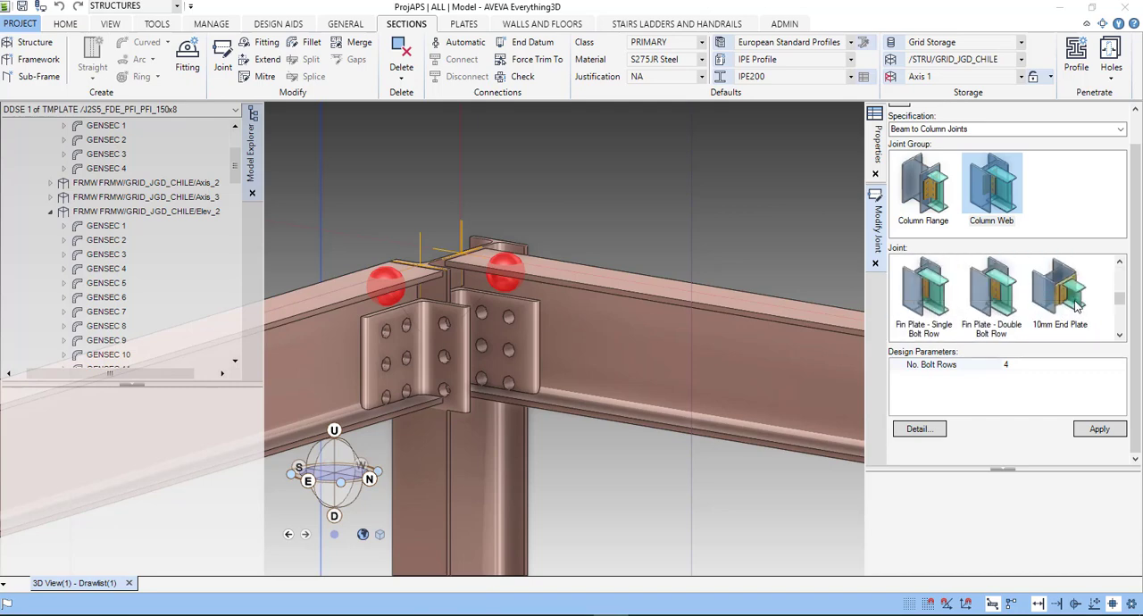
{"action": "left_click", "coordinate": [1083, 309]}
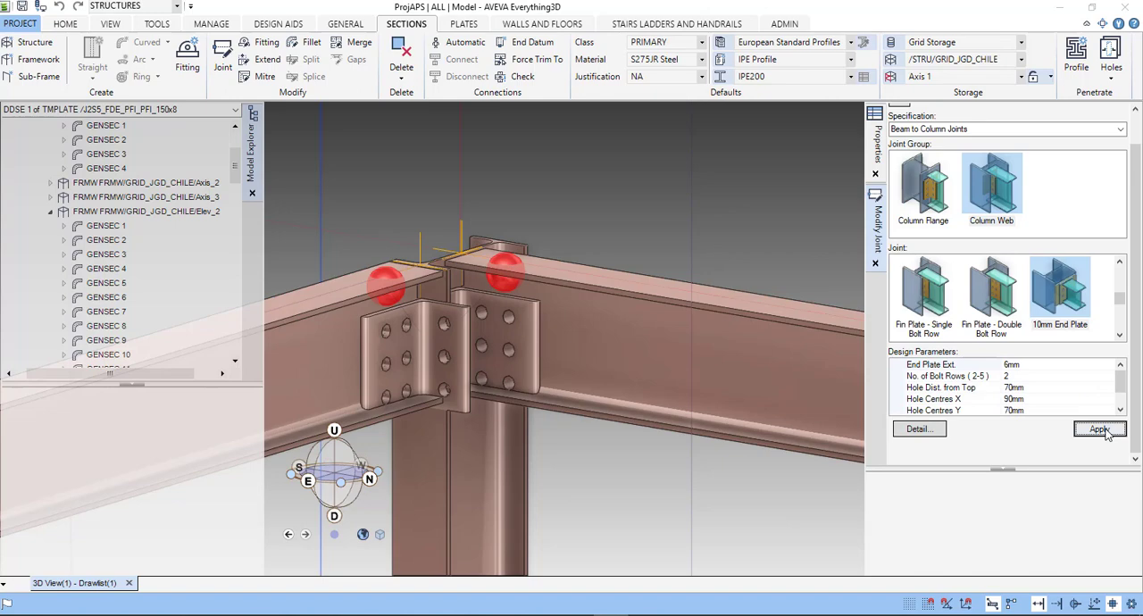
{"action": "left_click", "coordinate": [1099, 429]}
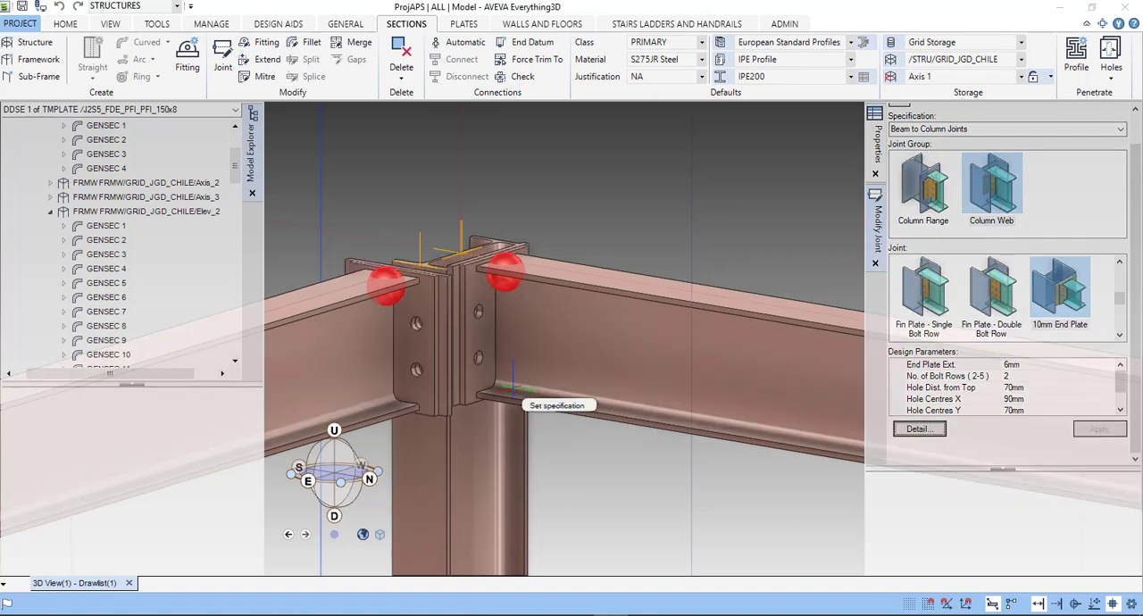
{"action": "scroll", "coordinate": [404, 332], "scroll_direction": "up", "scroll_amount": 1}
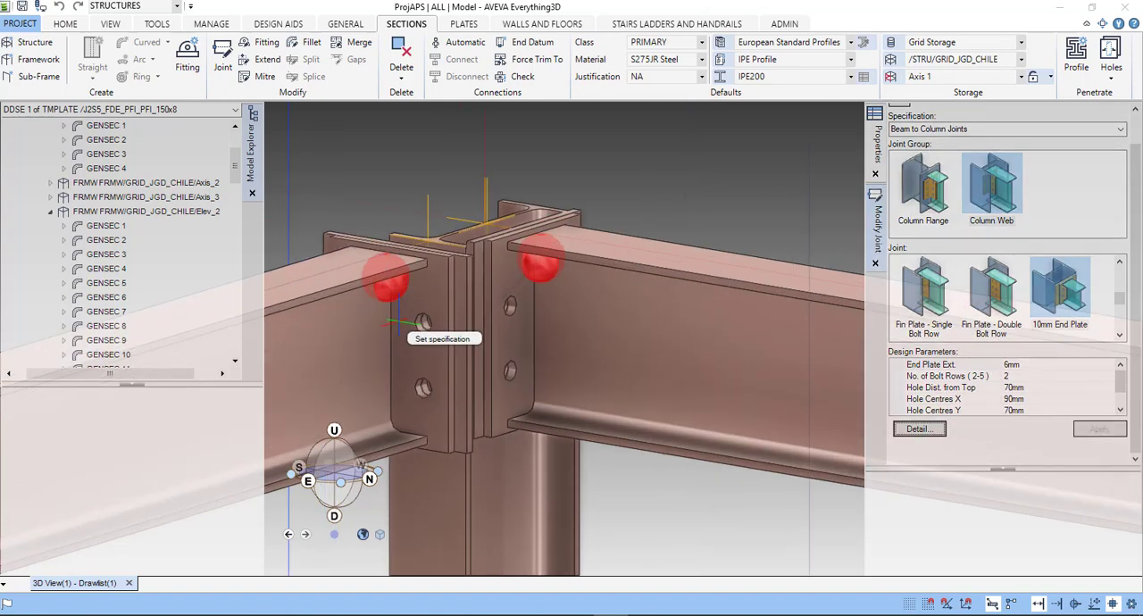
{"action": "scroll", "coordinate": [400, 321], "scroll_direction": "down", "scroll_amount": 1}
{"action": "middle_click_drag", "start_coordinate": [448, 346], "coordinate": [402, 236]}
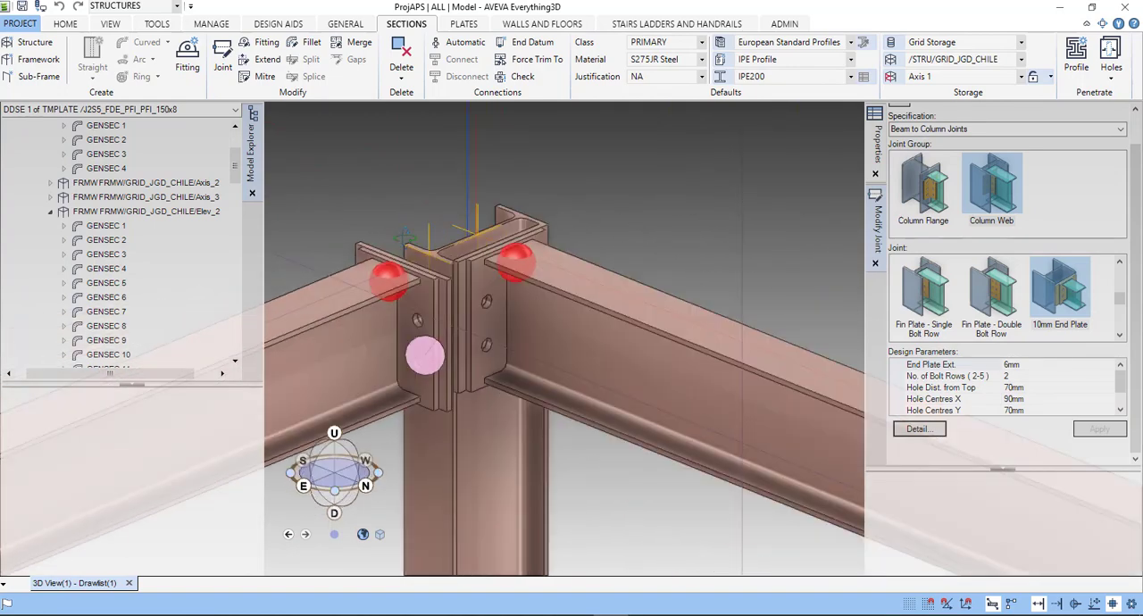
{"action": "mouse_move", "coordinate": [425, 355]}
{"action": "middle_mouse_down"}
{"action": "mouse_move", "coordinate": [432, 304]}
{"action": "mouse_move", "coordinate": [439, 365]}
{"action": "middle_mouse_up"}
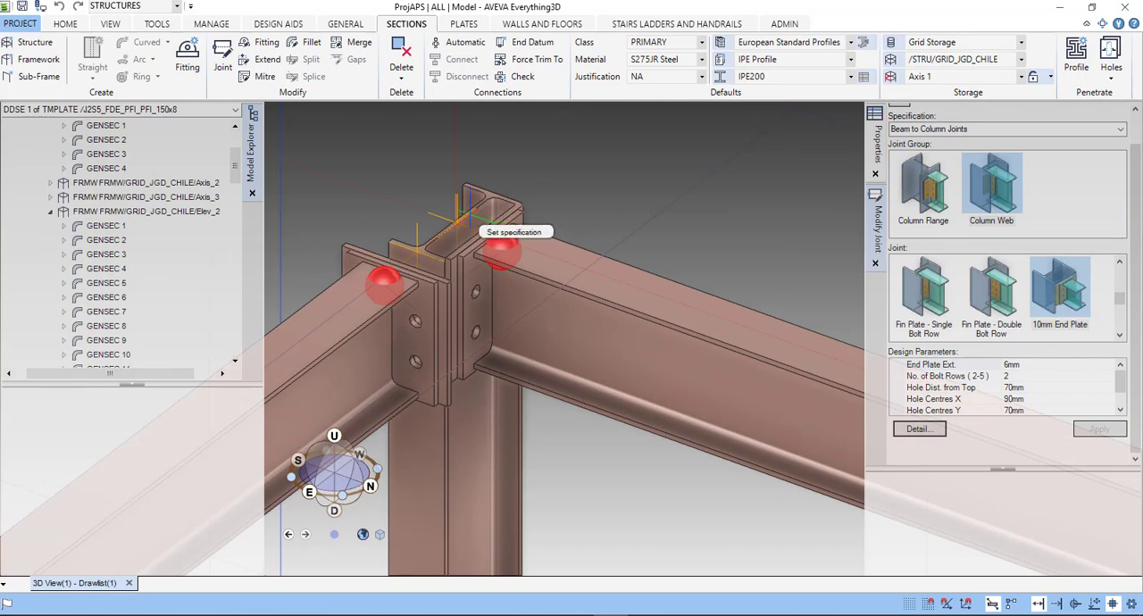
{"action": "scroll", "coordinate": [442, 225], "scroll_direction": "up", "scroll_amount": 3}
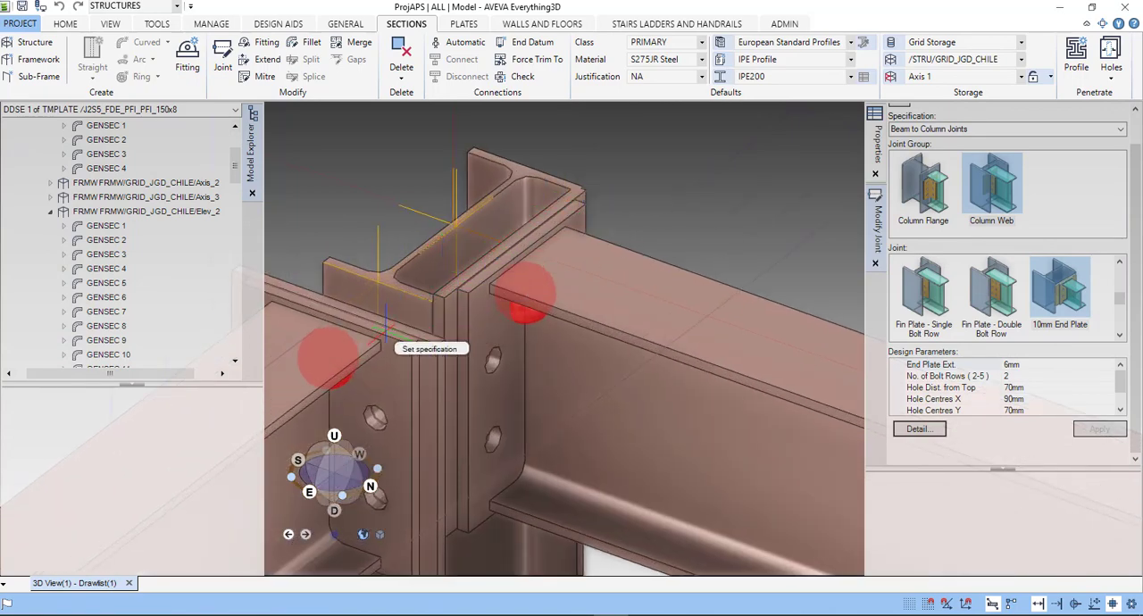
{"action": "scroll", "coordinate": [500, 347], "scroll_direction": "down", "scroll_amount": 3}
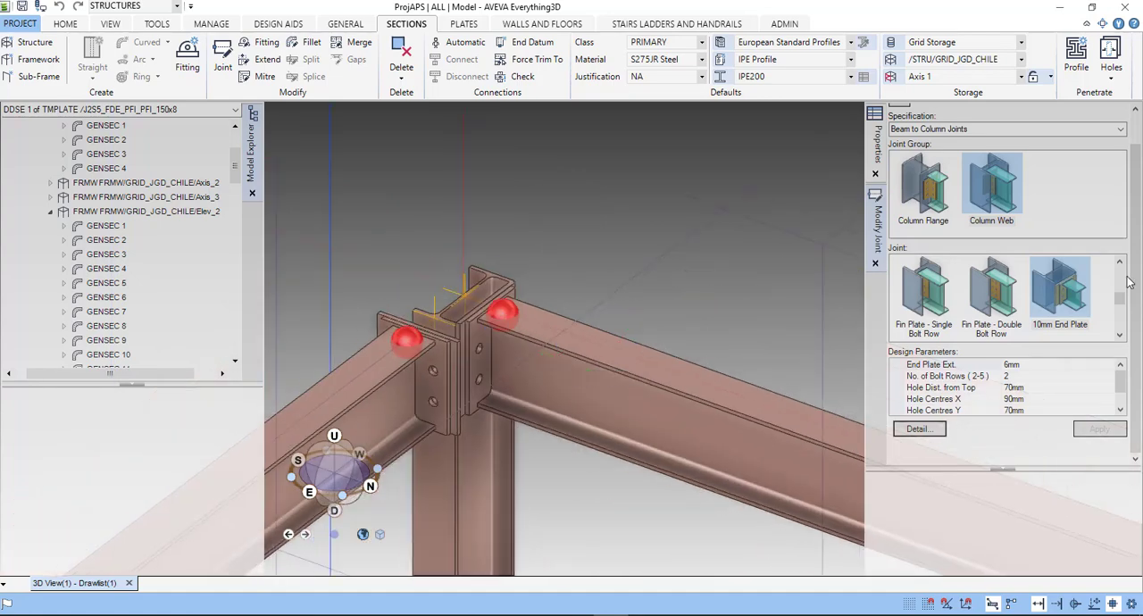
- Change both beam joints to the Column Web type Web Cleats - Single Bolt Row and inspect the cleats at the column head
{"action": "scroll", "coordinate": [1122, 308], "scroll_direction": "down", "scroll_amount": 1}
{"action": "left_click_drag", "start_coordinate": [1122, 308], "coordinate": [1125, 274]}
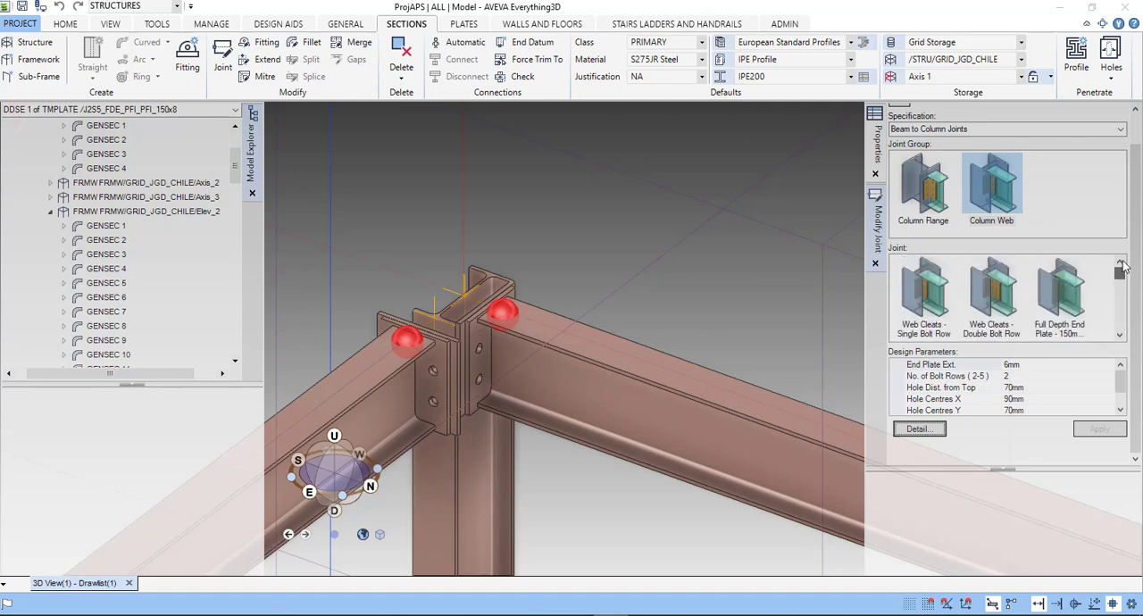
{"action": "left_click", "coordinate": [923, 290]}
{"action": "left_click", "coordinate": [1104, 432]}
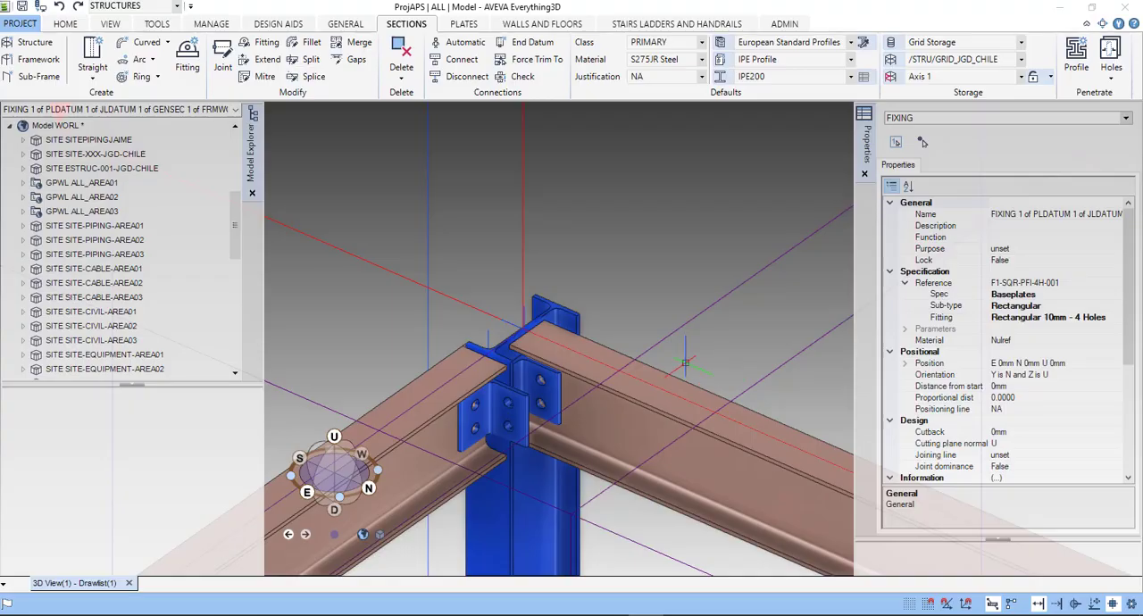
{"action": "scroll", "coordinate": [524, 441], "scroll_direction": "up", "scroll_amount": 6}
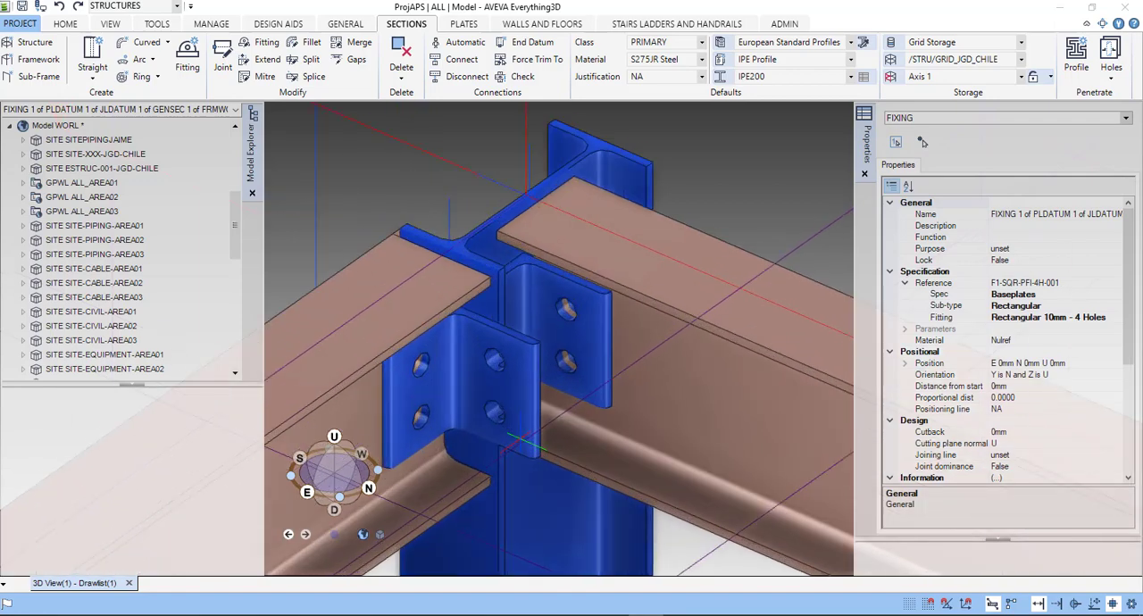
{"action": "scroll", "coordinate": [536, 420], "scroll_direction": "down", "scroll_amount": 3}
{"action": "scroll", "coordinate": [536, 420], "scroll_direction": "down", "scroll_amount": 3}
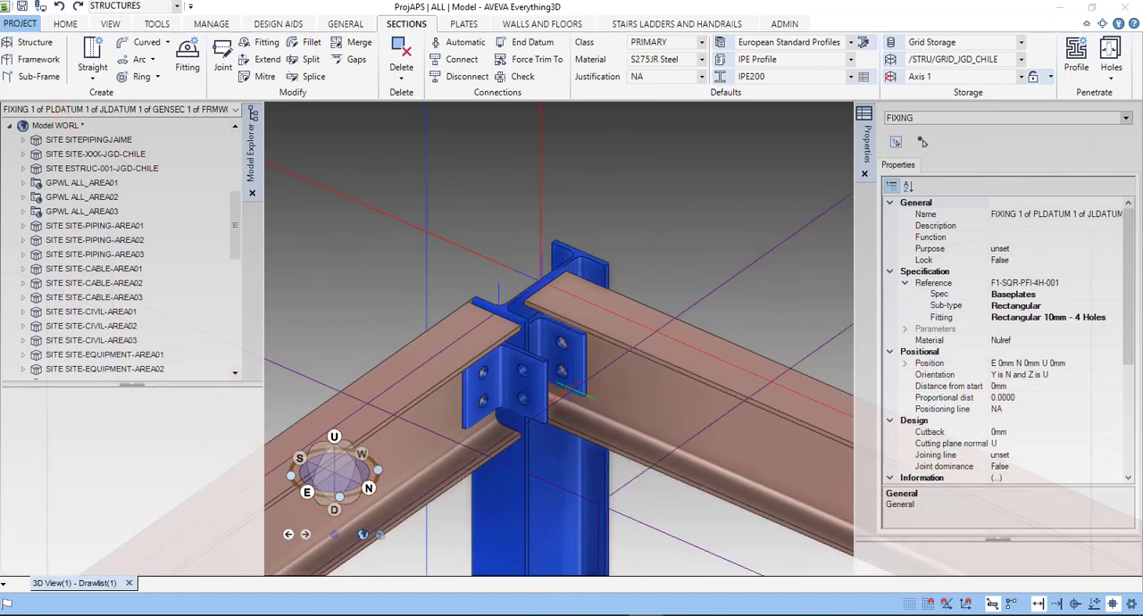
- Start modifying the joints of the corner column GENSEC 1 and select the bolted cleat joint of one beam at its head
{"action": "middle_click_drag", "start_coordinate": [564, 390], "coordinate": [560, 387]}
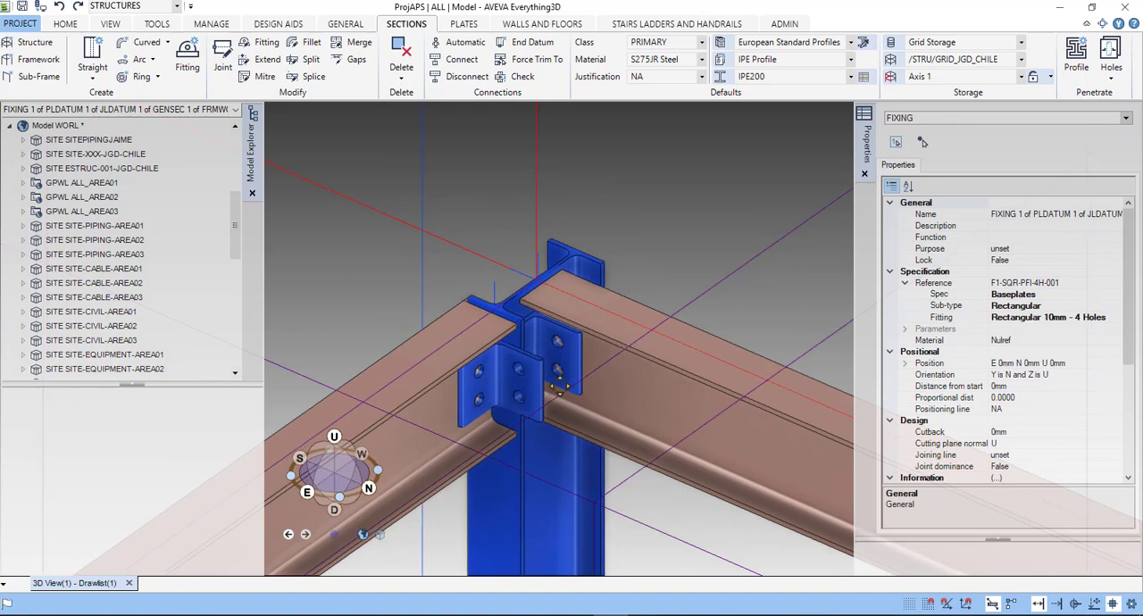
{"action": "middle_click_drag", "start_coordinate": [561, 386], "coordinate": [529, 369]}
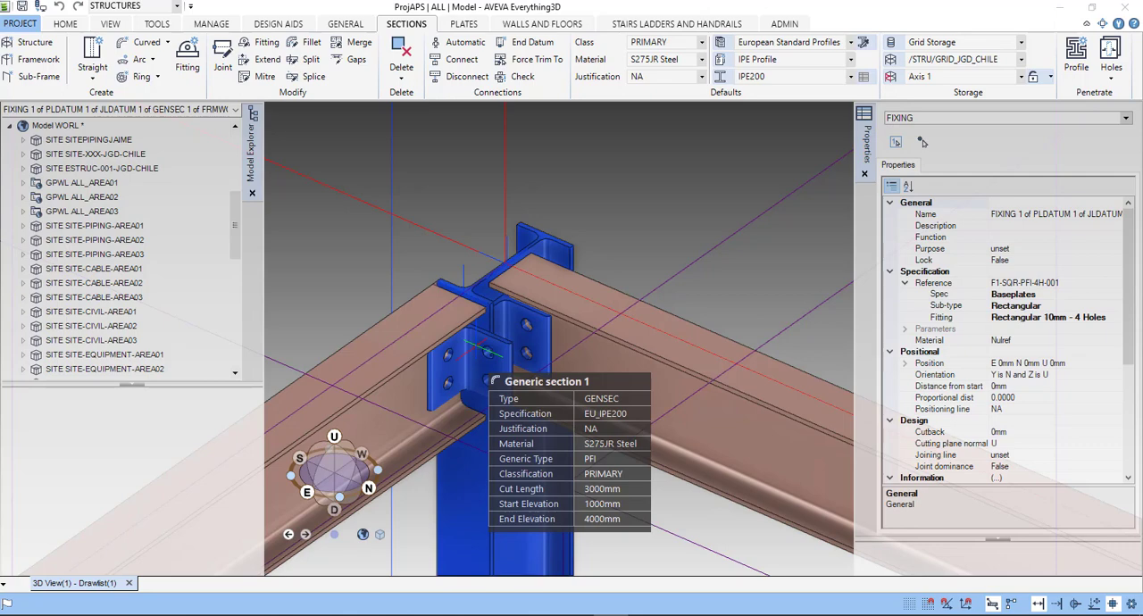
{"action": "scroll", "coordinate": [490, 351], "scroll_direction": "down", "scroll_amount": 1}
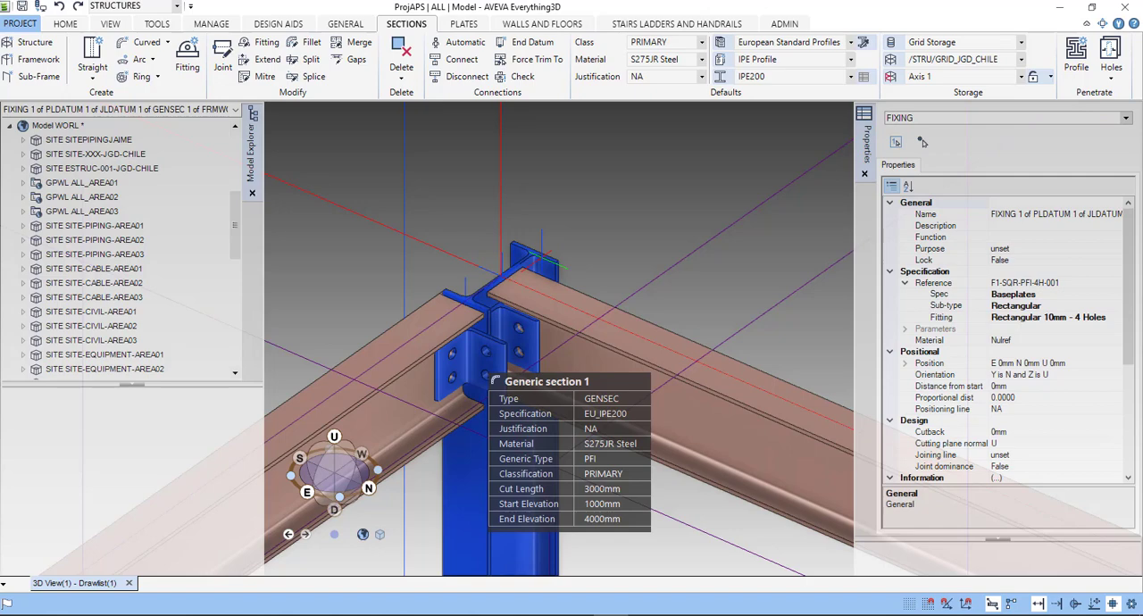
{"action": "left_click", "coordinate": [494, 378]}
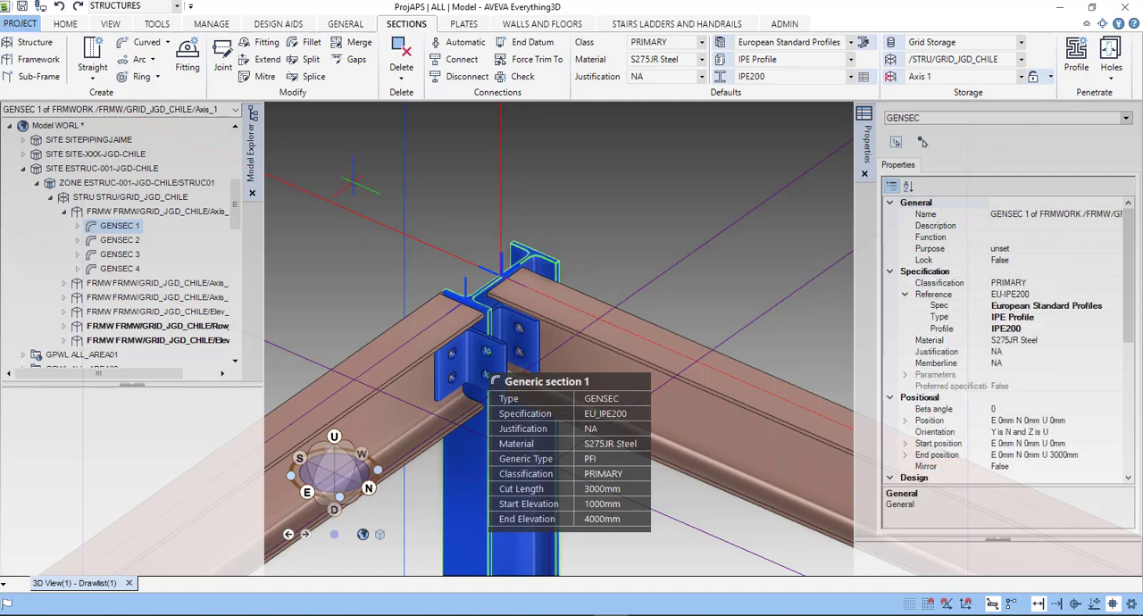
{"action": "left_click", "coordinate": [222, 57]}
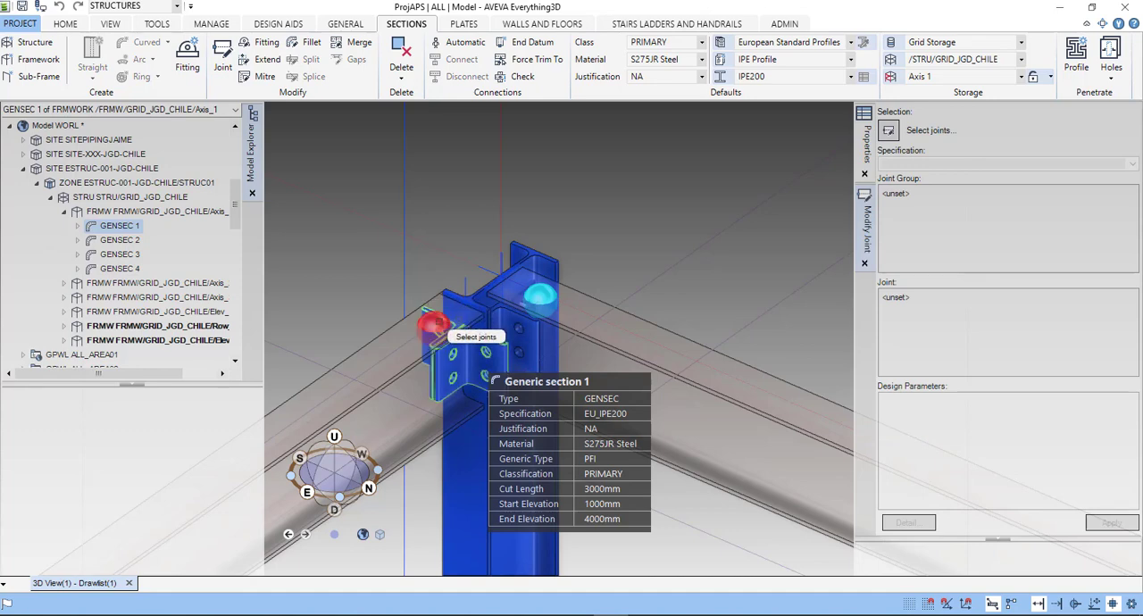
{"action": "left_click", "coordinate": [433, 326]}
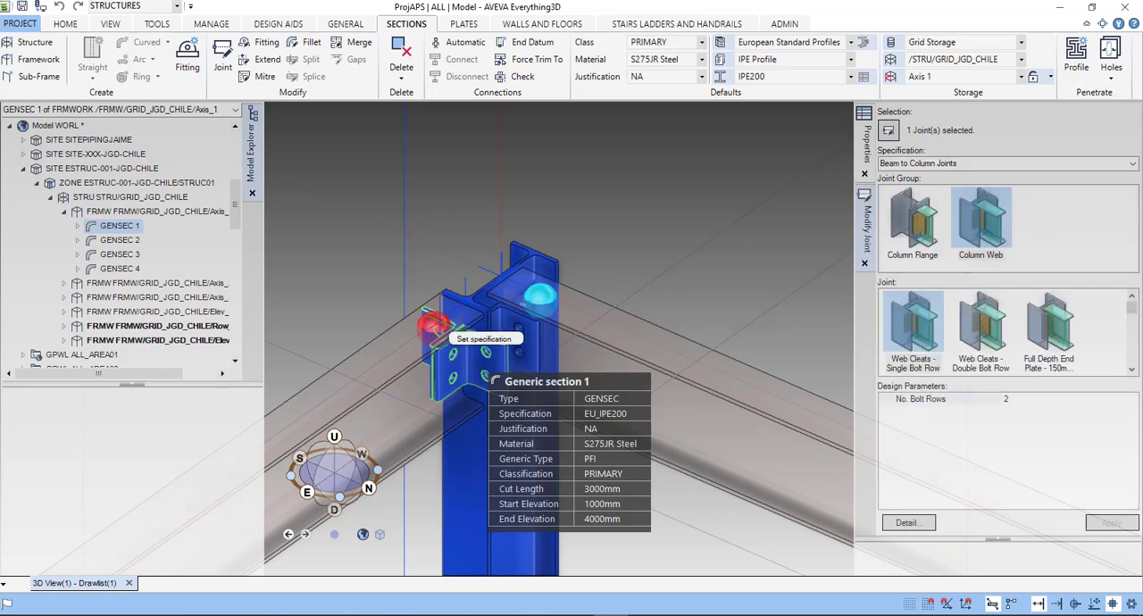
- Apply the Column Flange type Web Cleats - Single Bolt Row with 3 bolt rows to the selected joint
{"action": "left_click", "coordinate": [929, 237]}
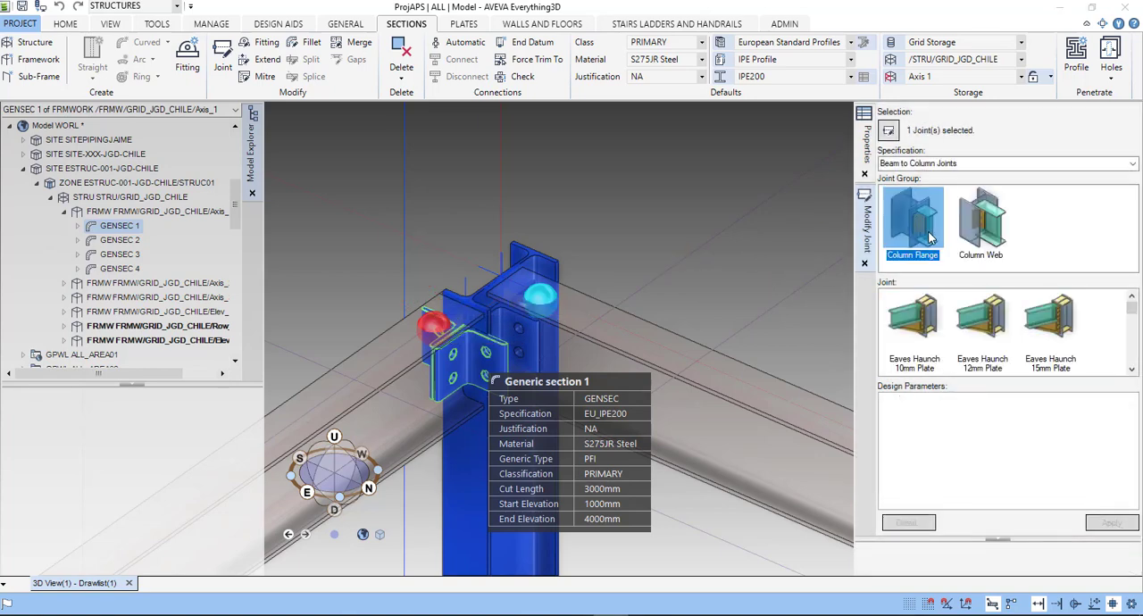
{"action": "left_click", "coordinate": [934, 329]}
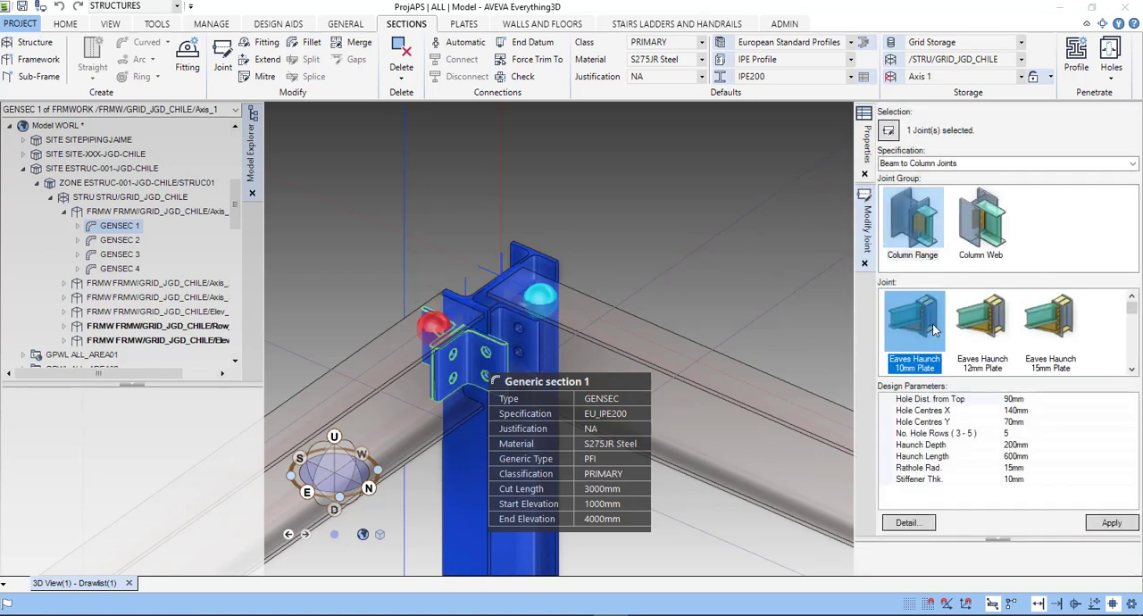
{"action": "left_click", "coordinate": [982, 335]}
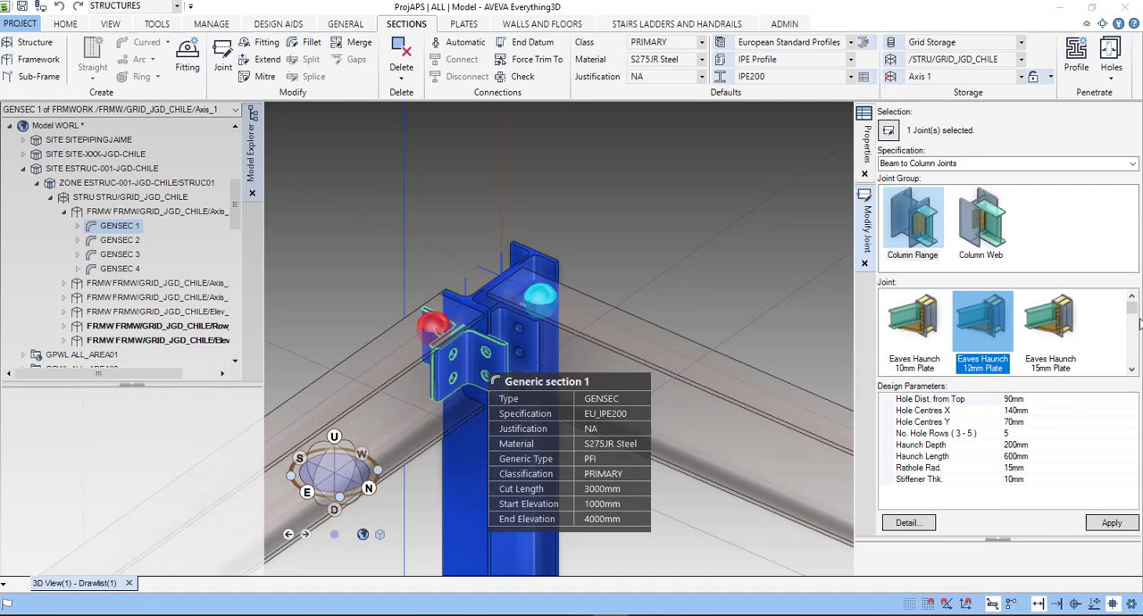
{"action": "scroll", "coordinate": [1135, 328], "scroll_direction": "down", "scroll_amount": 2}
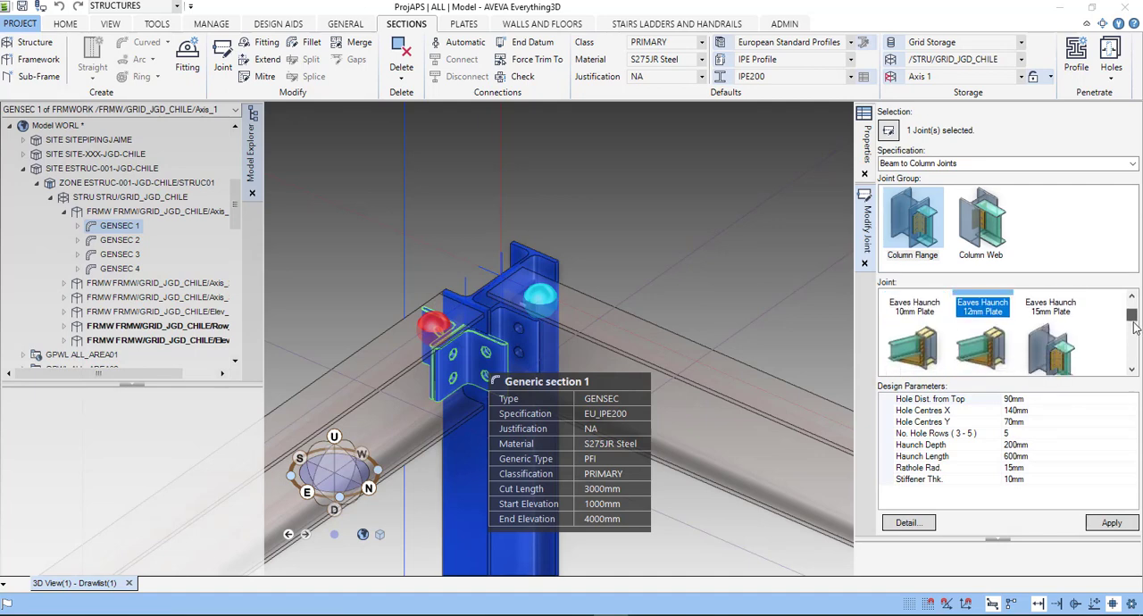
{"action": "scroll", "coordinate": [1135, 328], "scroll_direction": "down", "scroll_amount": 1}
{"action": "left_click", "coordinate": [1054, 326]}
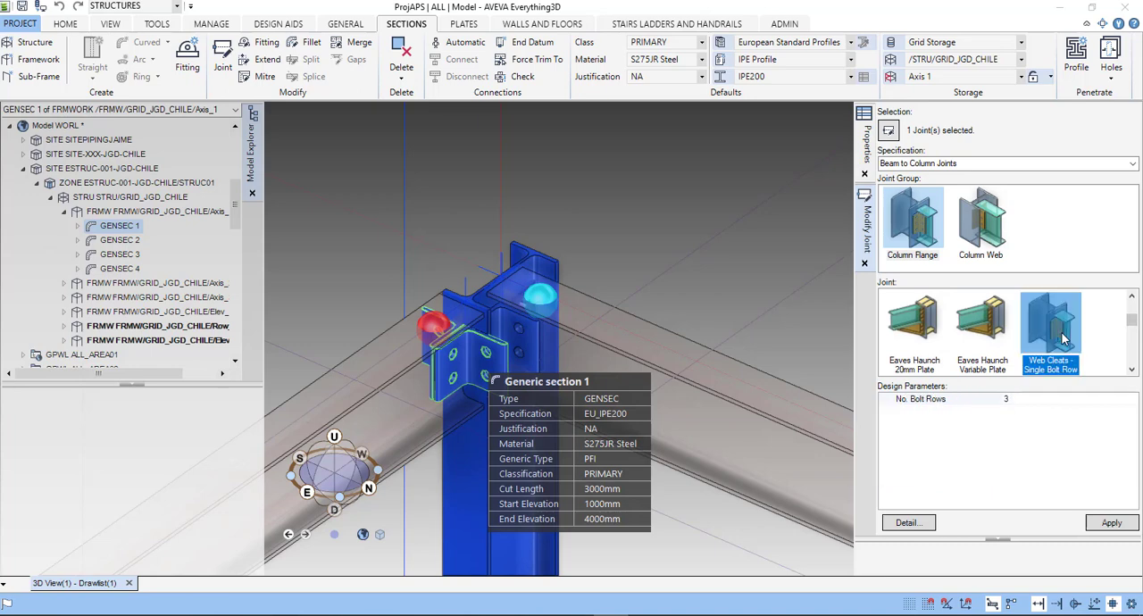
{"action": "left_click", "coordinate": [1100, 526]}
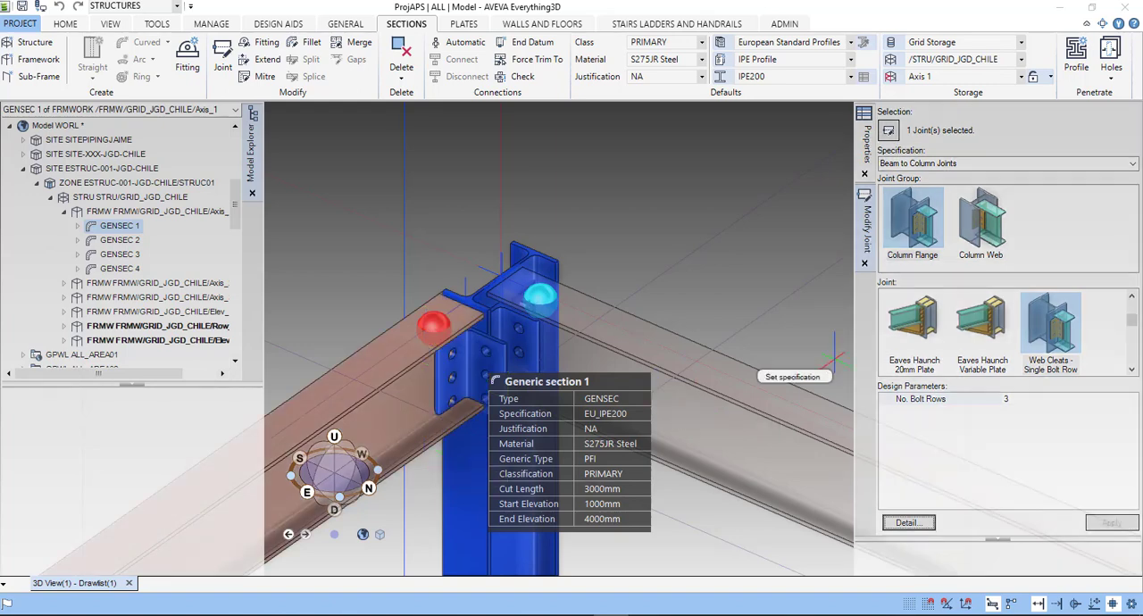
- Replace the selected joint with the Column Flange type Eaves Haunch 20mm Plate and inspect the haunch under the beam
{"action": "left_click", "coordinate": [909, 329]}
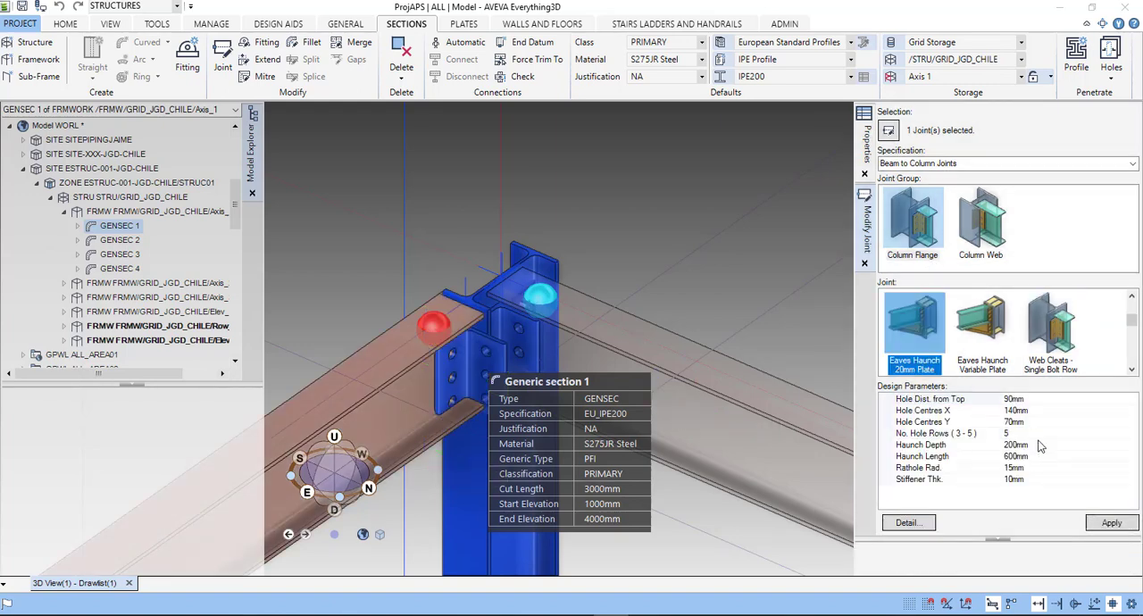
{"action": "left_click", "coordinate": [915, 327]}
{"action": "left_click", "coordinate": [1113, 528]}
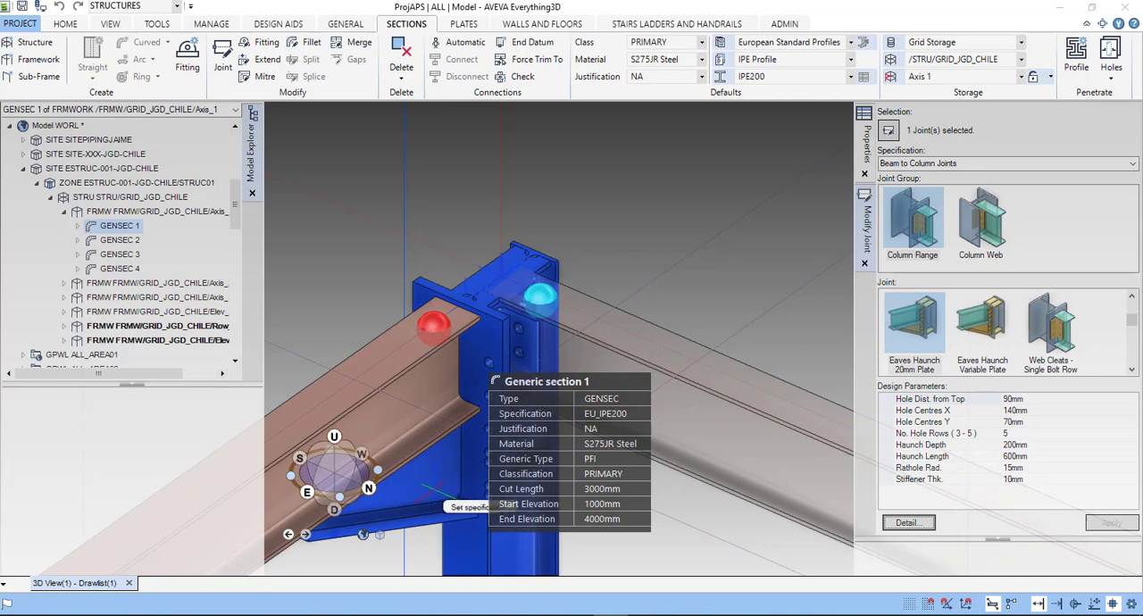
{"action": "scroll", "coordinate": [432, 489], "scroll_direction": "down", "scroll_amount": 4}
{"action": "middle_click_drag", "start_coordinate": [433, 485], "coordinate": [456, 360]}
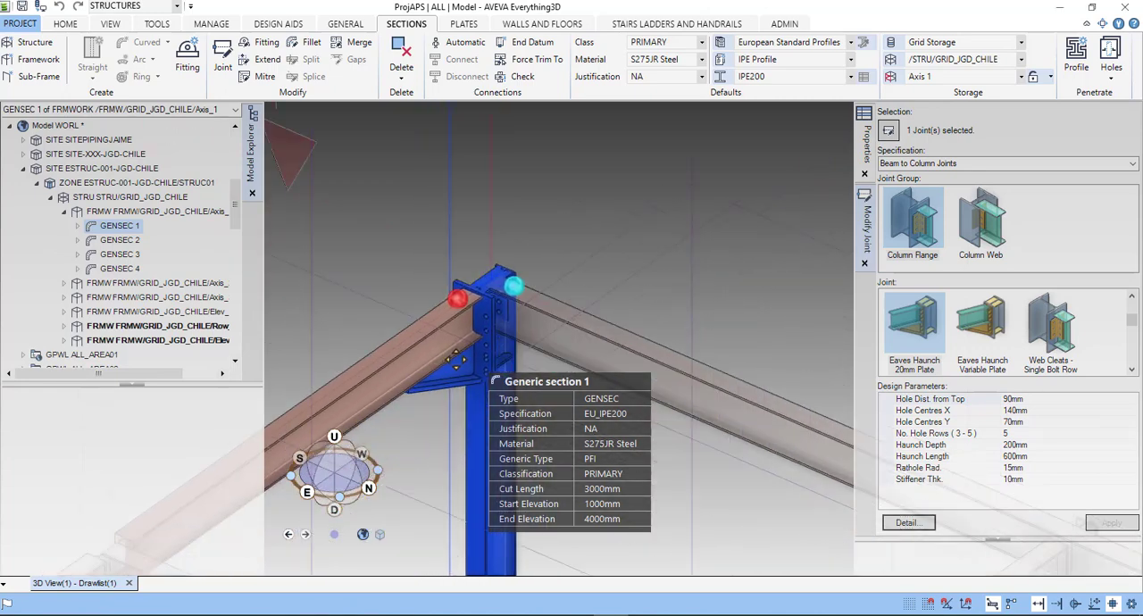
{"action": "scroll", "coordinate": [456, 360], "scroll_direction": "up", "scroll_amount": 5}
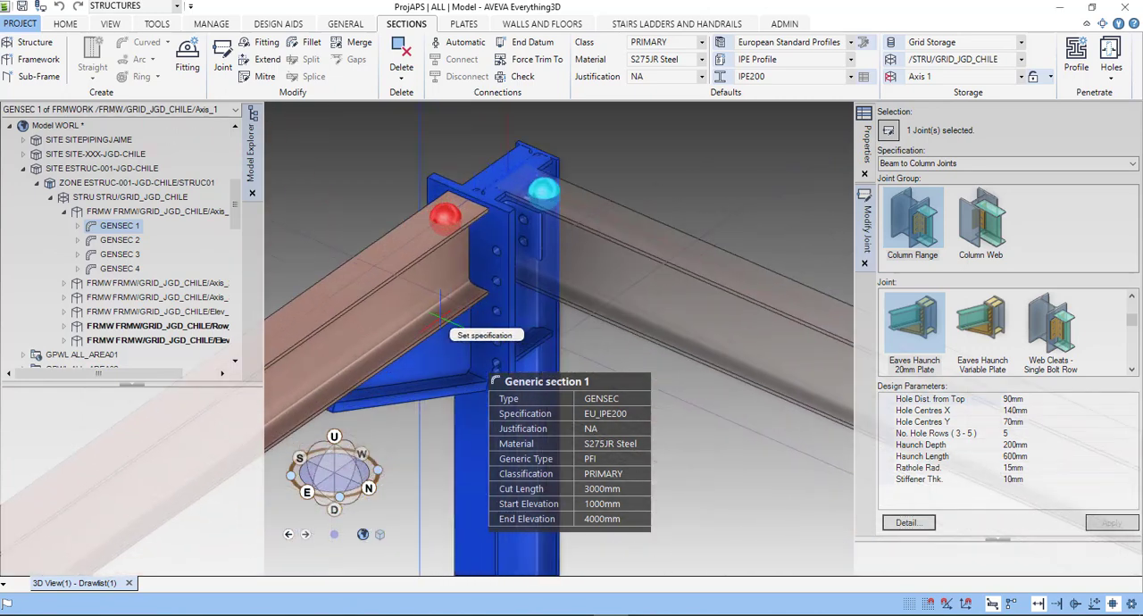
{"action": "scroll", "coordinate": [435, 444], "scroll_direction": "down", "scroll_amount": 3}
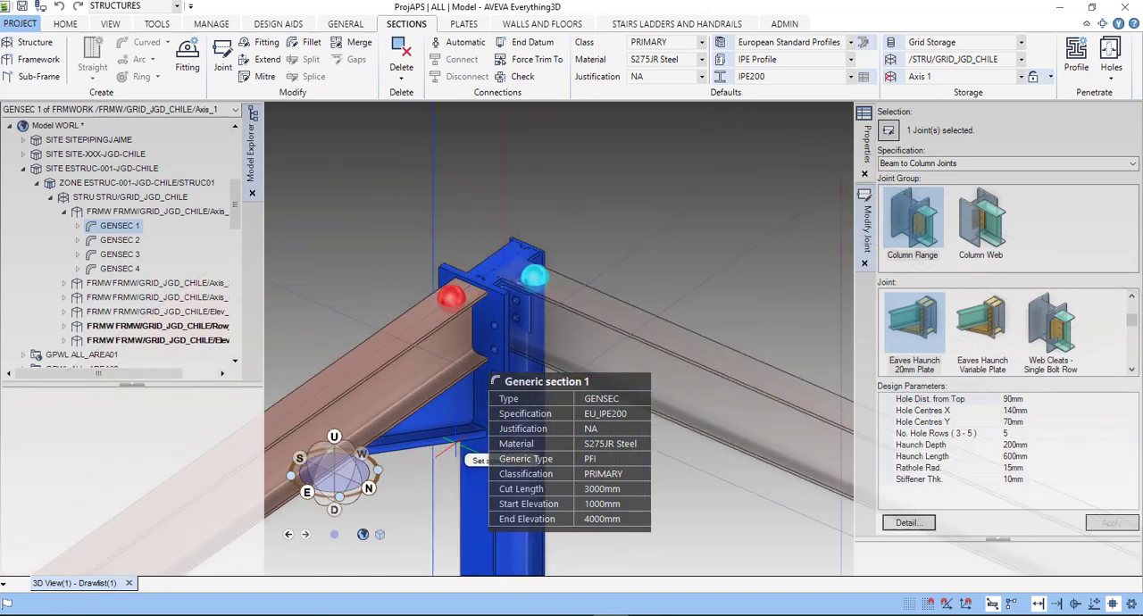
- Examine the haunch joint from the opposite side of the structure, review the remaining Column Flange joint types and end the joint modification
{"action": "mouse_move", "coordinate": [334, 265]}
{"action": "middle_mouse_down"}
{"action": "mouse_move", "coordinate": [401, 295]}
{"action": "mouse_move", "coordinate": [314, 359]}
{"action": "mouse_move", "coordinate": [753, 358]}
{"action": "mouse_move", "coordinate": [651, 408]}
{"action": "mouse_move", "coordinate": [712, 404]}
{"action": "mouse_move", "coordinate": [617, 427]}
{"action": "mouse_move", "coordinate": [581, 419]}
{"action": "middle_mouse_up"}
{"action": "scroll", "coordinate": [309, 359], "scroll_direction": "down", "scroll_amount": 6}
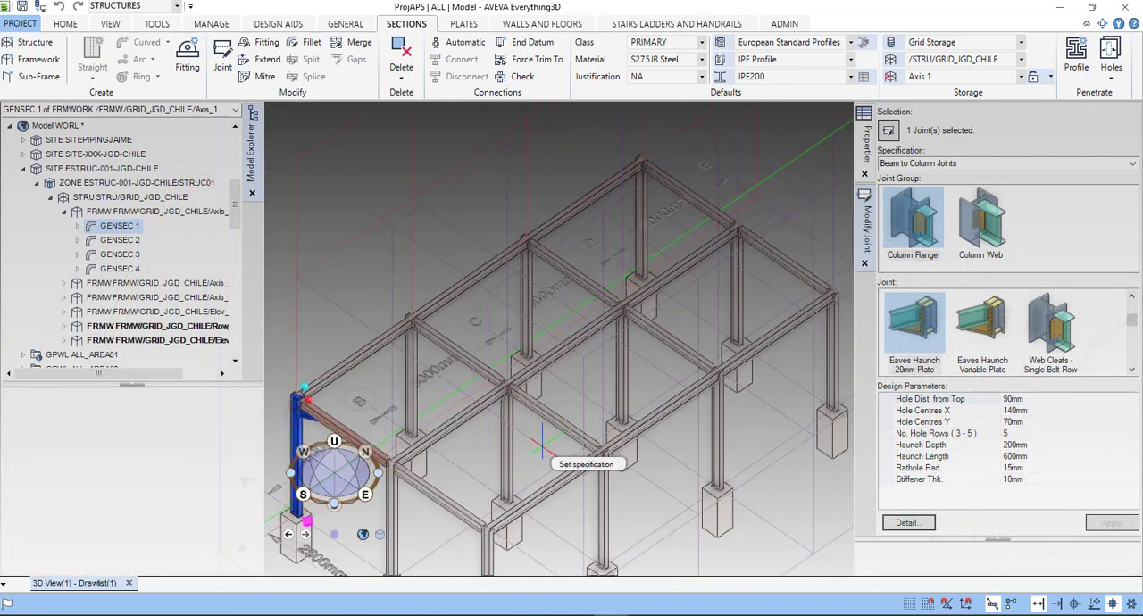
{"action": "scroll", "coordinate": [524, 444], "scroll_direction": "down", "scroll_amount": 2}
{"action": "middle_click_drag", "start_coordinate": [524, 444], "coordinate": [771, 331]}
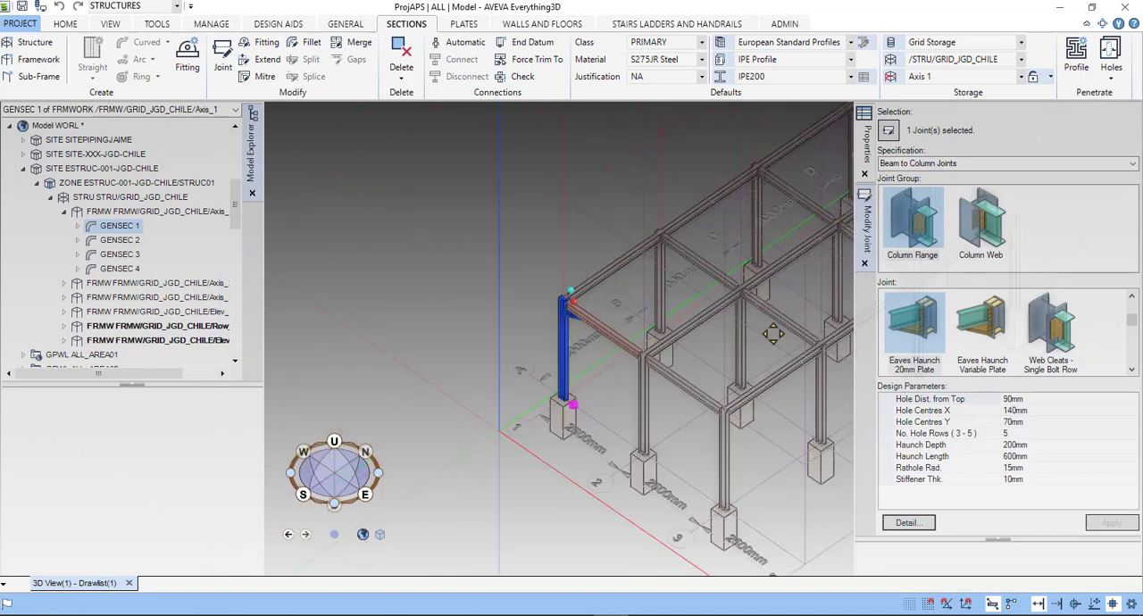
{"action": "scroll", "coordinate": [577, 307], "scroll_direction": "up", "scroll_amount": 1}
{"action": "scroll", "coordinate": [580, 308], "scroll_direction": "up", "scroll_amount": 4}
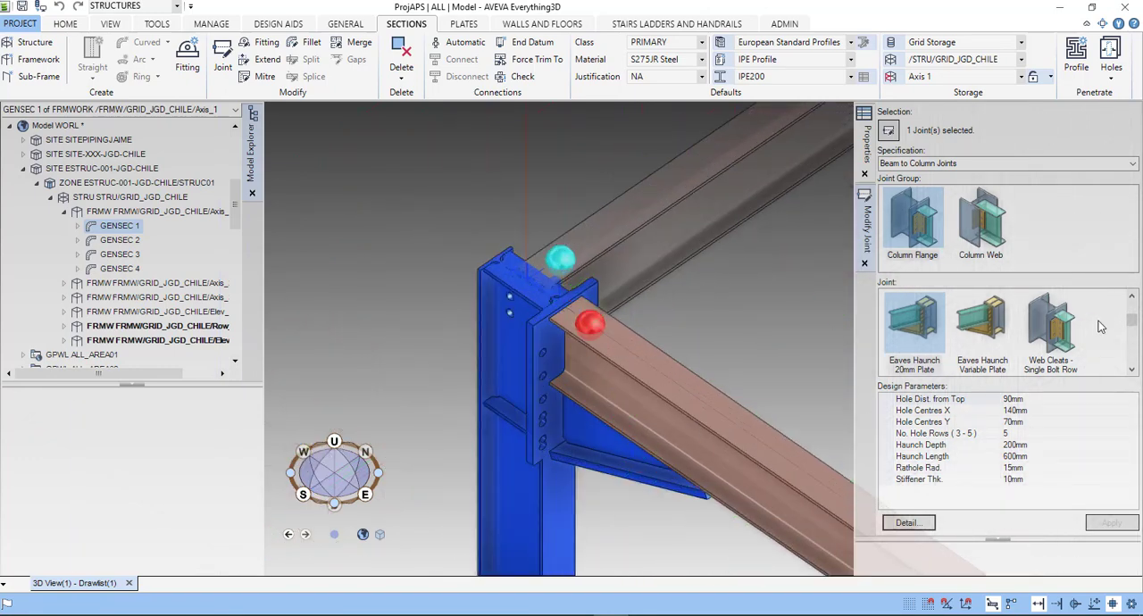
{"action": "scroll", "coordinate": [1086, 336], "scroll_direction": "down", "scroll_amount": 3}
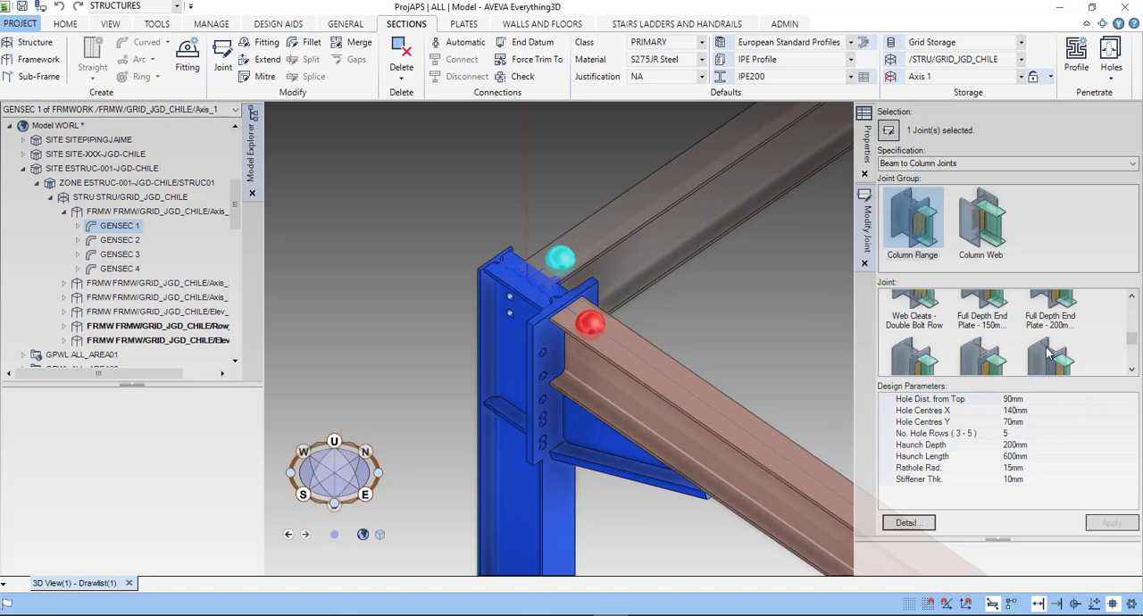
{"action": "scroll", "coordinate": [1050, 351], "scroll_direction": "down", "scroll_amount": 2}
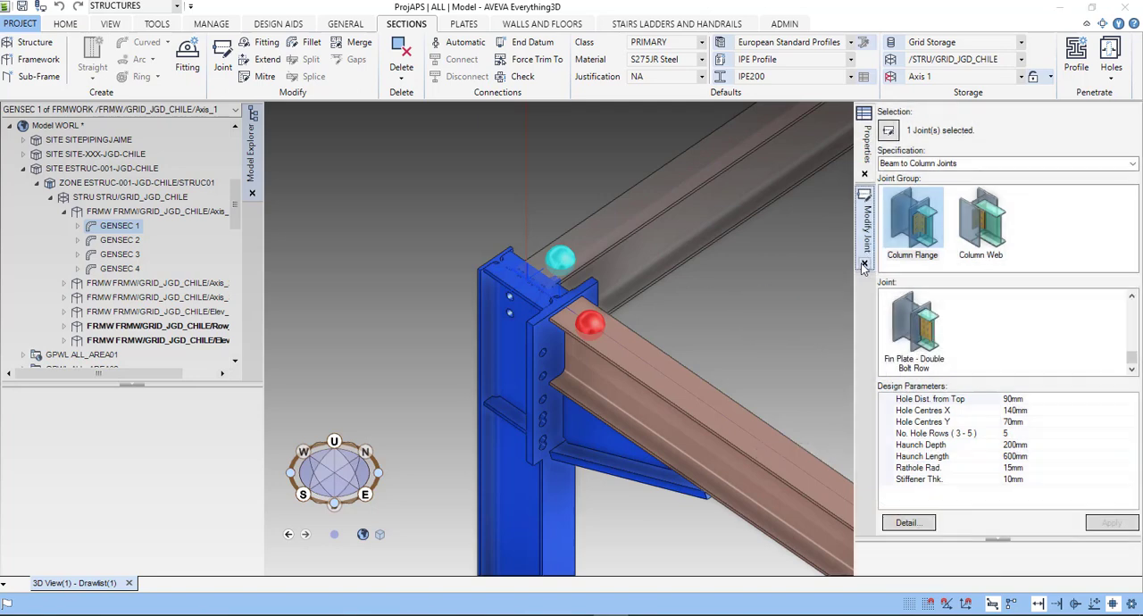
{"action": "left_click", "coordinate": [864, 266]}
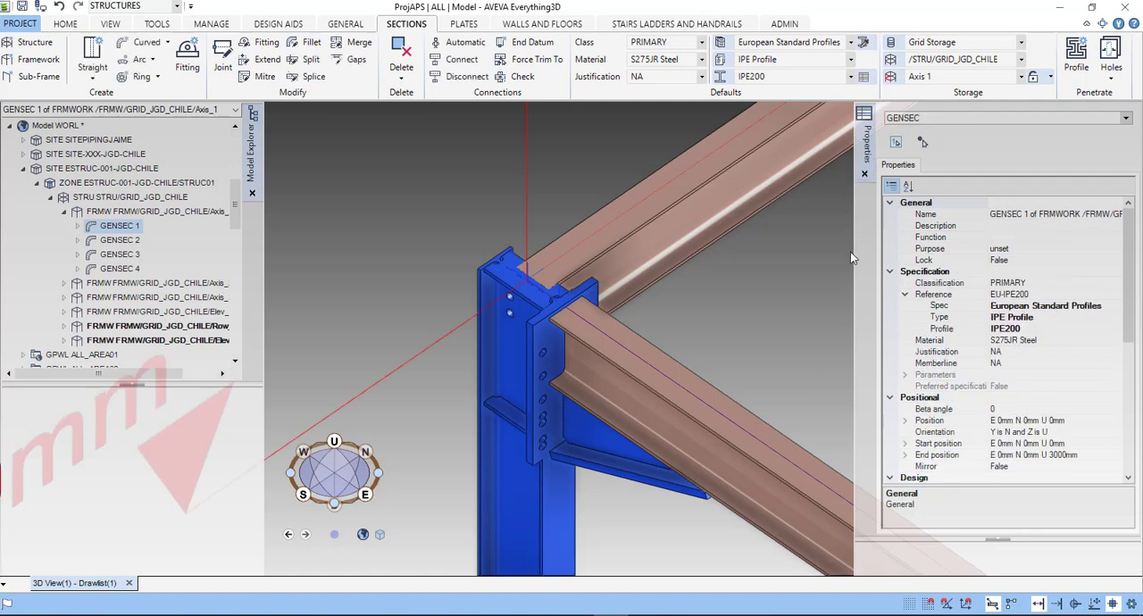
- Examine the model hierarchy of the Row_A framework down to its panel vertices and the panels of the Elev_1 framework
{"action": "left_click", "coordinate": [132, 311]}
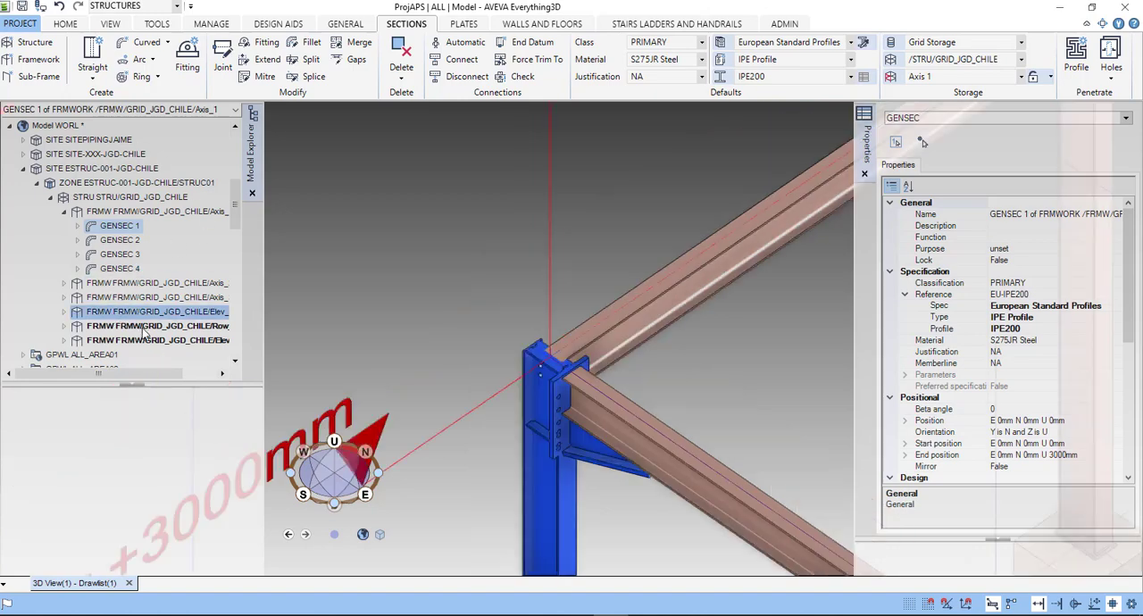
{"action": "left_click_drag", "start_coordinate": [234, 207], "coordinate": [234, 212]}
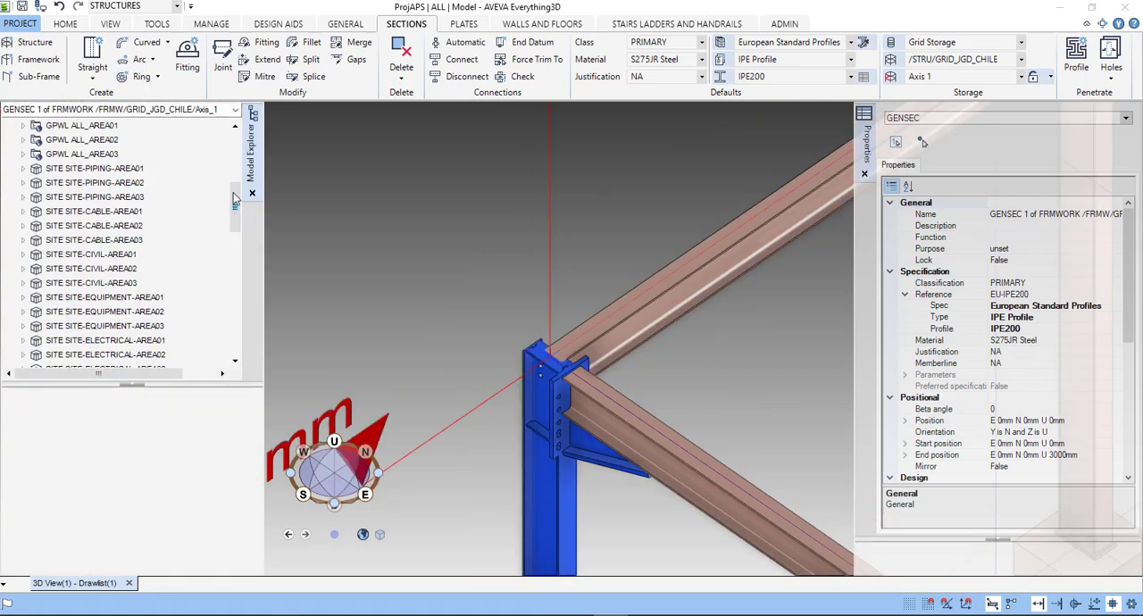
{"action": "scroll", "coordinate": [234, 195], "scroll_direction": "up", "scroll_amount": 3}
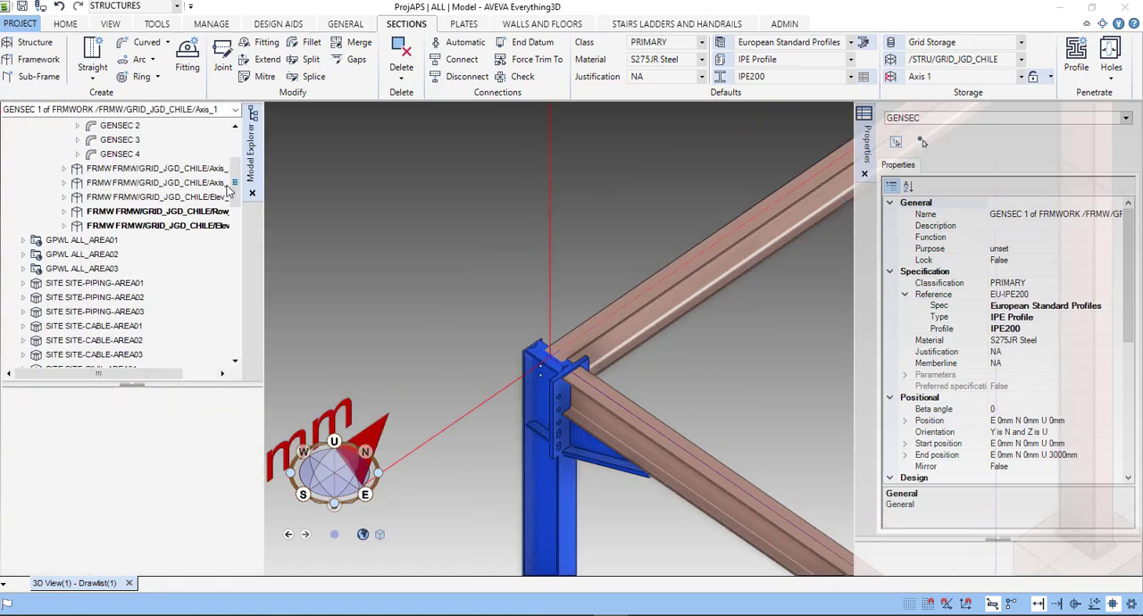
{"action": "left_click", "coordinate": [65, 213]}
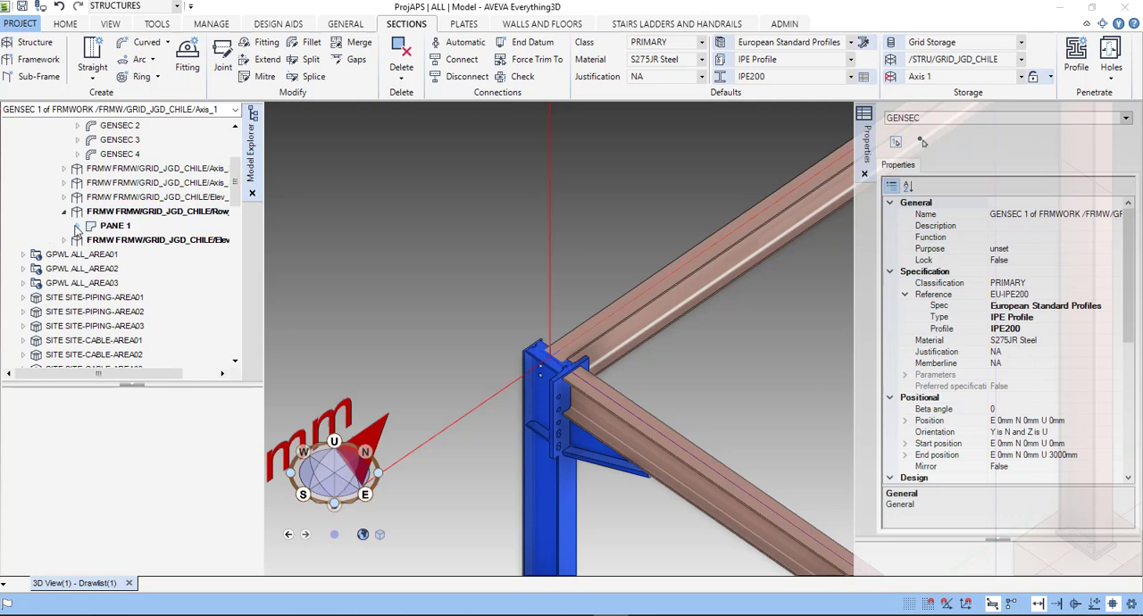
{"action": "left_click", "coordinate": [77, 226]}
{"action": "left_click", "coordinate": [91, 241]}
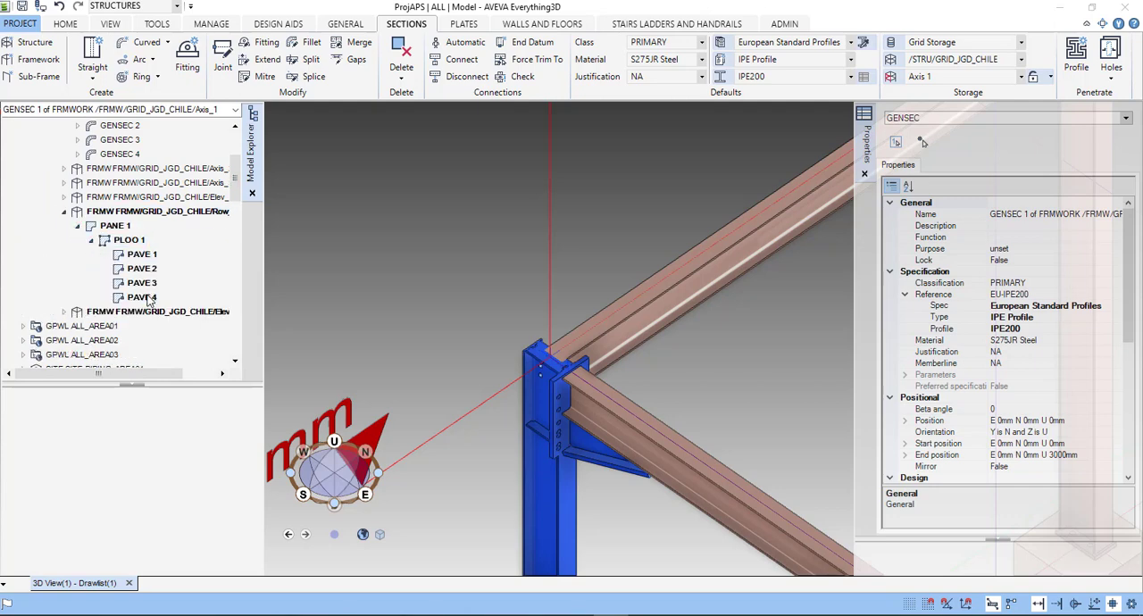
{"action": "scroll", "coordinate": [143, 305], "scroll_direction": "down", "scroll_amount": 1}
{"action": "left_click", "coordinate": [63, 283]}
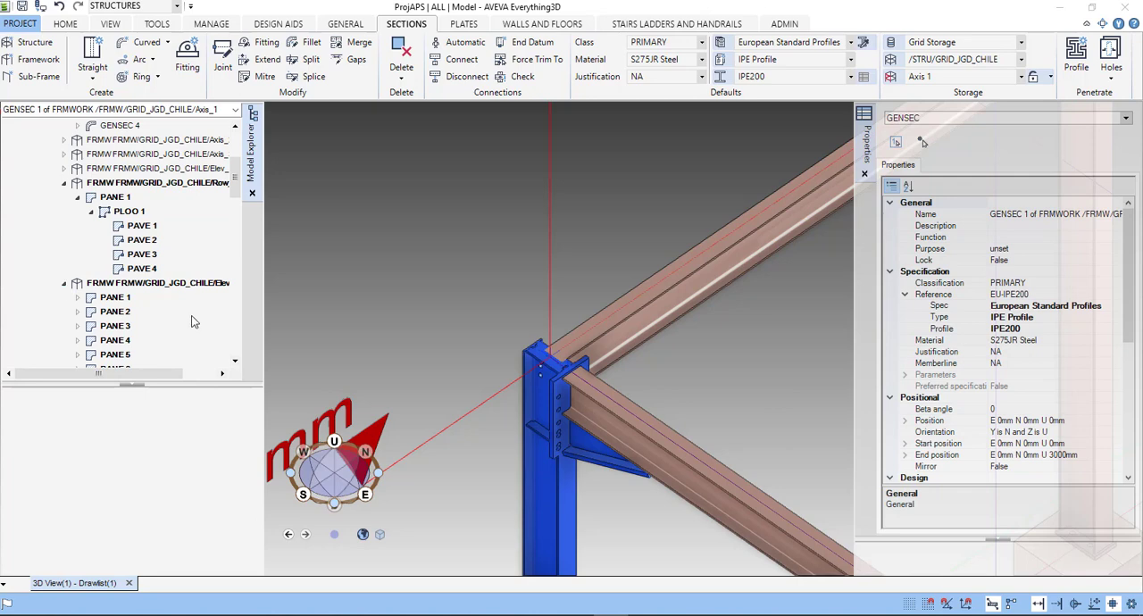
{"action": "scroll", "coordinate": [193, 322], "scroll_direction": "down", "scroll_amount": 3}
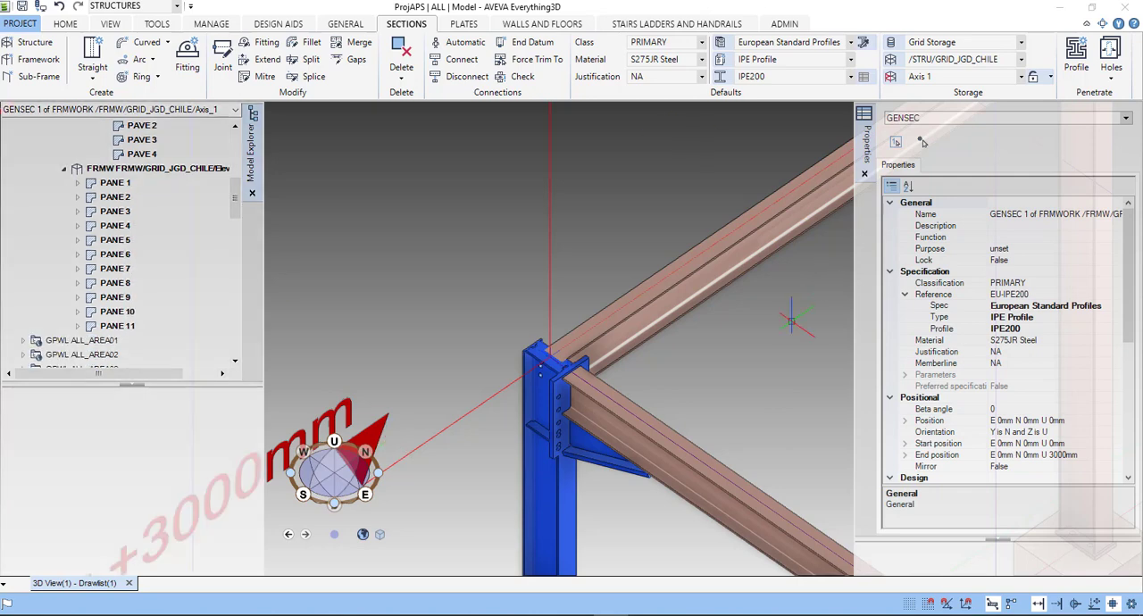
- Read the full framework names in the model hierarchy and reopen PANE 1 of the Row_A framework to show its loop
{"action": "scroll", "coordinate": [125, 250], "scroll_direction": "up", "scroll_amount": 4}
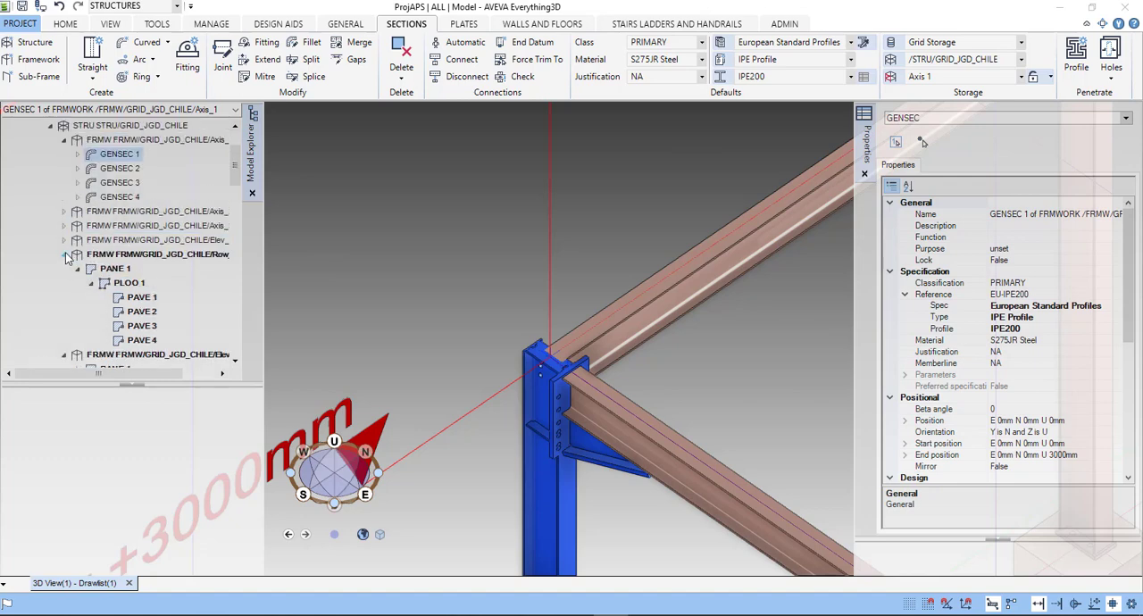
{"action": "left_click", "coordinate": [64, 255]}
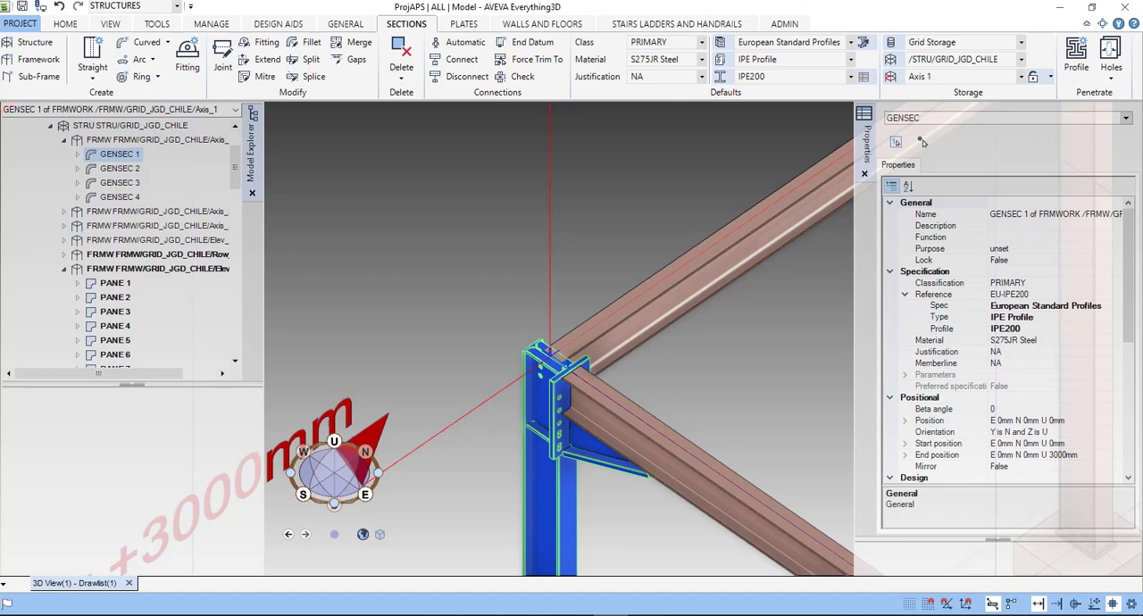
{"action": "left_click", "coordinate": [222, 374]}
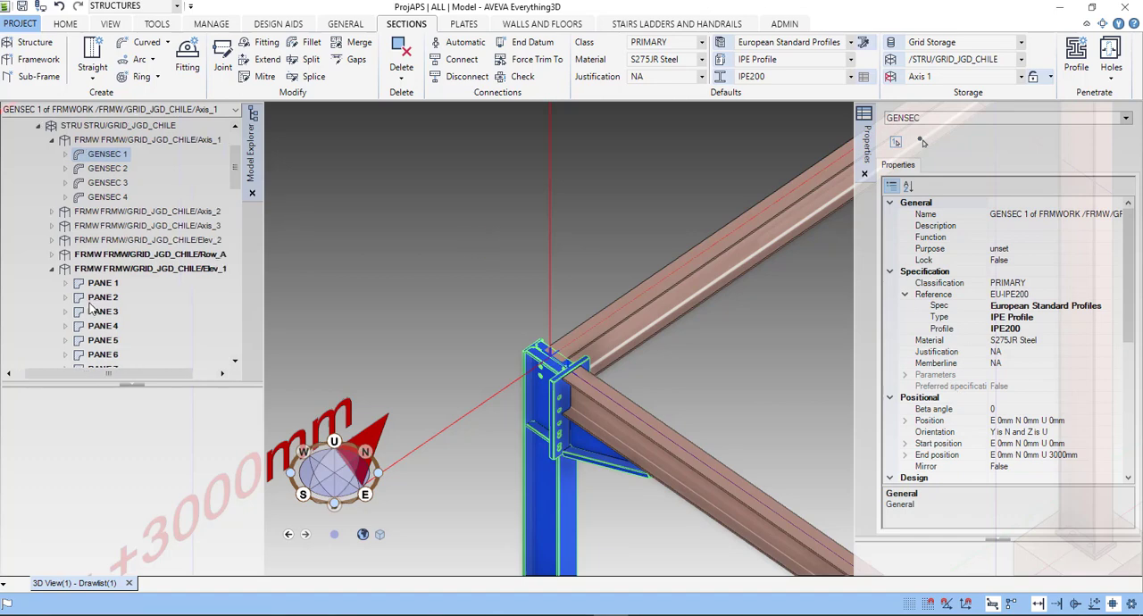
{"action": "left_click", "coordinate": [52, 255]}
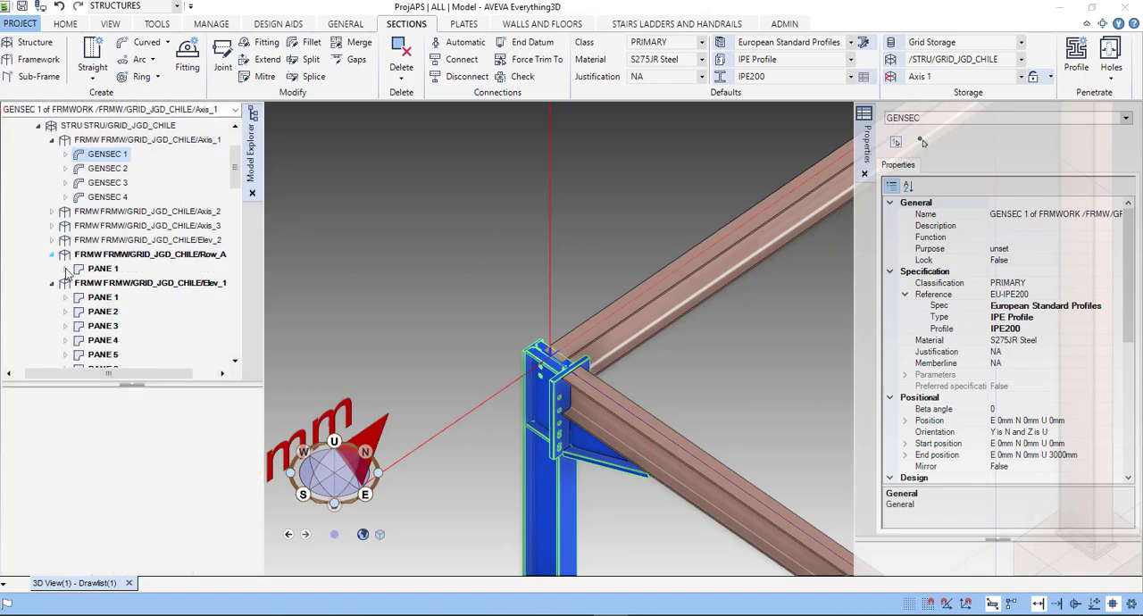
{"action": "left_click", "coordinate": [66, 270]}
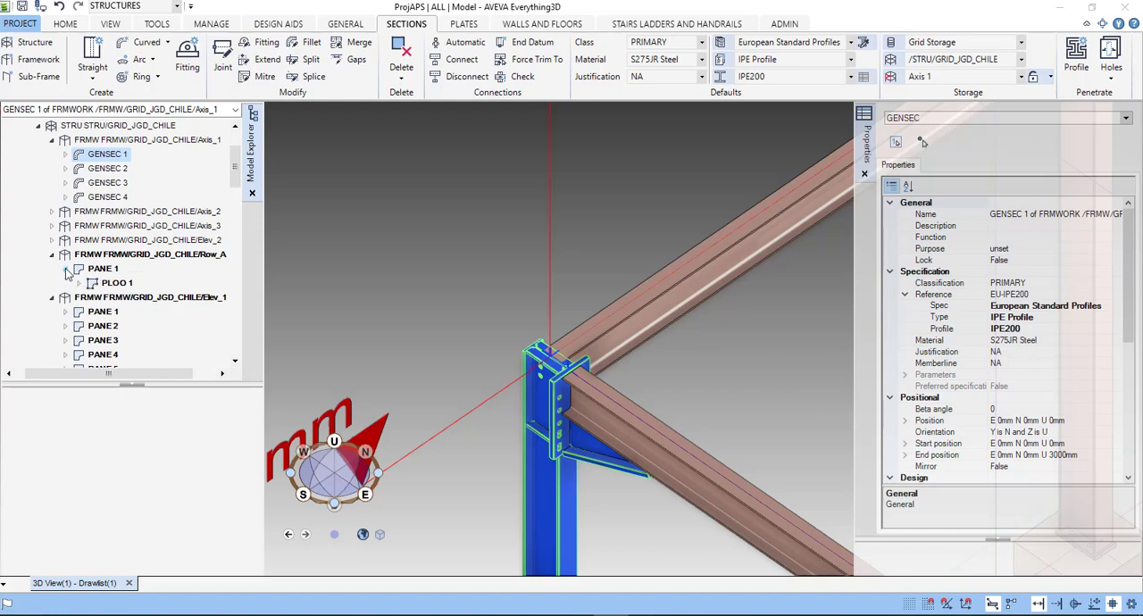
- Collapse PANE 1 of the Row_A framework and review the available IPE profile sizes for the selected column GENSEC 1
{"action": "left_click", "coordinate": [67, 273]}
{"action": "scroll", "coordinate": [1001, 340], "scroll_direction": "down", "scroll_amount": 2}
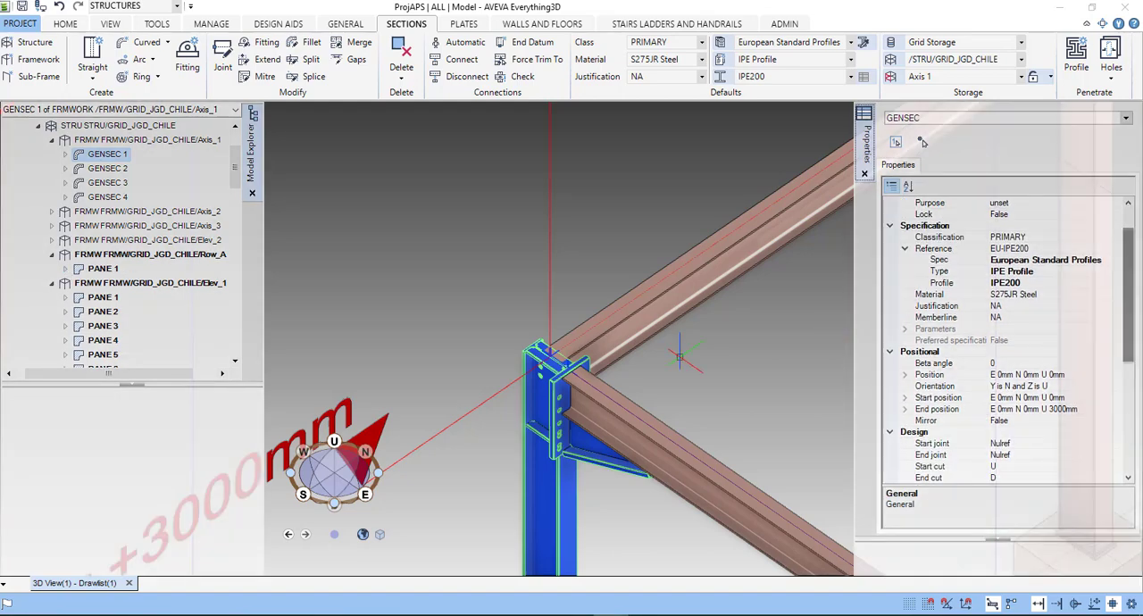
{"action": "scroll", "coordinate": [572, 444], "scroll_direction": "up", "scroll_amount": 6}
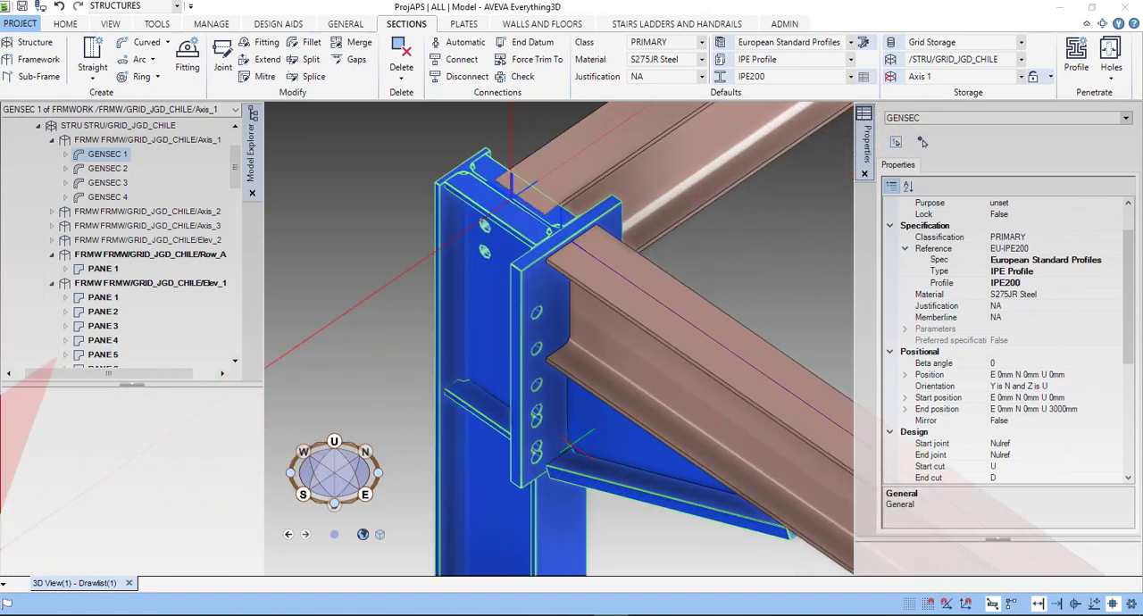
{"action": "scroll", "coordinate": [572, 445], "scroll_direction": "down", "scroll_amount": 3}
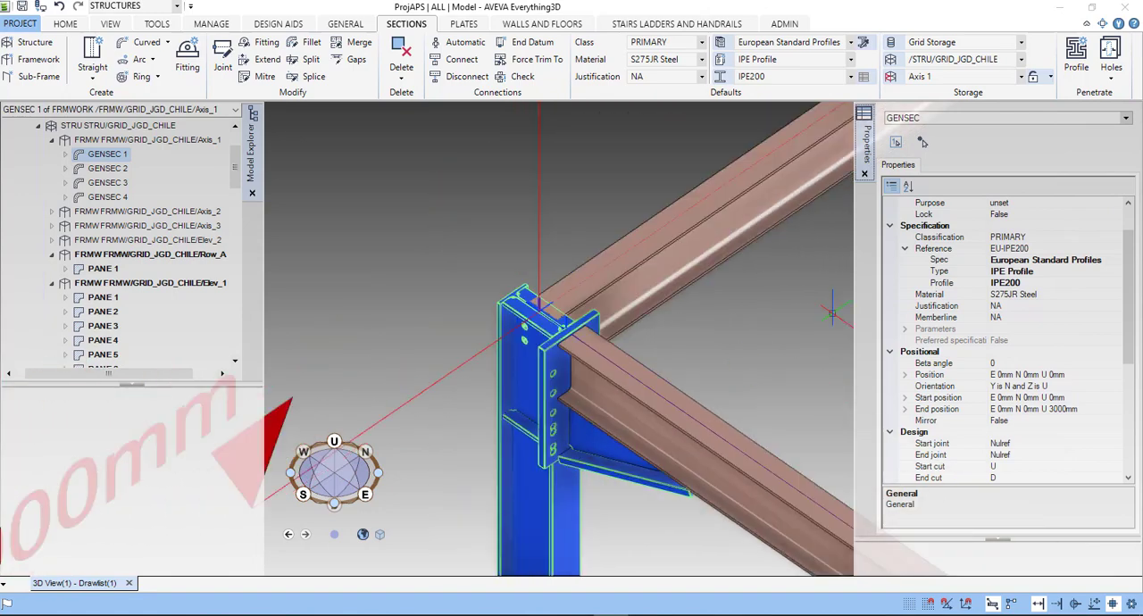
{"action": "left_click", "coordinate": [1106, 284]}
{"action": "left_click", "coordinate": [1116, 284]}
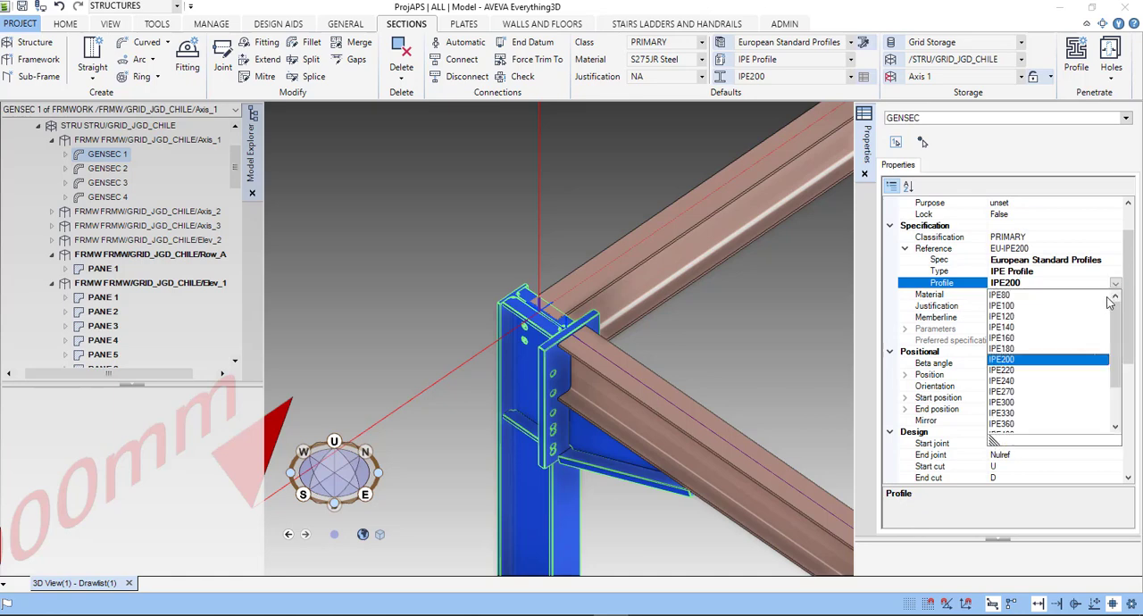
{"action": "left_click", "coordinate": [983, 165]}
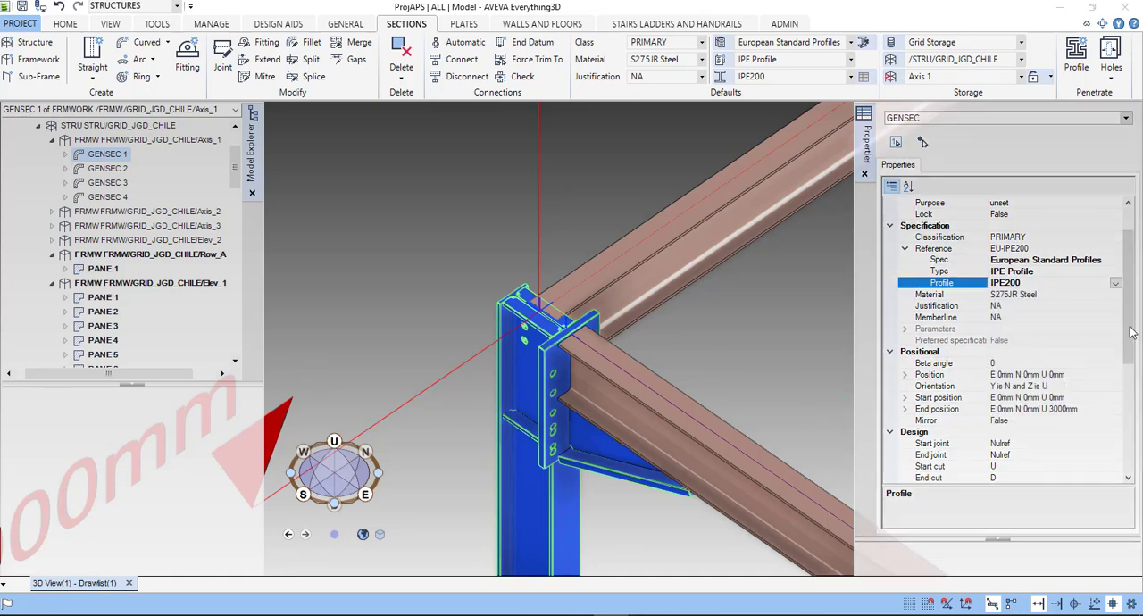
- Examine the design and information properties of column GENSEC 1, including its cut length and length under Geometry
{"action": "left_click_drag", "start_coordinate": [1131, 328], "coordinate": [1138, 439]}
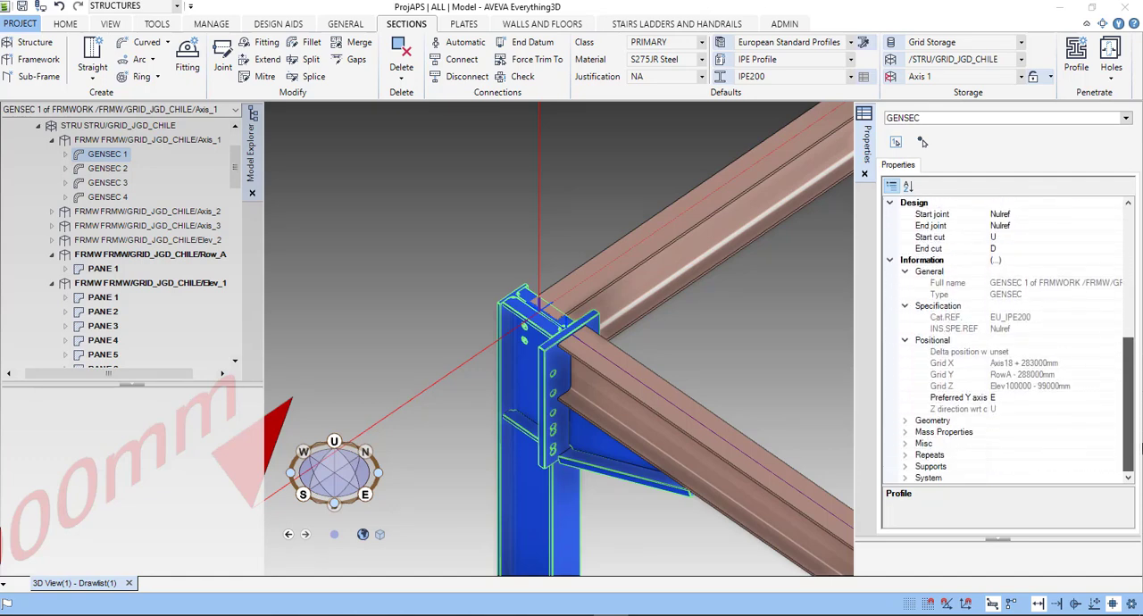
{"action": "left_click", "coordinate": [906, 422]}
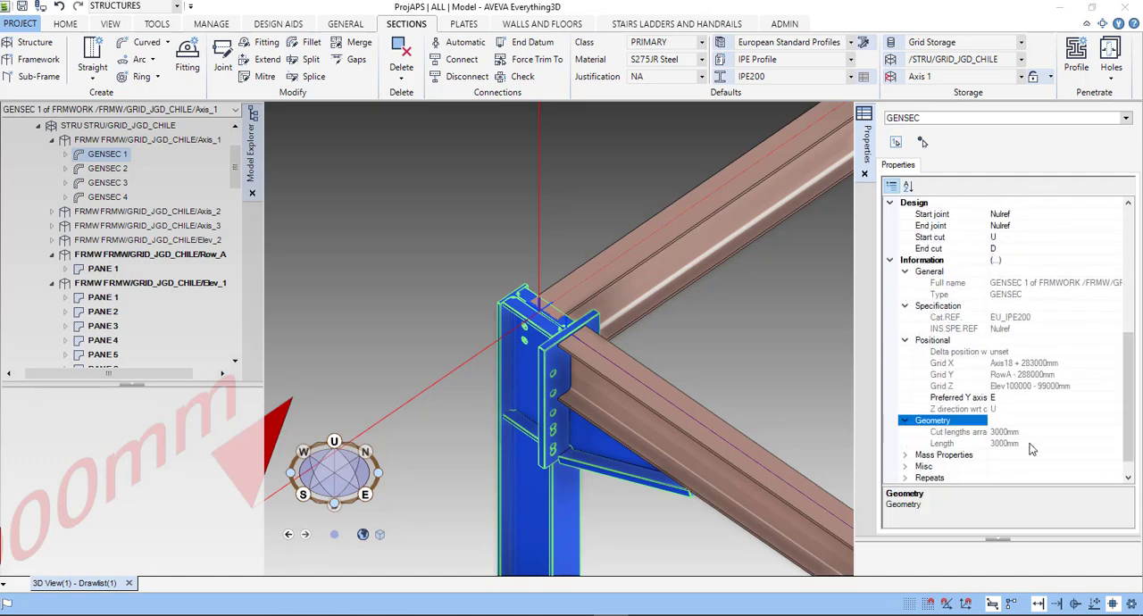
{"action": "scroll", "coordinate": [981, 465], "scroll_direction": "down", "scroll_amount": 1}
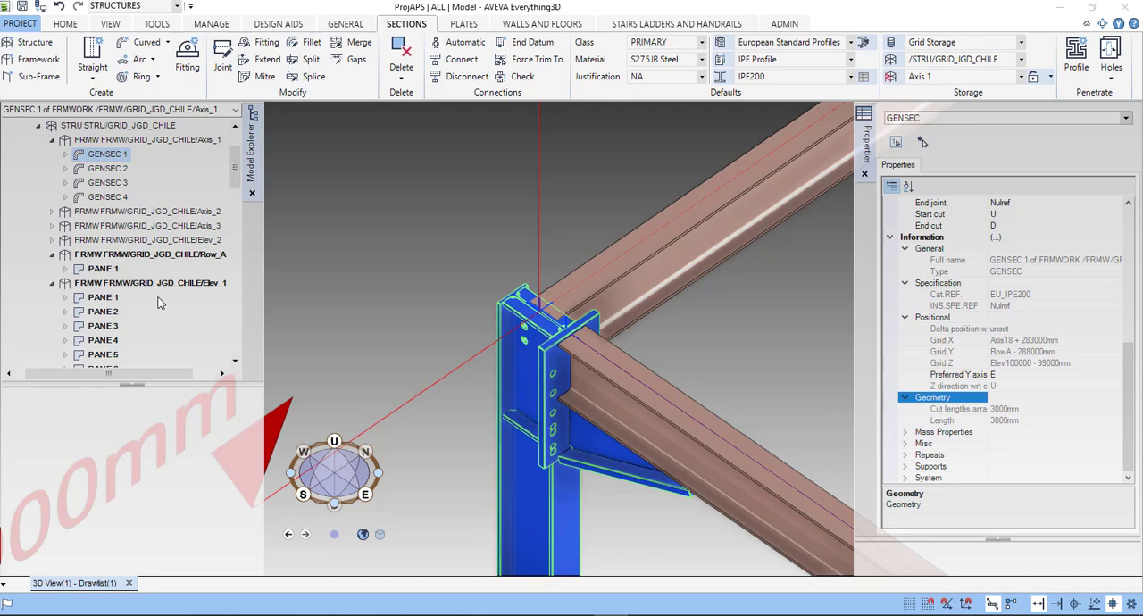
- Examine the Elev_1 framework's panels down to the vertices of PANE 1, 2 and 3, and reopen PANE 1 of Row_A
{"action": "scroll", "coordinate": [238, 187], "scroll_direction": "down", "scroll_amount": 2}
{"action": "scroll", "coordinate": [238, 187], "scroll_direction": "down", "scroll_amount": 1}
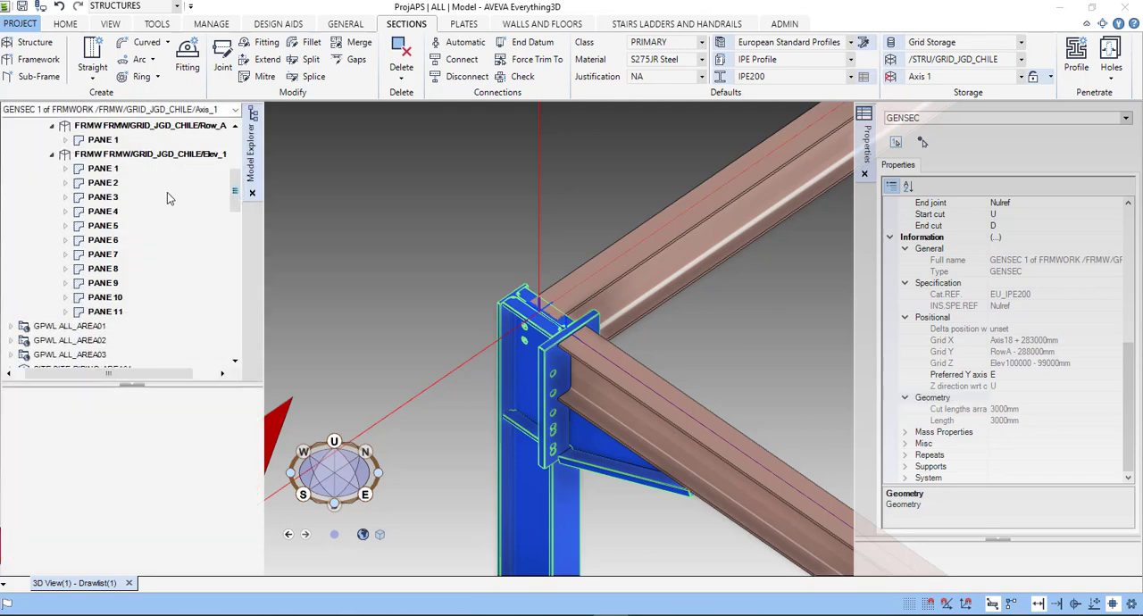
{"action": "left_click", "coordinate": [65, 169]}
{"action": "left_click", "coordinate": [76, 183]}
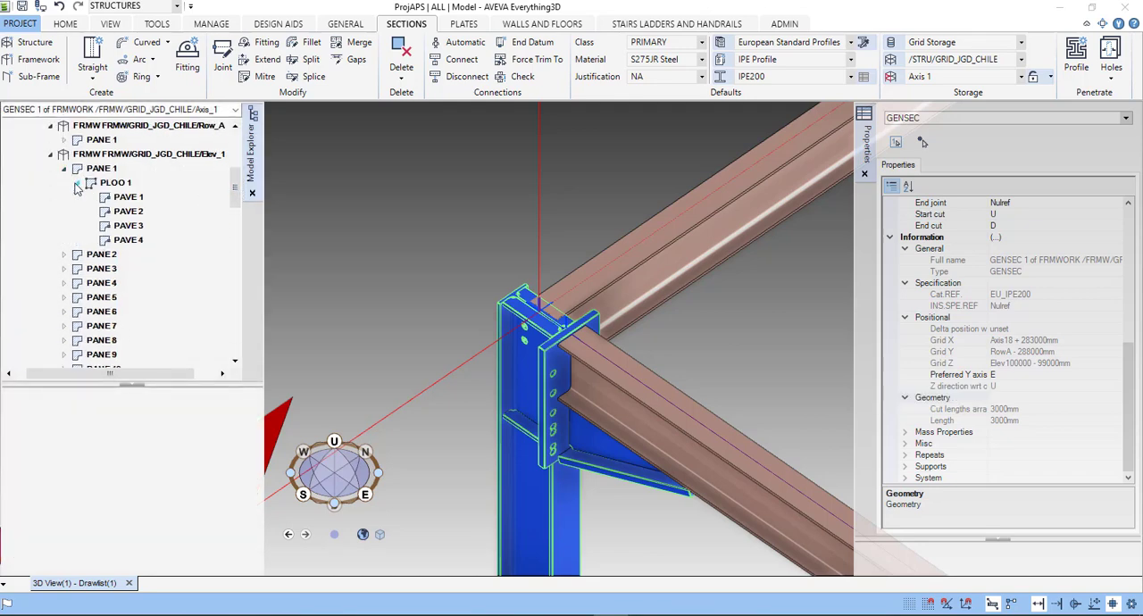
{"action": "left_click", "coordinate": [65, 255]}
{"action": "left_click", "coordinate": [64, 283]}
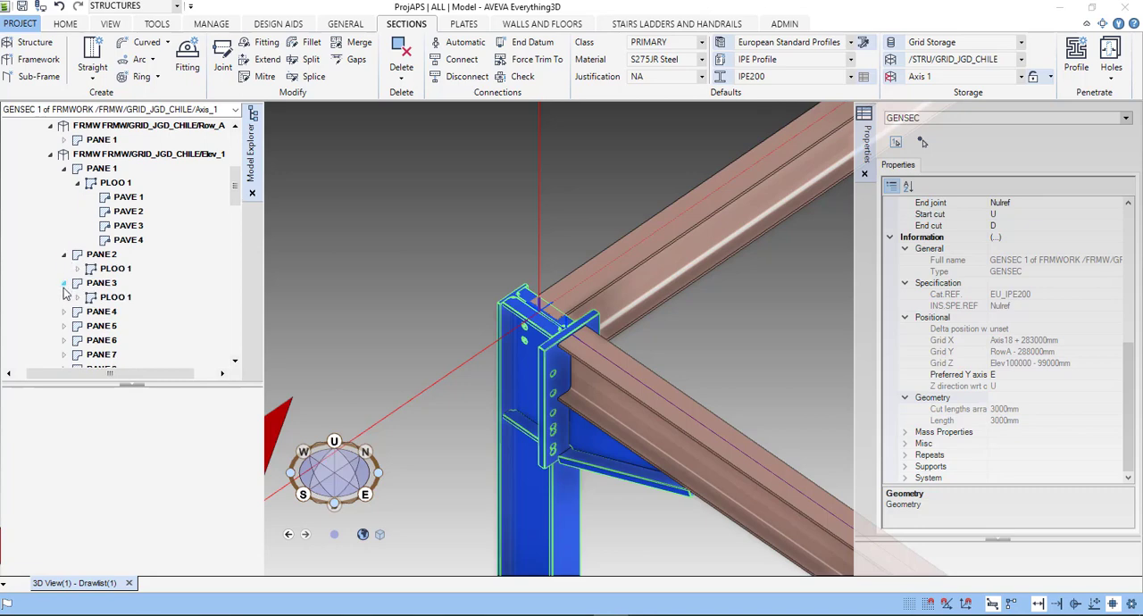
{"action": "left_click", "coordinate": [78, 268]}
{"action": "left_click", "coordinate": [110, 296]}
{"action": "scroll", "coordinate": [110, 296], "scroll_direction": "down", "scroll_amount": 2}
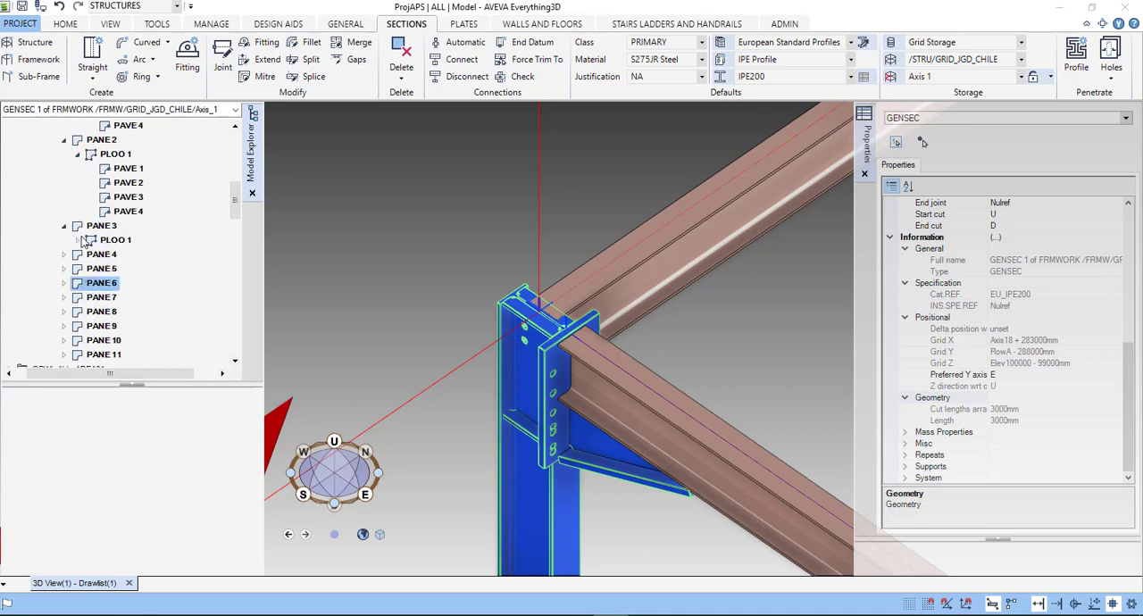
{"action": "left_click", "coordinate": [76, 241]}
{"action": "scroll", "coordinate": [74, 300], "scroll_direction": "down", "scroll_amount": 1}
{"action": "scroll", "coordinate": [73, 300], "scroll_direction": "down", "scroll_amount": 1}
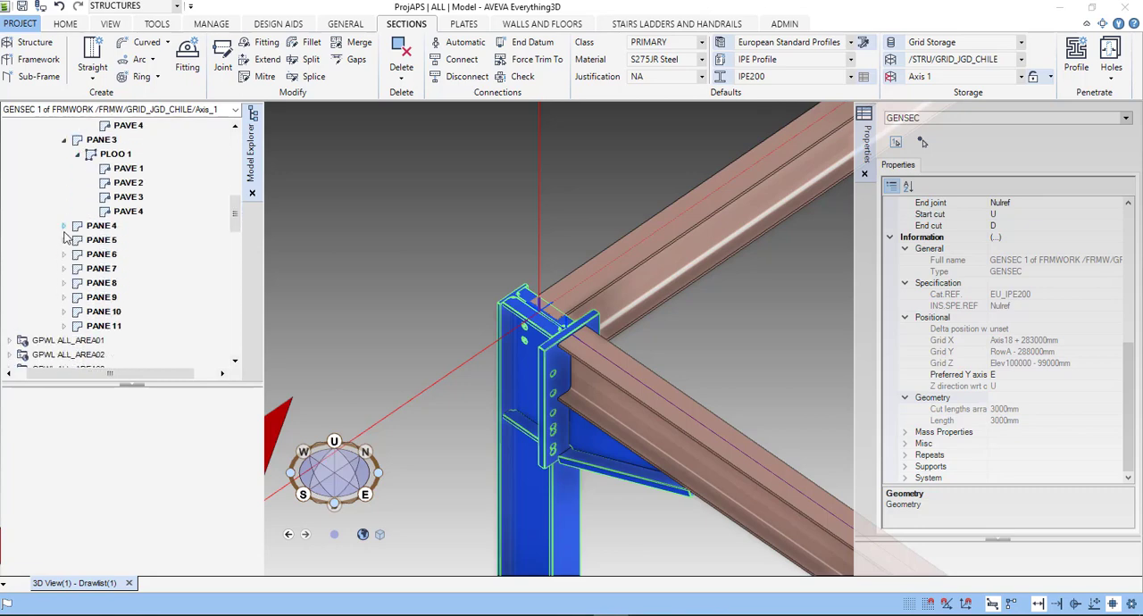
{"action": "left_click", "coordinate": [64, 227]}
{"action": "left_click", "coordinate": [64, 255]}
{"action": "scroll", "coordinate": [123, 276], "scroll_direction": "up", "scroll_amount": 8}
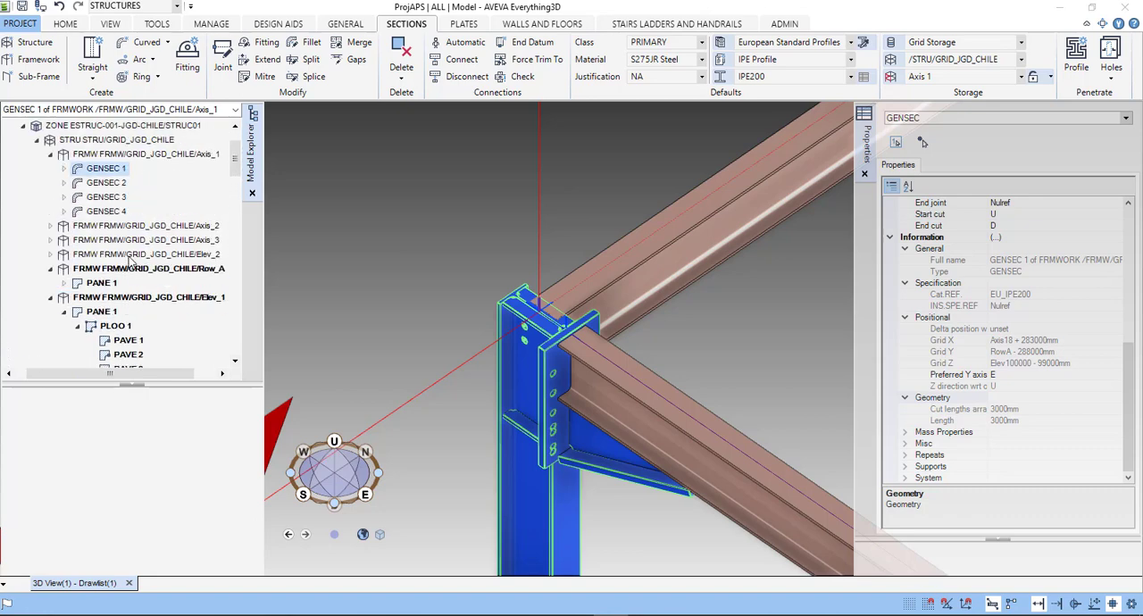
{"action": "left_click", "coordinate": [63, 282]}
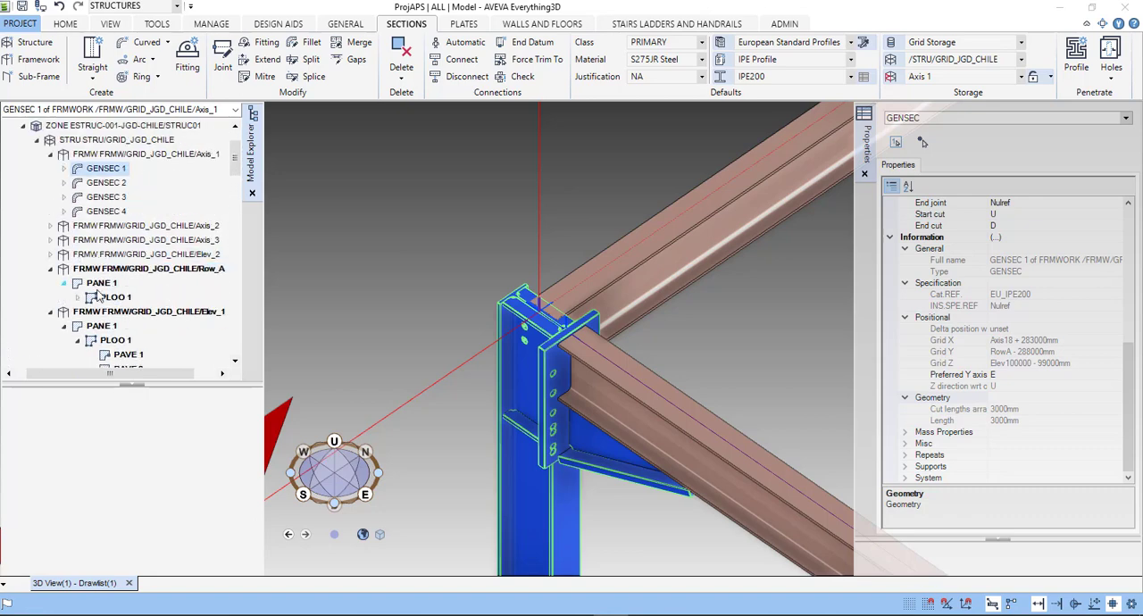
- Expand GENSEC 1 of Axis_1 to show the fixing under JLDATU 1, and select PLDATU 1 under JLDATU 2
{"action": "left_click", "coordinate": [64, 168]}
{"action": "left_click", "coordinate": [78, 197]}
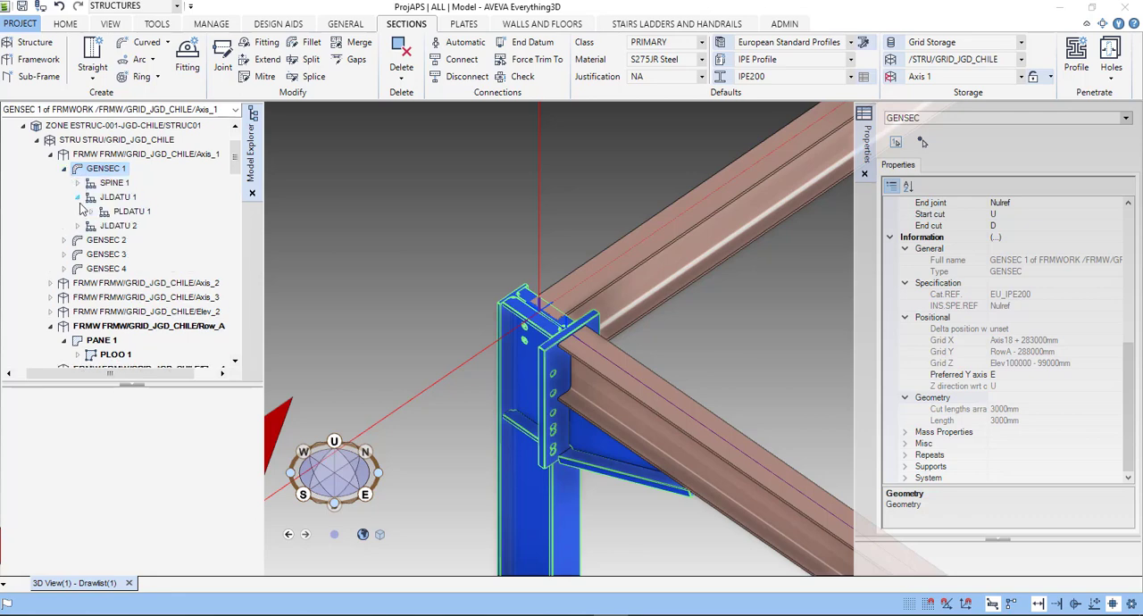
{"action": "left_click", "coordinate": [91, 211]}
{"action": "left_click", "coordinate": [78, 239]}
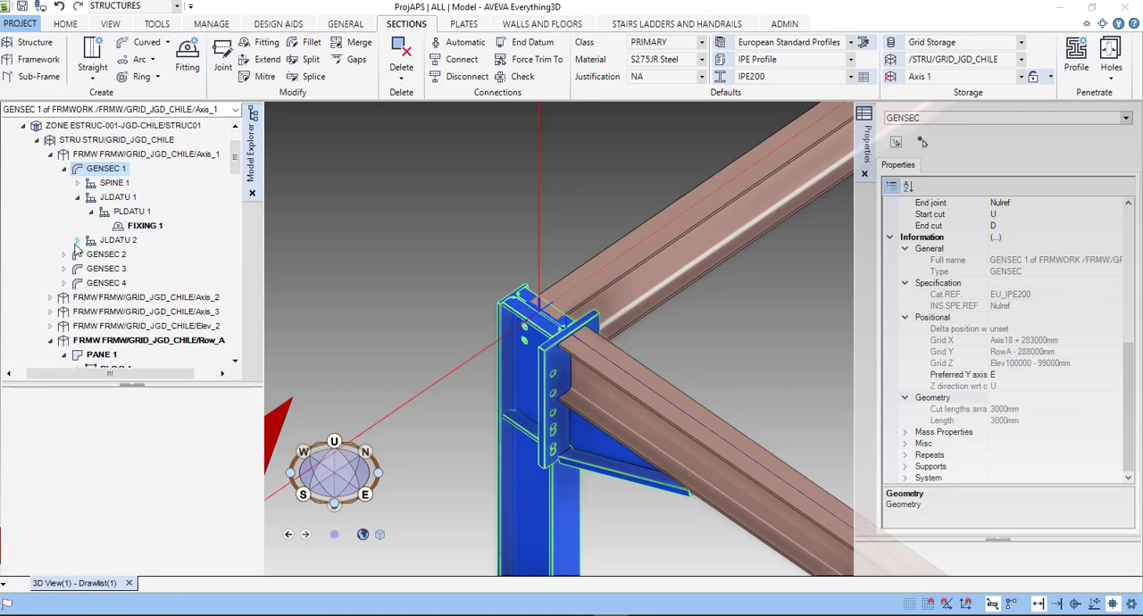
{"action": "left_click", "coordinate": [130, 269]}
{"action": "left_click", "coordinate": [134, 255]}
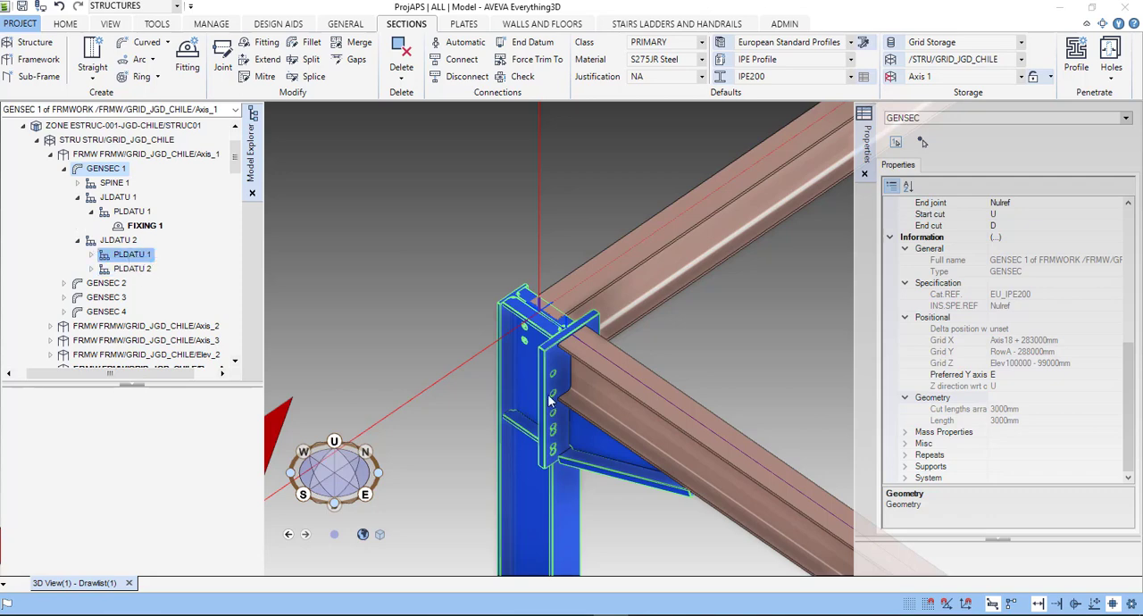
{"action": "left_click", "coordinate": [588, 462]}
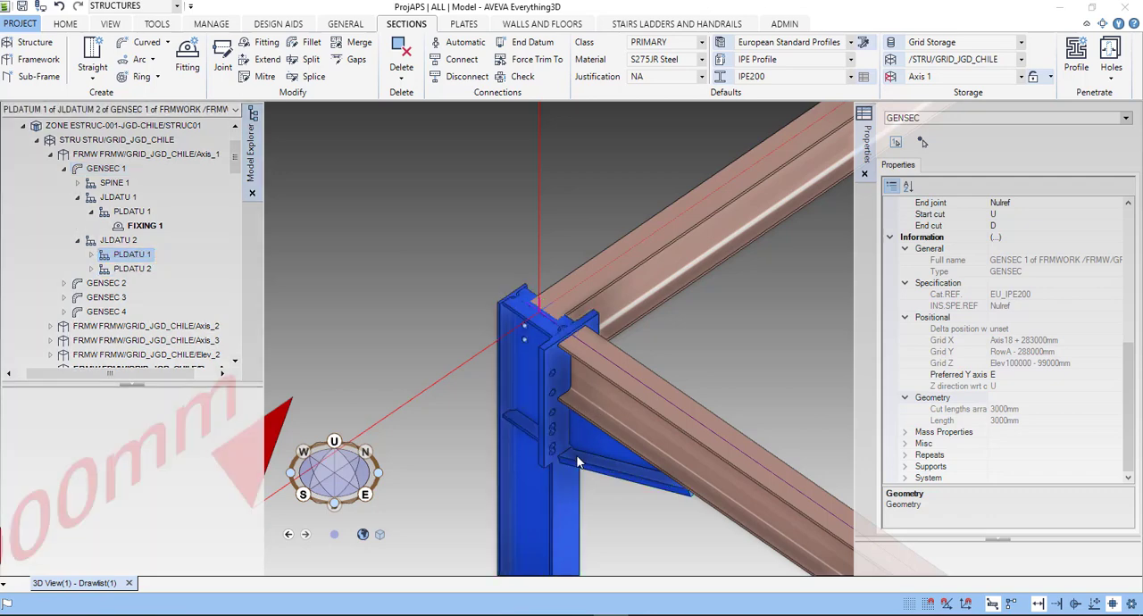
- Expand PLDATU 1 of JLDATU 2 down to FIXING 1 and select its template TMPL 1
{"action": "left_click", "coordinate": [91, 255]}
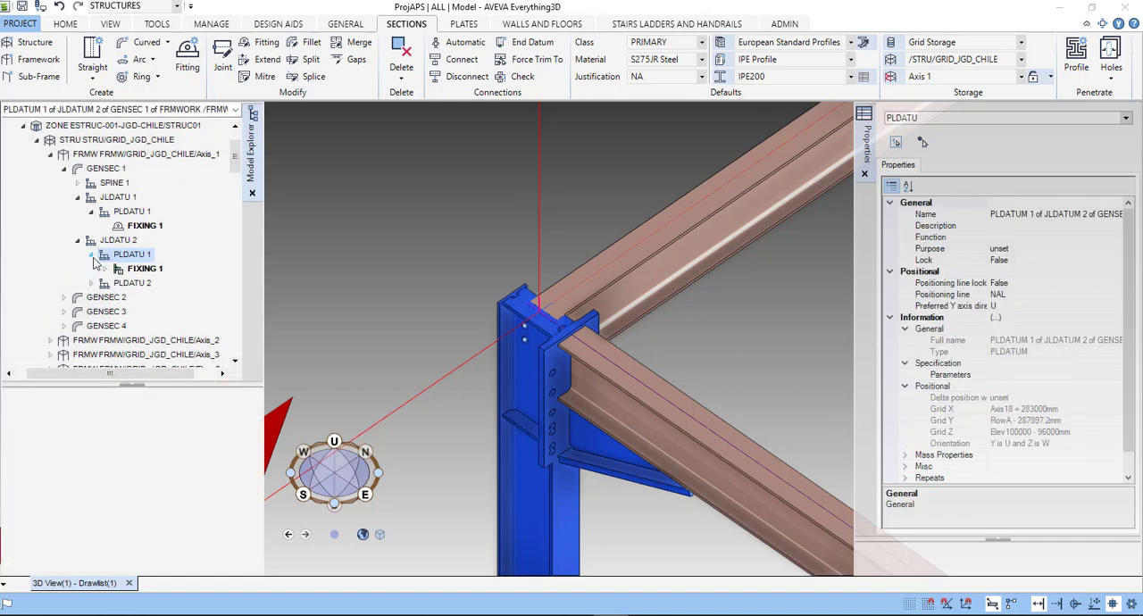
{"action": "left_click", "coordinate": [106, 269]}
{"action": "left_click", "coordinate": [154, 283]}
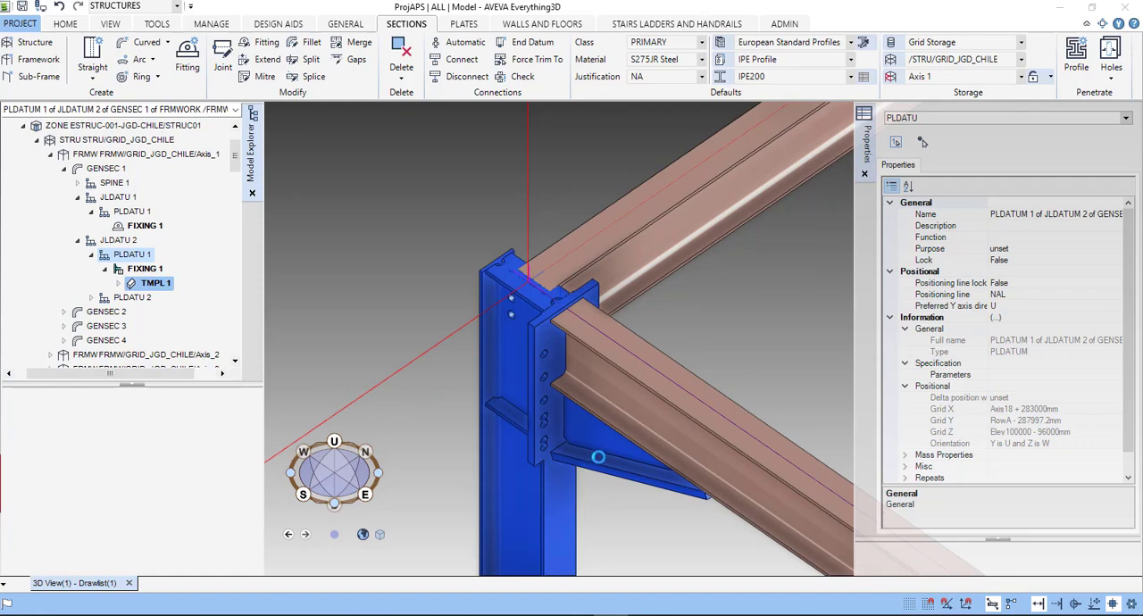
- Examine the location of the selected TMPL 1 joint at the column top from the east side of the structure
{"action": "scroll", "coordinate": [623, 413], "scroll_direction": "down", "scroll_amount": 2}
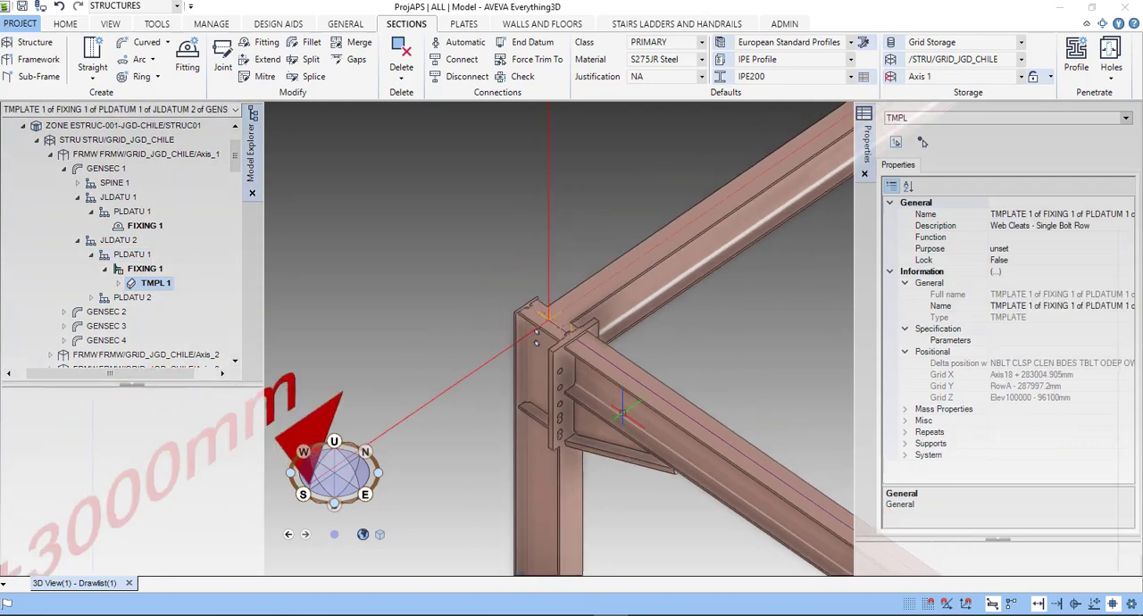
{"action": "middle_click_drag", "start_coordinate": [524, 428], "coordinate": [480, 514]}
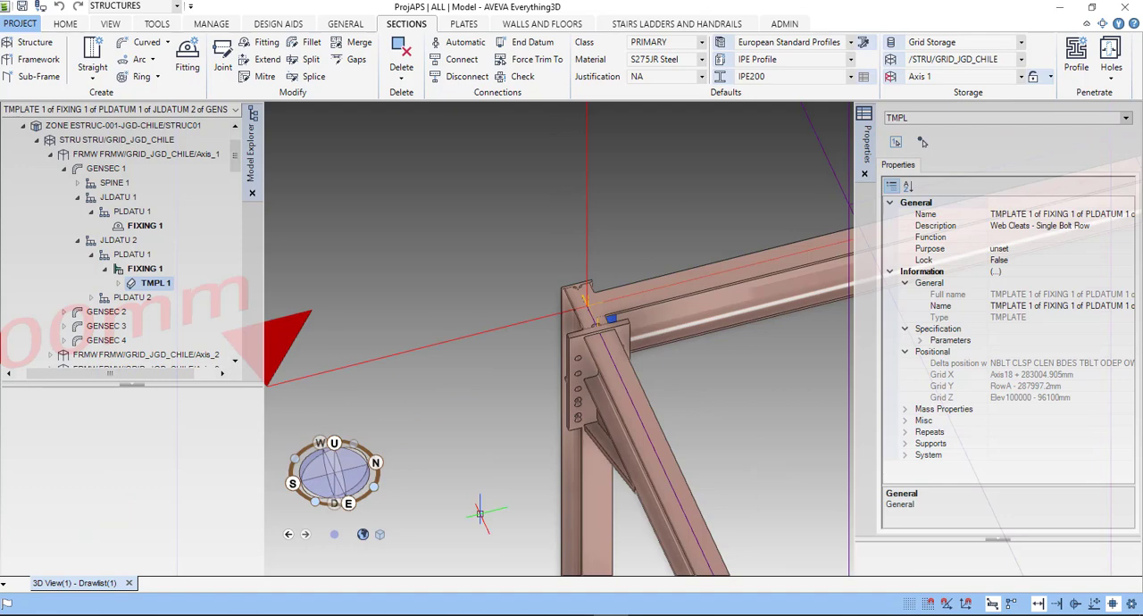
{"action": "scroll", "coordinate": [480, 514], "scroll_direction": "down", "scroll_amount": 3}
{"action": "middle_click_drag", "start_coordinate": [445, 448], "coordinate": [394, 442]}
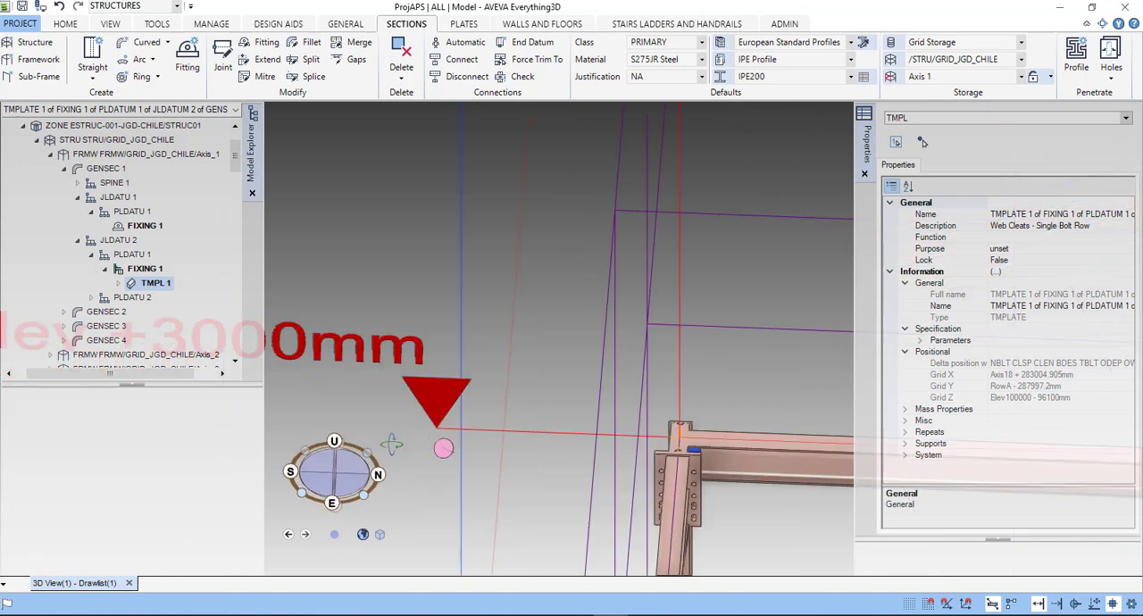
{"action": "scroll", "coordinate": [716, 483], "scroll_direction": "down", "scroll_amount": 2}
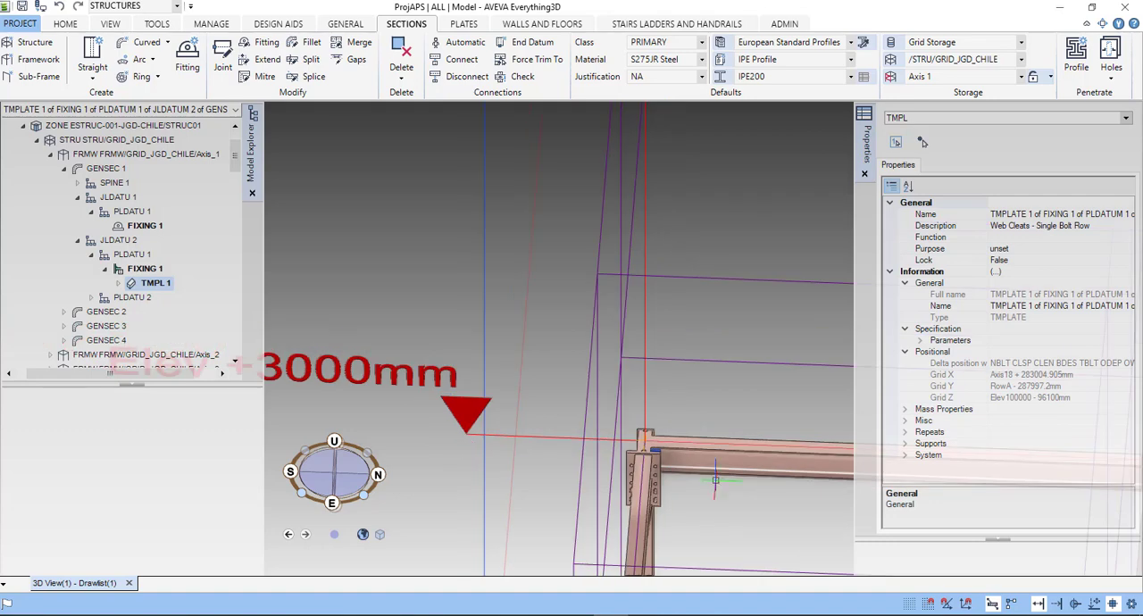
{"action": "middle_click_drag", "start_coordinate": [715, 483], "coordinate": [656, 301]}
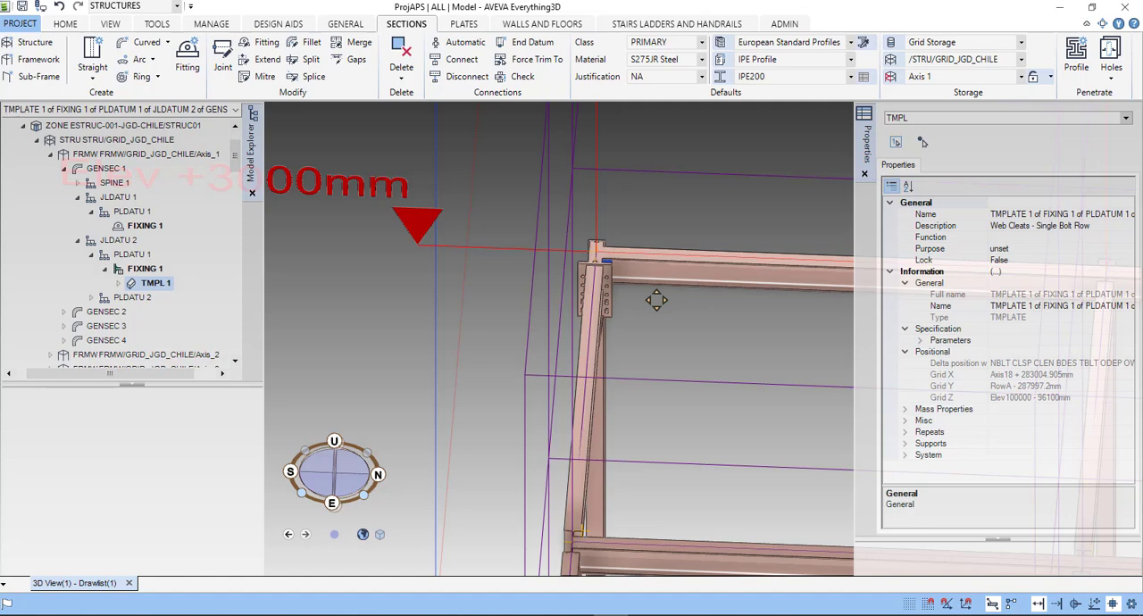
{"action": "mouse_move", "coordinate": [656, 300]}
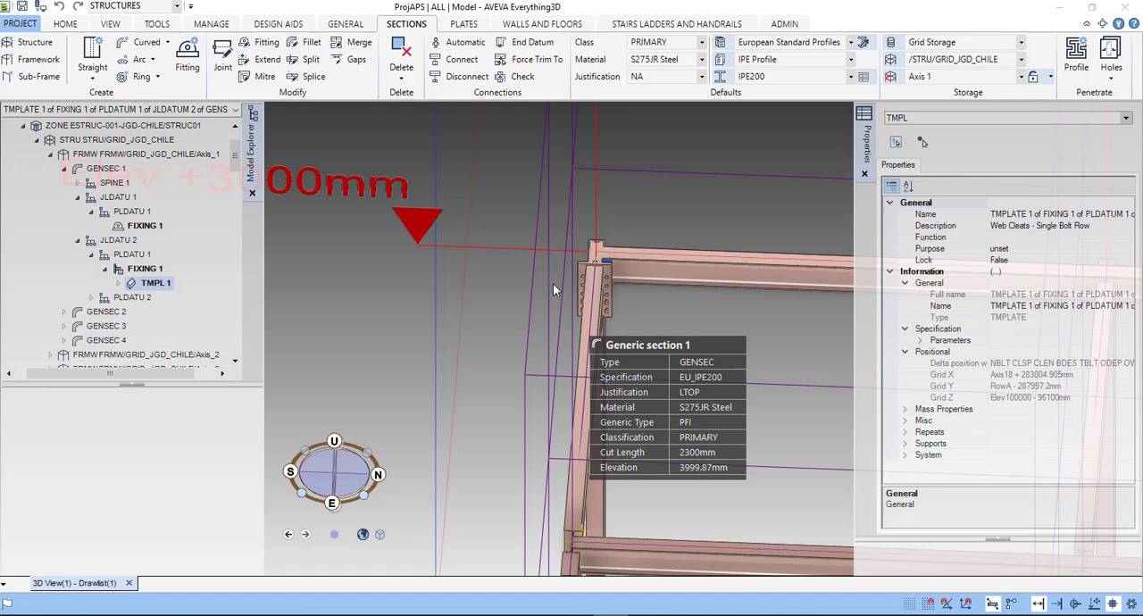
- Inspect the highlighted web cleat between the column and the beam up close and from an elevated angle
{"action": "scroll", "coordinate": [585, 275], "scroll_direction": "up", "scroll_amount": 1}
{"action": "left_click_drag", "start_coordinate": [607, 248], "coordinate": [520, 333]}
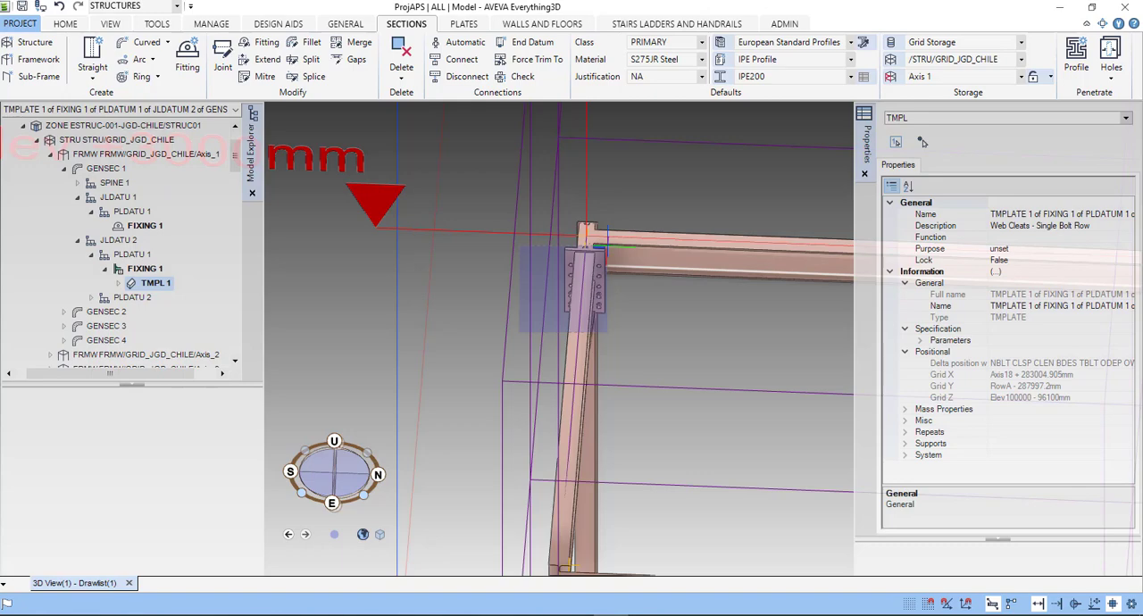
{"action": "middle_click_drag", "start_coordinate": [607, 332], "coordinate": [613, 335]}
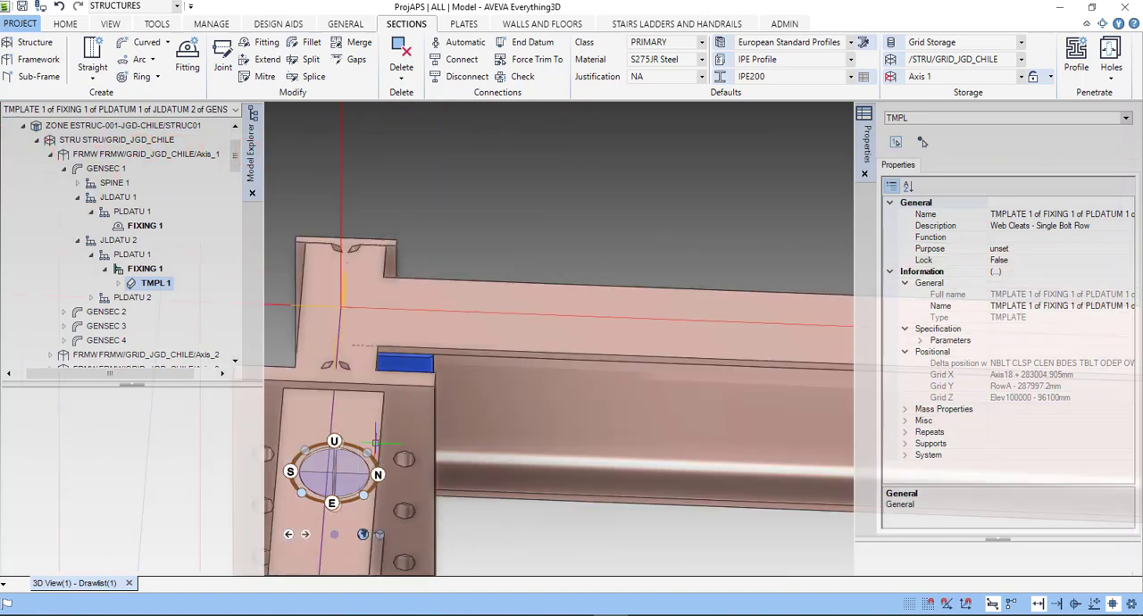
{"action": "scroll", "coordinate": [376, 437], "scroll_direction": "down", "scroll_amount": 3}
{"action": "middle_click_drag", "start_coordinate": [353, 441], "coordinate": [346, 448]}
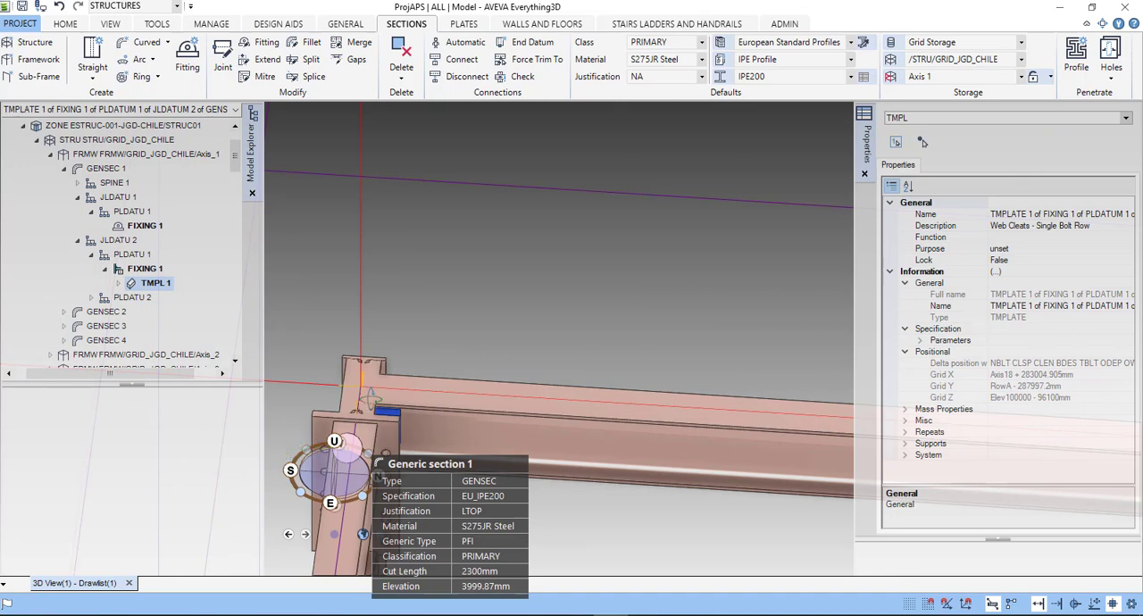
{"action": "scroll", "coordinate": [393, 377], "scroll_direction": "up", "scroll_amount": 1}
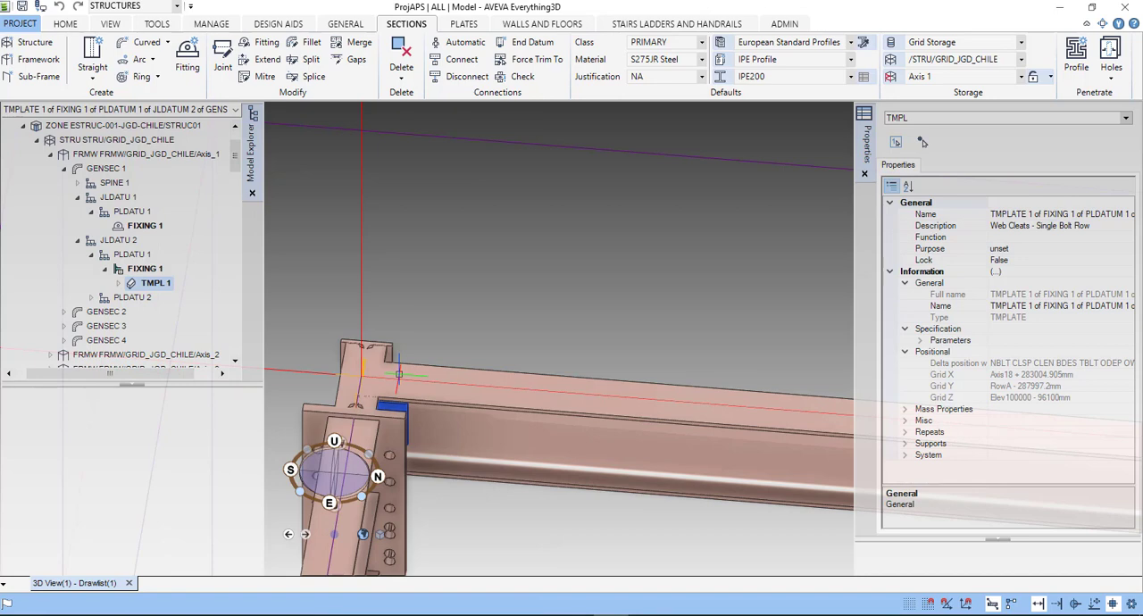
{"action": "middle_click_drag", "start_coordinate": [400, 374], "coordinate": [581, 323]}
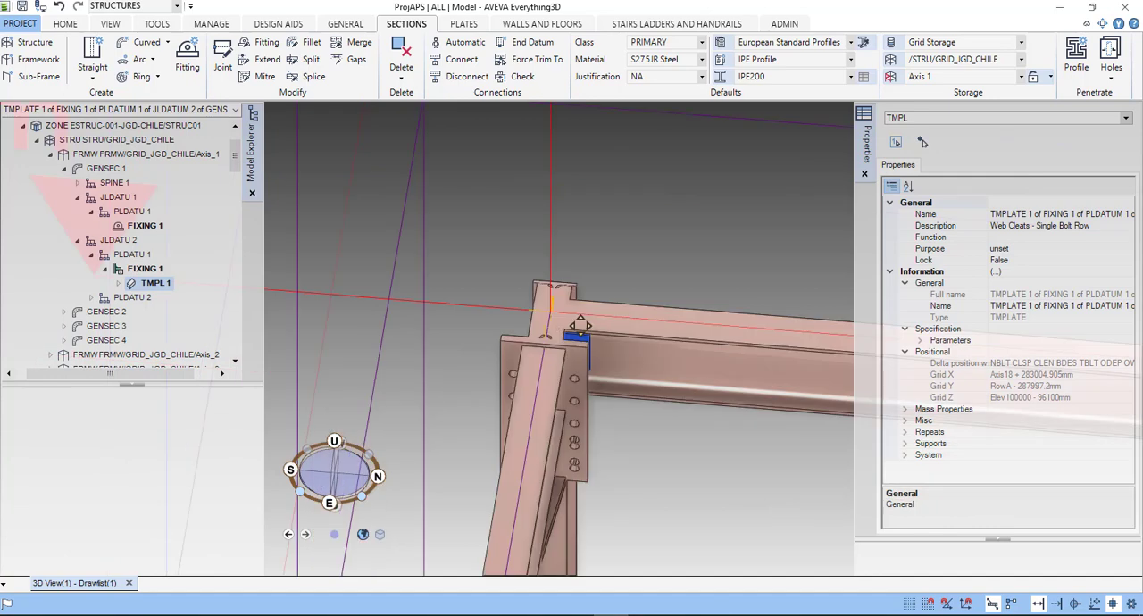
{"action": "middle_click_drag", "start_coordinate": [581, 326], "coordinate": [578, 337]}
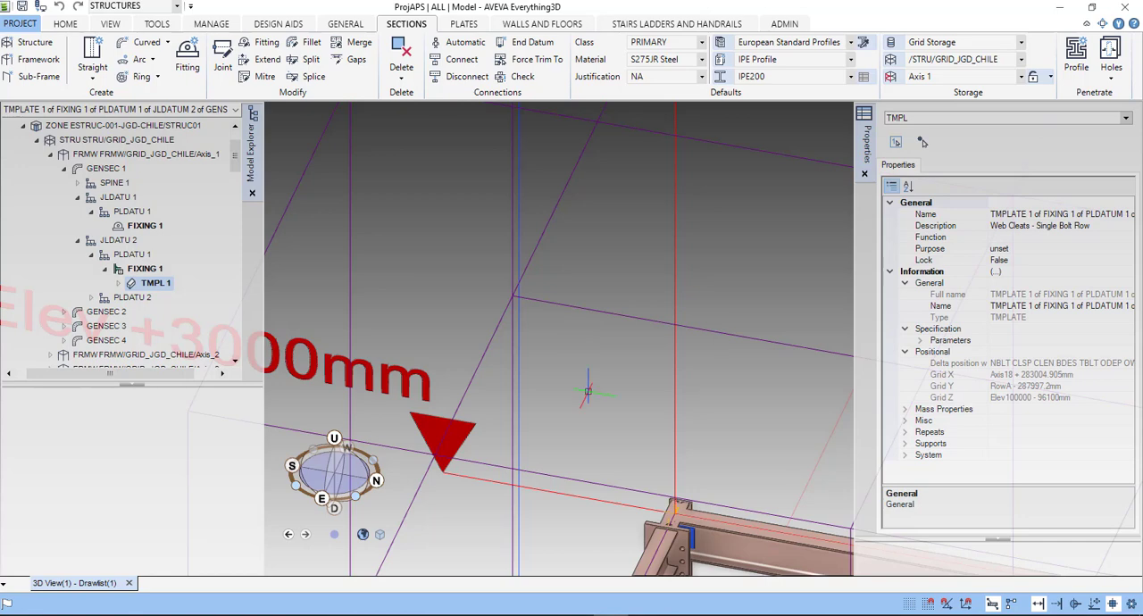
{"action": "middle_click_drag", "start_coordinate": [588, 391], "coordinate": [538, 347]}
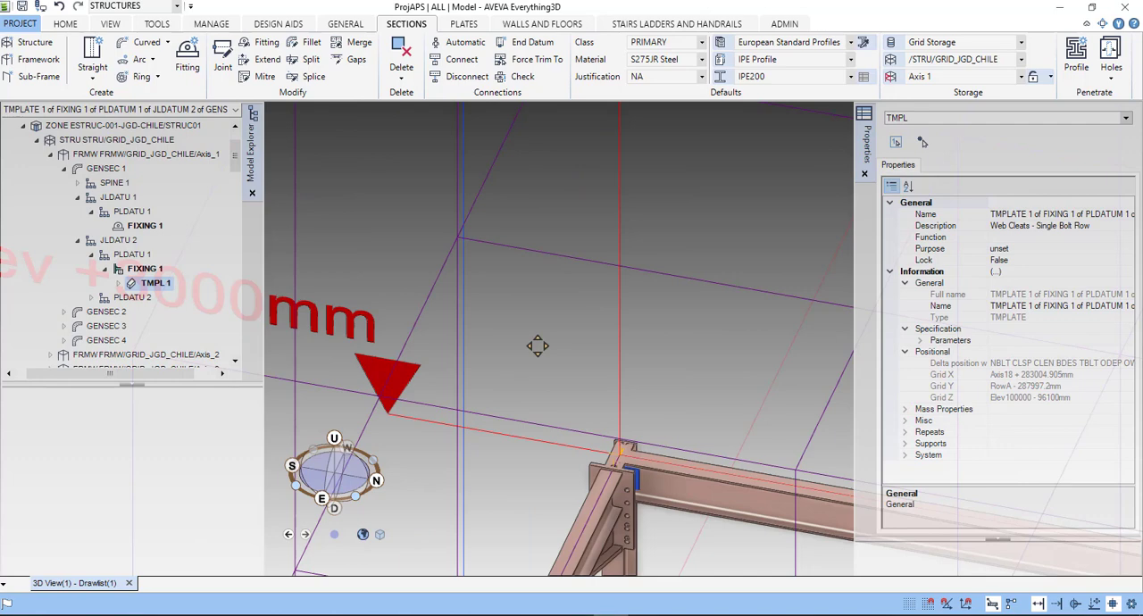
{"action": "middle_click_drag", "start_coordinate": [538, 346], "coordinate": [534, 343]}
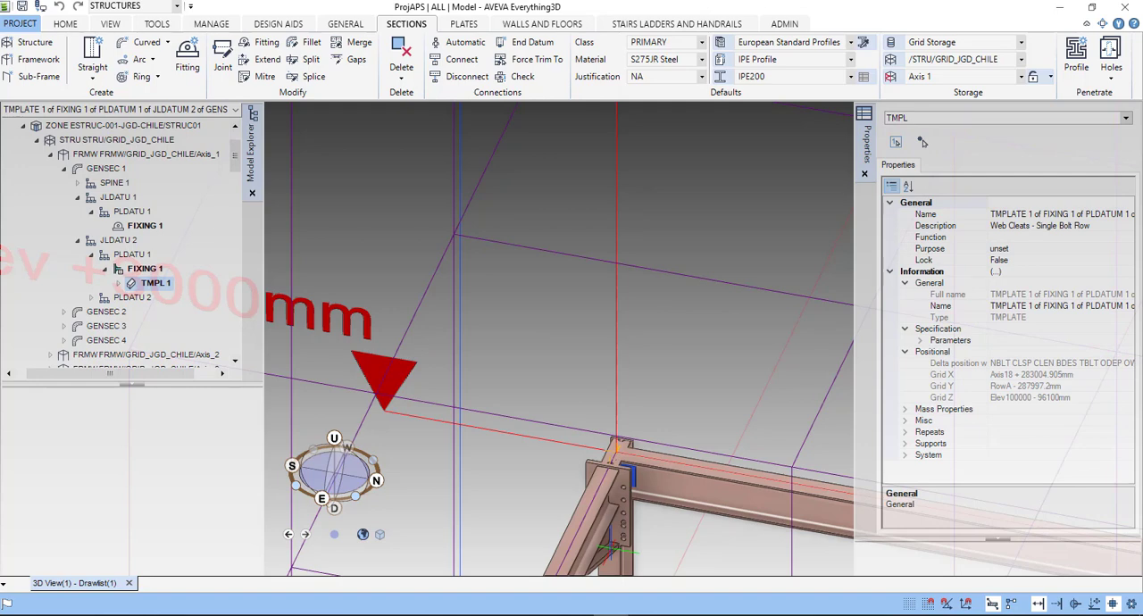
- Select FIXING 1 under PLDATU 2 of JLDATU 2 and review its specification, positional and design properties
{"action": "scroll", "coordinate": [617, 548], "scroll_direction": "up", "scroll_amount": 1}
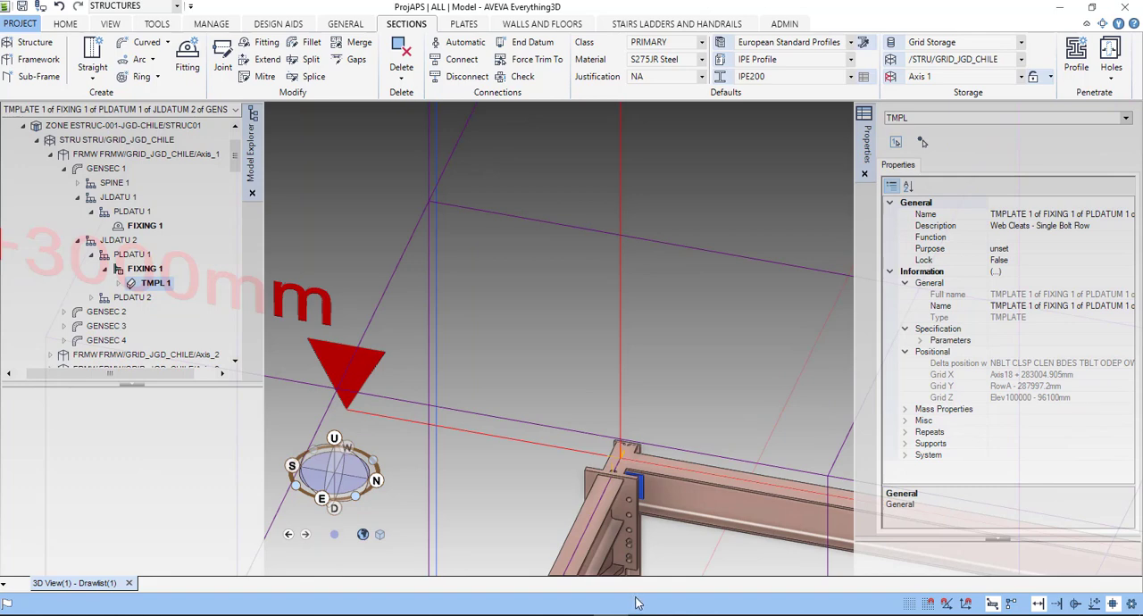
{"action": "middle_click_drag", "start_coordinate": [615, 527], "coordinate": [612, 527]}
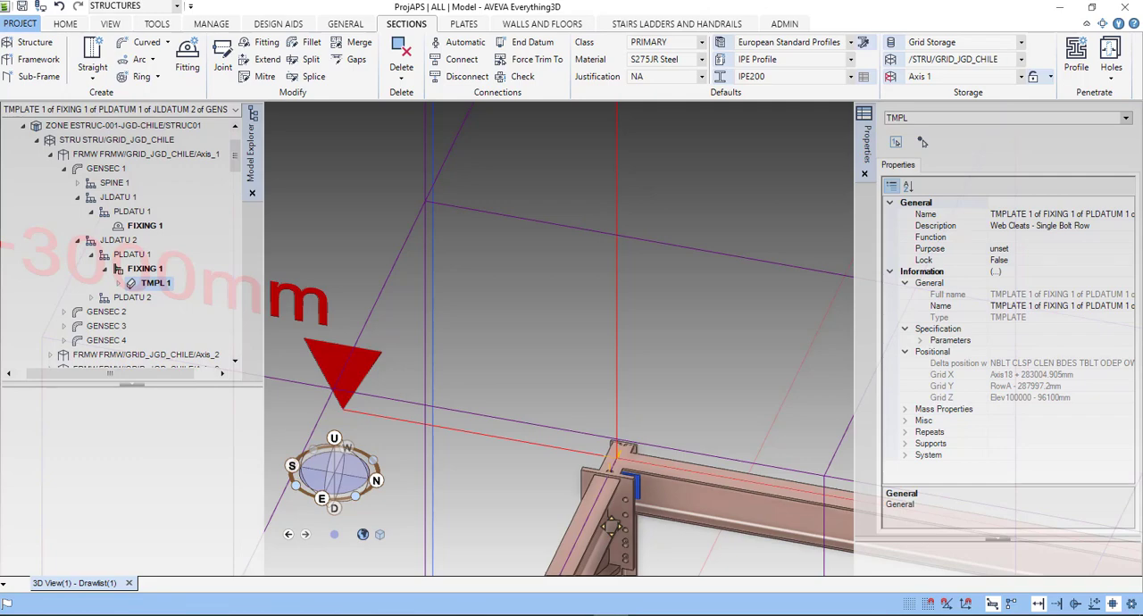
{"action": "middle_click_drag", "start_coordinate": [612, 527], "coordinate": [540, 335]}
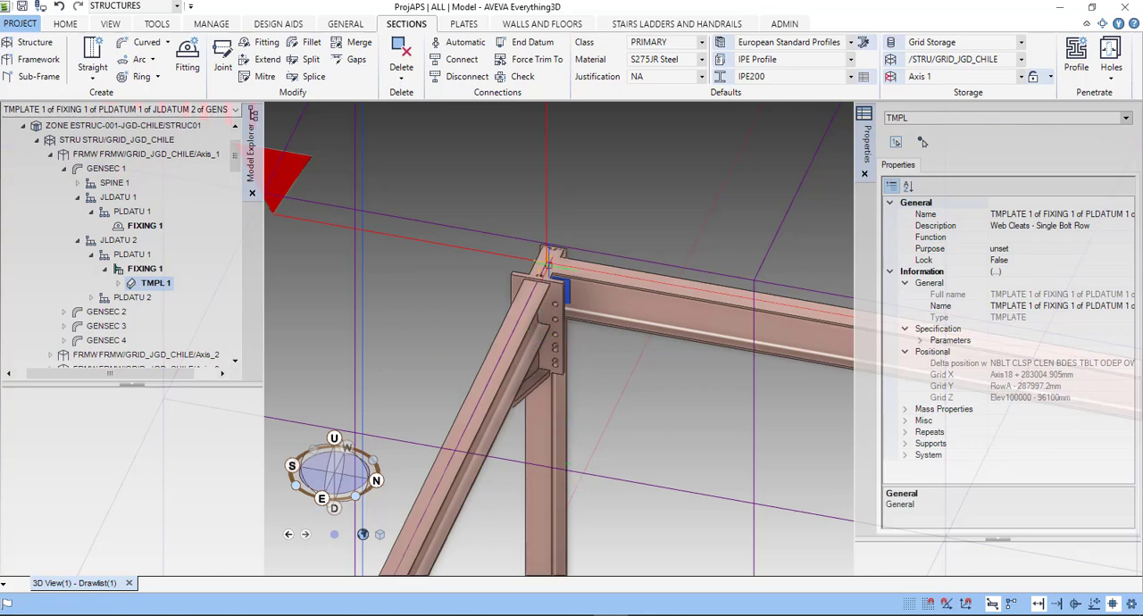
{"action": "scroll", "coordinate": [554, 259], "scroll_direction": "up", "scroll_amount": 4}
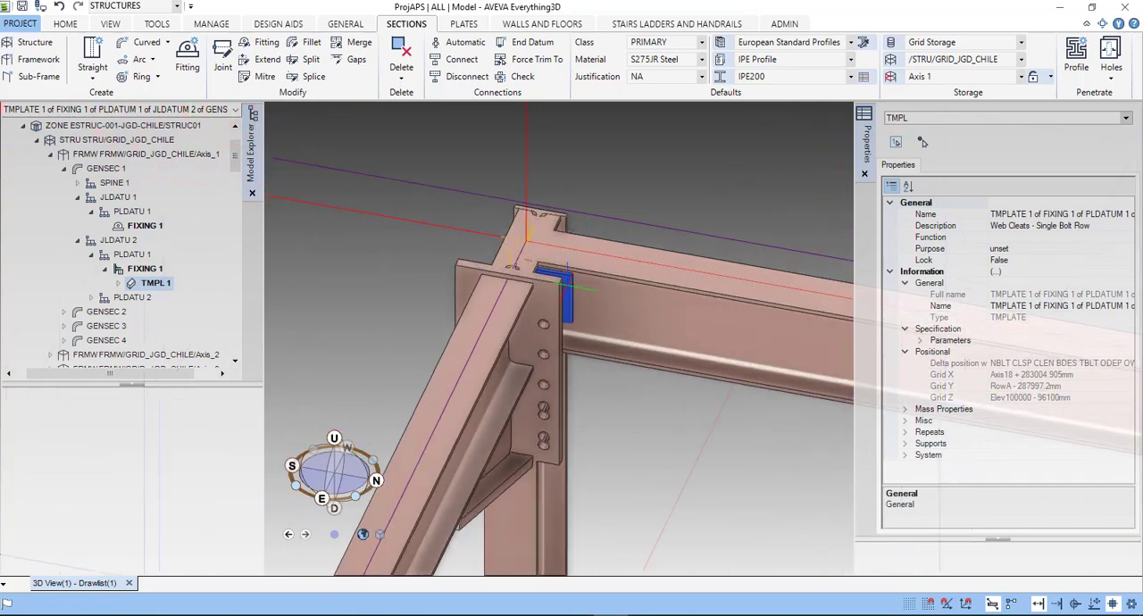
{"action": "left_click", "coordinate": [91, 299]}
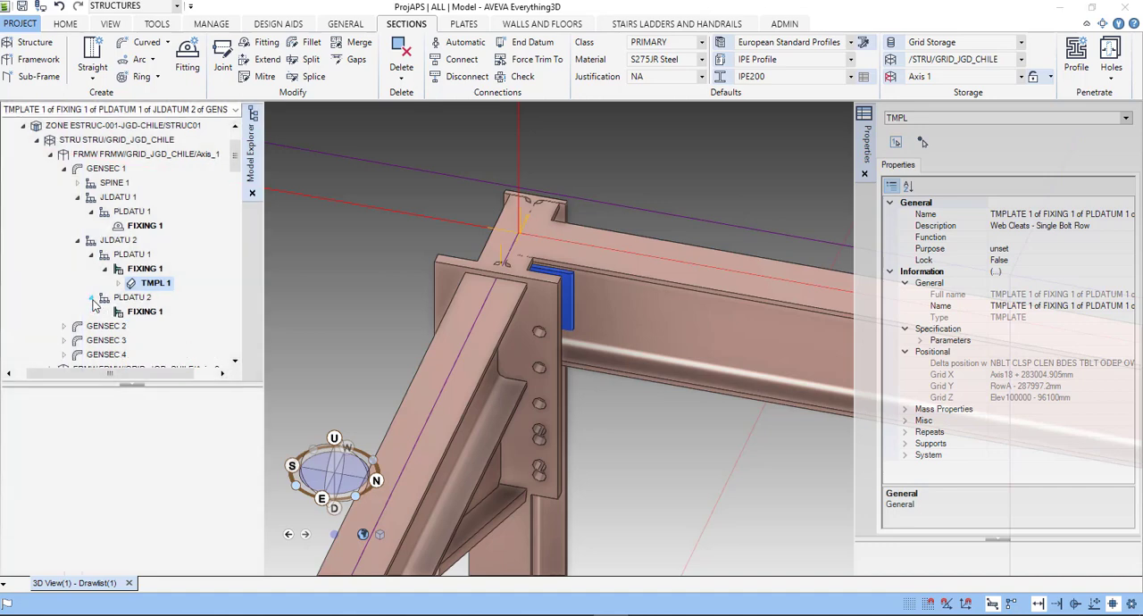
{"action": "left_click", "coordinate": [140, 312]}
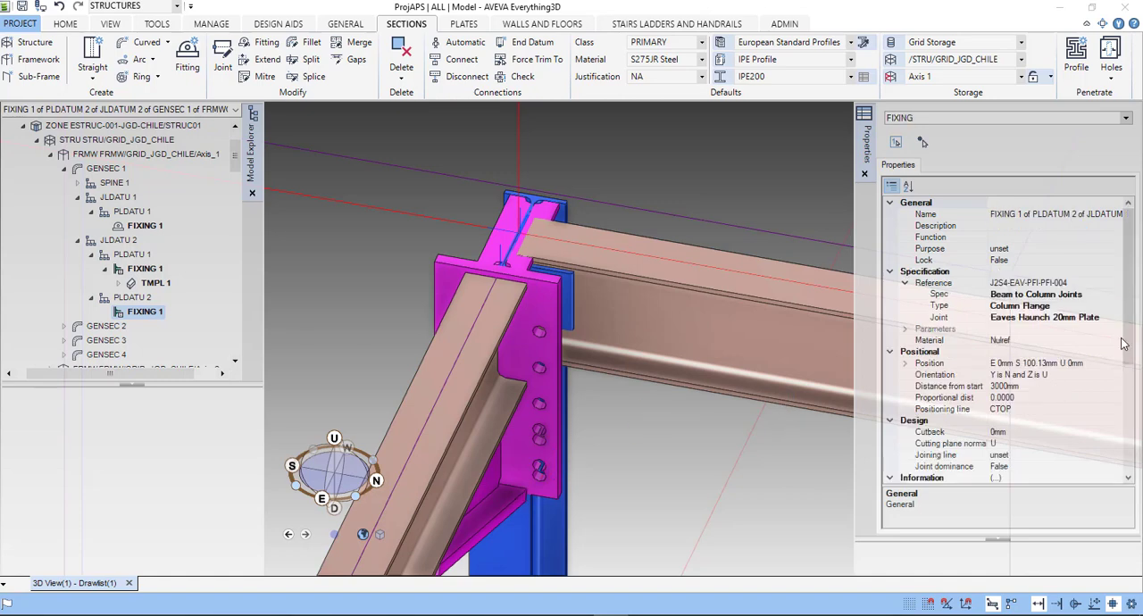
{"action": "left_click_drag", "start_coordinate": [1127, 309], "coordinate": [1132, 373]}
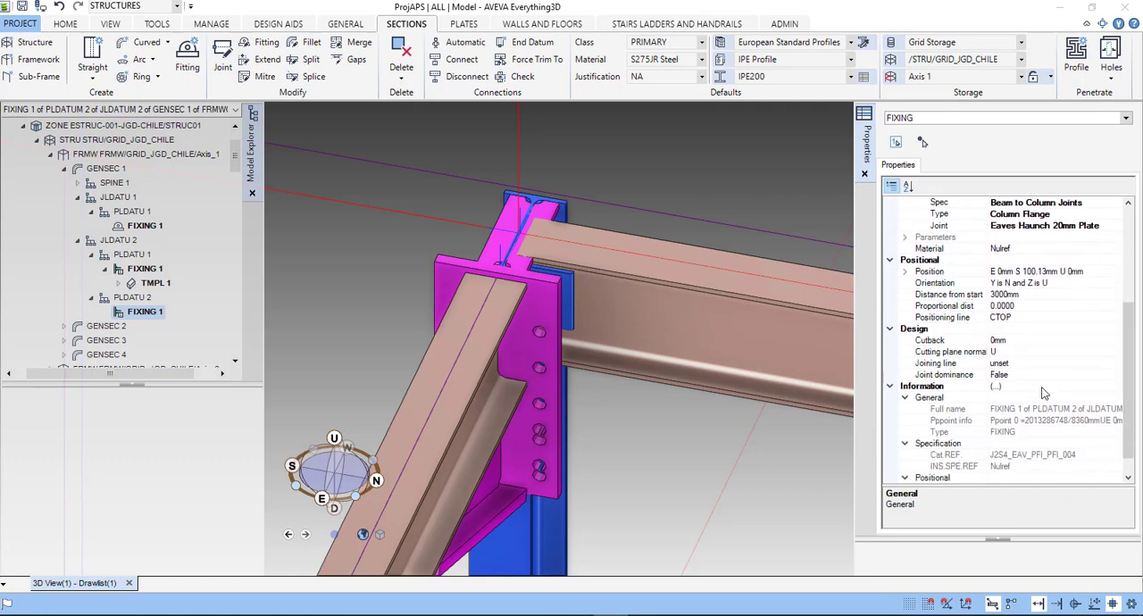
{"action": "scroll", "coordinate": [1047, 420], "scroll_direction": "down", "scroll_amount": 3}
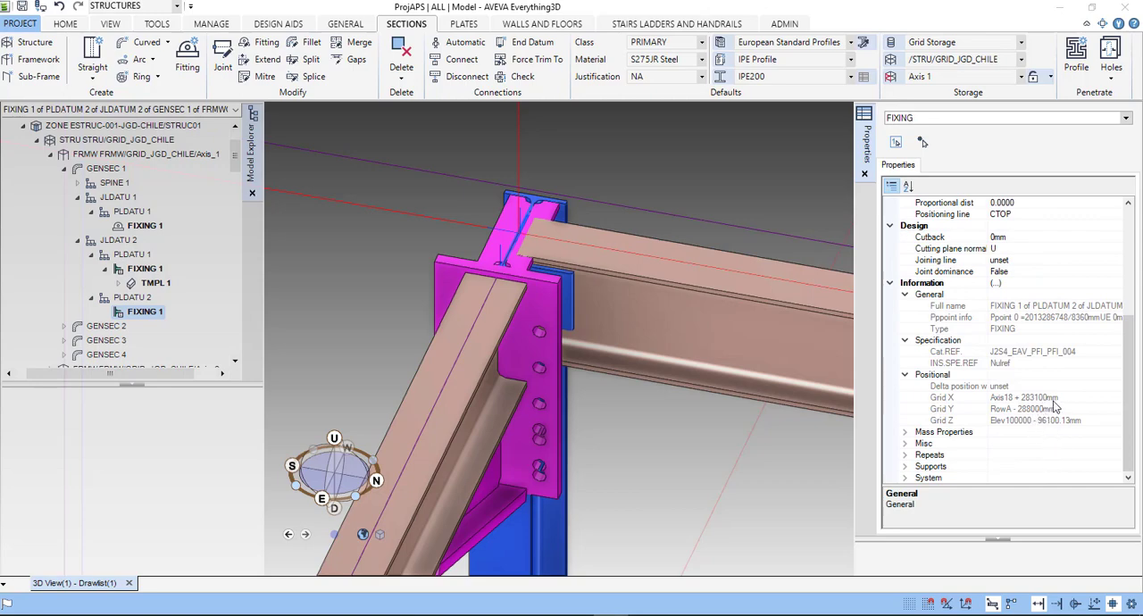
{"action": "scroll", "coordinate": [1063, 402], "scroll_direction": "up", "scroll_amount": 5}
- Try the Eaves Haunch 12mm Plate and Eaves Haunch 15mm Plate joints on the selected fixing
{"action": "left_click", "coordinate": [1118, 323]}
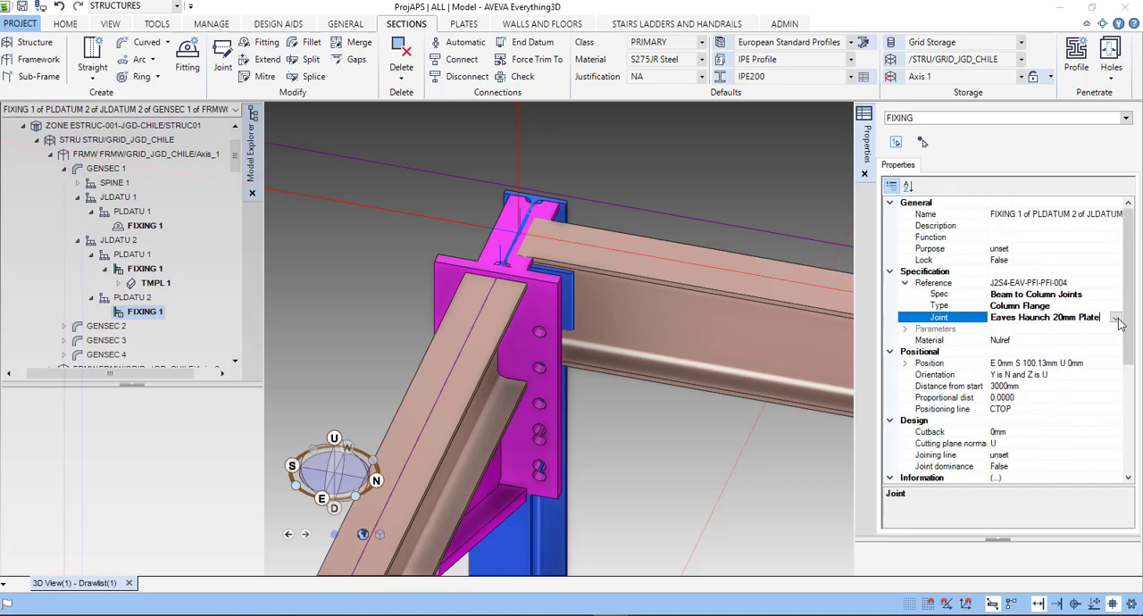
{"action": "left_click", "coordinate": [1116, 318]}
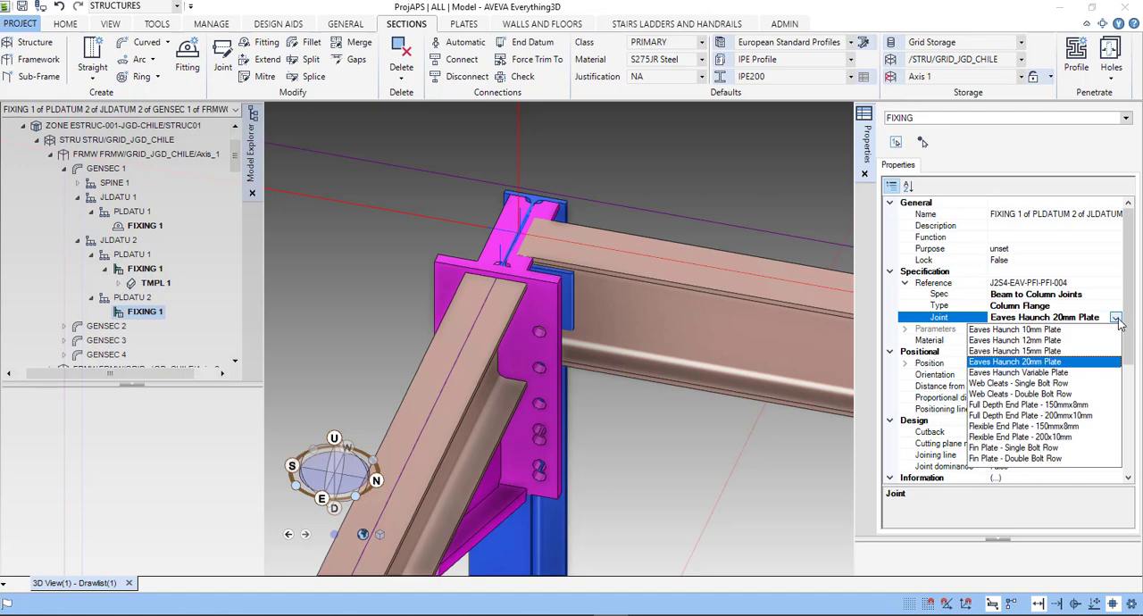
{"action": "left_click", "coordinate": [1036, 345]}
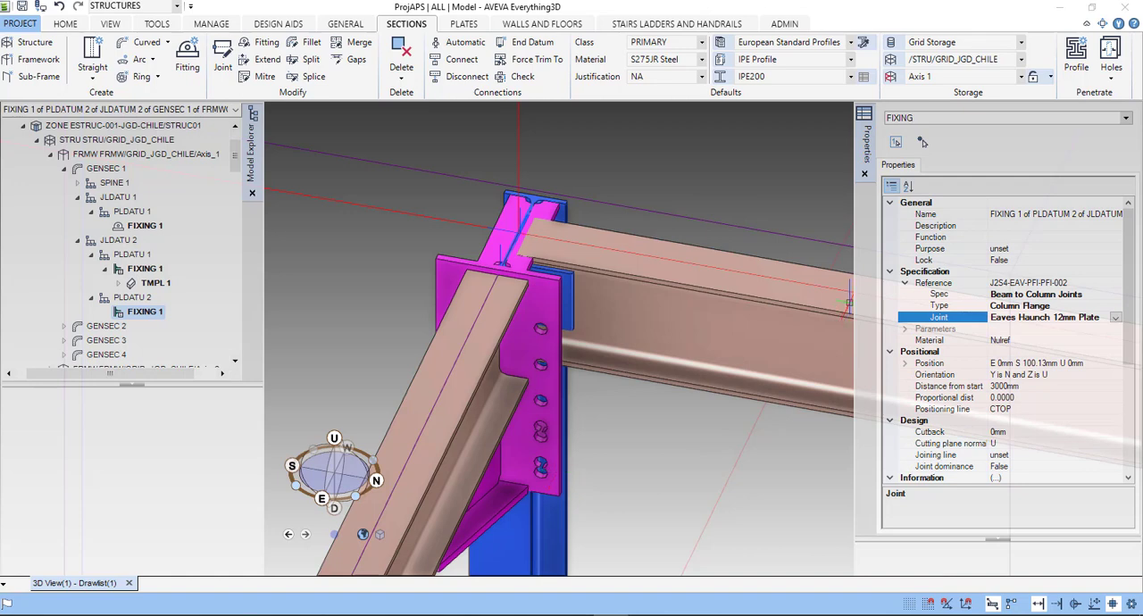
{"action": "left_click", "coordinate": [1115, 317]}
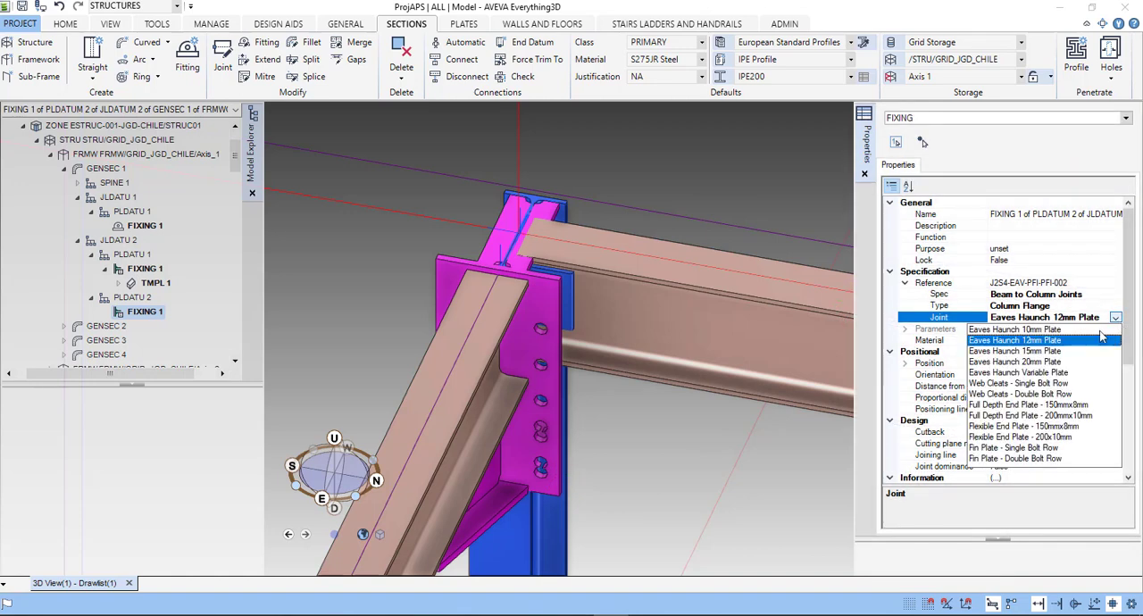
{"action": "left_click", "coordinate": [1050, 356]}
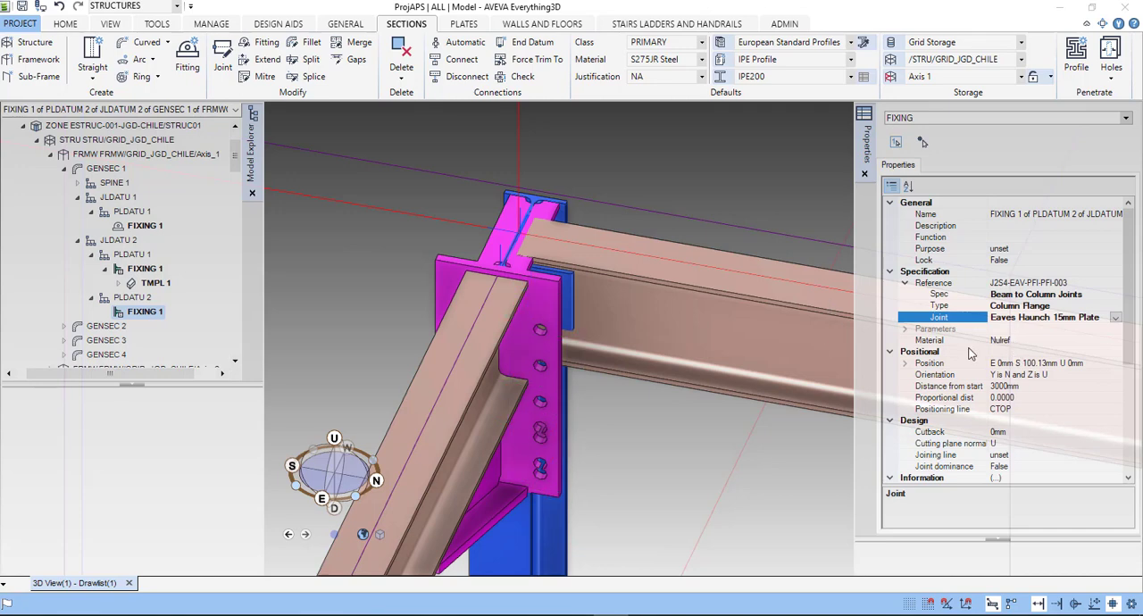
- Browse the material options available for the selected fixing without choosing one
{"action": "left_click", "coordinate": [1092, 340]}
{"action": "left_click", "coordinate": [1117, 343]}
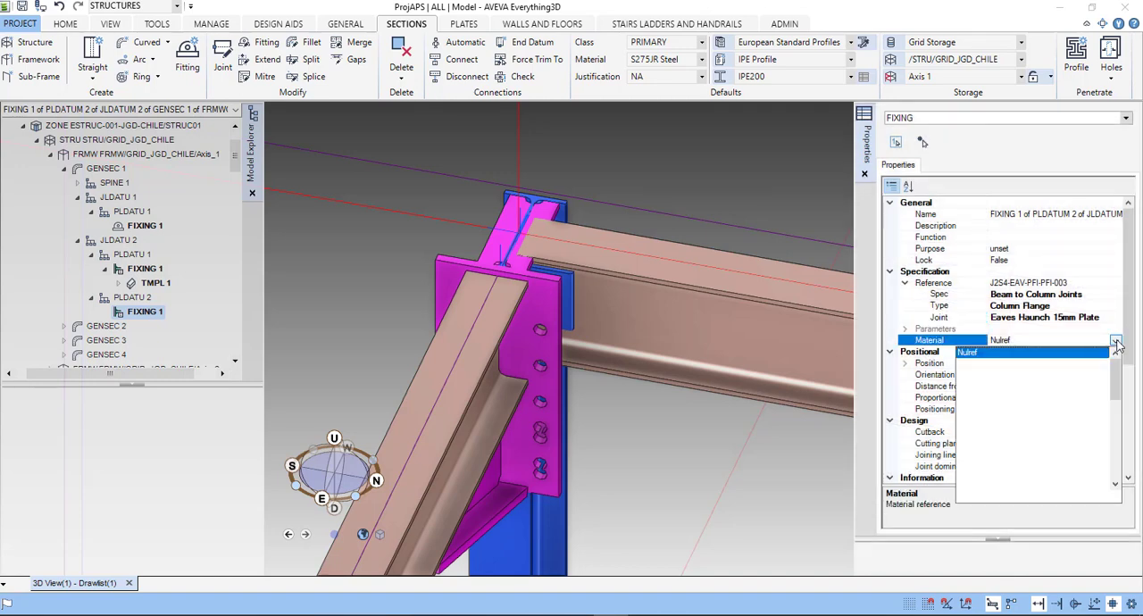
{"action": "scroll", "coordinate": [971, 372], "scroll_direction": "down", "scroll_amount": 3}
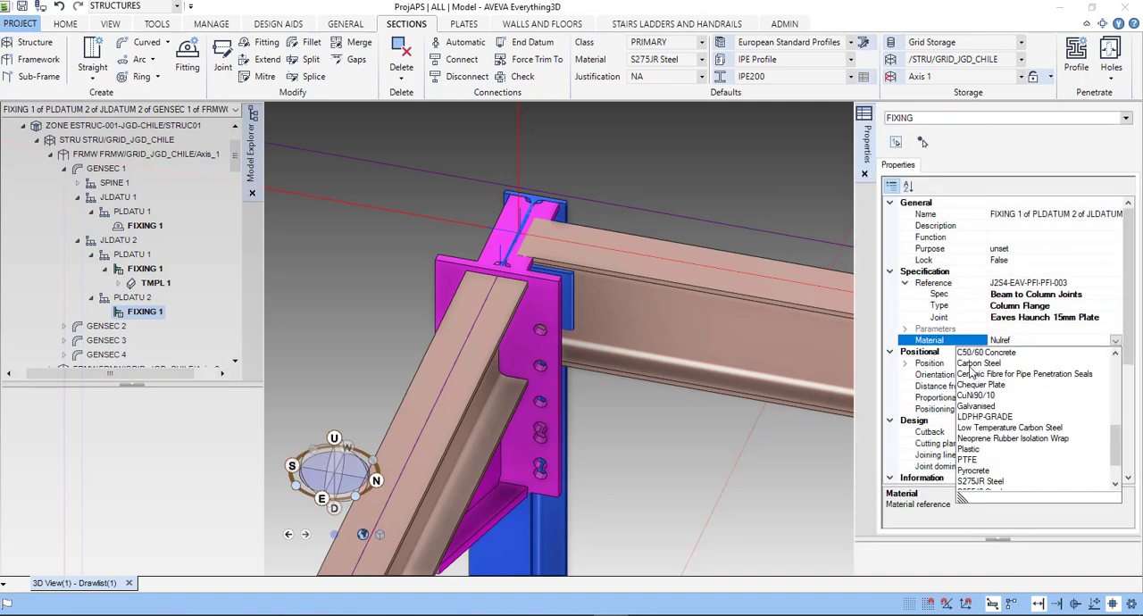
{"action": "scroll", "coordinate": [863, 335], "scroll_direction": "up", "scroll_amount": 5}
{"action": "left_click", "coordinate": [872, 322]}
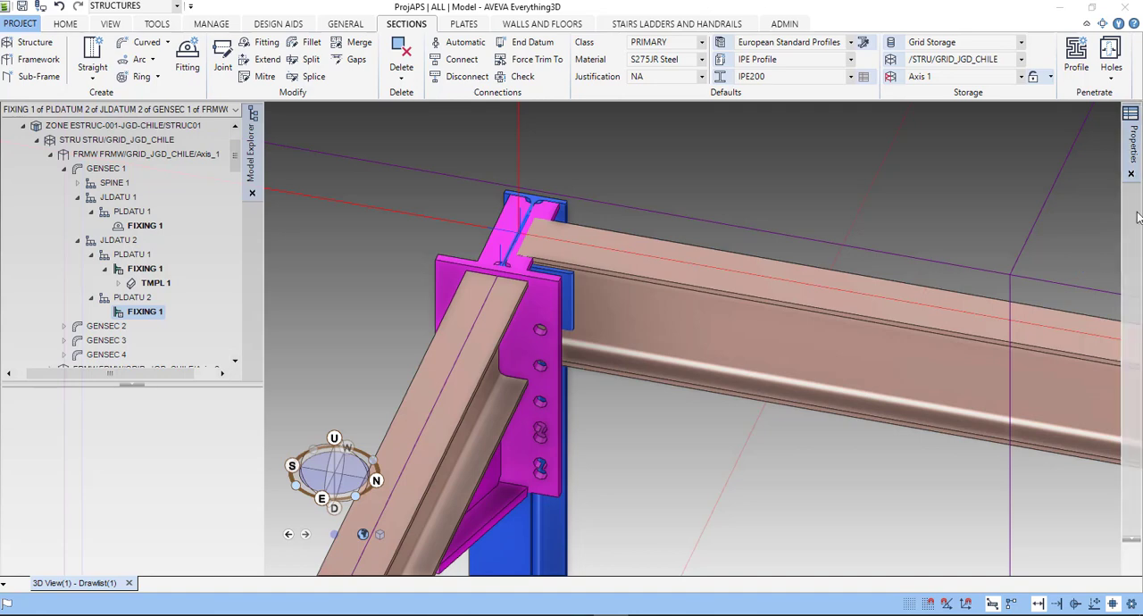
- Set the selected fixing's joint to Eaves Haunch 10mm Plate and inspect the haunch at the column top
{"action": "left_click", "coordinate": [1134, 150]}
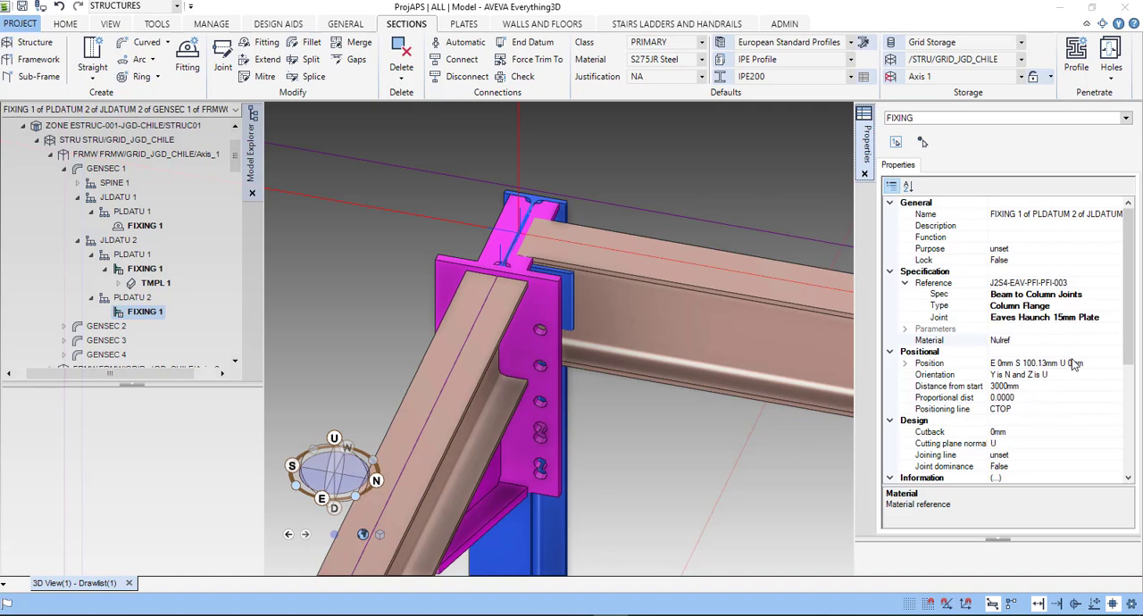
{"action": "left_click_drag", "start_coordinate": [1129, 323], "coordinate": [1127, 370]}
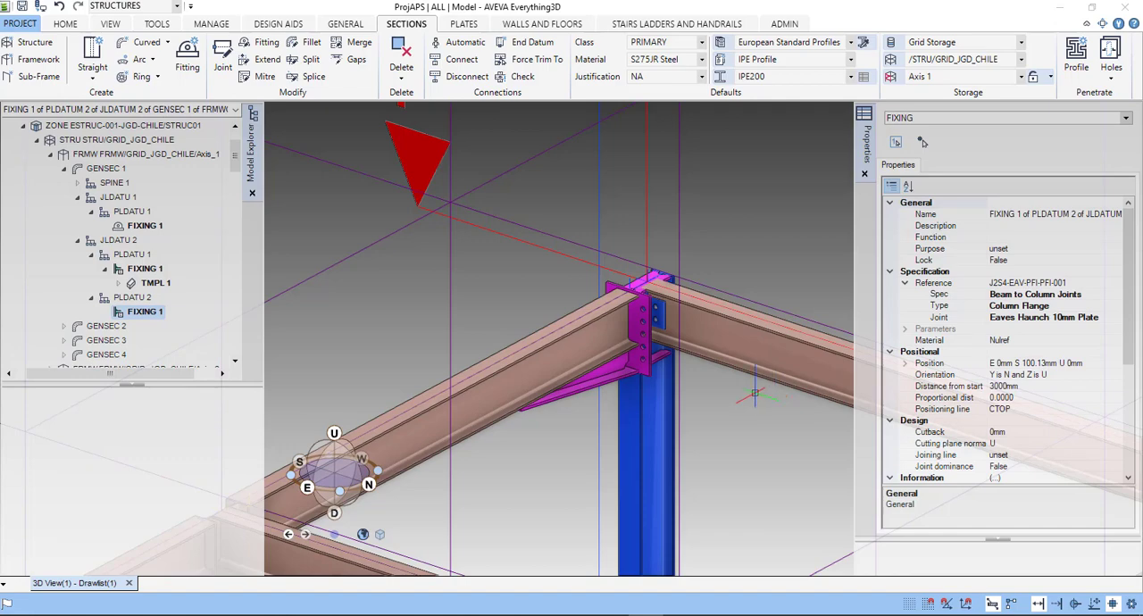
{"action": "scroll", "coordinate": [666, 301], "scroll_direction": "up", "scroll_amount": 7}
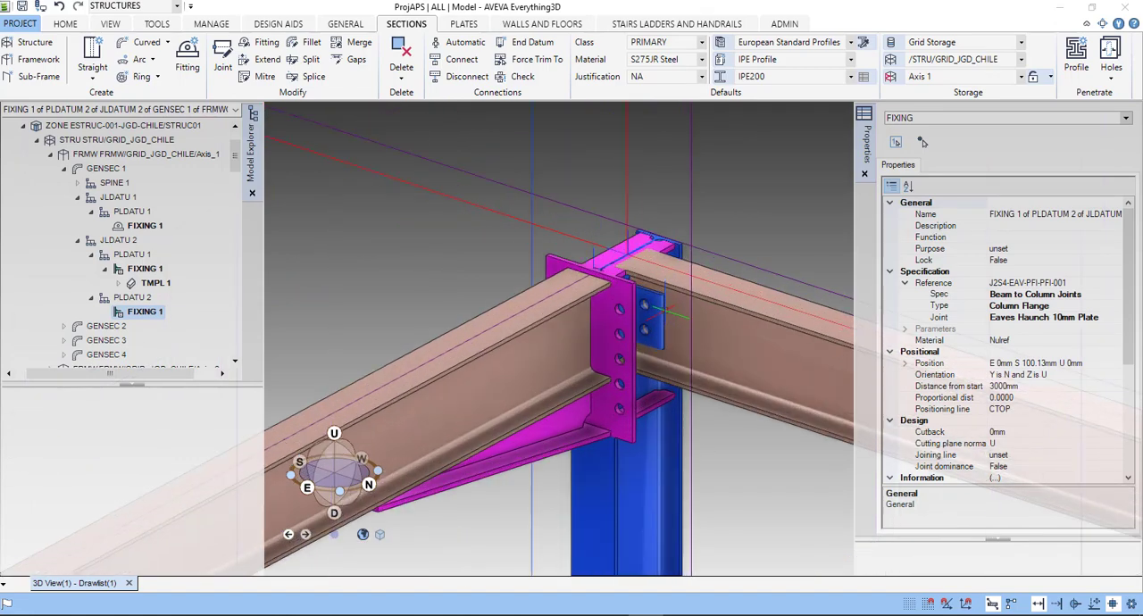
{"action": "scroll", "coordinate": [668, 313], "scroll_direction": "down", "scroll_amount": 5}
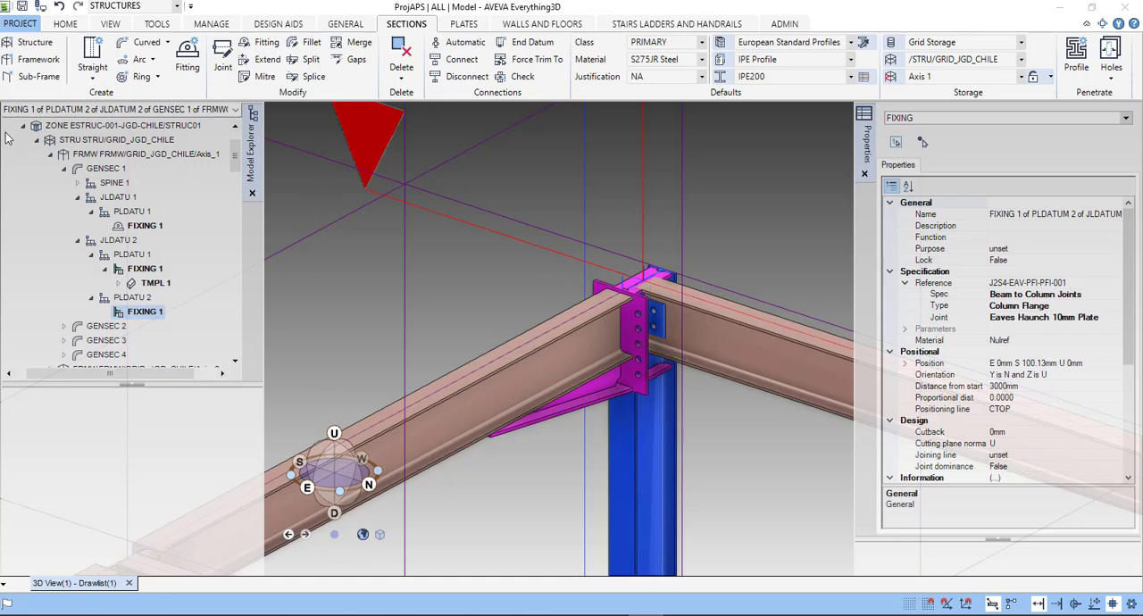
- Collapse the structure's hierarchy, select the column GENSEC 1 in the model and open its eaves haunch joint for modification
{"action": "left_click", "coordinate": [38, 143]}
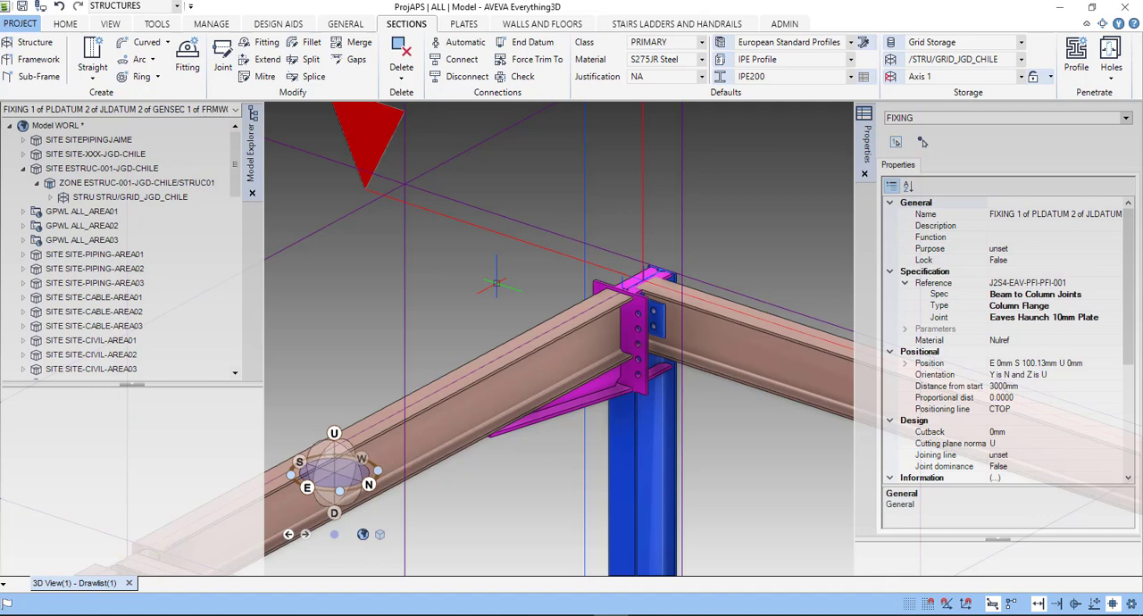
{"action": "left_click", "coordinate": [640, 435]}
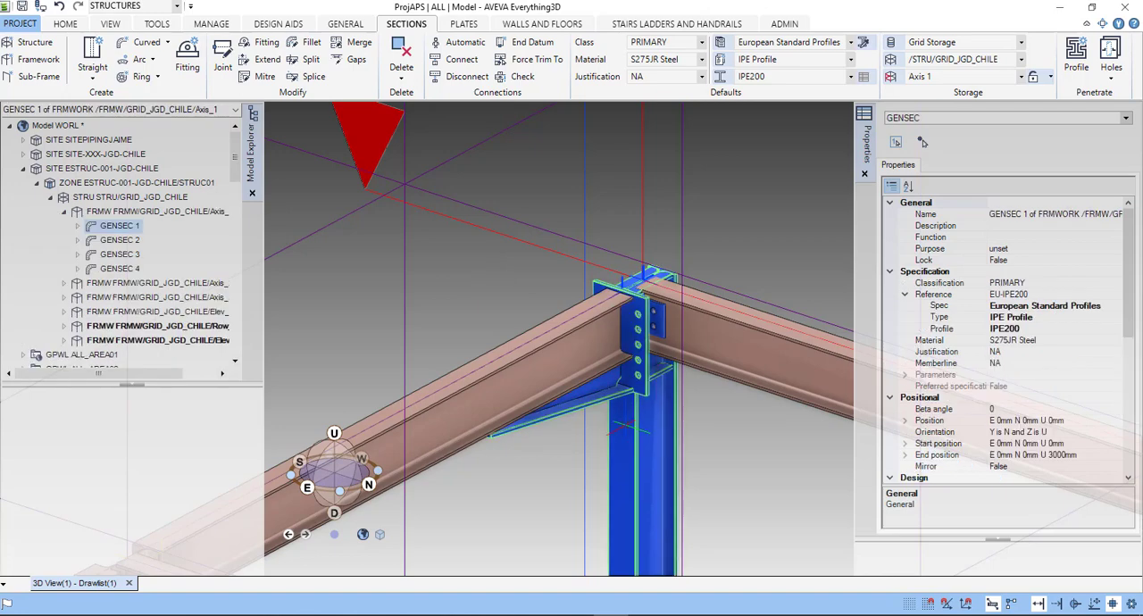
{"action": "left_click", "coordinate": [225, 66]}
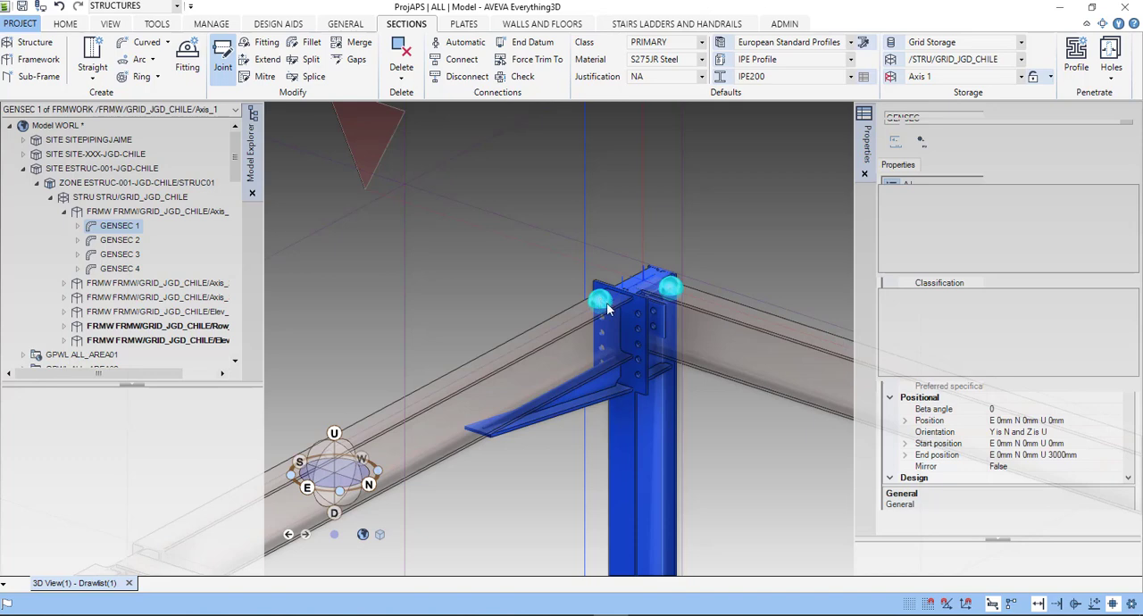
{"action": "left_click", "coordinate": [607, 304]}
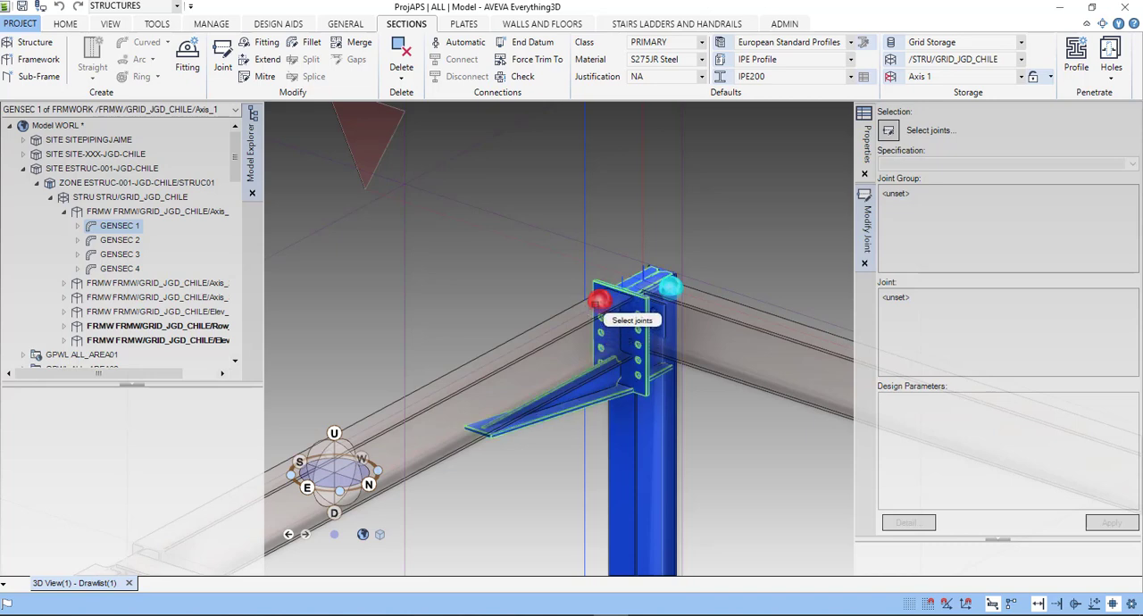
{"action": "left_click", "coordinate": [600, 304]}
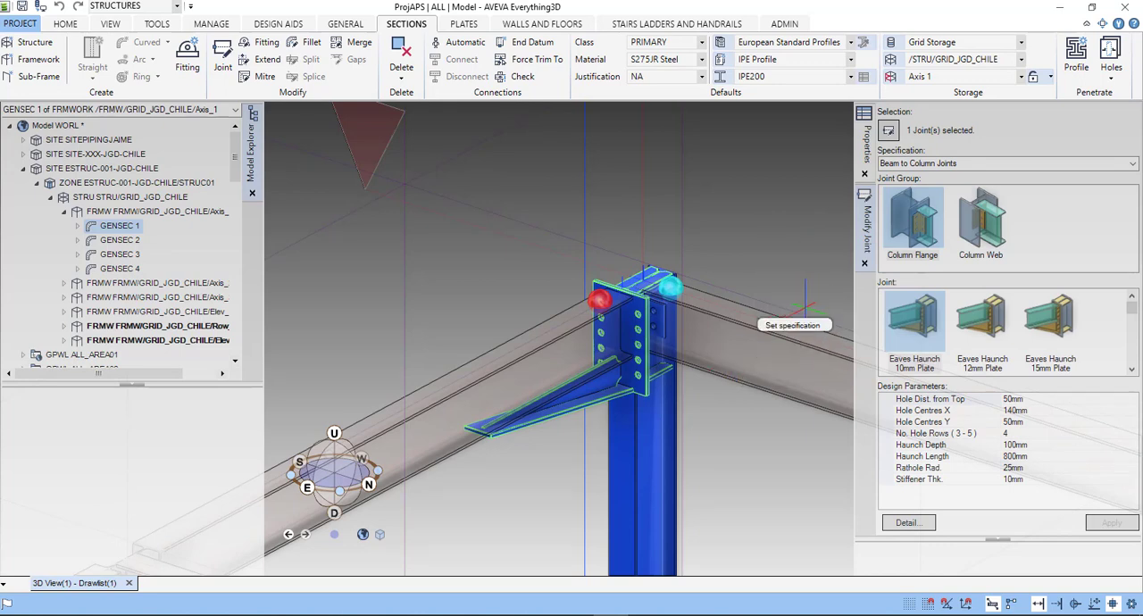
- Set the eaves haunch joint's Hole Dist. from Top to 60mm and apply it
{"action": "left_click", "coordinate": [1023, 400]}
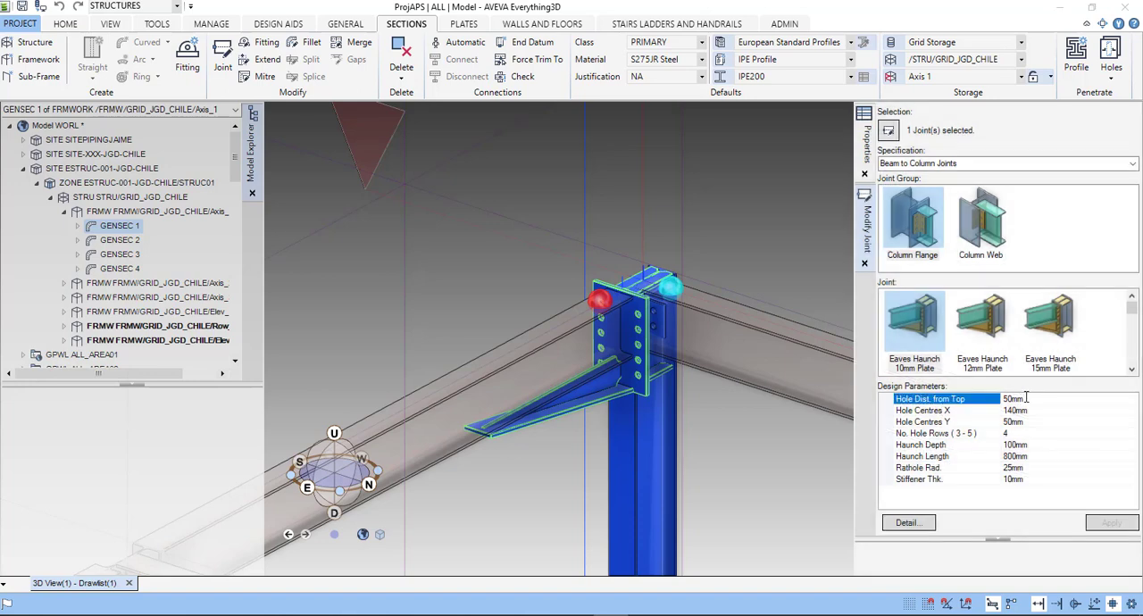
{"action": "left_click_drag", "start_coordinate": [1026, 399], "coordinate": [988, 401]}
{"action": "type", "text": "60mm"}
{"action": "key", "text": "Return"}
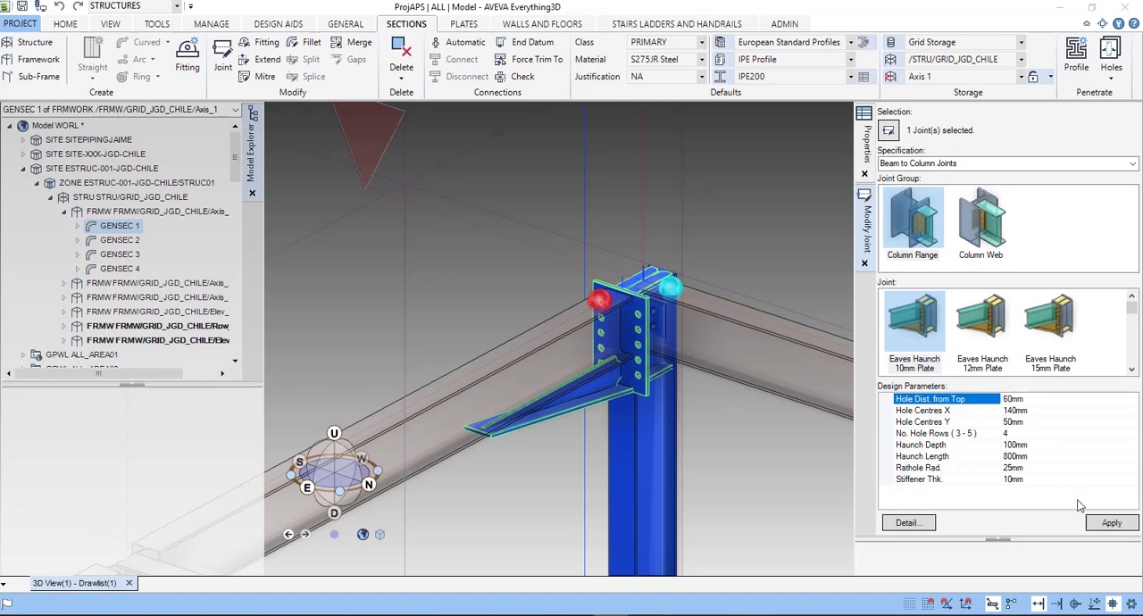
{"action": "left_click", "coordinate": [1111, 523]}
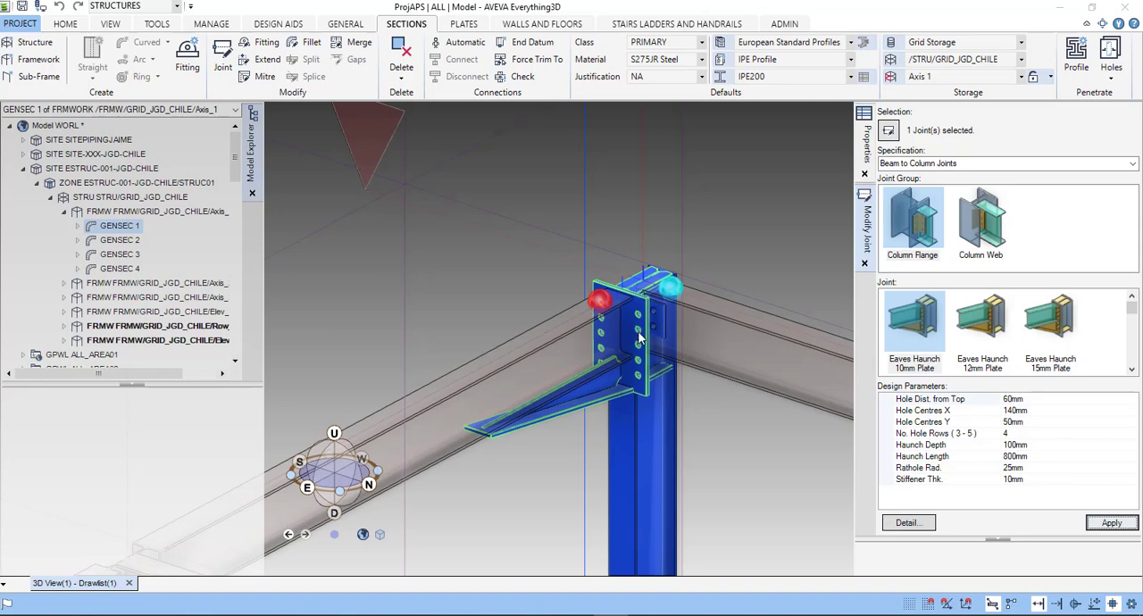
- Set the joint's Hole Centres X to 100mm, apply it and inspect the end plate from both sides
{"action": "scroll", "coordinate": [639, 338], "scroll_direction": "up", "scroll_amount": 5}
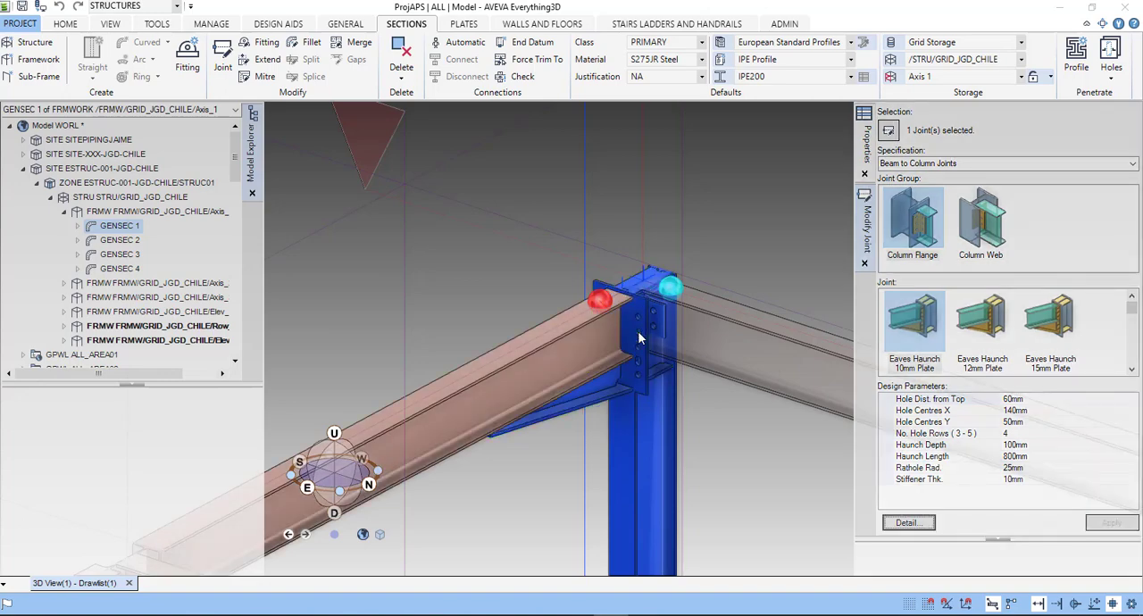
{"action": "left_click", "coordinate": [1036, 410]}
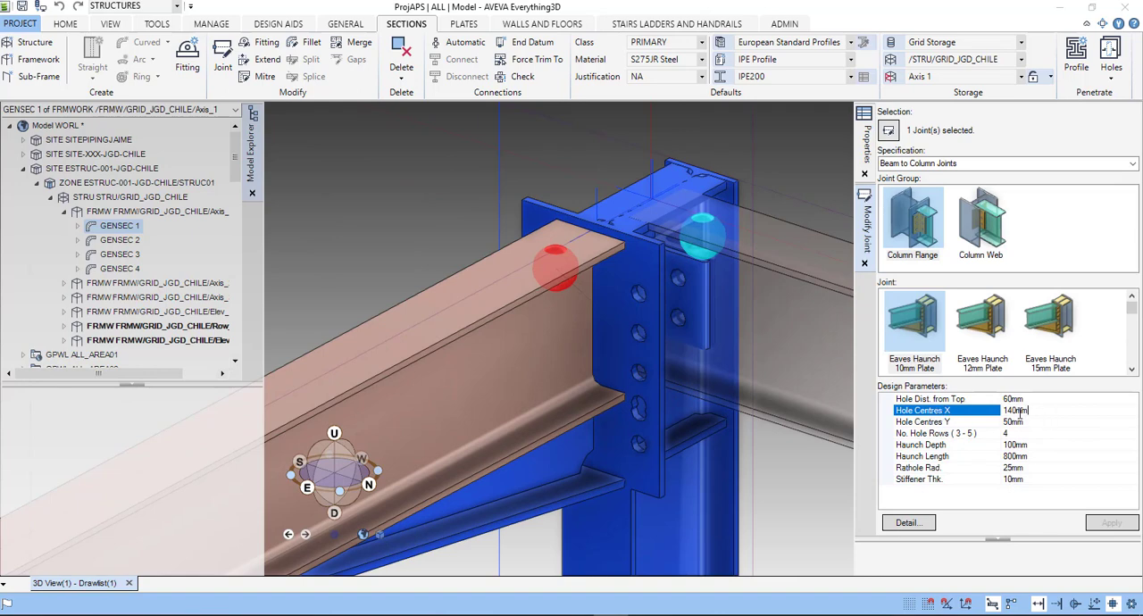
{"action": "key", "text": "BackSpace"}
{"action": "key", "text": "BackSpace"}
{"action": "key", "text": "BackSpace"}
{"action": "key", "text": "BackSpace"}
{"action": "key", "text": "BackSpace"}
{"action": "type", "text": "10"}
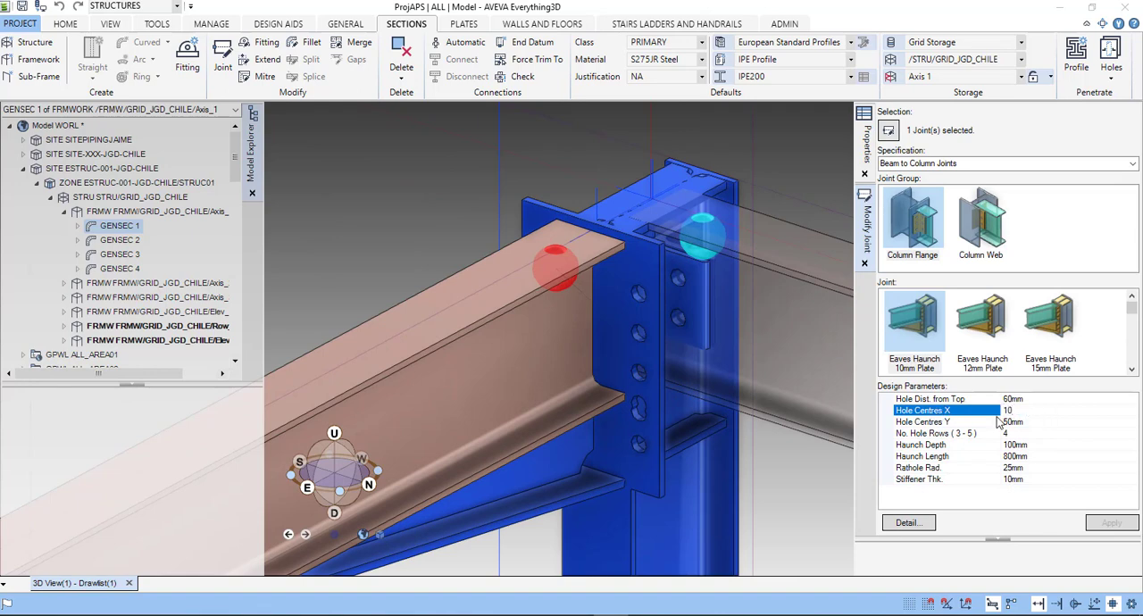
{"action": "type", "text": "0"}
{"action": "key", "text": "Return"}
{"action": "left_click", "coordinate": [1097, 523]}
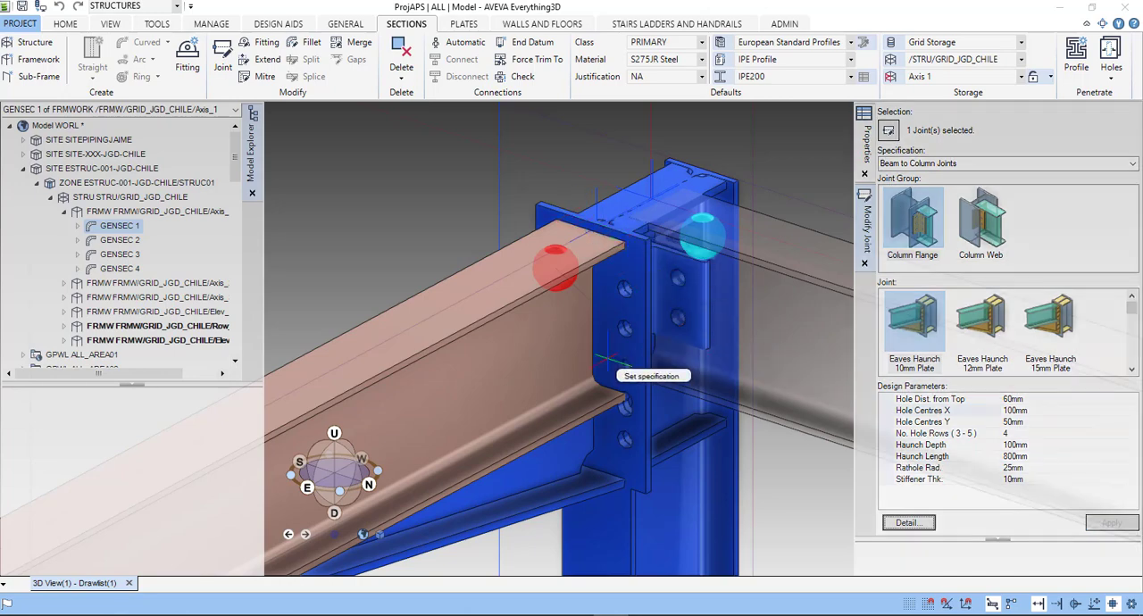
{"action": "mouse_move", "coordinate": [589, 358]}
{"action": "middle_mouse_down", "text": "shift"}
{"action": "mouse_move", "coordinate": [762, 355]}
{"action": "mouse_move", "coordinate": [1084, 405]}
{"action": "mouse_move", "coordinate": [1062, 411]}
{"action": "middle_mouse_up", "text": "shift"}
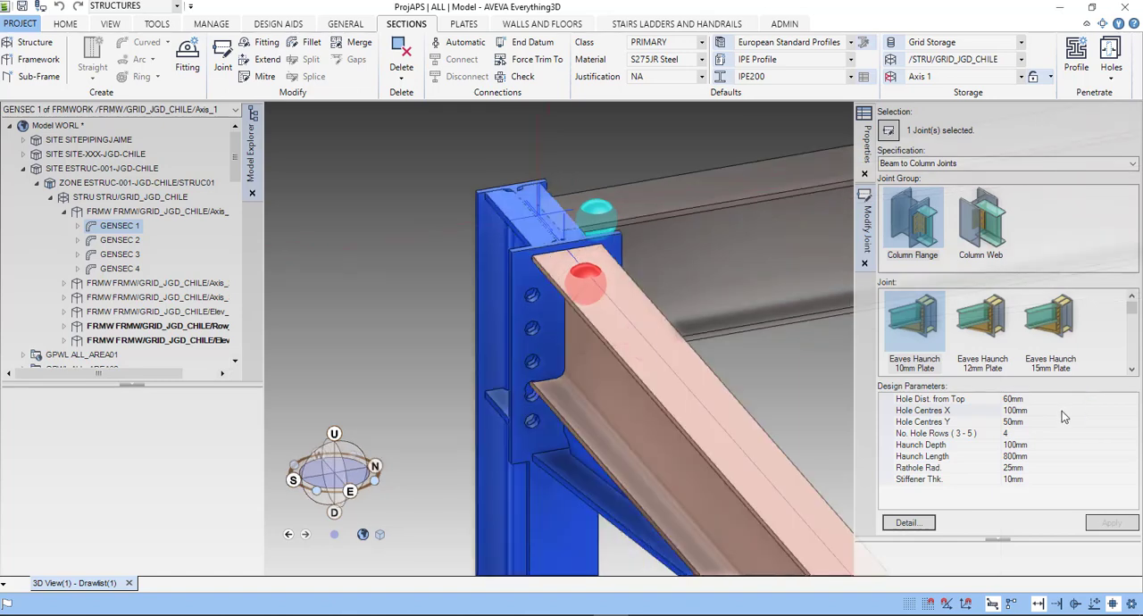
- Set the eaves haunch joint's No. Hole Rows to 2 and apply it
{"action": "left_click", "coordinate": [983, 410]}
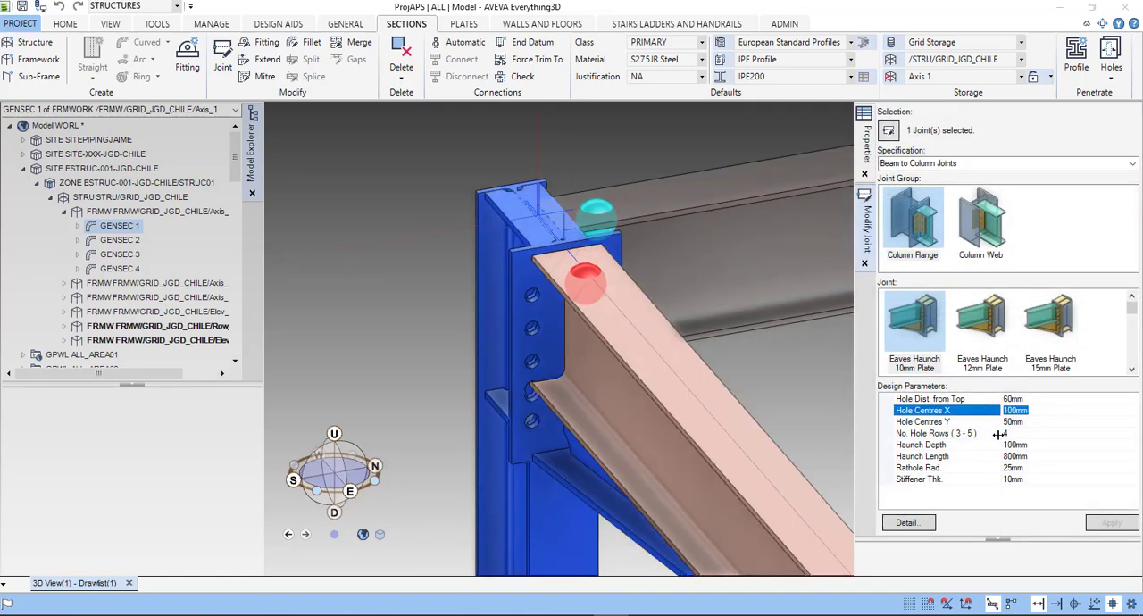
{"action": "left_click", "coordinate": [1018, 433]}
{"action": "double_click", "coordinate": [1006, 433]}
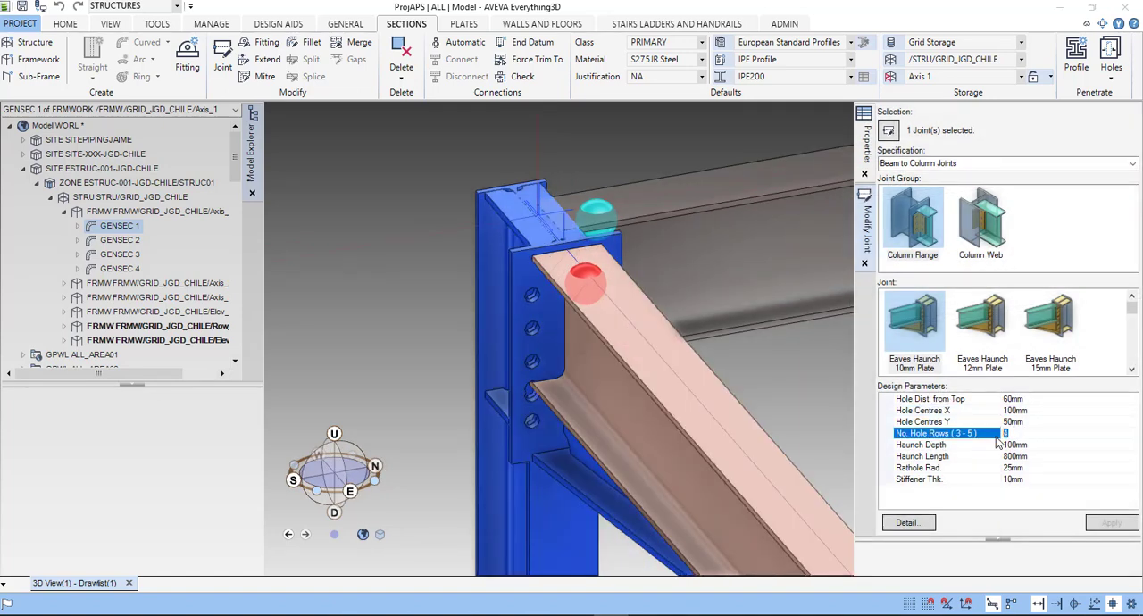
{"action": "type", "text": "22"}
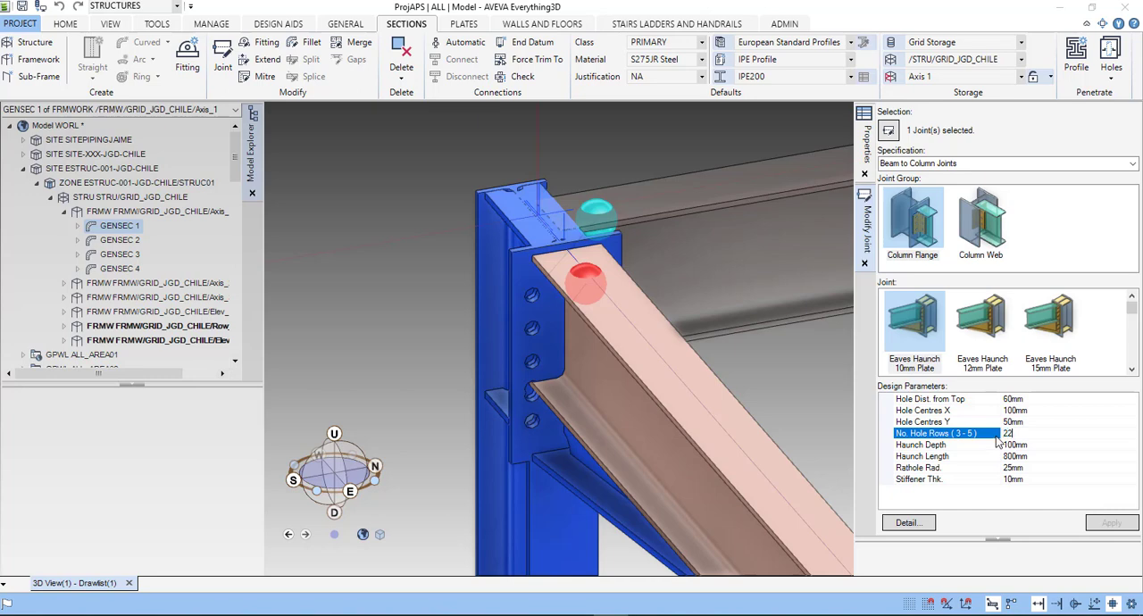
{"action": "key", "text": "BackSpace"}
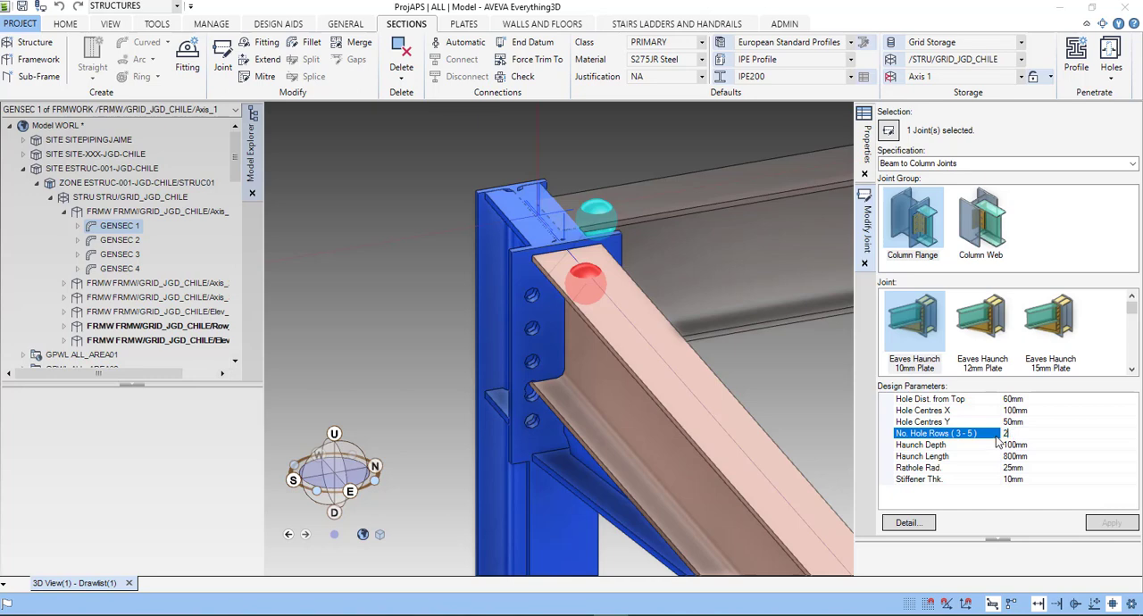
{"action": "key", "text": "Return"}
{"action": "left_click", "coordinate": [1108, 525]}
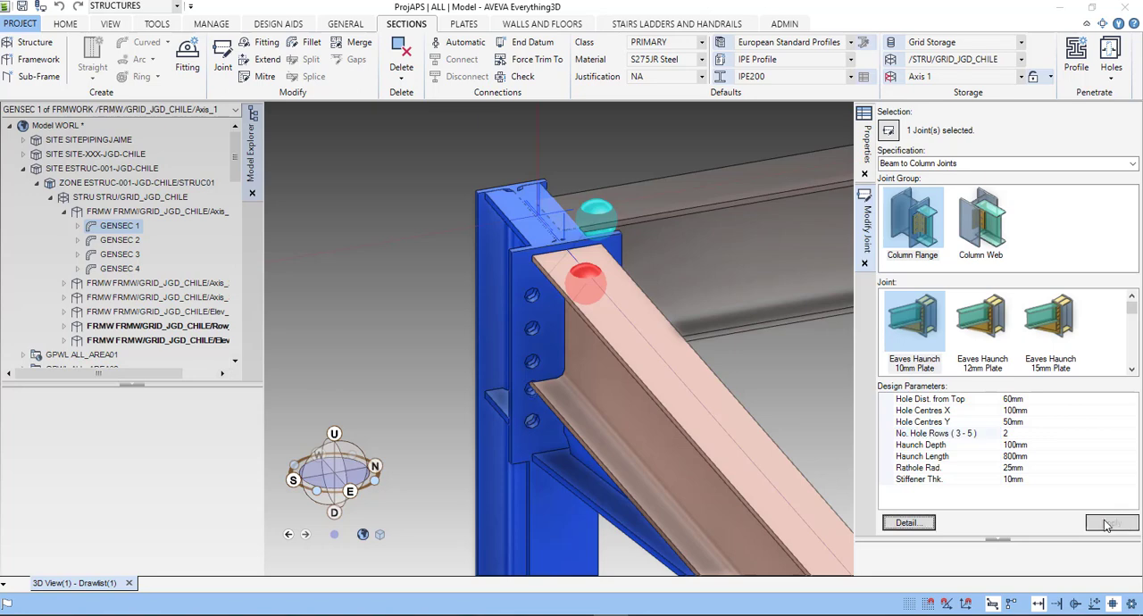
- Set the eaves haunch joint's Hole Centres X to 80mm and apply the change
{"action": "left_click", "coordinate": [1042, 411]}
{"action": "left_click", "coordinate": [1002, 410]}
{"action": "type", "text": "80"}
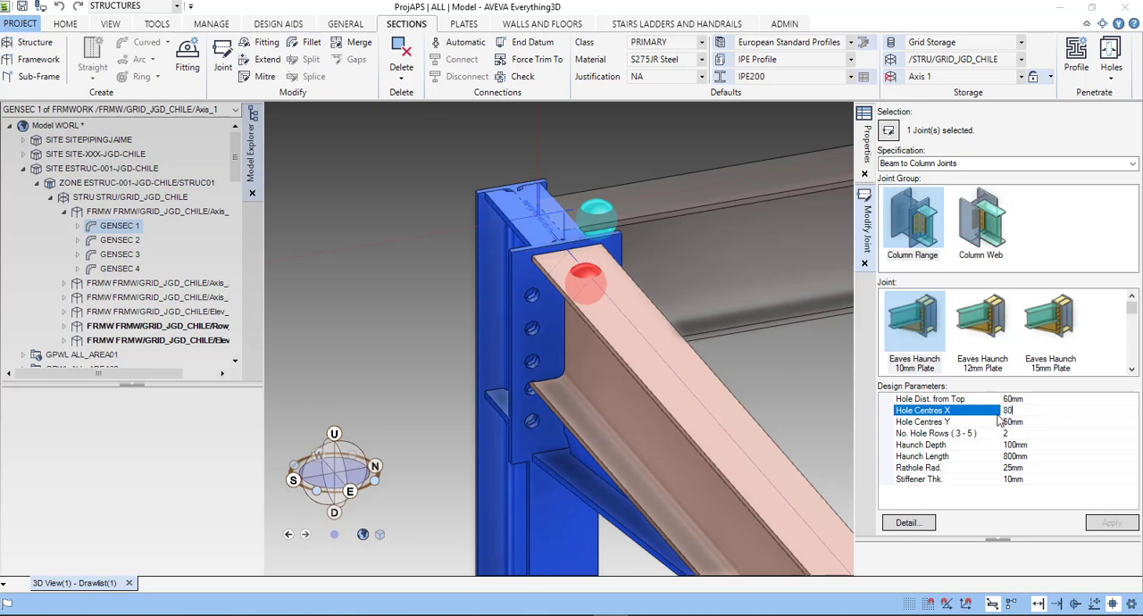
{"action": "key", "text": "Return"}
{"action": "left_click", "coordinate": [1108, 524]}
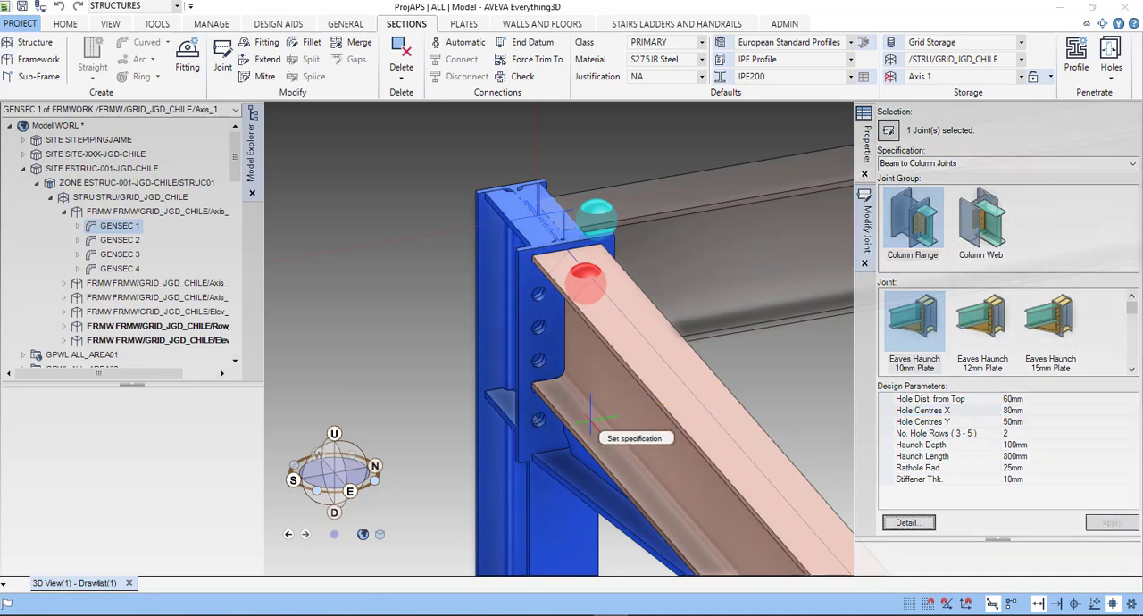
- Set the eaves haunch joint's Hole Centres X to 60mm and apply the change
{"action": "left_click", "coordinate": [1027, 411]}
{"action": "type", "text": "60"}
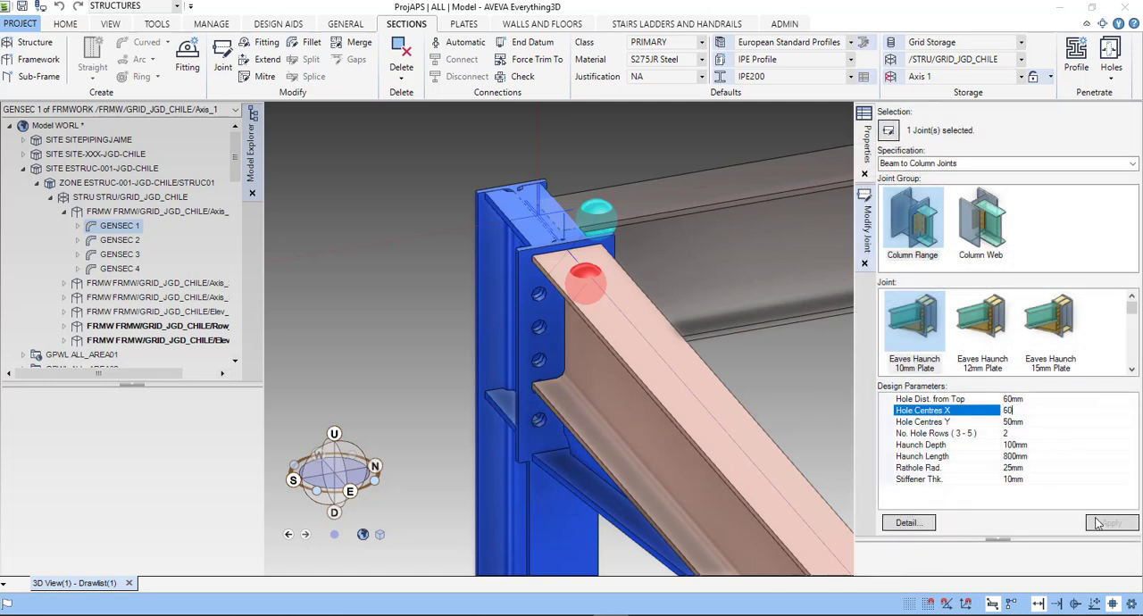
{"action": "left_click", "coordinate": [1104, 524]}
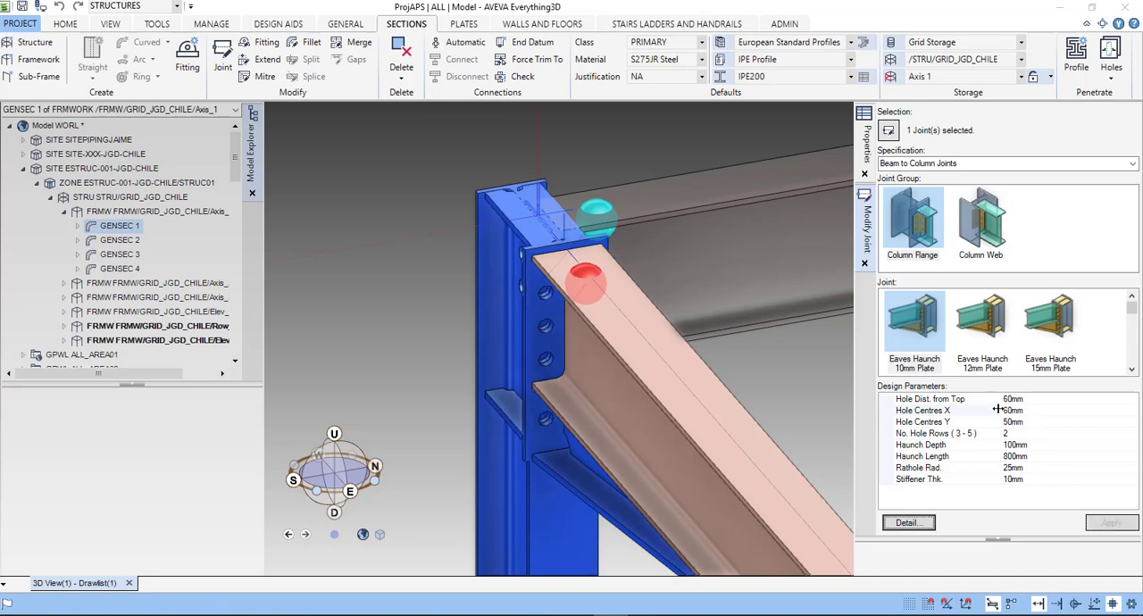
{"action": "left_click", "coordinate": [1030, 412]}
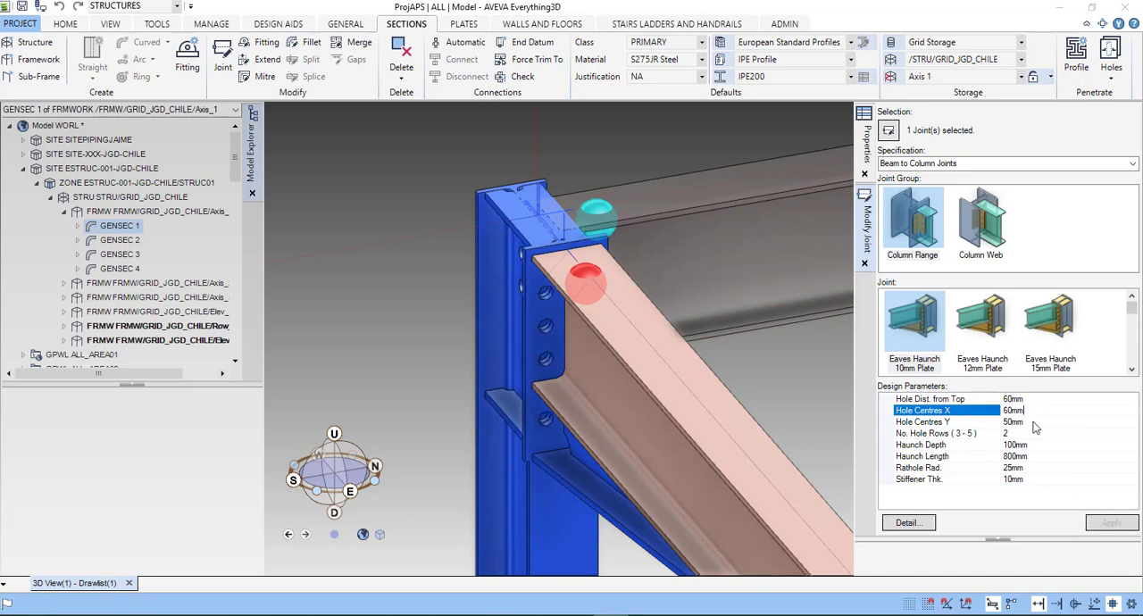
- Set the joint's Hole Centres Y to 40mm, apply it and inspect the bolt holes in the end plate
{"action": "left_click", "coordinate": [1025, 421]}
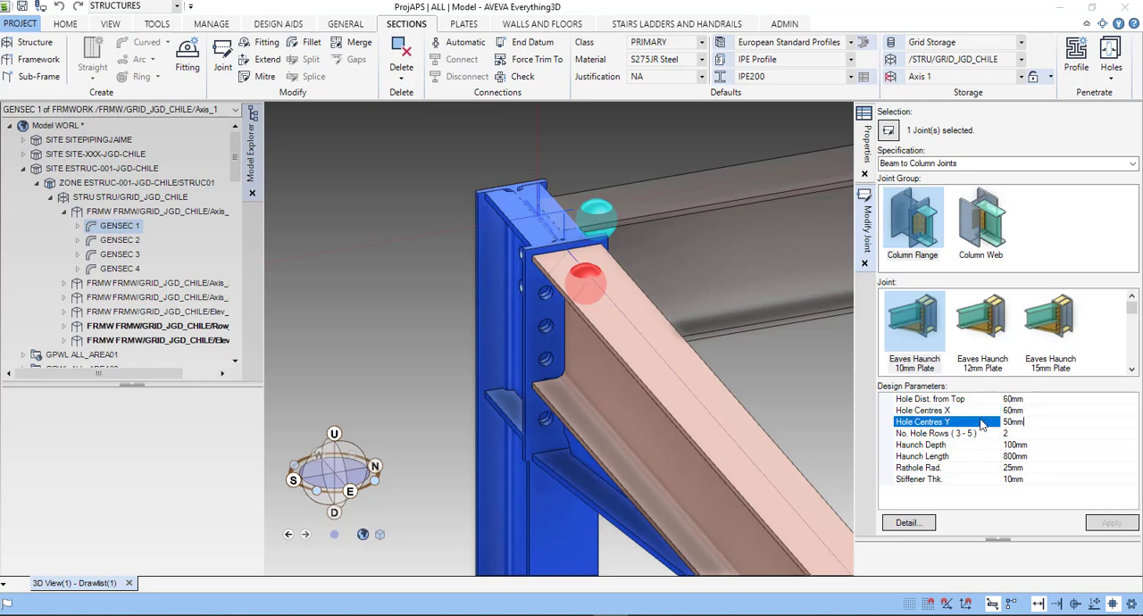
{"action": "left_click_drag", "start_coordinate": [1026, 422], "coordinate": [963, 424]}
{"action": "type", "text": "40"}
{"action": "left_click", "coordinate": [1031, 435]}
{"action": "left_click", "coordinate": [1111, 523]}
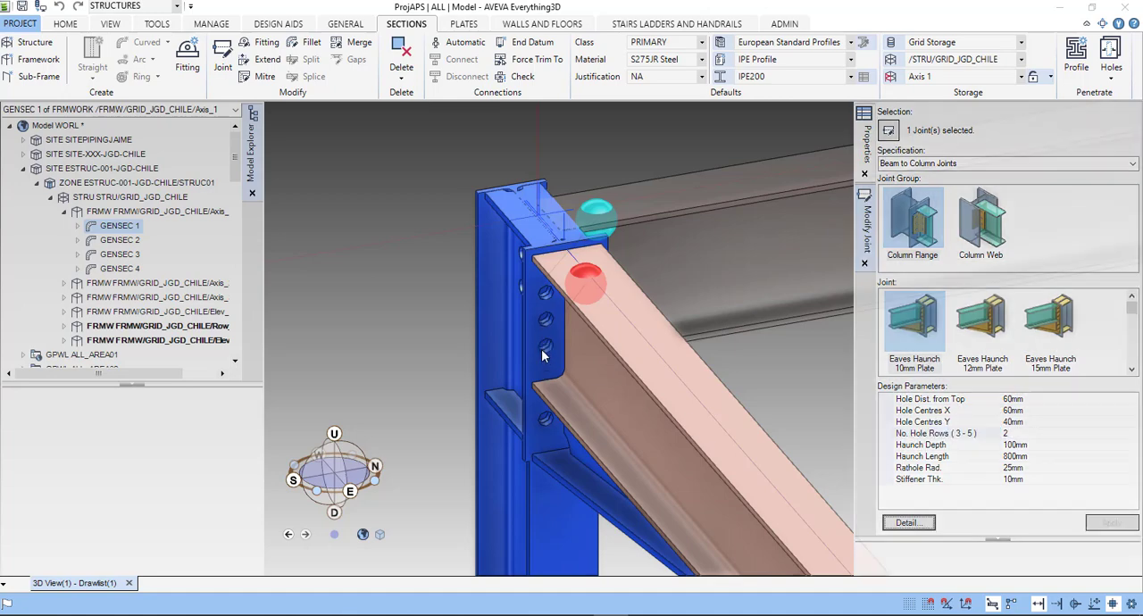
{"action": "scroll", "coordinate": [548, 358], "scroll_direction": "up", "scroll_amount": 3}
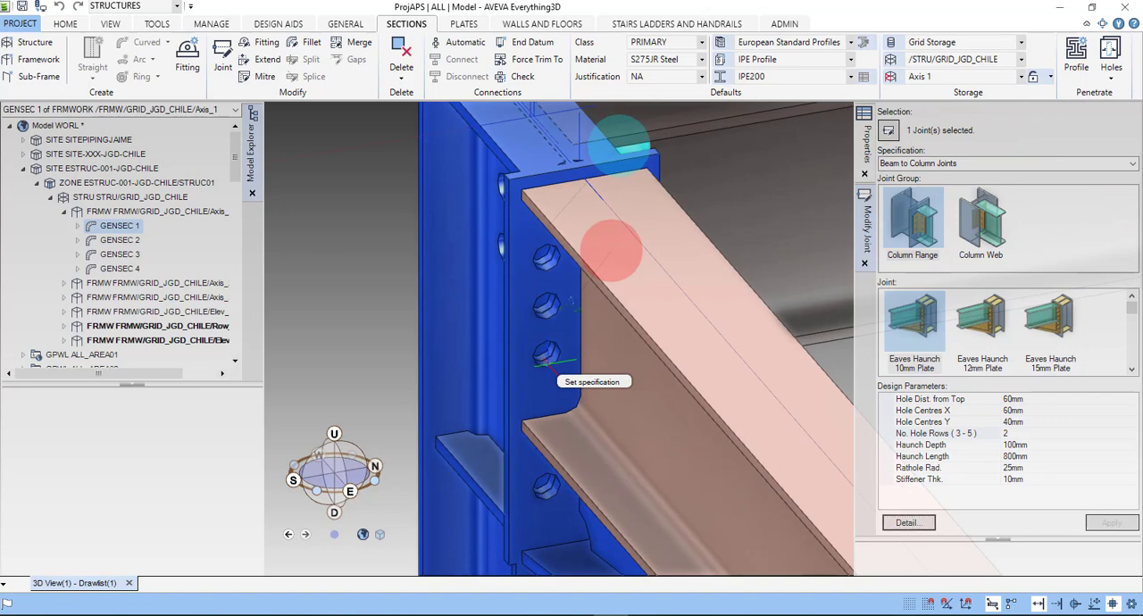
{"action": "middle_click_drag", "start_coordinate": [548, 357], "coordinate": [536, 300]}
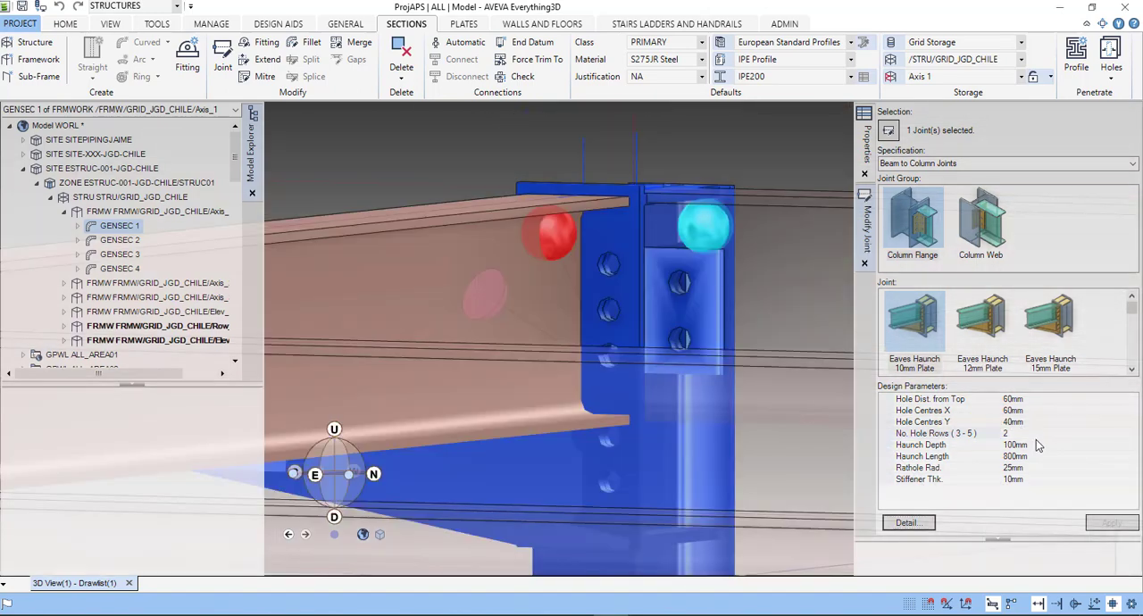
- Set the eaves haunch joint's Haunch Depth to 150mm and apply it
{"action": "left_click", "coordinate": [1038, 446]}
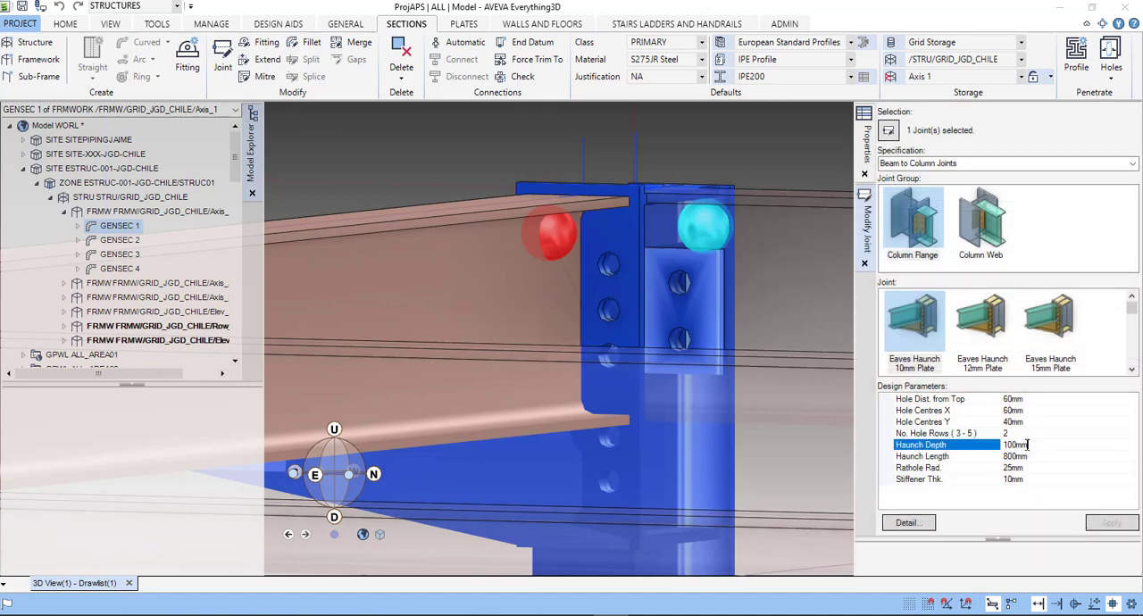
{"action": "scroll", "coordinate": [626, 435], "scroll_direction": "down", "scroll_amount": 4}
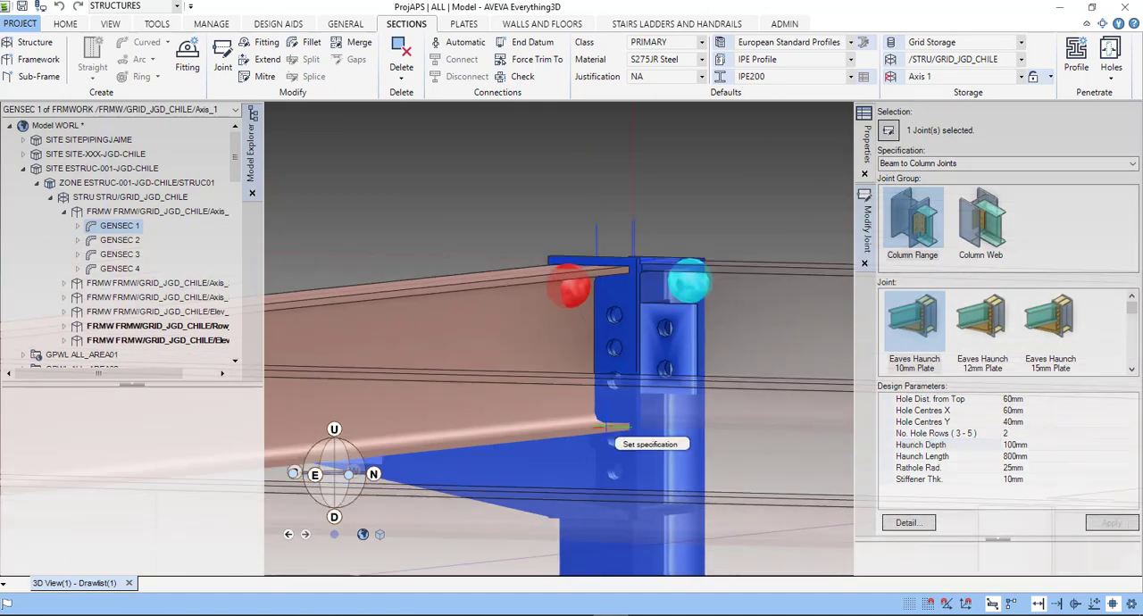
{"action": "middle_click_drag", "start_coordinate": [608, 411], "coordinate": [614, 366]}
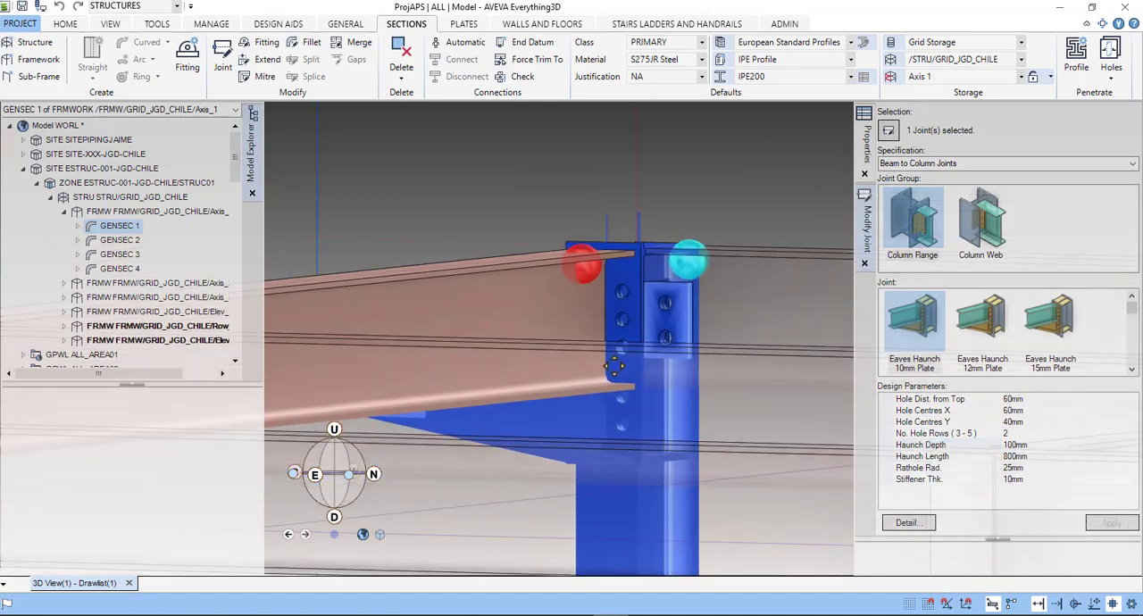
{"action": "left_click", "coordinate": [1040, 444]}
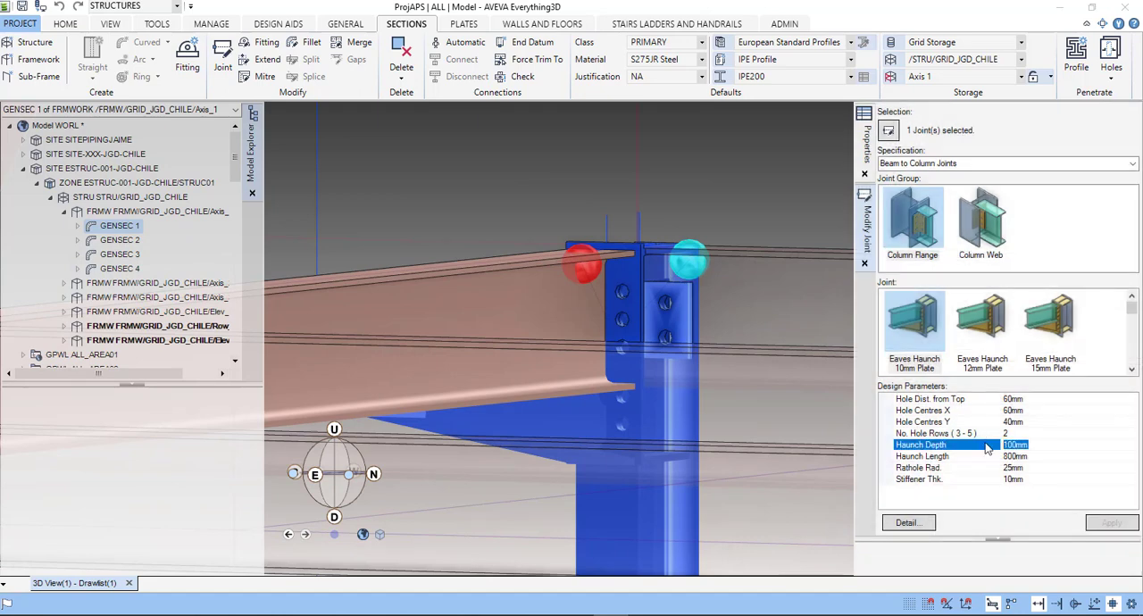
{"action": "type", "text": "150mm"}
{"action": "left_click", "coordinate": [1112, 524]}
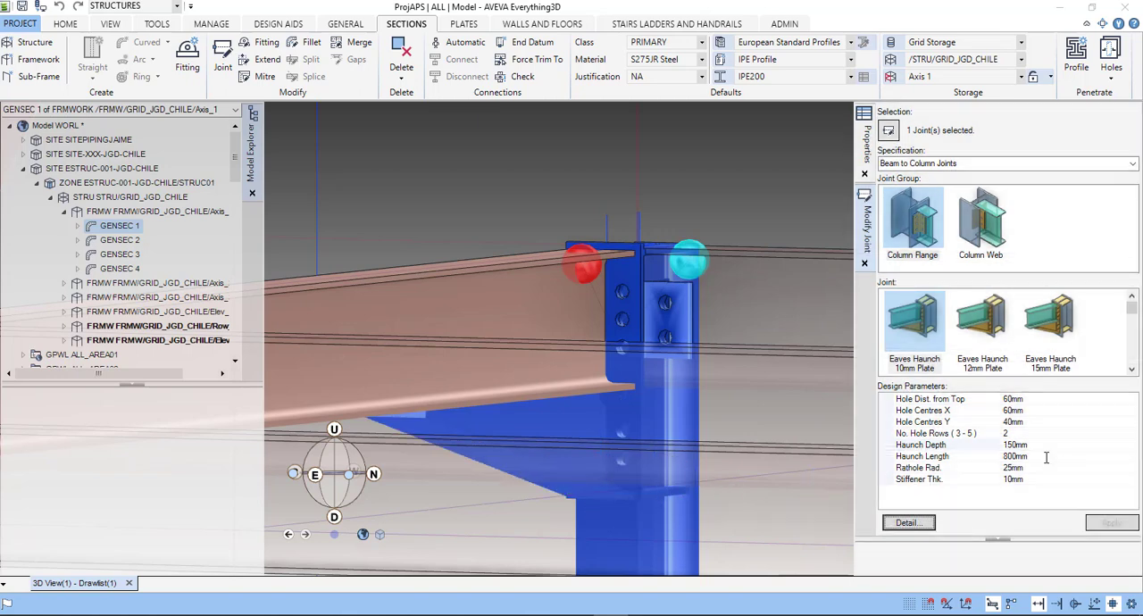
- Set the eaves haunch joint's Haunch Length to 600mm and apply it
{"action": "left_click", "coordinate": [991, 457]}
{"action": "type", "text": "60"}
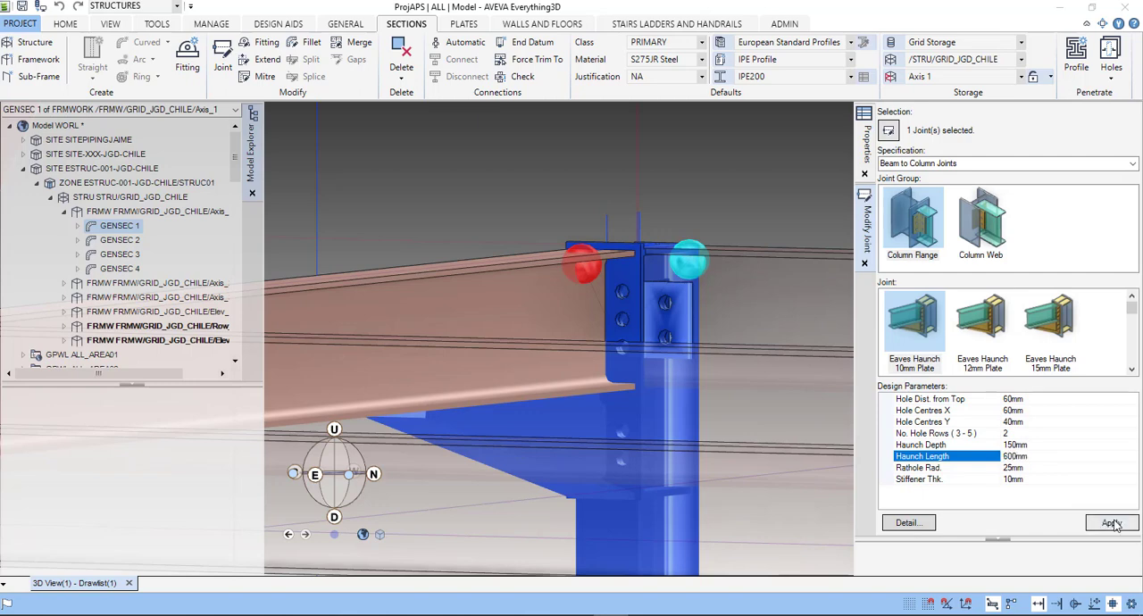
{"action": "key", "text": "Return"}
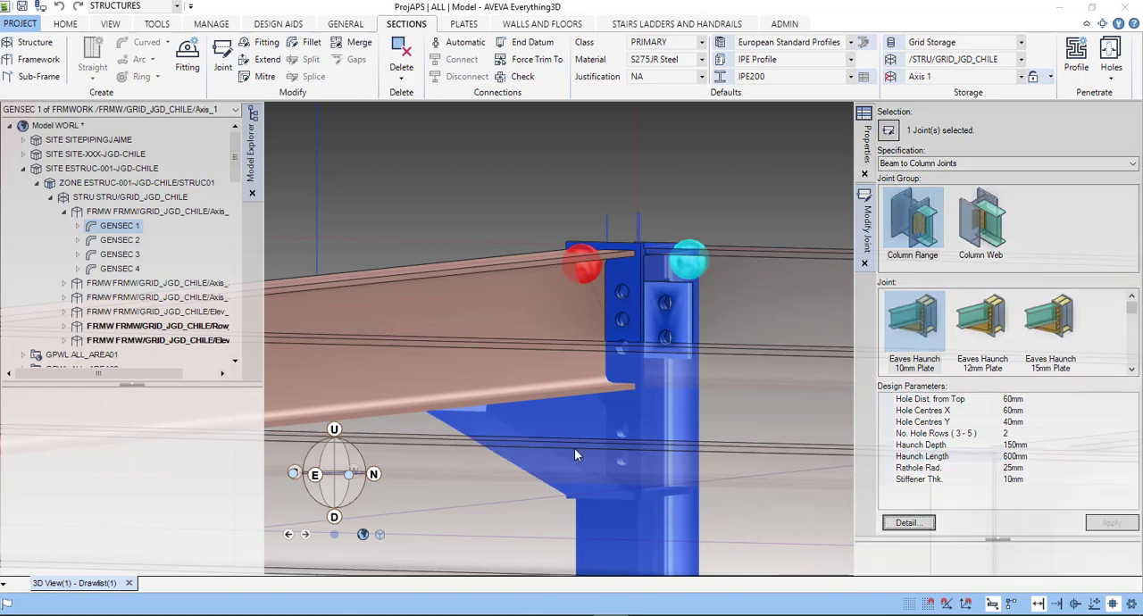
- Examine the modified haunch, end plate and stiffener at the column top from several sides, and finish modifying the joint
{"action": "left_click", "coordinate": [1036, 468]}
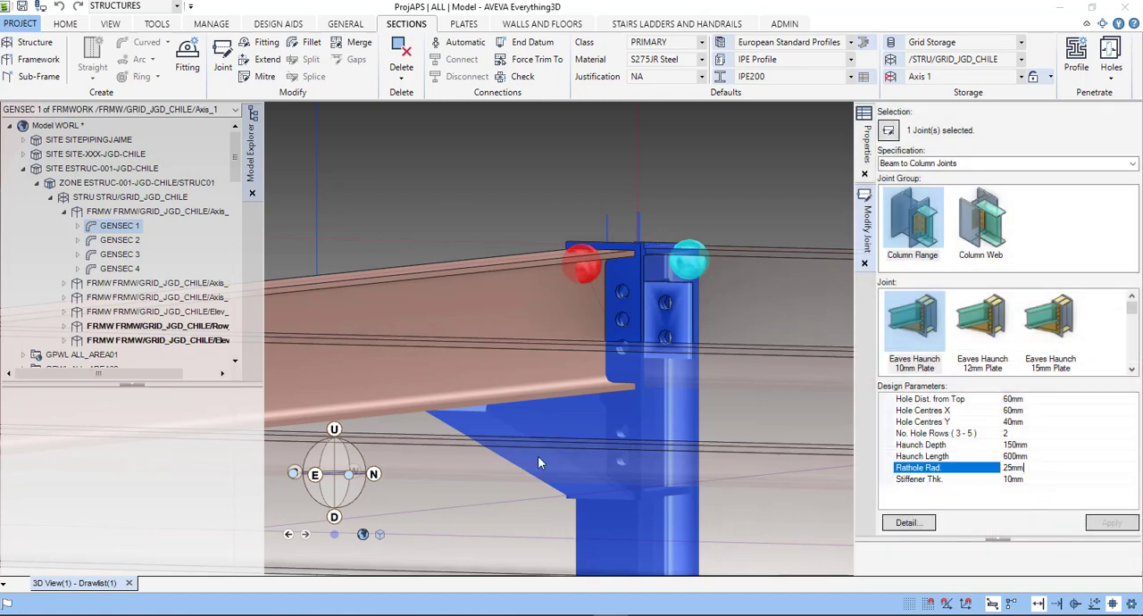
{"action": "scroll", "coordinate": [538, 463], "scroll_direction": "down", "scroll_amount": 5}
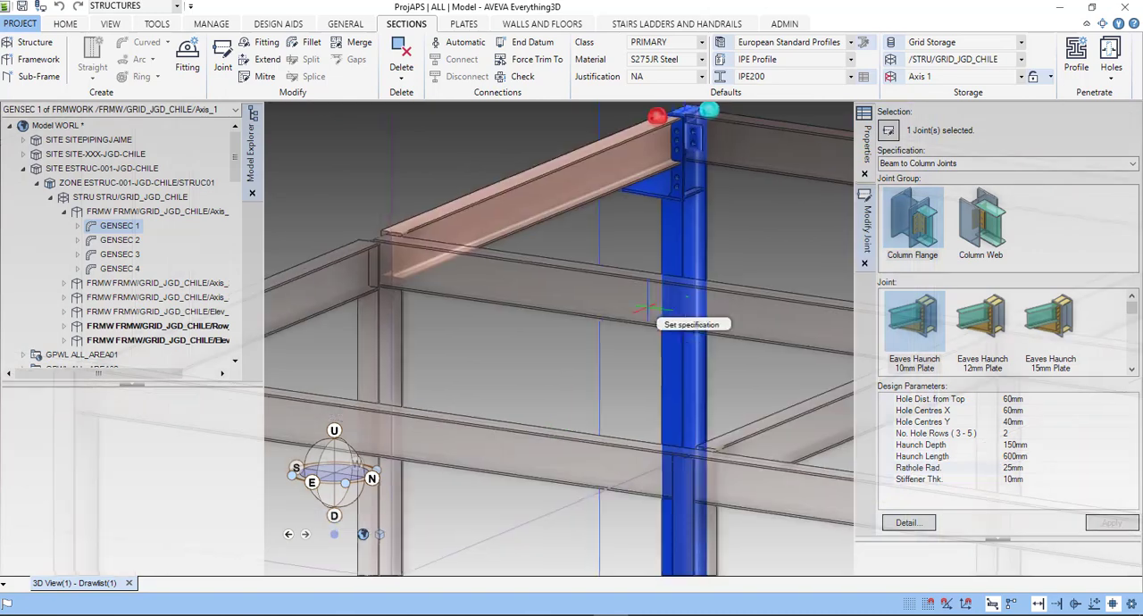
{"action": "scroll", "coordinate": [693, 143], "scroll_direction": "up", "scroll_amount": 5}
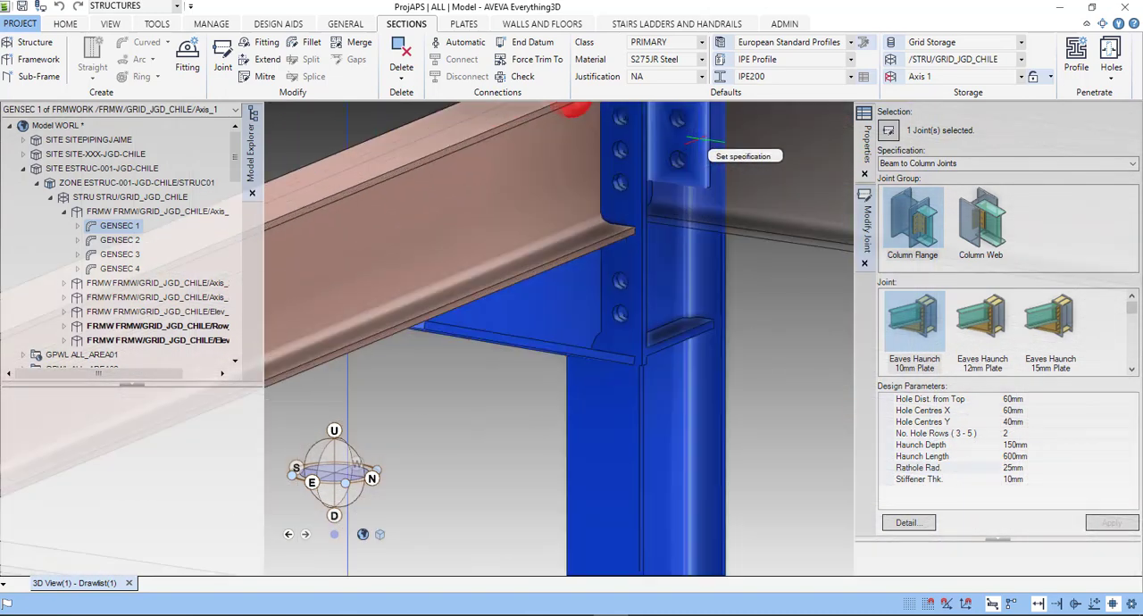
{"action": "middle_click_drag", "start_coordinate": [651, 279], "coordinate": [621, 366]}
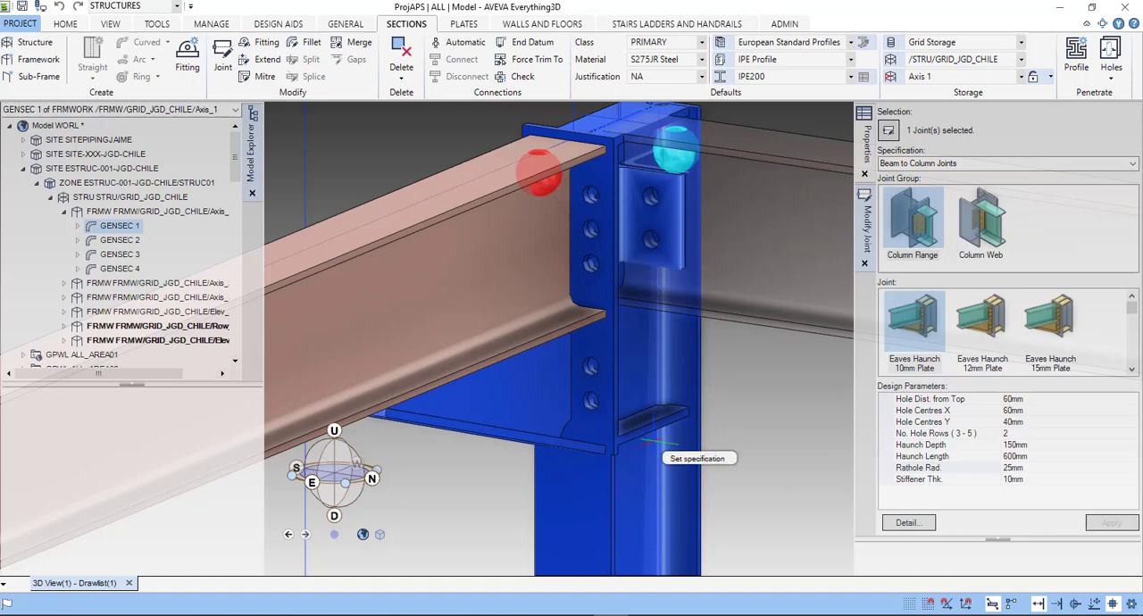
{"action": "scroll", "coordinate": [574, 417], "scroll_direction": "down", "scroll_amount": 1}
{"action": "middle_click_drag", "start_coordinate": [556, 420], "coordinate": [545, 417]}
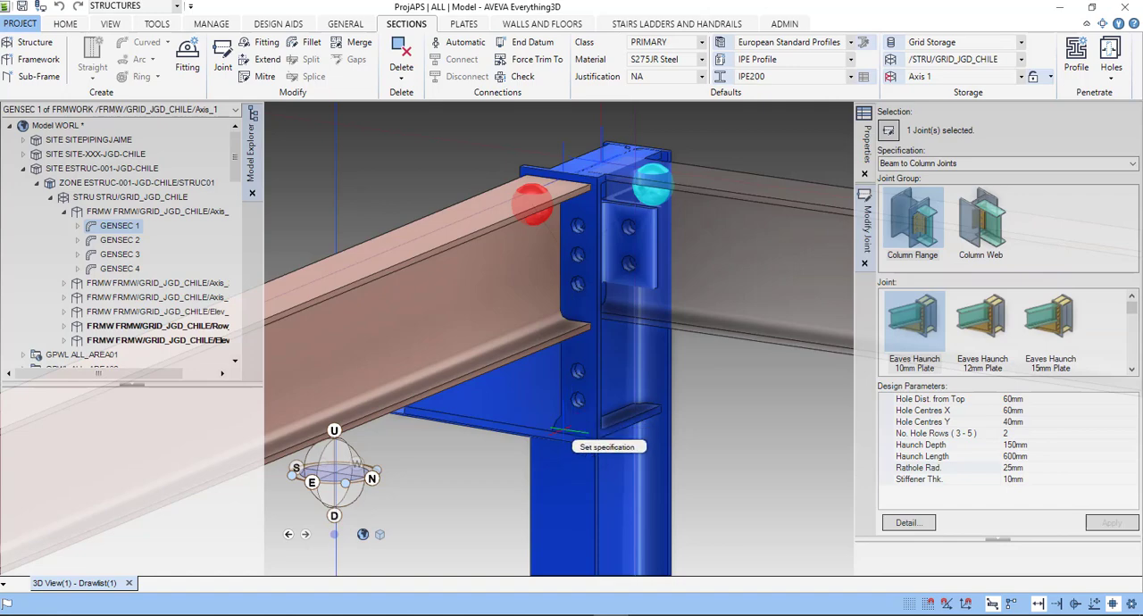
{"action": "middle_click_drag", "start_coordinate": [538, 426], "coordinate": [597, 449]}
{"action": "scroll", "coordinate": [596, 449], "scroll_direction": "down", "scroll_amount": 2}
{"action": "middle_click_drag", "start_coordinate": [521, 430], "coordinate": [628, 488]}
{"action": "scroll", "coordinate": [628, 488], "scroll_direction": "down", "scroll_amount": 1}
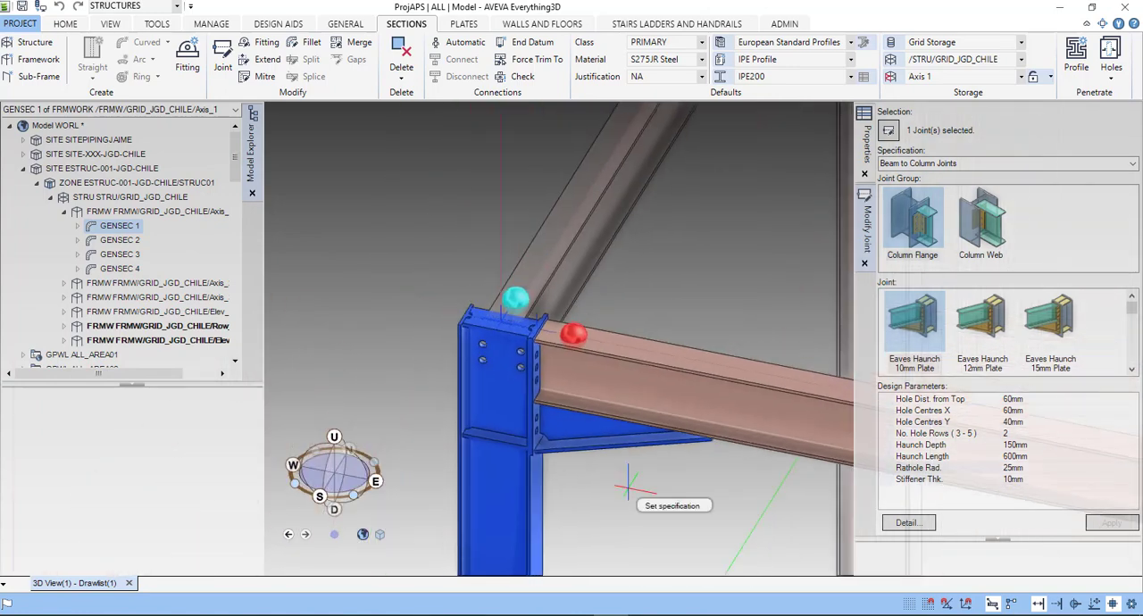
{"action": "scroll", "coordinate": [608, 418], "scroll_direction": "down", "scroll_amount": 2}
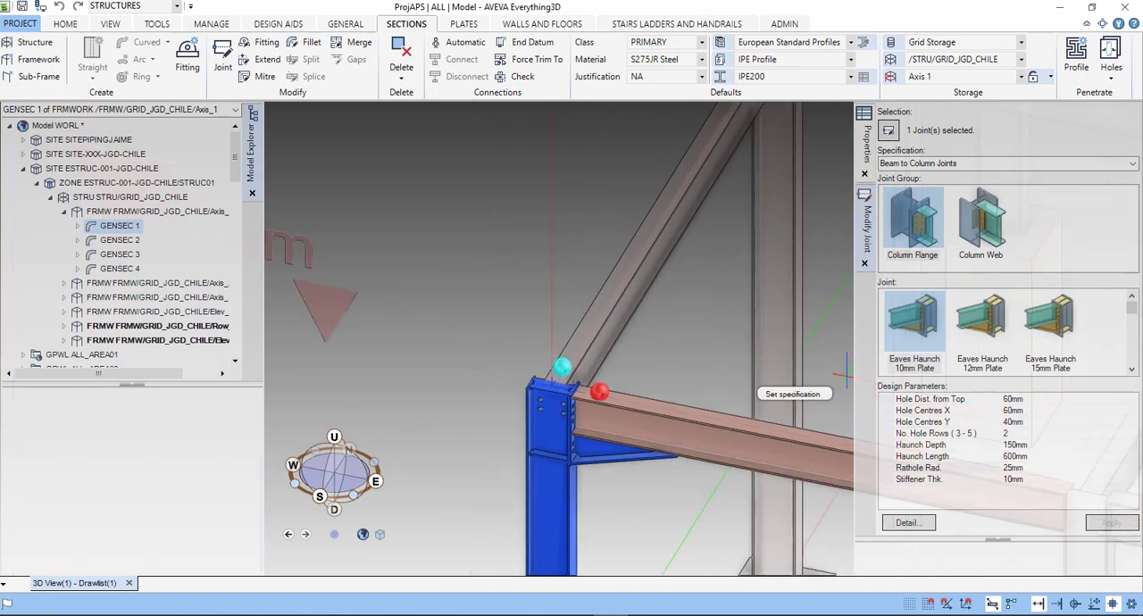
{"action": "left_click", "coordinate": [865, 263]}
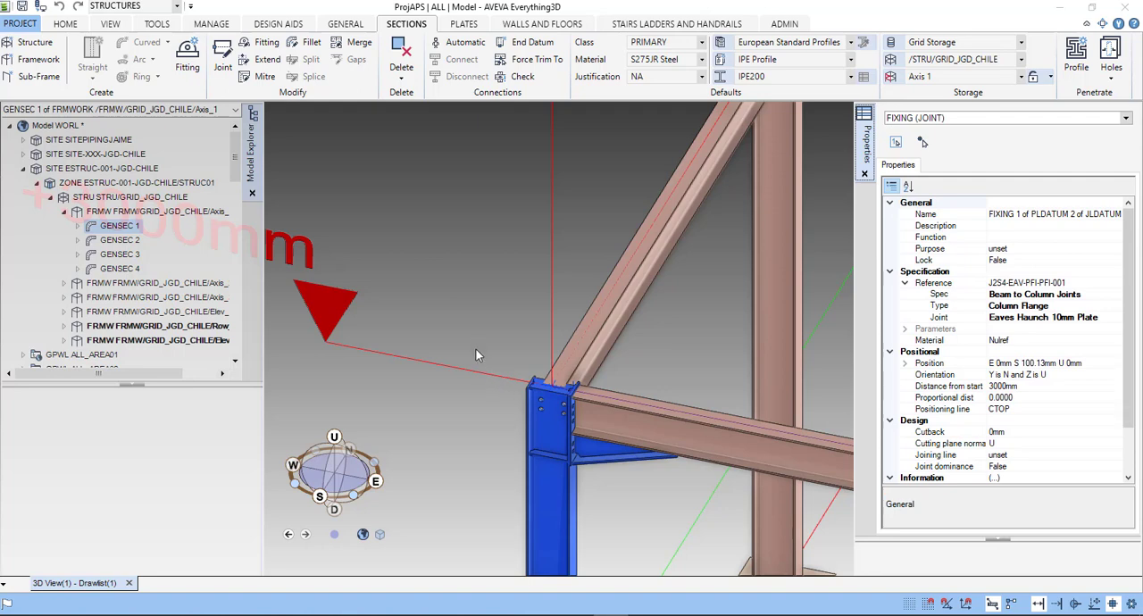
- Review the whole column and beam structure on the grid around the haunched corner column, and bring up the design aid commands
{"action": "left_click", "coordinate": [481, 375]}
{"action": "left_click_drag", "start_coordinate": [545, 427], "coordinate": [483, 382]}
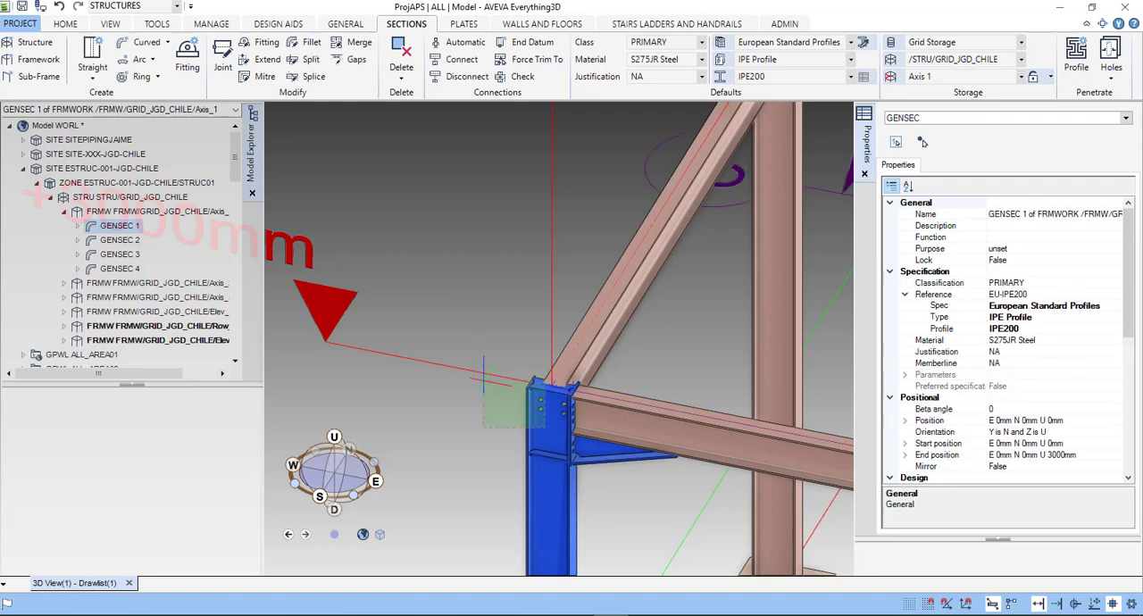
{"action": "scroll", "coordinate": [527, 403], "scroll_direction": "down", "scroll_amount": 5}
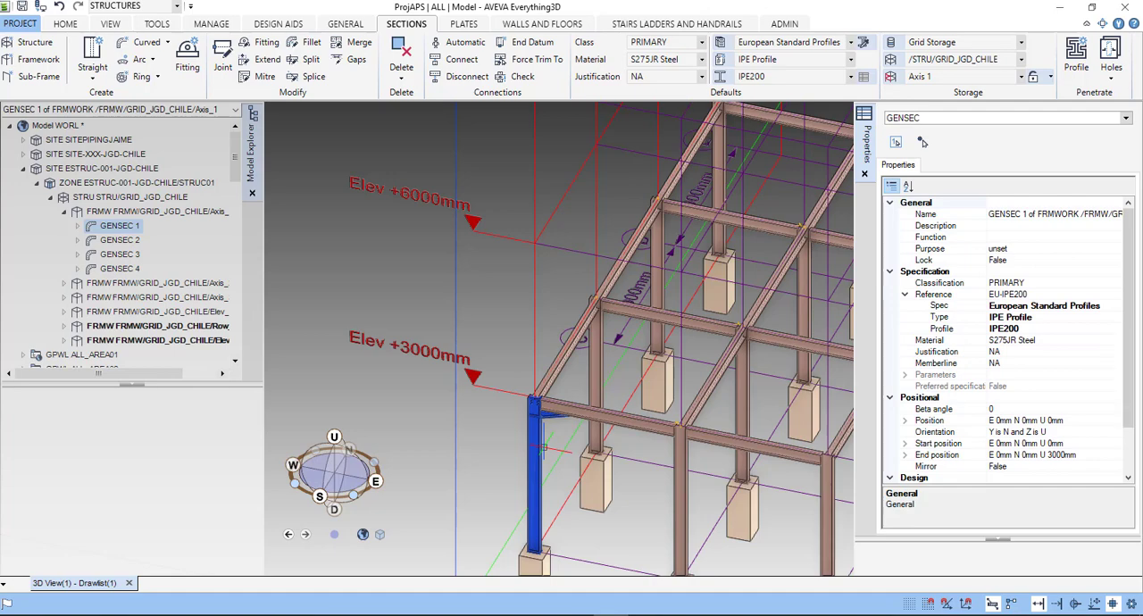
{"action": "middle_click_drag", "start_coordinate": [654, 371], "coordinate": [551, 350]}
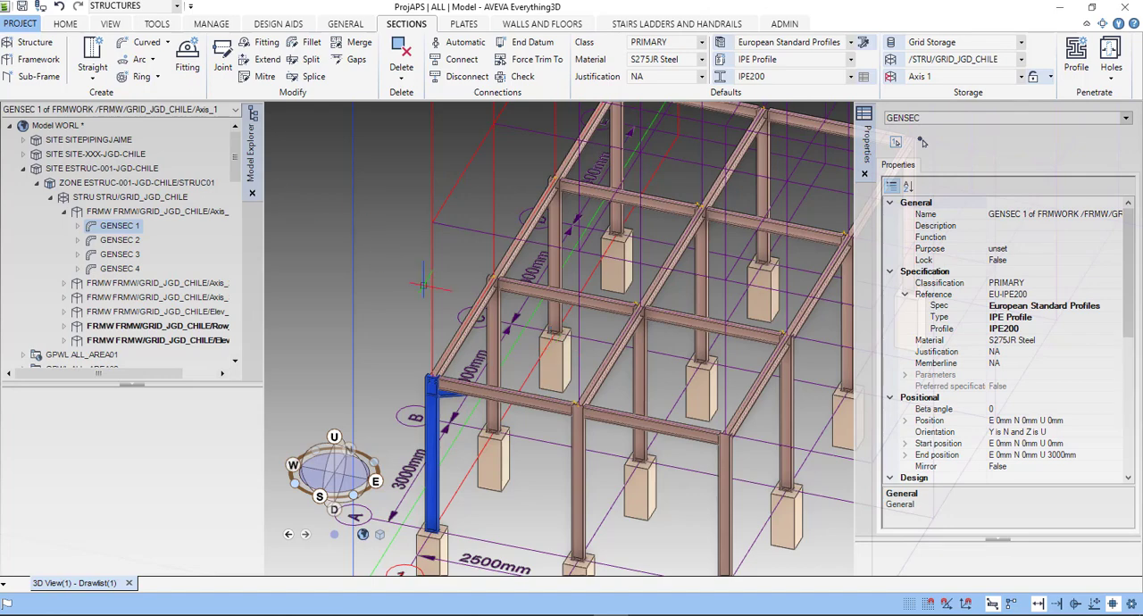
{"action": "scroll", "coordinate": [542, 346], "scroll_direction": "down", "scroll_amount": 5}
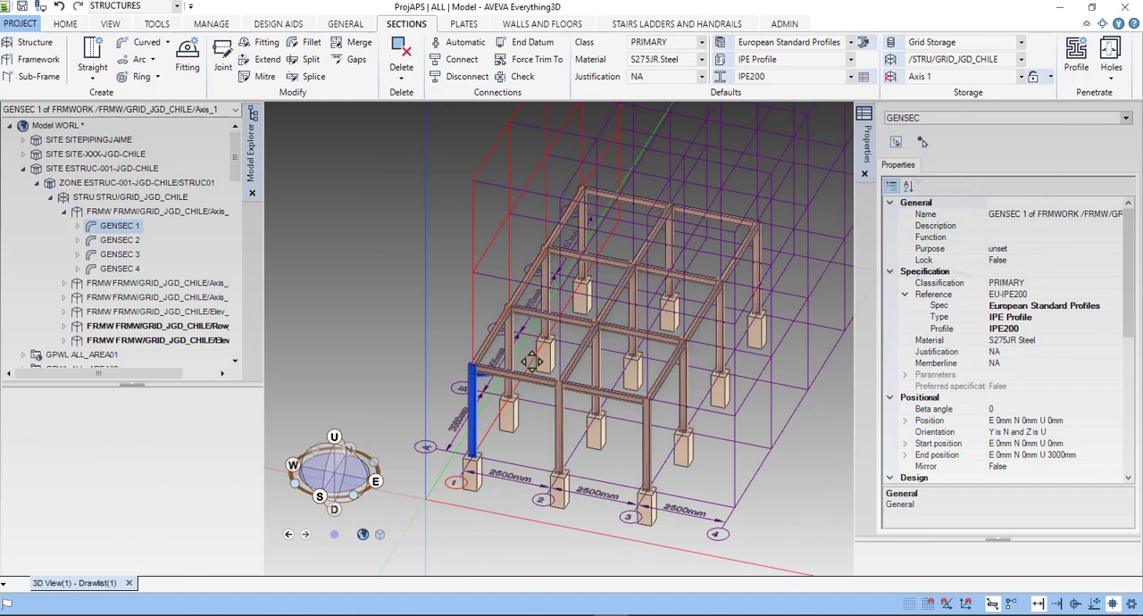
{"action": "scroll", "coordinate": [536, 371], "scroll_direction": "up", "scroll_amount": 2}
{"action": "scroll", "coordinate": [571, 393], "scroll_direction": "up", "scroll_amount": 2}
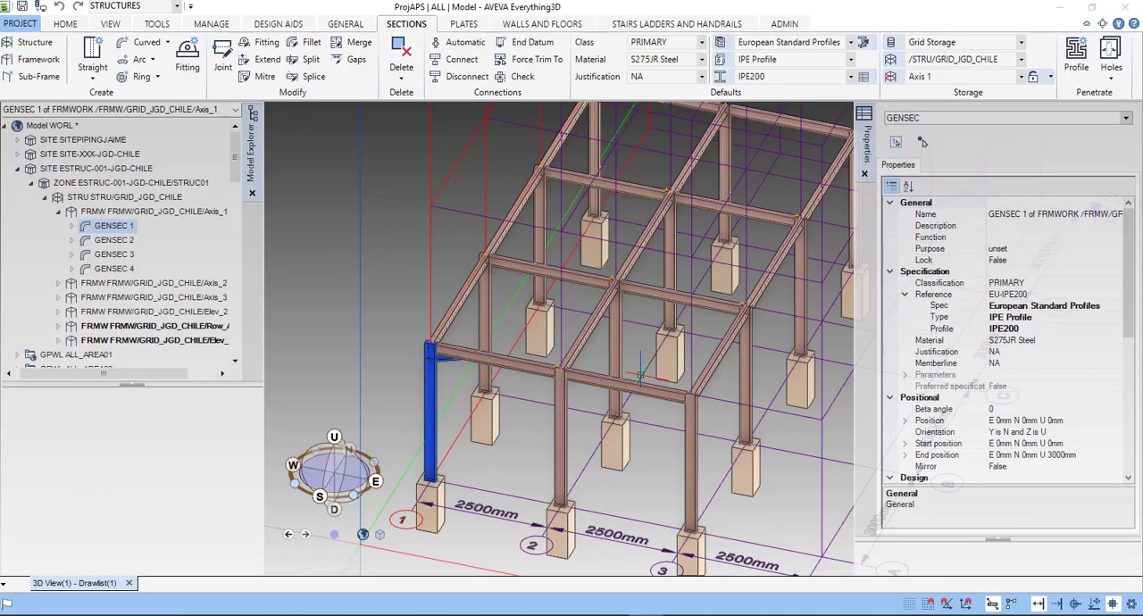
{"action": "left_click", "coordinate": [284, 27]}
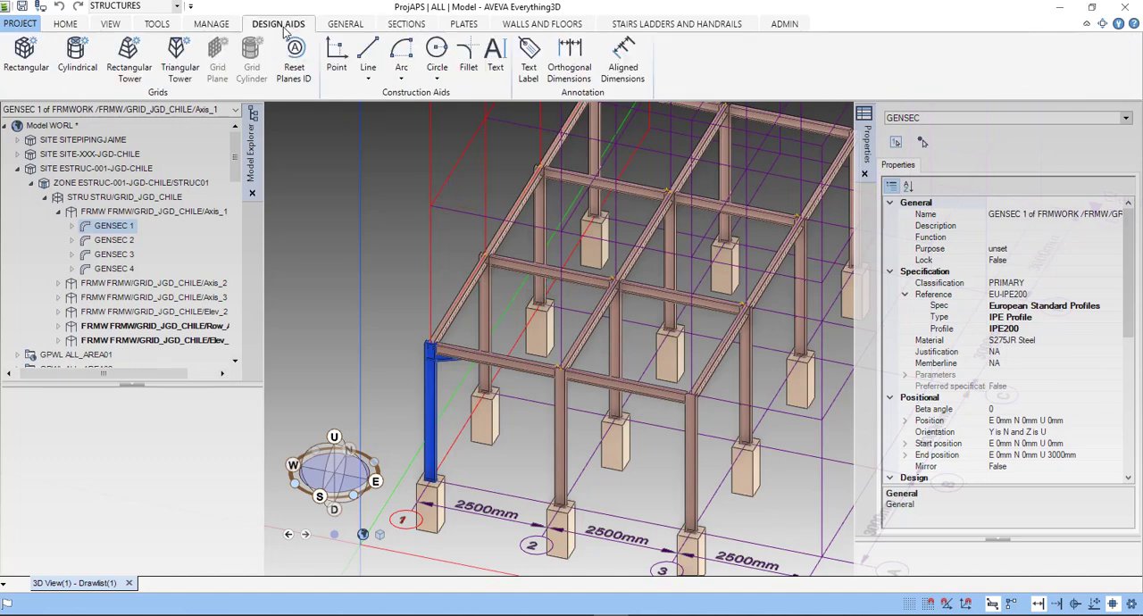
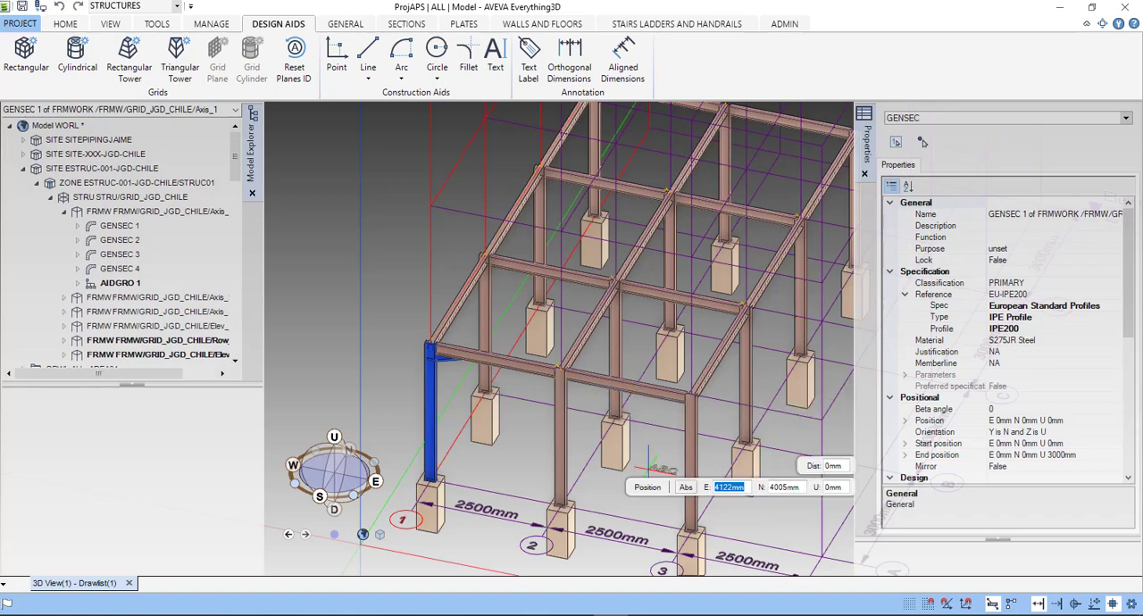
- Place the start of a text annotation at ground level between the columns on axes 1 and 2, with a text height of 250 mm
{"action": "scroll", "coordinate": [649, 470], "scroll_direction": "down", "scroll_amount": 3}
{"action": "middle_click_drag", "start_coordinate": [628, 459], "coordinate": [575, 420]}
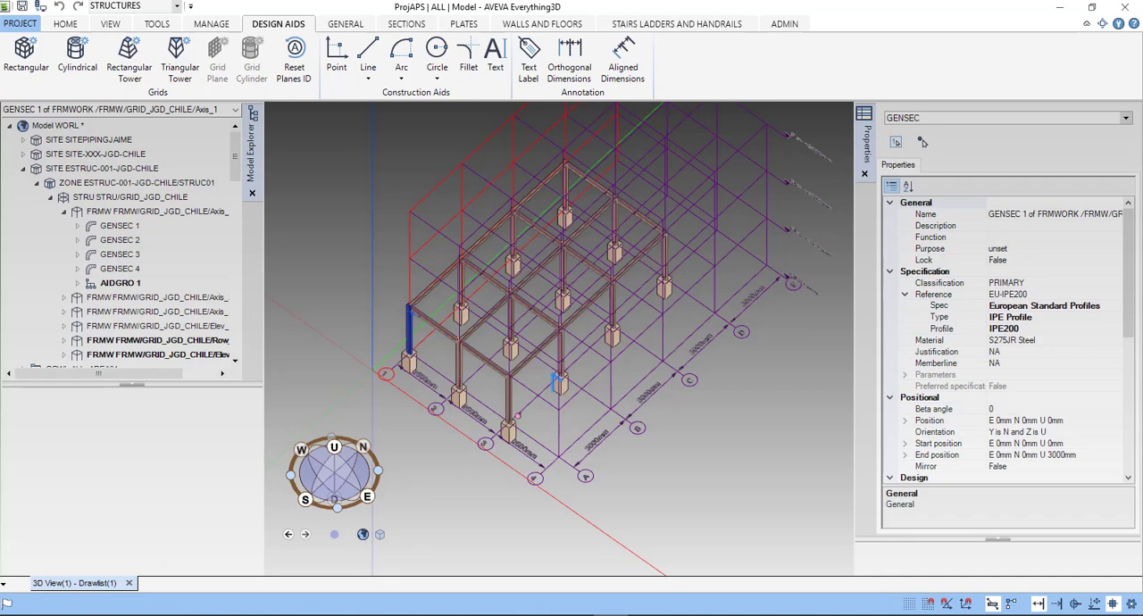
{"action": "scroll", "coordinate": [576, 420], "scroll_direction": "up", "scroll_amount": 2}
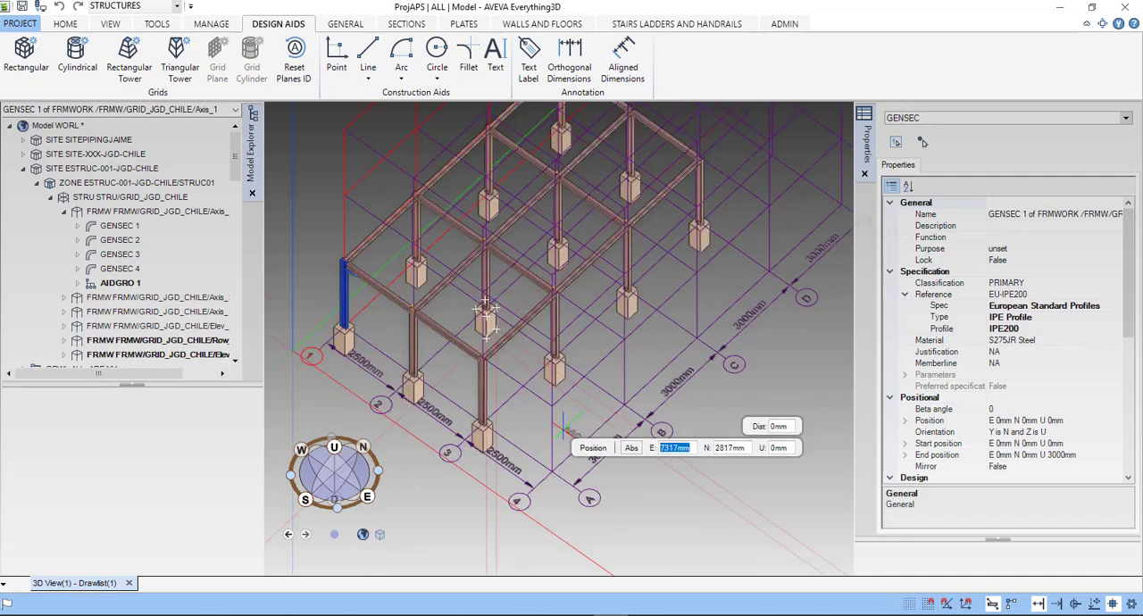
{"action": "scroll", "coordinate": [569, 420], "scroll_direction": "up", "scroll_amount": 2}
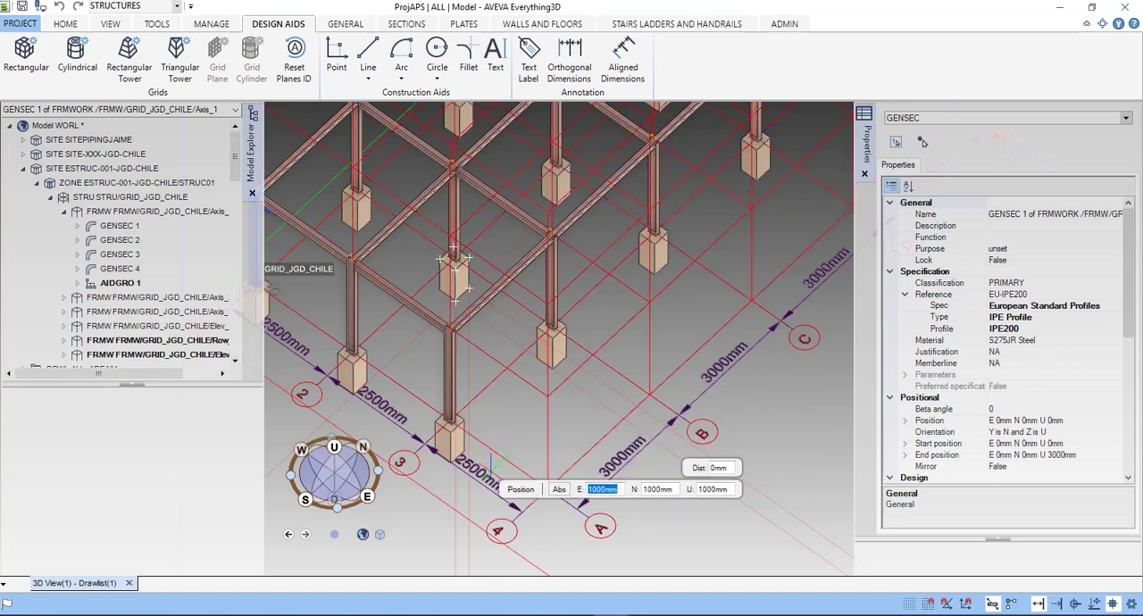
{"action": "scroll", "coordinate": [487, 464], "scroll_direction": "up", "scroll_amount": 2}
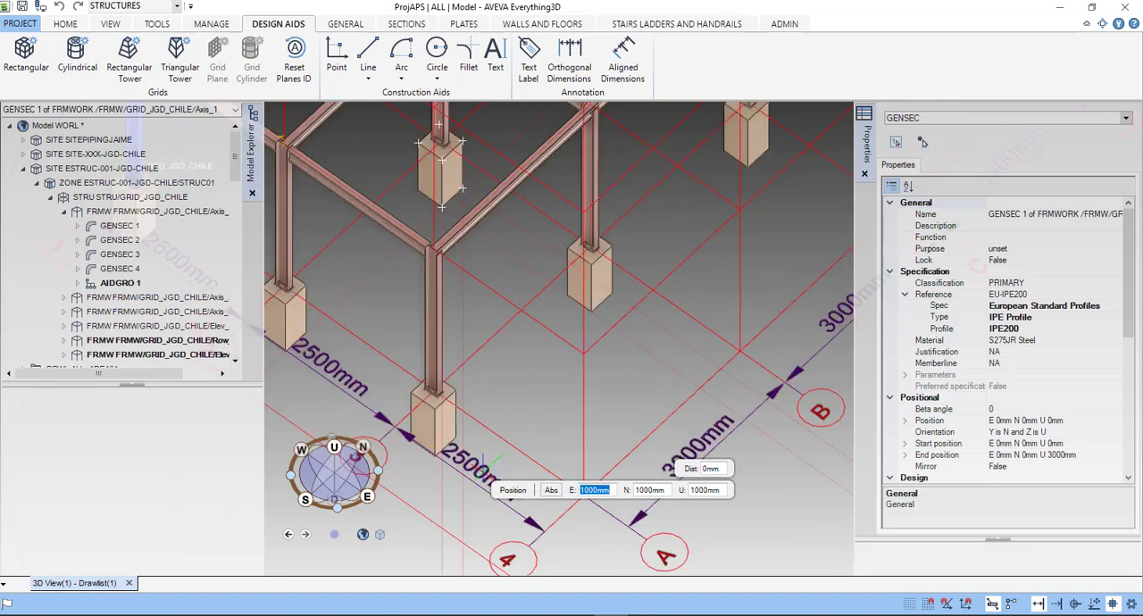
{"action": "scroll", "coordinate": [494, 460], "scroll_direction": "up", "scroll_amount": 1}
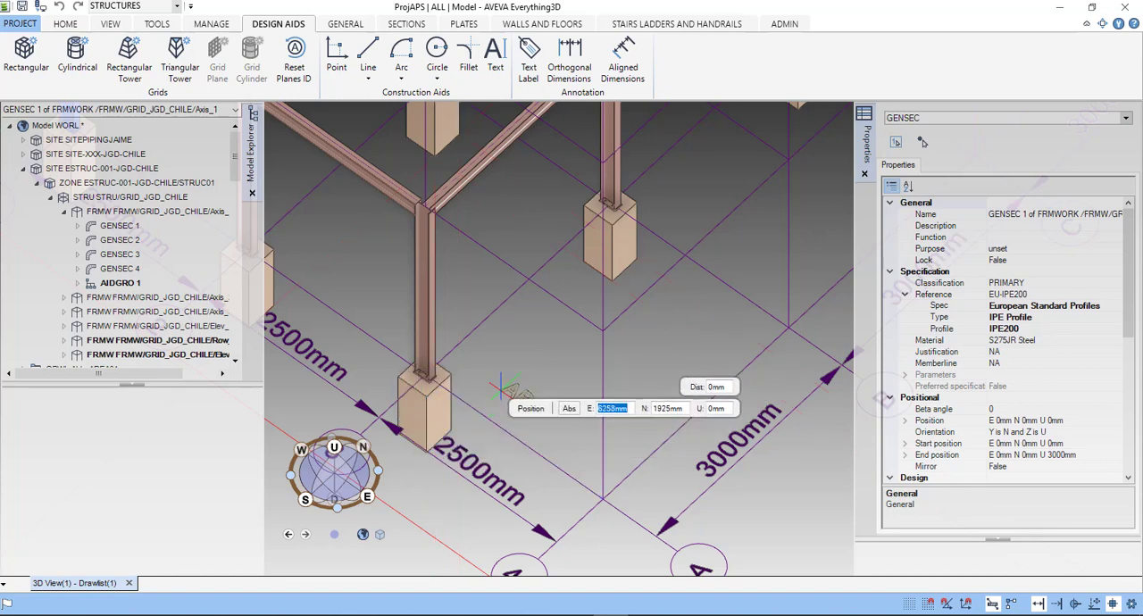
{"action": "scroll", "coordinate": [510, 386], "scroll_direction": "down", "scroll_amount": 3}
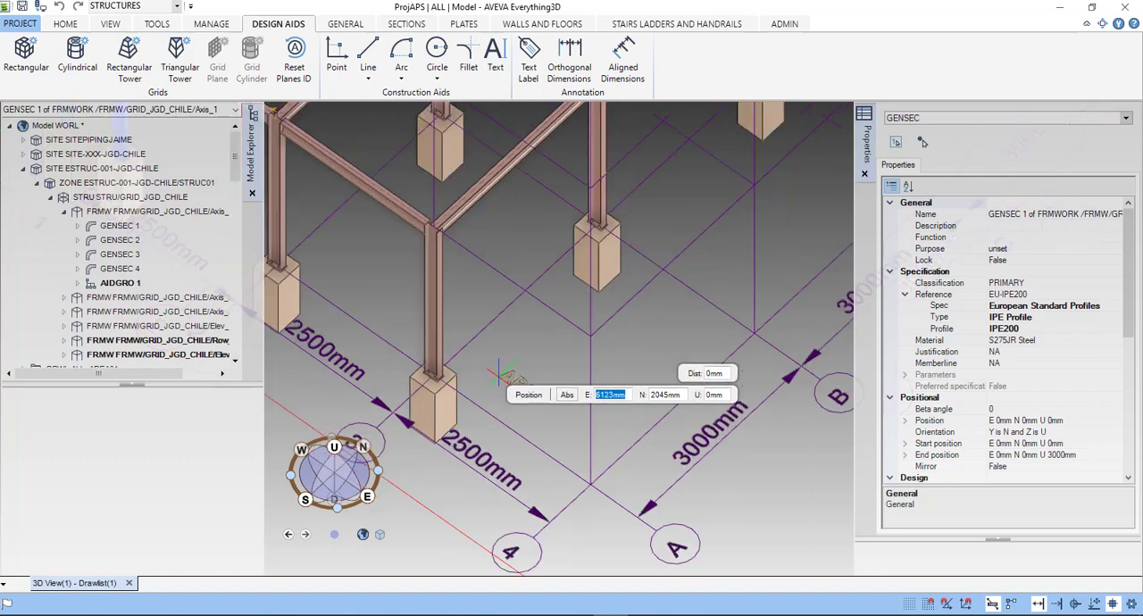
{"action": "scroll", "coordinate": [508, 384], "scroll_direction": "down", "scroll_amount": 5}
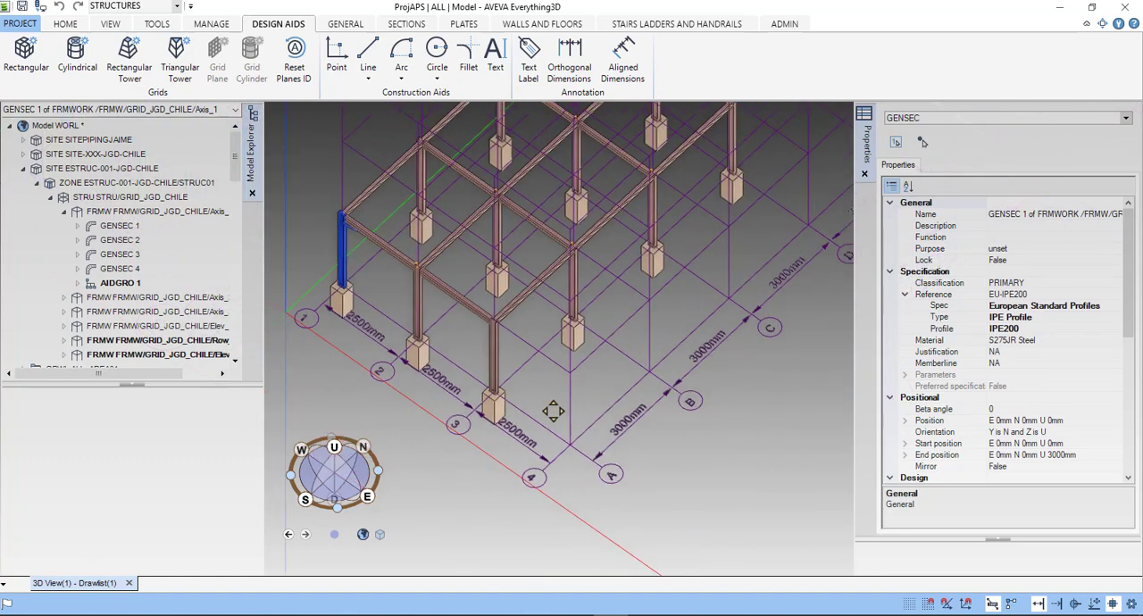
{"action": "middle_click_drag", "start_coordinate": [553, 412], "coordinate": [582, 421]}
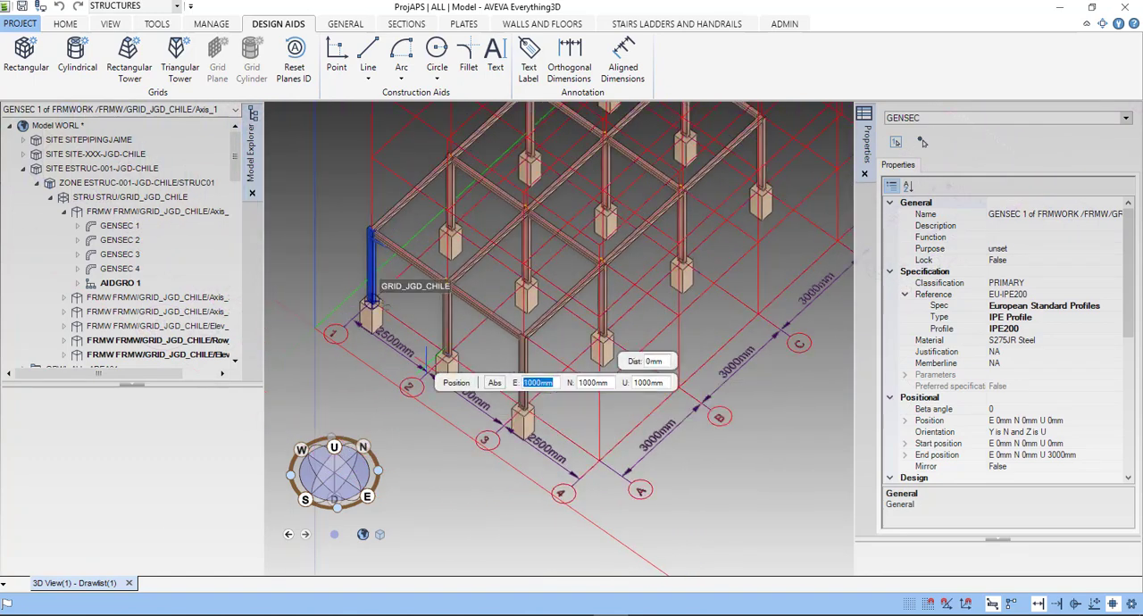
{"action": "scroll", "coordinate": [375, 318], "scroll_direction": "up", "scroll_amount": 5}
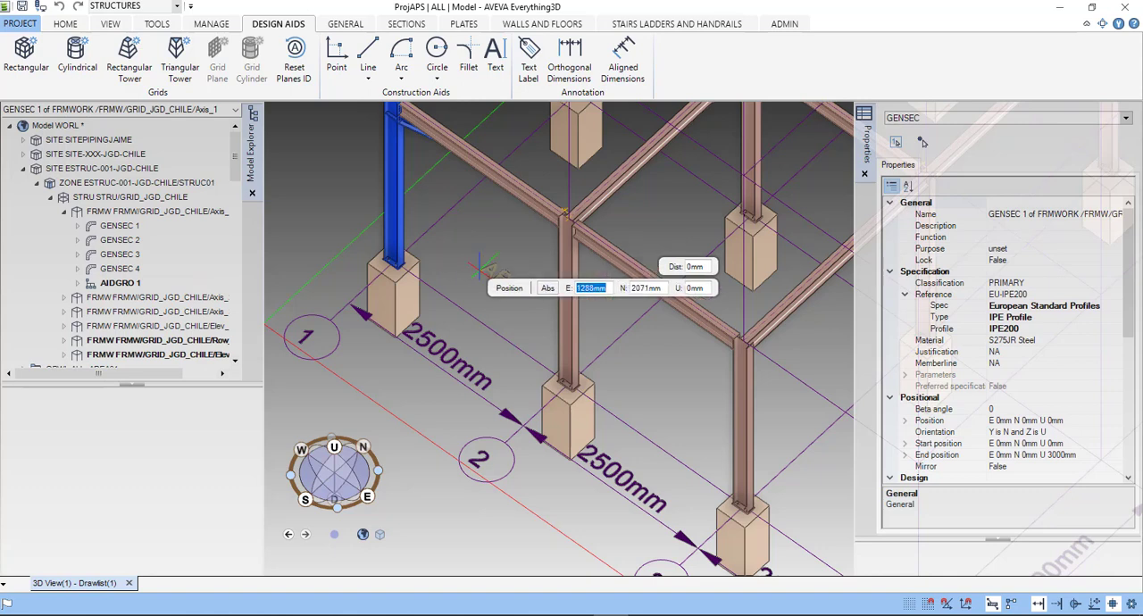
{"action": "left_click", "coordinate": [452, 250]}
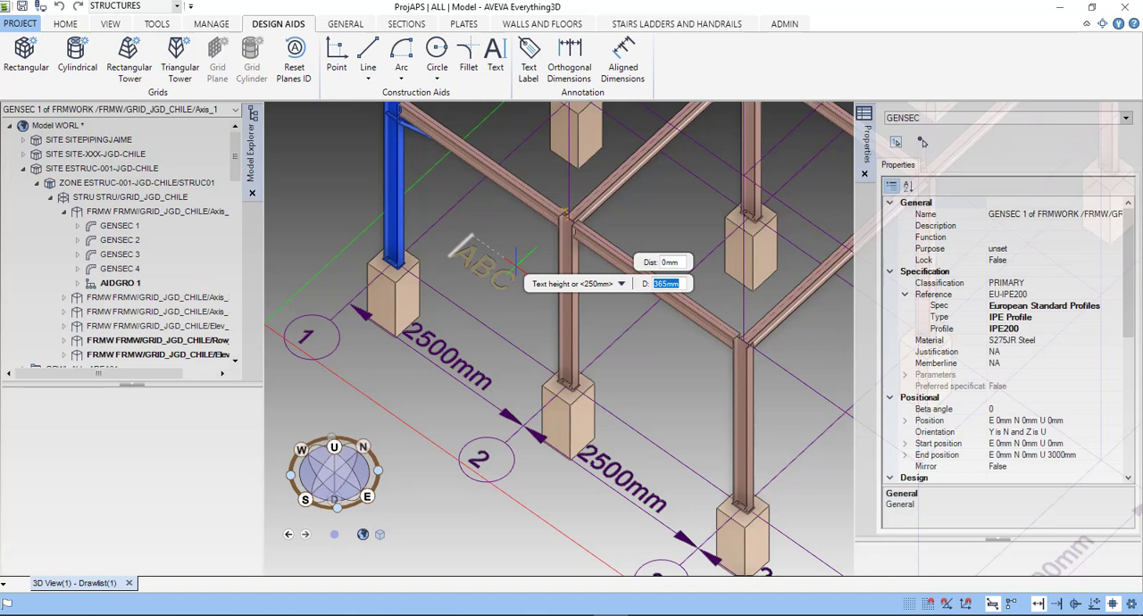
{"action": "type", "text": "250"}
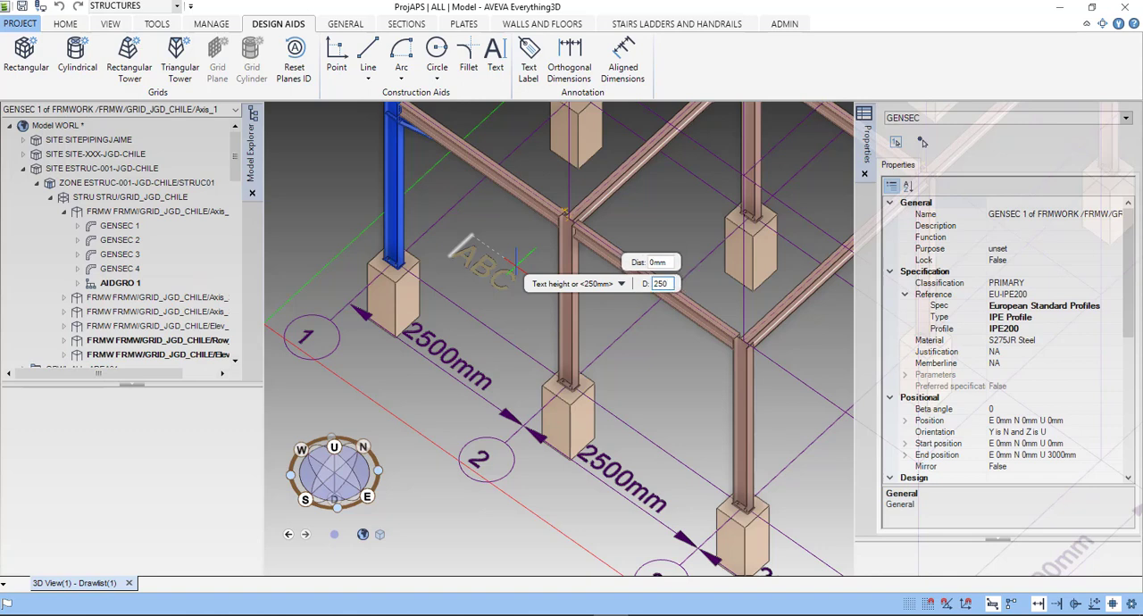
{"action": "key", "text": "Return"}
{"action": "key", "text": "Return"}
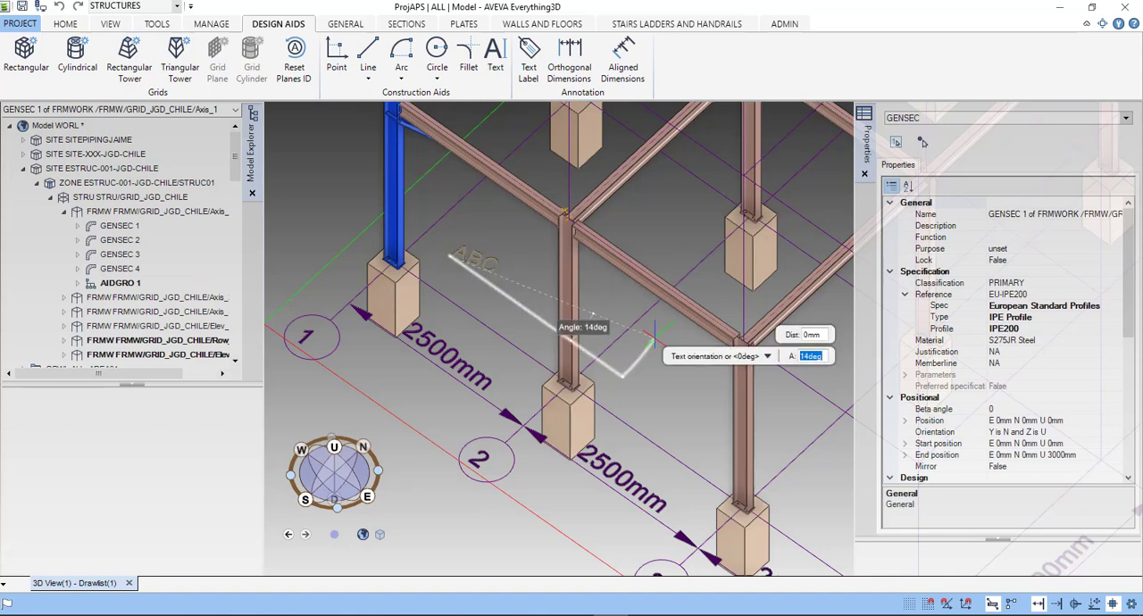
- Orient the text along the row of columns from axis 1 towards axis 4, at an angle of about 1 degree
{"action": "scroll", "coordinate": [681, 425], "scroll_direction": "down", "scroll_amount": 1}
{"action": "middle_click_drag", "start_coordinate": [681, 426], "coordinate": [561, 340]}
{"action": "scroll", "coordinate": [571, 344], "scroll_direction": "down", "scroll_amount": 1}
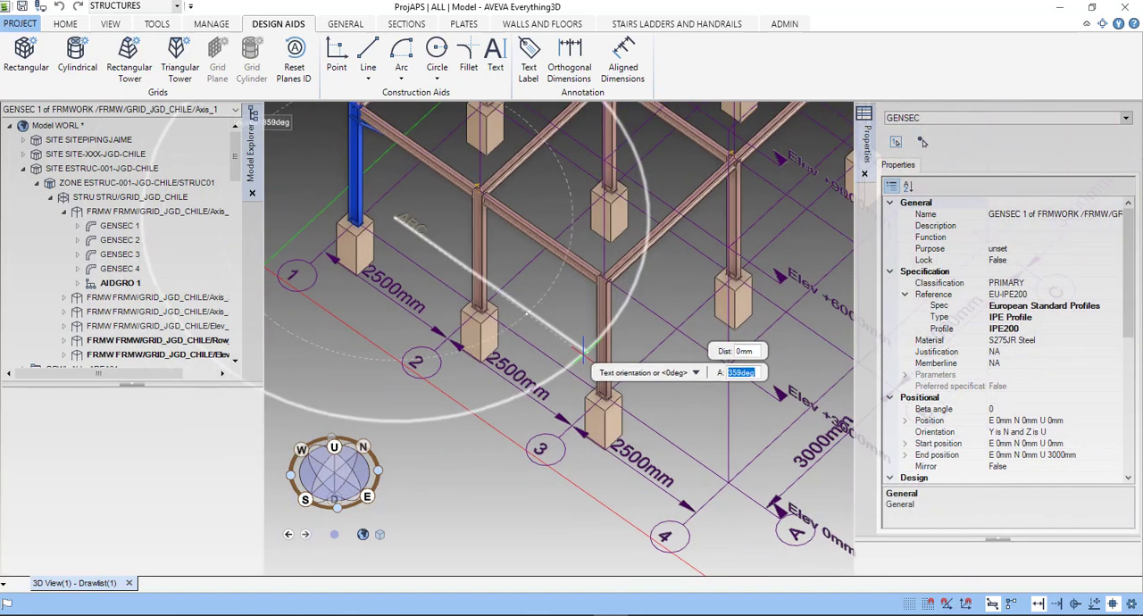
{"action": "left_click", "coordinate": [670, 408]}
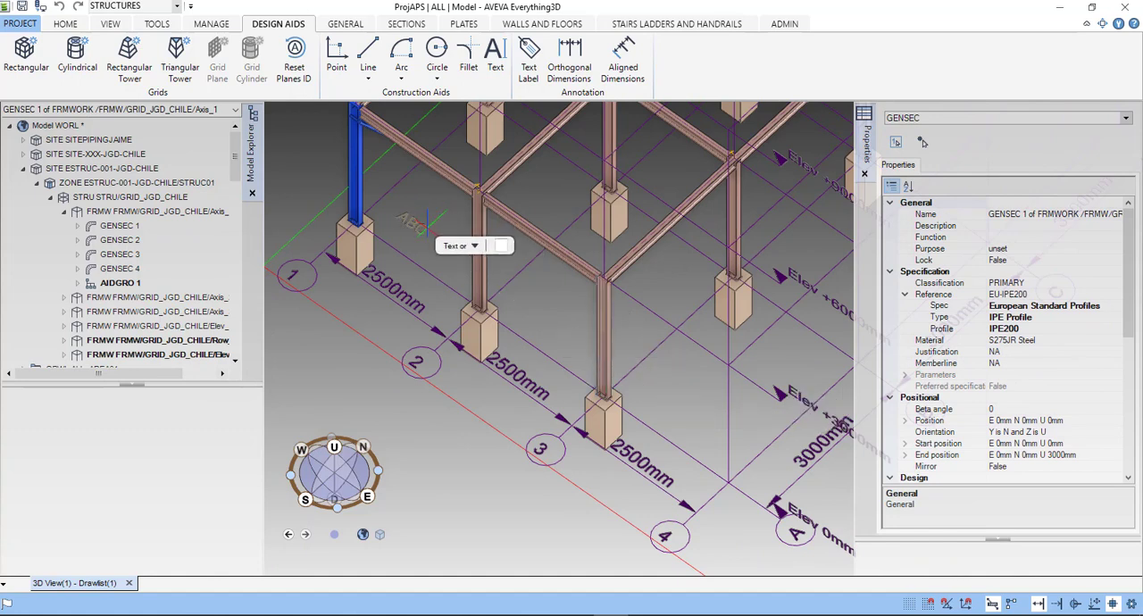
- Enter the annotation text "ENTRENAMIENTO AVEVA", the trainer's full name and "EL BIM MANAGER CHILE", and create it
{"action": "type", "text": "ENTRENAMIE"}
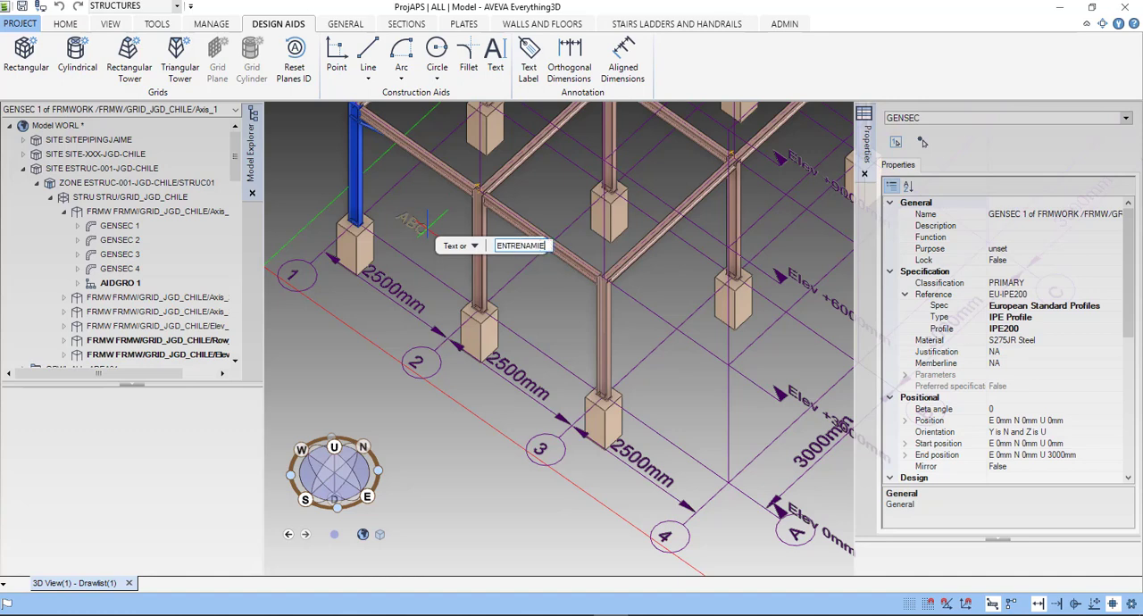
{"action": "type", "text": "NTO AVEVA"}
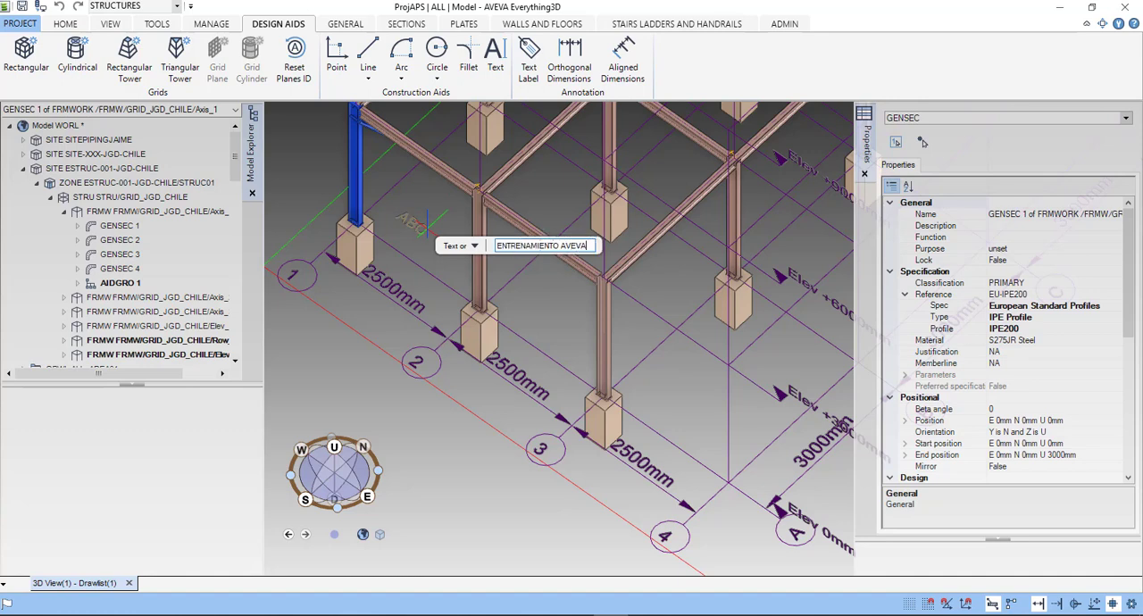
{"action": "type", "text": " JAIME GUZMAN D"}
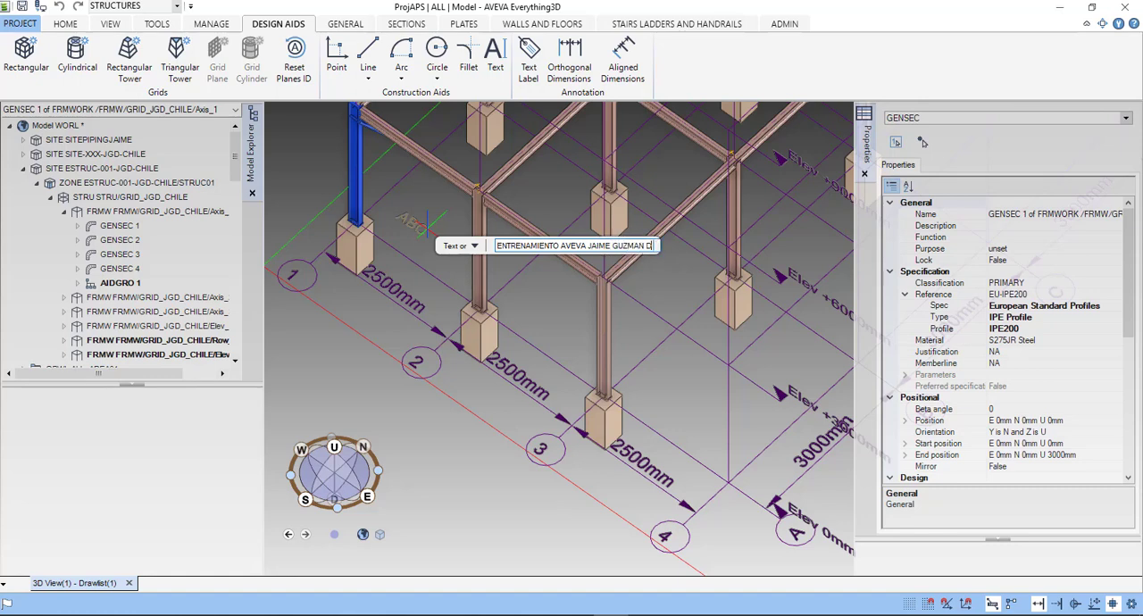
{"action": "type", "text": "ELGADO EL BIM"}
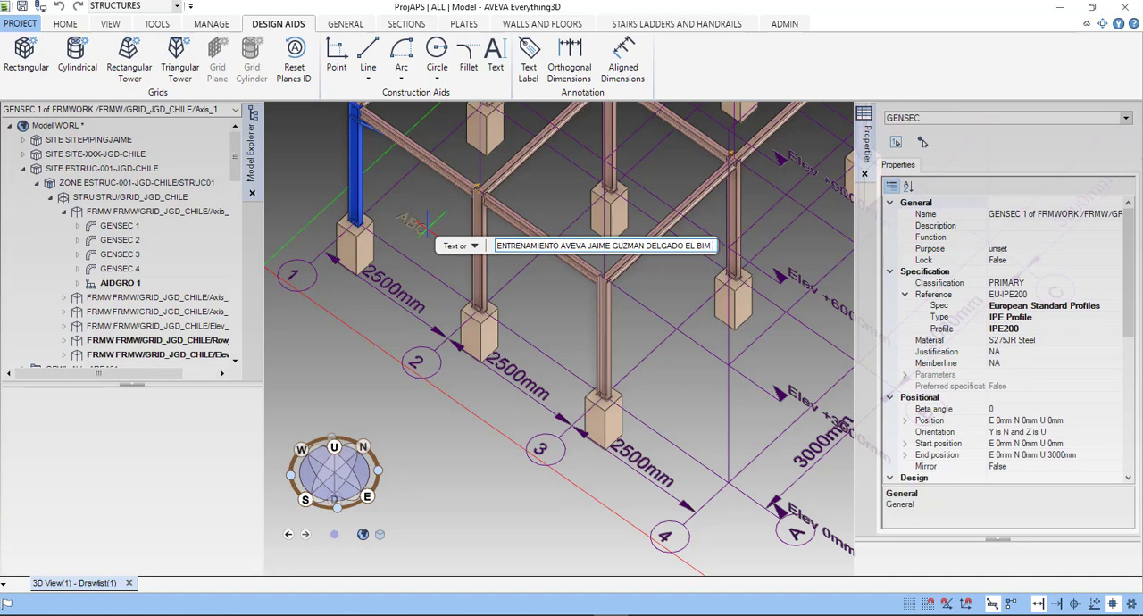
{"action": "type", "text": " MANAGER CHILE"}
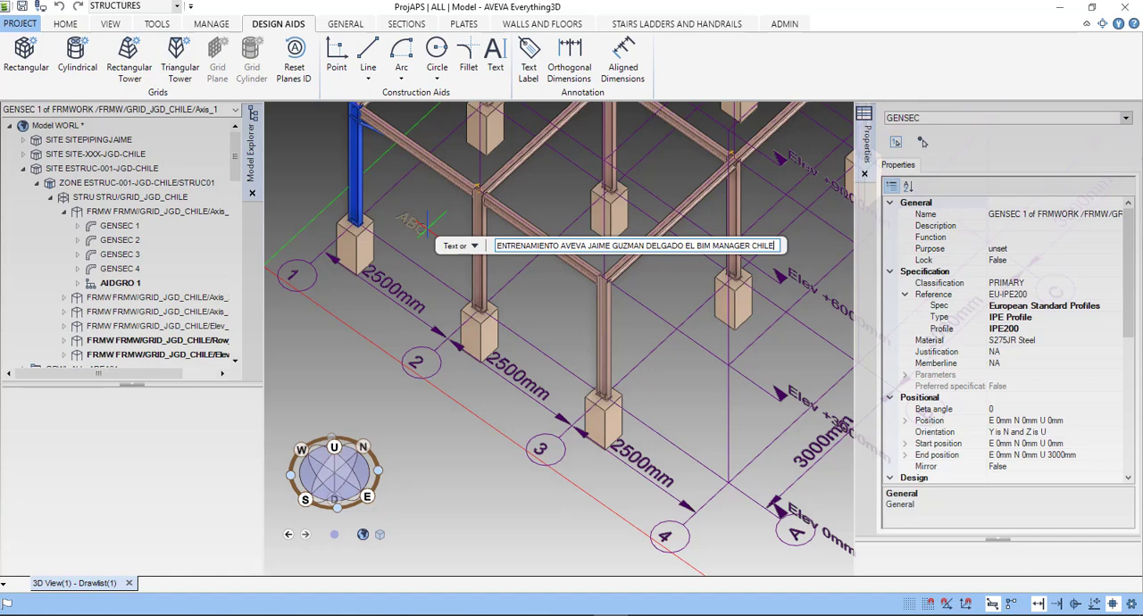
{"action": "key", "text": "ctrl+a"}
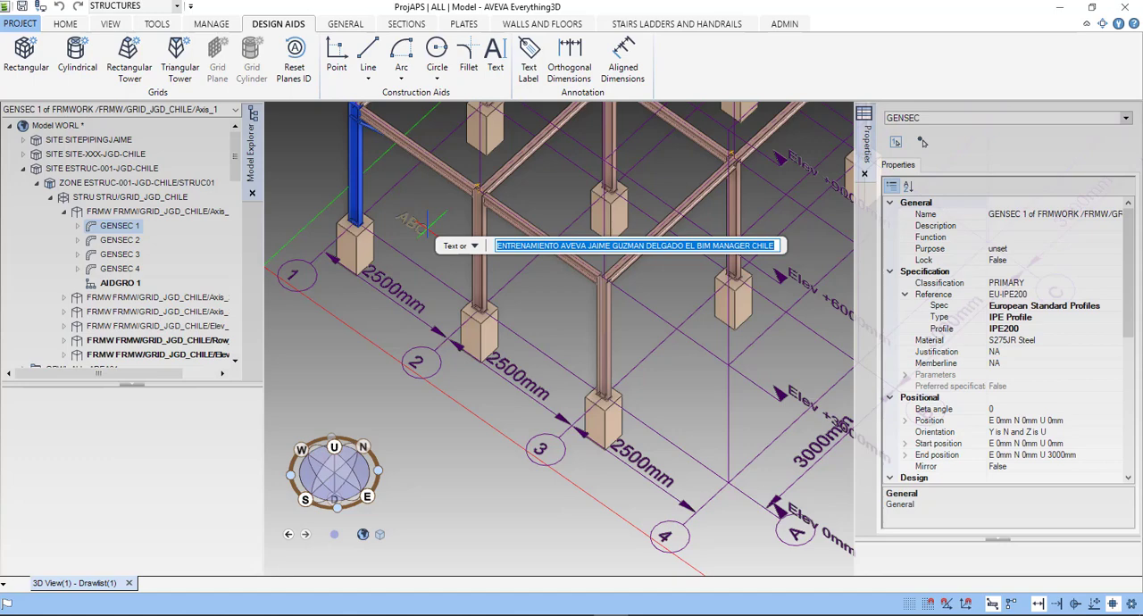
{"action": "key", "text": "Return"}
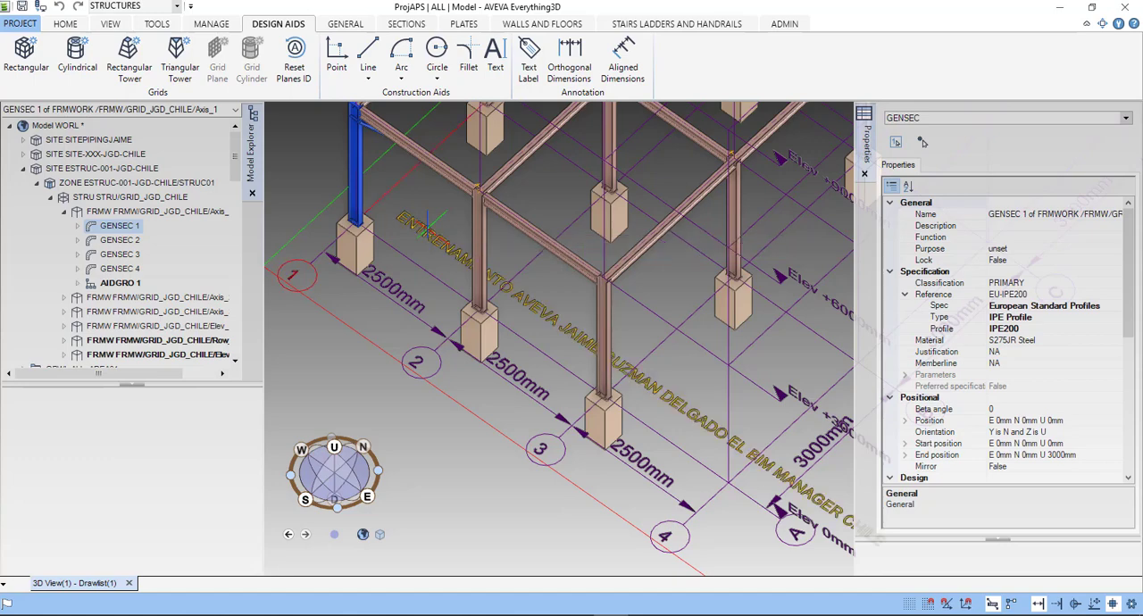
- Move the text annotation from its start point to outside the grid beside axis 1, about 1100 mm west and 2500 mm south
{"action": "scroll", "coordinate": [563, 393], "scroll_direction": "down", "scroll_amount": 2}
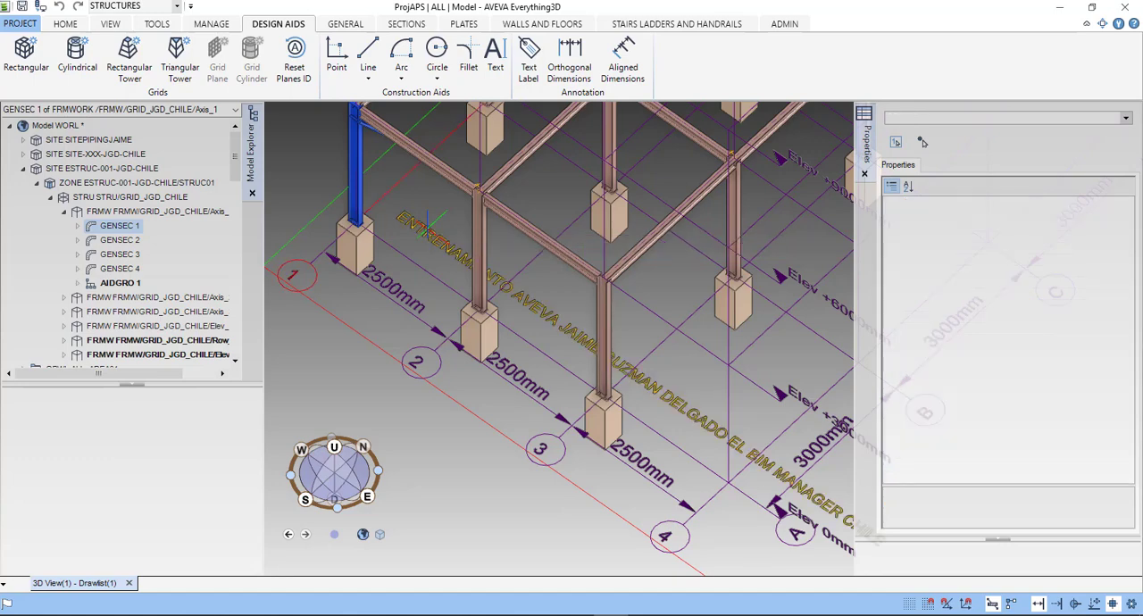
{"action": "scroll", "coordinate": [563, 393], "scroll_direction": "down", "scroll_amount": 2}
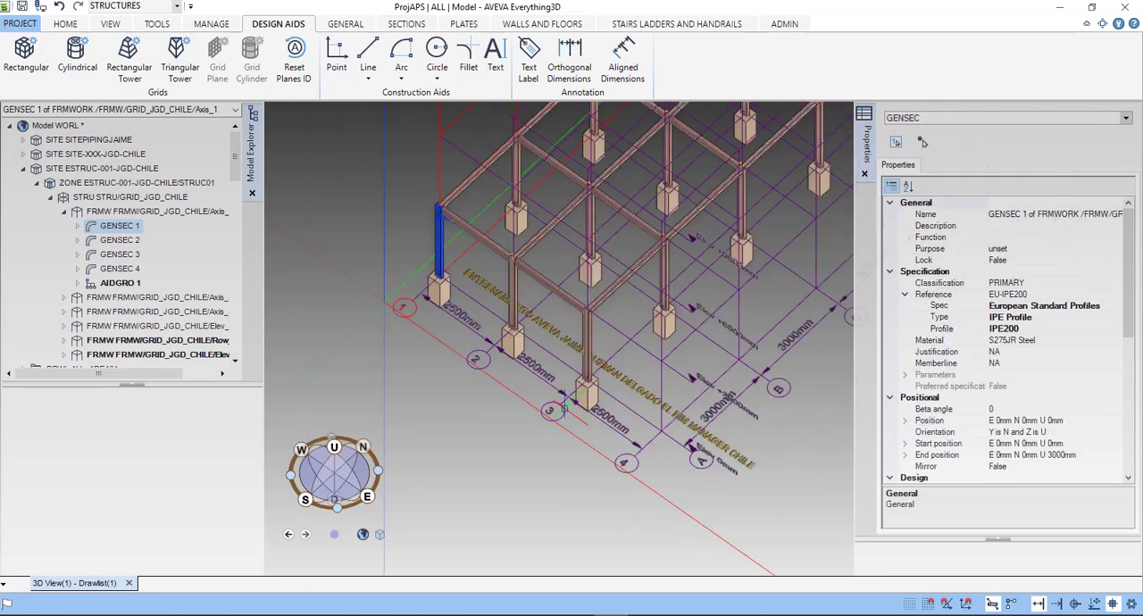
{"action": "scroll", "coordinate": [524, 399], "scroll_direction": "down", "scroll_amount": 1}
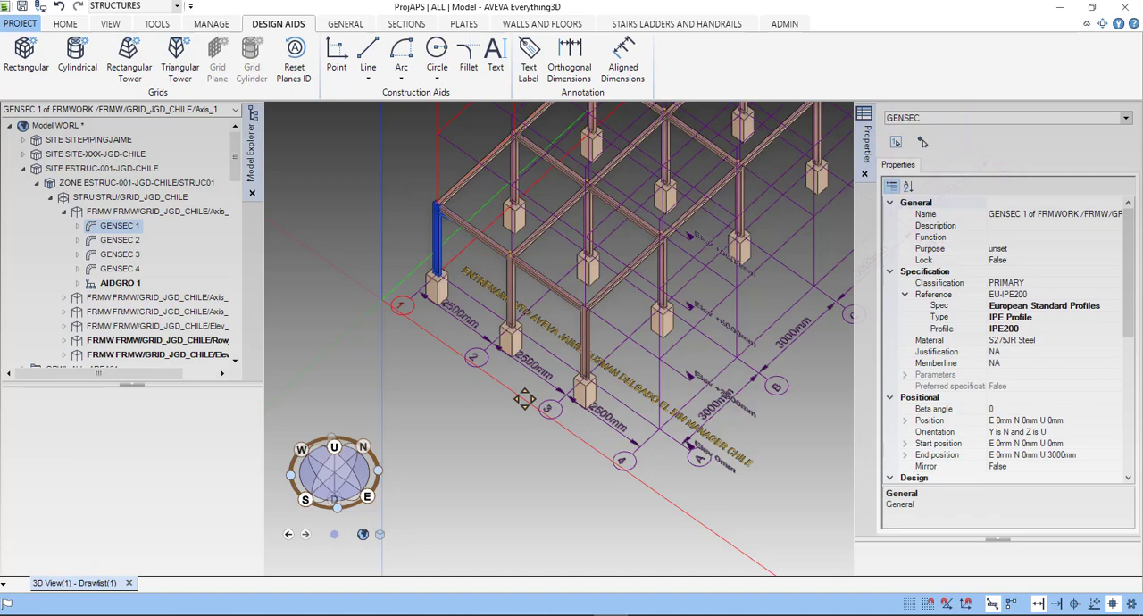
{"action": "middle_click_drag", "start_coordinate": [525, 399], "coordinate": [520, 397]}
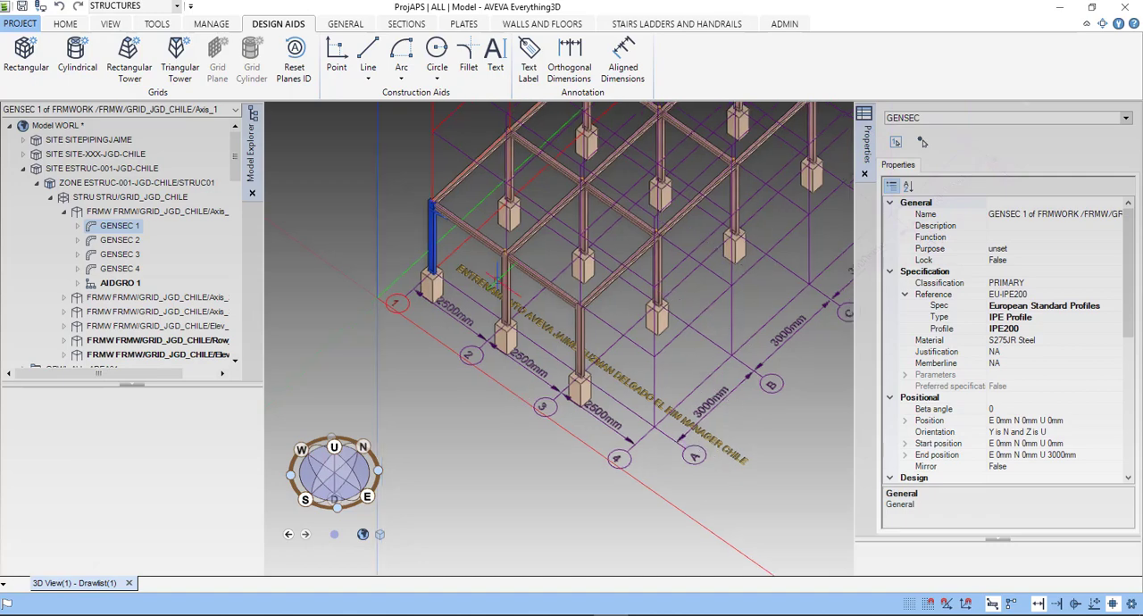
{"action": "scroll", "coordinate": [476, 284], "scroll_direction": "up", "scroll_amount": 2}
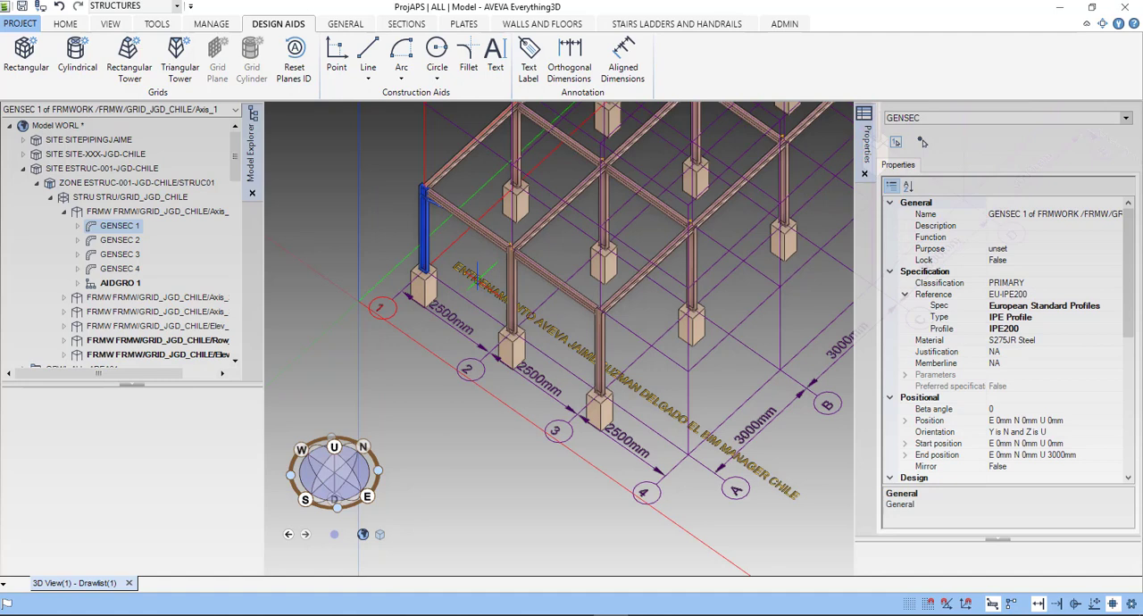
{"action": "left_click", "coordinate": [478, 272]}
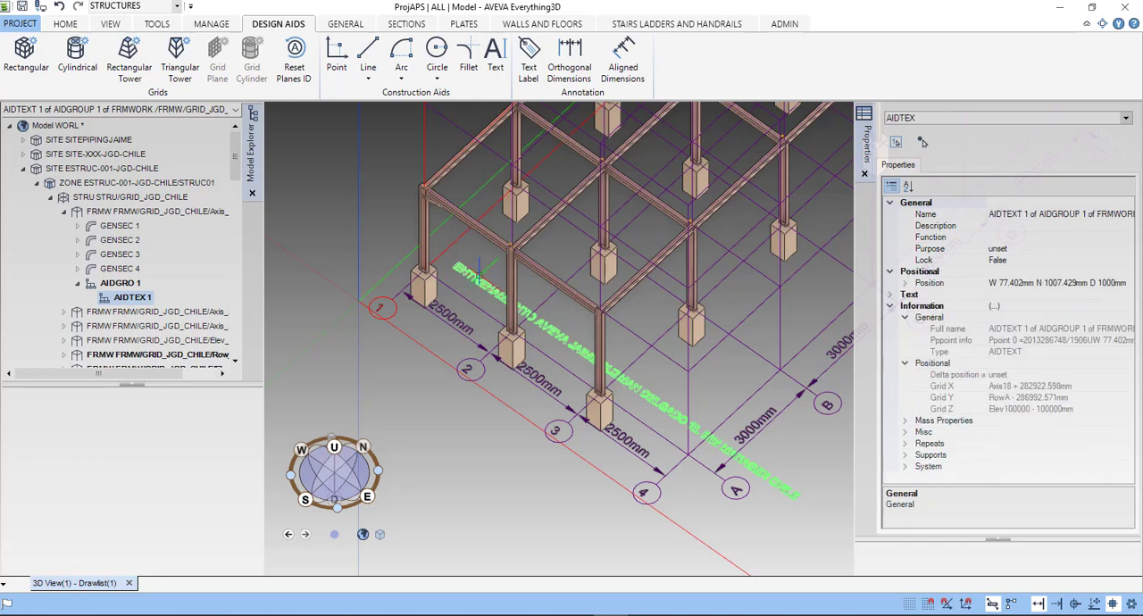
{"action": "right_click_drag", "start_coordinate": [479, 272], "coordinate": [555, 283]}
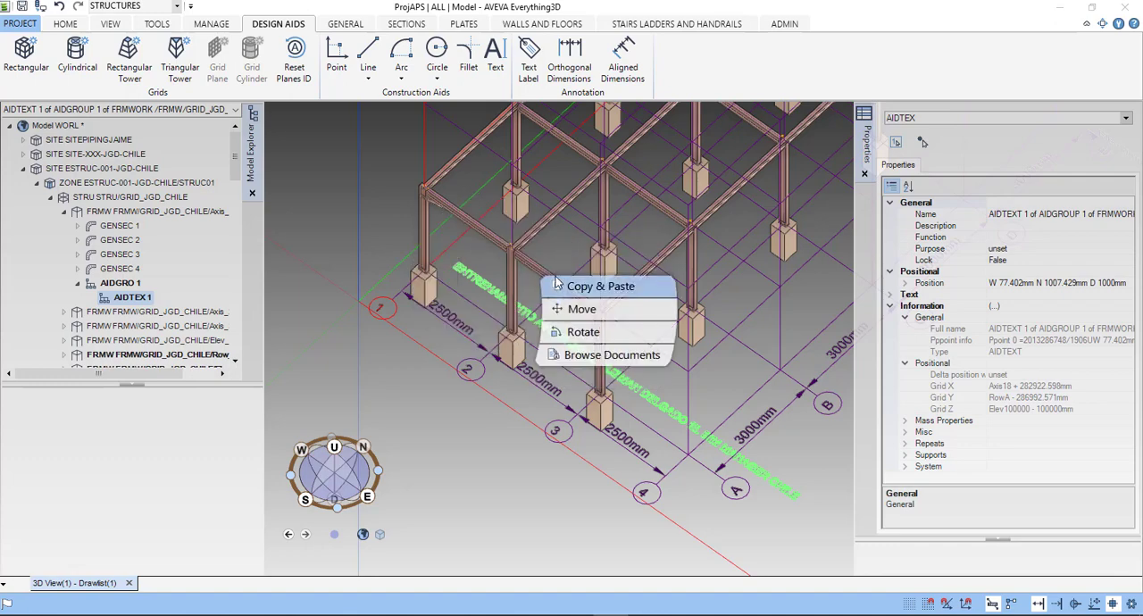
{"action": "left_click", "coordinate": [581, 309]}
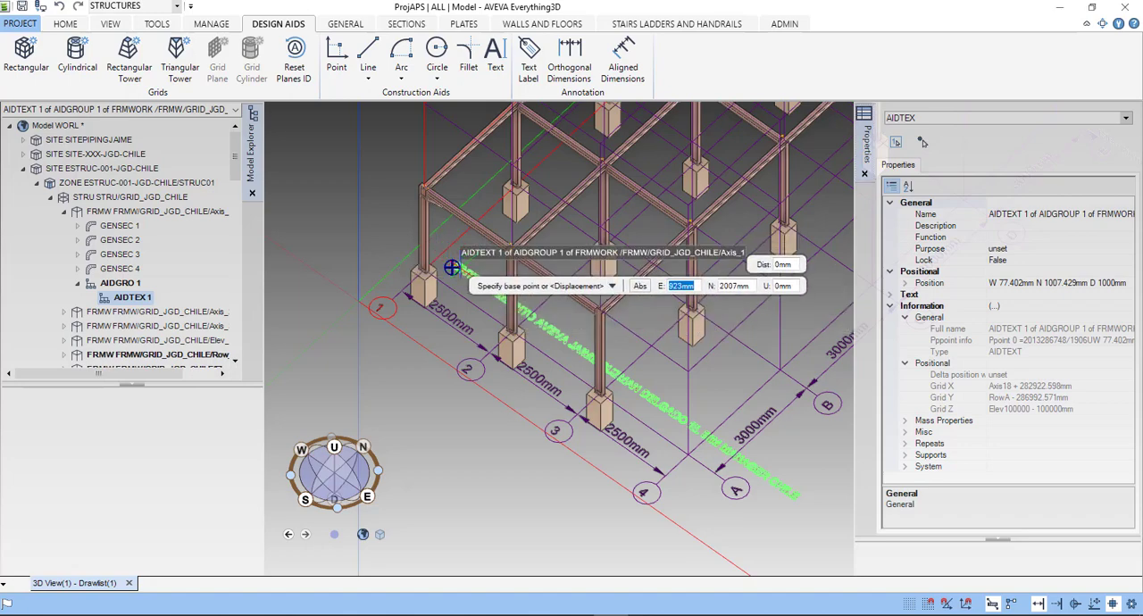
{"action": "left_click", "coordinate": [452, 267]}
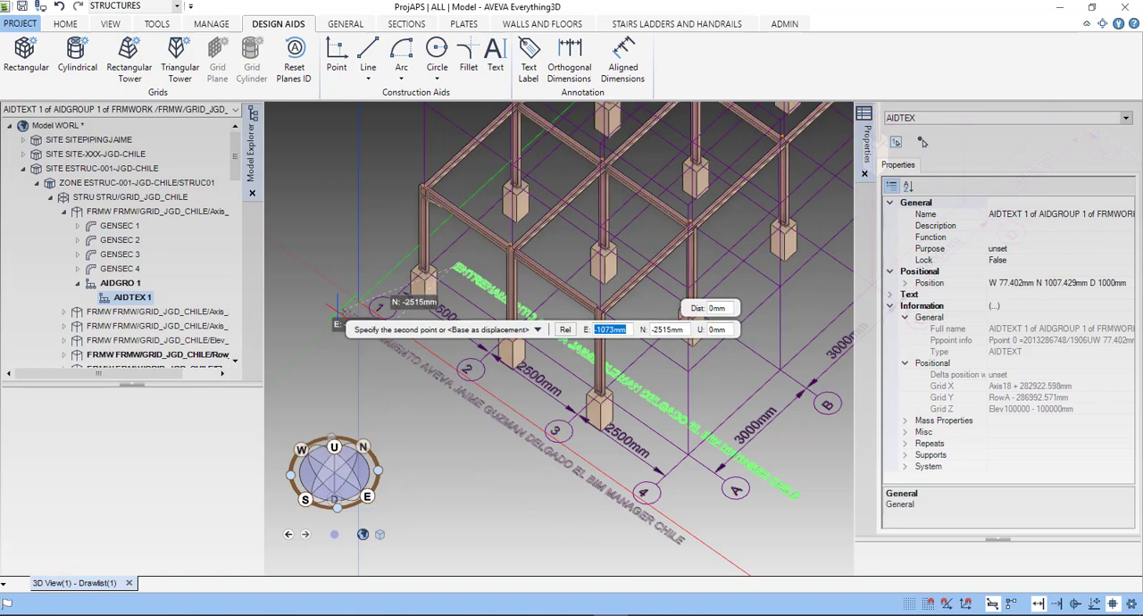
{"action": "left_click", "coordinate": [332, 315]}
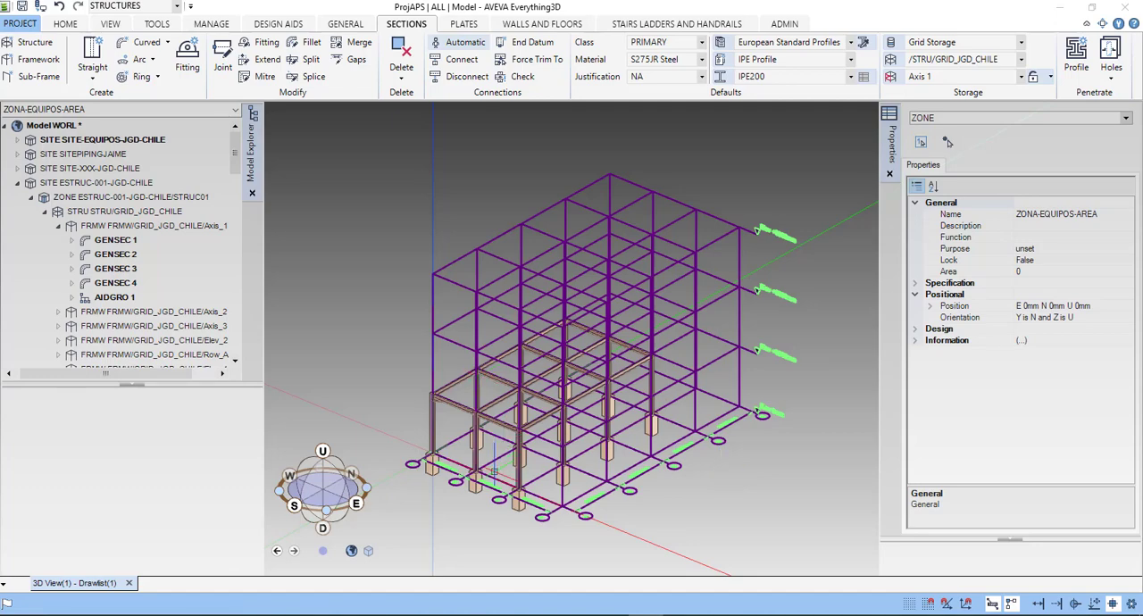
- Switch the modelling discipline from Structures to Equipment, keeping ZONA-EQUIPOS-AREA as the current element
{"action": "scroll", "coordinate": [494, 470], "scroll_direction": "up", "scroll_amount": 3}
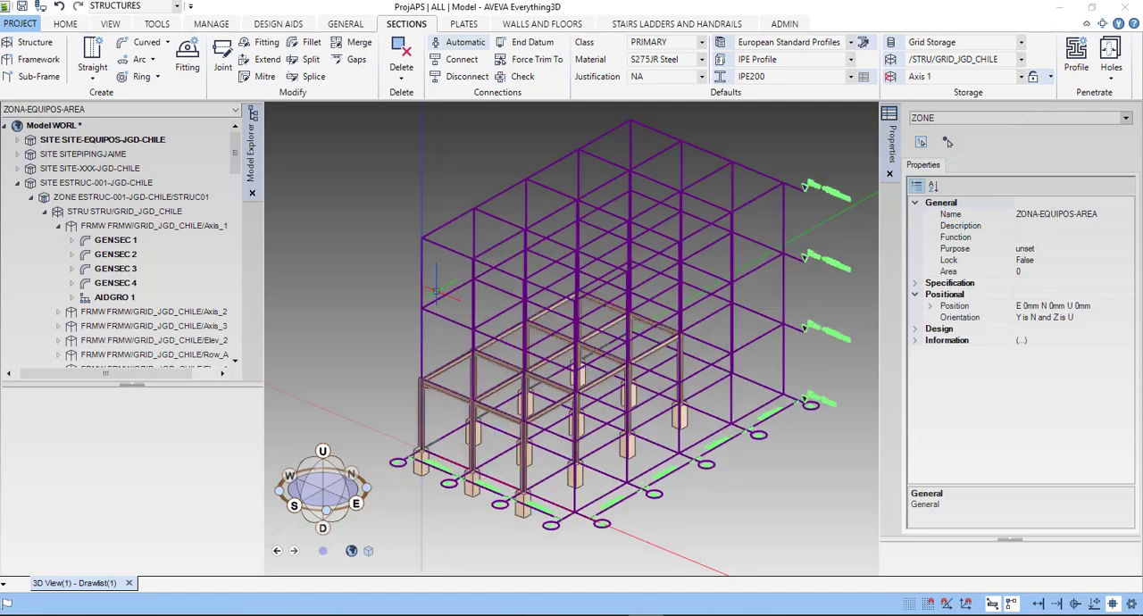
{"action": "left_click", "coordinate": [177, 6]}
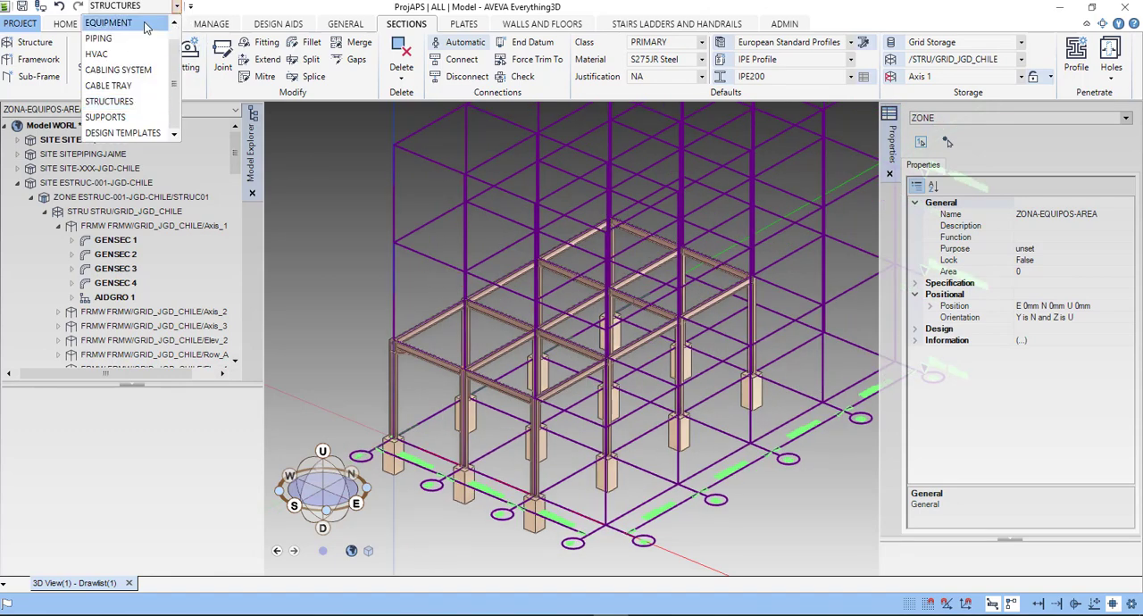
{"action": "left_click", "coordinate": [108, 23]}
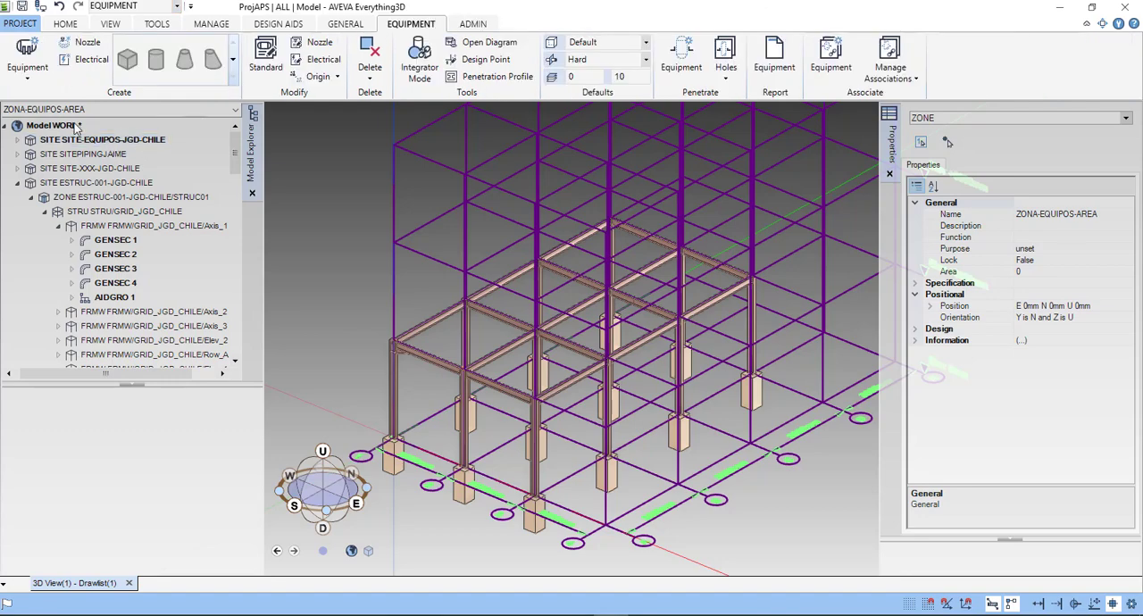
- Expand SITE-EQUIPOS-JGD-CHILE in the model hierarchy to reach its zone, and return to the equipment commands
{"action": "left_click", "coordinate": [345, 23]}
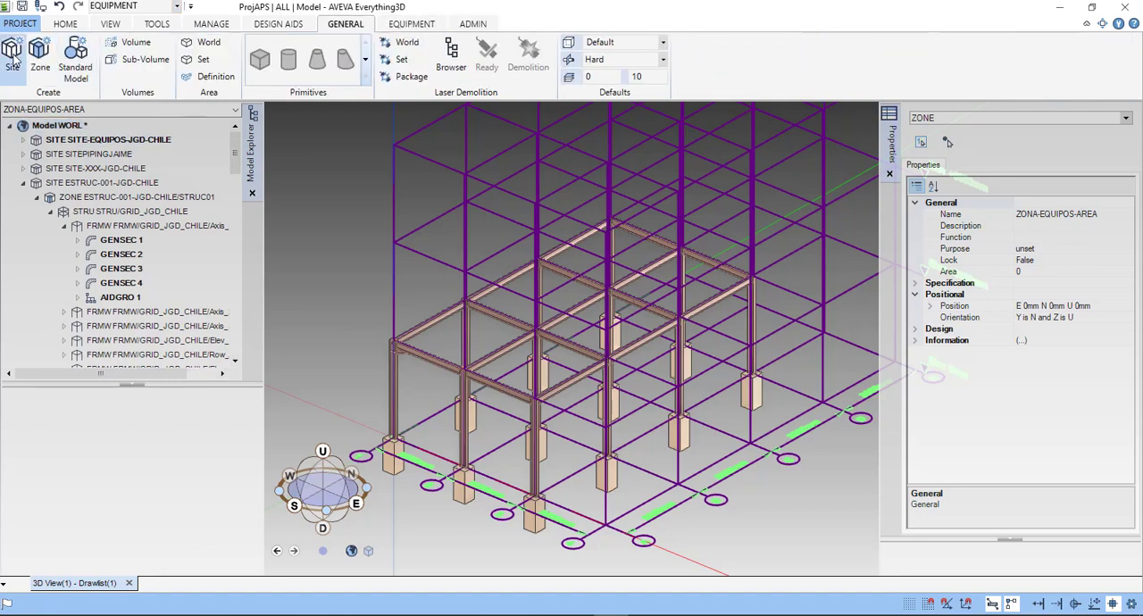
{"action": "left_click", "coordinate": [24, 140]}
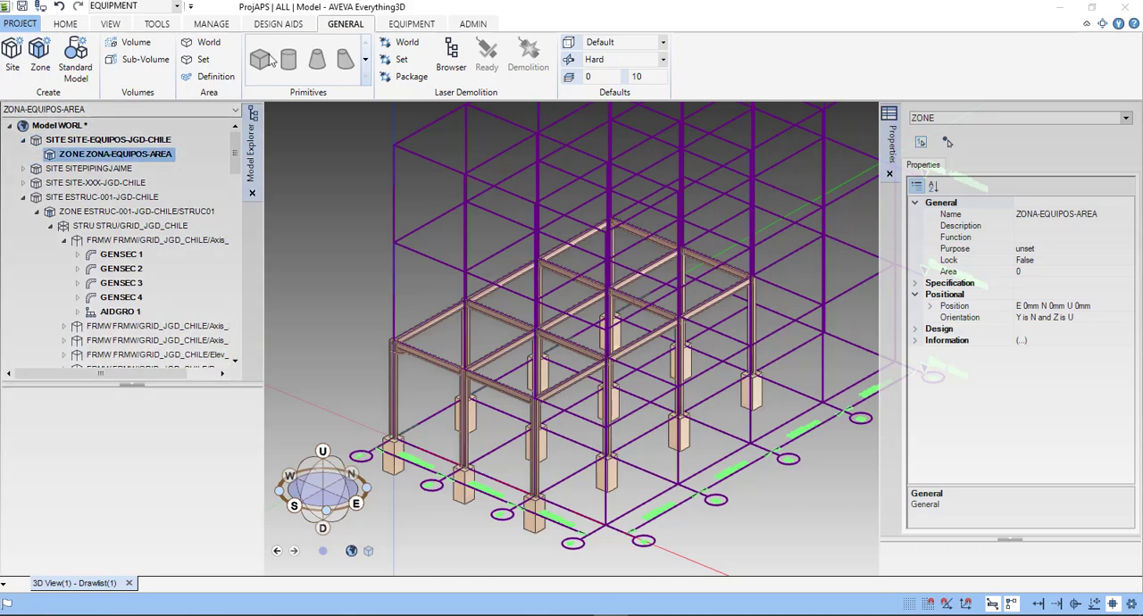
{"action": "left_click", "coordinate": [411, 24]}
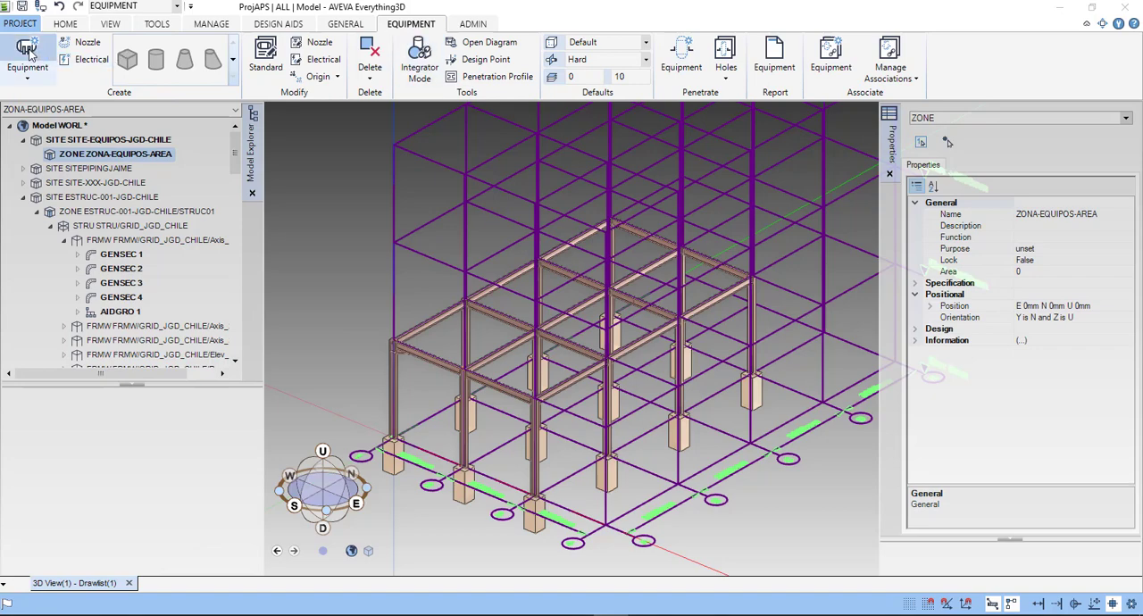
{"action": "left_click", "coordinate": [30, 82]}
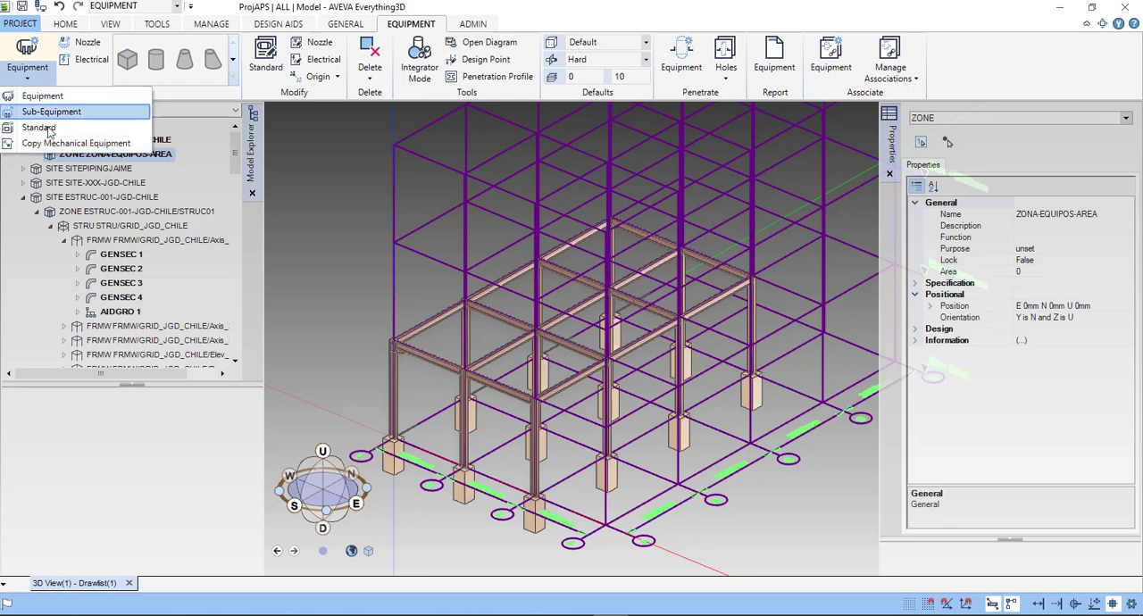
{"action": "left_click", "coordinate": [248, 91]}
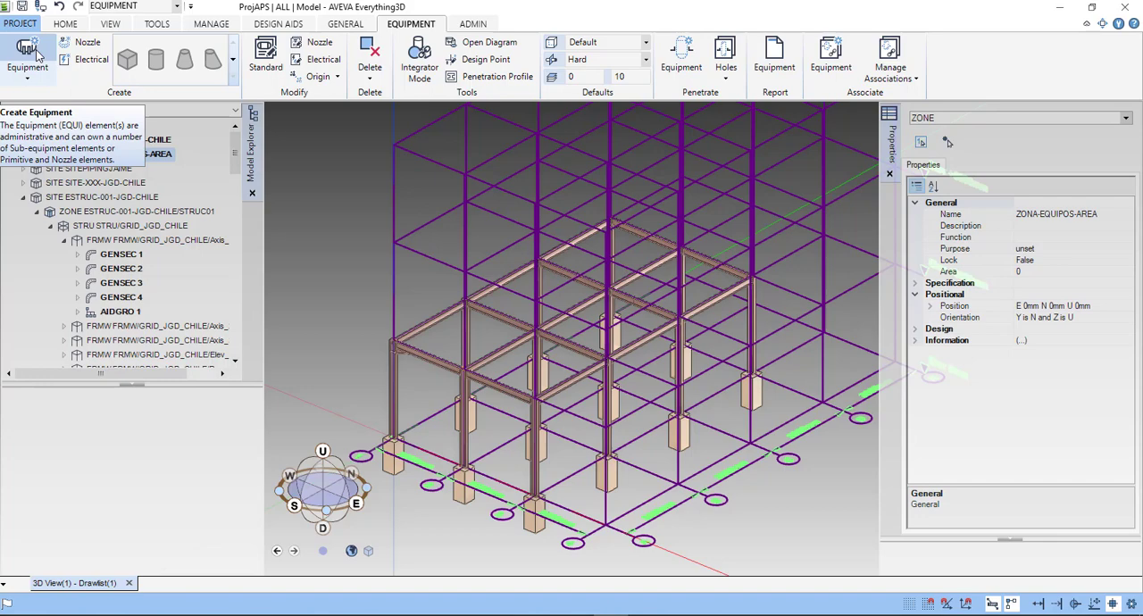
{"action": "left_click", "coordinate": [27, 73]}
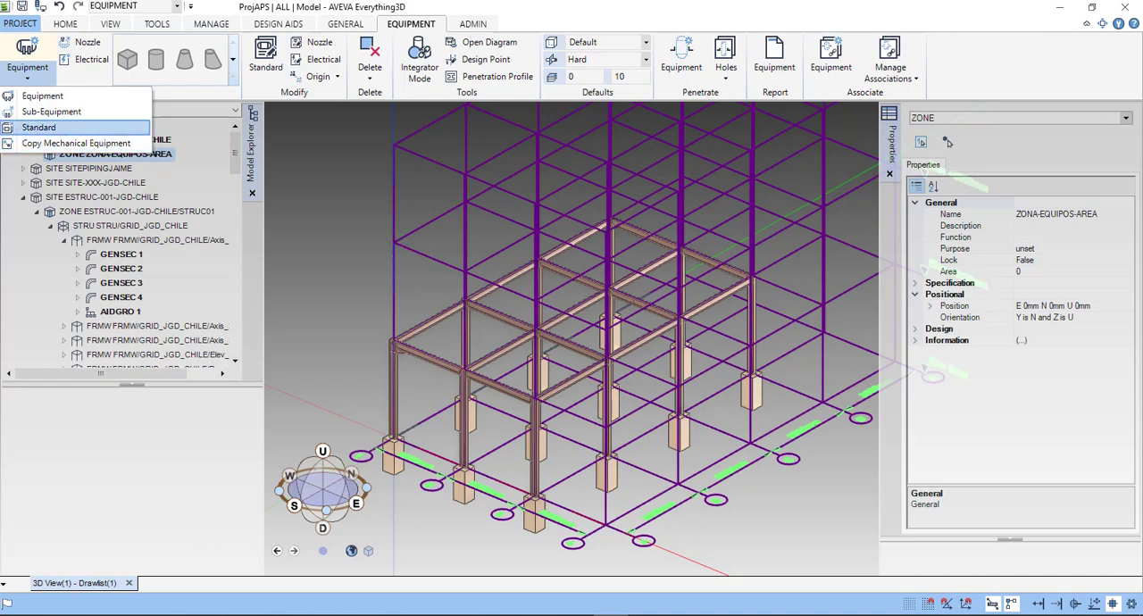
{"action": "left_click", "coordinate": [258, 87]}
- Select the zone ZONA-EQUIPOS-AREA under SITE-EQUIPOS-JGD-CHILE as the owner for new equipment
{"action": "left_click", "coordinate": [63, 143]}
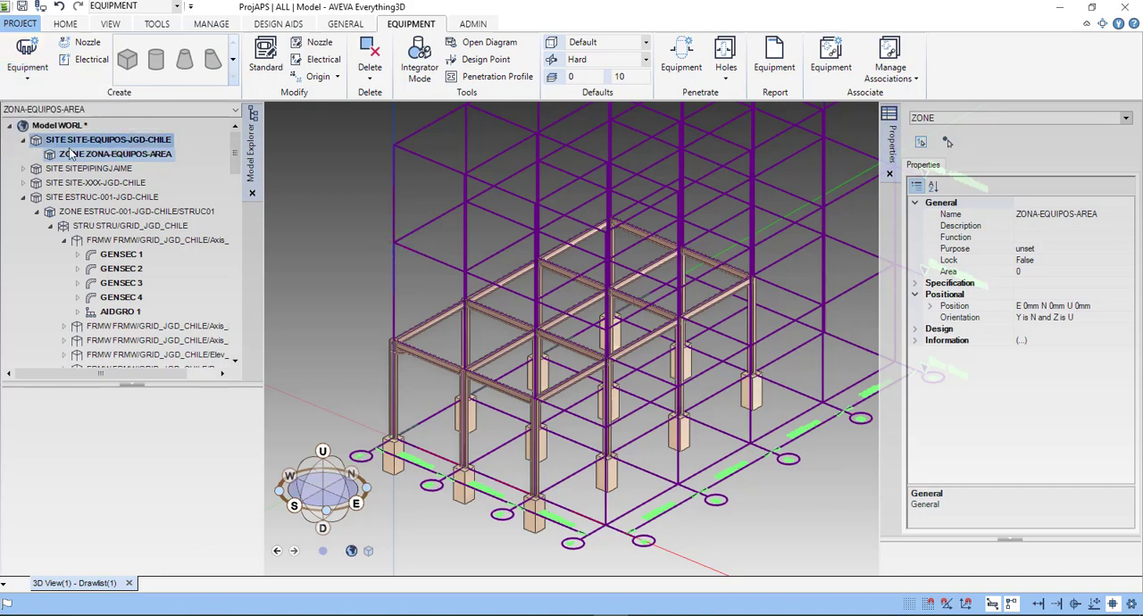
{"action": "left_click", "coordinate": [71, 154]}
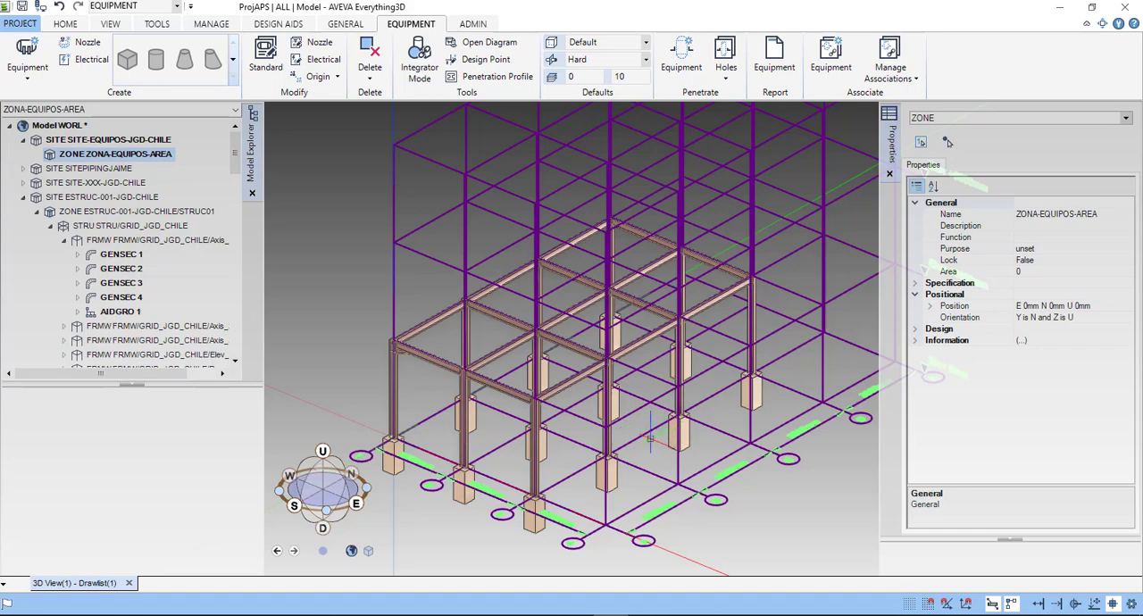
{"action": "scroll", "coordinate": [630, 422], "scroll_direction": "down", "scroll_amount": 4}
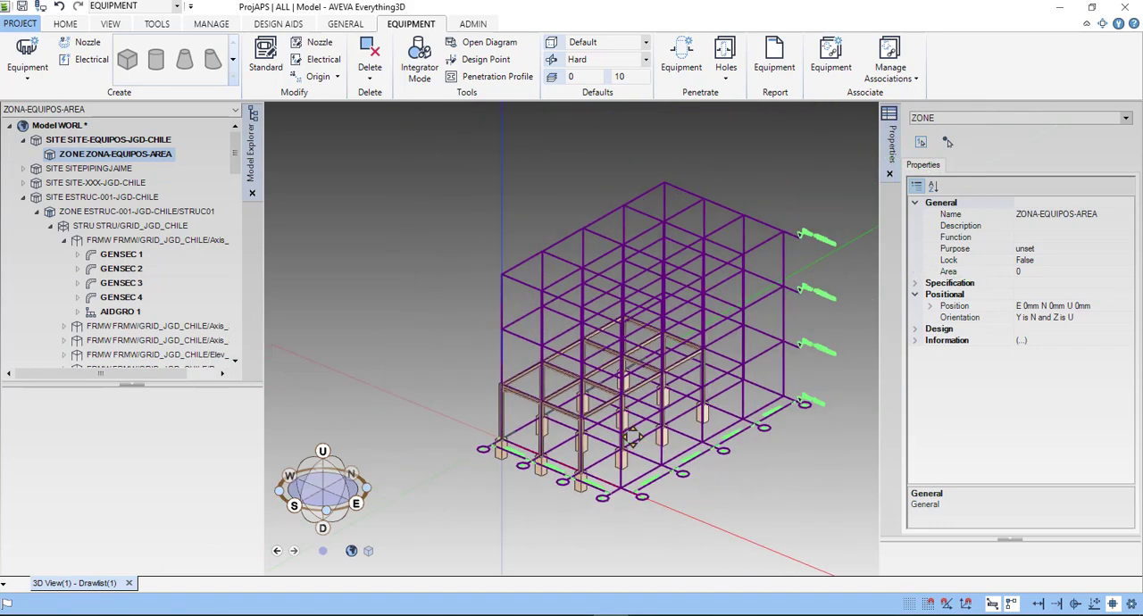
{"action": "middle_click_drag", "start_coordinate": [631, 438], "coordinate": [694, 490]}
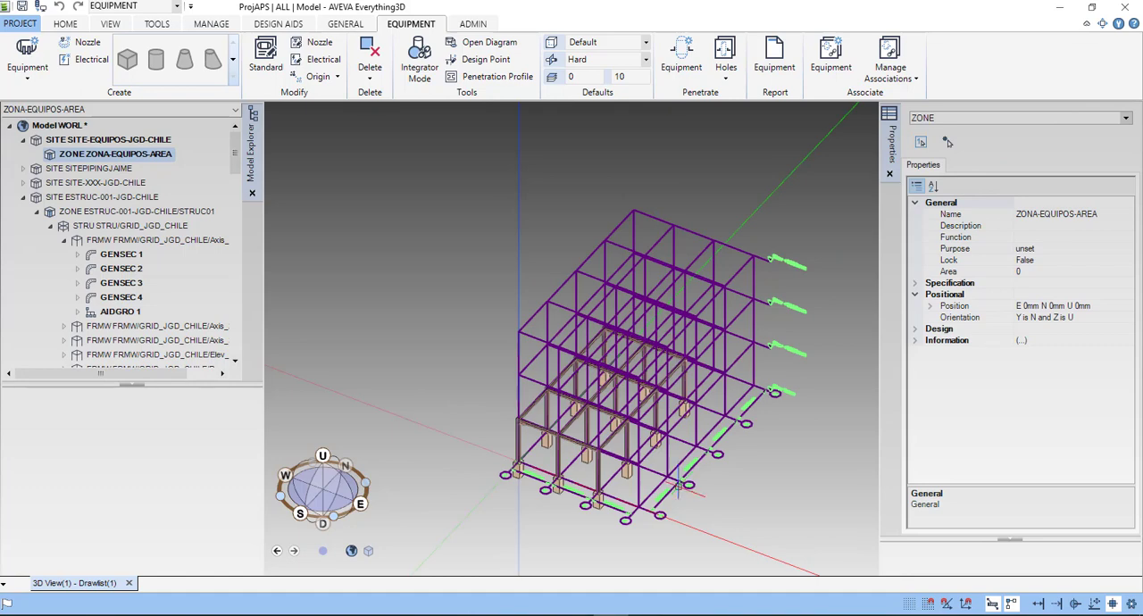
{"action": "scroll", "coordinate": [681, 482], "scroll_direction": "up", "scroll_amount": 2}
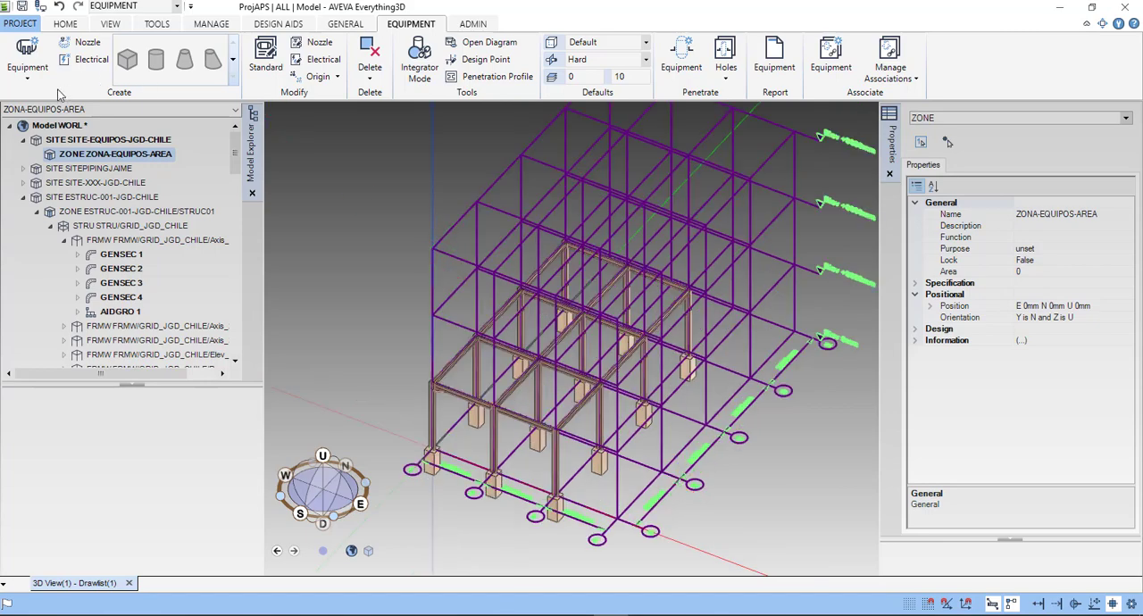
- Start creating an equipment item in the zone and apply the explicit position E 0mm, N 0mm, U 0mm at the axis 1 column base
{"action": "left_click", "coordinate": [38, 47]}
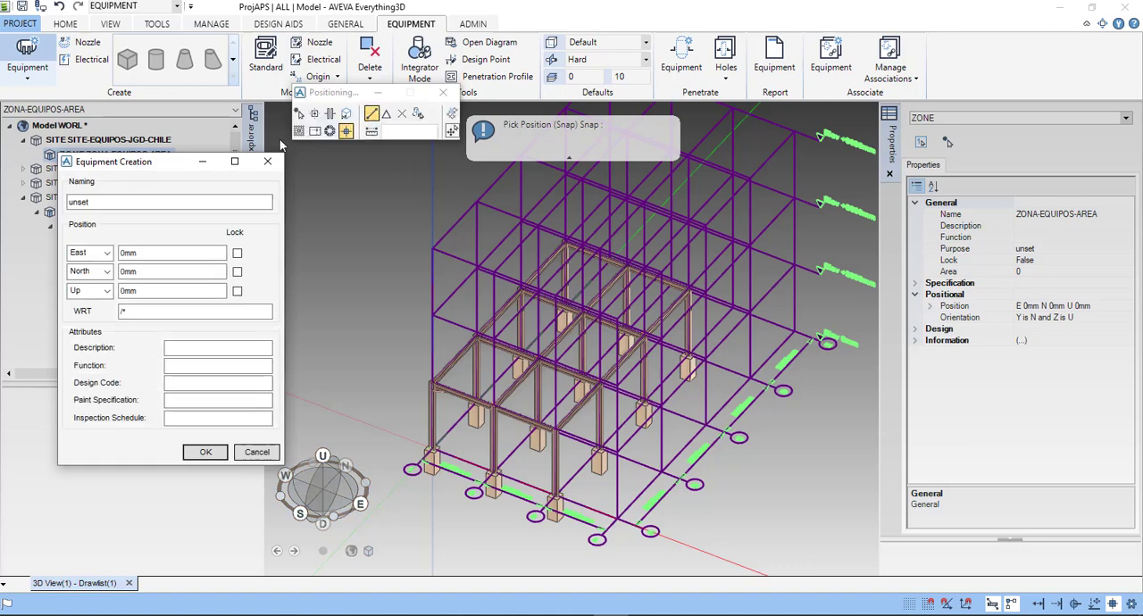
{"action": "left_click_drag", "start_coordinate": [338, 97], "coordinate": [349, 133]}
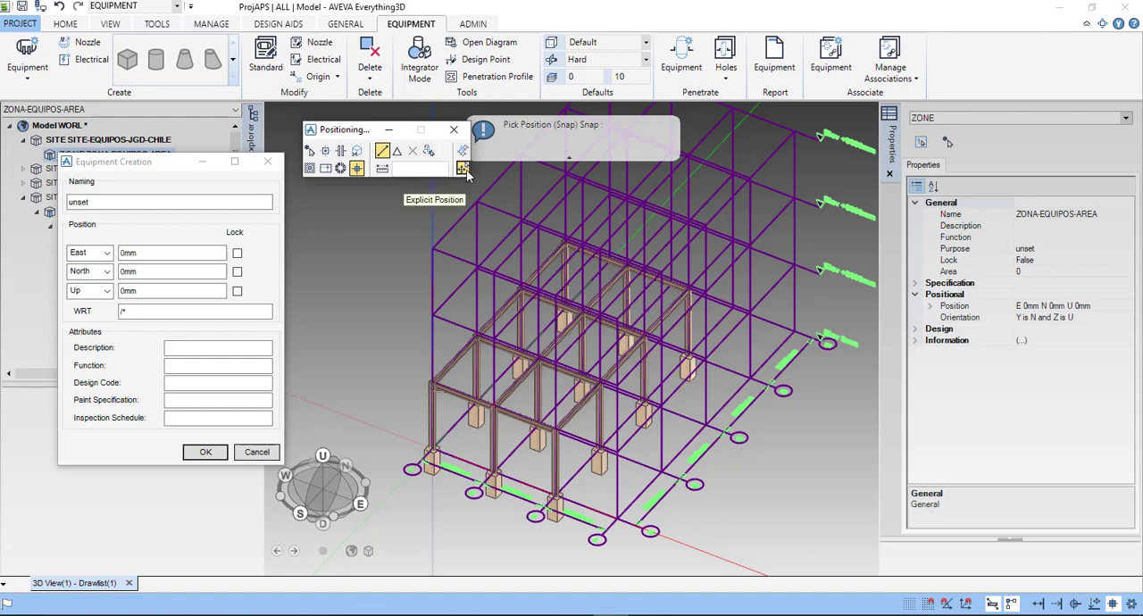
{"action": "left_click", "coordinate": [463, 169]}
{"action": "scroll", "coordinate": [442, 460], "scroll_direction": "up", "scroll_amount": 5}
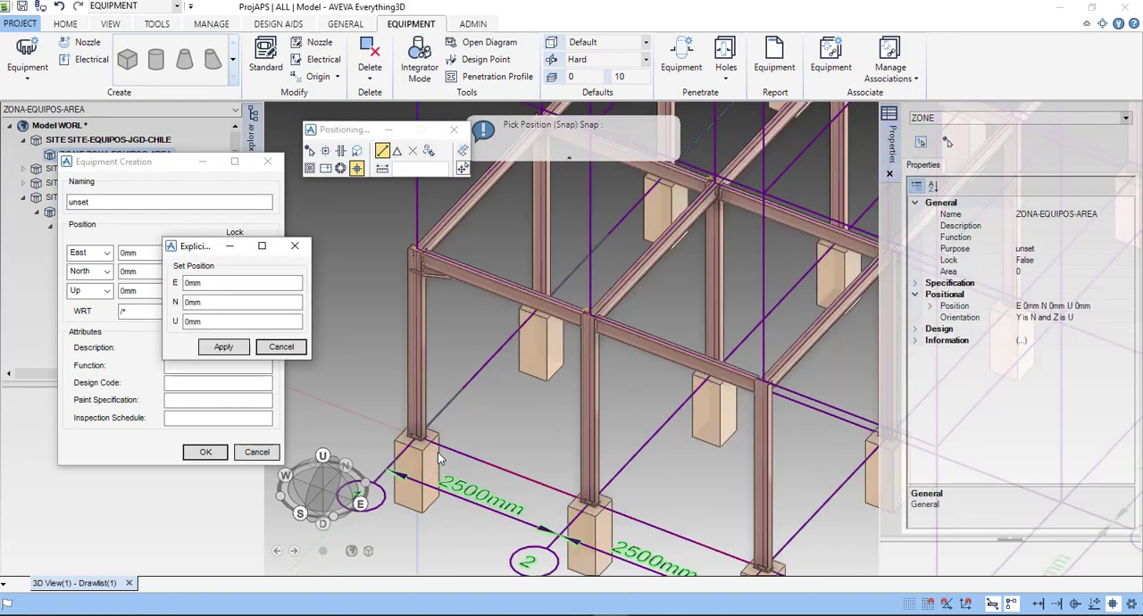
{"action": "scroll", "coordinate": [438, 459], "scroll_direction": "up", "scroll_amount": 2}
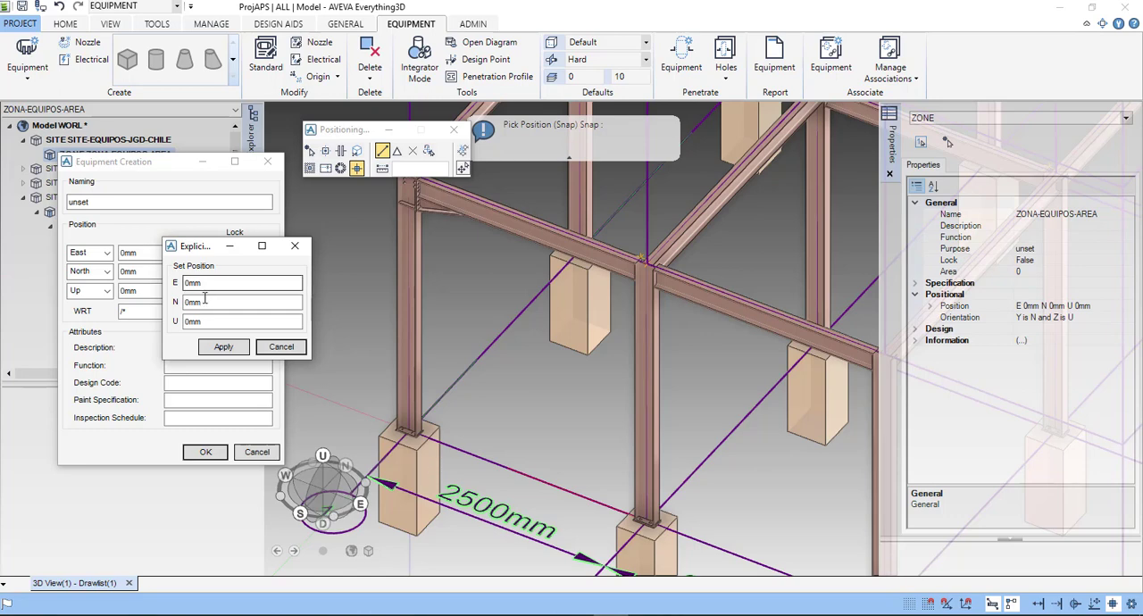
{"action": "left_click", "coordinate": [231, 348]}
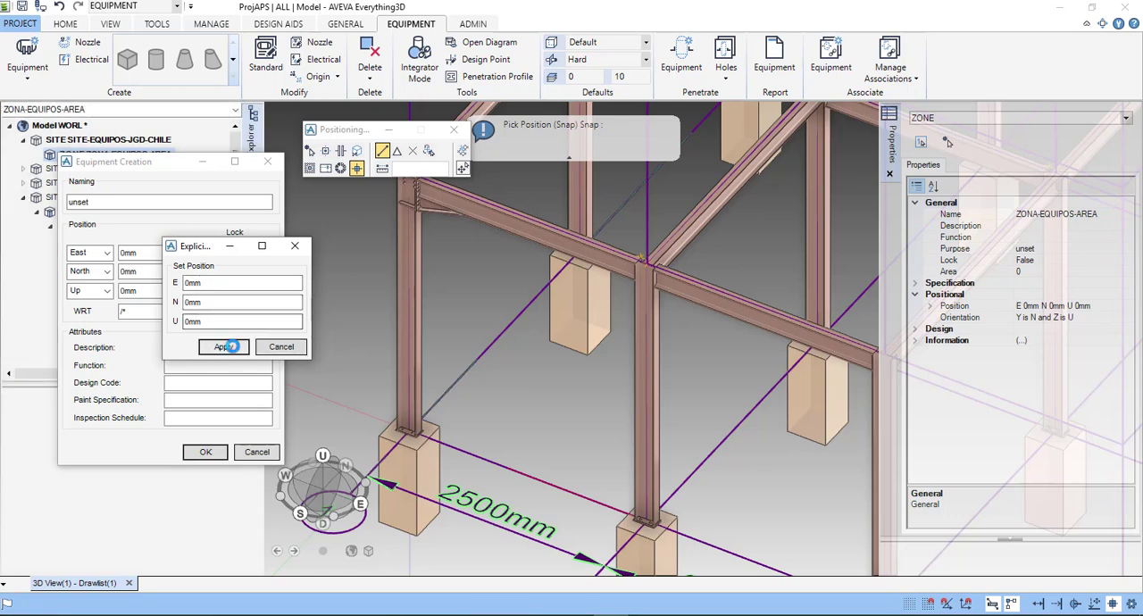
{"action": "scroll", "coordinate": [413, 434], "scroll_direction": "up", "scroll_amount": 3}
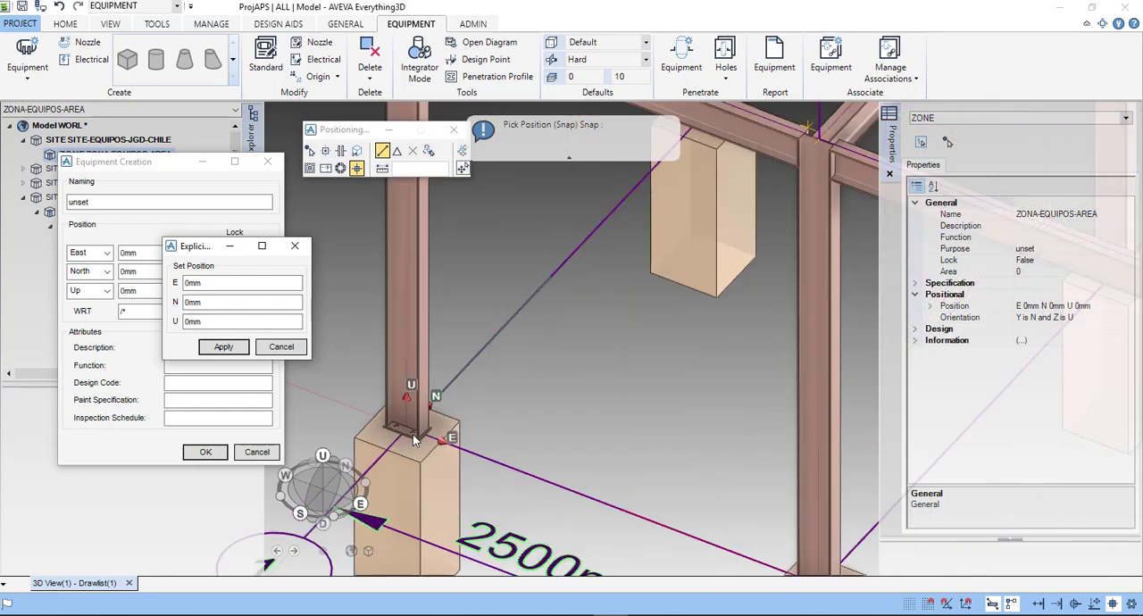
{"action": "scroll", "coordinate": [413, 434], "scroll_direction": "up", "scroll_amount": 2}
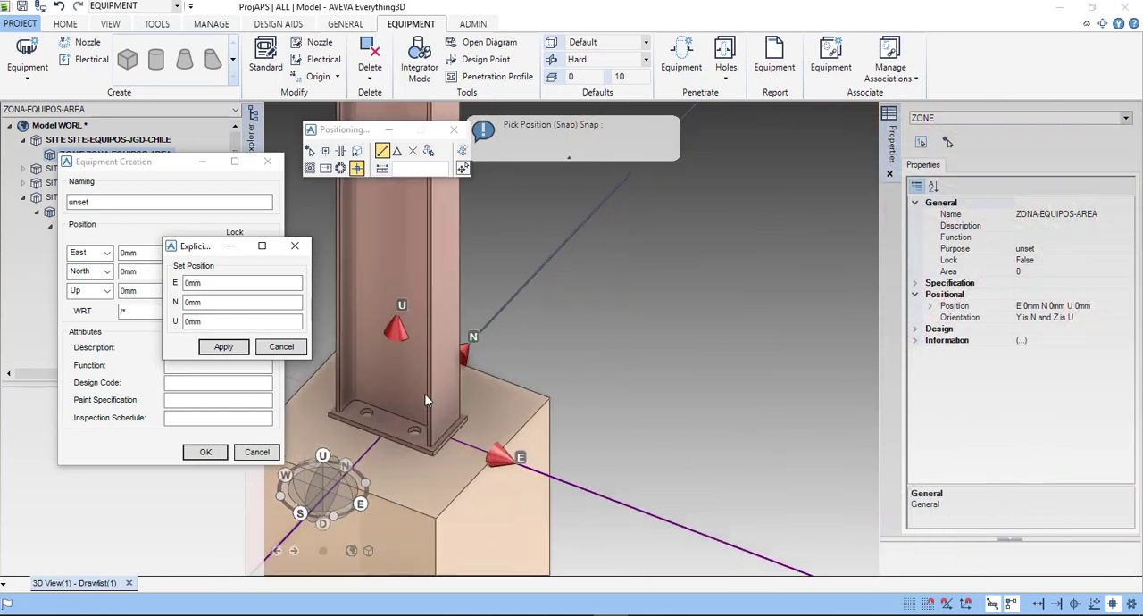
{"action": "scroll", "coordinate": [425, 396], "scroll_direction": "down", "scroll_amount": 5}
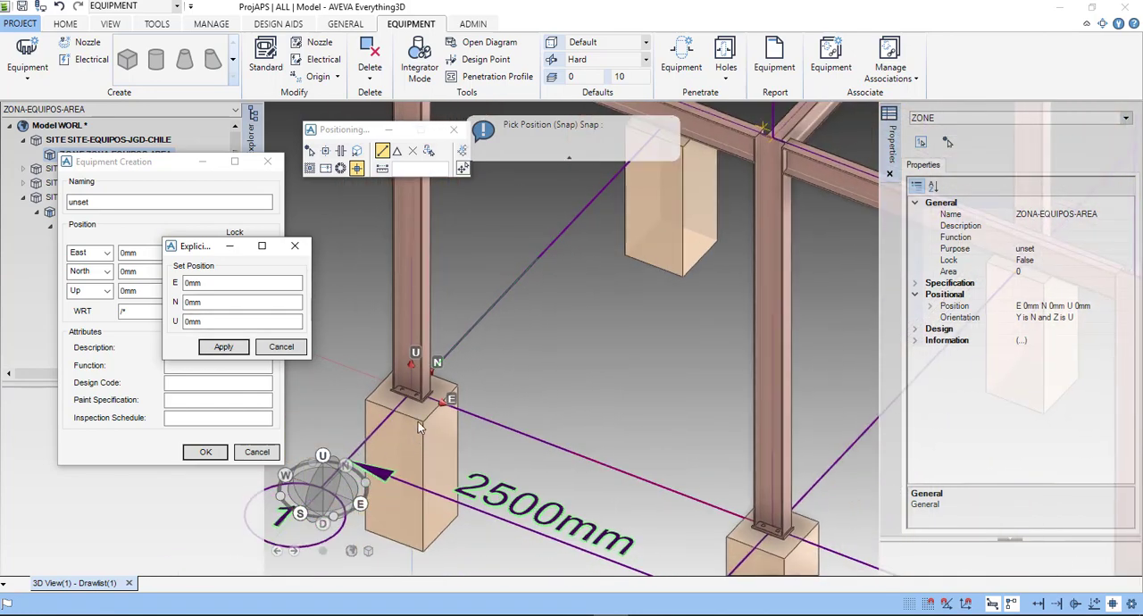
{"action": "scroll", "coordinate": [418, 422], "scroll_direction": "down", "scroll_amount": 2}
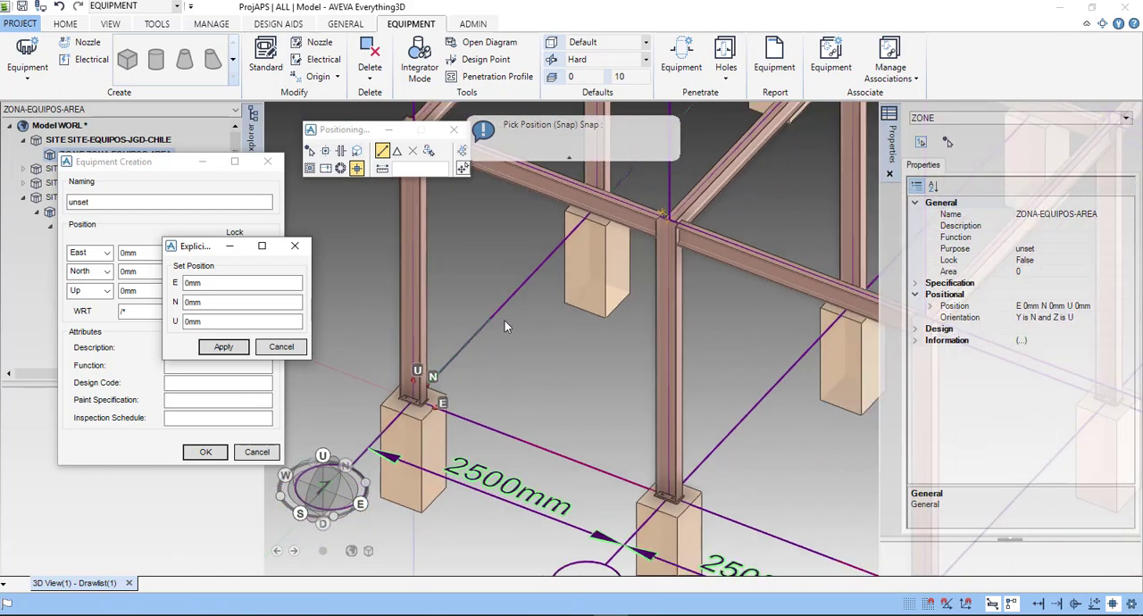
{"action": "left_click", "coordinate": [281, 346]}
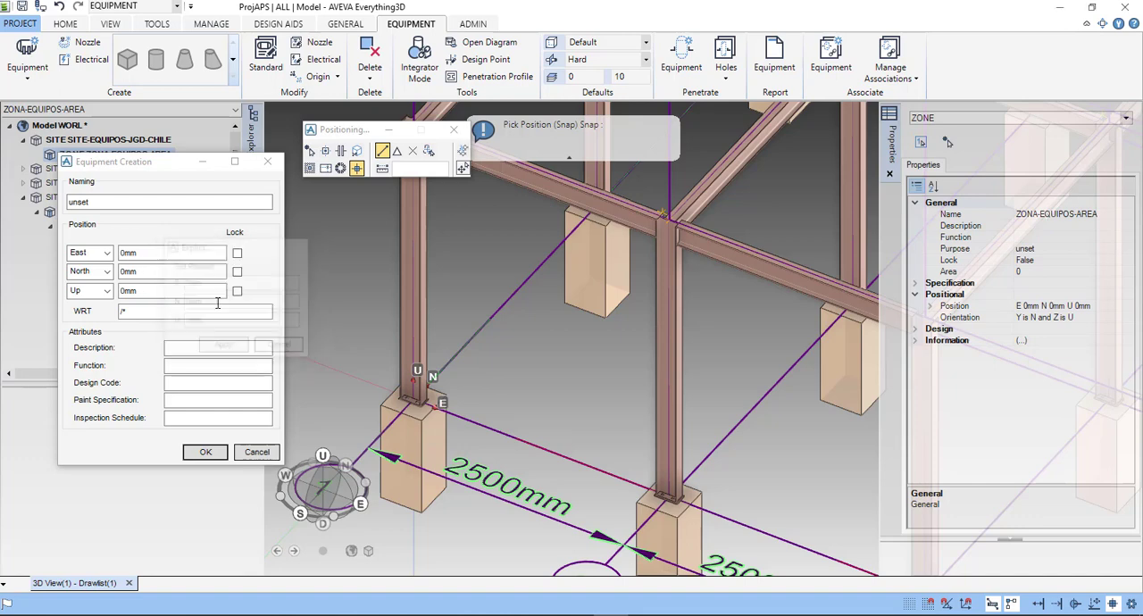
- Name the new equipment item V-10001
{"action": "type", "text": "V"}
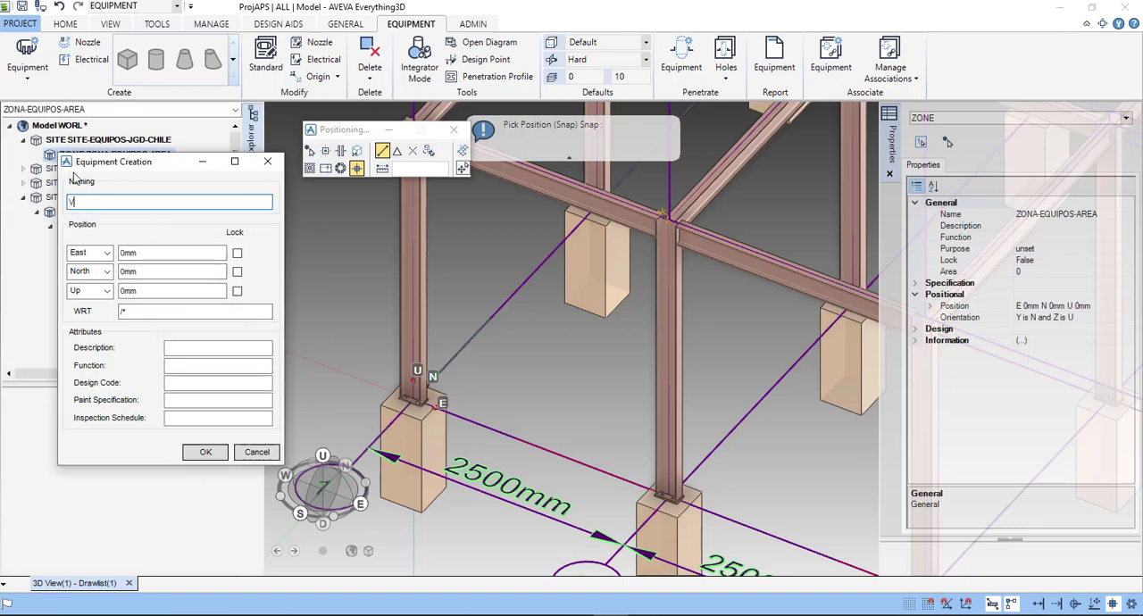
{"action": "type", "text": "-100001"}
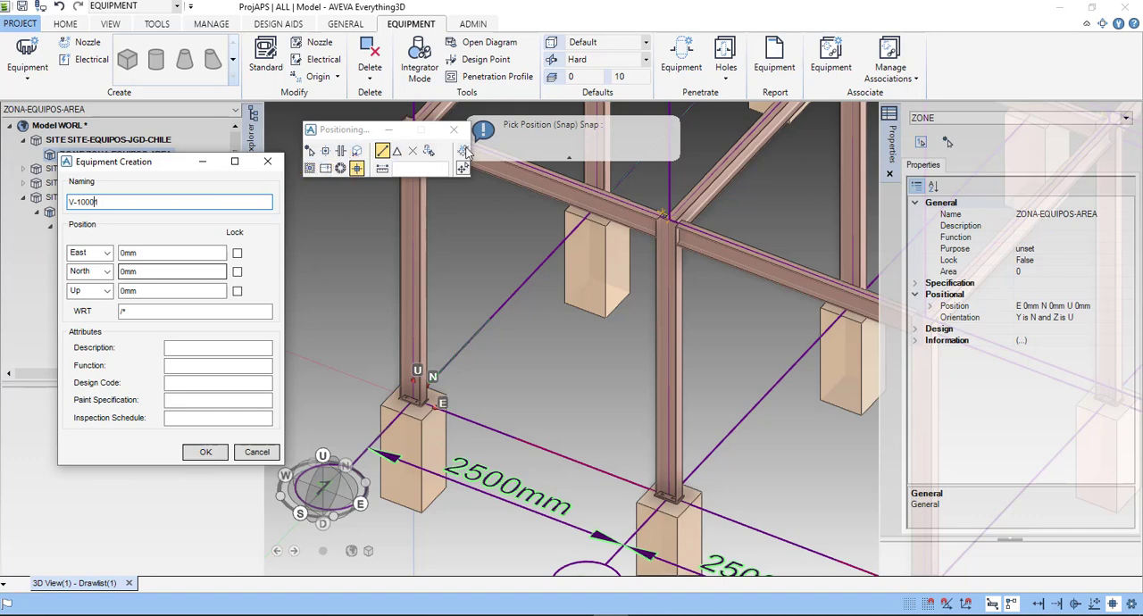
- Enable all graphics object snaps, from Endpoint, Midpoint, Centre and Quadrant through Nearest, Intersection and Extension to the perpendicular, Tangent and Parallel snaps
{"action": "left_click", "coordinate": [1131, 605]}
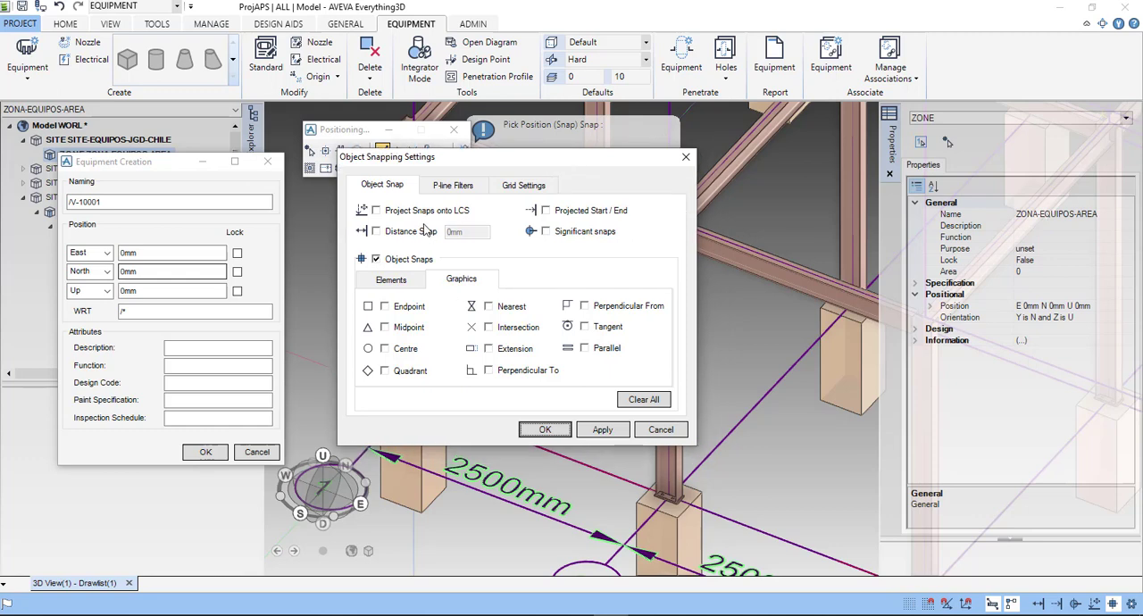
{"action": "left_click", "coordinate": [385, 306]}
{"action": "left_click", "coordinate": [488, 307]}
{"action": "left_click", "coordinate": [584, 305]}
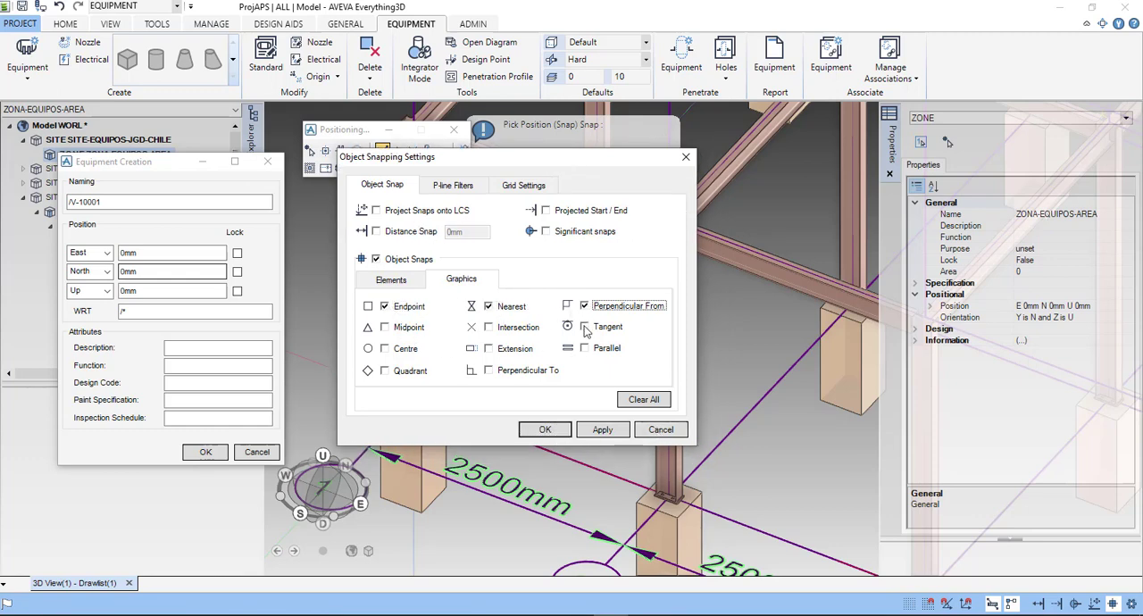
{"action": "left_click", "coordinate": [584, 327]}
{"action": "left_click", "coordinate": [584, 349]}
{"action": "left_click", "coordinate": [488, 327]}
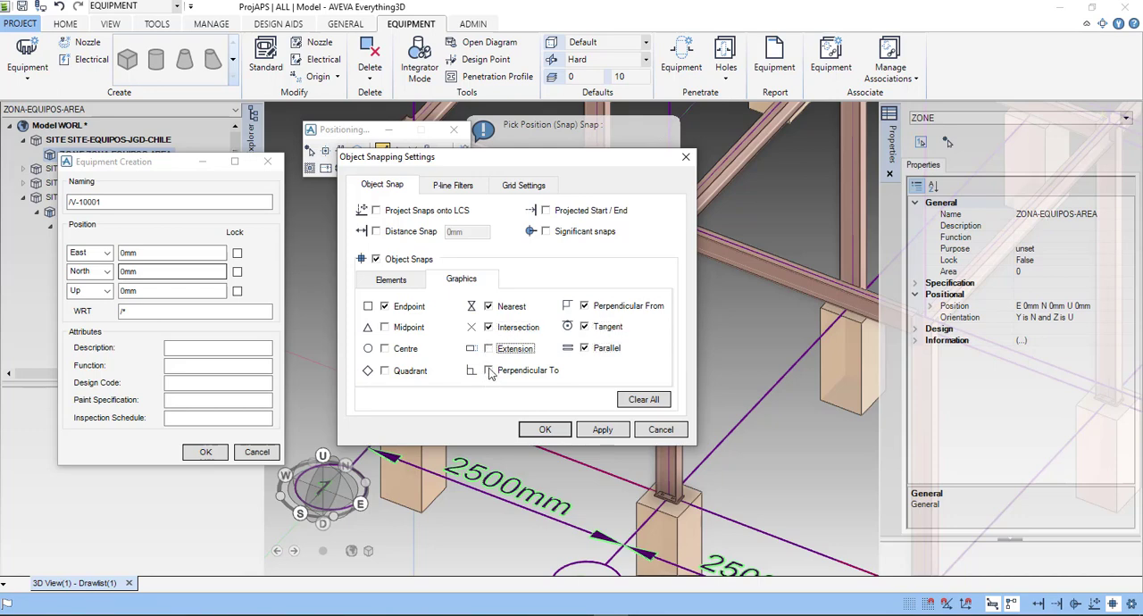
{"action": "left_click", "coordinate": [489, 371]}
{"action": "left_click", "coordinate": [489, 348]}
{"action": "left_click", "coordinate": [385, 349]}
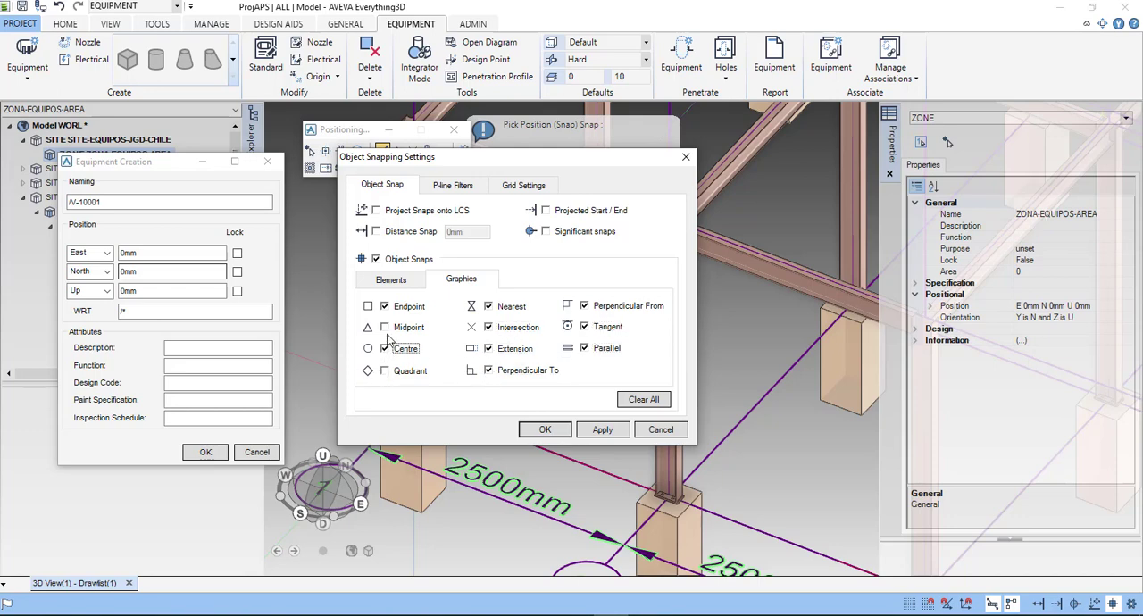
{"action": "left_click", "coordinate": [385, 327]}
{"action": "left_click", "coordinate": [385, 371]}
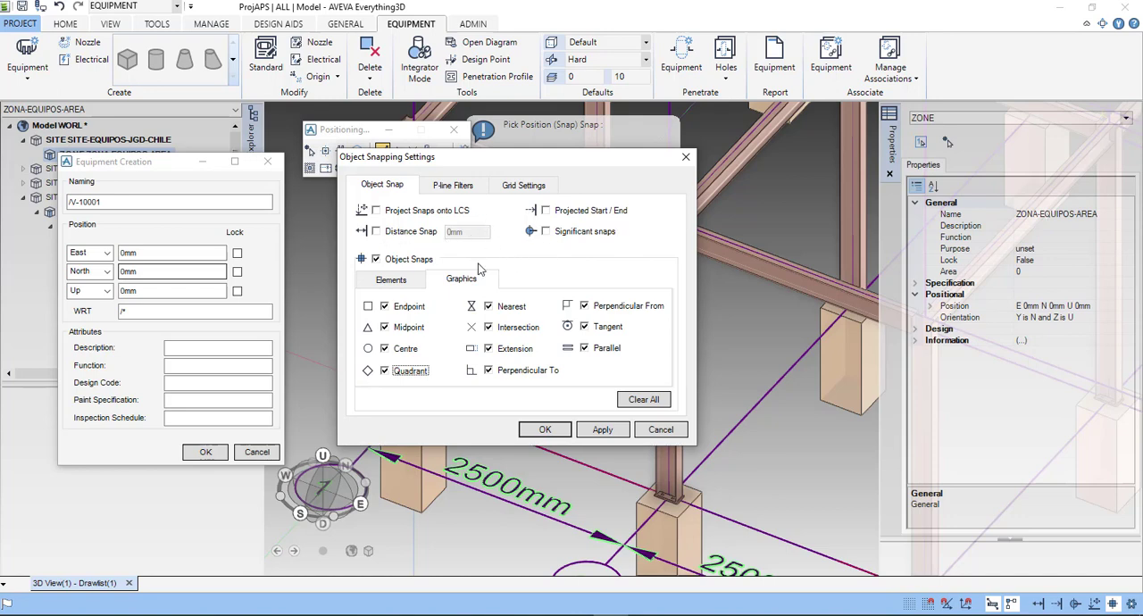
- Enable the element snaps P-Line Intersection, P-Line End Point, P-Line Mid Point, Laser Data and Item Mid Point
{"action": "left_click", "coordinate": [391, 280]}
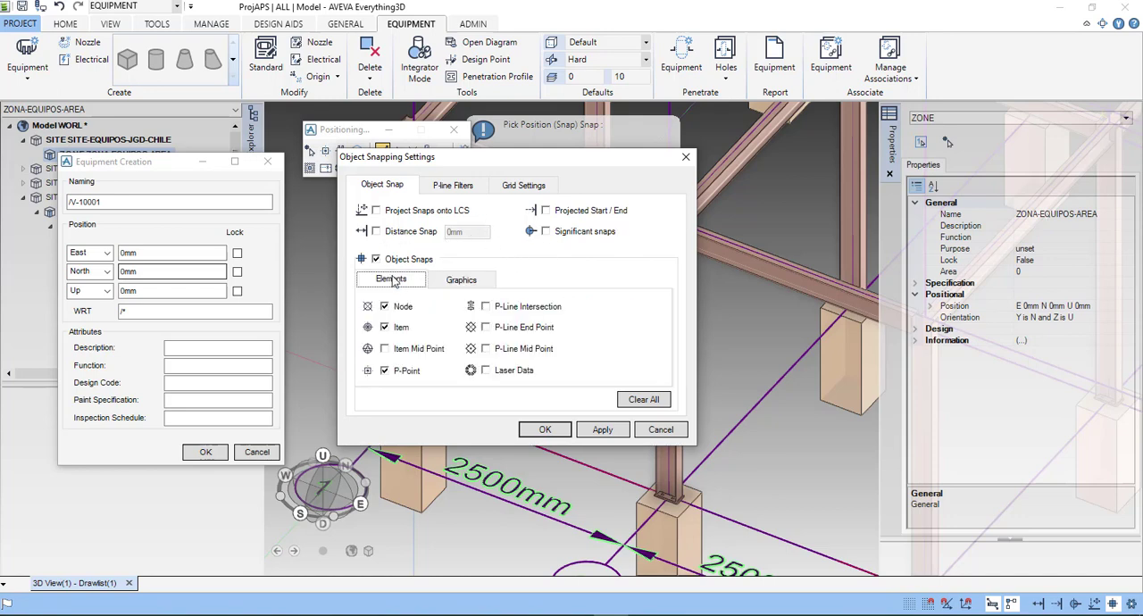
{"action": "left_click", "coordinate": [485, 306]}
{"action": "left_click", "coordinate": [485, 327]}
{"action": "left_click", "coordinate": [485, 348]}
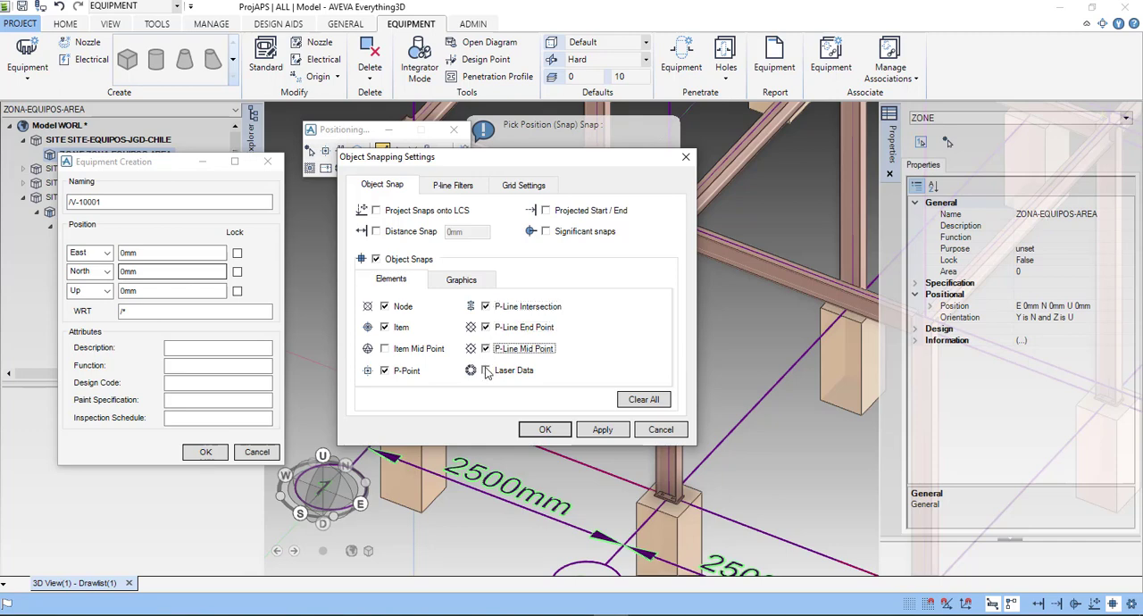
{"action": "left_click", "coordinate": [485, 370]}
{"action": "left_click", "coordinate": [384, 349]}
{"action": "left_click", "coordinate": [454, 186]}
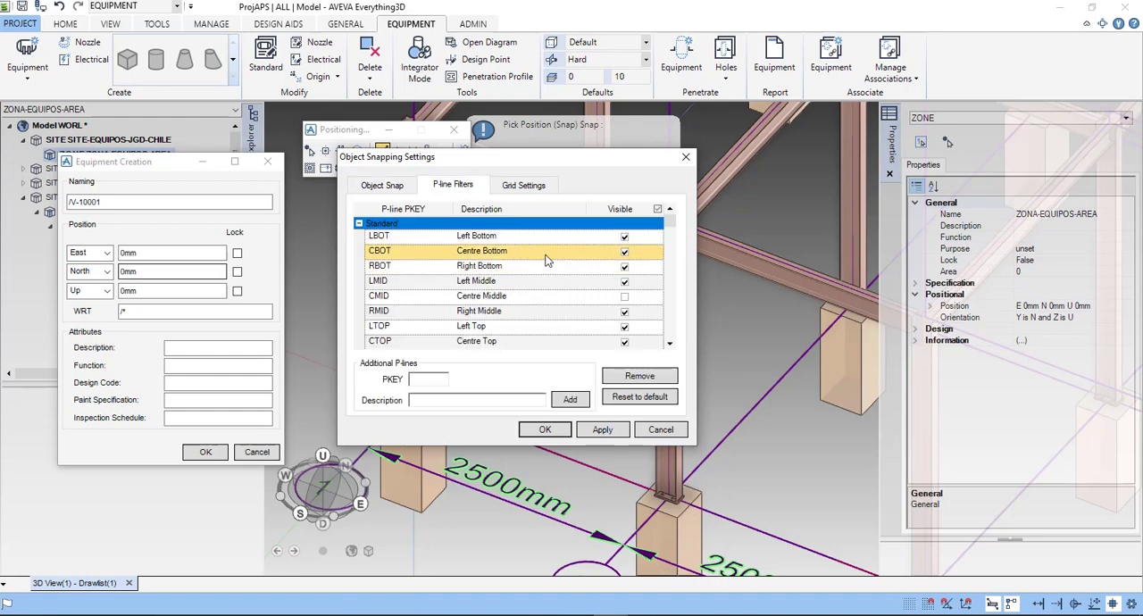
{"action": "scroll", "coordinate": [604, 322], "scroll_direction": "down", "scroll_amount": 10}
{"action": "scroll", "coordinate": [605, 320], "scroll_direction": "up", "scroll_amount": 15}
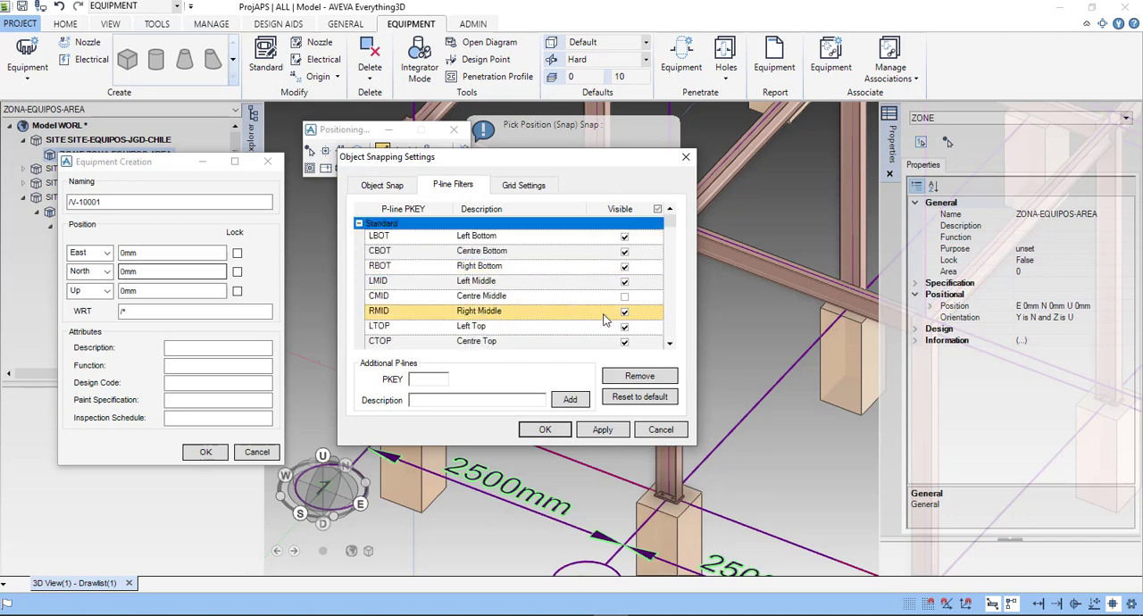
- Turn on the drawing grid in the snapping settings and apply it to the 3D view
{"action": "left_click", "coordinate": [518, 188]}
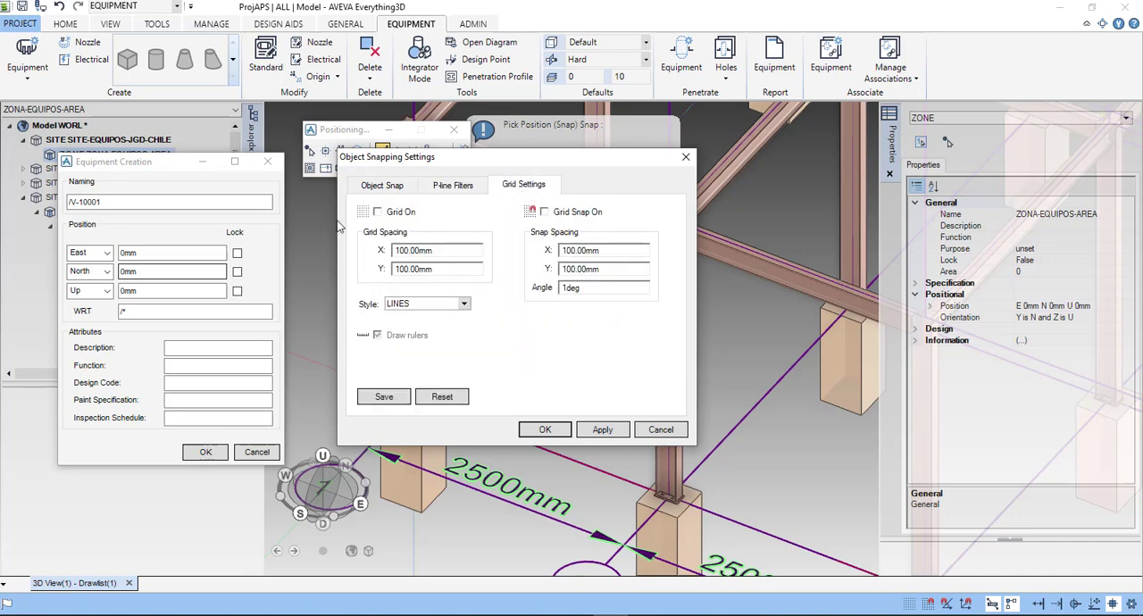
{"action": "left_click", "coordinate": [377, 212]}
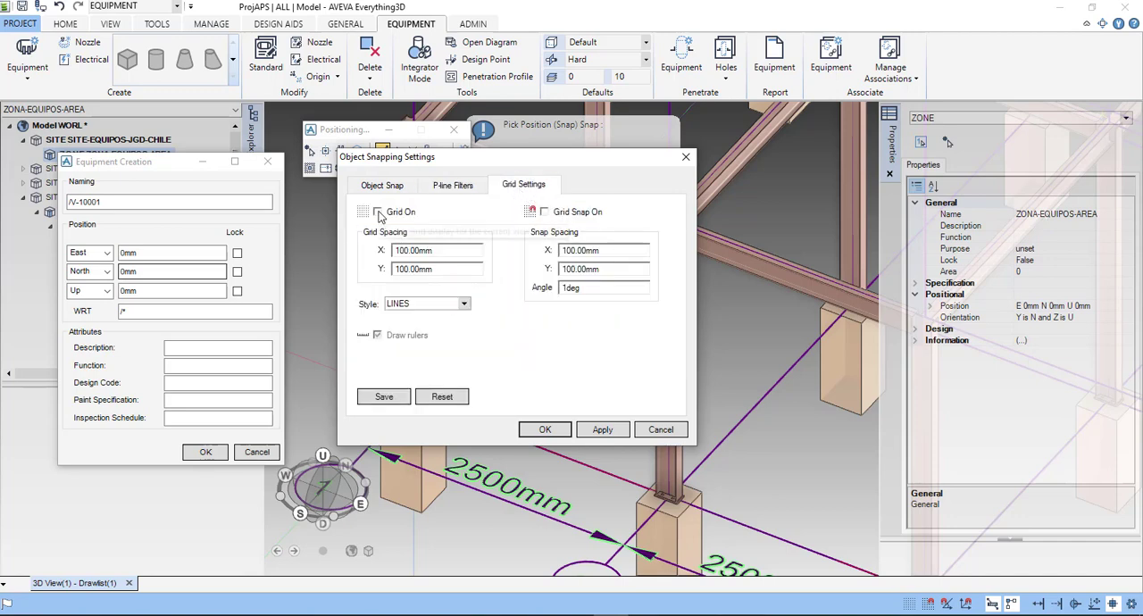
{"action": "left_click_drag", "start_coordinate": [448, 161], "coordinate": [420, 165]}
{"action": "left_click_drag", "start_coordinate": [350, 161], "coordinate": [140, 67]}
{"action": "left_click", "coordinate": [364, 339]}
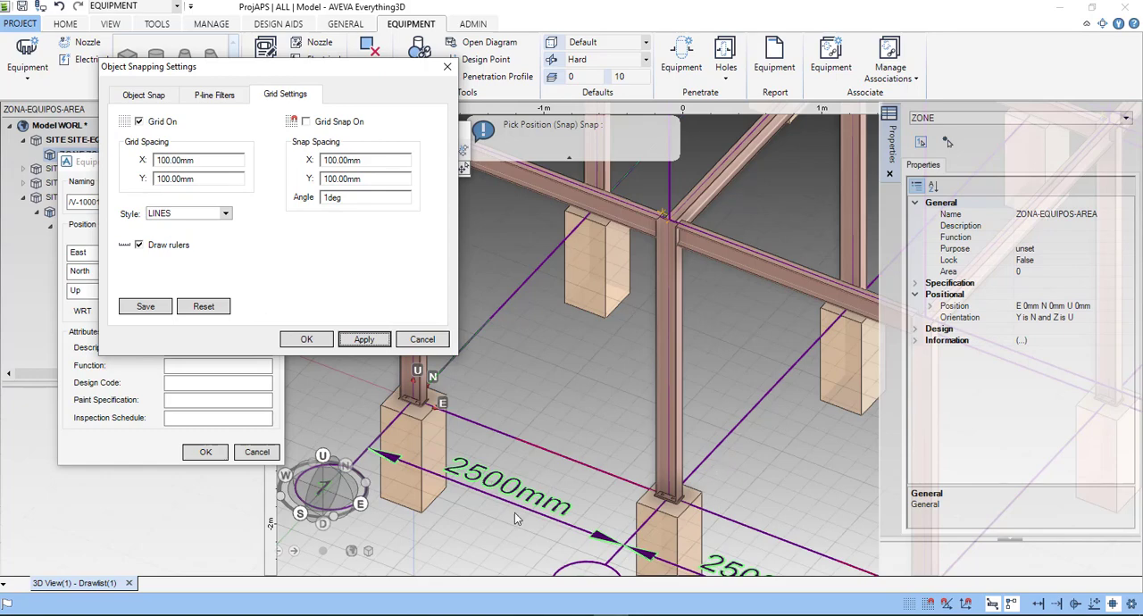
- Turn off the drawing grid, apply the change to the 3D view and close the snapping settings with the LINES style kept
{"action": "left_click", "coordinate": [139, 121]}
{"action": "left_click", "coordinate": [365, 340]}
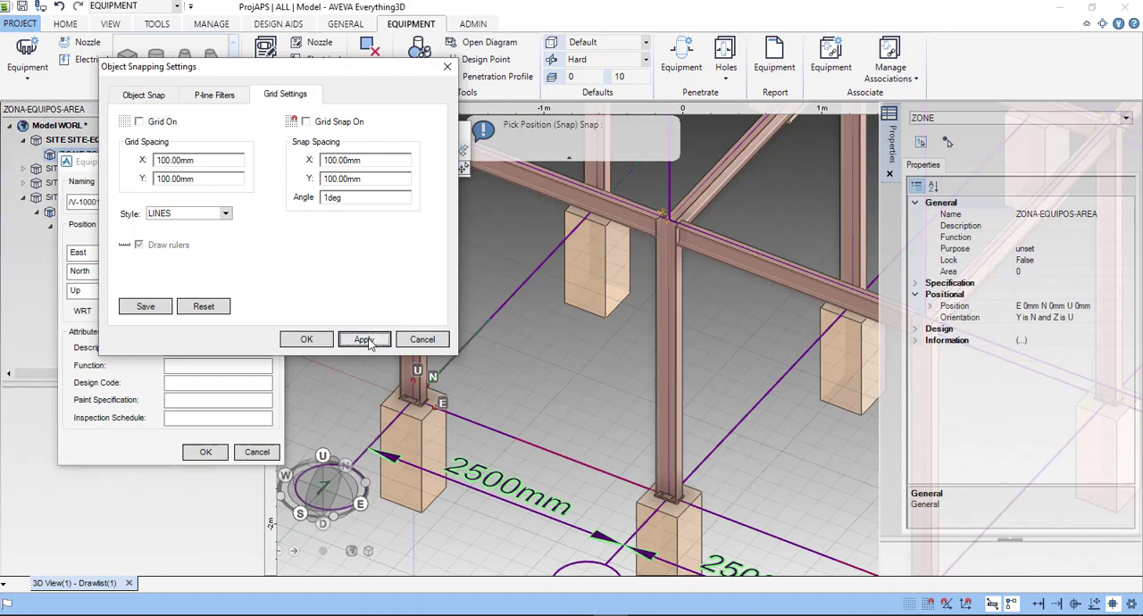
{"action": "left_click", "coordinate": [226, 214]}
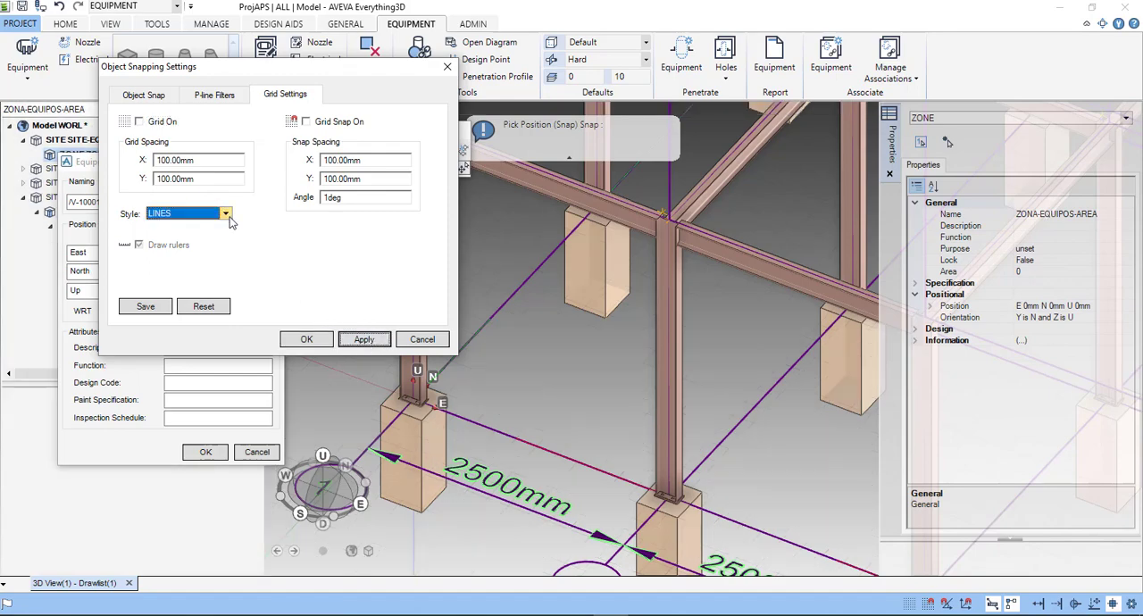
{"action": "left_click", "coordinate": [337, 240]}
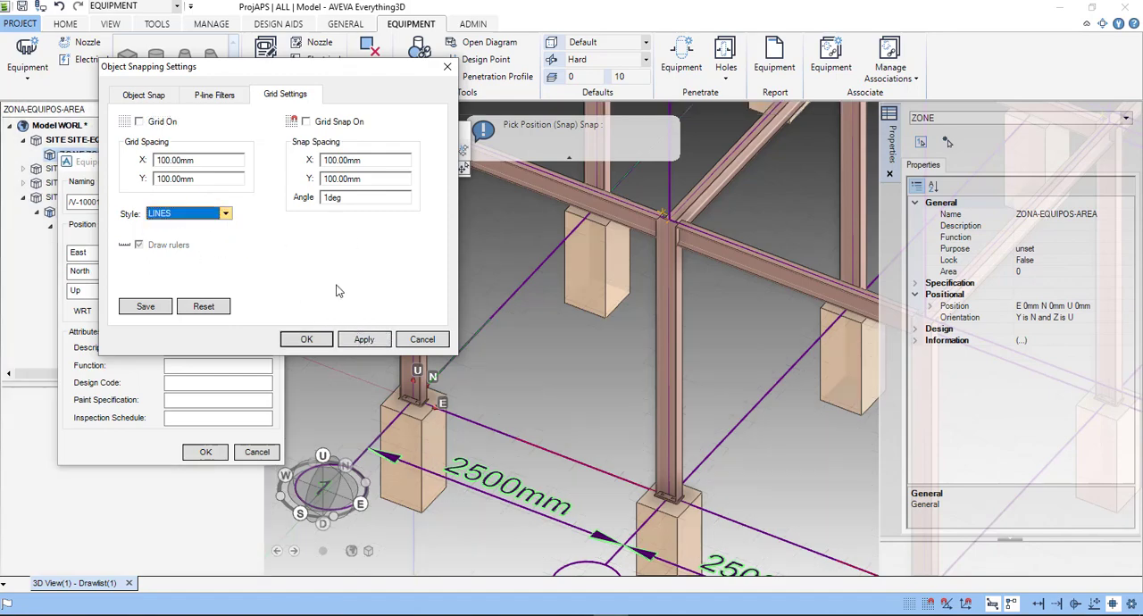
{"action": "left_click", "coordinate": [306, 340]}
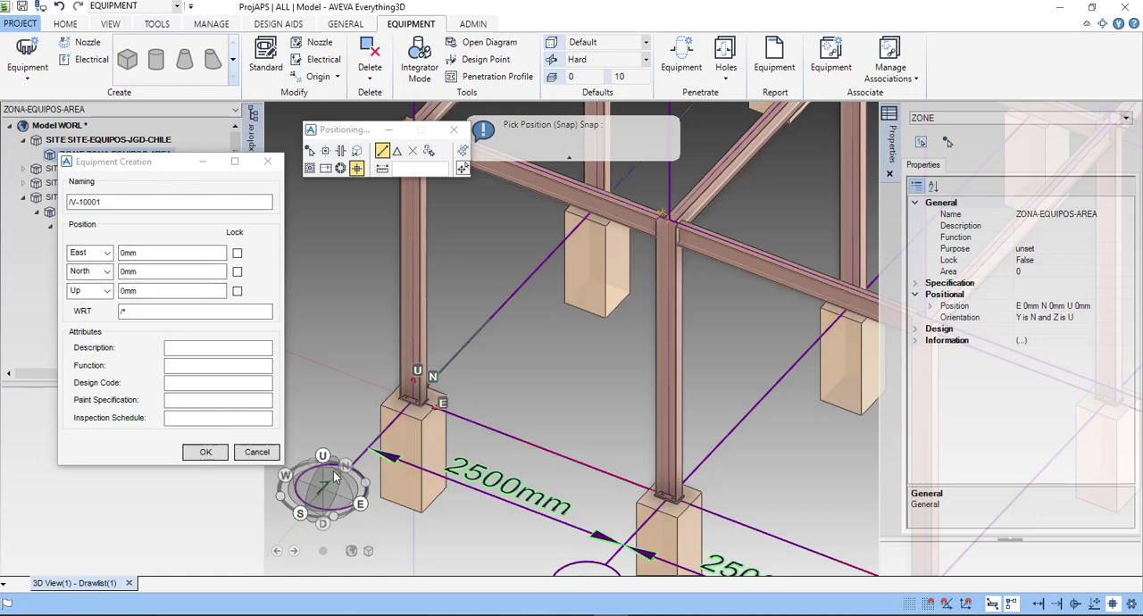
- Create the equipment item V-10001 at East 0 mm, North 0 mm and Up 0 mm
{"action": "left_click_drag", "start_coordinate": [147, 163], "coordinate": [142, 132]}
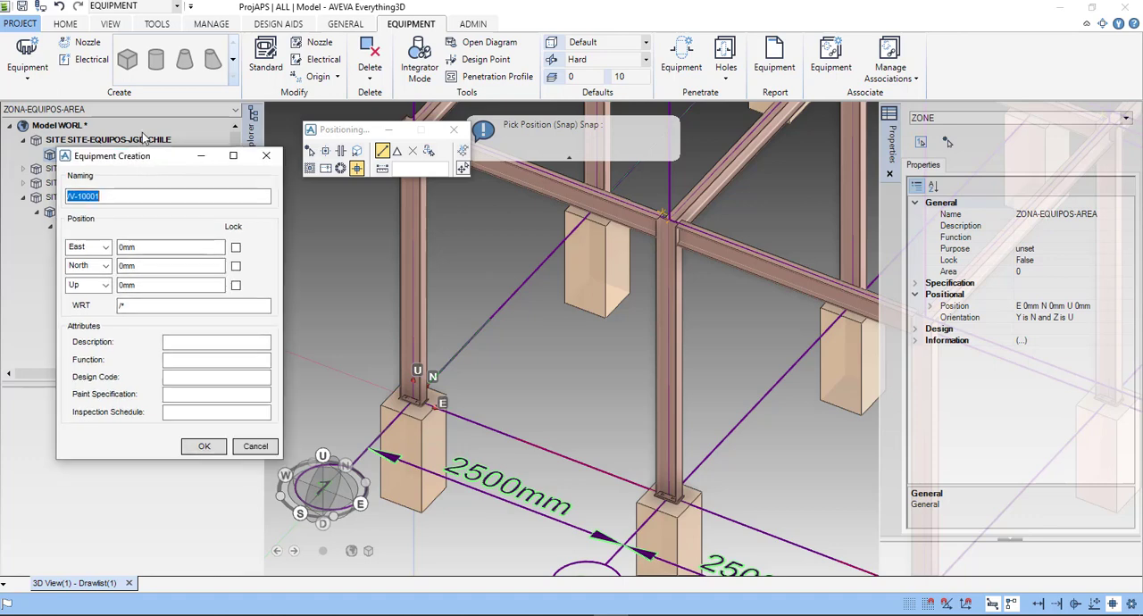
{"action": "left_click", "coordinate": [207, 425]}
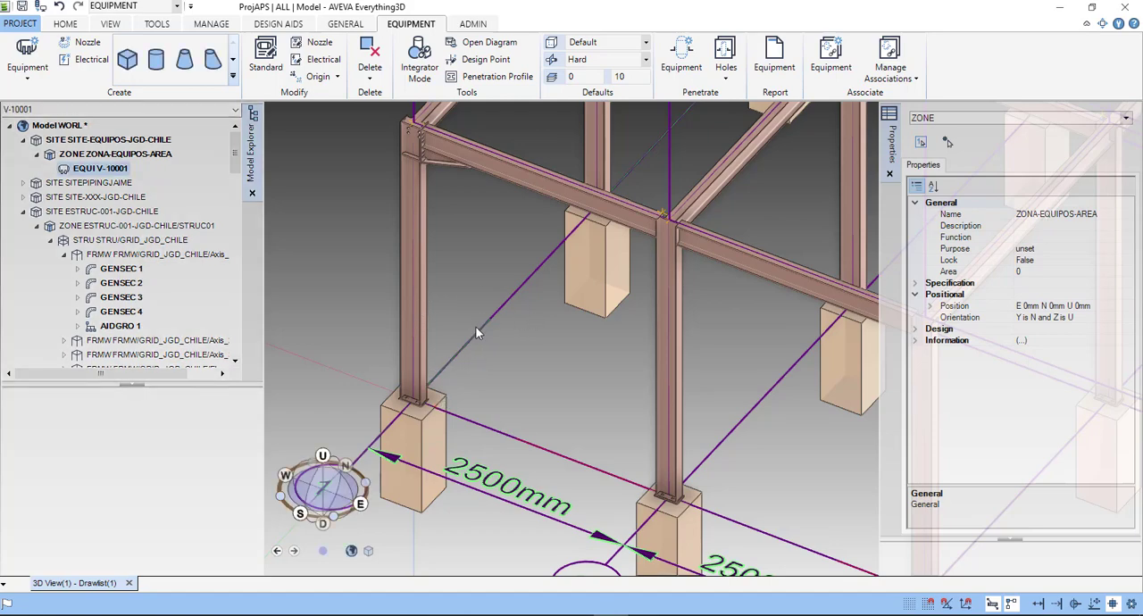
{"action": "scroll", "coordinate": [476, 333], "scroll_direction": "down", "scroll_amount": 2}
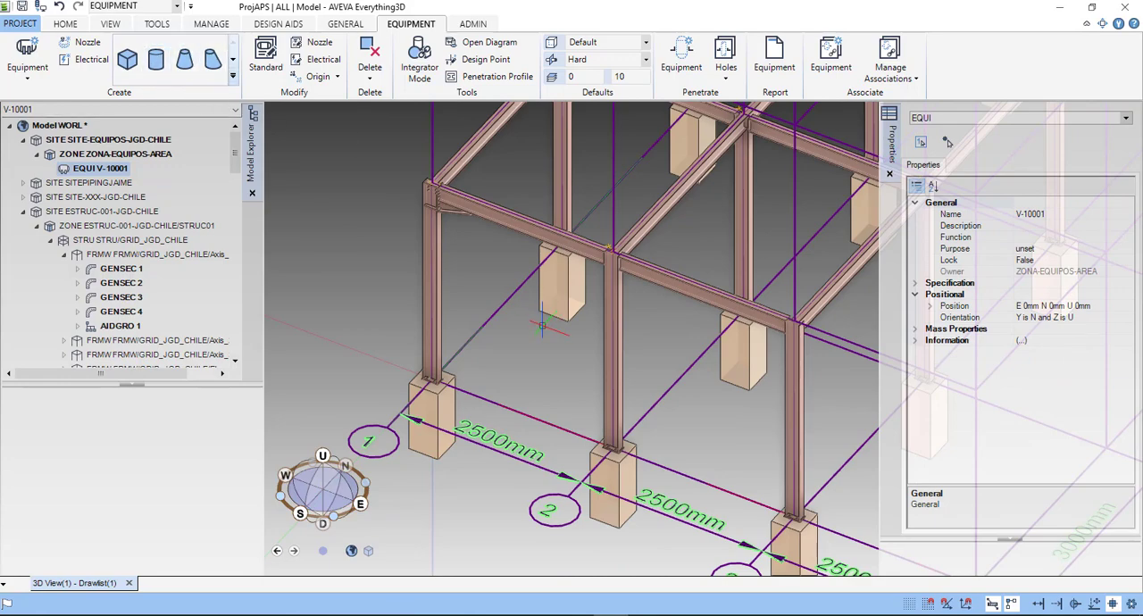
{"action": "scroll", "coordinate": [547, 328], "scroll_direction": "down", "scroll_amount": 3}
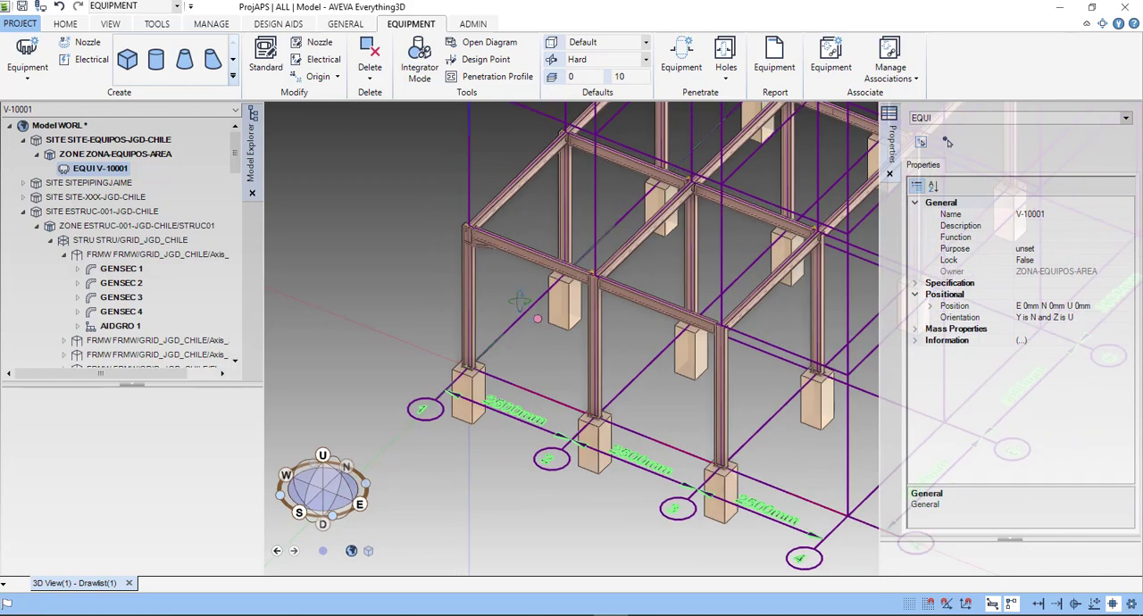
{"action": "left_click", "coordinate": [234, 61]}
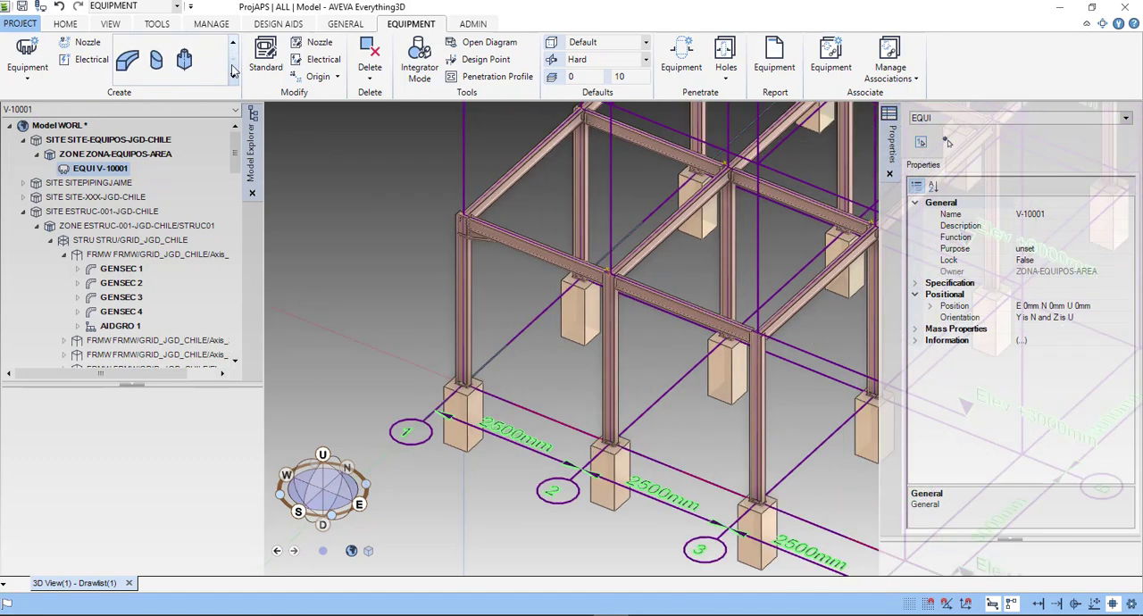
{"action": "left_click", "coordinate": [233, 46]}
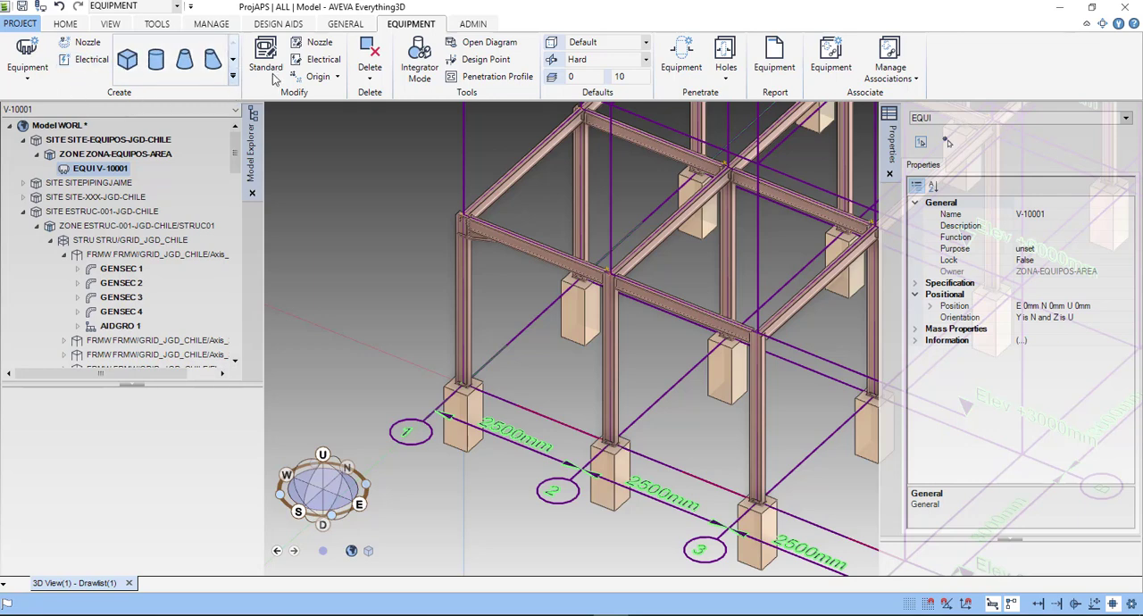
{"action": "left_click", "coordinate": [419, 63]}
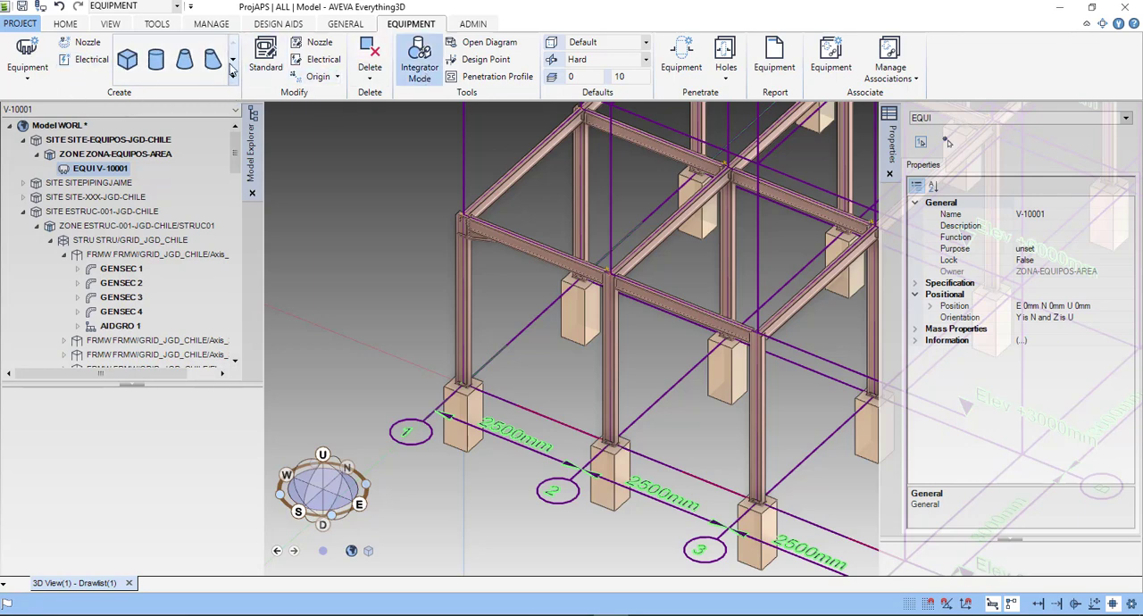
{"action": "left_click", "coordinate": [156, 63]}
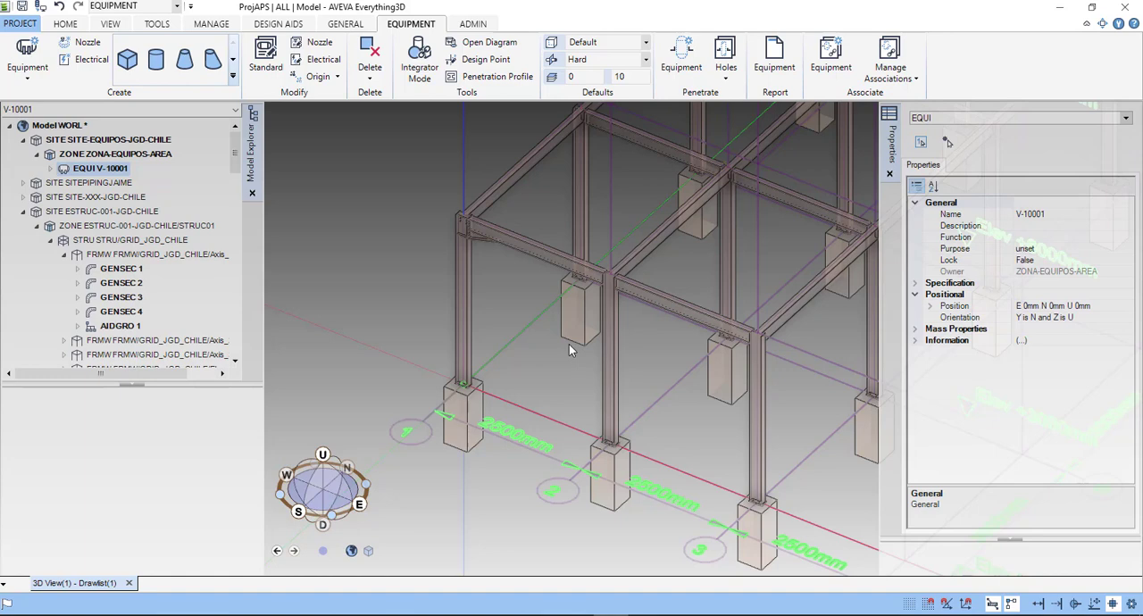
{"action": "left_click", "coordinate": [522, 358]}
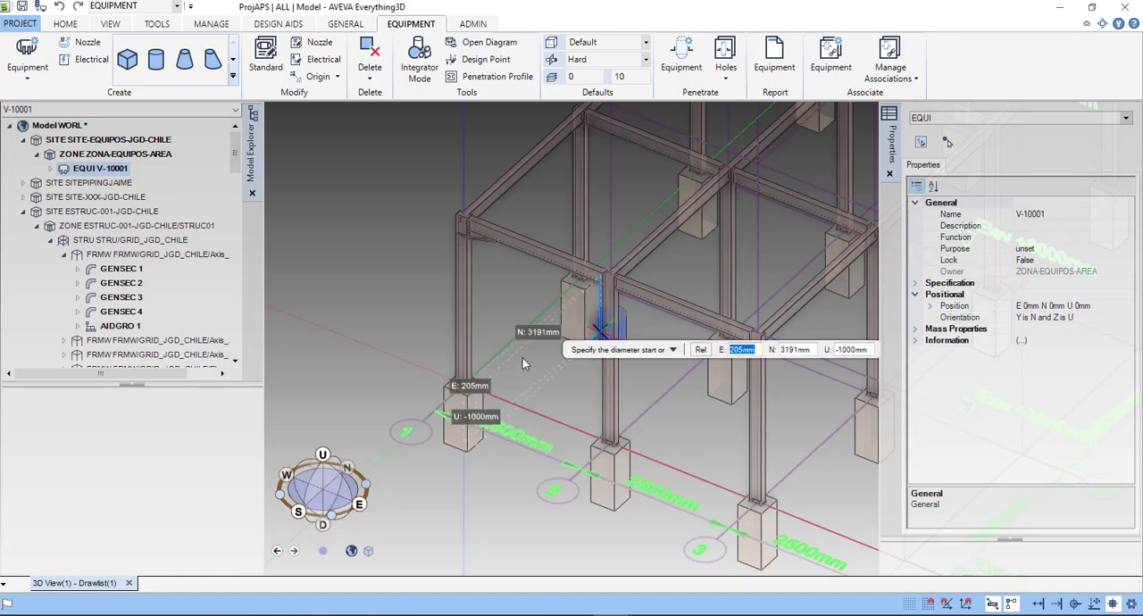
{"action": "scroll", "coordinate": [523, 358], "scroll_direction": "up", "scroll_amount": 4}
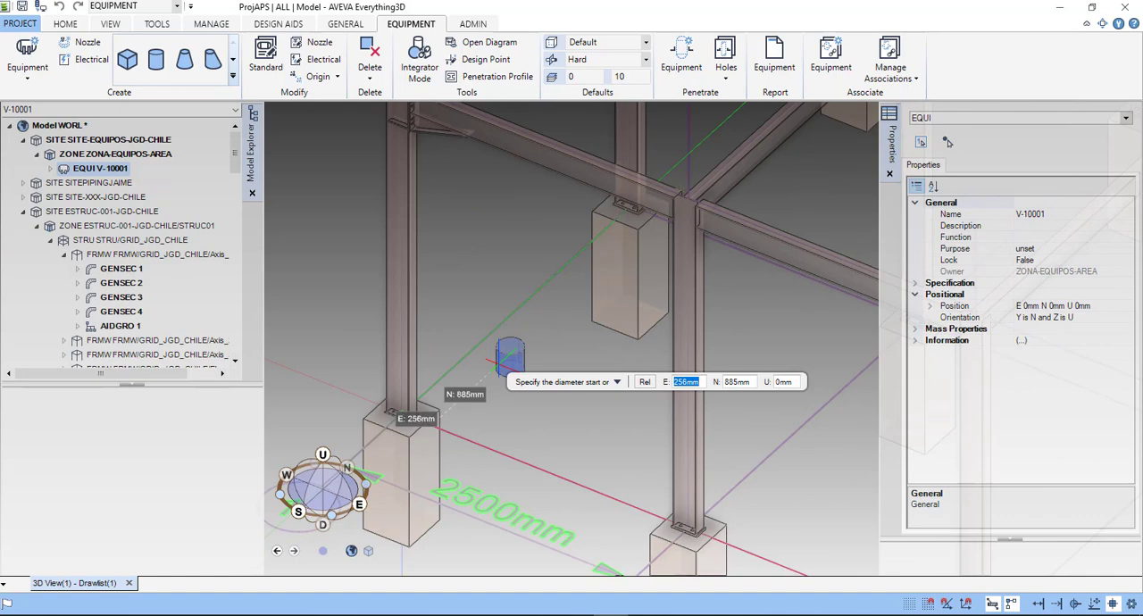
{"action": "left_click", "coordinate": [508, 362]}
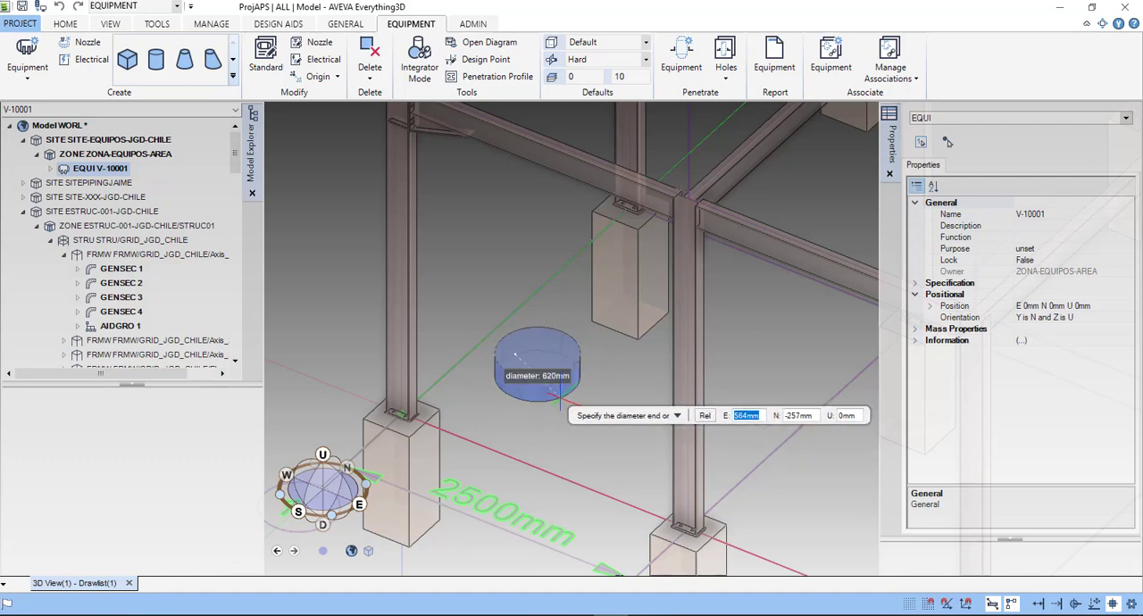
{"action": "key", "text": "Escape"}
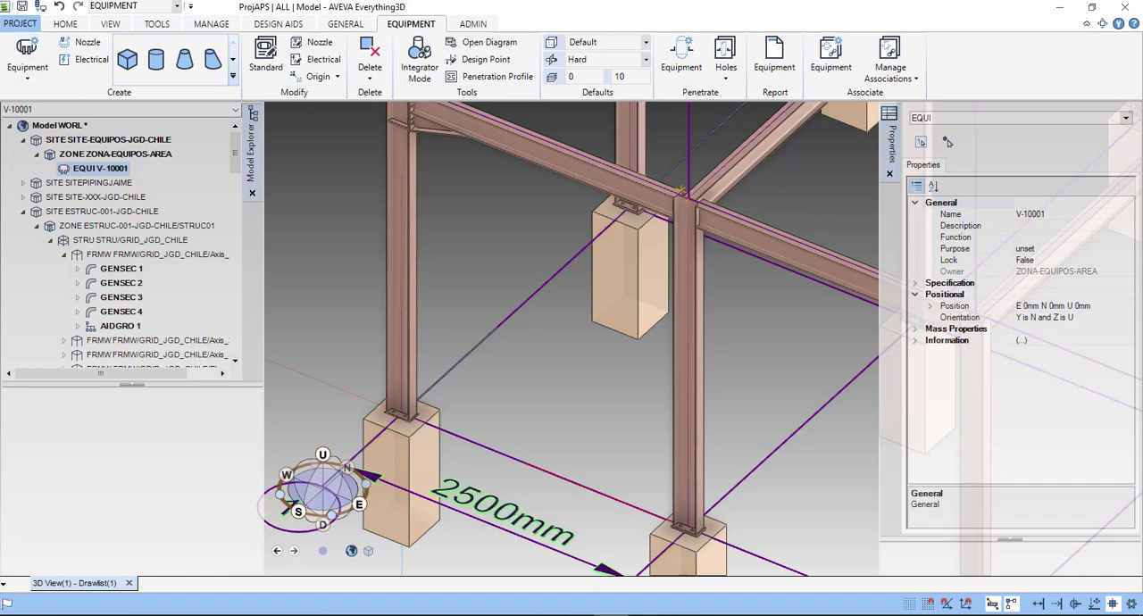
- Start a cylinder primitive in V-10001 and place its diameter start point at Up 0 mm between grid lines 1 and 2
{"action": "left_click", "coordinate": [156, 61]}
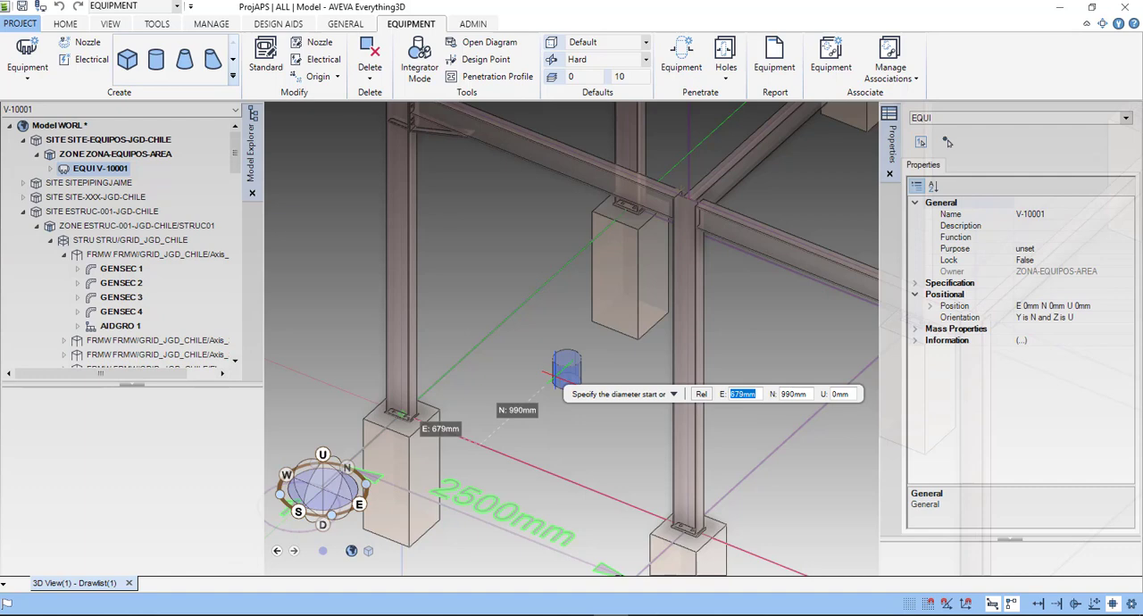
{"action": "key", "text": "Tab"}
{"action": "key", "text": "Tab"}
{"action": "key", "text": "Tab"}
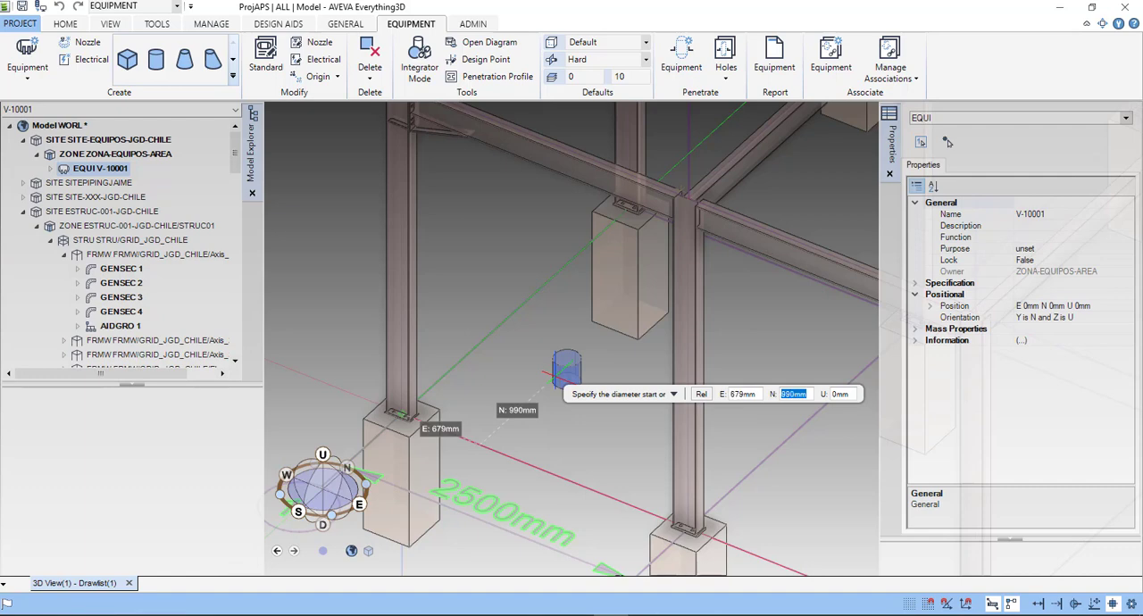
{"action": "key", "text": "Tab"}
{"action": "key", "text": "Tab"}
{"action": "key", "text": "Tab"}
{"action": "key", "text": "Tab"}
{"action": "key", "text": "Tab"}
{"action": "key", "text": "Tab"}
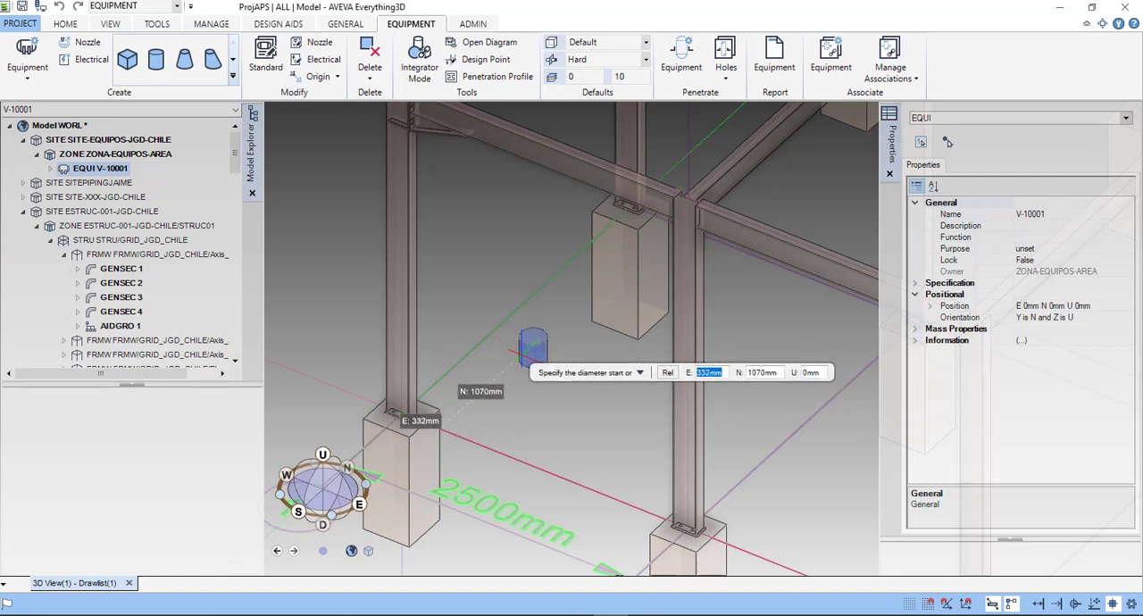
{"action": "left_click", "coordinate": [529, 363]}
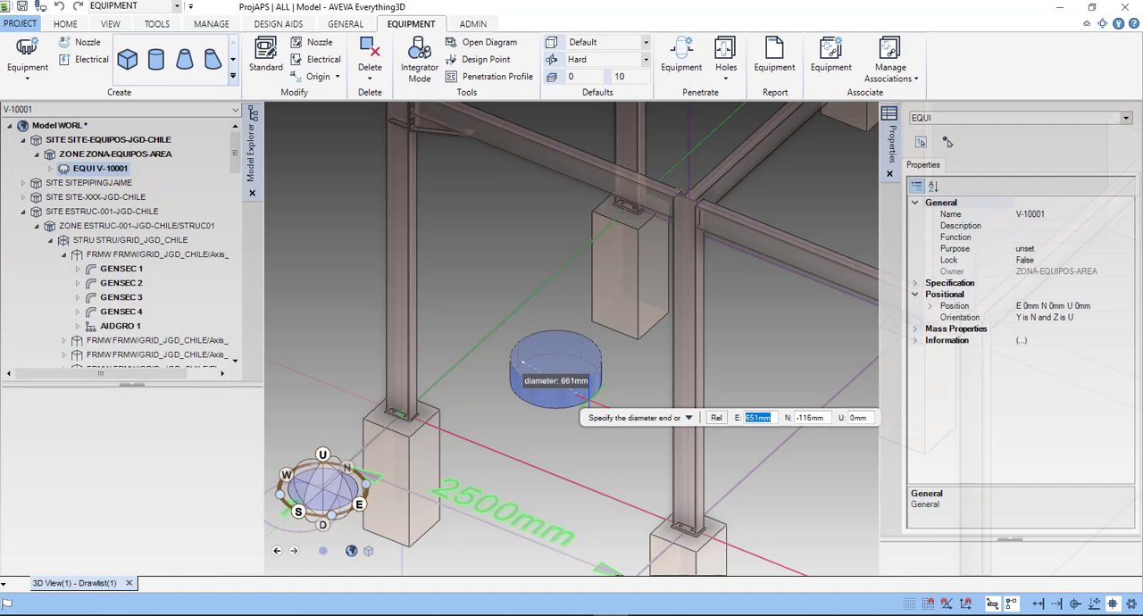
- Place the cylinder's diameter end point 500 mm East and 500 mm North of the start point, at Up 0 mm
{"action": "type", "text": "600"}
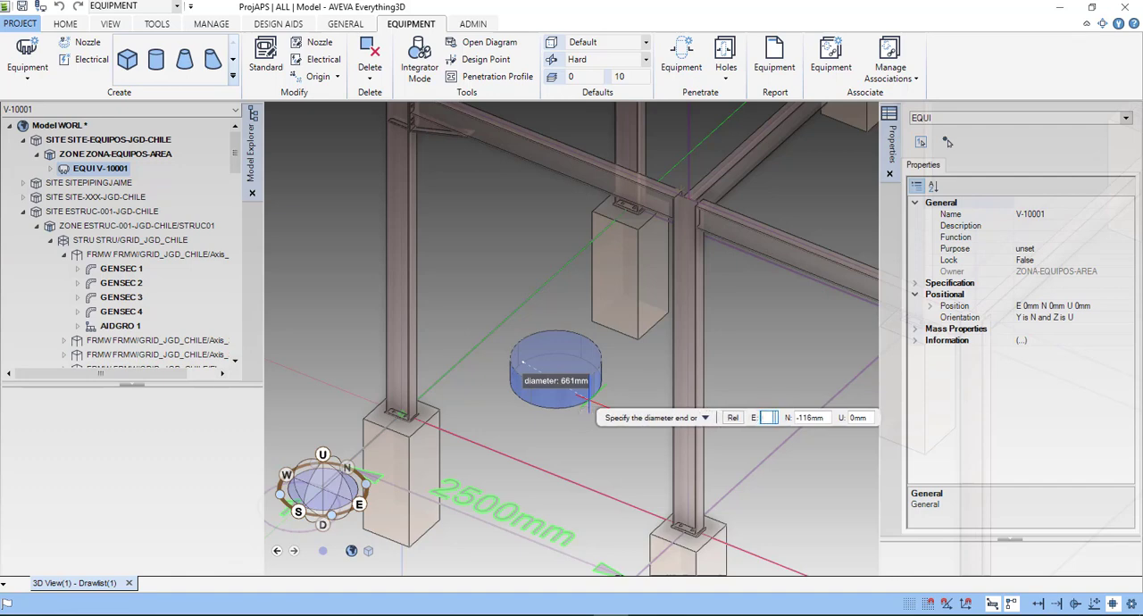
{"action": "key", "text": "BackSpace"}
{"action": "key", "text": "BackSpace"}
{"action": "key", "text": "BackSpace"}
{"action": "type", "text": "500"}
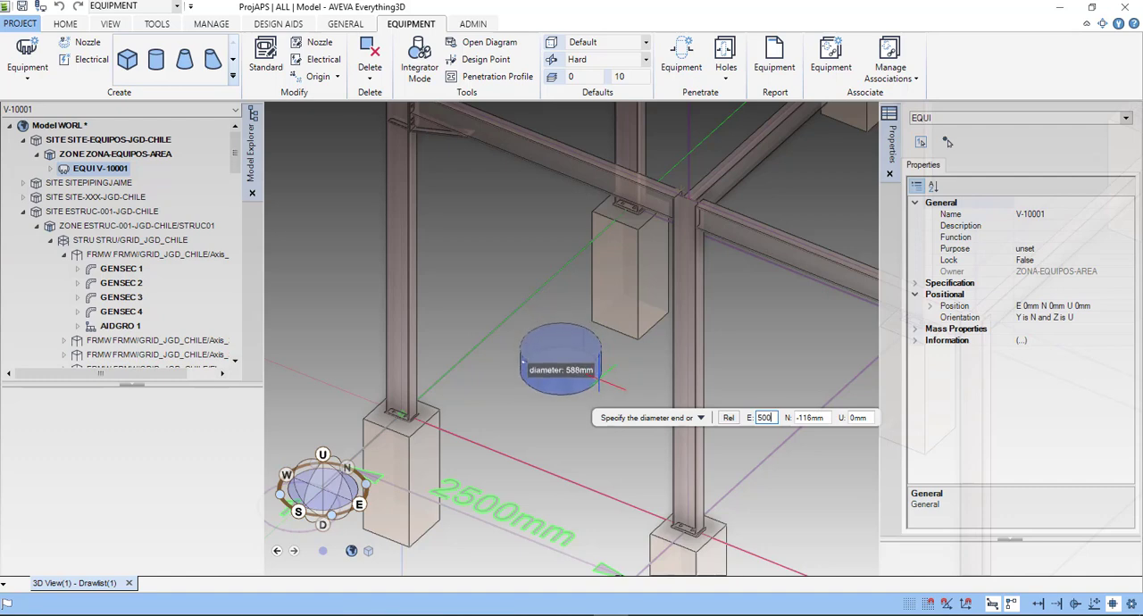
{"action": "key", "text": "Tab"}
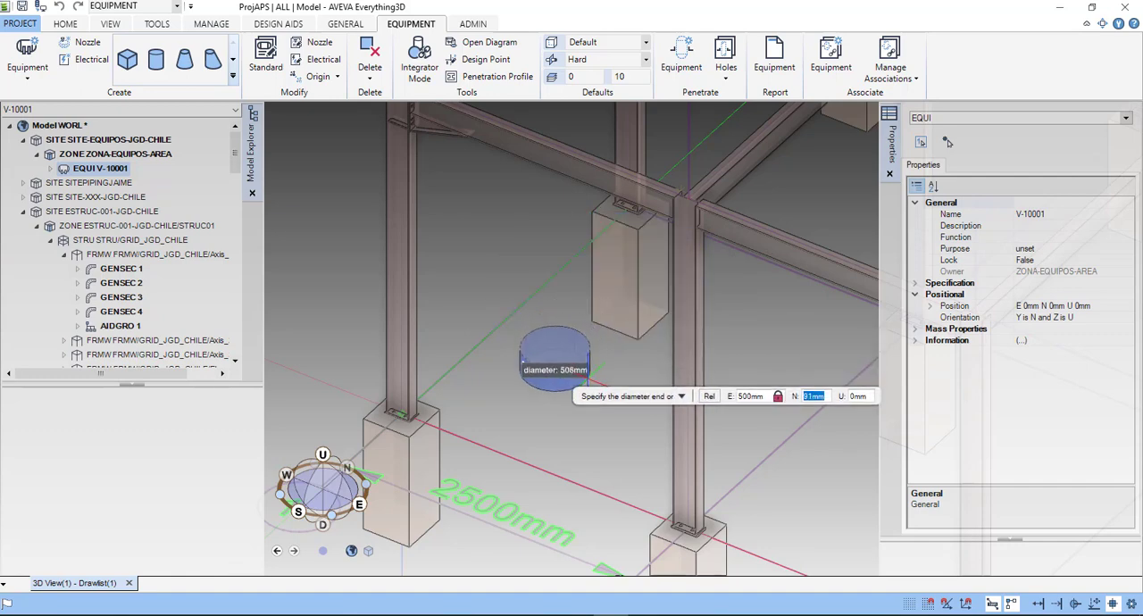
{"action": "type", "text": "5"}
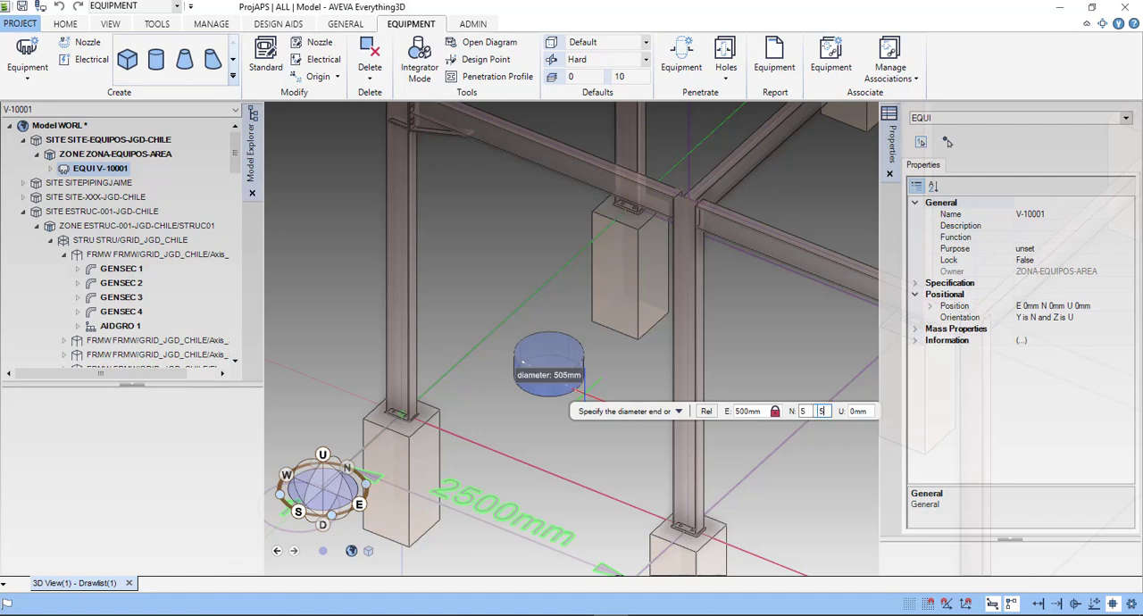
{"action": "type", "text": "00"}
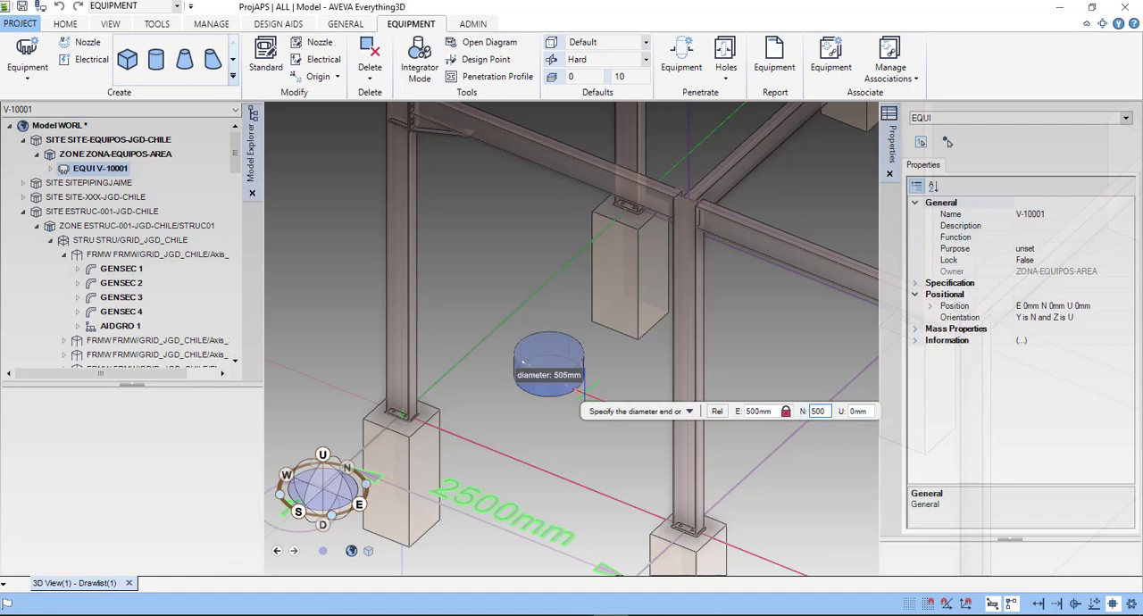
{"action": "key", "text": "Tab"}
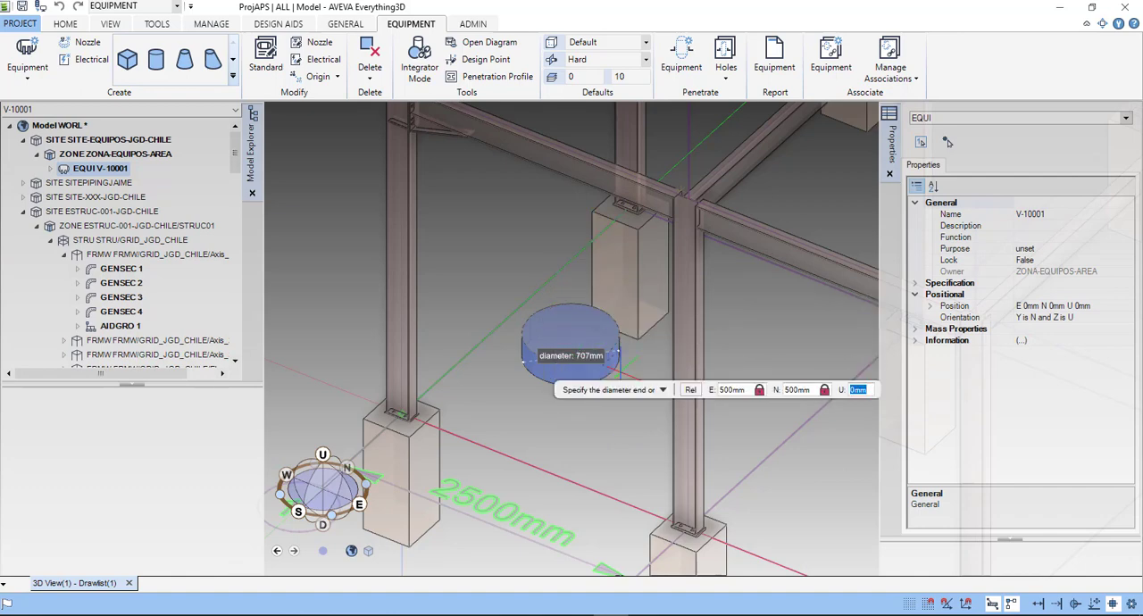
{"action": "left_click", "coordinate": [621, 373]}
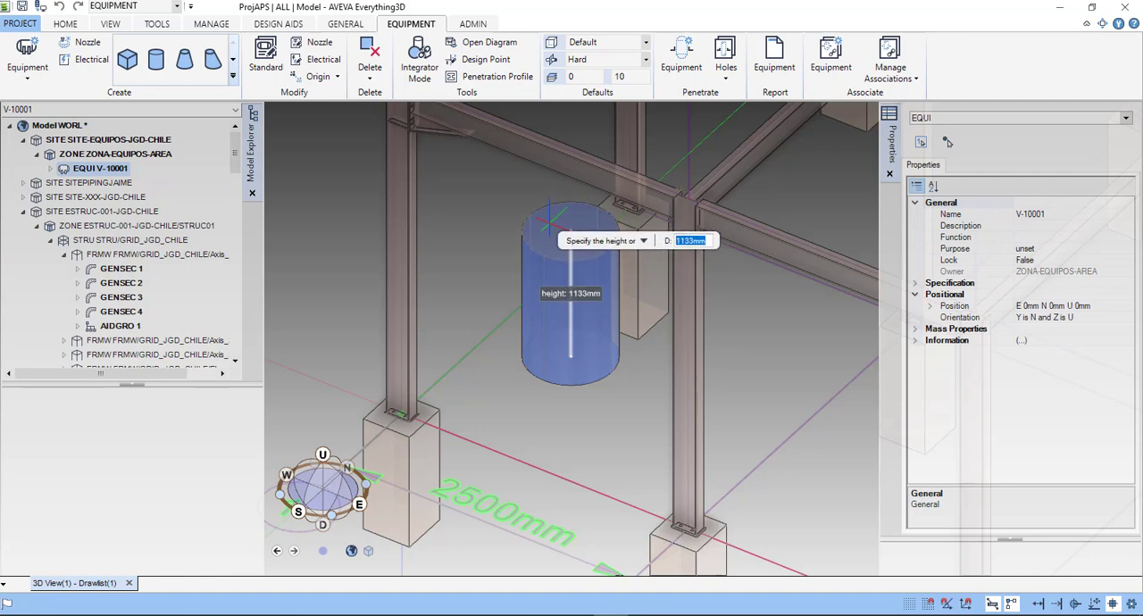
- Set the cylinder's height to 1200 mm and finish the primitive
{"action": "type", "text": "1200"}
{"action": "key", "text": "Return"}
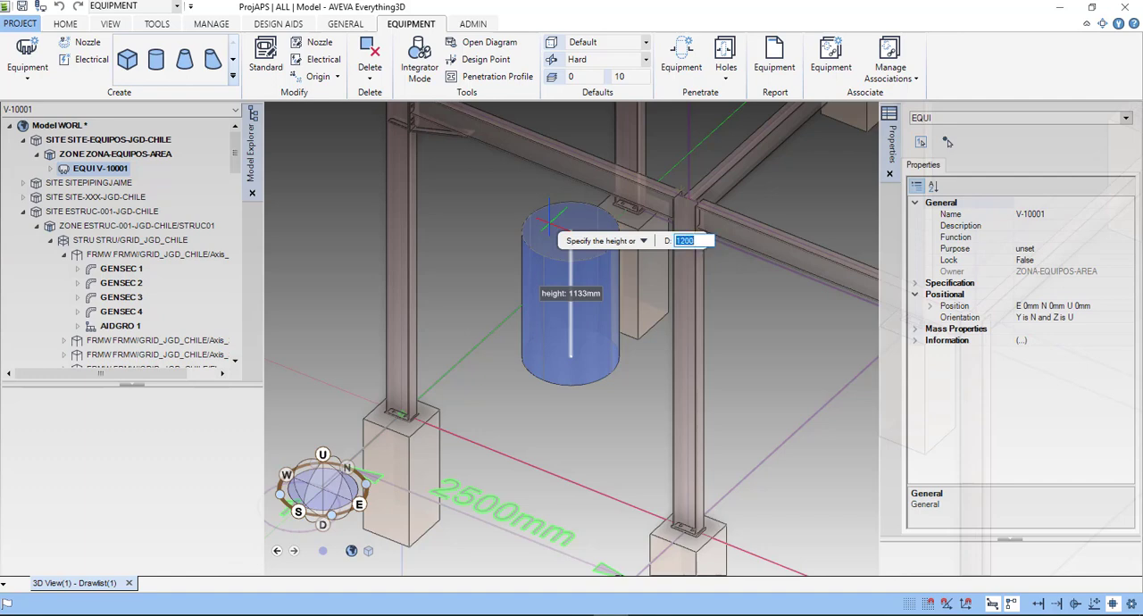
{"action": "key", "text": "Return"}
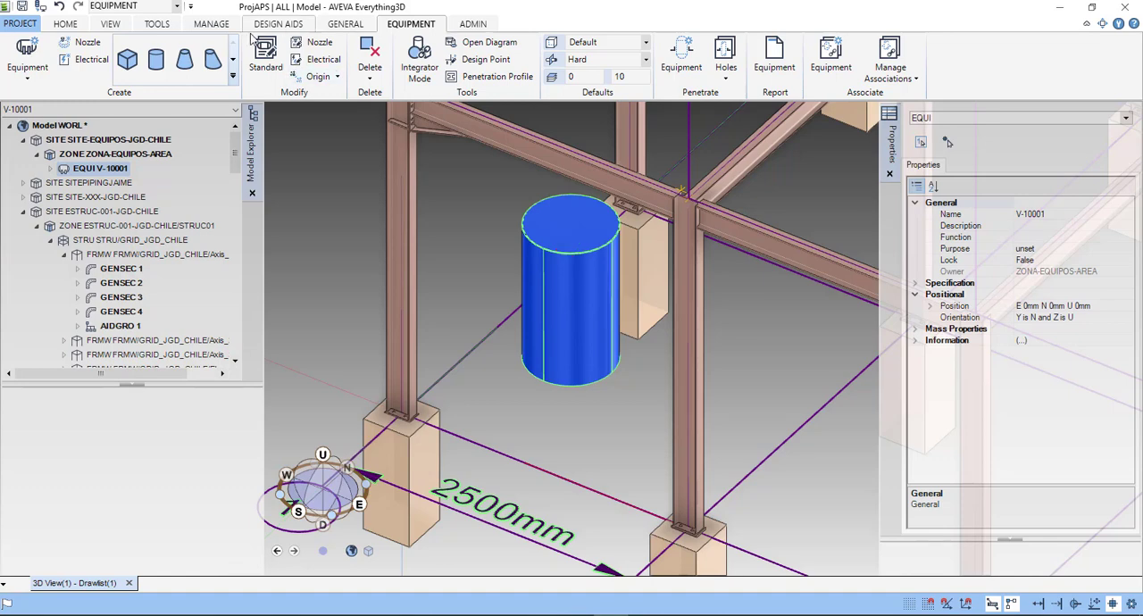
- Start the Orientate command for equipment V-10001 and set its Y axis to W
{"action": "left_click", "coordinate": [65, 24]}
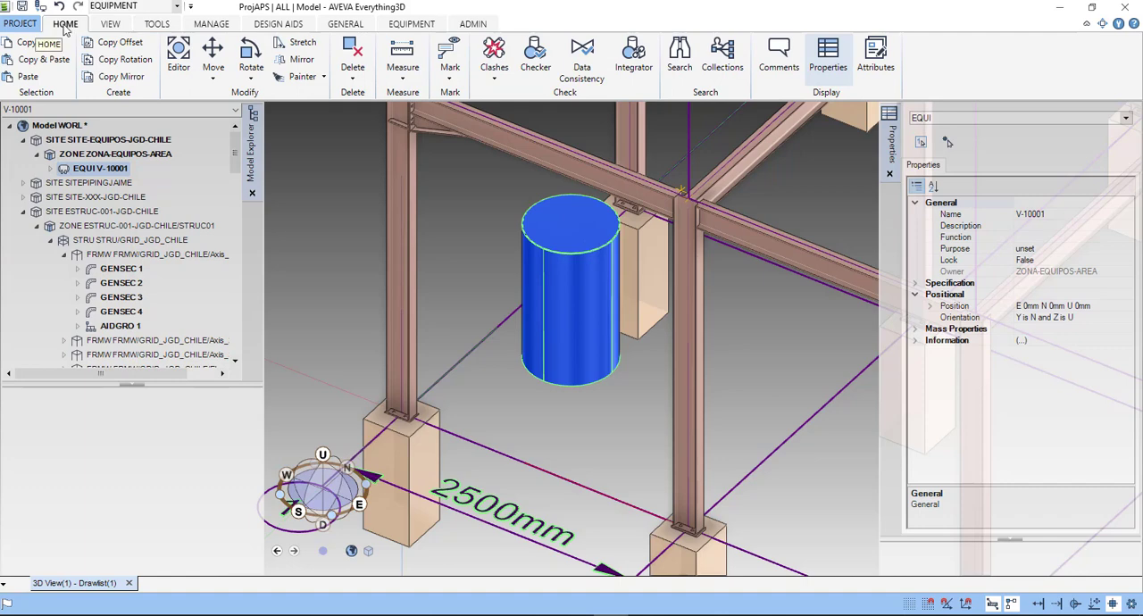
{"action": "left_click", "coordinate": [251, 82]}
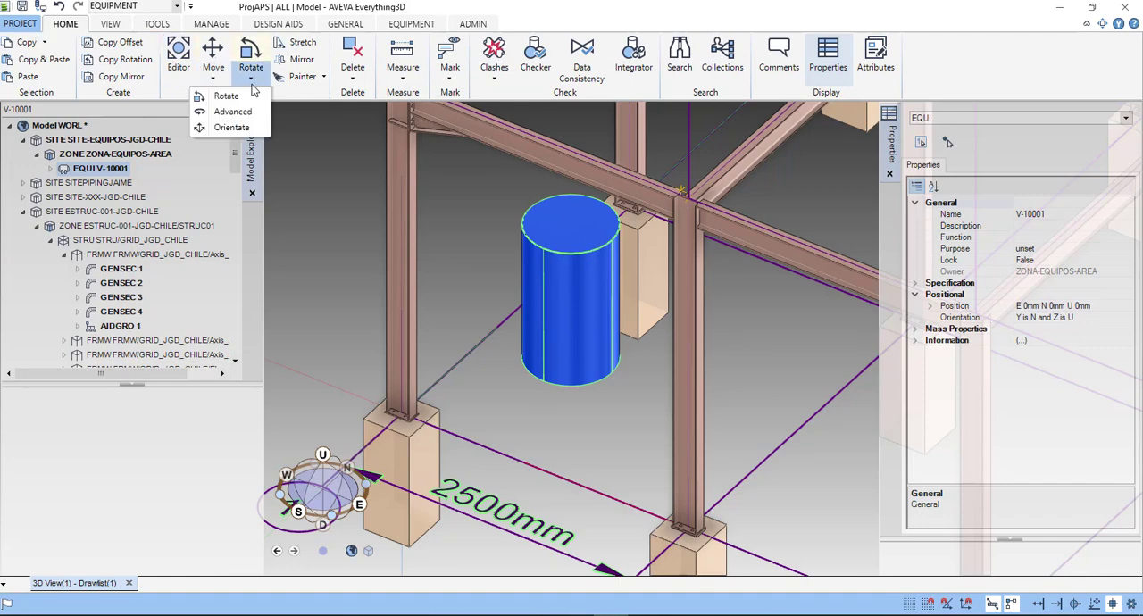
{"action": "left_click", "coordinate": [232, 127]}
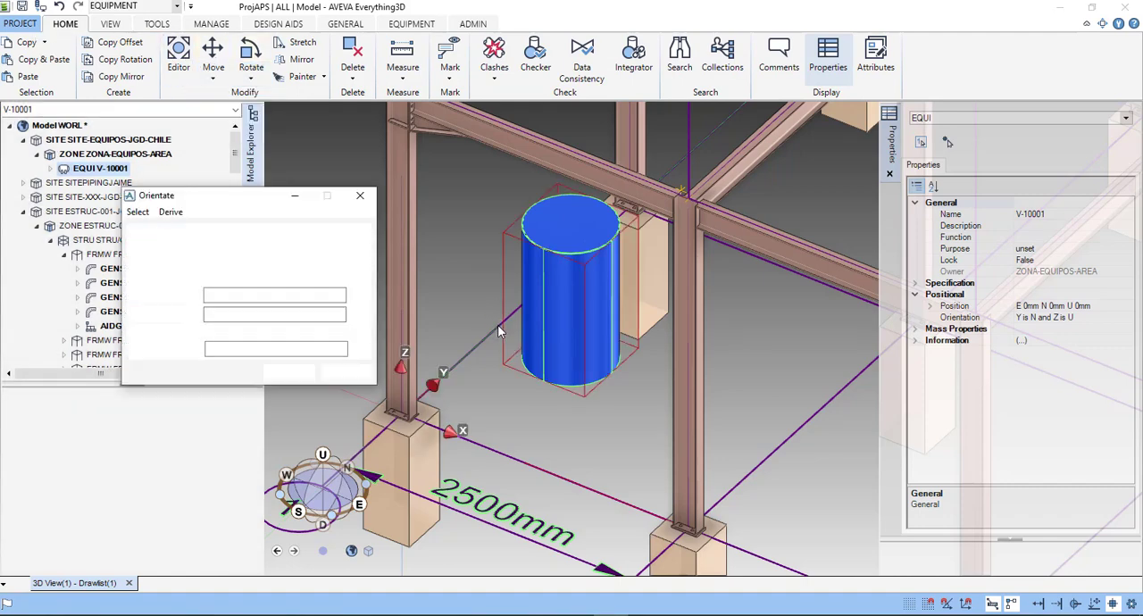
{"action": "left_click_drag", "start_coordinate": [217, 205], "coordinate": [200, 150]}
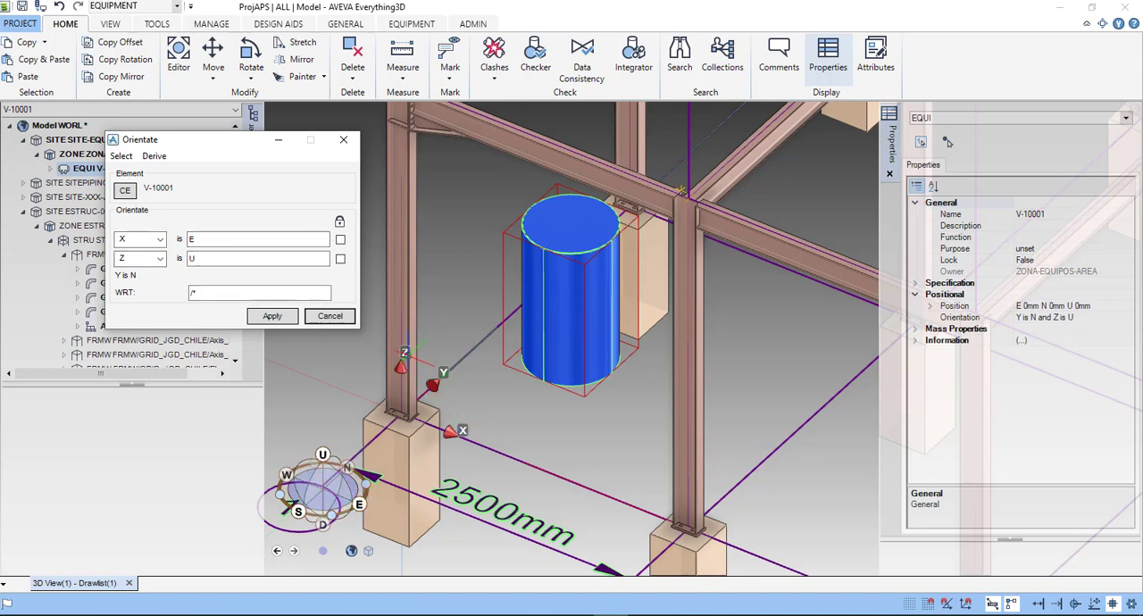
{"action": "left_click", "coordinate": [157, 261]}
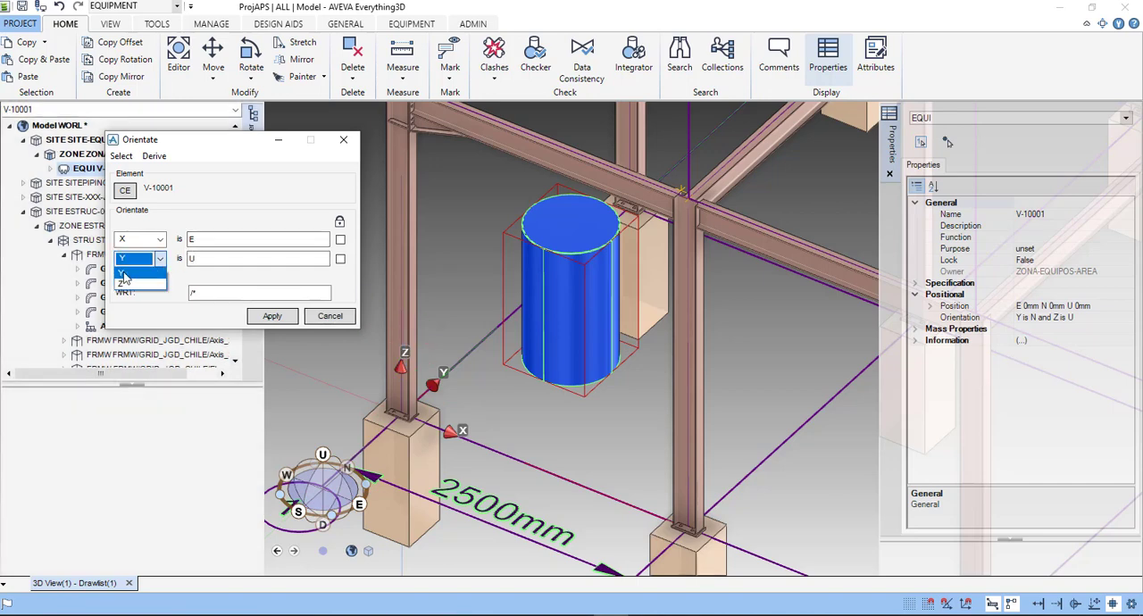
{"action": "left_click", "coordinate": [133, 274]}
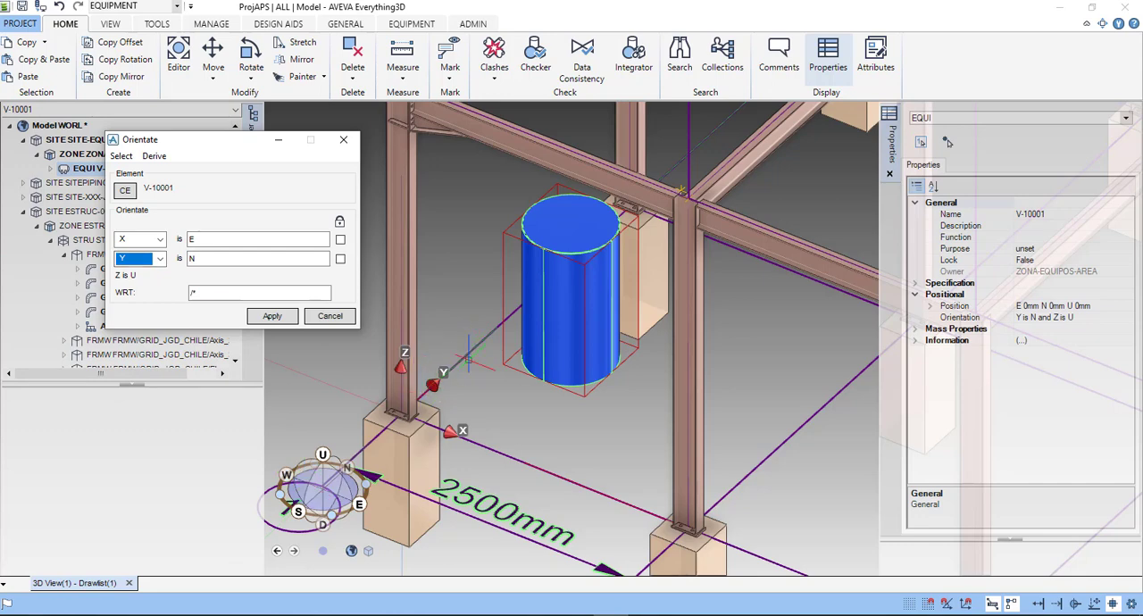
{"action": "double_click", "coordinate": [191, 258]}
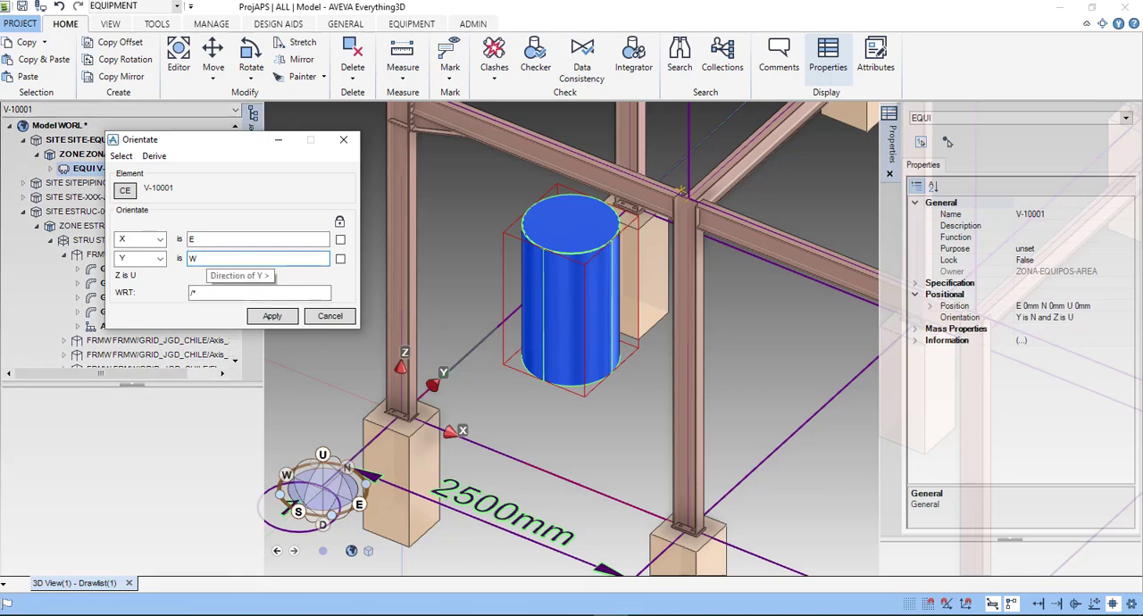
{"action": "left_click", "coordinate": [161, 260]}
{"action": "left_click", "coordinate": [129, 287]}
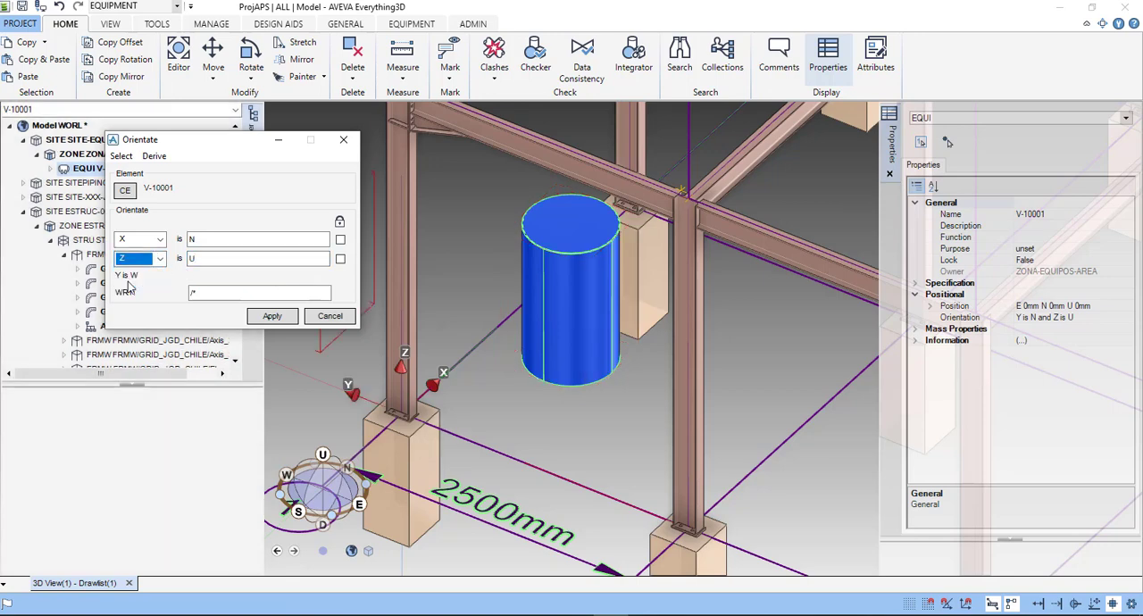
- Set the Z axis of V-10001 to W and apply the orientation
{"action": "double_click", "coordinate": [191, 258]}
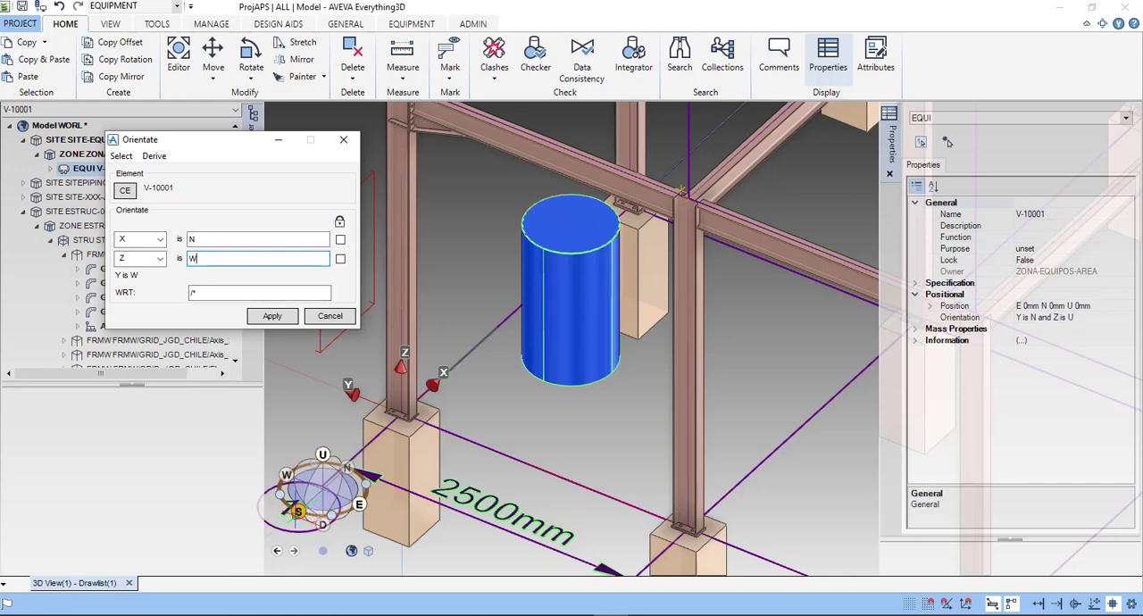
{"action": "left_click", "coordinate": [157, 258]}
{"action": "left_click", "coordinate": [243, 279]}
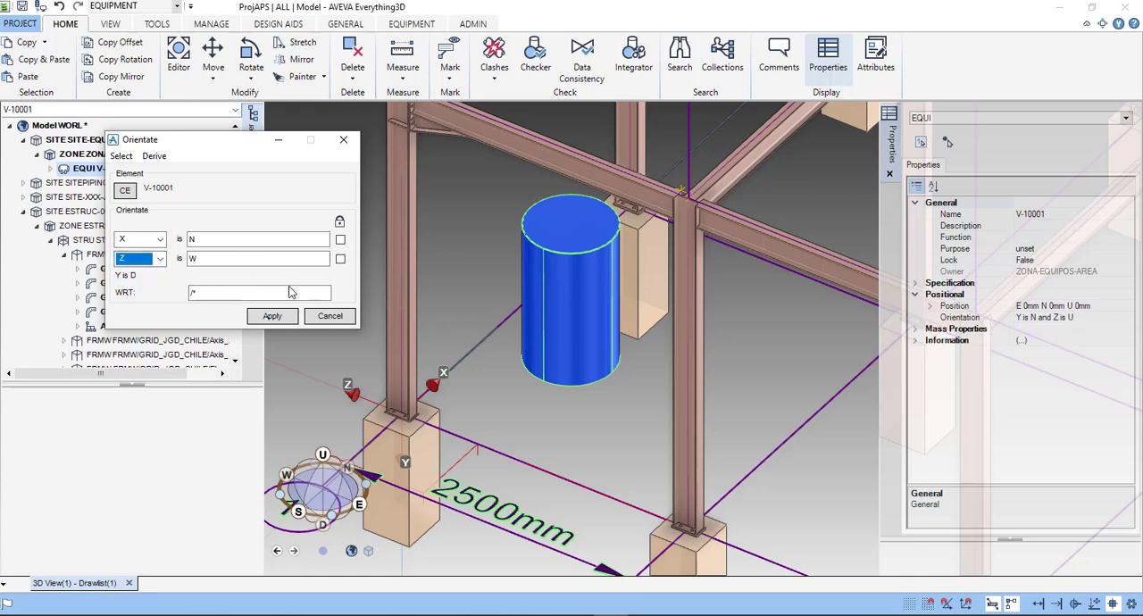
{"action": "left_click", "coordinate": [270, 315]}
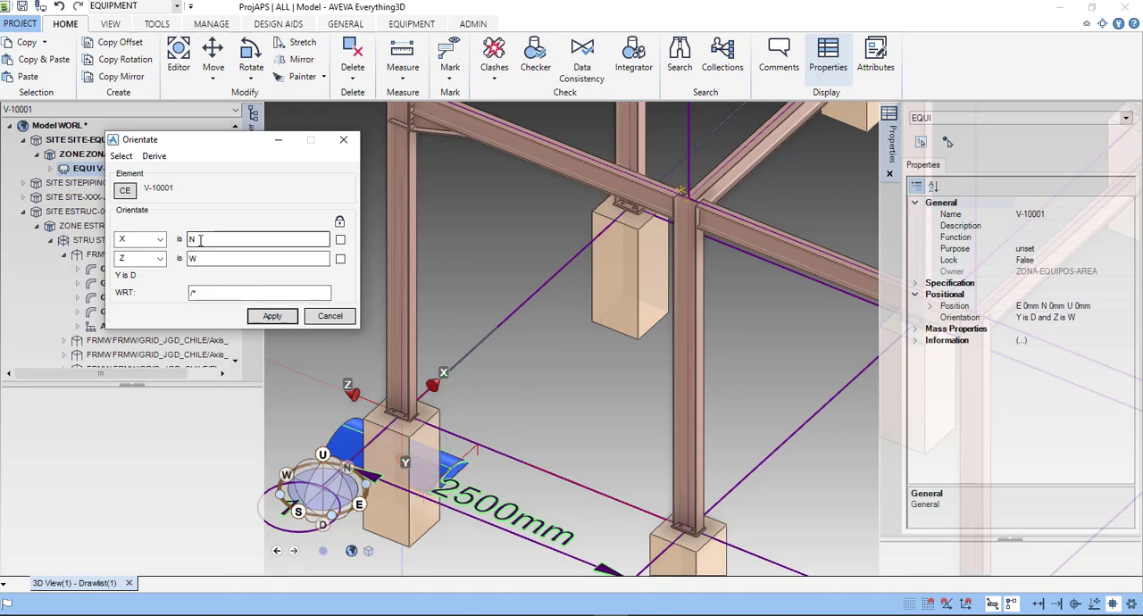
- Switch the second orientation axis of V-10001 to Y, set it to W and apply the orientation
{"action": "left_click", "coordinate": [161, 240]}
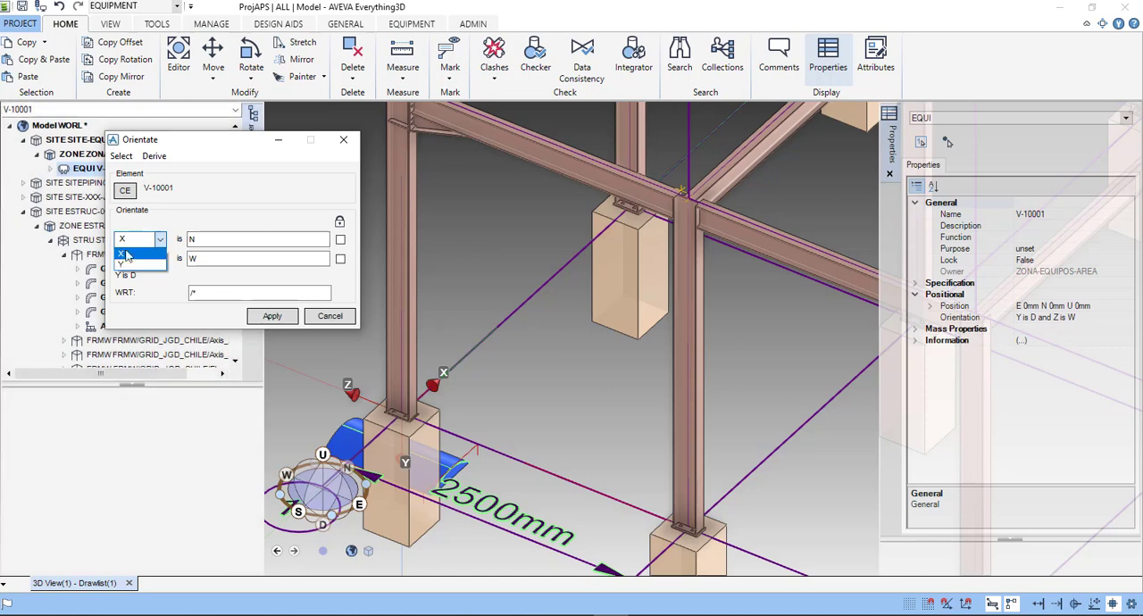
{"action": "left_click", "coordinate": [131, 256]}
{"action": "left_click", "coordinate": [161, 259]}
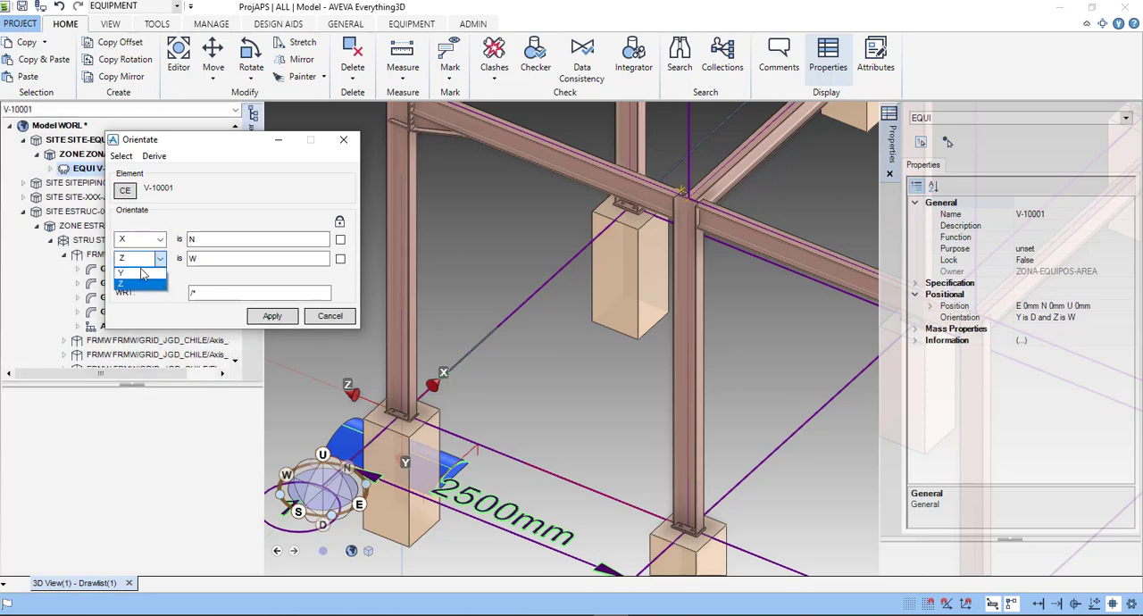
{"action": "left_click", "coordinate": [143, 274]}
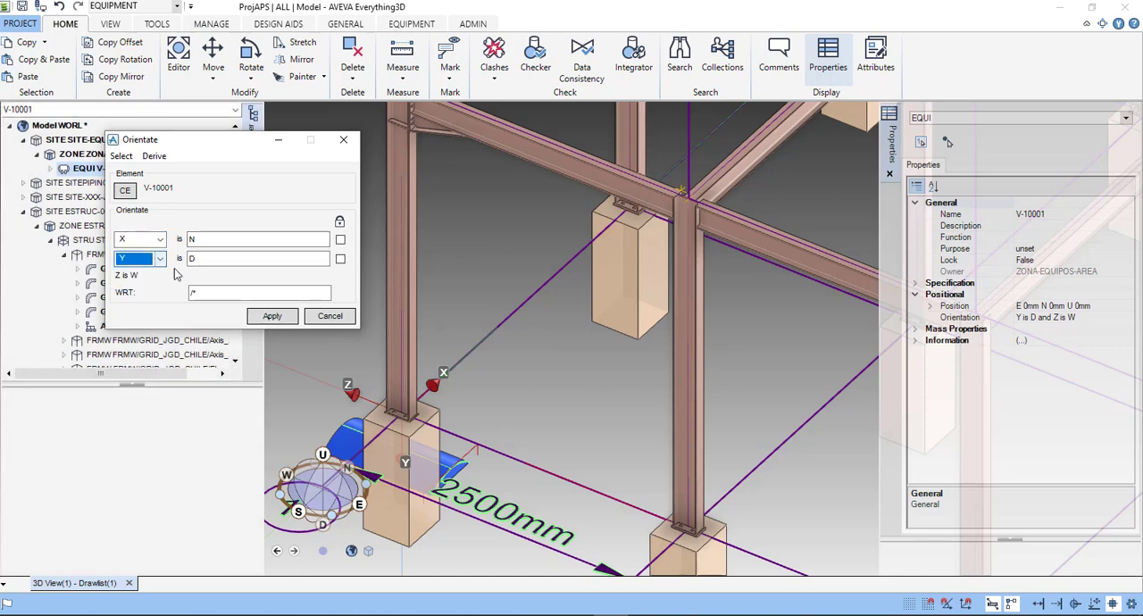
{"action": "left_click", "coordinate": [279, 318]}
{"action": "left_click", "coordinate": [273, 318]}
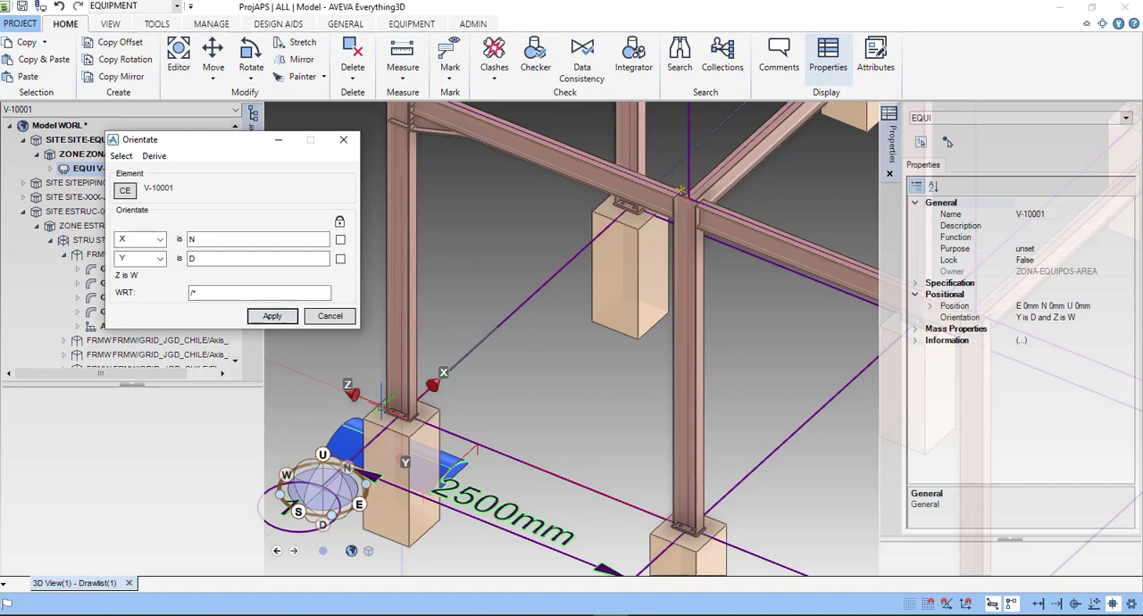
{"action": "double_click", "coordinate": [208, 255]}
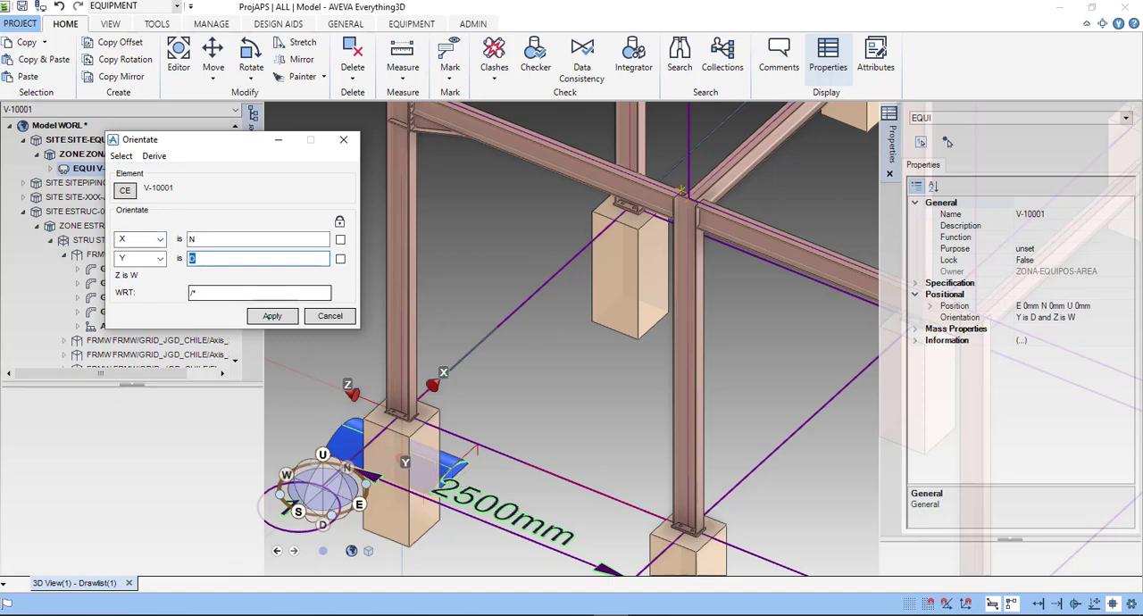
{"action": "type", "text": "W"}
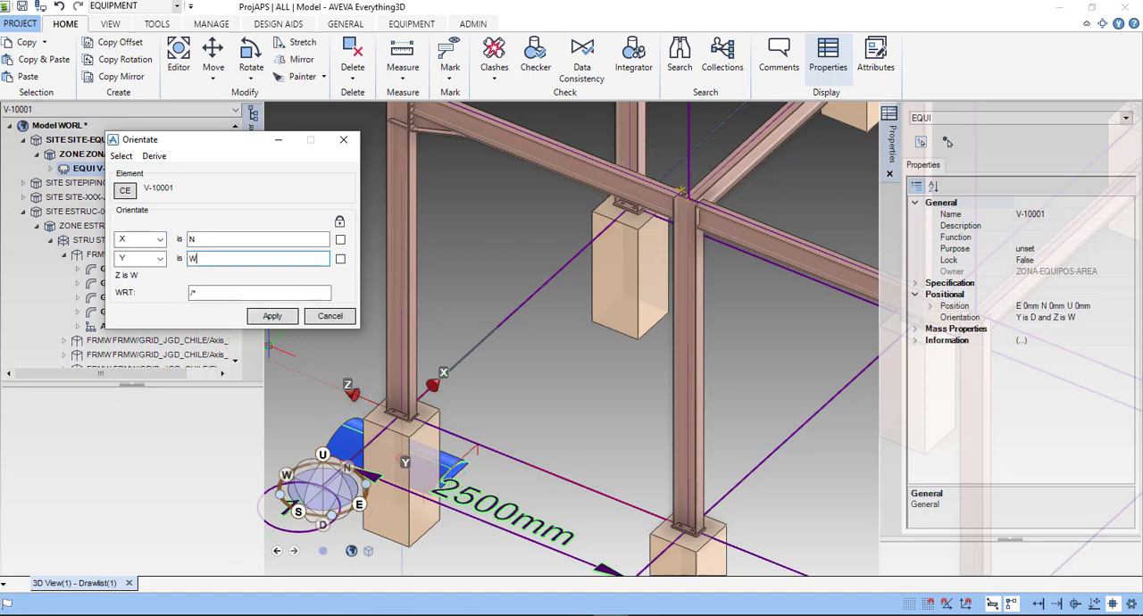
{"action": "left_click", "coordinate": [272, 315]}
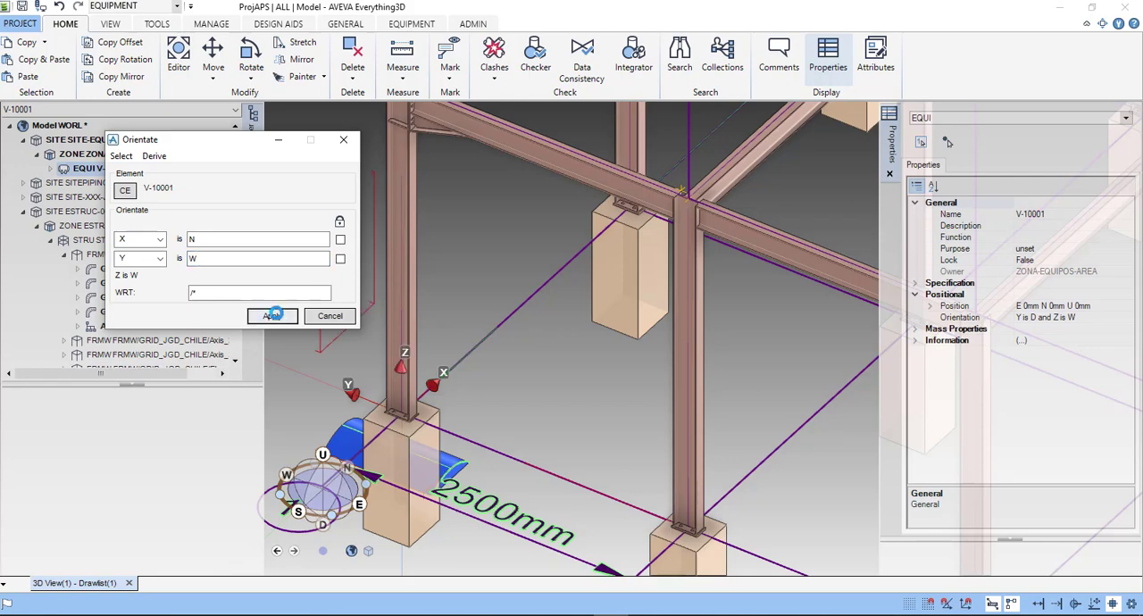
- Set the Y axis of V-10001 to S, apply the orientation and close the Orientate dialog
{"action": "scroll", "coordinate": [343, 373], "scroll_direction": "down", "scroll_amount": 2}
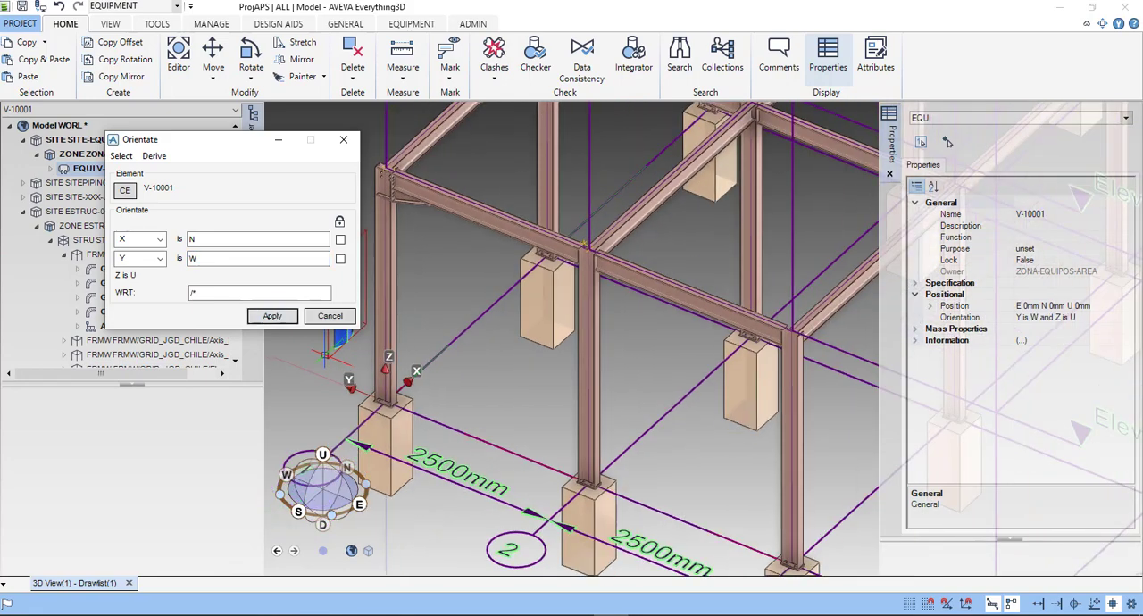
{"action": "middle_click_drag", "start_coordinate": [403, 372], "coordinate": [444, 370]}
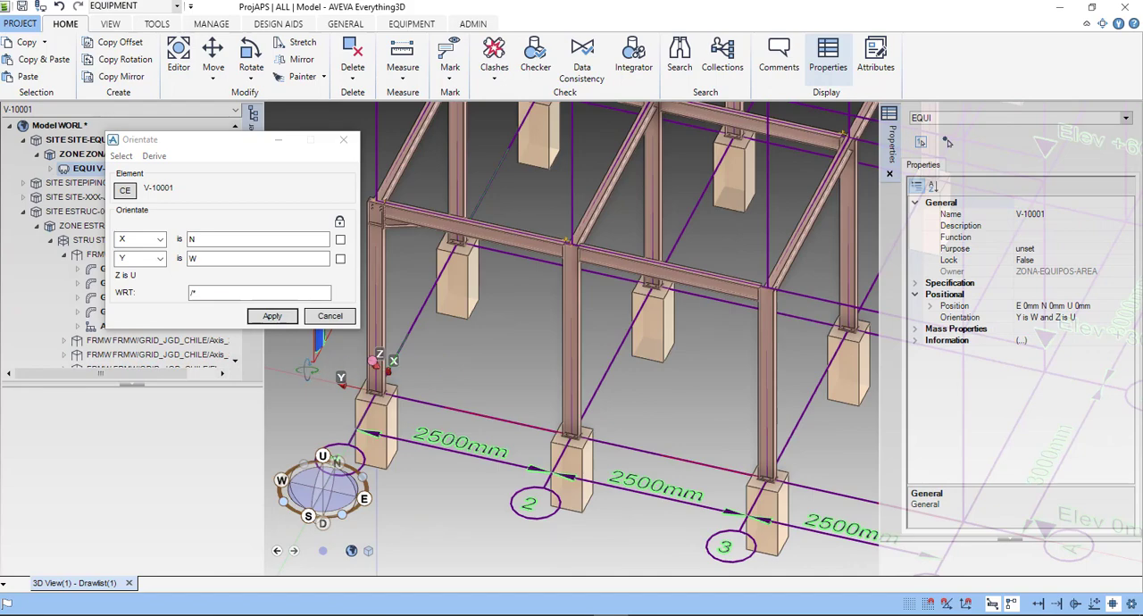
{"action": "scroll", "coordinate": [309, 371], "scroll_direction": "down", "scroll_amount": 1}
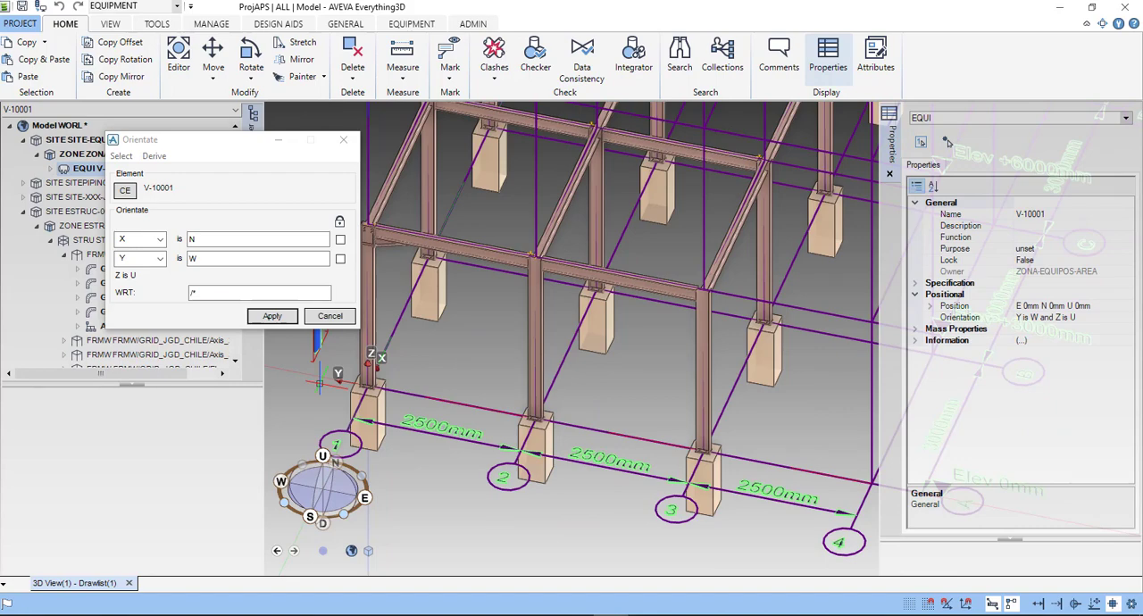
{"action": "middle_click_drag", "start_coordinate": [319, 344], "coordinate": [487, 366]}
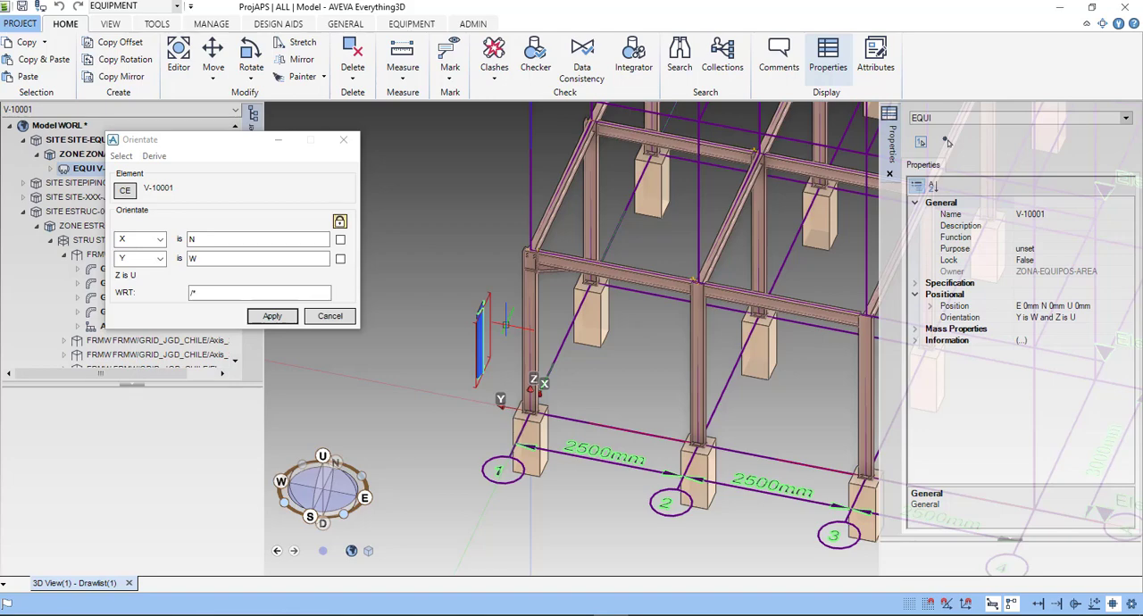
{"action": "scroll", "coordinate": [506, 325], "scroll_direction": "up", "scroll_amount": 4}
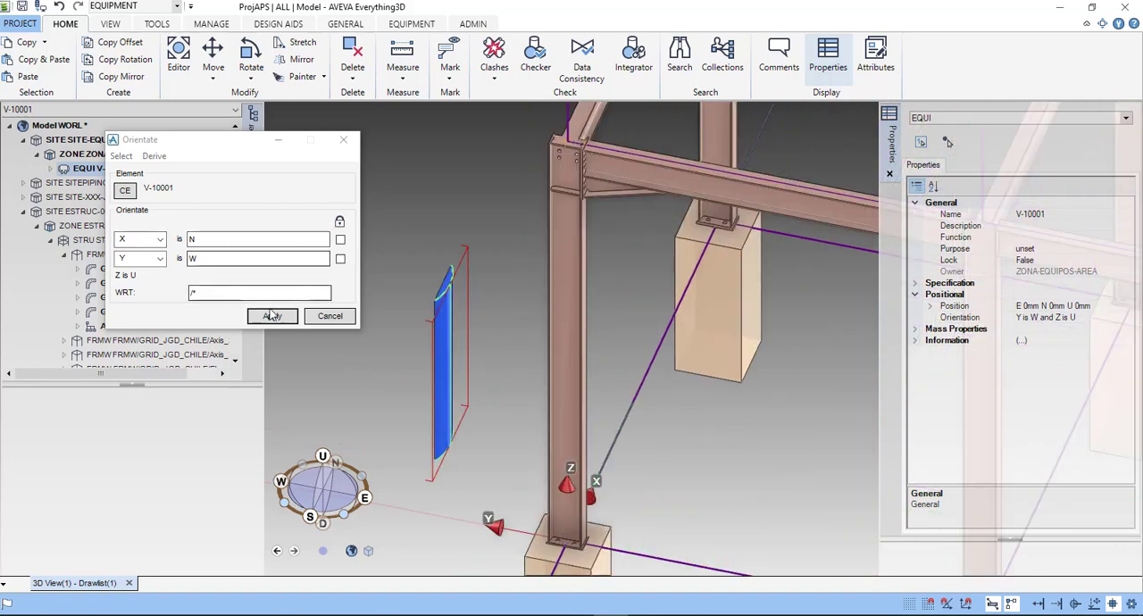
{"action": "left_click", "coordinate": [204, 259]}
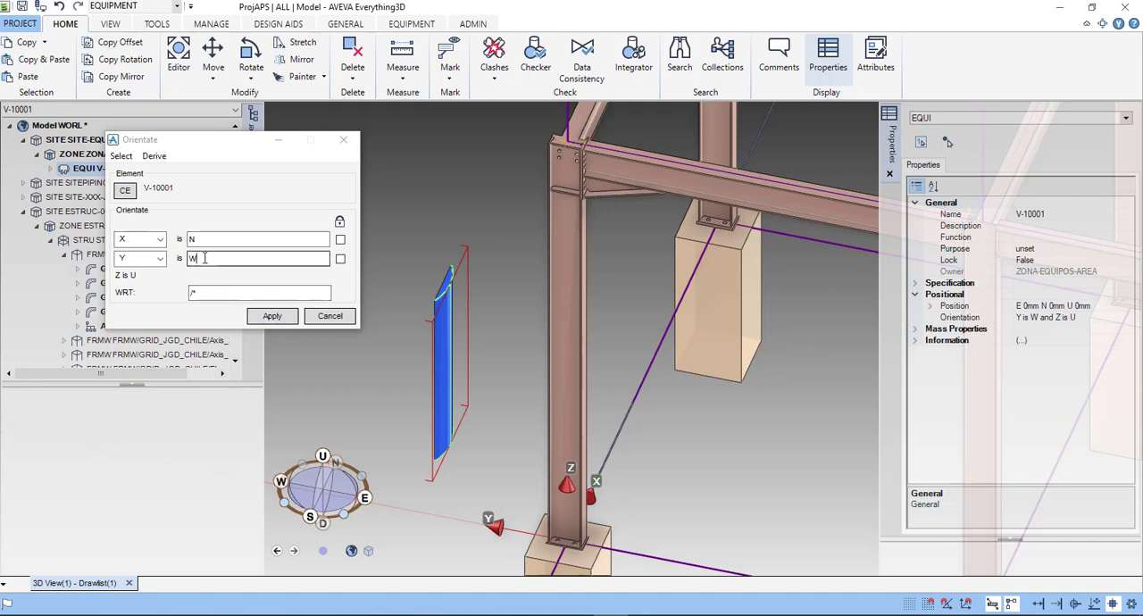
{"action": "double_click", "coordinate": [203, 259]}
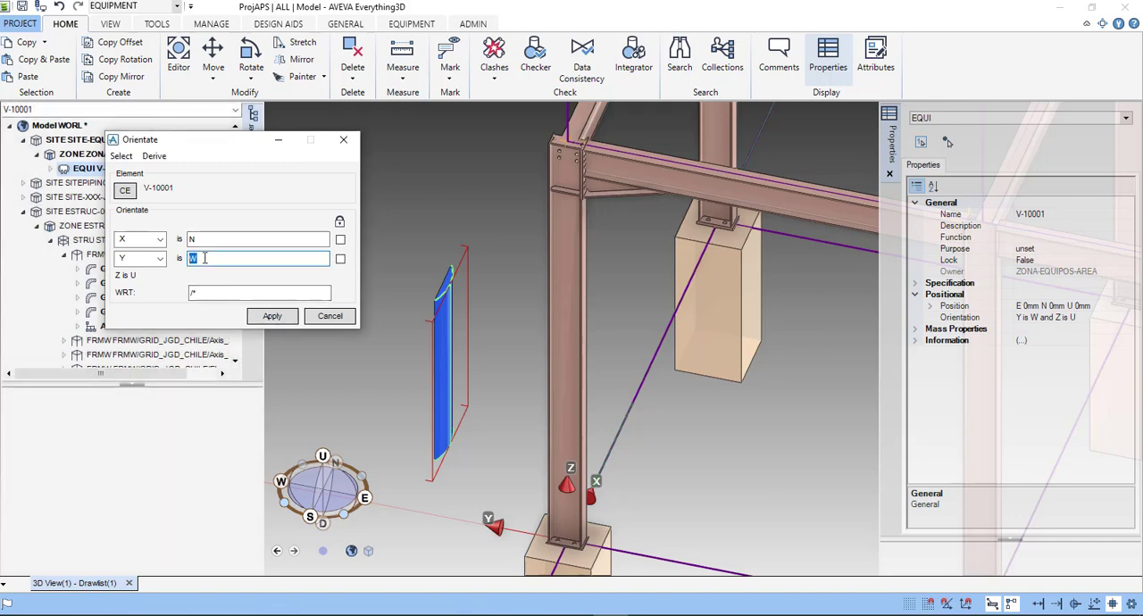
{"action": "type", "text": "S"}
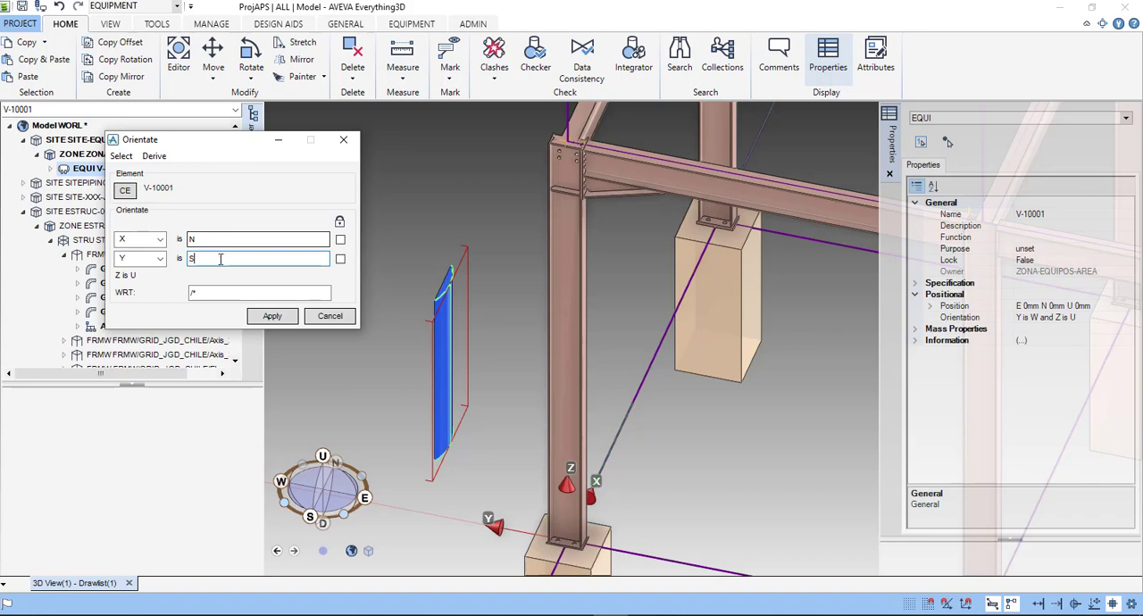
{"action": "left_click", "coordinate": [272, 316]}
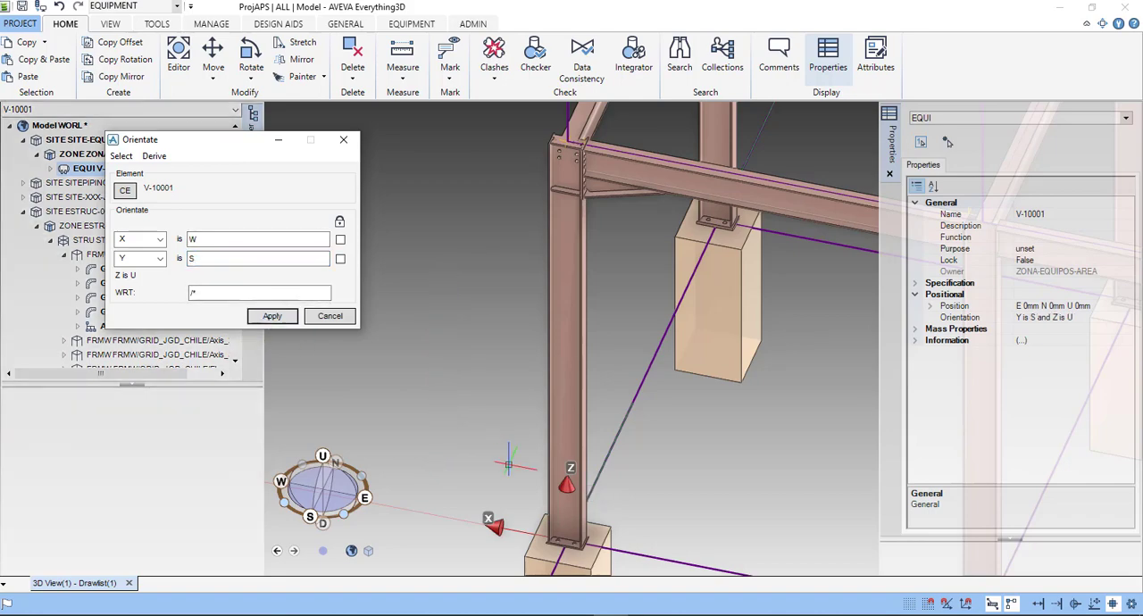
{"action": "scroll", "coordinate": [509, 463], "scroll_direction": "down", "scroll_amount": 3}
{"action": "scroll", "coordinate": [509, 464], "scroll_direction": "down", "scroll_amount": 5}
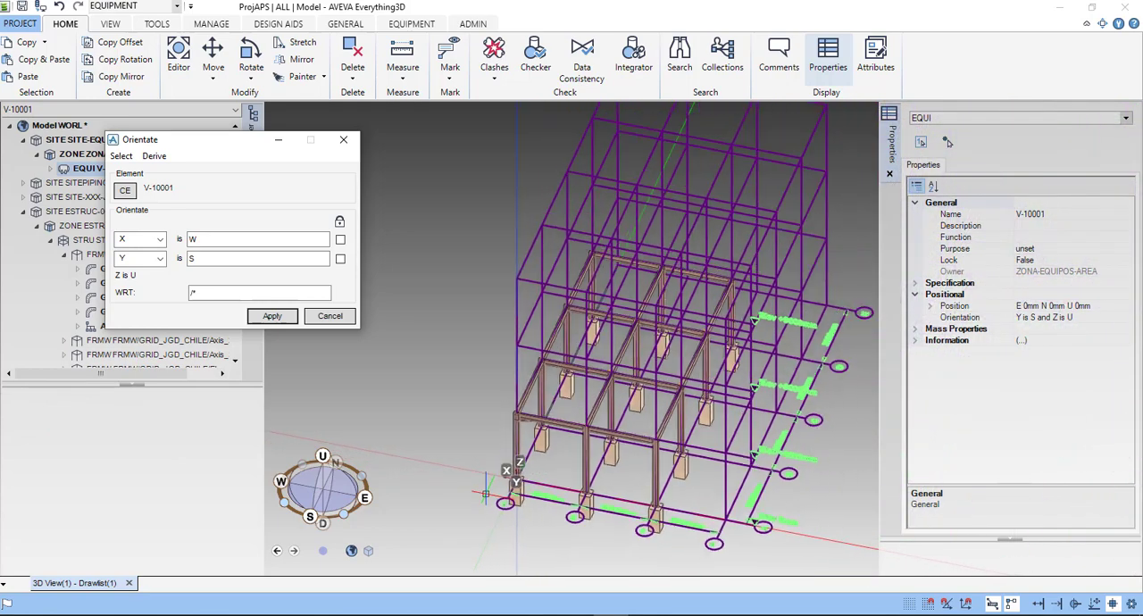
{"action": "middle_click_drag", "start_coordinate": [438, 501], "coordinate": [426, 502]}
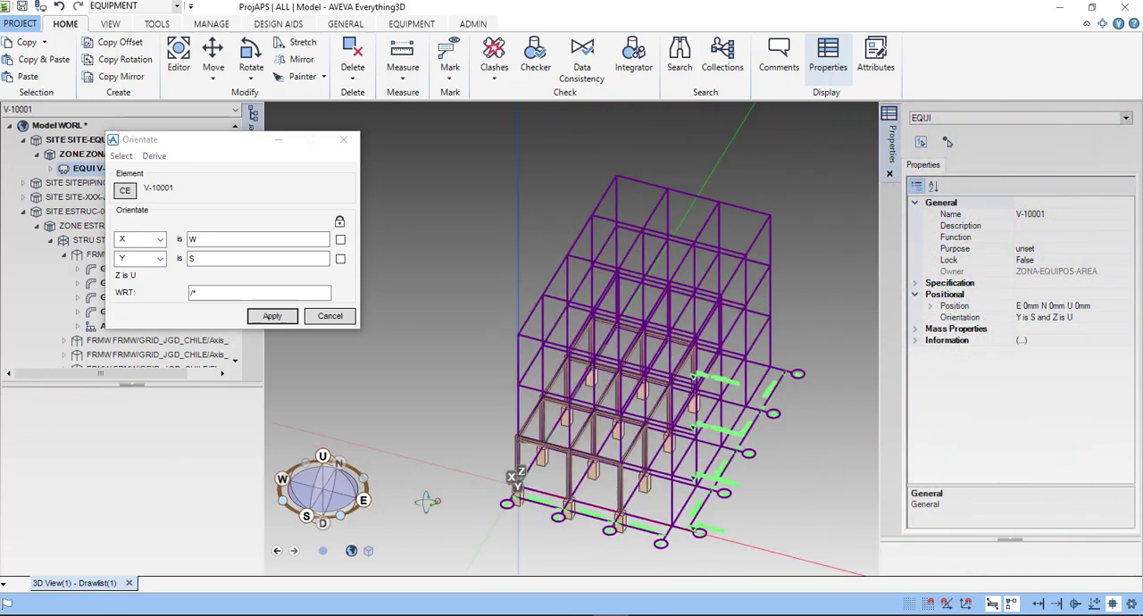
{"action": "left_click", "coordinate": [329, 316]}
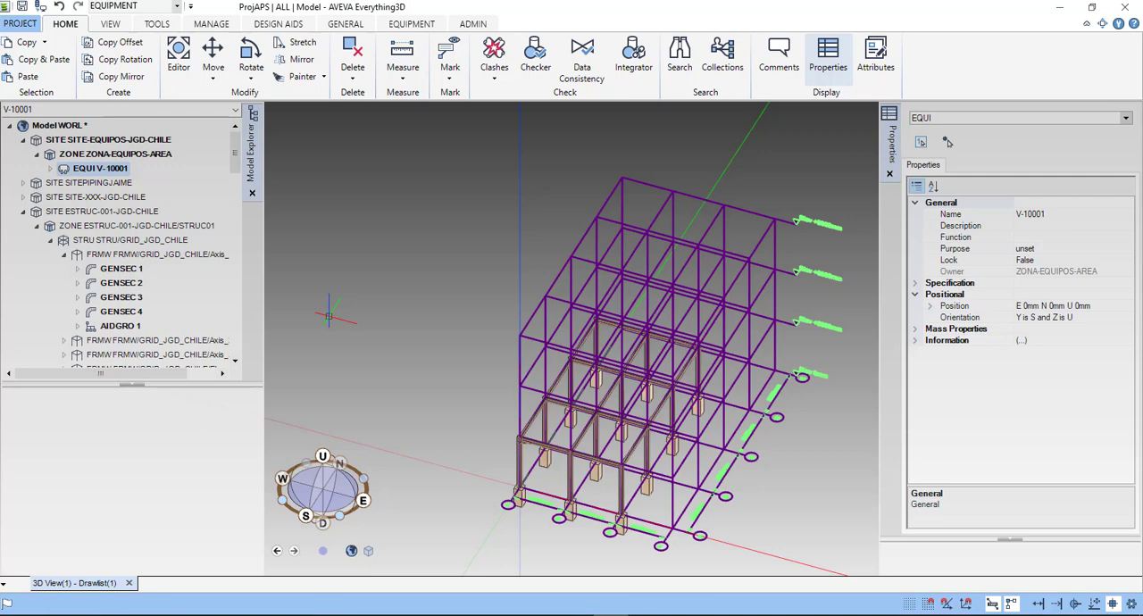
- Move V-10001 into the steel structure by picking a base point and a second point freehand near the front frame
{"action": "right_click", "coordinate": [406, 279]}
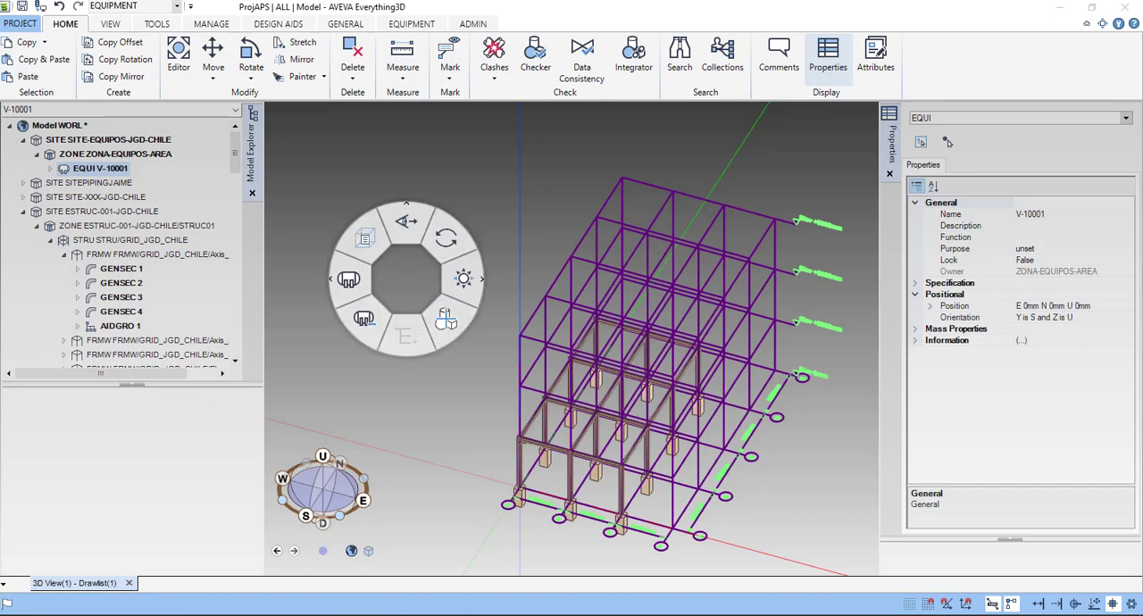
{"action": "left_click", "coordinate": [457, 278]}
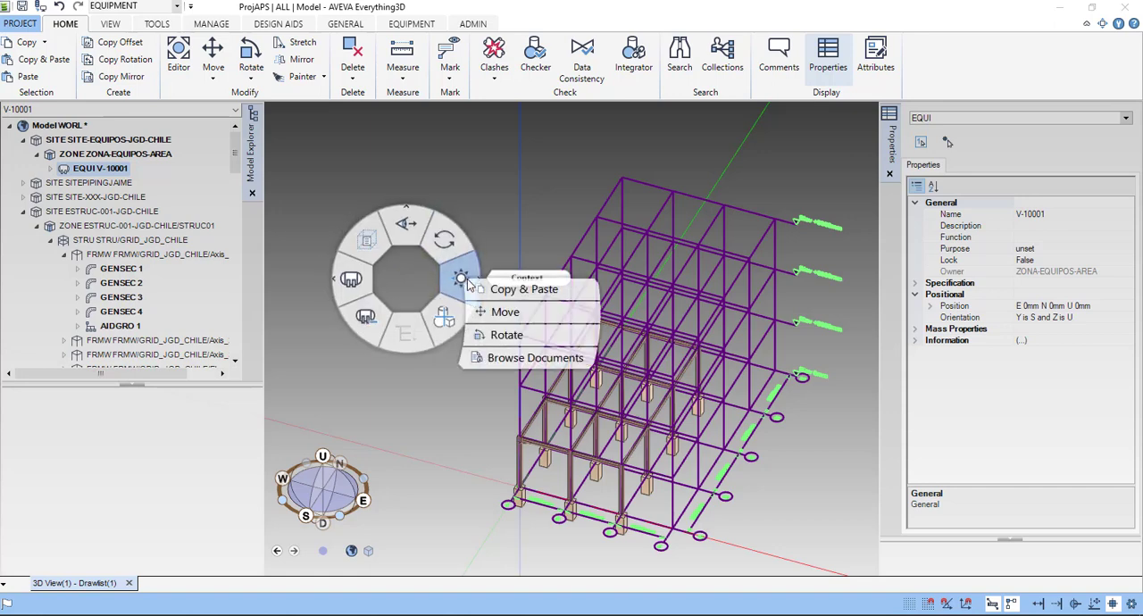
{"action": "left_click", "coordinate": [505, 311]}
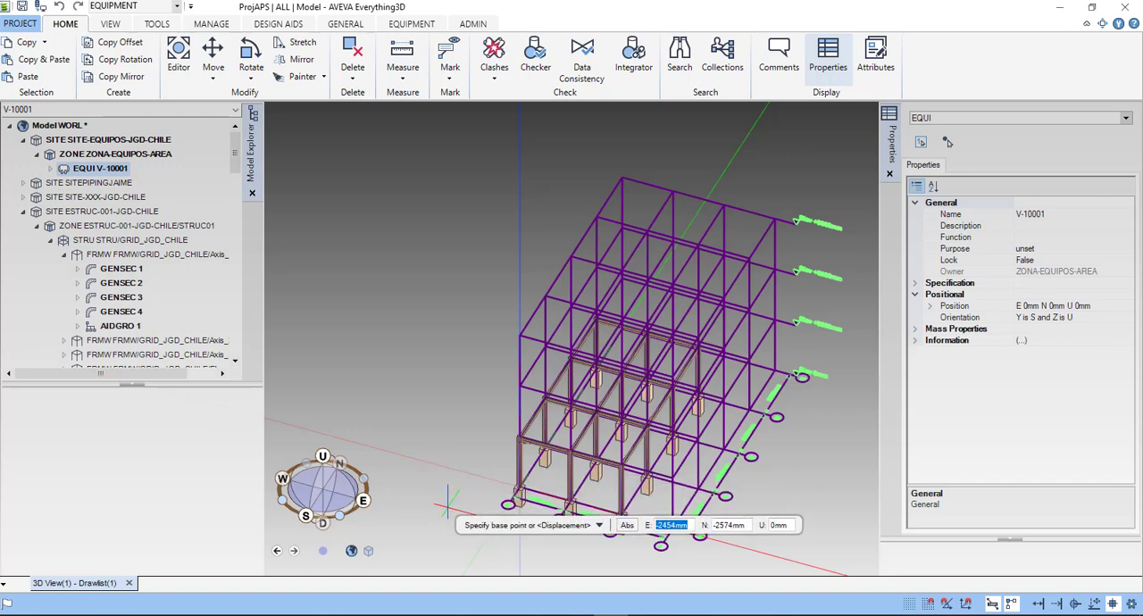
{"action": "left_click", "coordinate": [523, 463]}
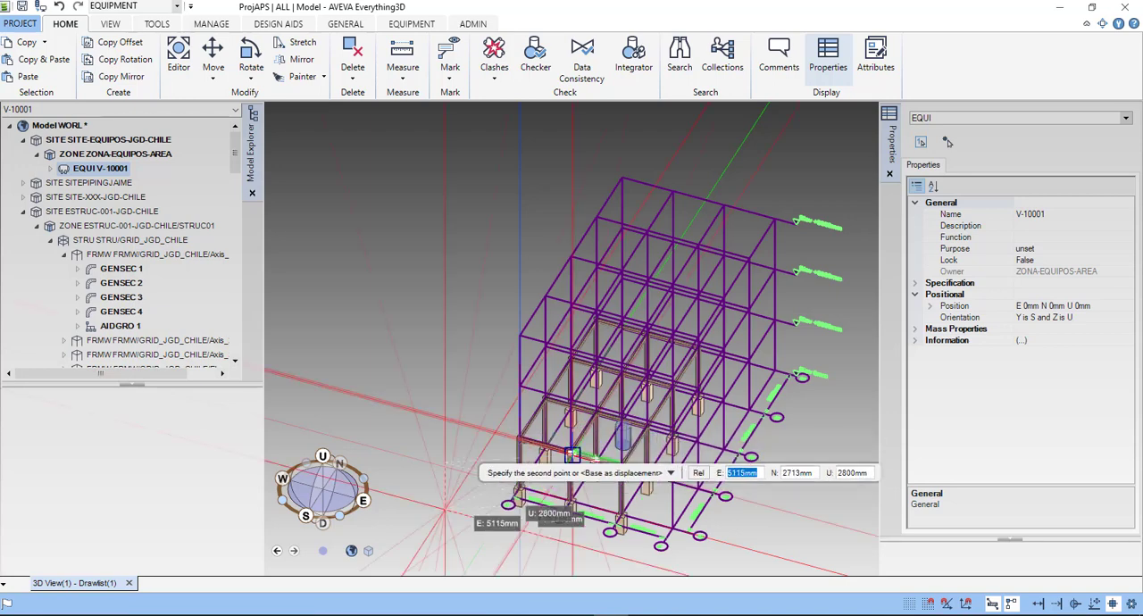
{"action": "left_click", "coordinate": [550, 462]}
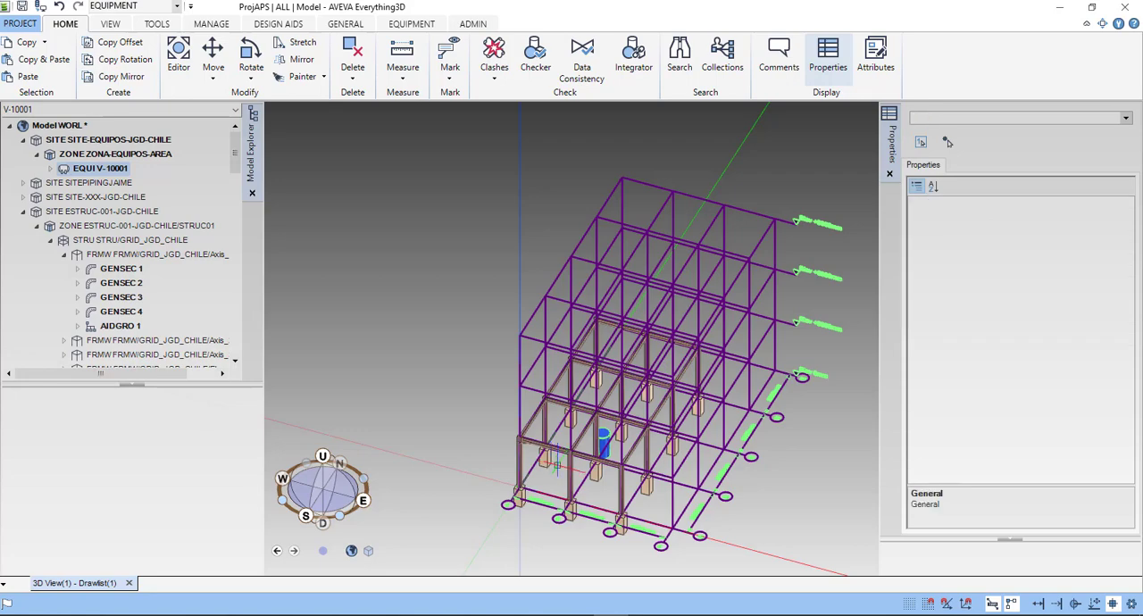
- Set the Z axis of V-10001 to E, apply the orientation and close the Orientate dialog
{"action": "scroll", "coordinate": [550, 462], "scroll_direction": "up", "scroll_amount": 5}
{"action": "scroll", "coordinate": [483, 448], "scroll_direction": "down", "scroll_amount": 5}
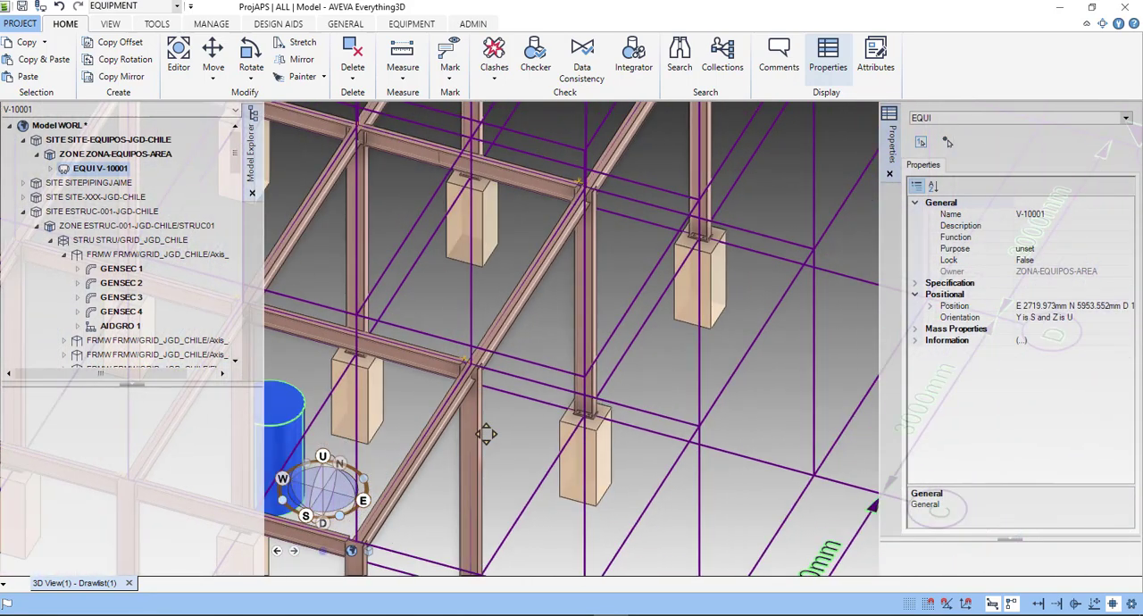
{"action": "scroll", "coordinate": [492, 432], "scroll_direction": "down", "scroll_amount": 2}
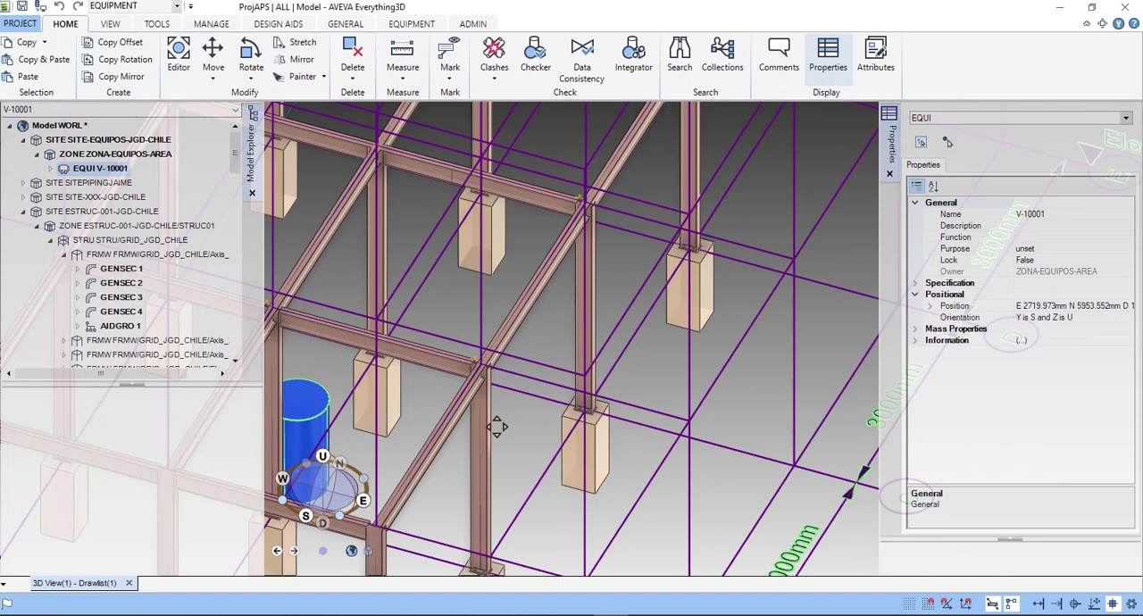
{"action": "middle_click_drag", "start_coordinate": [497, 427], "coordinate": [743, 398]}
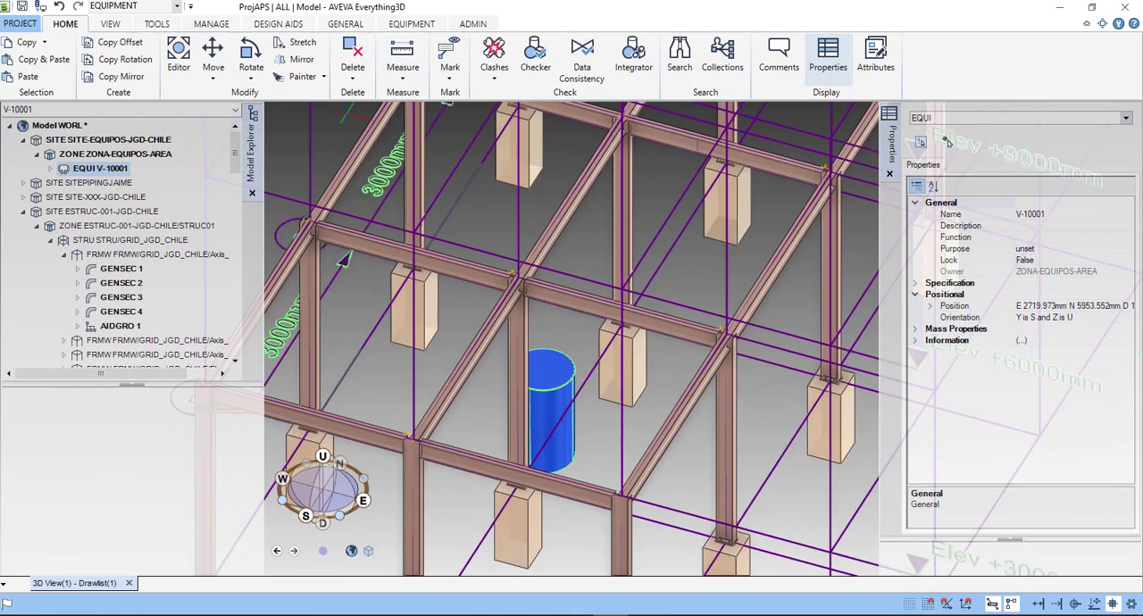
{"action": "left_click", "coordinate": [253, 83]}
{"action": "left_click", "coordinate": [224, 127]}
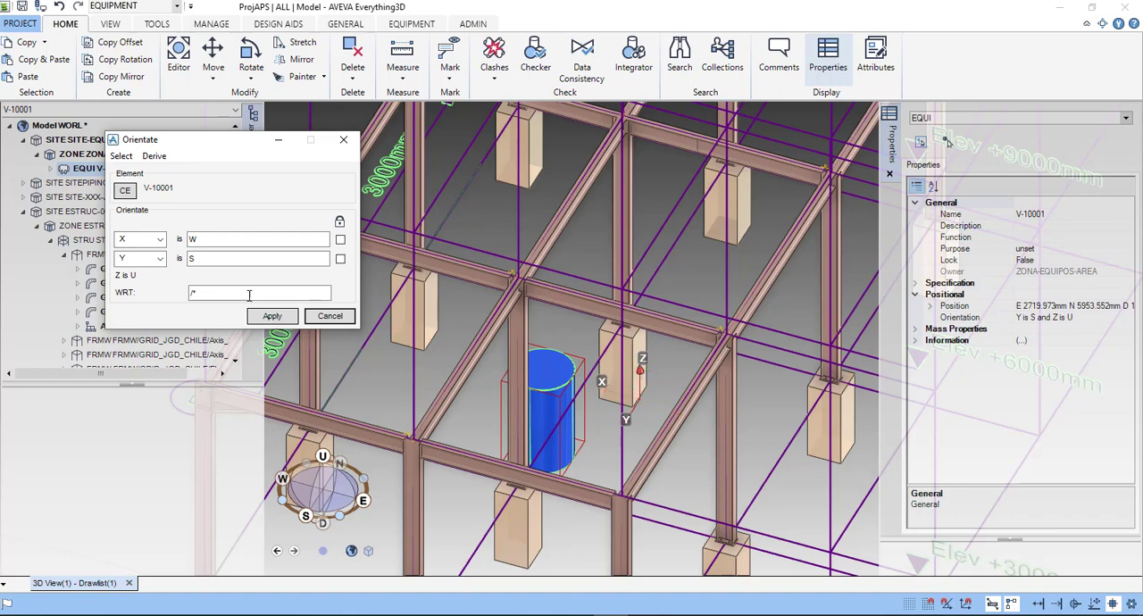
{"action": "left_click", "coordinate": [161, 261]}
{"action": "left_click", "coordinate": [128, 286]}
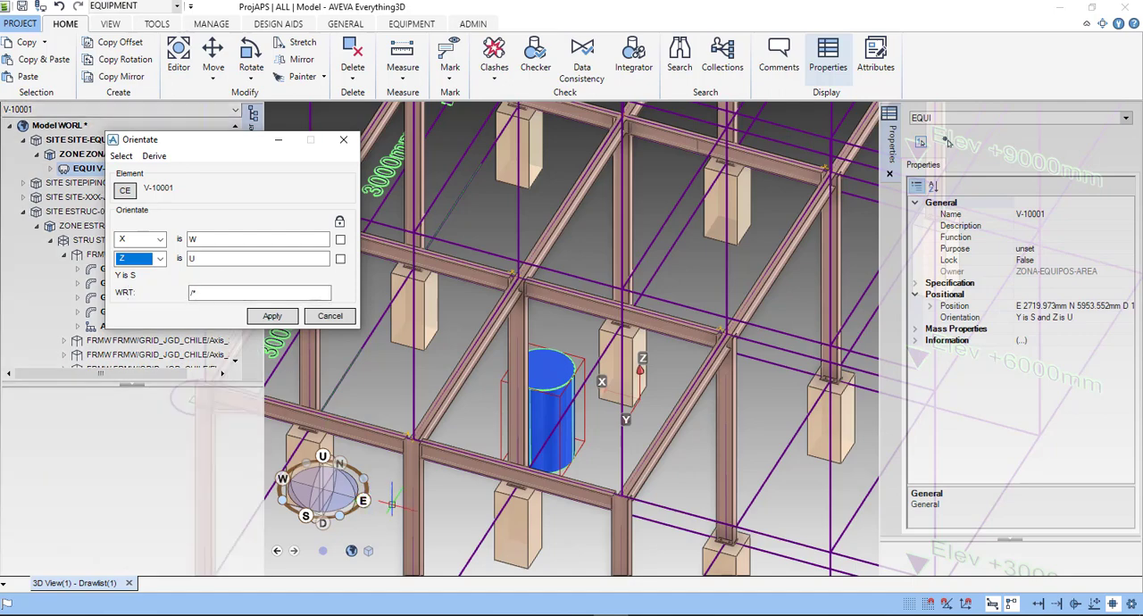
{"action": "double_click", "coordinate": [226, 260]}
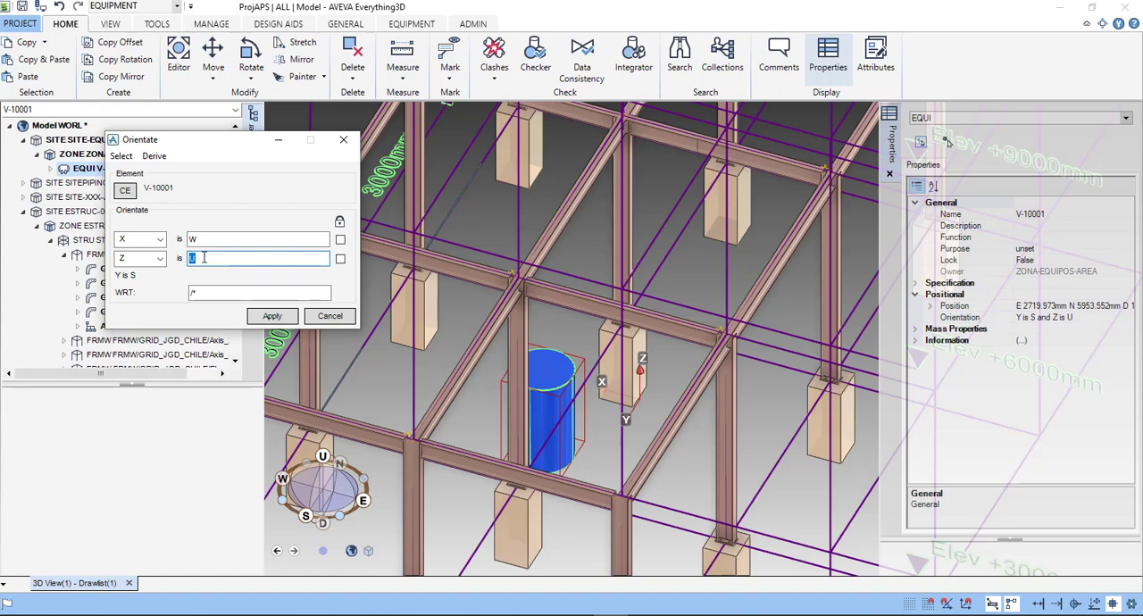
{"action": "type", "text": "E"}
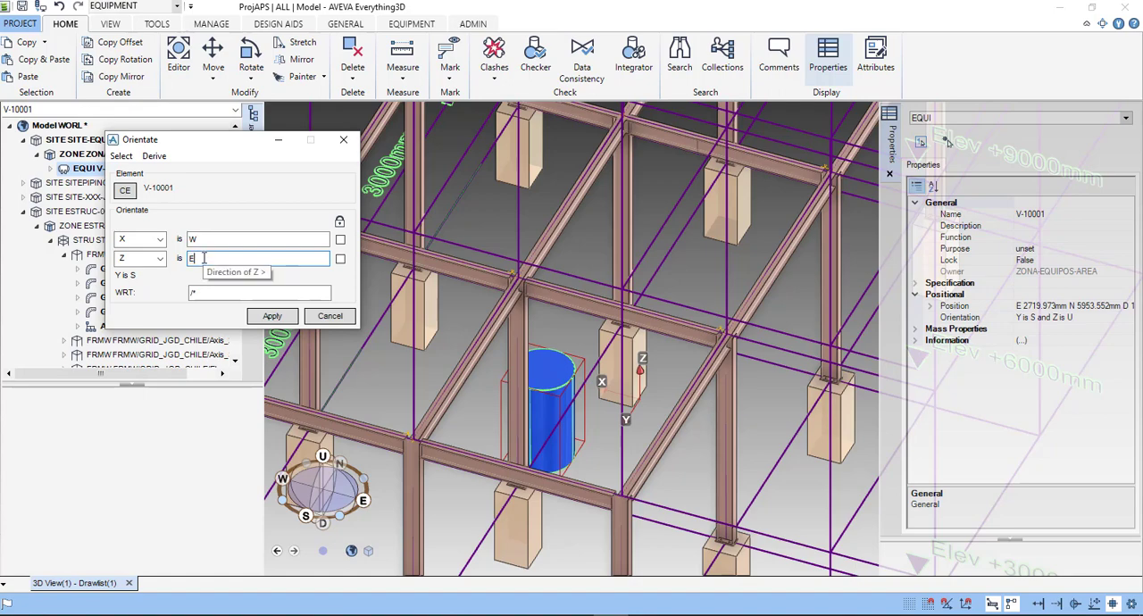
{"action": "left_click", "coordinate": [284, 315]}
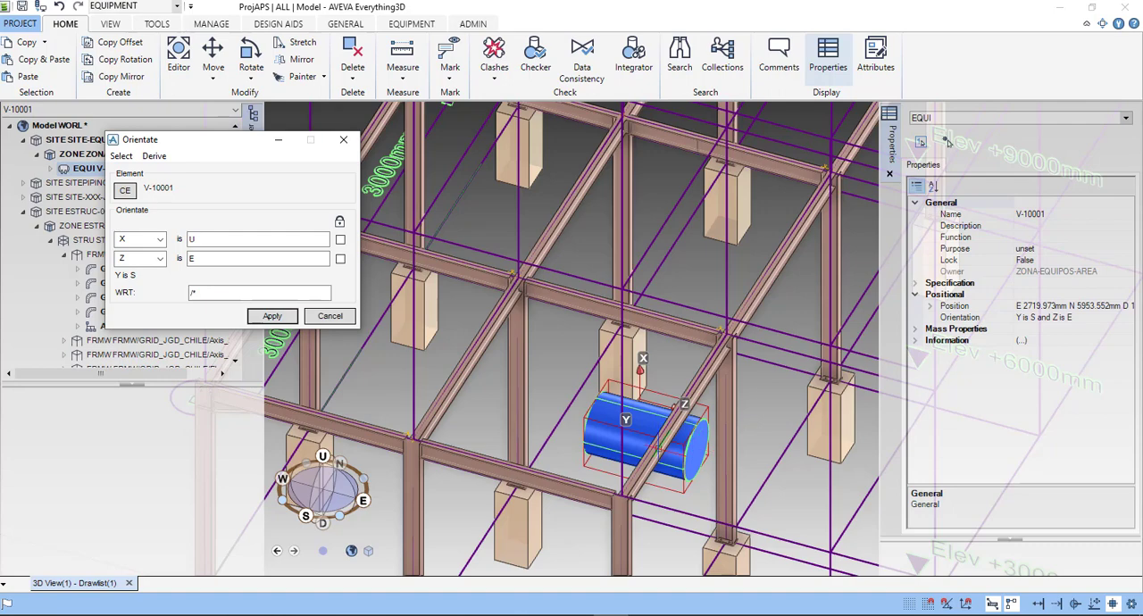
{"action": "scroll", "coordinate": [658, 449], "scroll_direction": "up", "scroll_amount": 3}
{"action": "left_click", "coordinate": [332, 318]}
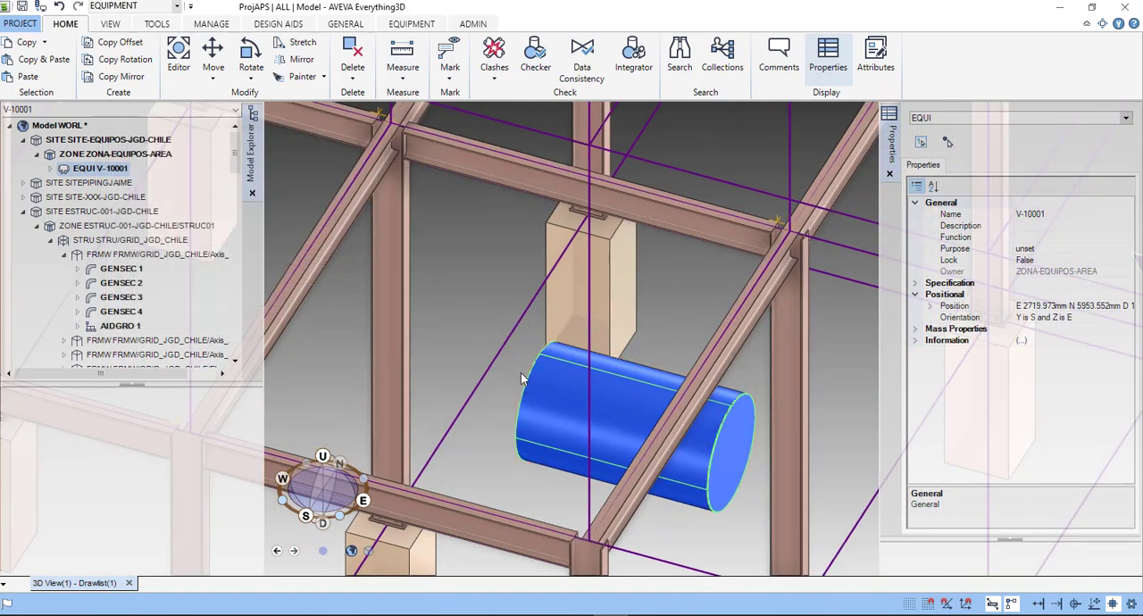
- Start a dish primitive in V-10001 and place its base centre at point P 2 of the cylinder
{"action": "scroll", "coordinate": [580, 412], "scroll_direction": "down", "scroll_amount": 6}
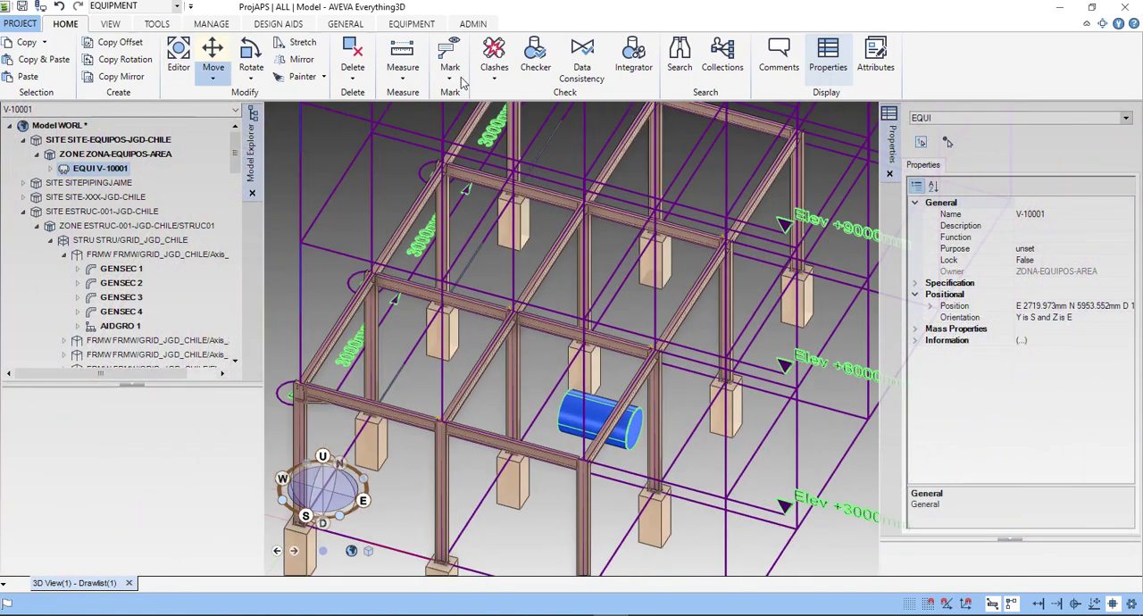
{"action": "left_click", "coordinate": [411, 25]}
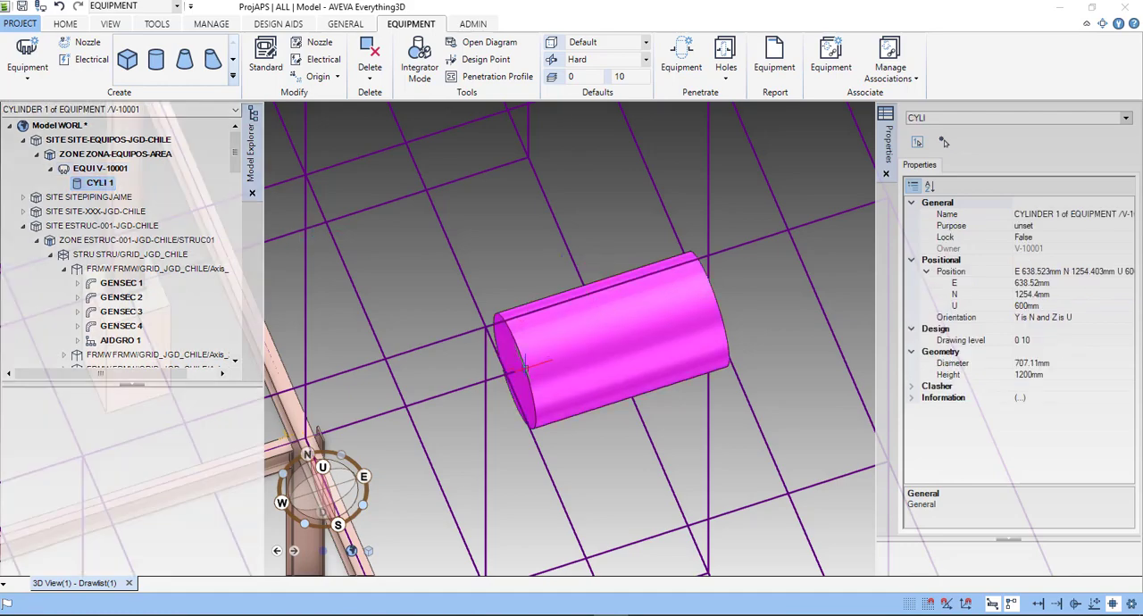
{"action": "scroll", "coordinate": [525, 366], "scroll_direction": "up", "scroll_amount": 2}
{"action": "scroll", "coordinate": [525, 366], "scroll_direction": "up", "scroll_amount": 1}
{"action": "scroll", "coordinate": [525, 367], "scroll_direction": "down", "scroll_amount": 1}
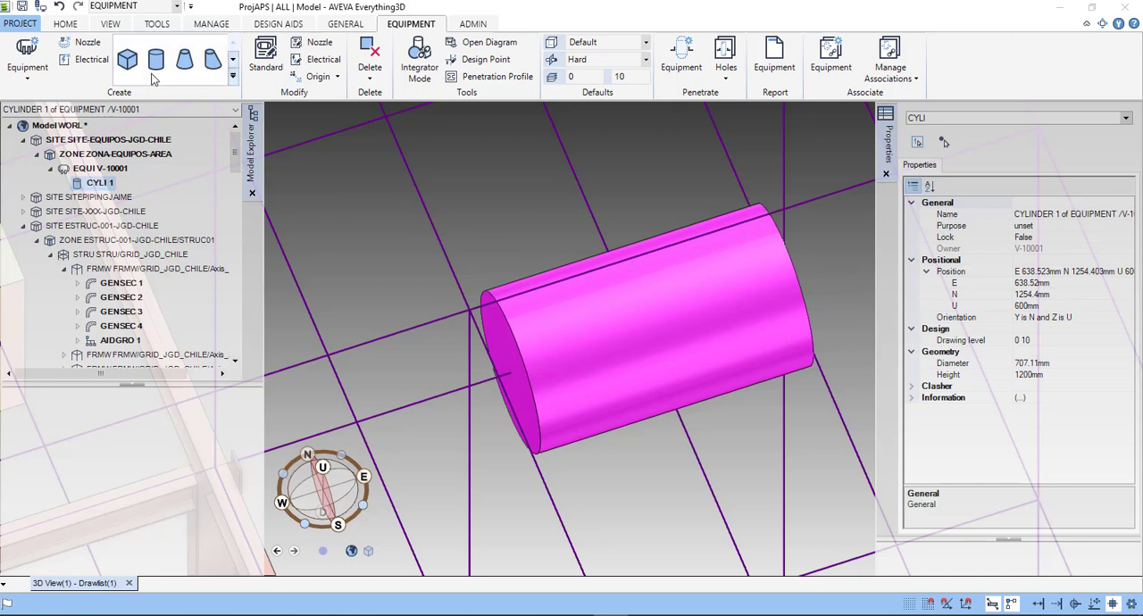
{"action": "left_click", "coordinate": [233, 59]}
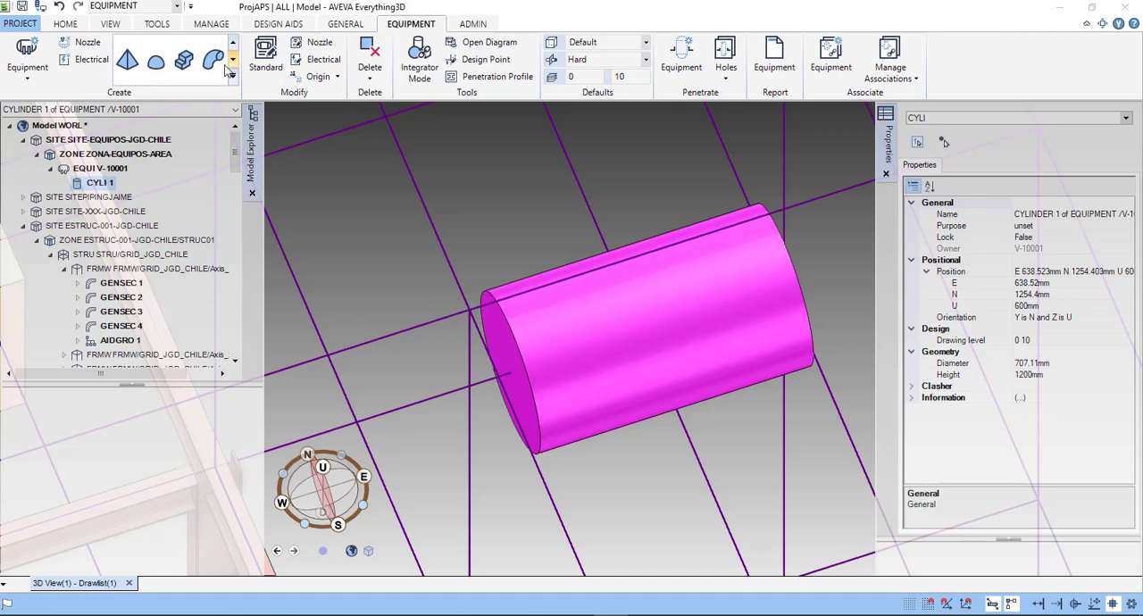
{"action": "left_click", "coordinate": [159, 68]}
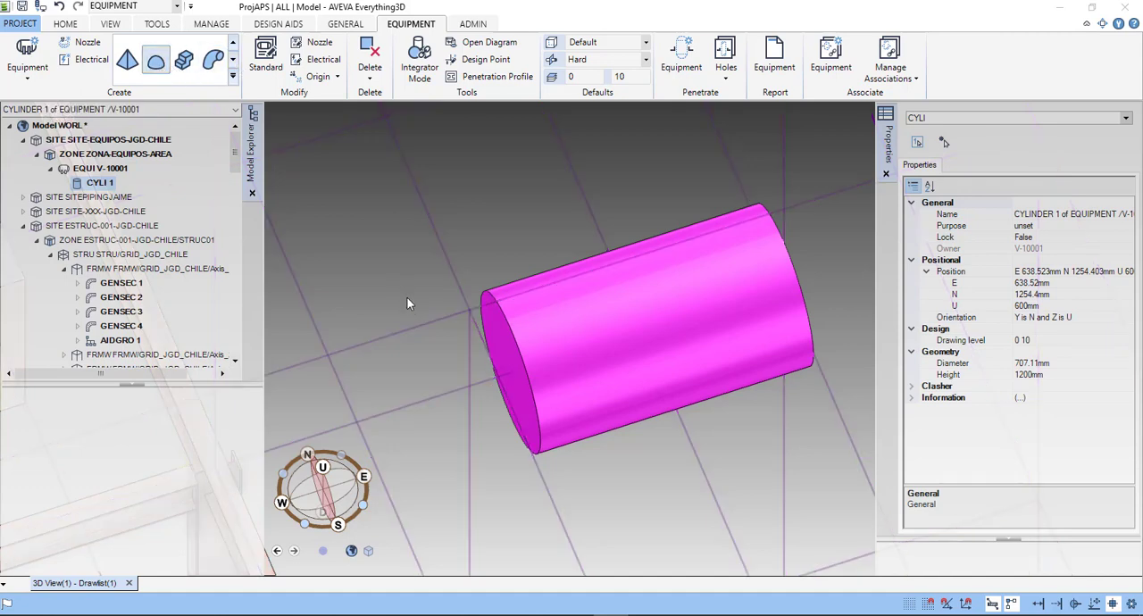
{"action": "left_click", "coordinate": [443, 353]}
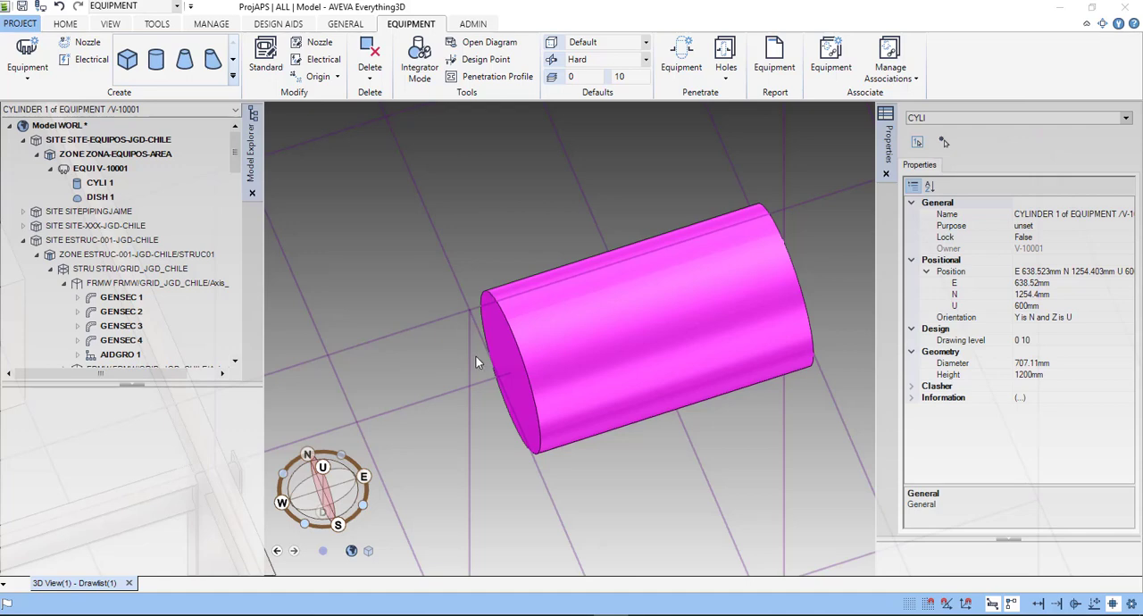
{"action": "scroll", "coordinate": [494, 379], "scroll_direction": "up", "scroll_amount": 5}
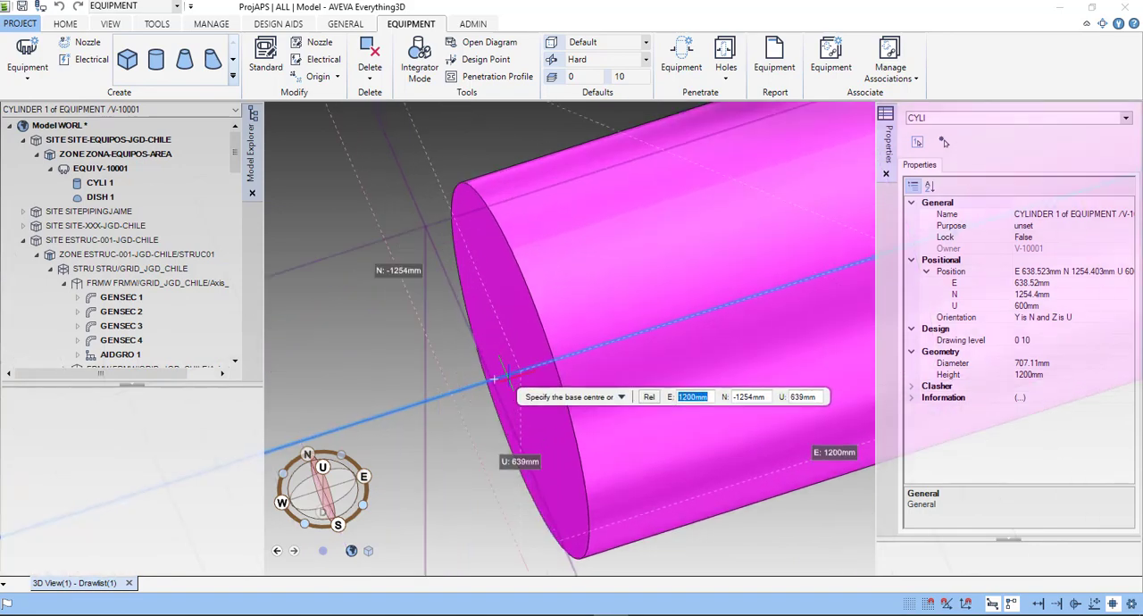
{"action": "scroll", "coordinate": [491, 380], "scroll_direction": "up", "scroll_amount": 3}
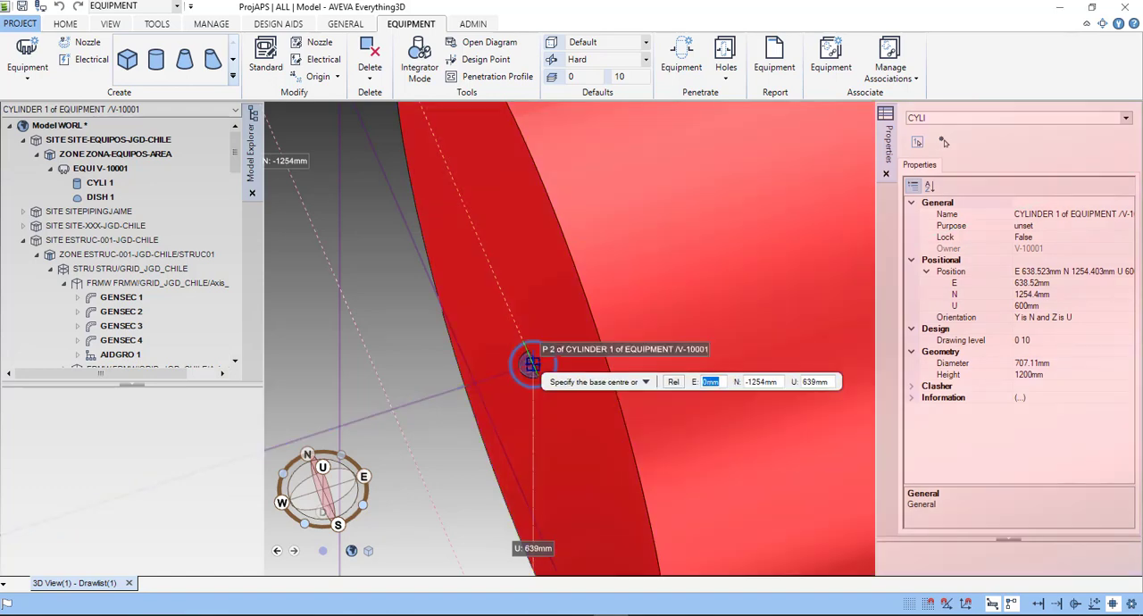
{"action": "left_click", "coordinate": [531, 364]}
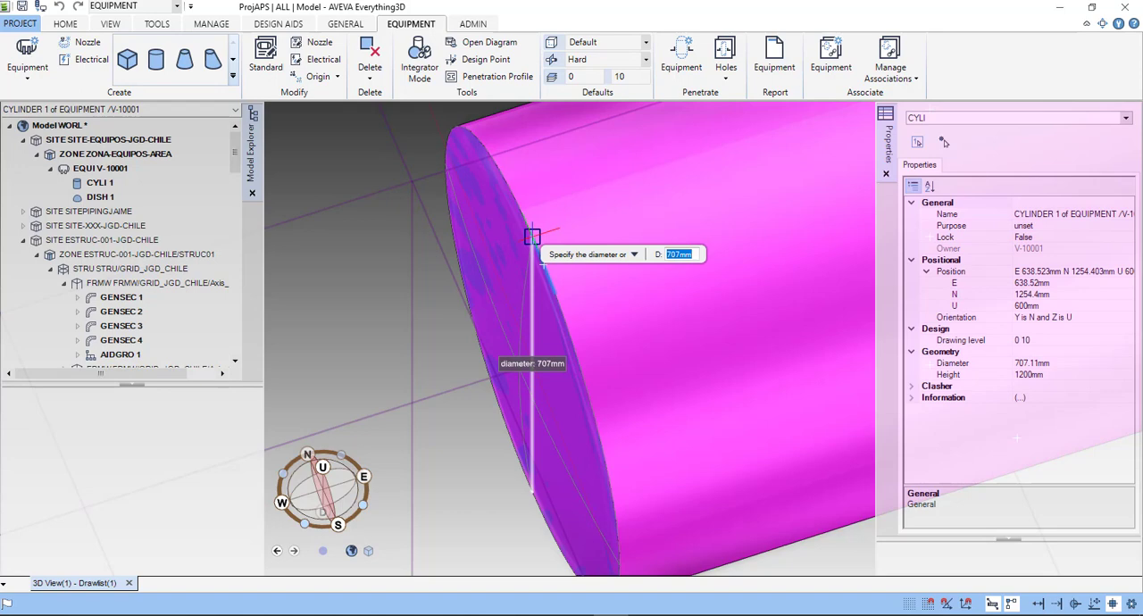
- Give the dish a diameter of about 707 mm and a height of 300 mm, and select it
{"action": "scroll", "coordinate": [536, 250], "scroll_direction": "up", "scroll_amount": 2}
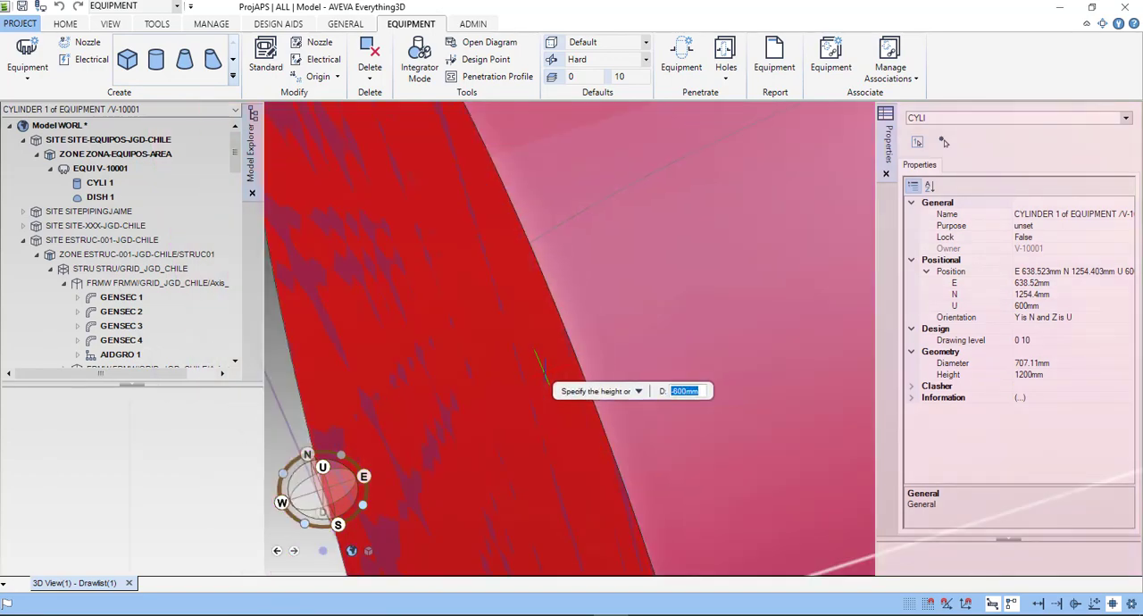
{"action": "type", "text": "300"}
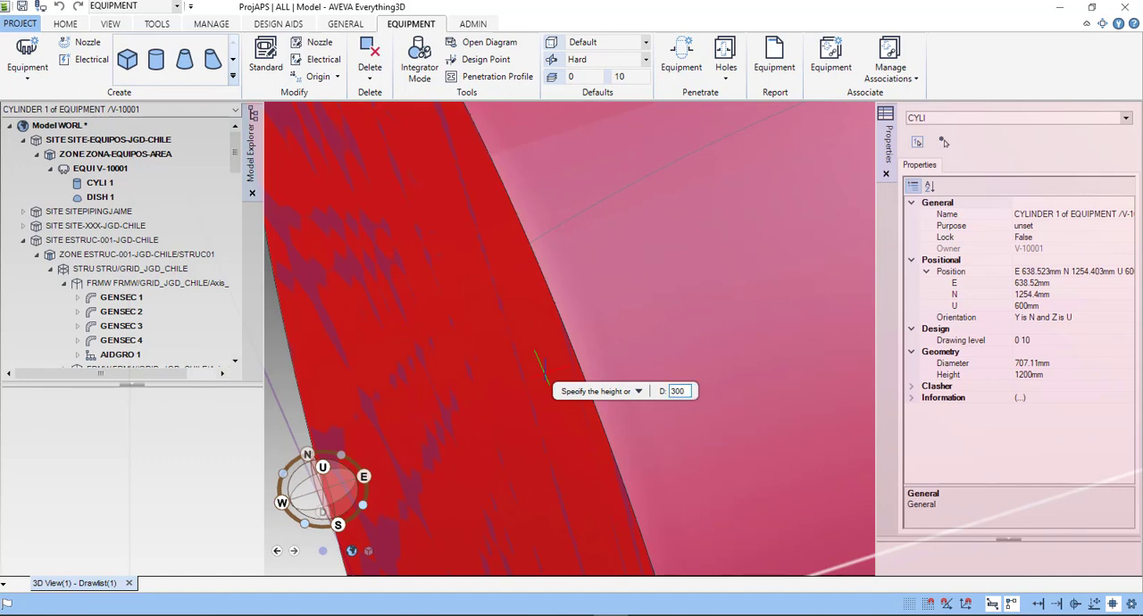
{"action": "key", "text": "Return"}
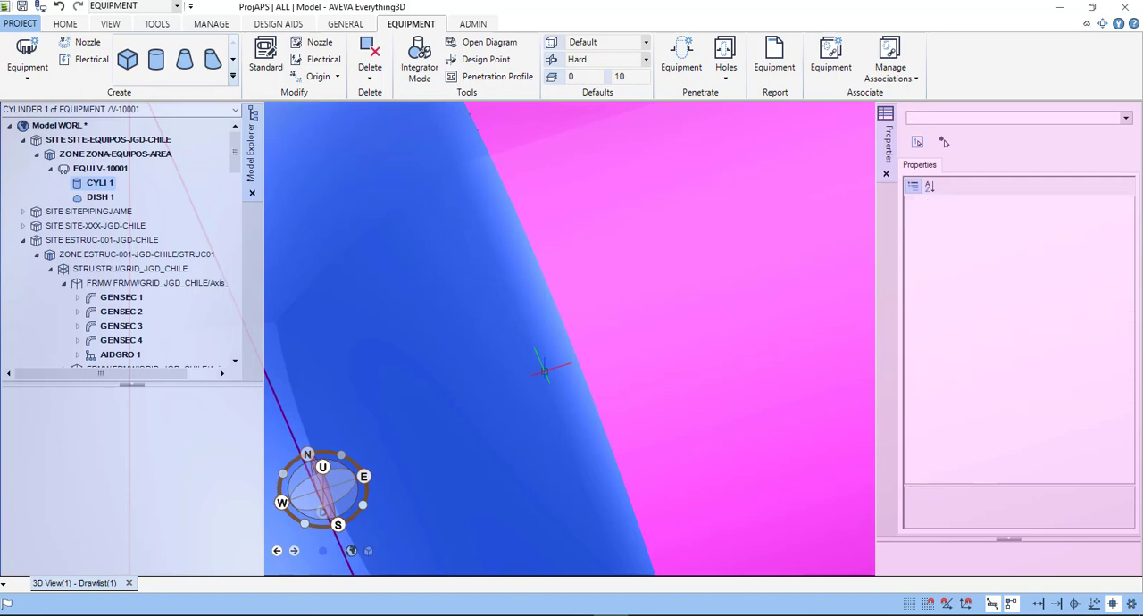
{"action": "scroll", "coordinate": [542, 370], "scroll_direction": "down", "scroll_amount": 5}
{"action": "scroll", "coordinate": [706, 295], "scroll_direction": "down", "scroll_amount": 1}
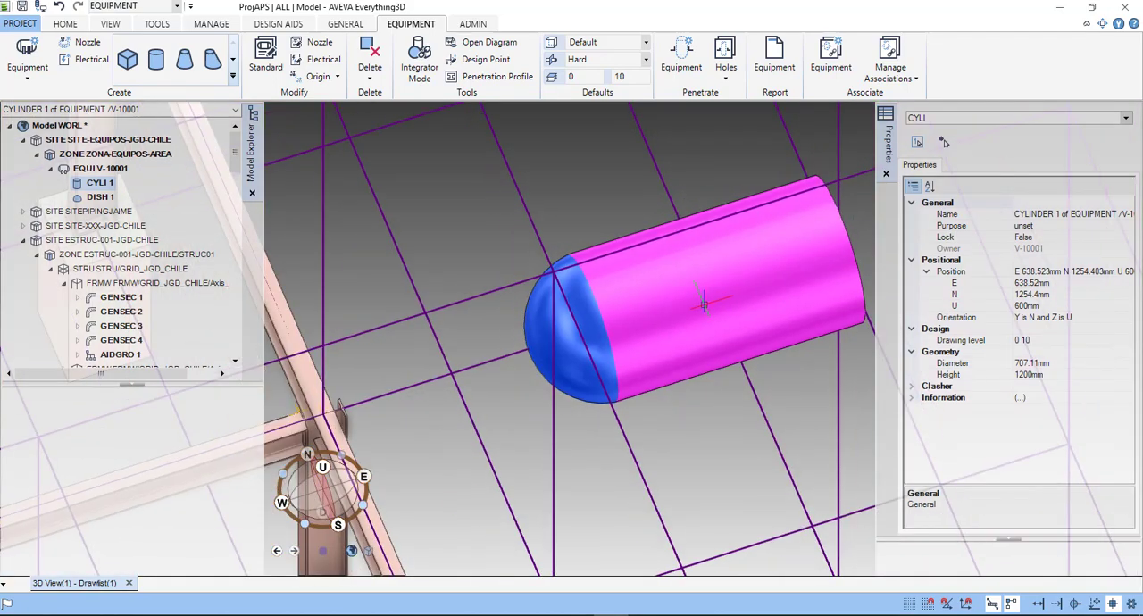
{"action": "middle_click_drag", "start_coordinate": [682, 314], "coordinate": [603, 355]}
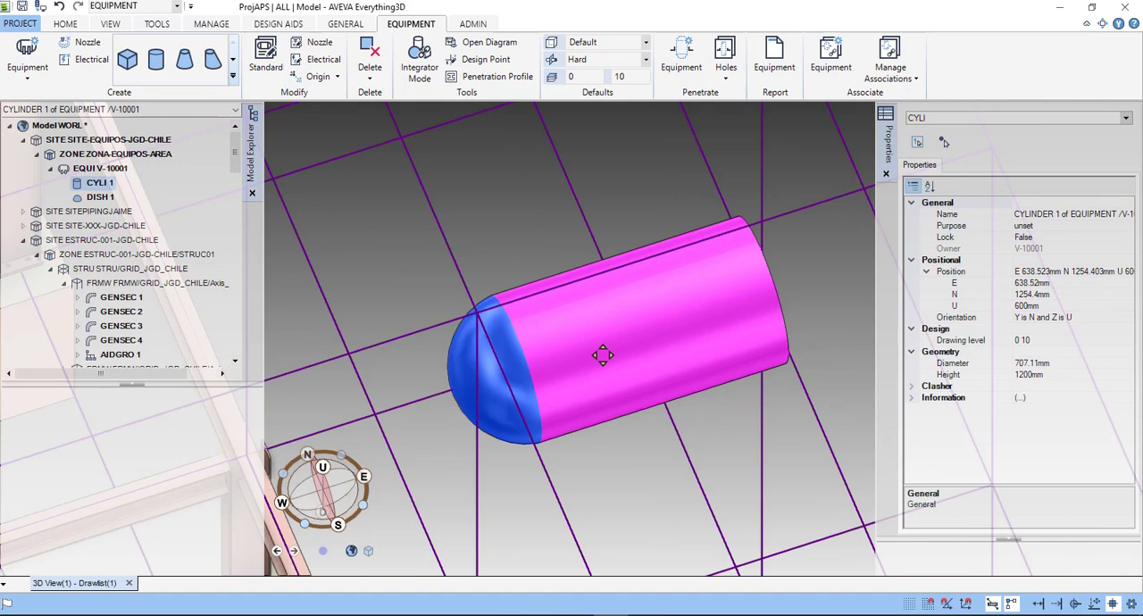
{"action": "middle_click_drag", "start_coordinate": [603, 356], "coordinate": [599, 357]}
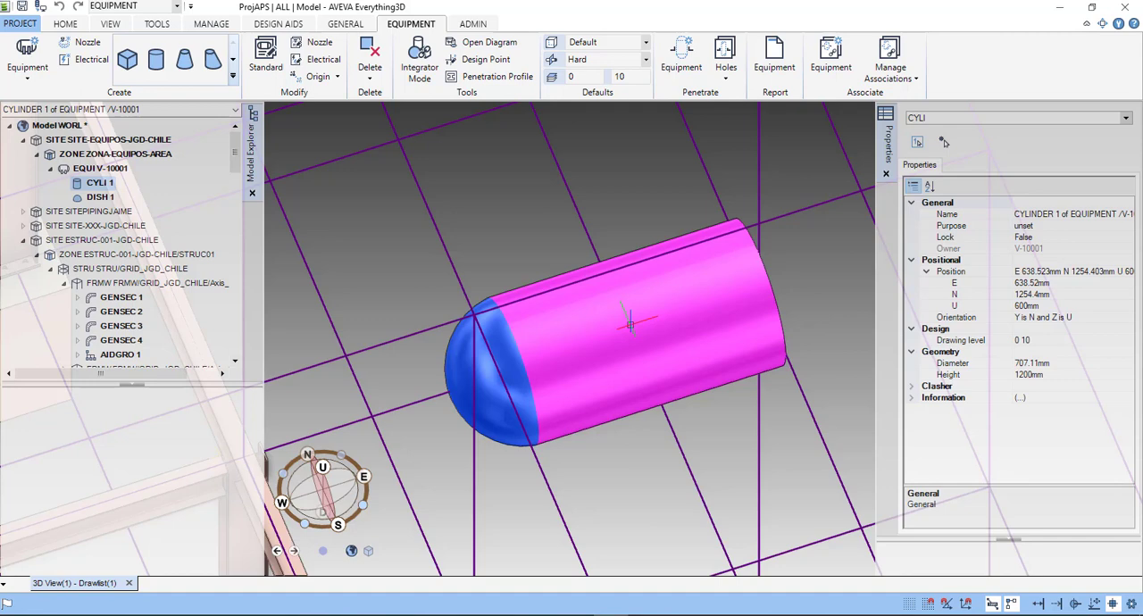
{"action": "left_click", "coordinate": [631, 325]}
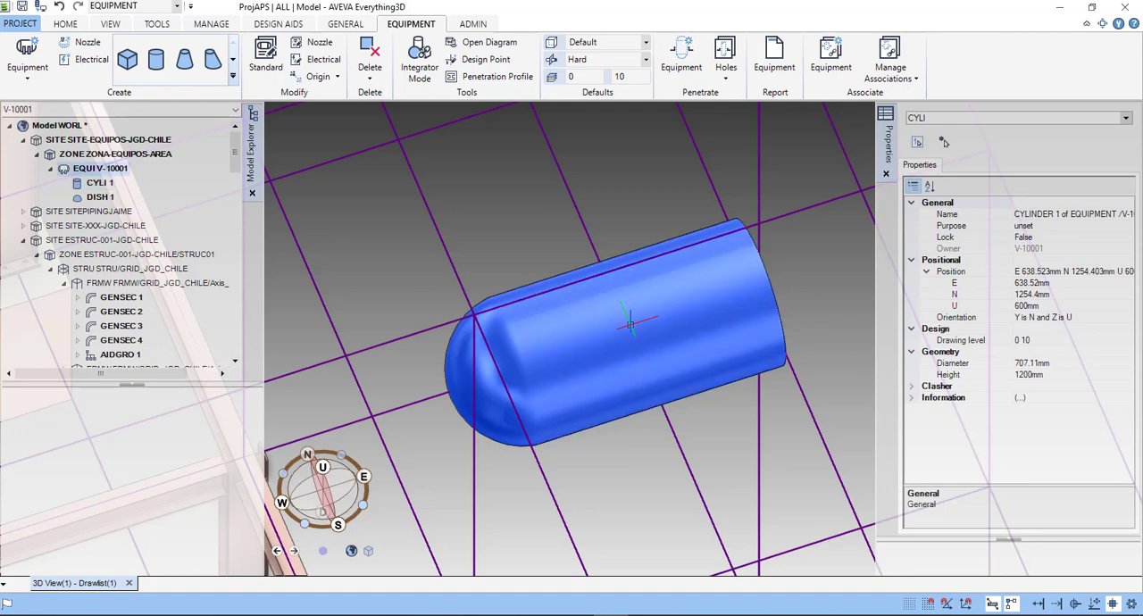
{"action": "left_click", "coordinate": [104, 197]}
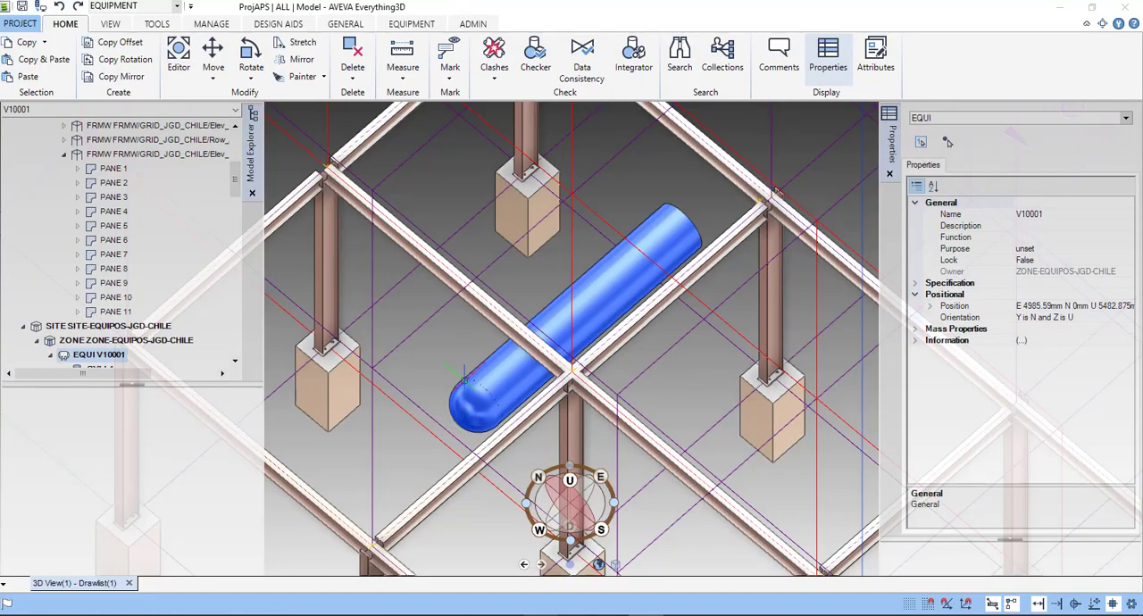
- Create a mirror copy of equipment V10001 with plane direction E at East 4985.6 mm and retain the copy
{"action": "left_click", "coordinate": [143, 327]}
{"action": "left_click_drag", "start_coordinate": [234, 180], "coordinate": [234, 198]}
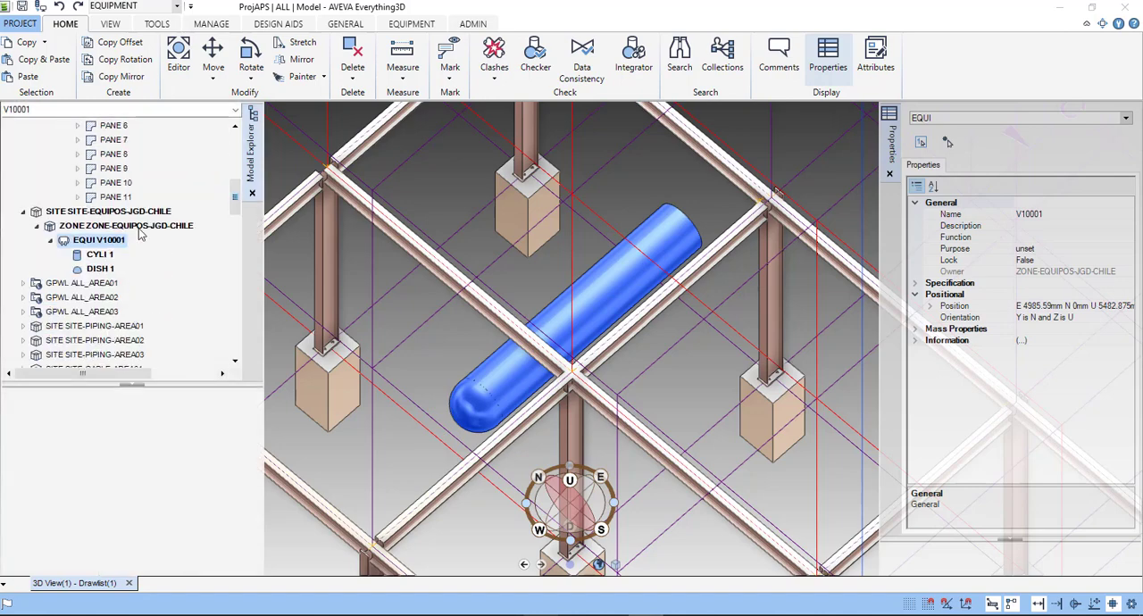
{"action": "left_click", "coordinate": [123, 243]}
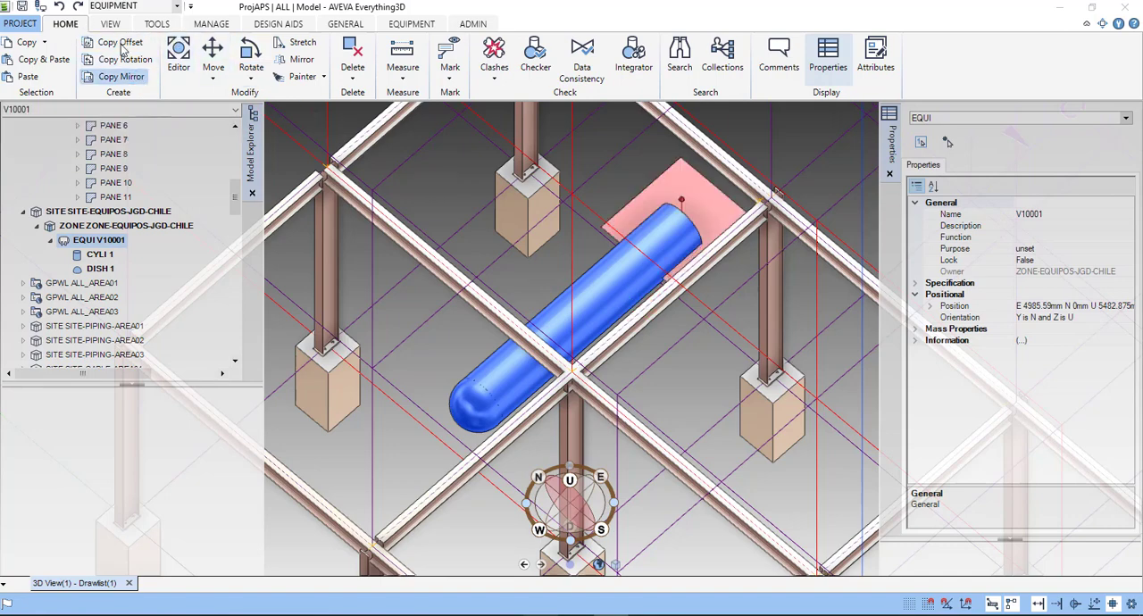
{"action": "left_click_drag", "start_coordinate": [208, 168], "coordinate": [198, 159]}
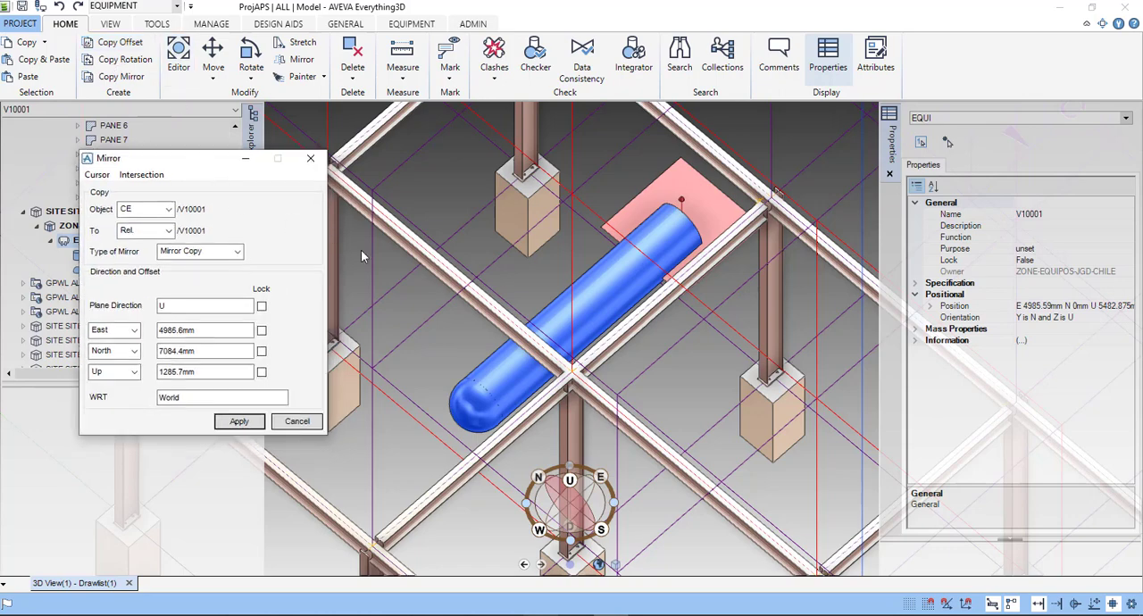
{"action": "scroll", "coordinate": [673, 179], "scroll_direction": "up", "scroll_amount": 3}
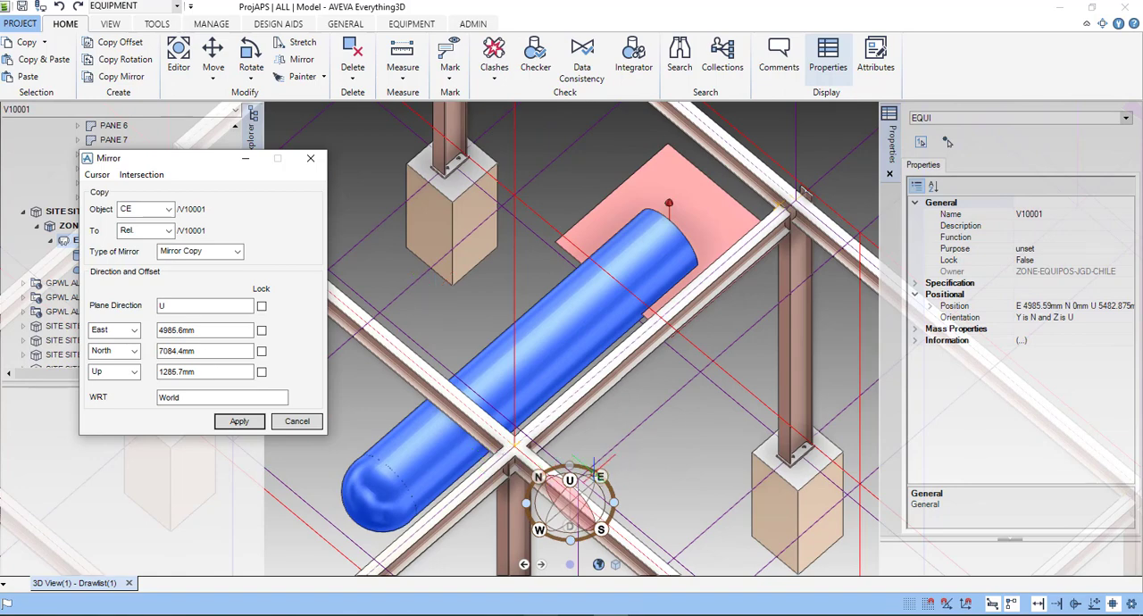
{"action": "left_click", "coordinate": [159, 305]}
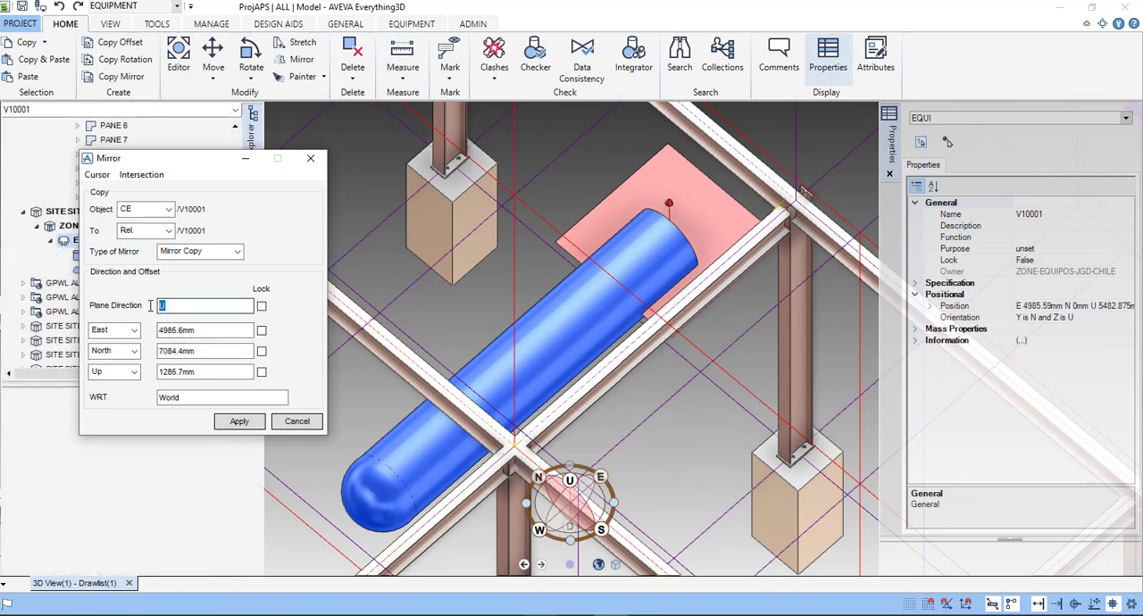
{"action": "type", "text": "E"}
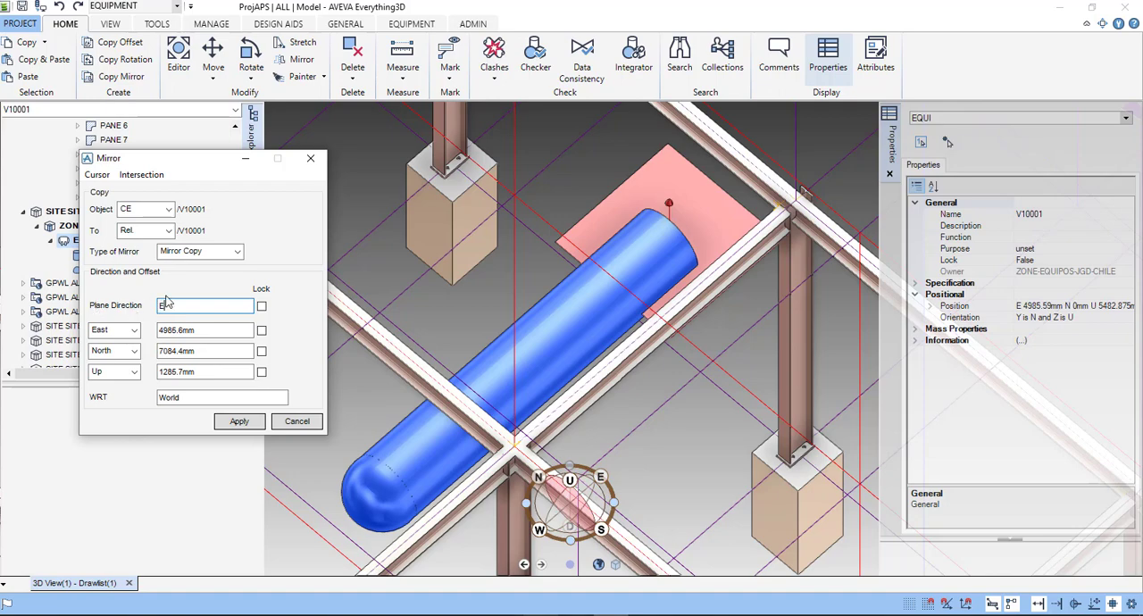
{"action": "left_click", "coordinate": [211, 330]}
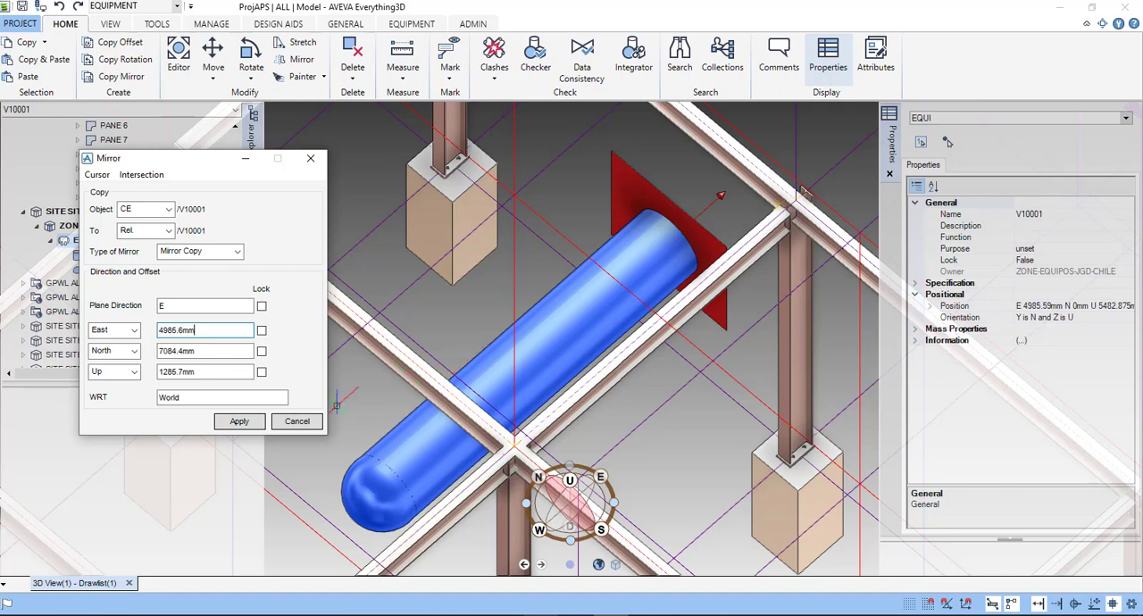
{"action": "left_click", "coordinate": [239, 421]}
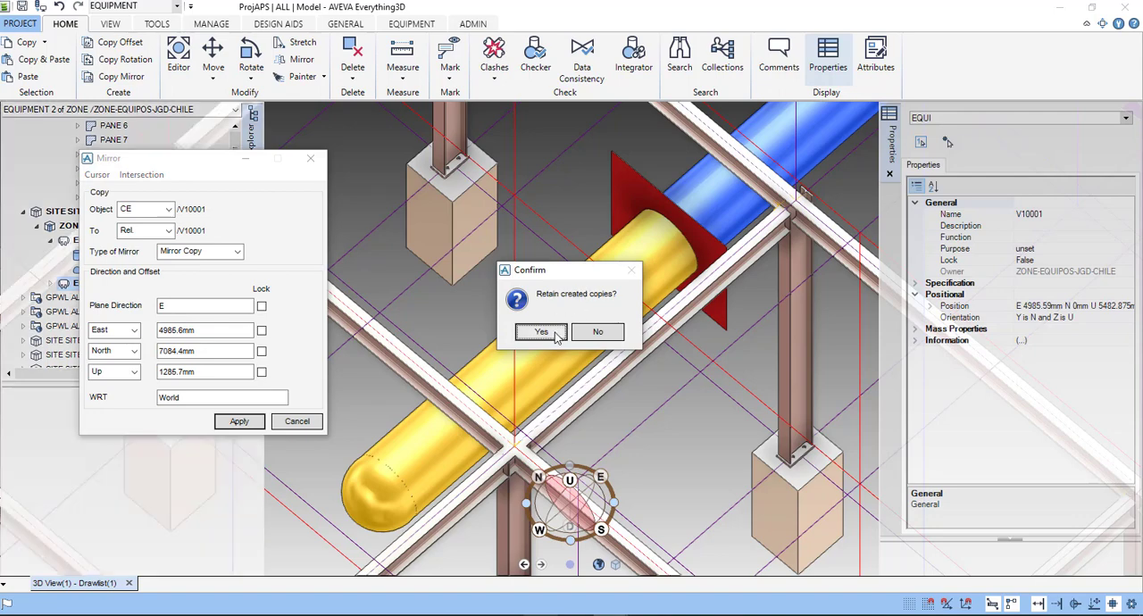
{"action": "left_click", "coordinate": [551, 334]}
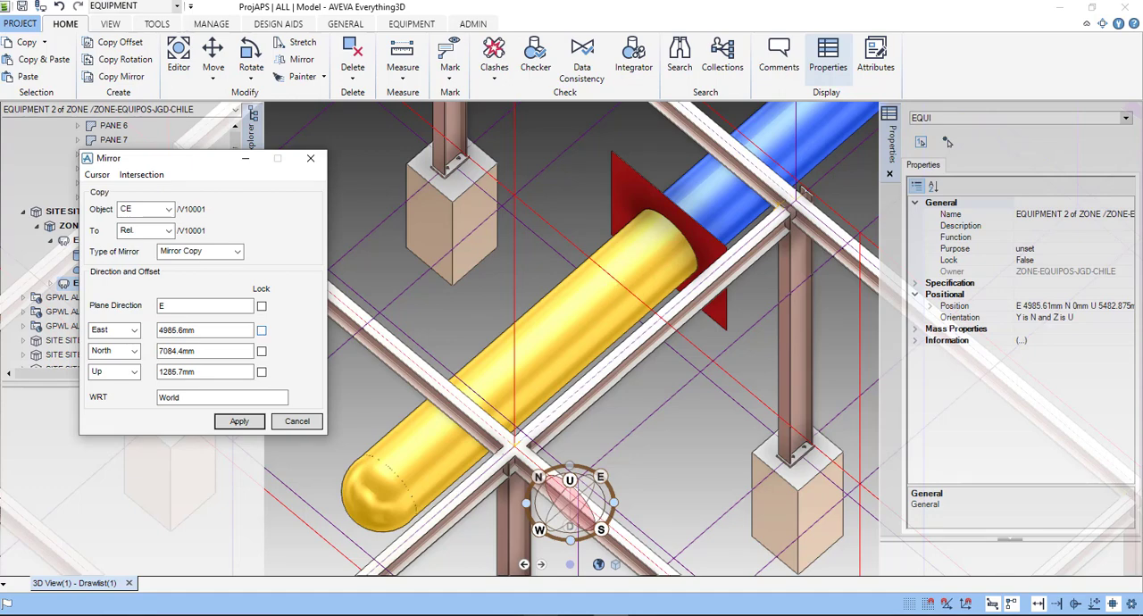
- Close the Mirror dialog and delete cylinder CYLI 1 from the mirrored equipment EQUI 2
{"action": "left_click", "coordinate": [303, 422]}
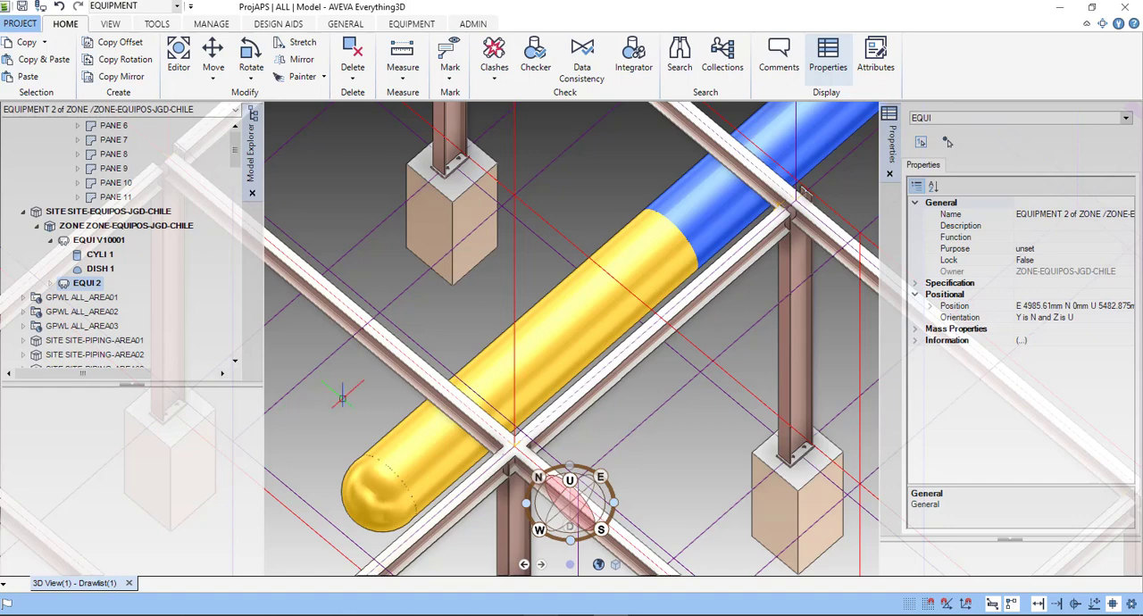
{"action": "scroll", "coordinate": [342, 397], "scroll_direction": "down", "scroll_amount": 1}
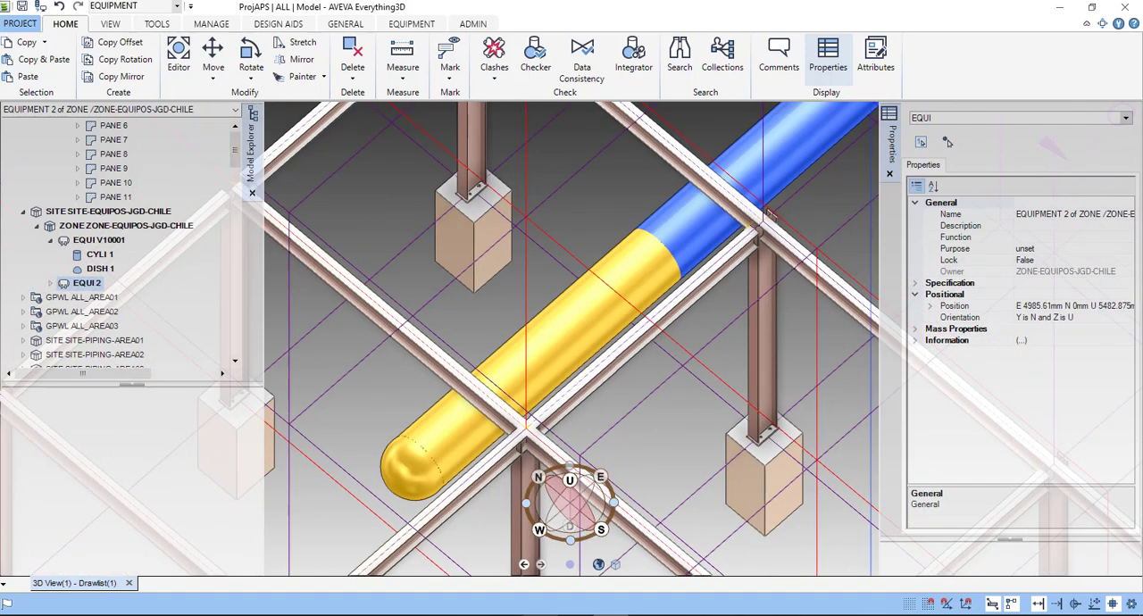
{"action": "left_click", "coordinate": [50, 283]}
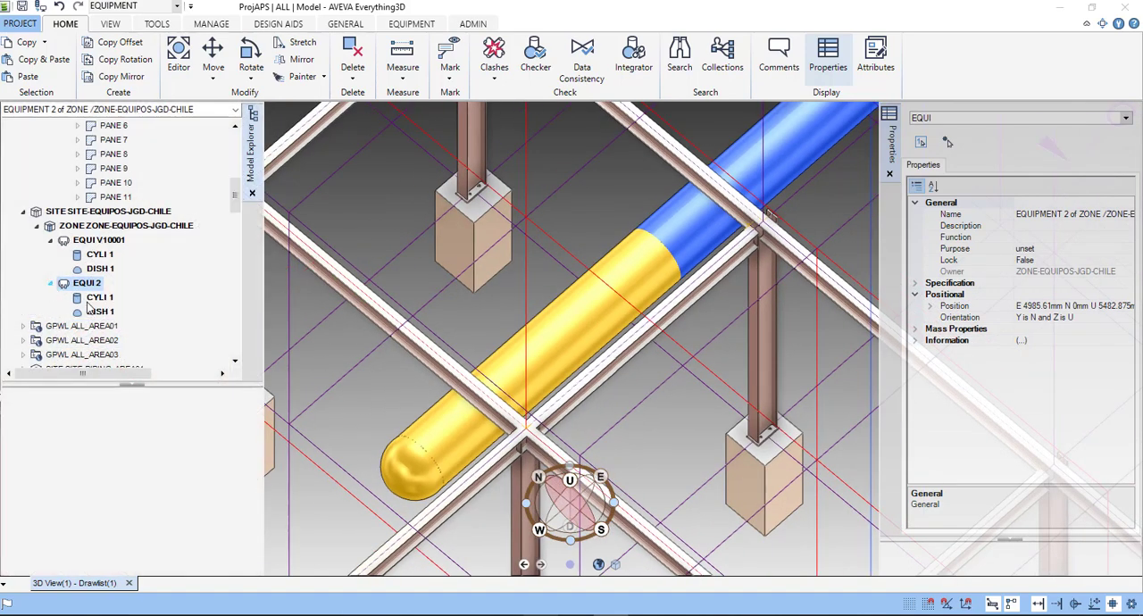
{"action": "left_click", "coordinate": [97, 298]}
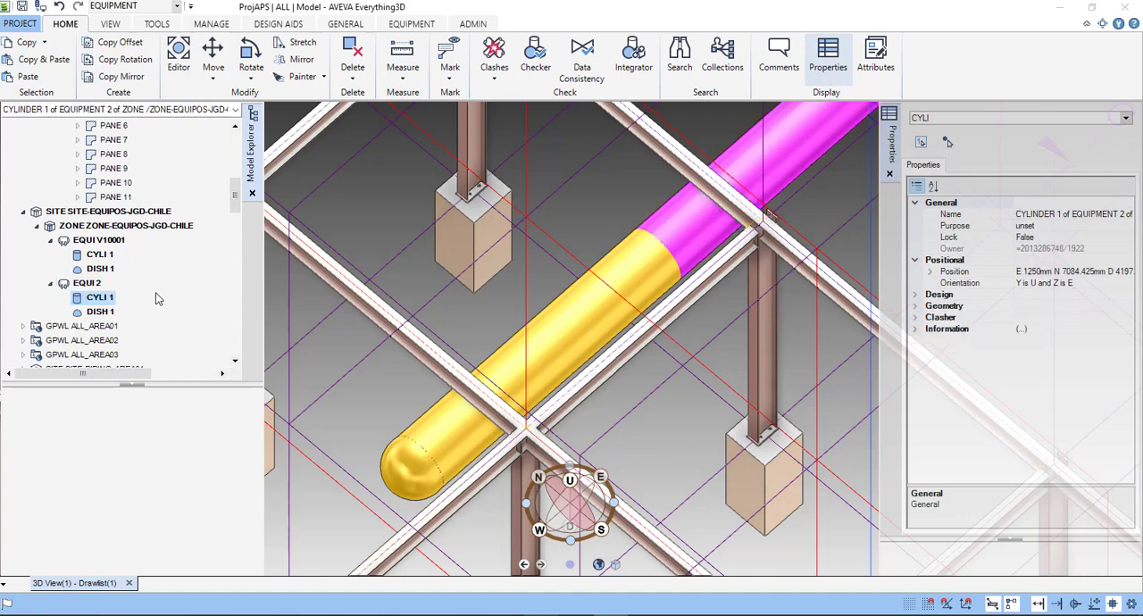
{"action": "right_click", "coordinate": [102, 299]}
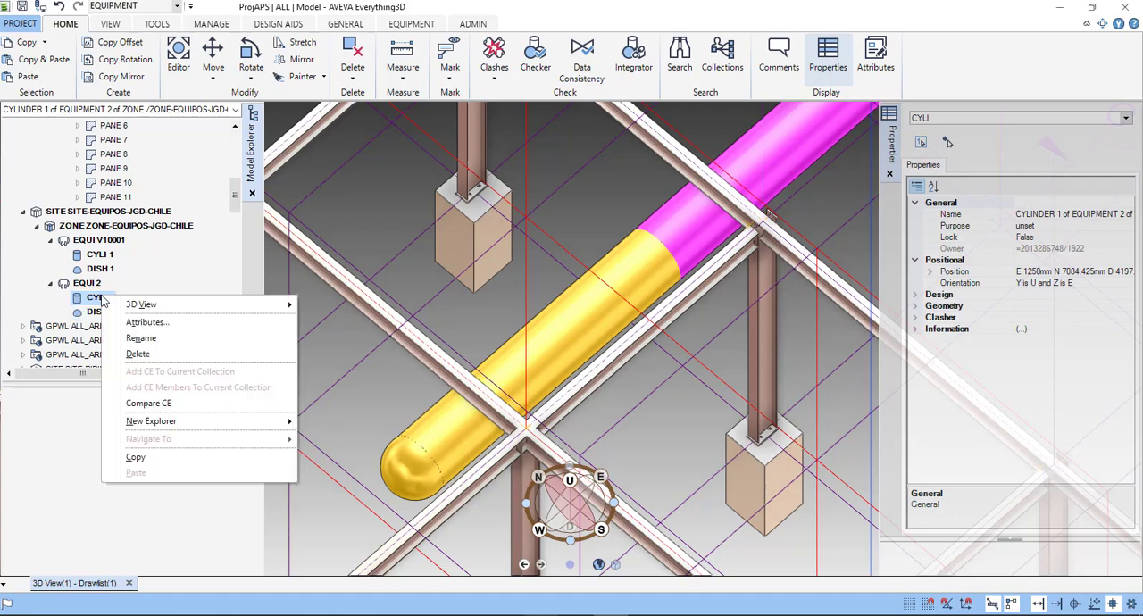
{"action": "left_click", "coordinate": [137, 354]}
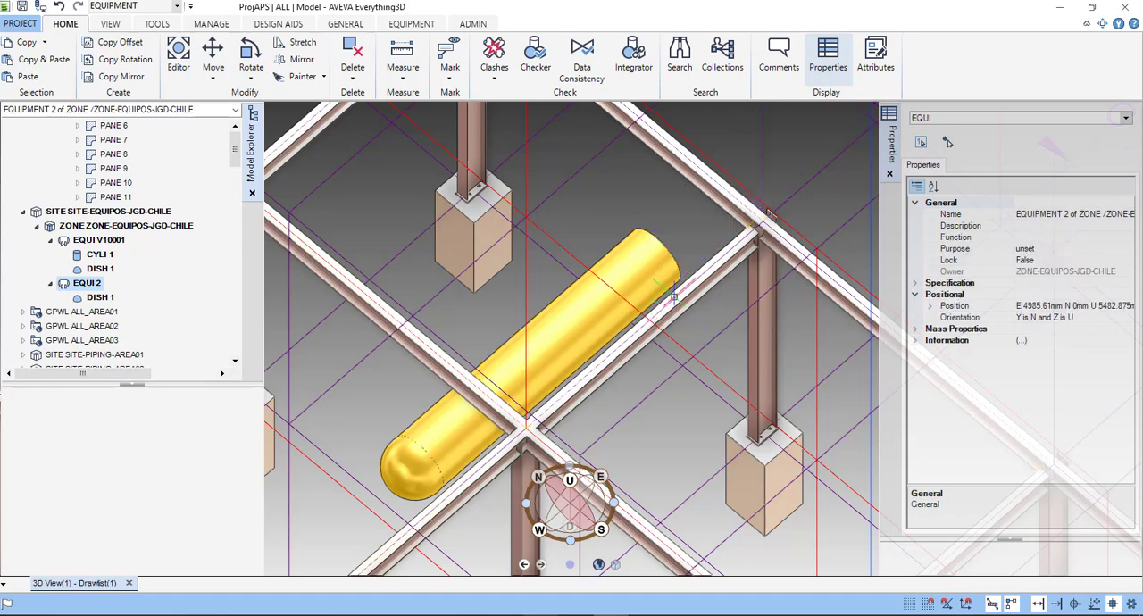
- Start moving EQUI 2 with point P 0 of its dish as the base point
{"action": "scroll", "coordinate": [679, 292], "scroll_direction": "down", "scroll_amount": 1}
{"action": "middle_click_drag", "start_coordinate": [675, 295], "coordinate": [656, 308]}
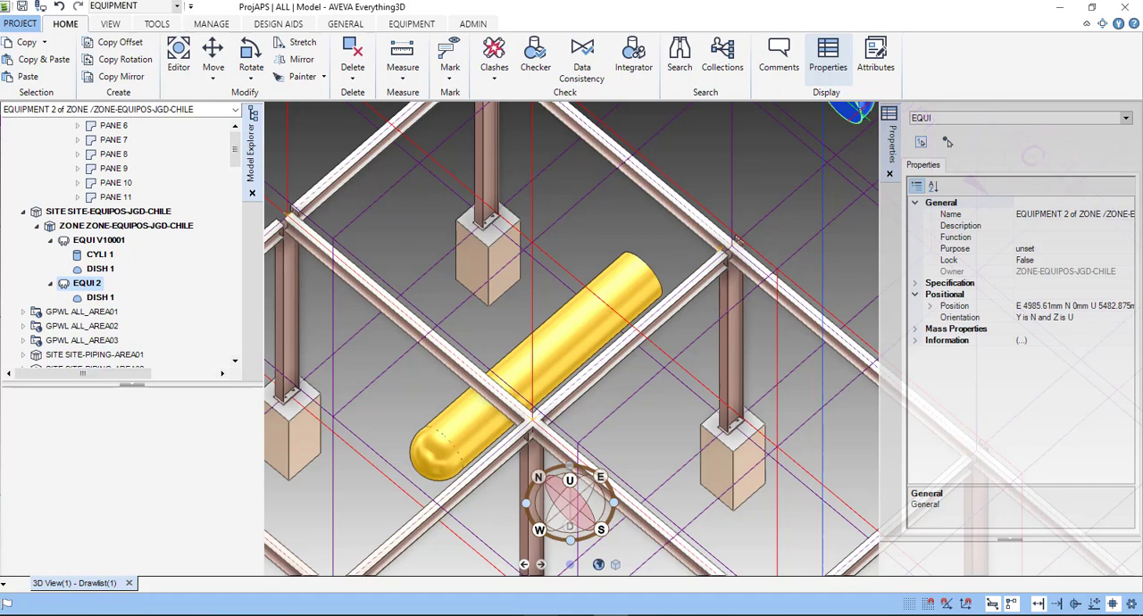
{"action": "right_click", "coordinate": [679, 245]}
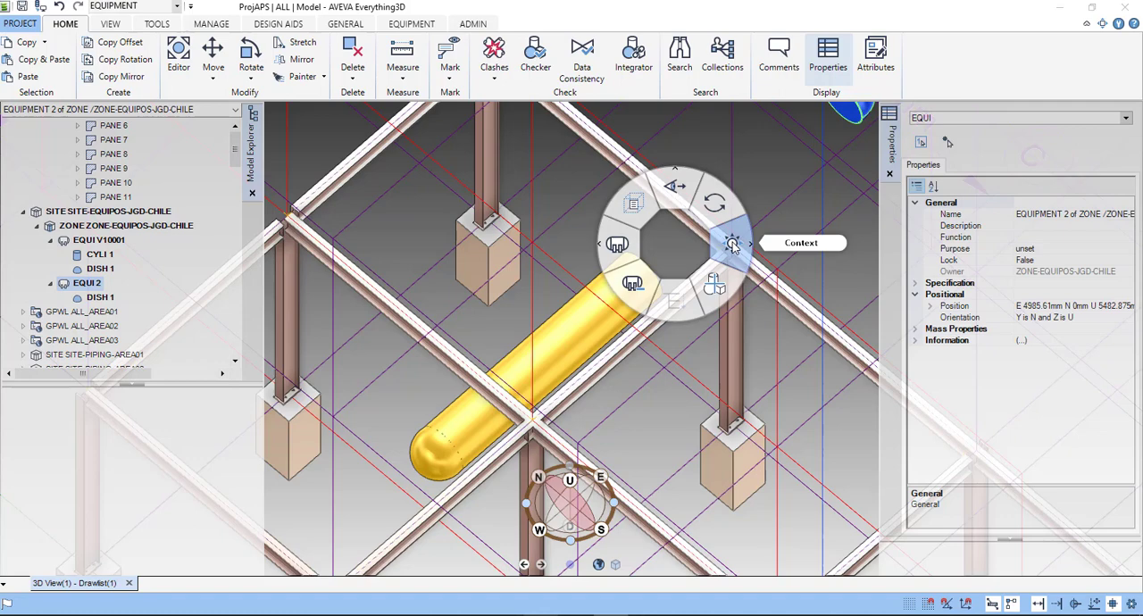
{"action": "left_click", "coordinate": [732, 246]}
{"action": "left_click", "coordinate": [808, 273]}
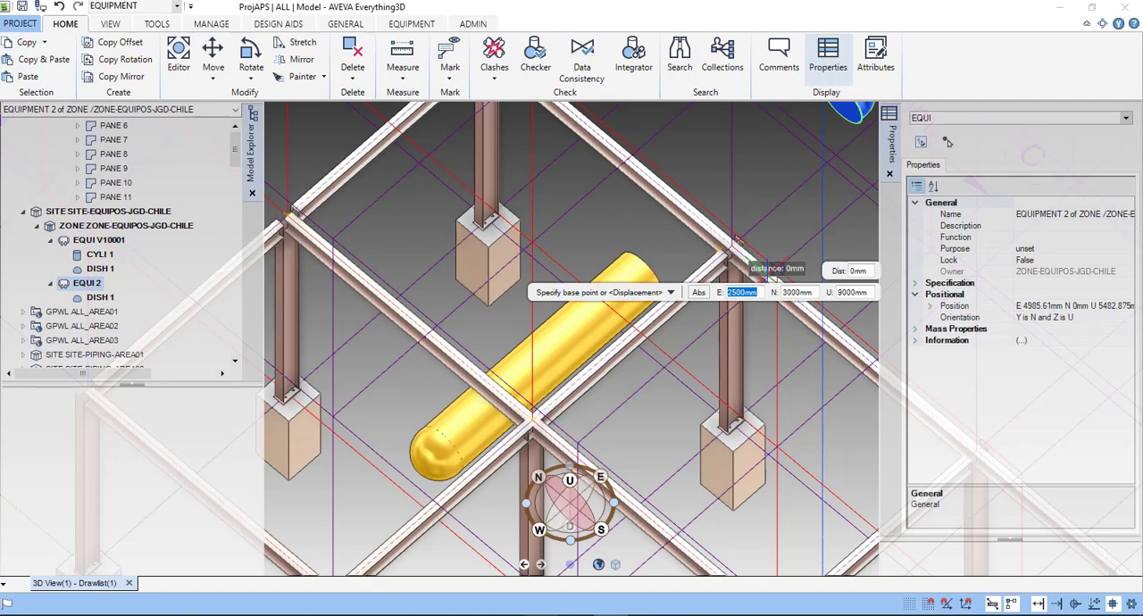
{"action": "scroll", "coordinate": [653, 379], "scroll_direction": "up", "scroll_amount": 3}
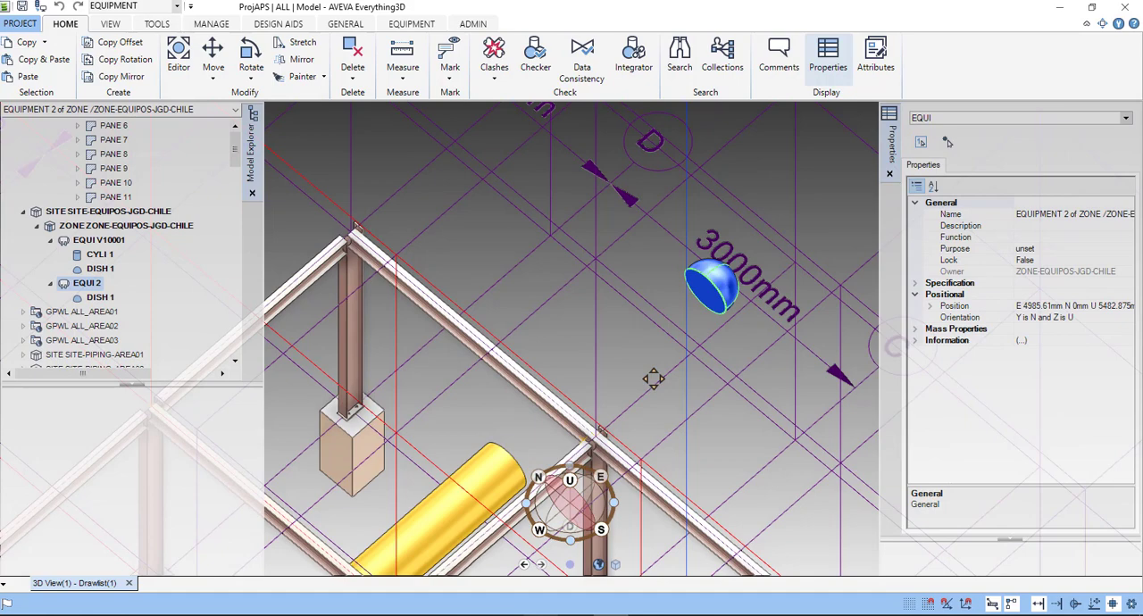
{"action": "scroll", "coordinate": [709, 297], "scroll_direction": "up", "scroll_amount": 3}
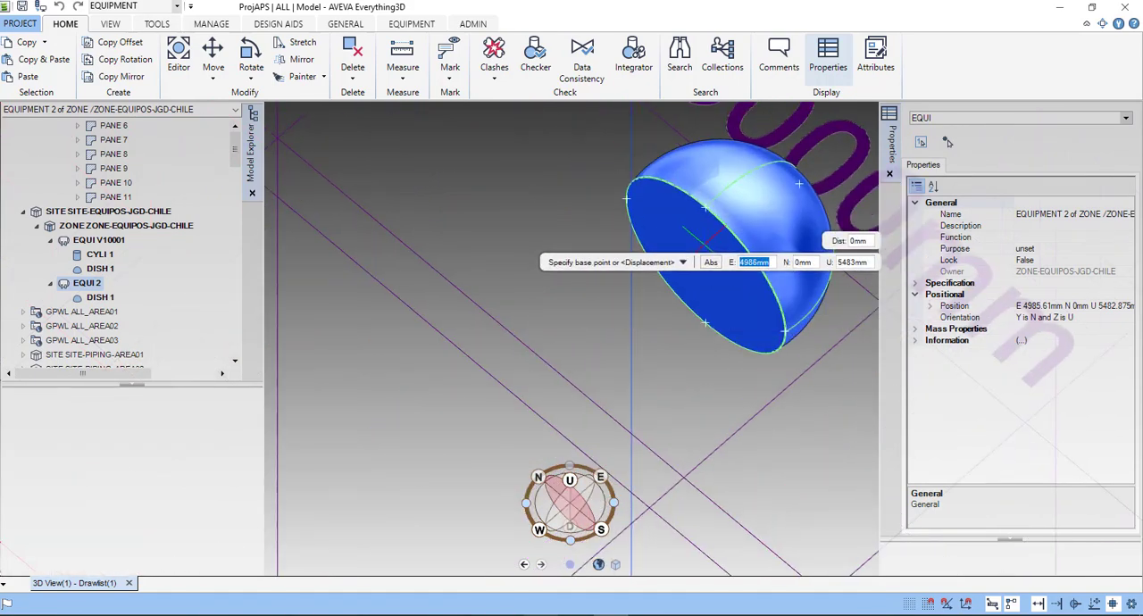
{"action": "left_click", "coordinate": [706, 264]}
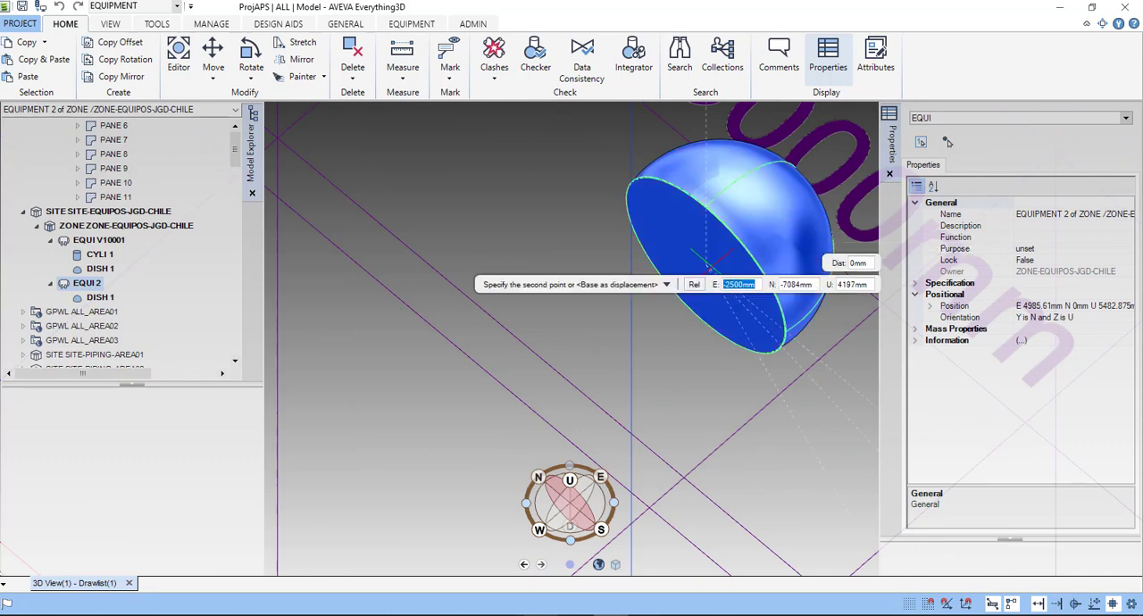
- Complete the move of EQUI 2 by placing its dish at point P 2 of the V10001 cylinder's open end
{"action": "key", "text": "Escape"}
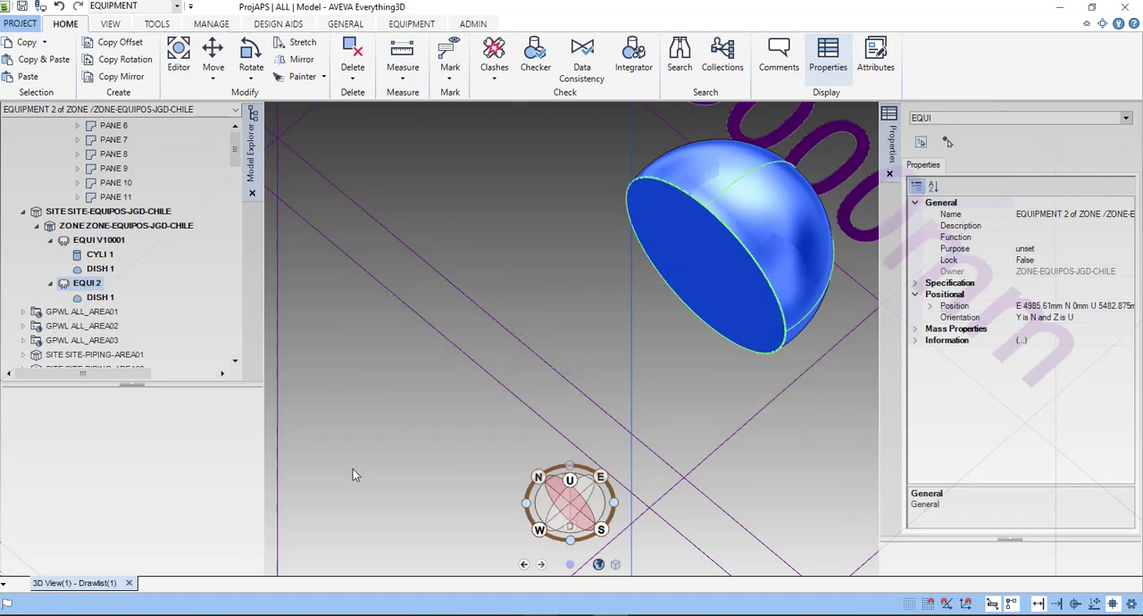
{"action": "scroll", "coordinate": [362, 482], "scroll_direction": "down", "scroll_amount": 5}
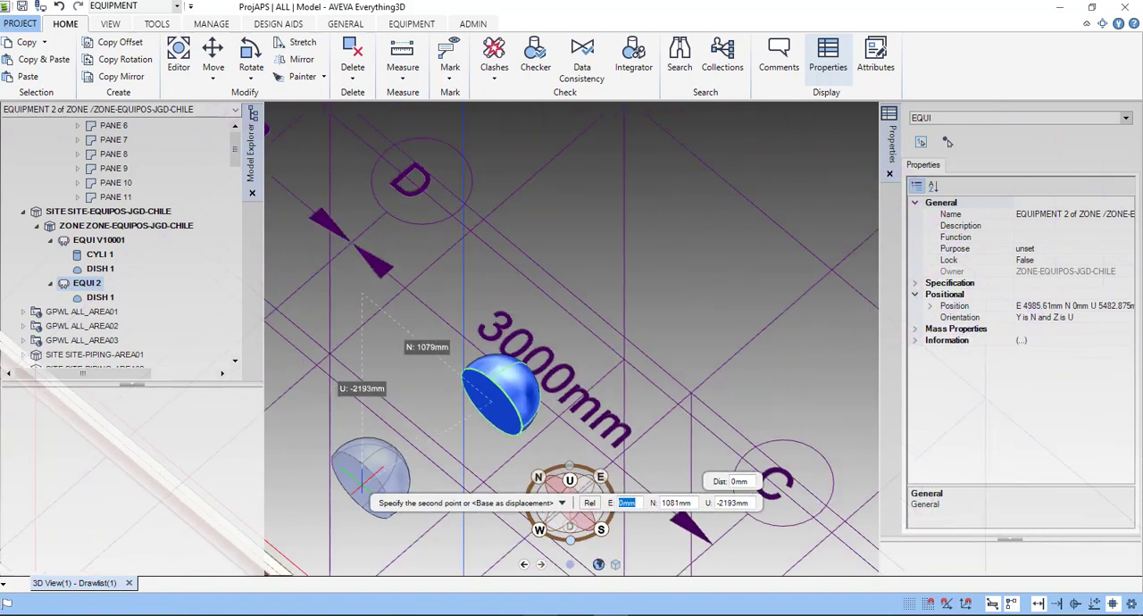
{"action": "scroll", "coordinate": [362, 483], "scroll_direction": "down", "scroll_amount": 1}
{"action": "middle_click_drag", "start_coordinate": [362, 483], "coordinate": [368, 476]}
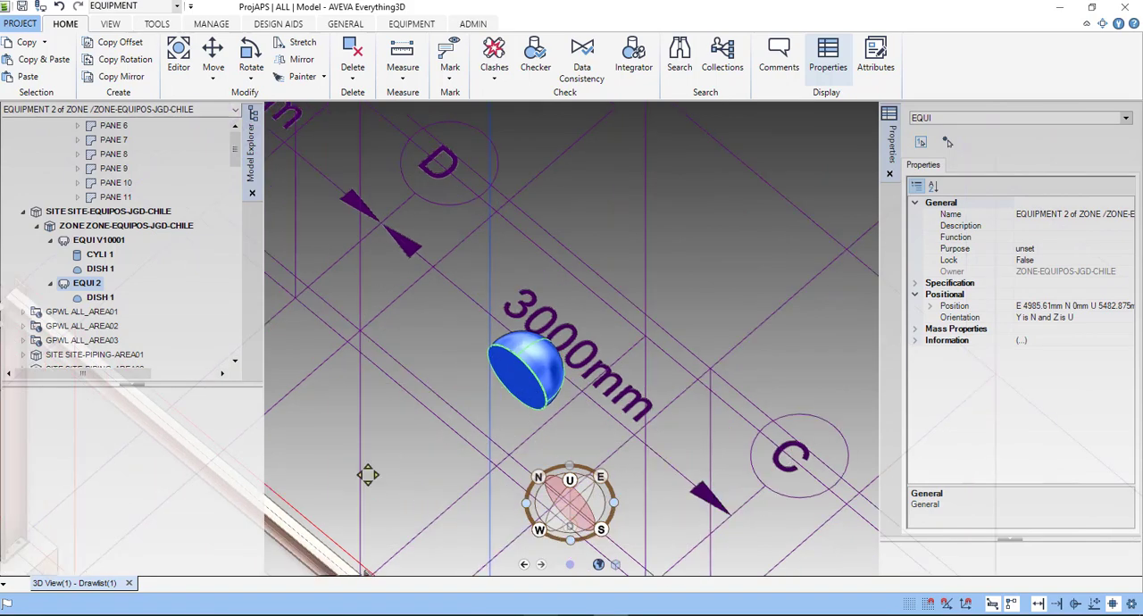
{"action": "scroll", "coordinate": [368, 475], "scroll_direction": "down", "scroll_amount": 3}
{"action": "middle_click_drag", "start_coordinate": [368, 475], "coordinate": [541, 338]}
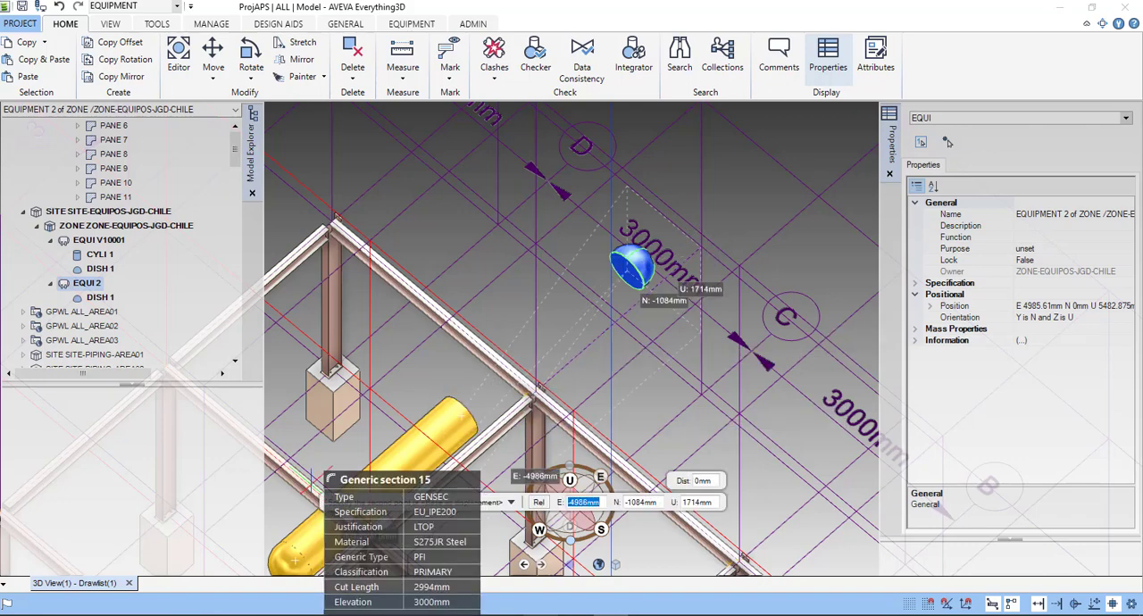
{"action": "scroll", "coordinate": [452, 411], "scroll_direction": "down", "scroll_amount": 2}
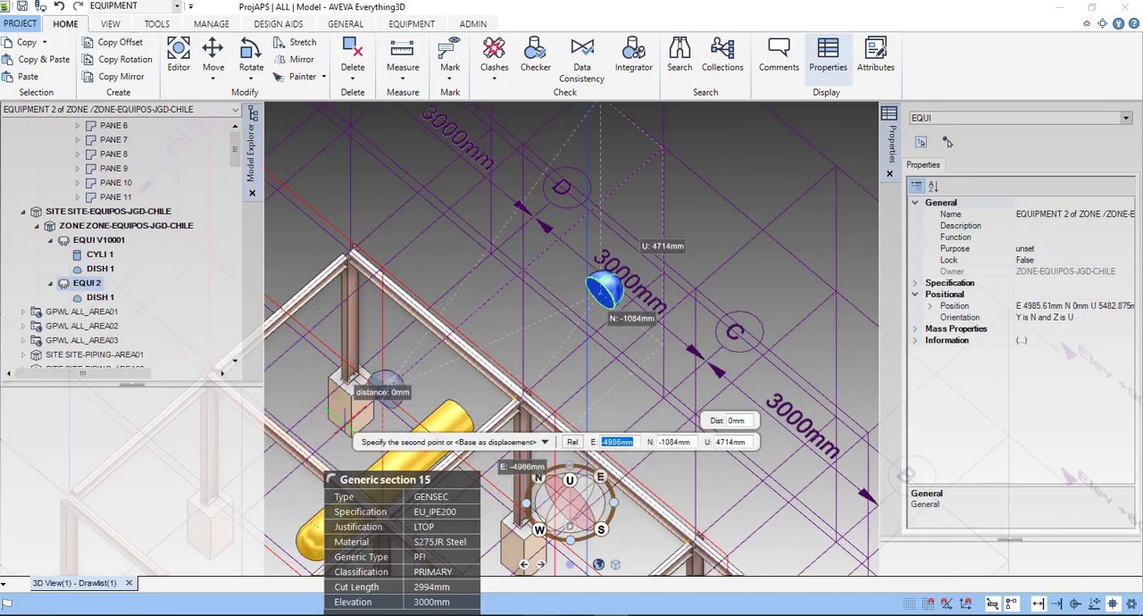
{"action": "scroll", "coordinate": [400, 425], "scroll_direction": "down", "scroll_amount": 2}
{"action": "middle_click_drag", "start_coordinate": [403, 431], "coordinate": [361, 430]}
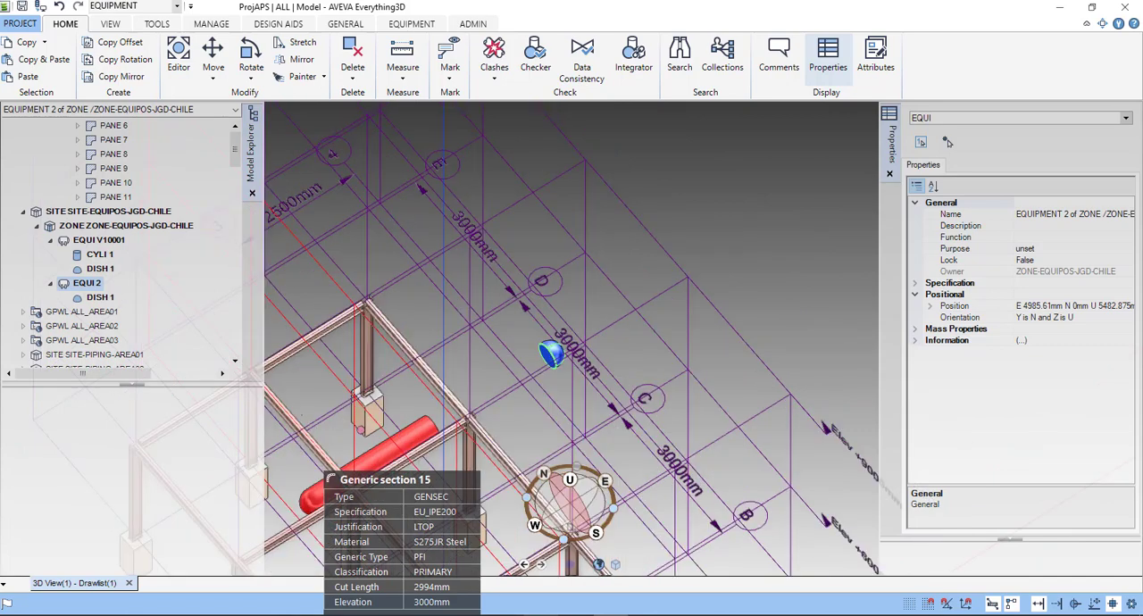
{"action": "middle_click_drag", "start_coordinate": [302, 415], "coordinate": [284, 400]}
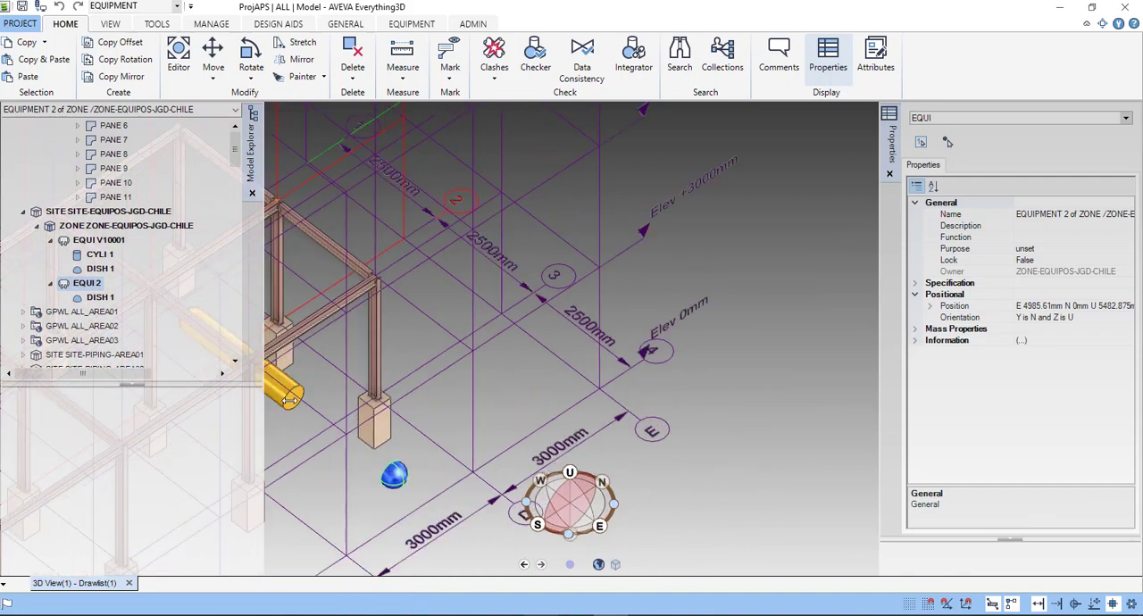
{"action": "left_click", "coordinate": [288, 401]}
{"action": "scroll", "coordinate": [299, 398], "scroll_direction": "up", "scroll_amount": 5}
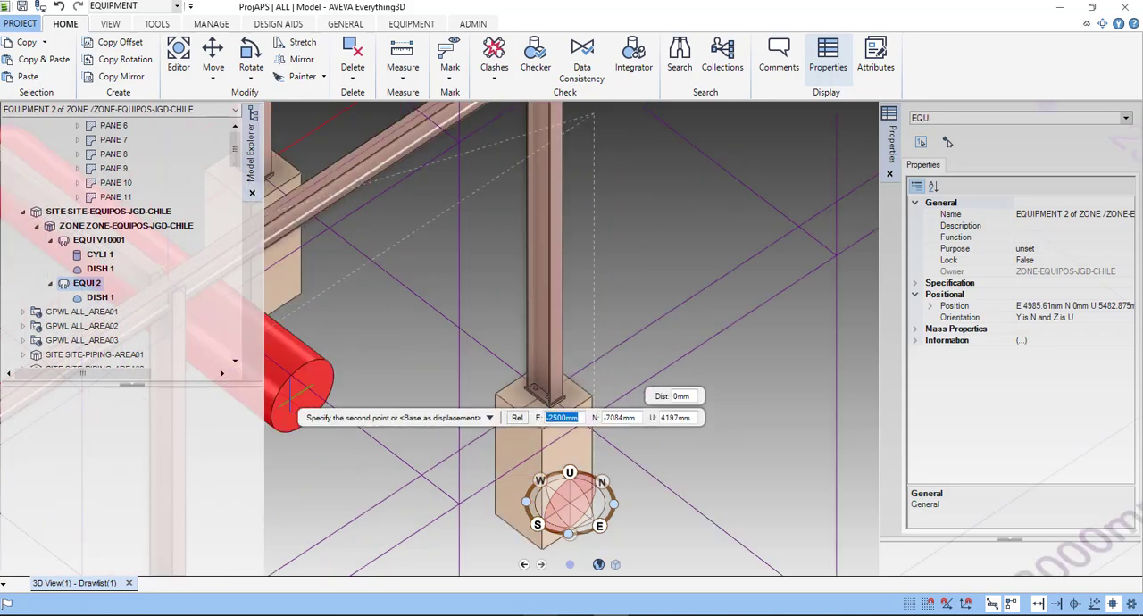
{"action": "scroll", "coordinate": [322, 391], "scroll_direction": "up", "scroll_amount": 3}
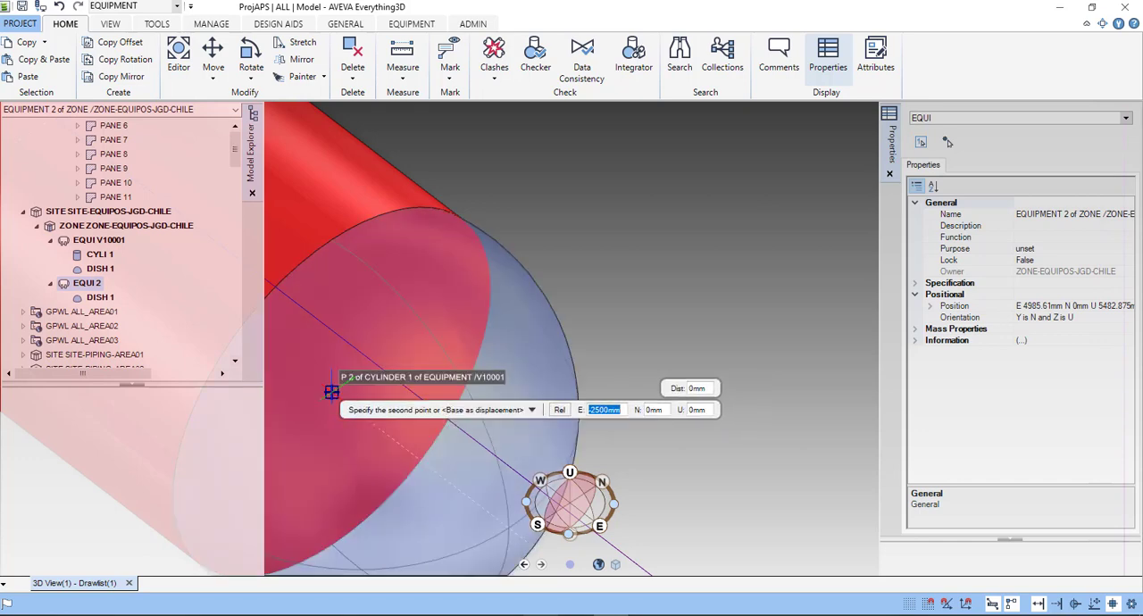
{"action": "left_click", "coordinate": [332, 391]}
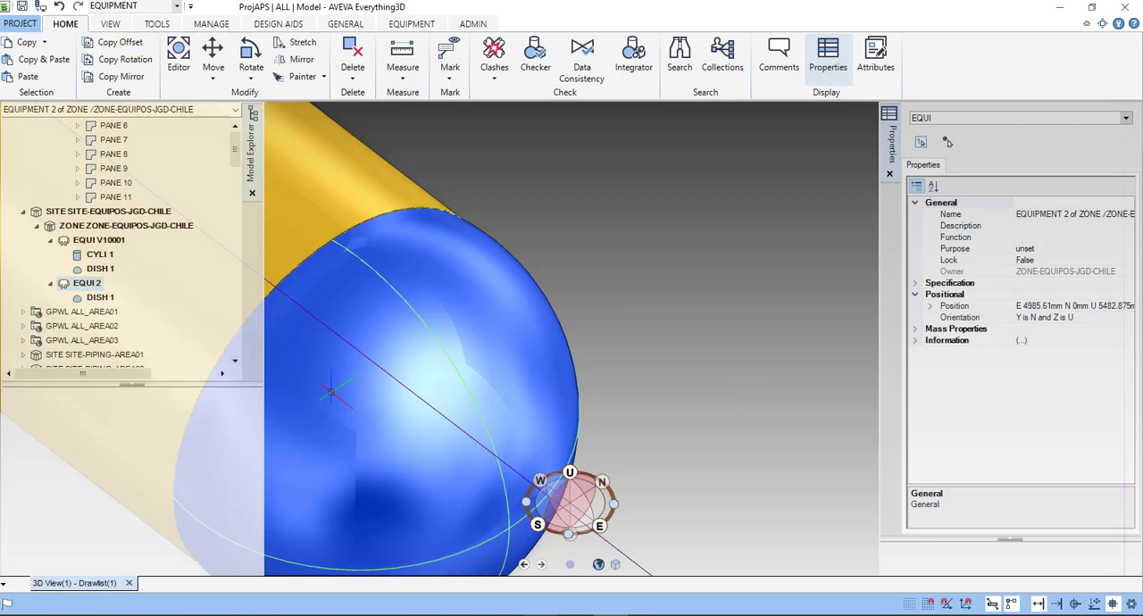
- Make equipment V10001 the current element and save the work
{"action": "scroll", "coordinate": [659, 471], "scroll_direction": "down", "scroll_amount": 8}
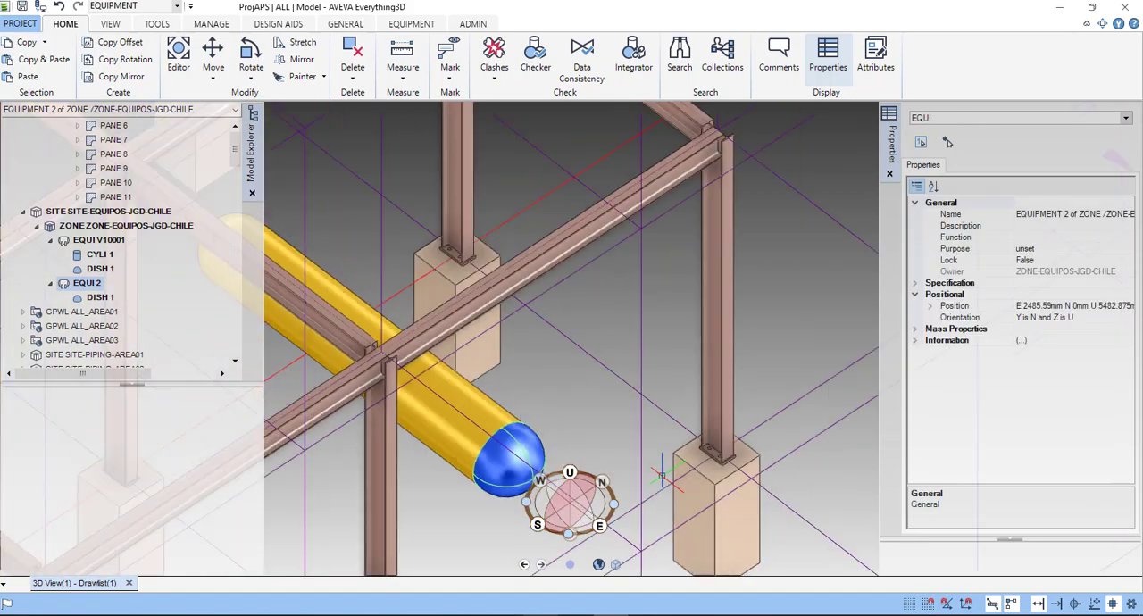
{"action": "scroll", "coordinate": [660, 472], "scroll_direction": "down", "scroll_amount": 2}
{"action": "scroll", "coordinate": [660, 471], "scroll_direction": "down", "scroll_amount": 2}
{"action": "scroll", "coordinate": [638, 451], "scroll_direction": "down", "scroll_amount": 1}
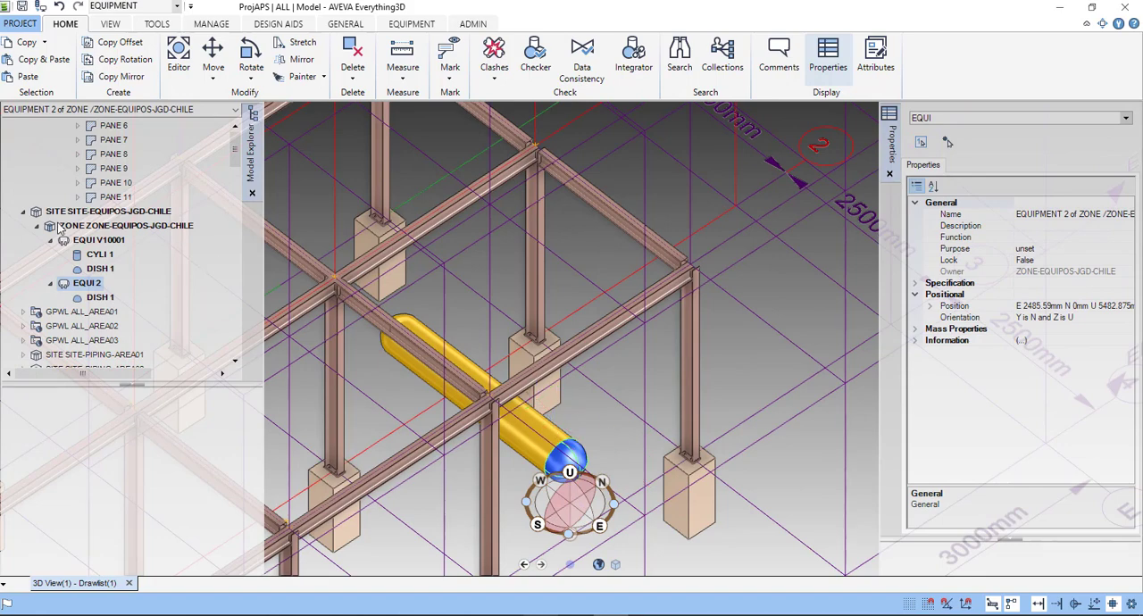
{"action": "left_click", "coordinate": [115, 241]}
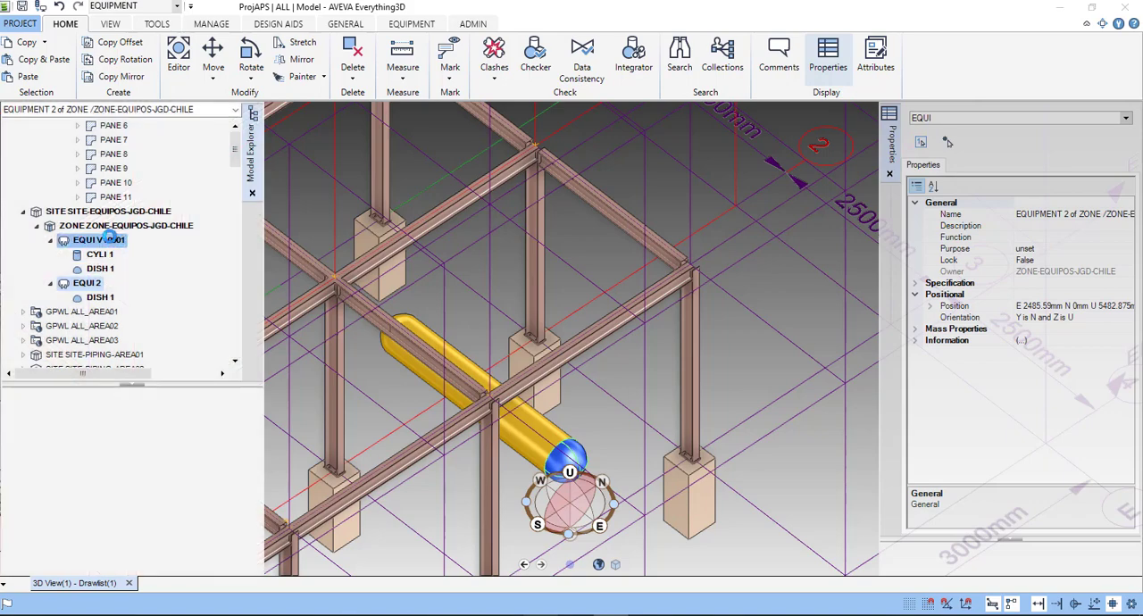
{"action": "left_click", "coordinate": [109, 238]}
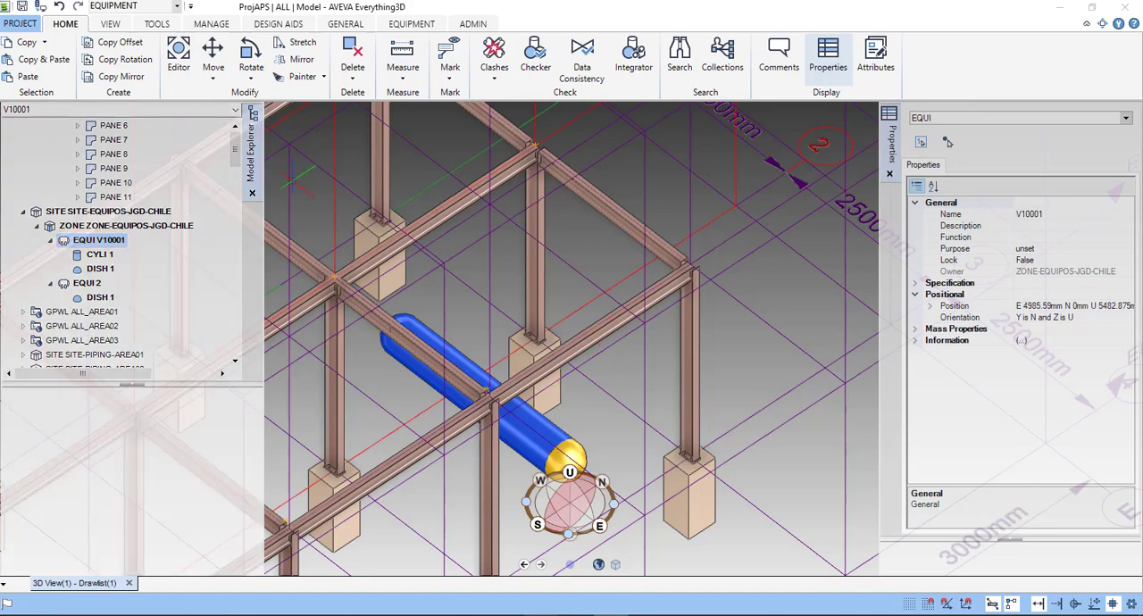
{"action": "left_click", "coordinate": [111, 212]}
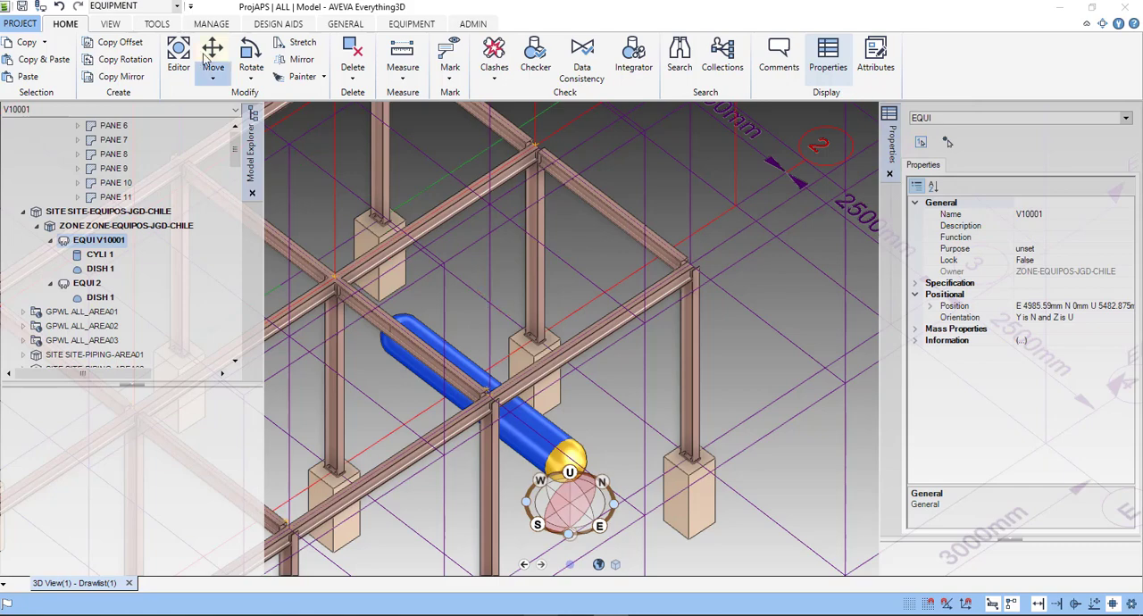
{"action": "left_click", "coordinate": [24, 14]}
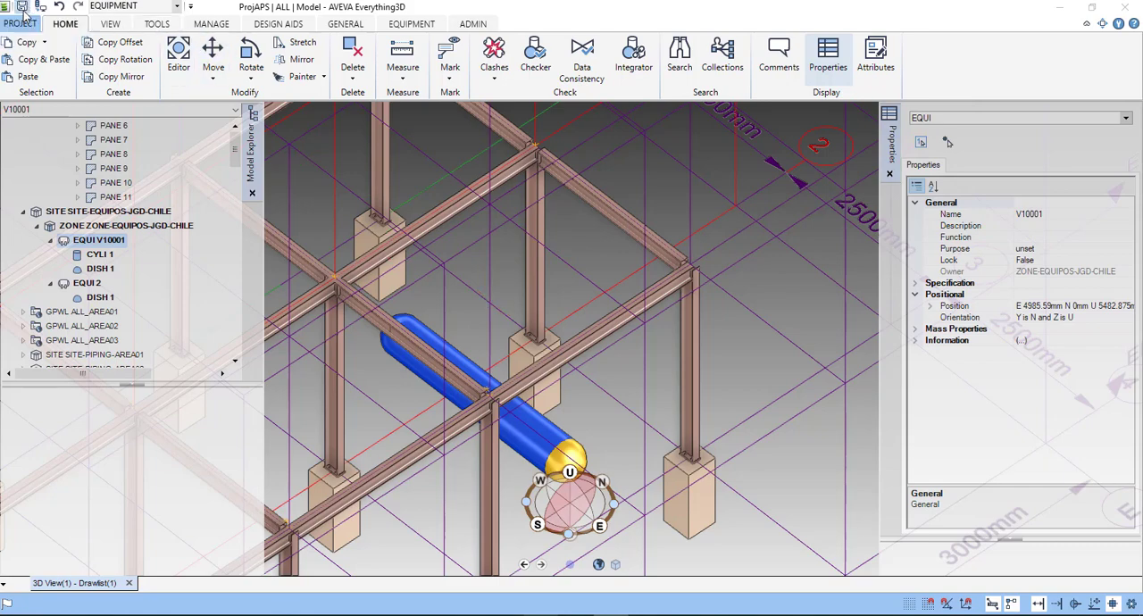
{"action": "left_click", "coordinate": [541, 332]}
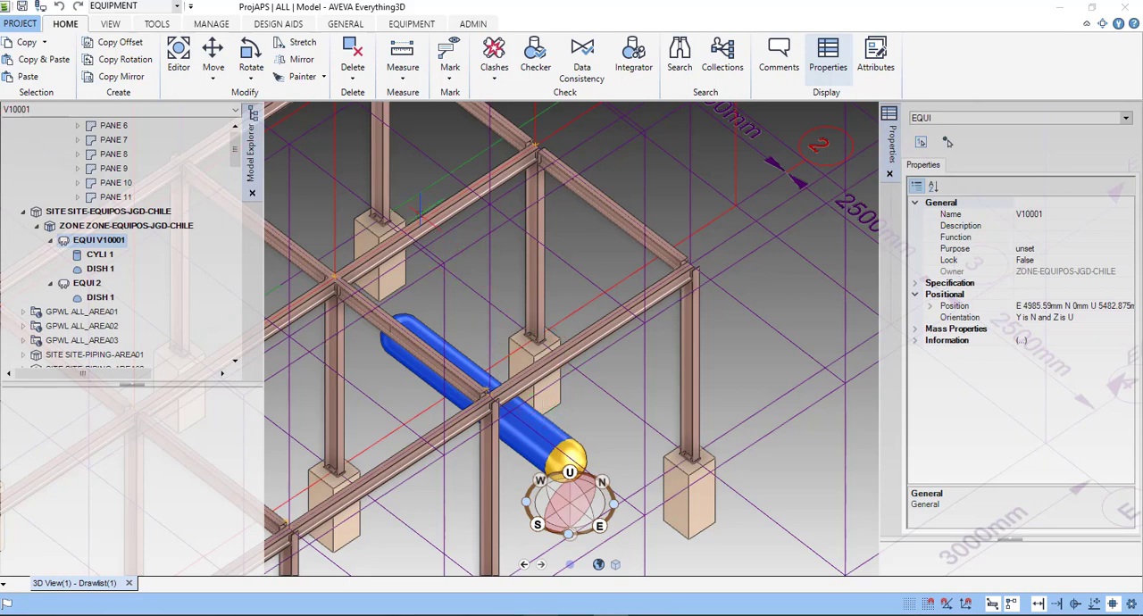
- Start creating a nozzle for equipment V10001
{"action": "left_click", "coordinate": [427, 25]}
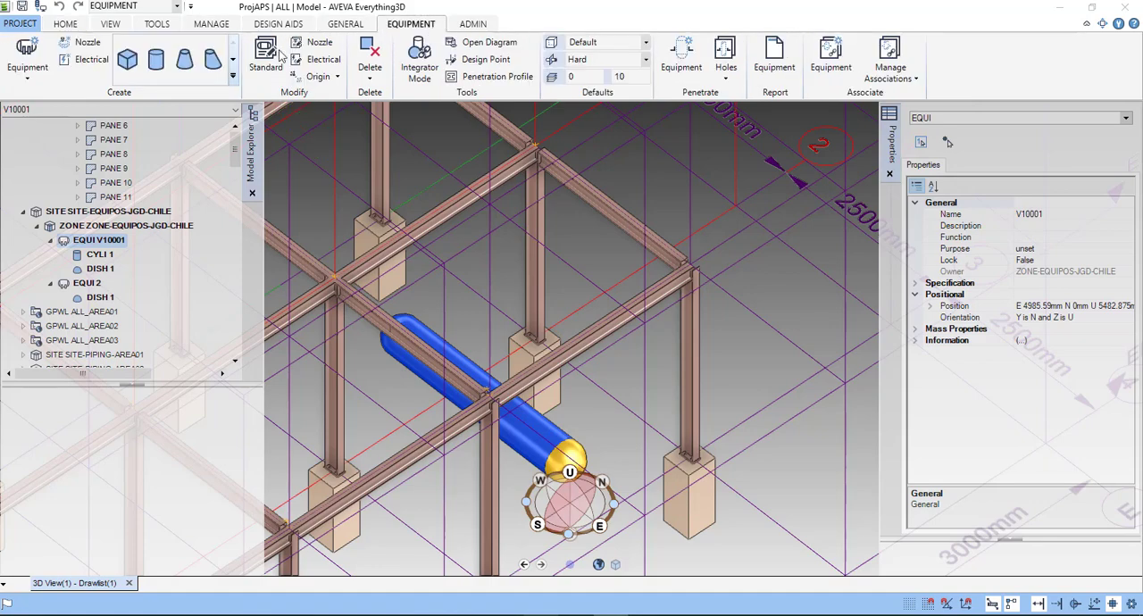
{"action": "left_click", "coordinate": [87, 43]}
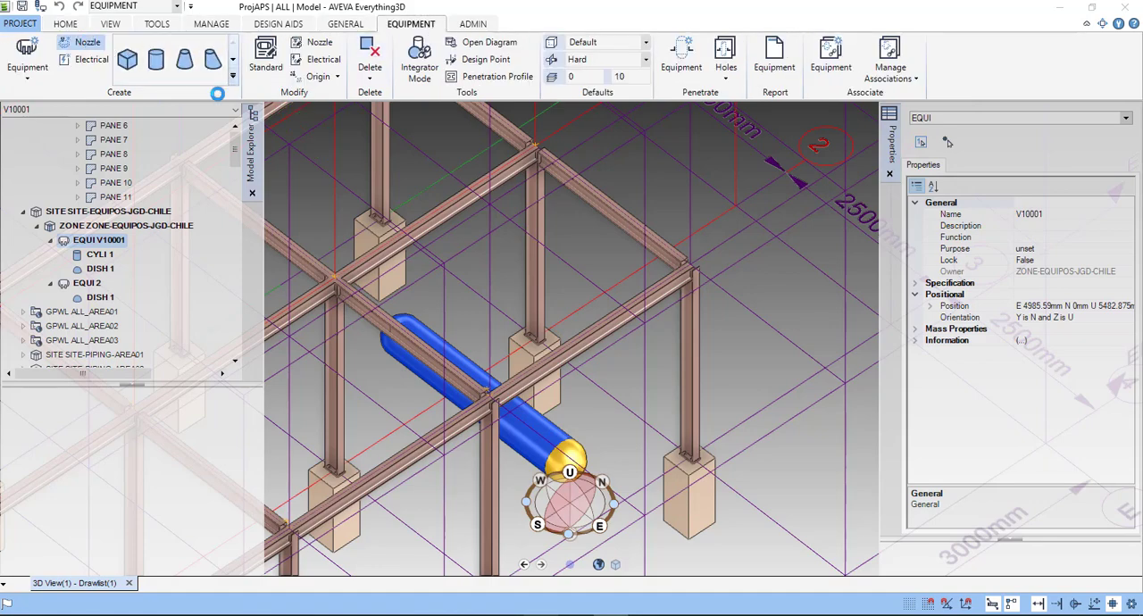
{"action": "left_click", "coordinate": [453, 337]}
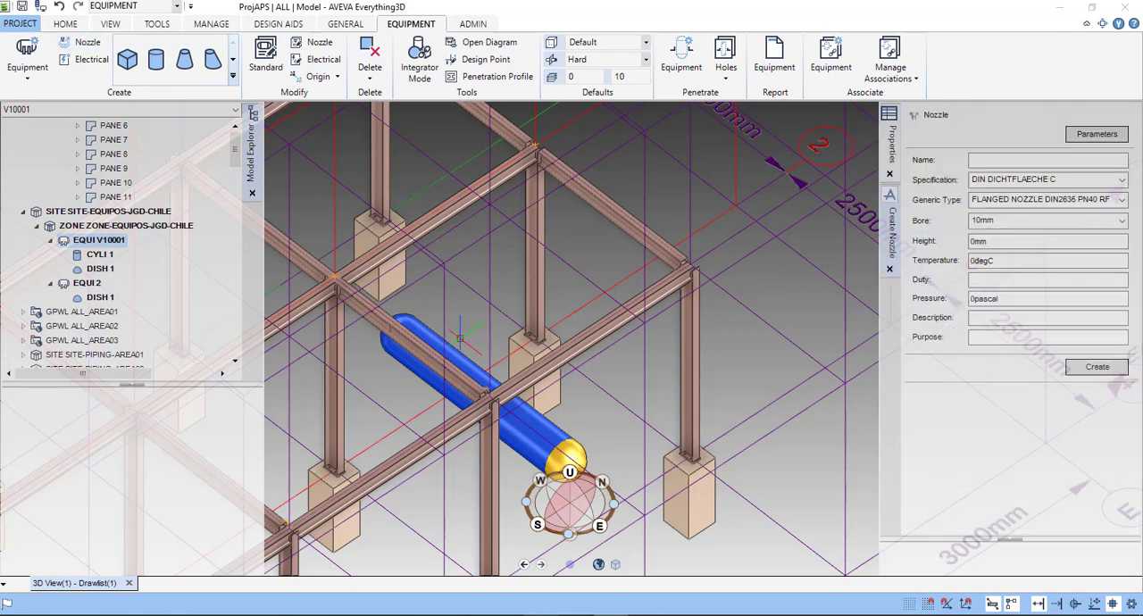
{"action": "middle_click_drag", "start_coordinate": [443, 331], "coordinate": [436, 332]}
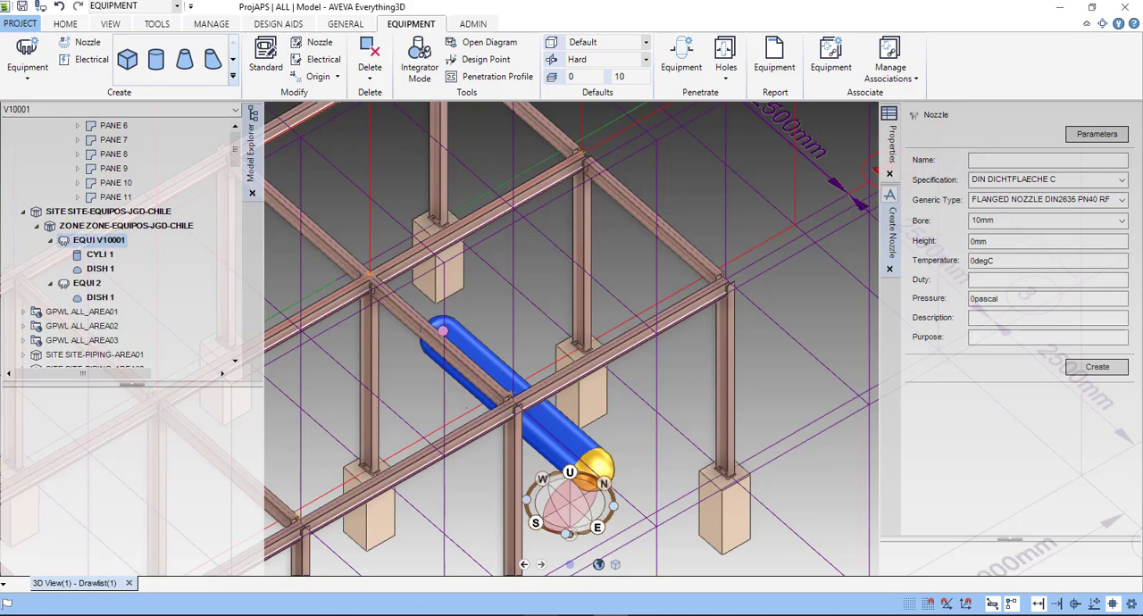
{"action": "middle_click_drag", "start_coordinate": [444, 331], "coordinate": [487, 348]}
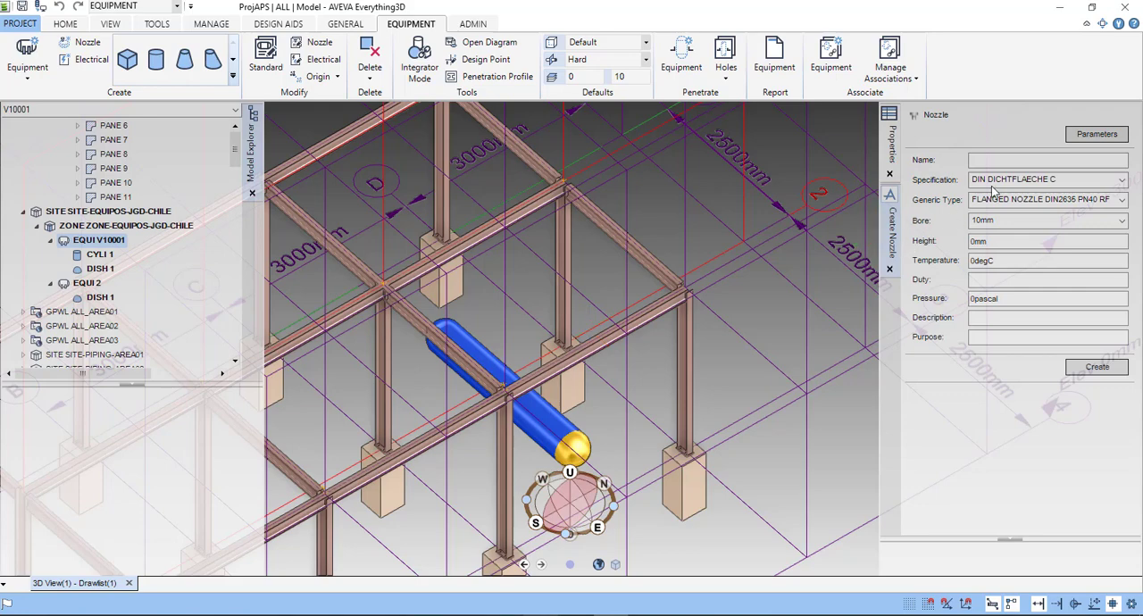
- Try to name the new nozzle NOZZLE
{"action": "left_click", "coordinate": [1006, 161]}
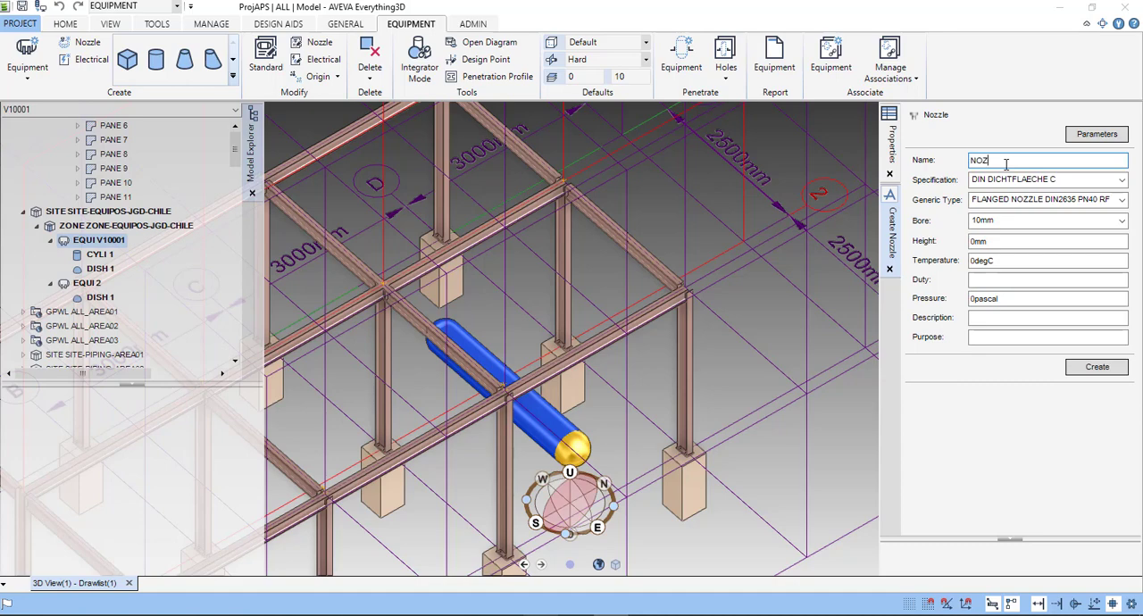
{"action": "type", "text": "NOZZLE-"}
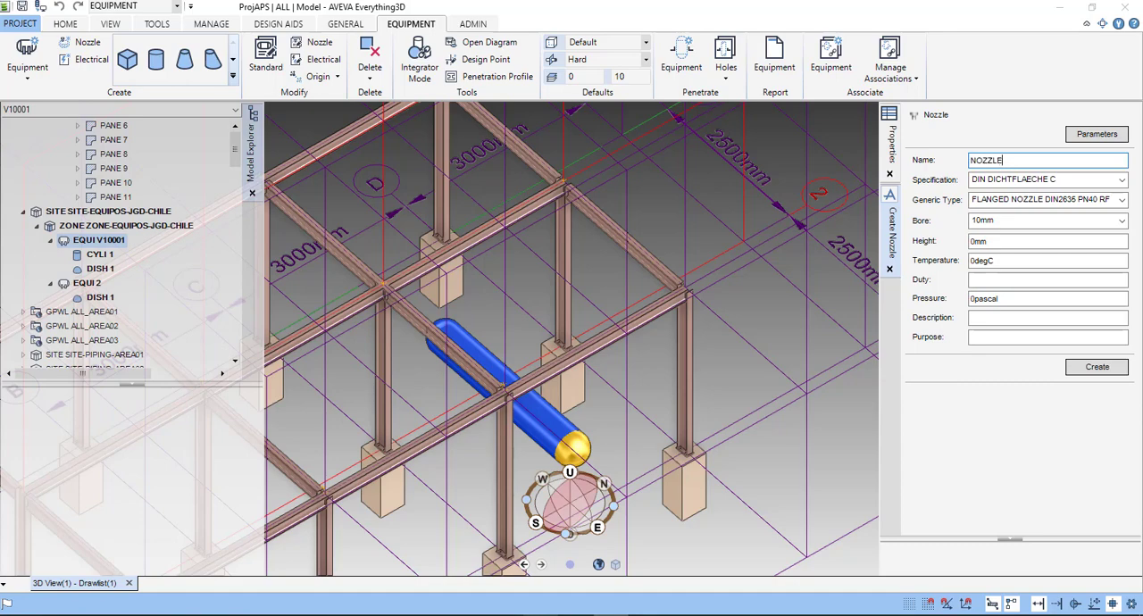
{"action": "left_click", "coordinate": [1120, 183]}
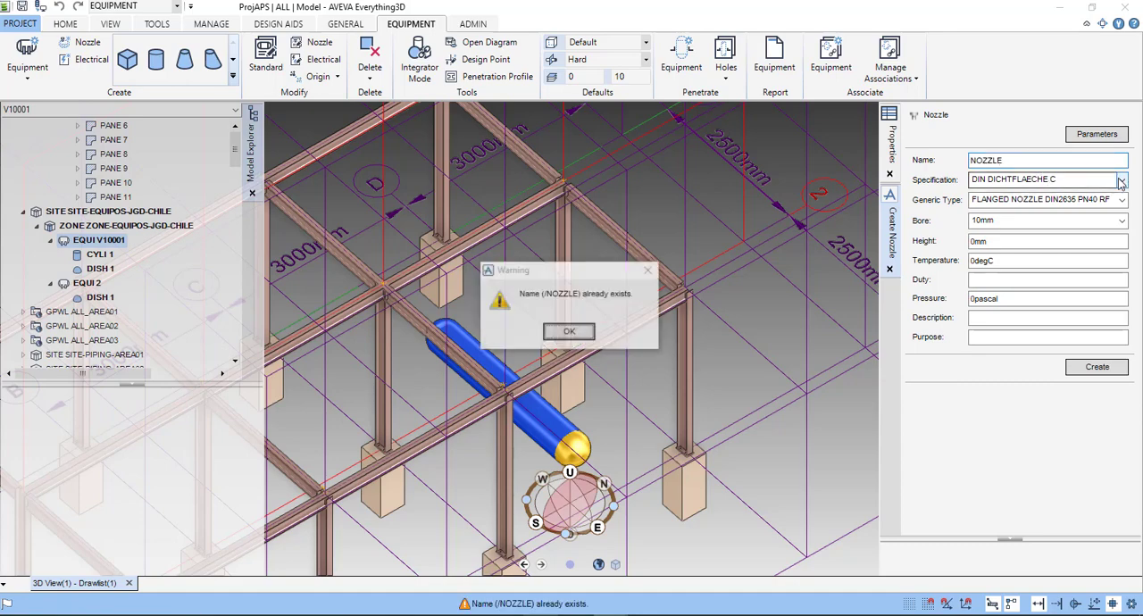
{"action": "left_click", "coordinate": [569, 333]}
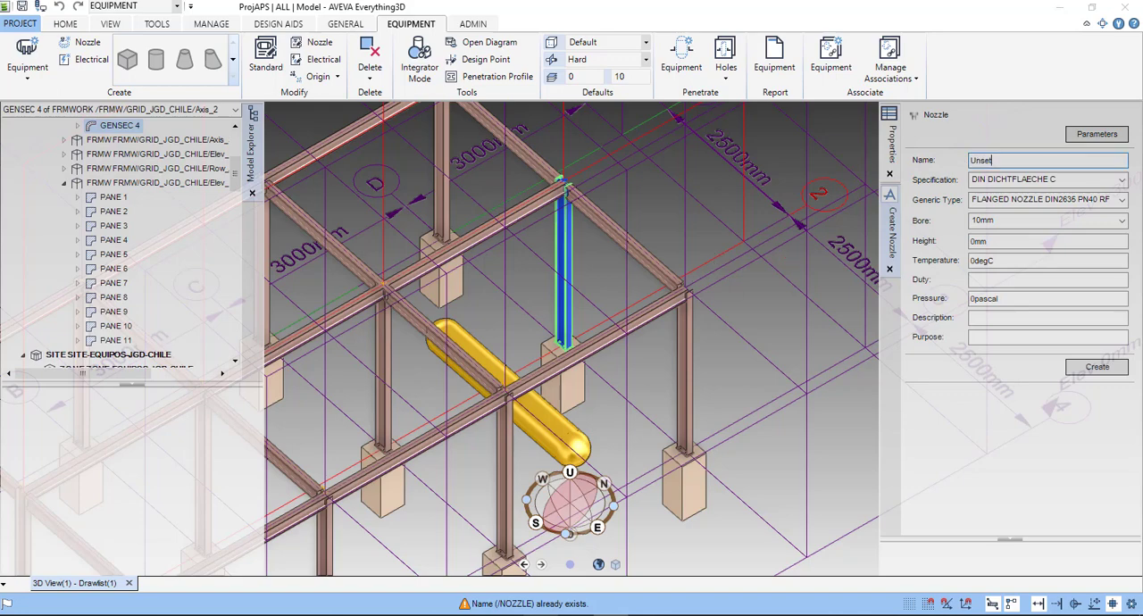
- Name the new nozzle NOZZLE-JGD-CHILE and set its specification to ANSI-NOZZLES
{"action": "left_click_drag", "start_coordinate": [1006, 164], "coordinate": [945, 172]}
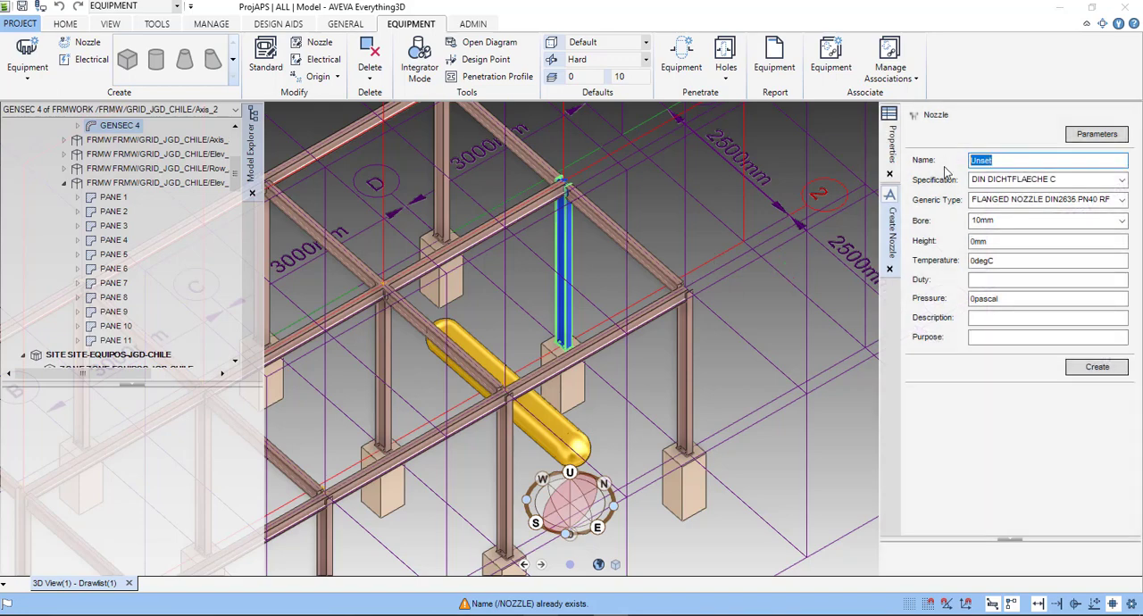
{"action": "type", "text": "NOZZLE"}
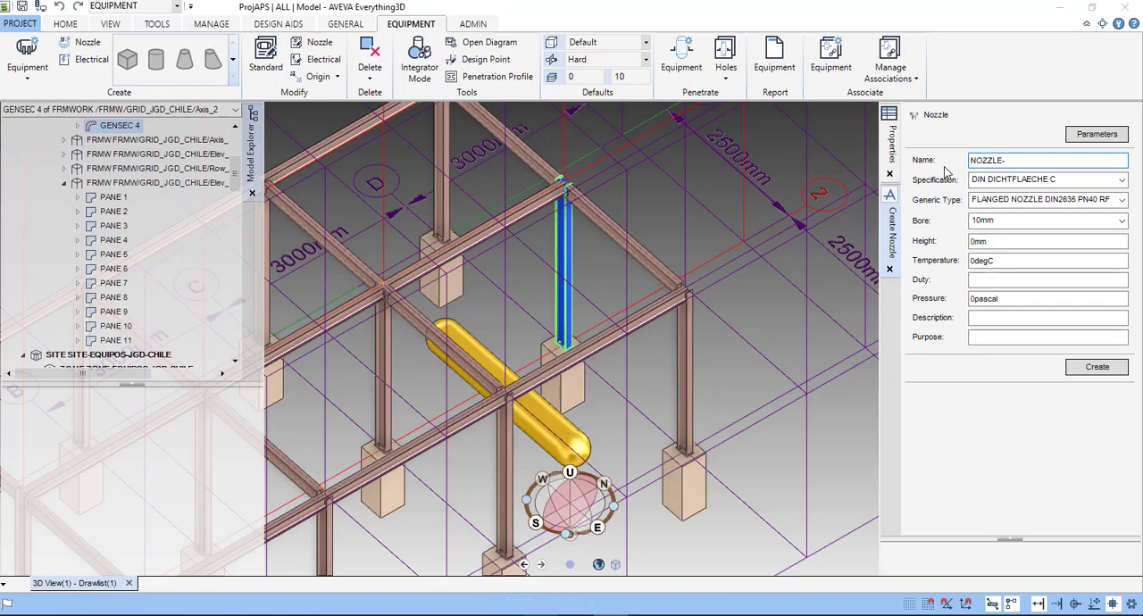
{"action": "type", "text": "-JGD-CH"}
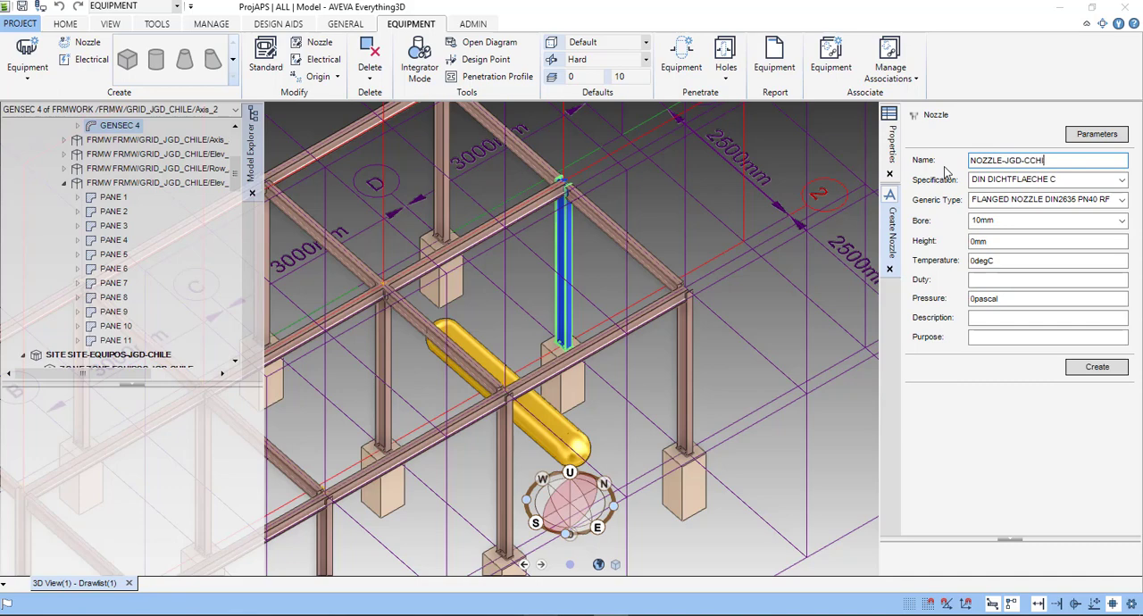
{"action": "type", "text": "ILE"}
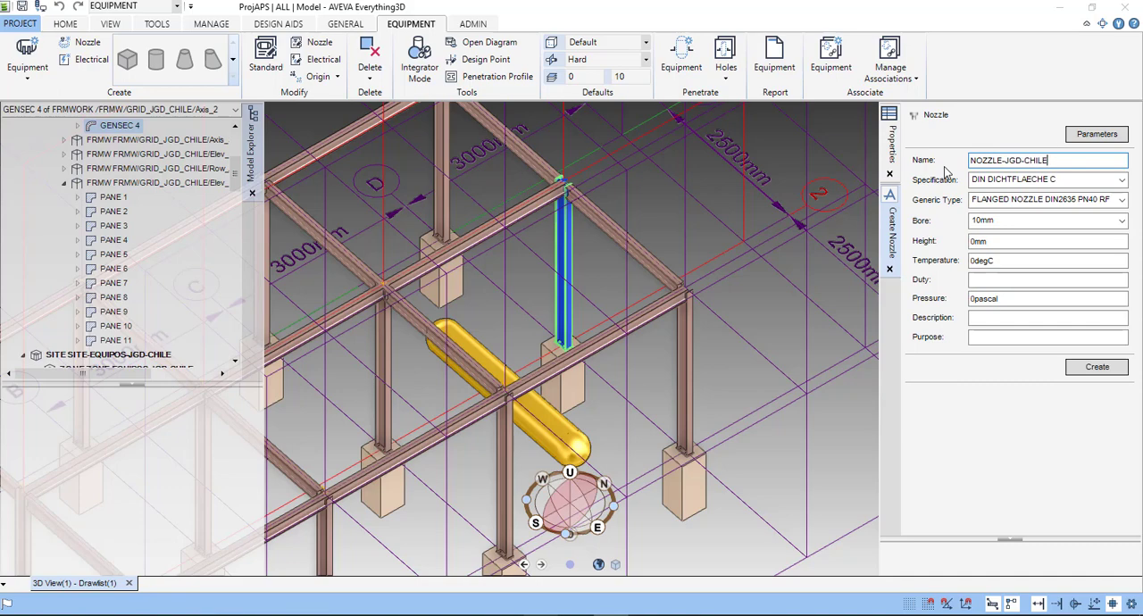
{"action": "left_click", "coordinate": [1123, 180]}
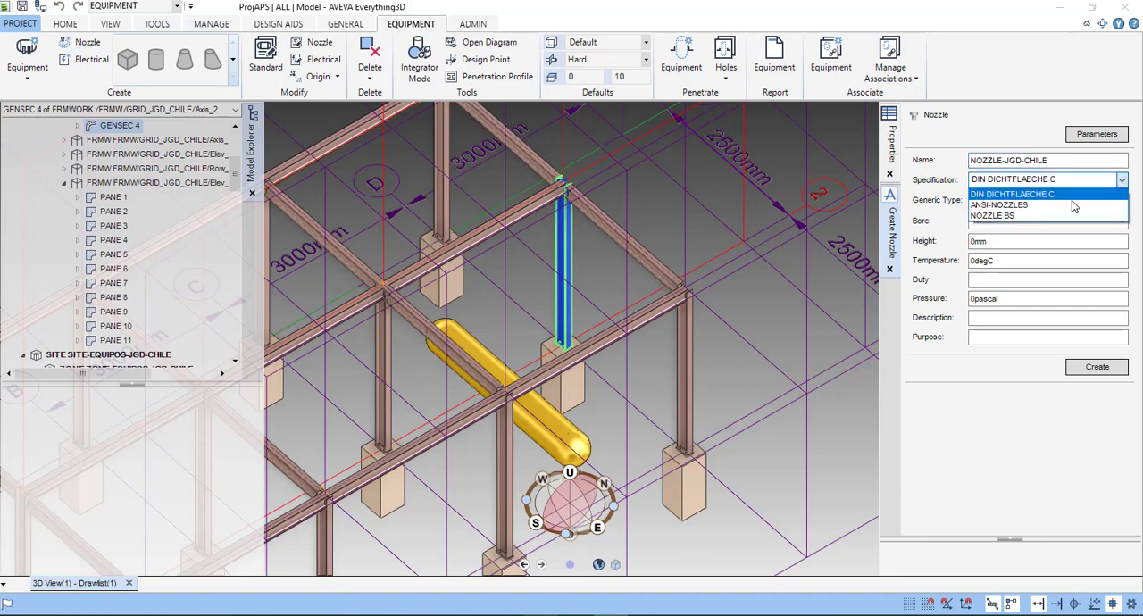
{"action": "left_click", "coordinate": [1023, 204]}
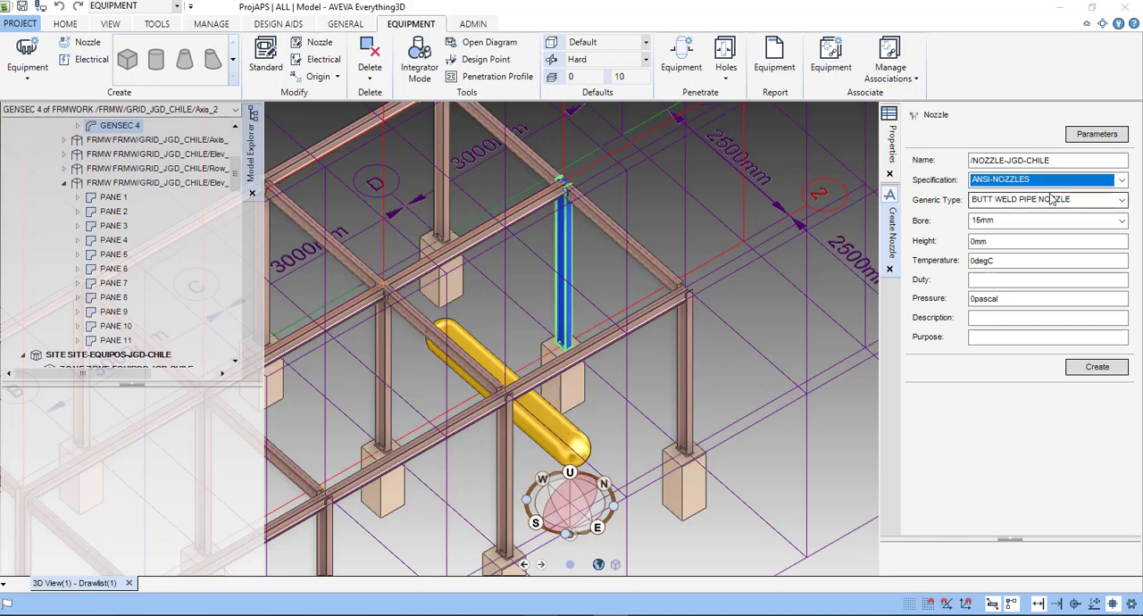
- Set the nozzle's generic type to ANSI B16 11 SW NOZZLE BY HALF CPLG #3000 and its bore to 20mm
{"action": "left_click", "coordinate": [1122, 201]}
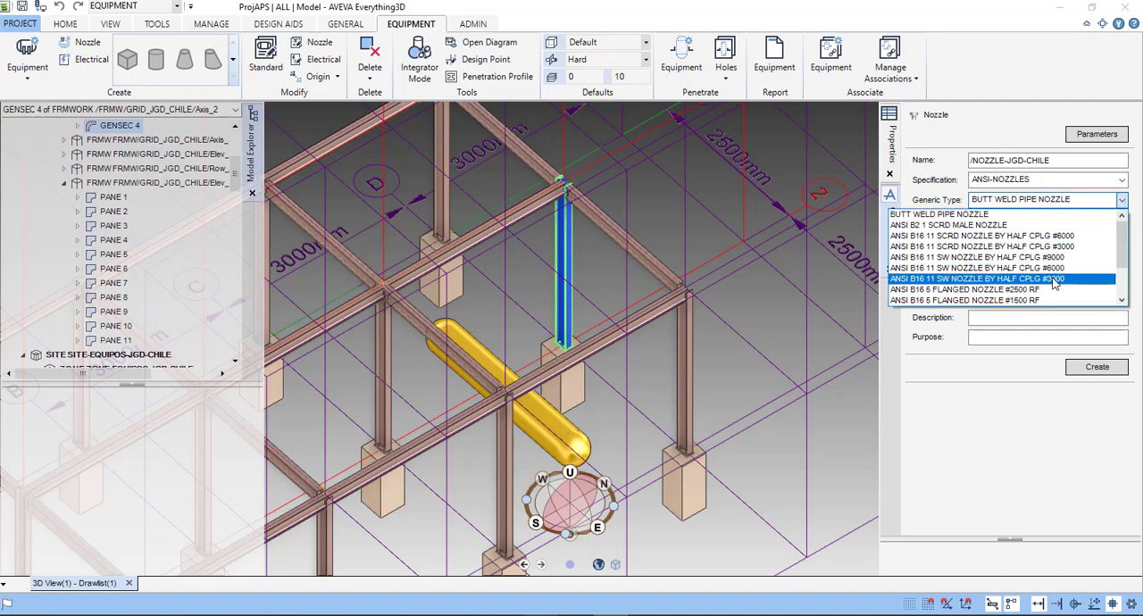
{"action": "scroll", "coordinate": [1052, 294], "scroll_direction": "down", "scroll_amount": 2}
{"action": "scroll", "coordinate": [1053, 295], "scroll_direction": "up", "scroll_amount": 2}
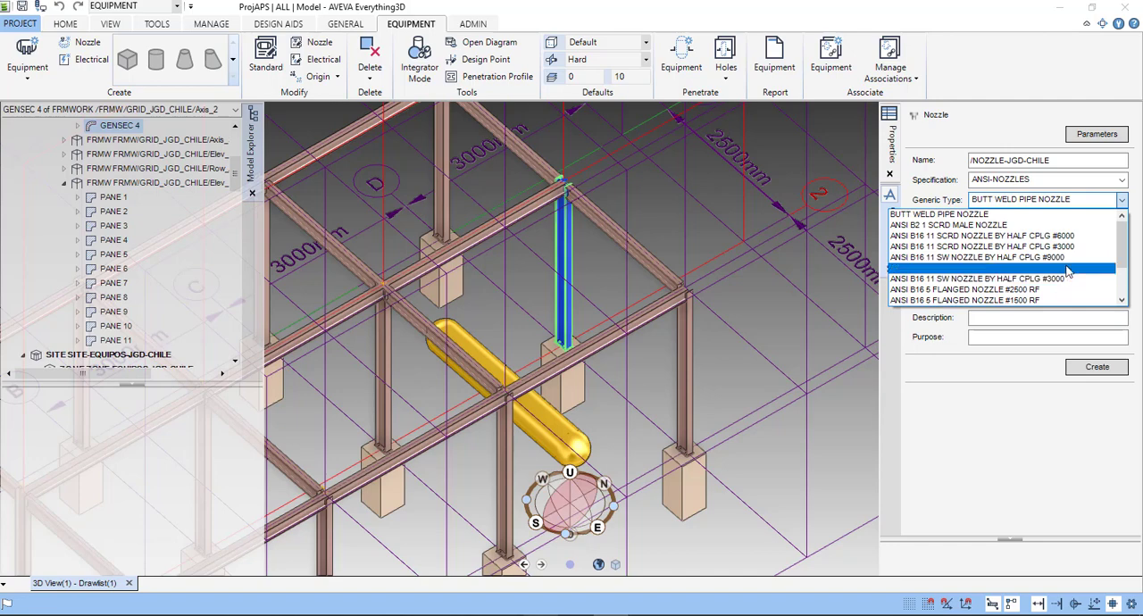
{"action": "left_click", "coordinate": [1063, 280]}
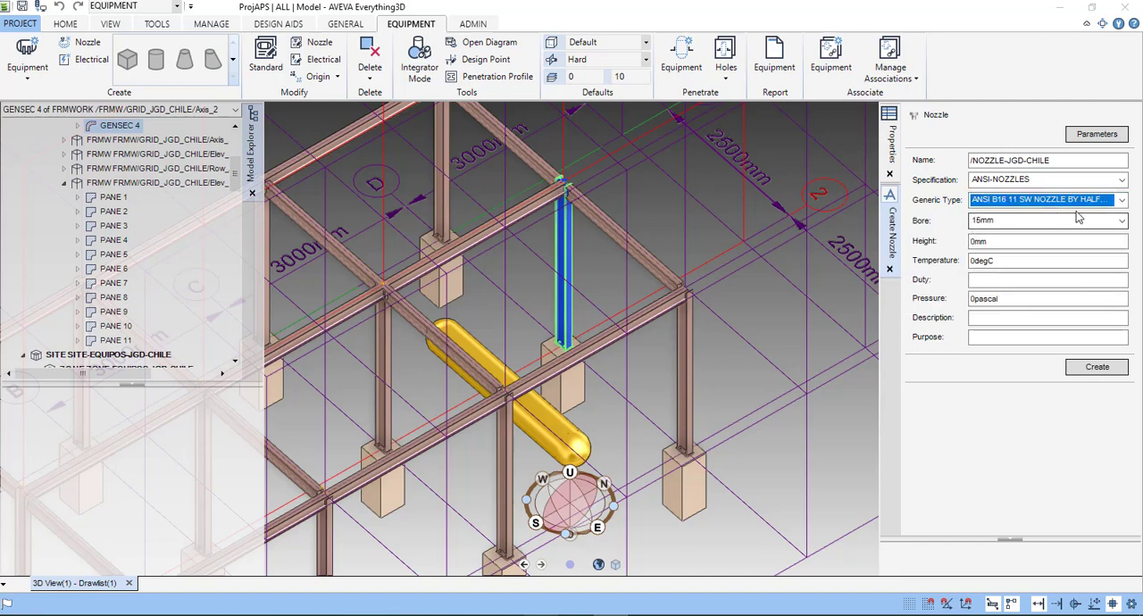
{"action": "left_click", "coordinate": [1122, 222]}
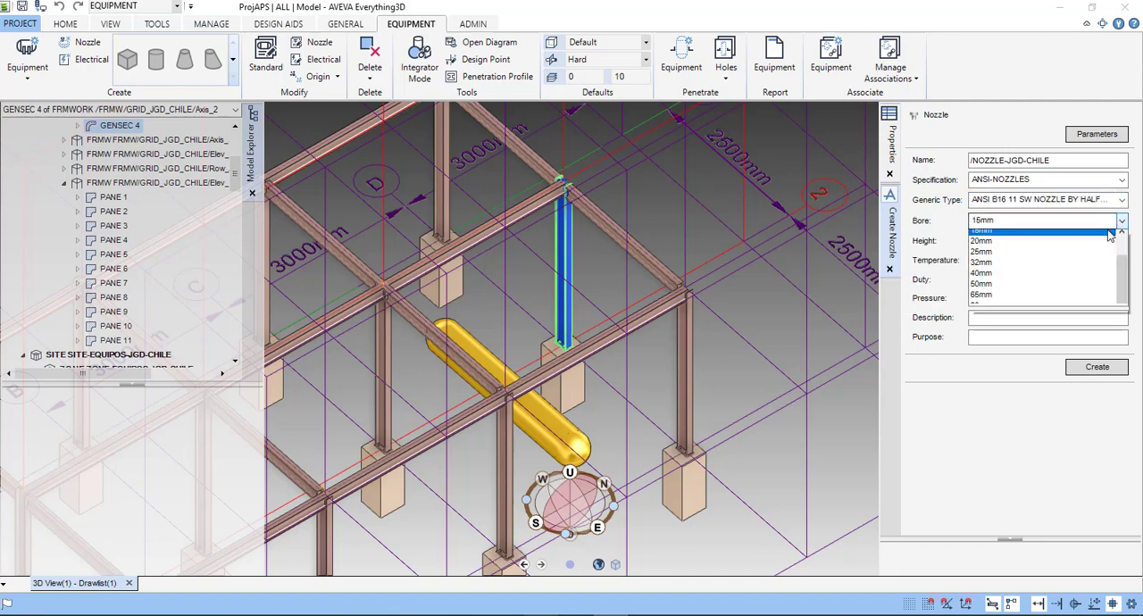
{"action": "left_click", "coordinate": [988, 251]}
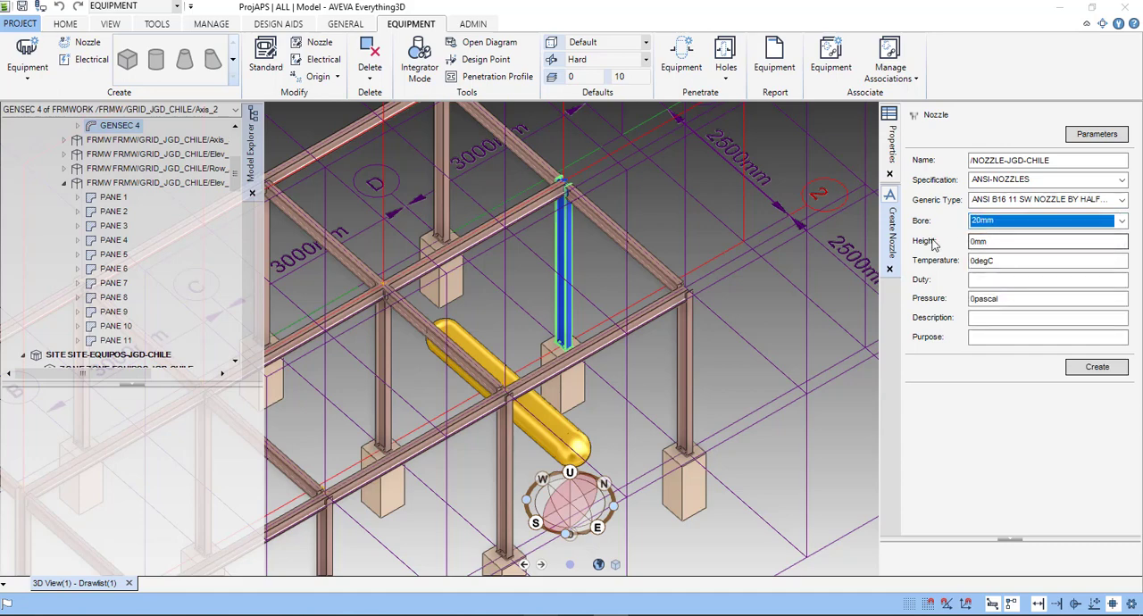
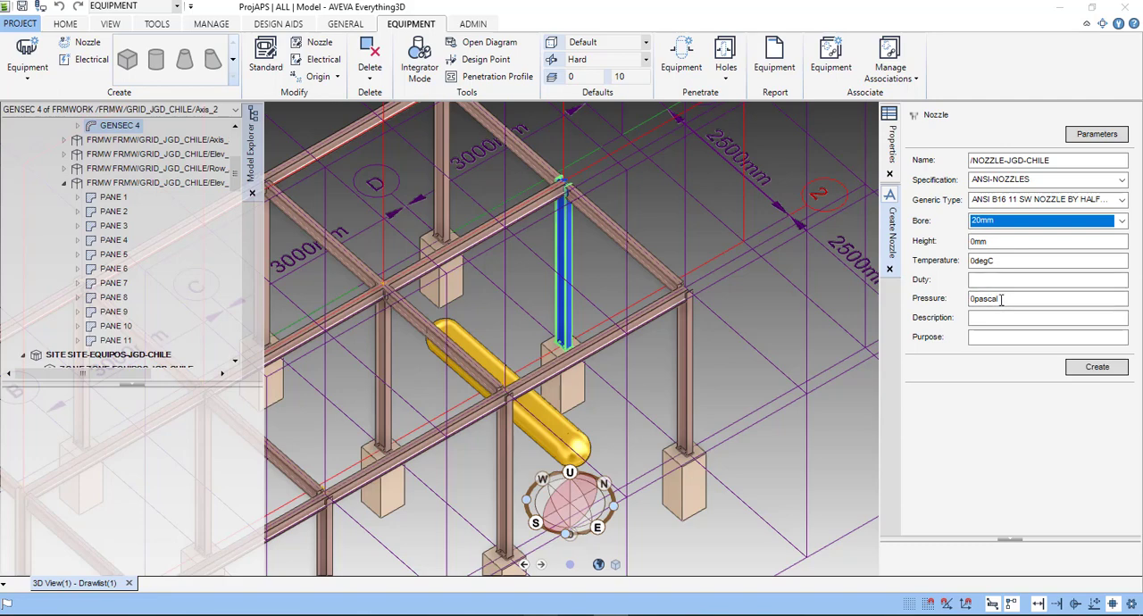
- Make equipment V10001 the current element and create nozzle NOZZLE-JGD-CHILE under it
{"action": "left_click", "coordinate": [1098, 369]}
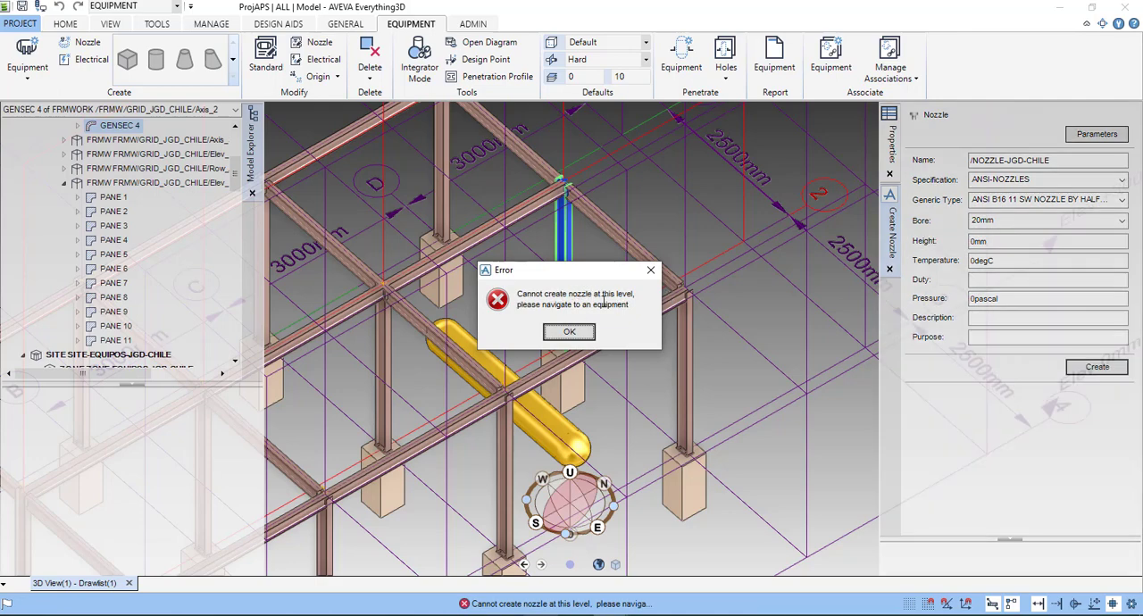
{"action": "left_click", "coordinate": [570, 333]}
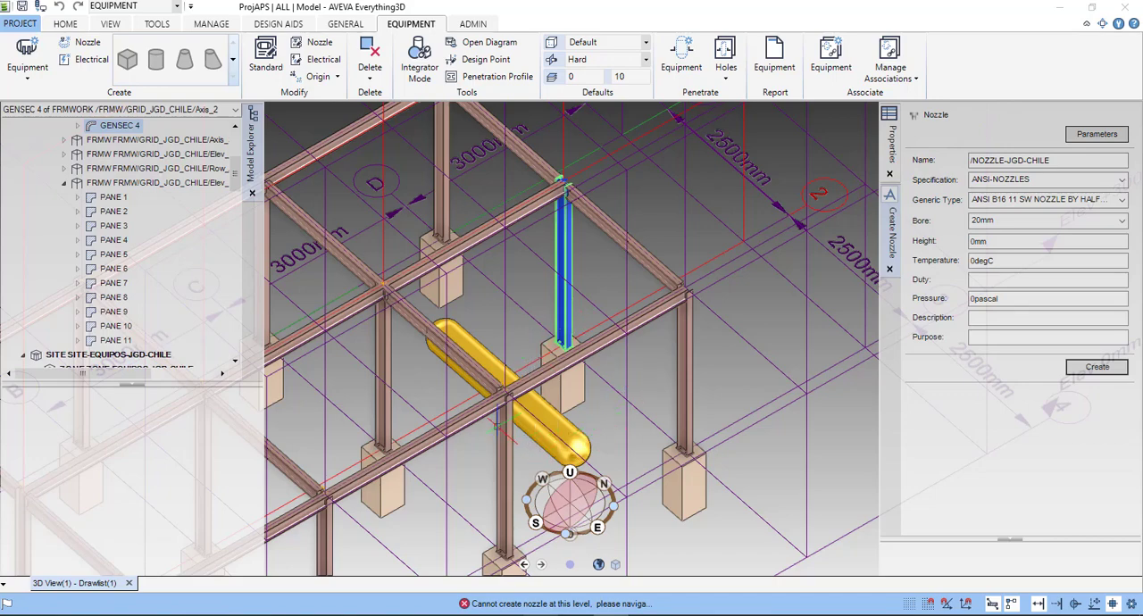
{"action": "left_click", "coordinate": [179, 141]}
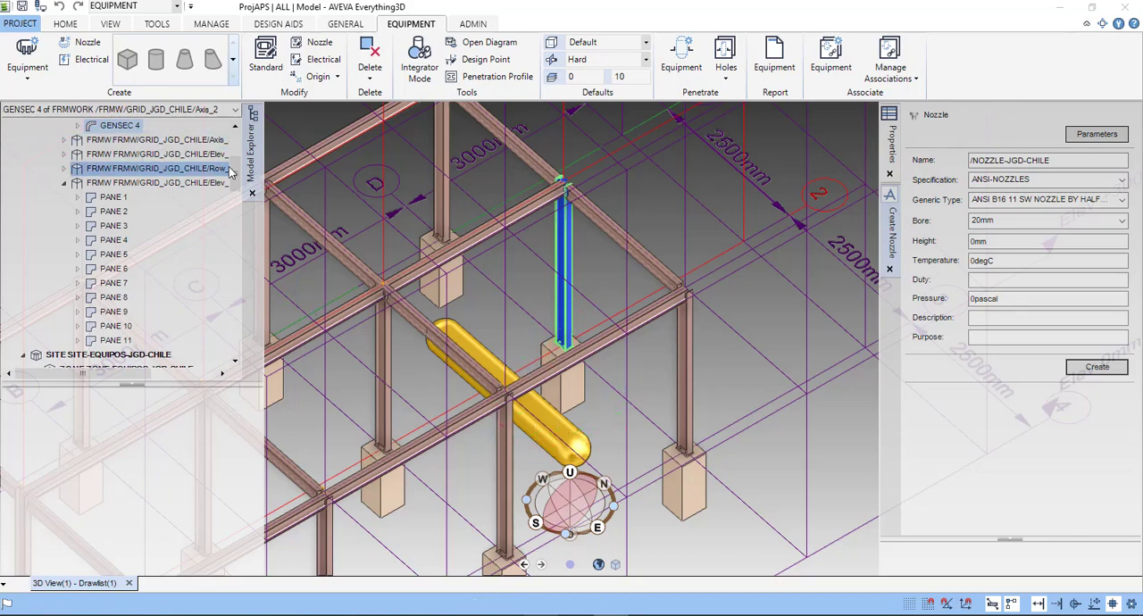
{"action": "scroll", "coordinate": [100, 203], "scroll_direction": "down", "scroll_amount": 4}
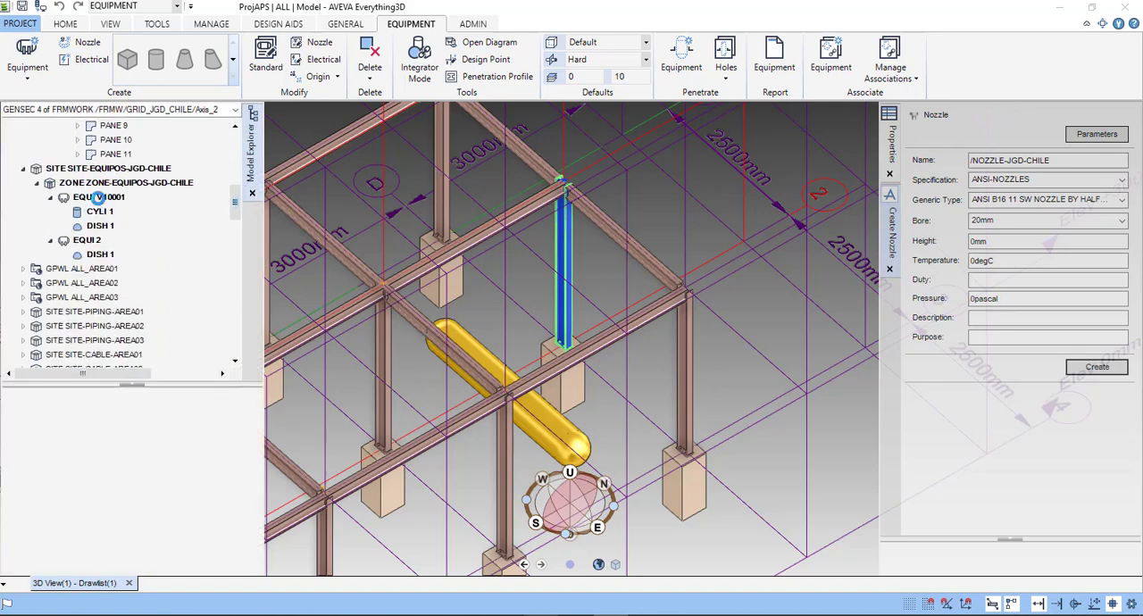
{"action": "left_click", "coordinate": [99, 210]}
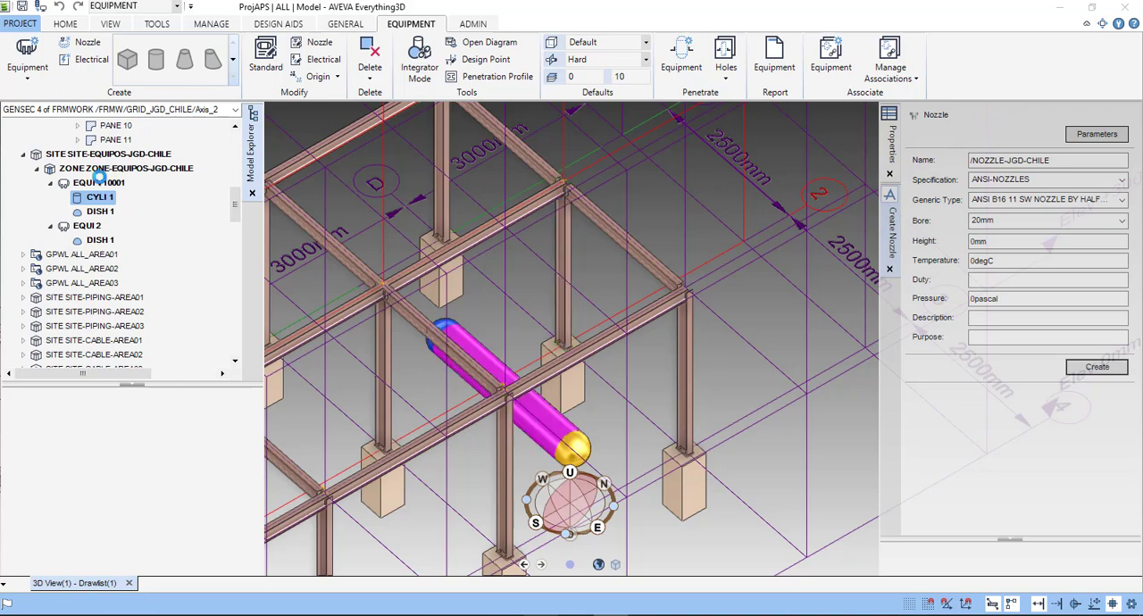
{"action": "left_click", "coordinate": [99, 178]}
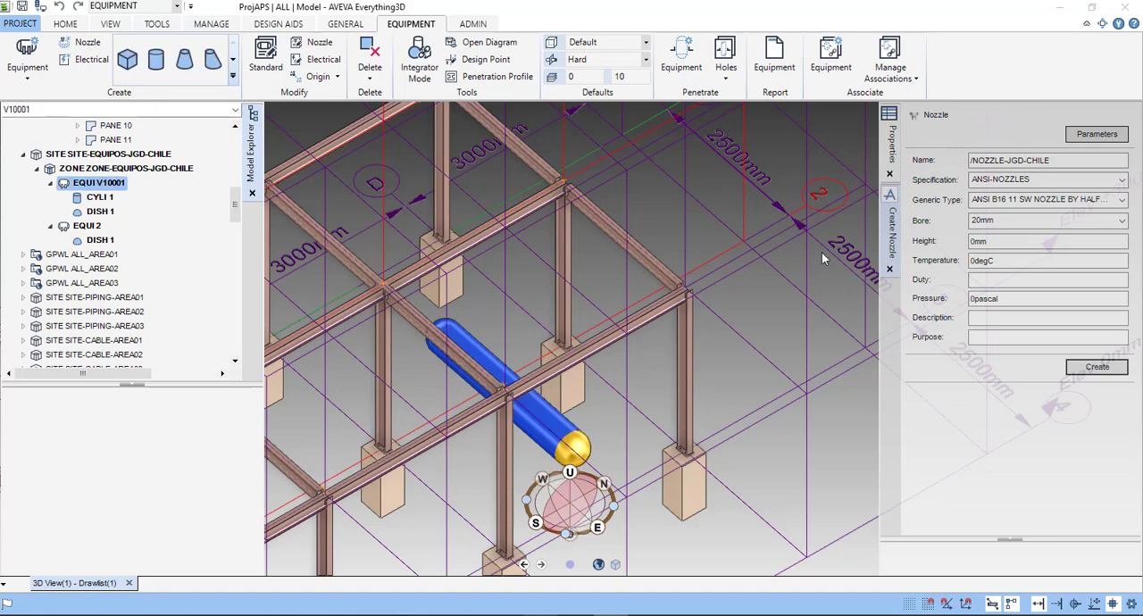
{"action": "left_click", "coordinate": [1097, 368]}
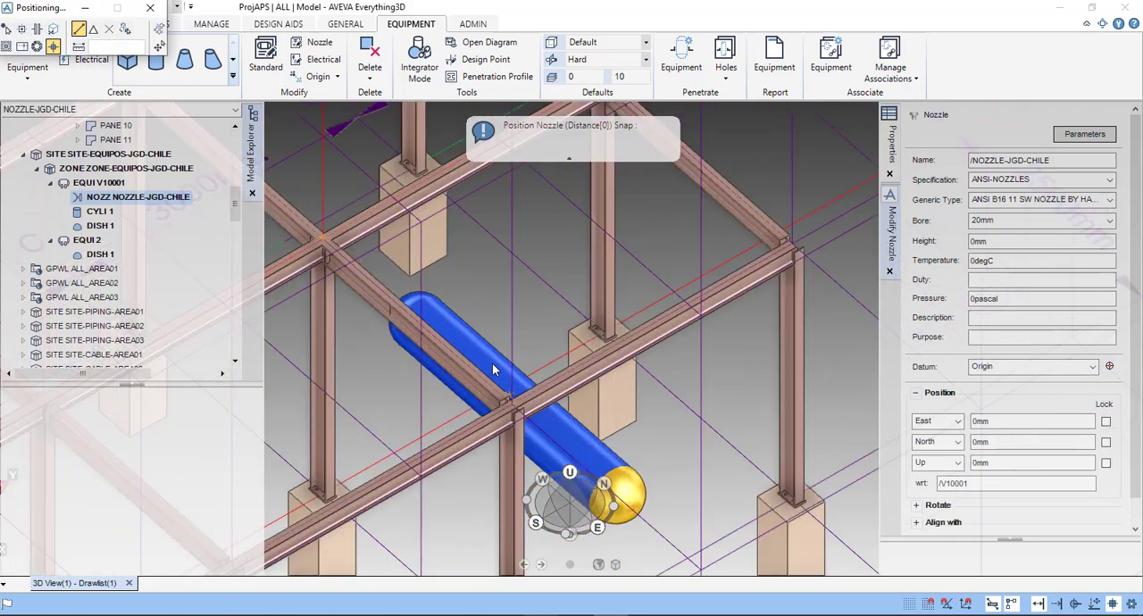
- Move the positioning controls clear of the model tree and review the object snap, P-line filter and grid settings
{"action": "left_click_drag", "start_coordinate": [43, 12], "coordinate": [229, 298]}
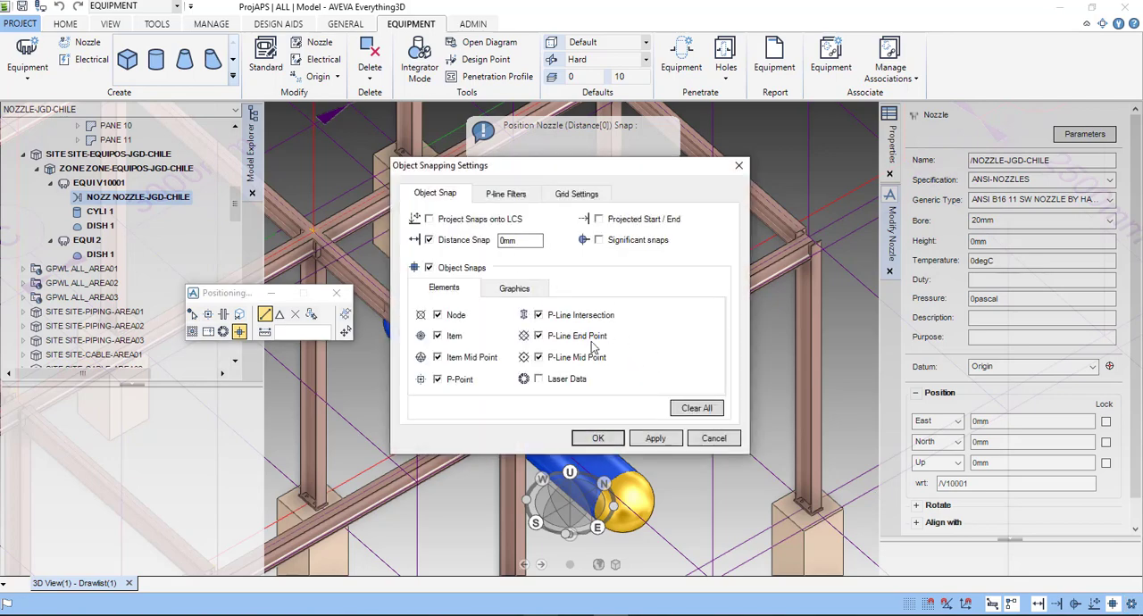
{"action": "left_click", "coordinate": [525, 288]}
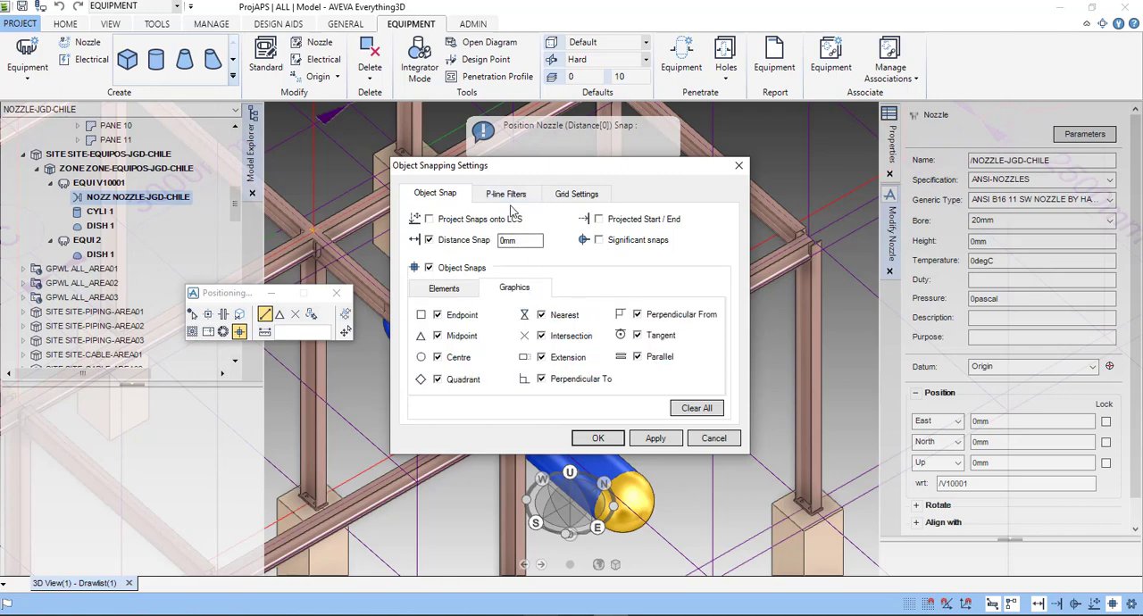
{"action": "left_click", "coordinate": [505, 195]}
{"action": "left_click", "coordinate": [570, 195]}
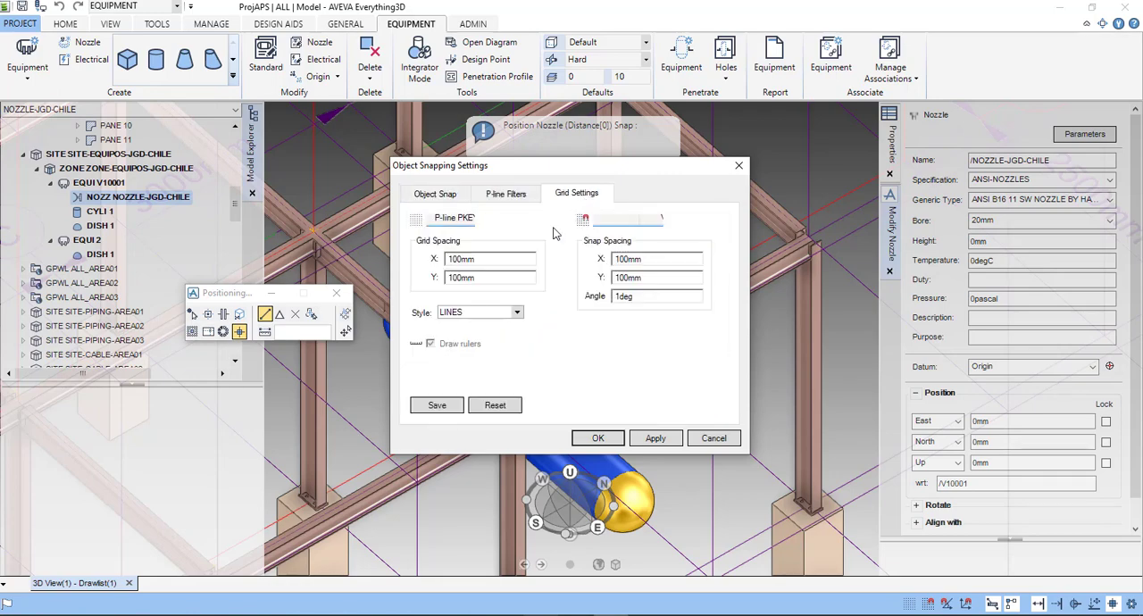
{"action": "left_click", "coordinate": [433, 194]}
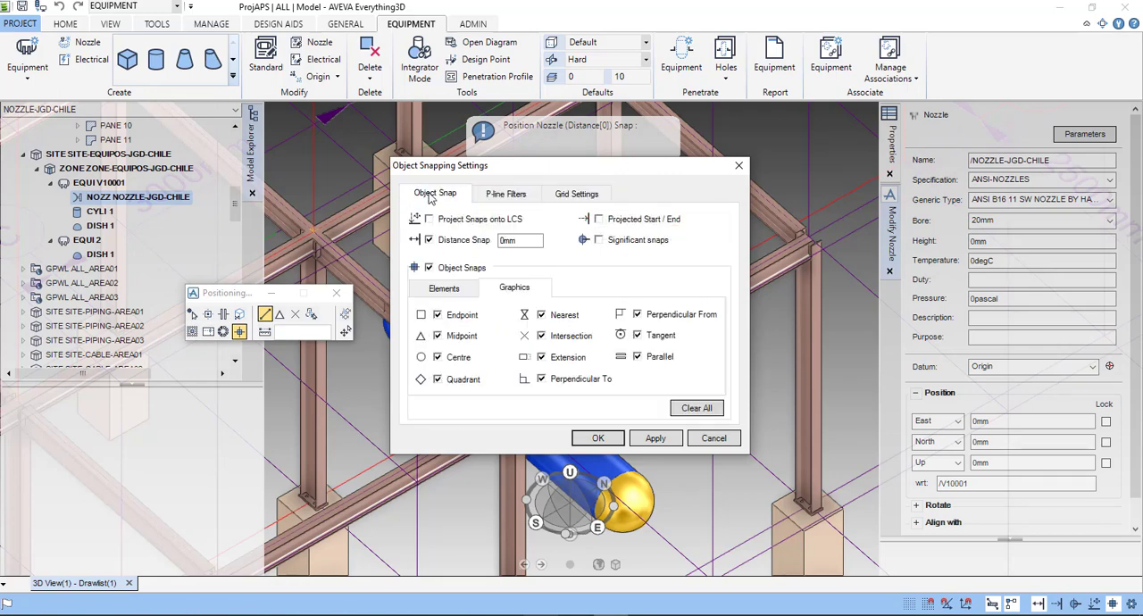
{"action": "left_click", "coordinate": [738, 165]}
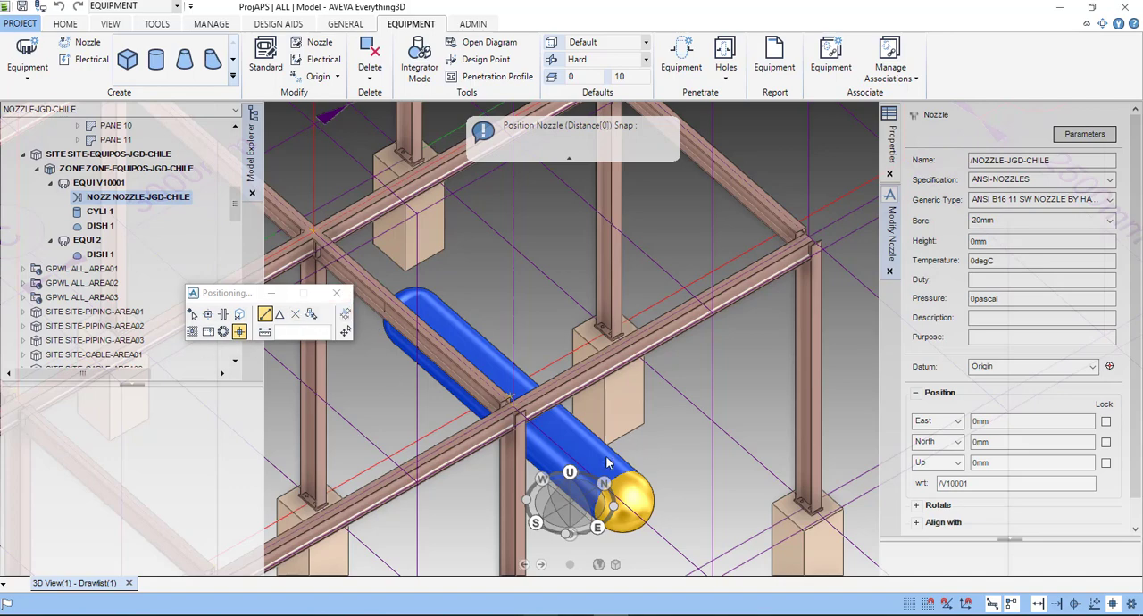
- Place the nozzle on V10001 at about West 1250 mm, North 7084 mm, Down 4197 mm relative to the equipment
{"action": "scroll", "coordinate": [606, 462], "scroll_direction": "up", "scroll_amount": 2}
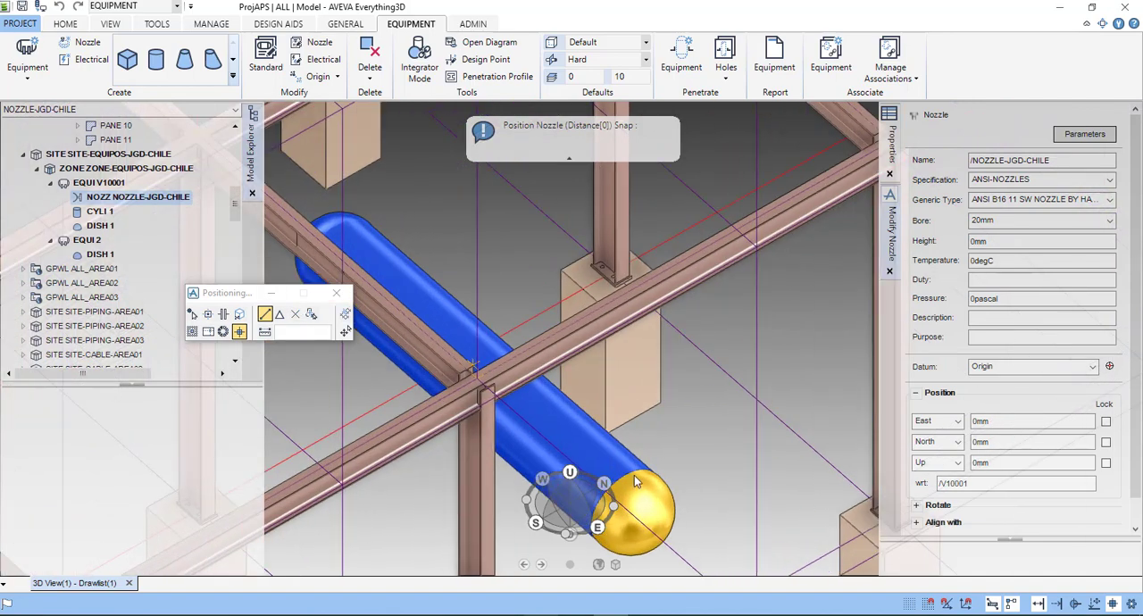
{"action": "left_click", "coordinate": [588, 451]}
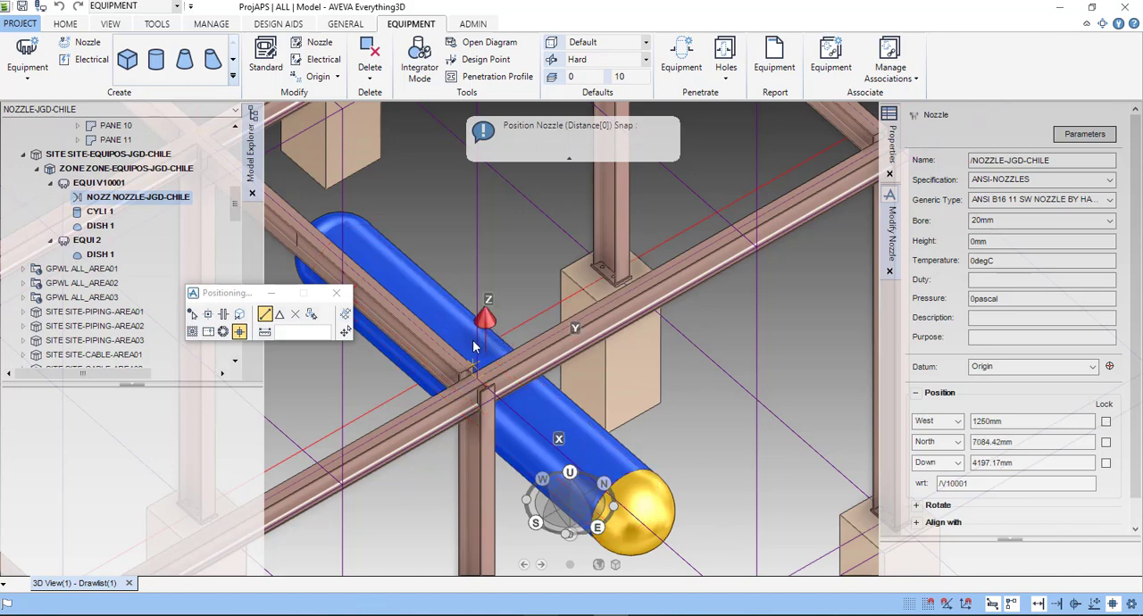
{"action": "scroll", "coordinate": [473, 358], "scroll_direction": "down", "scroll_amount": 3}
{"action": "middle_click_drag", "start_coordinate": [471, 345], "coordinate": [488, 403]}
{"action": "scroll", "coordinate": [528, 411], "scroll_direction": "up", "scroll_amount": 3}
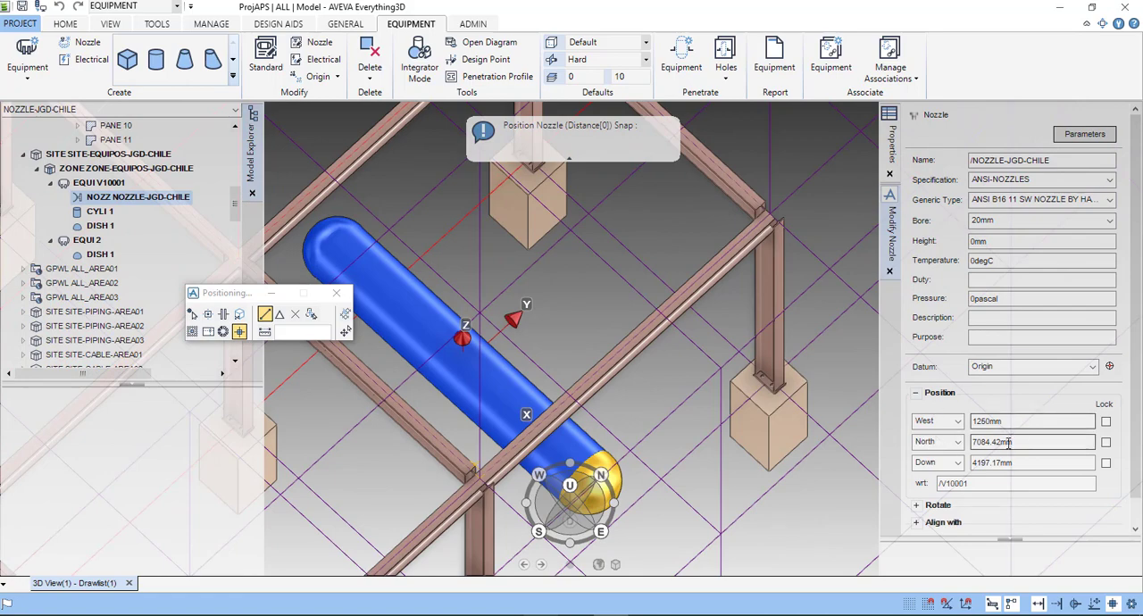
- Examine the direction options for the nozzle's three position coordinates
{"action": "left_click", "coordinate": [956, 422]}
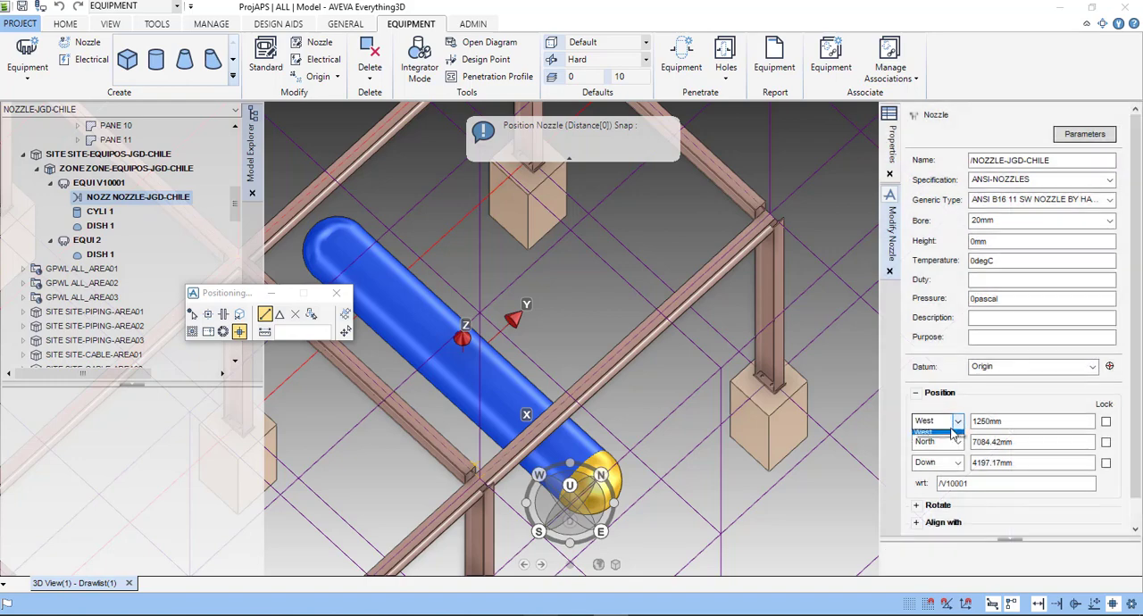
{"action": "left_click", "coordinate": [954, 420]}
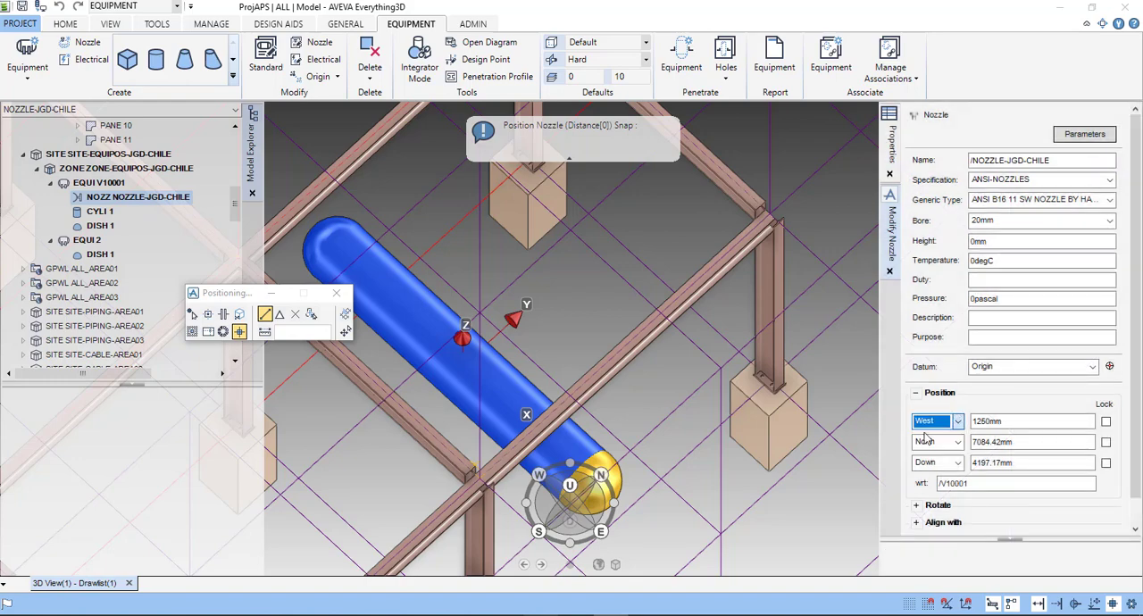
{"action": "left_click", "coordinate": [951, 442]}
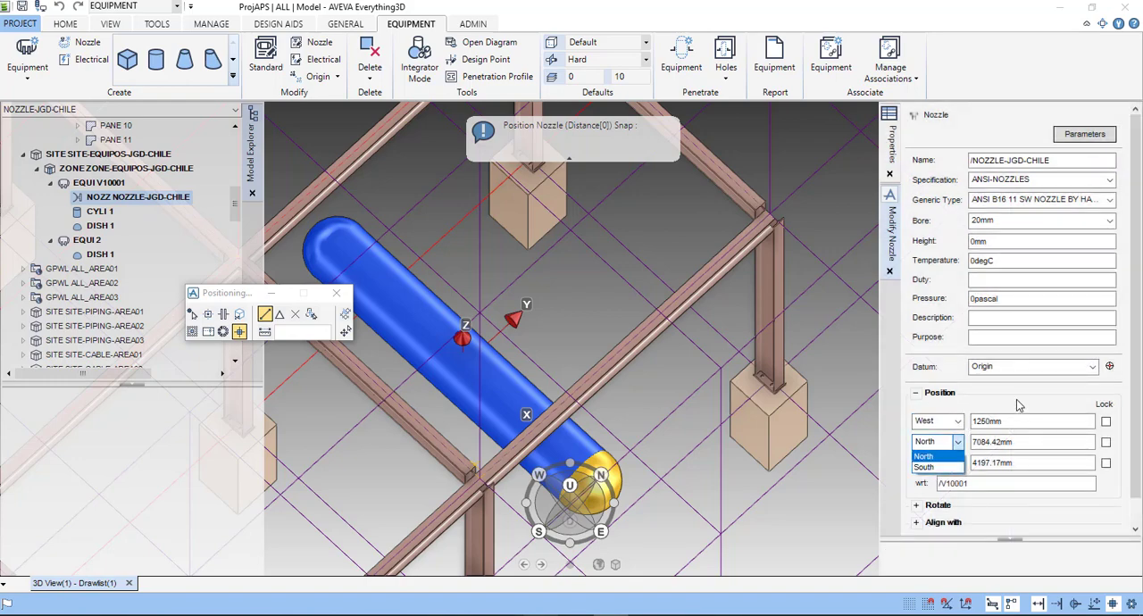
{"action": "left_click", "coordinate": [925, 456]}
{"action": "left_click", "coordinate": [942, 463]}
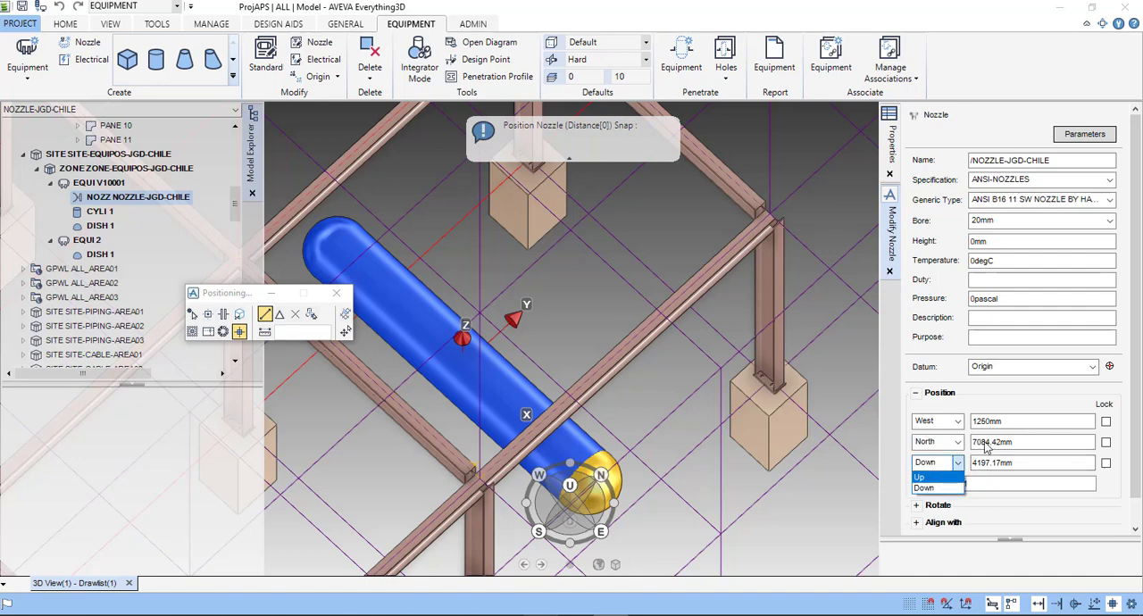
{"action": "left_click", "coordinate": [1018, 399]}
- Examine the nozzle's rotation and alignment settings, choosing About Z as the rotation direction
{"action": "scroll", "coordinate": [1020, 479], "scroll_direction": "down", "scroll_amount": 1}
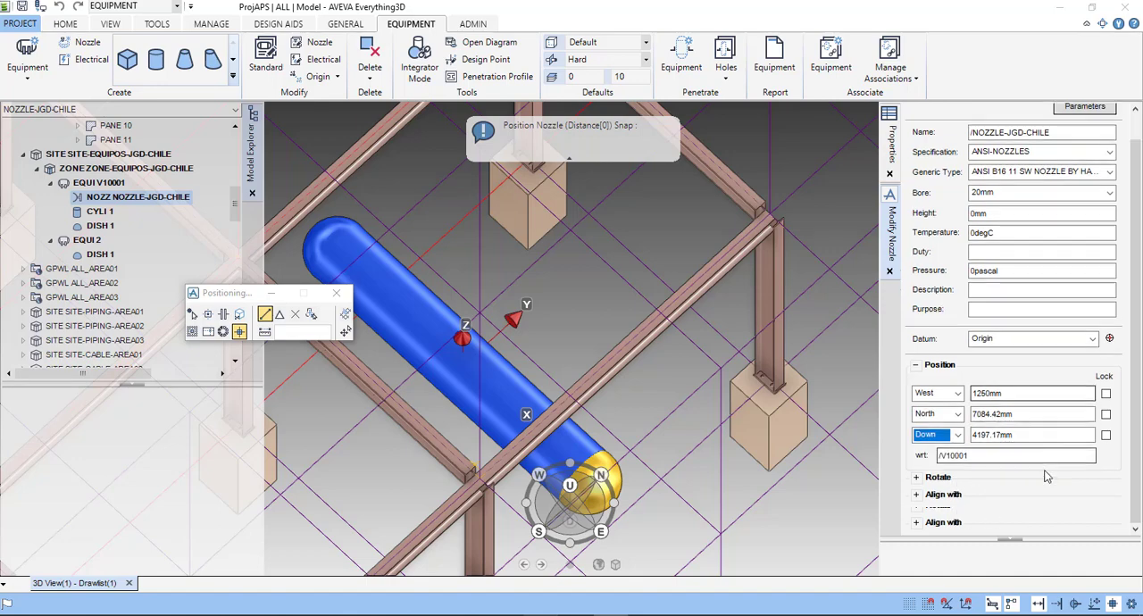
{"action": "left_click", "coordinate": [919, 495]}
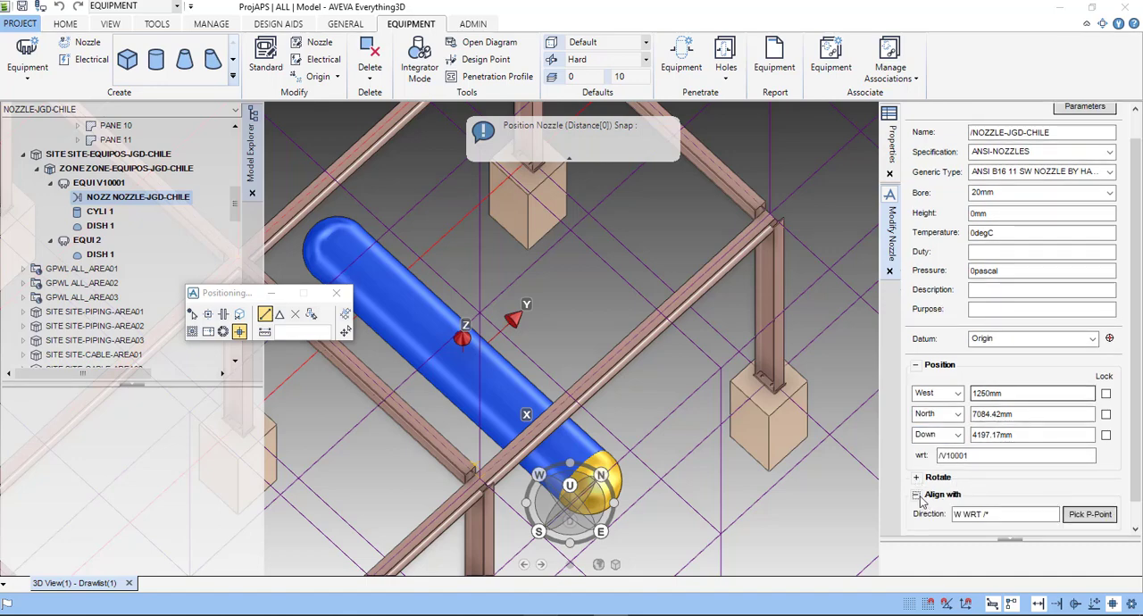
{"action": "scroll", "coordinate": [922, 469], "scroll_direction": "down", "scroll_amount": 1}
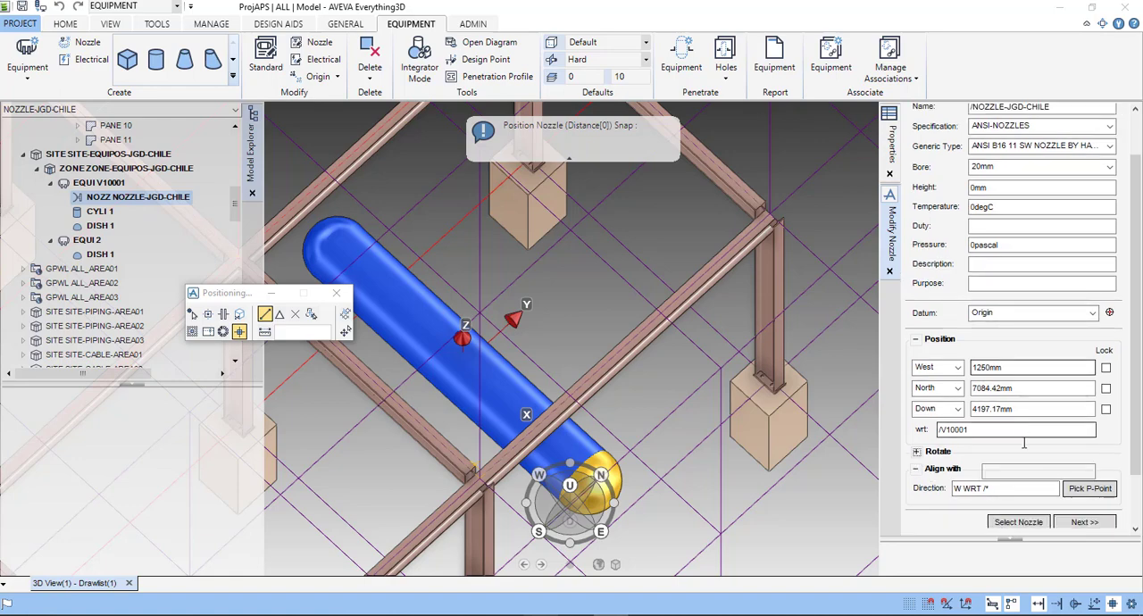
{"action": "left_click", "coordinate": [917, 453]}
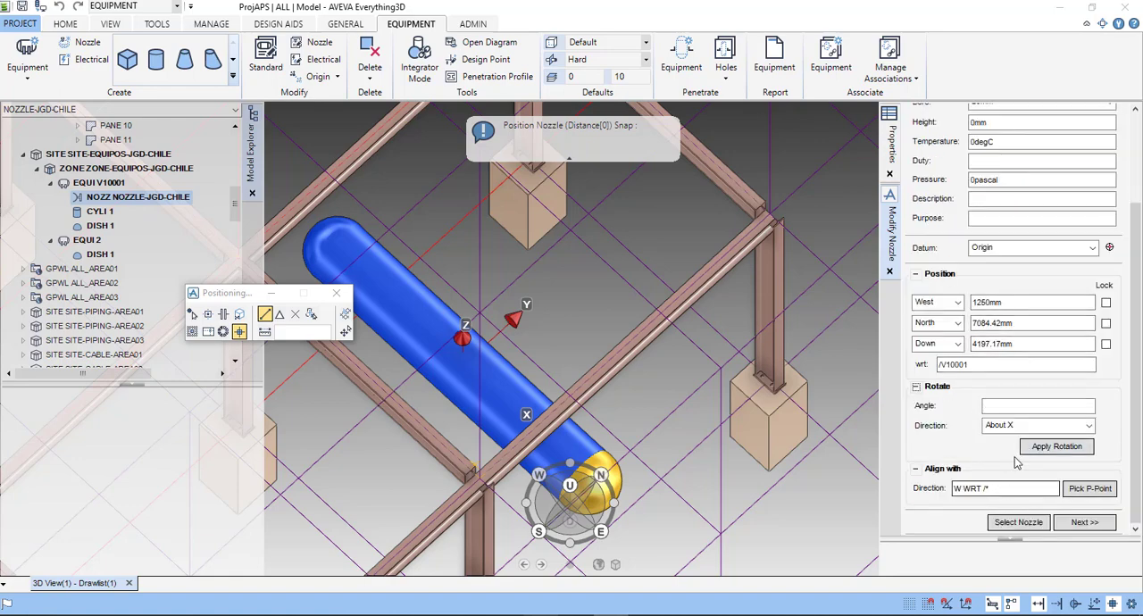
{"action": "scroll", "coordinate": [935, 426], "scroll_direction": "up", "scroll_amount": 4}
{"action": "scroll", "coordinate": [934, 427], "scroll_direction": "down", "scroll_amount": 3}
{"action": "scroll", "coordinate": [958, 478], "scroll_direction": "up", "scroll_amount": 3}
{"action": "scroll", "coordinate": [958, 478], "scroll_direction": "down", "scroll_amount": 3}
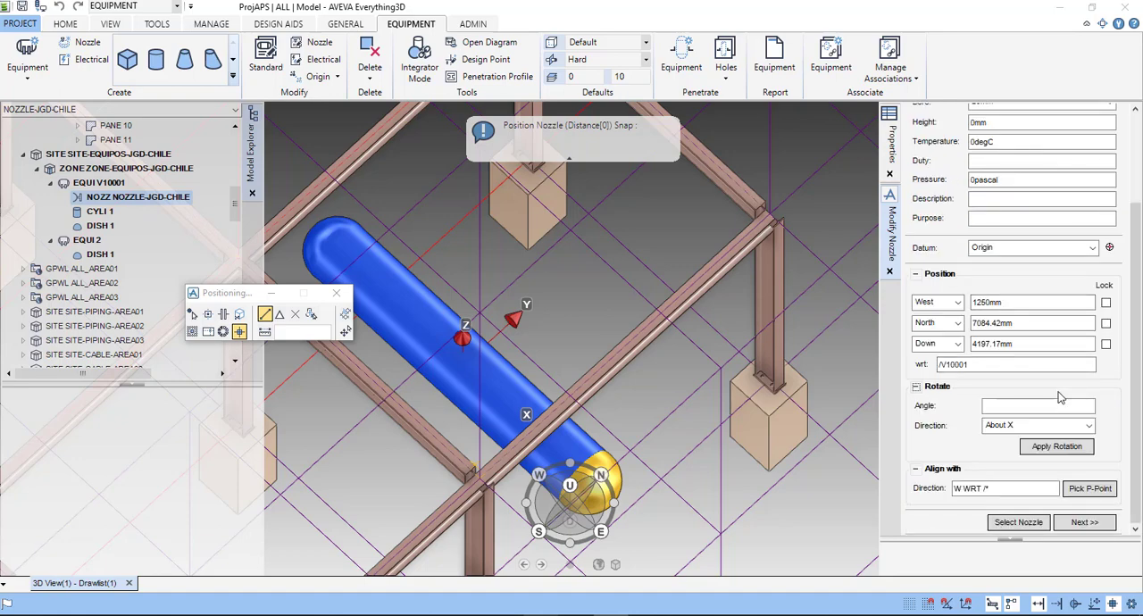
{"action": "scroll", "coordinate": [1069, 426], "scroll_direction": "down", "scroll_amount": 2}
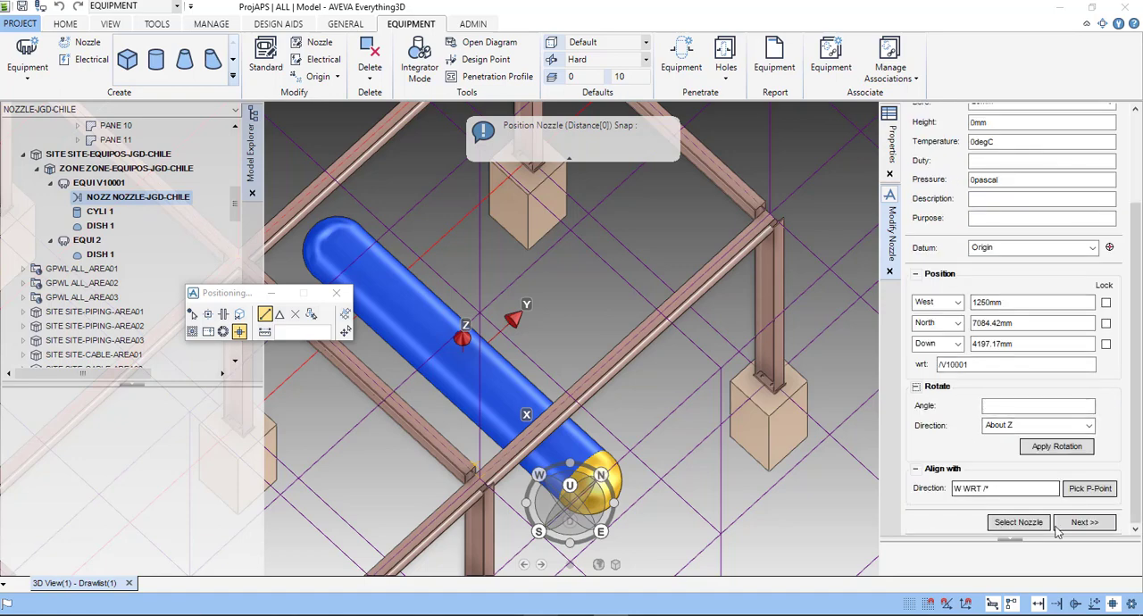
- Start picking a nozzle to modify, and proceed to defining the next nozzle
{"action": "left_click", "coordinate": [1001, 522]}
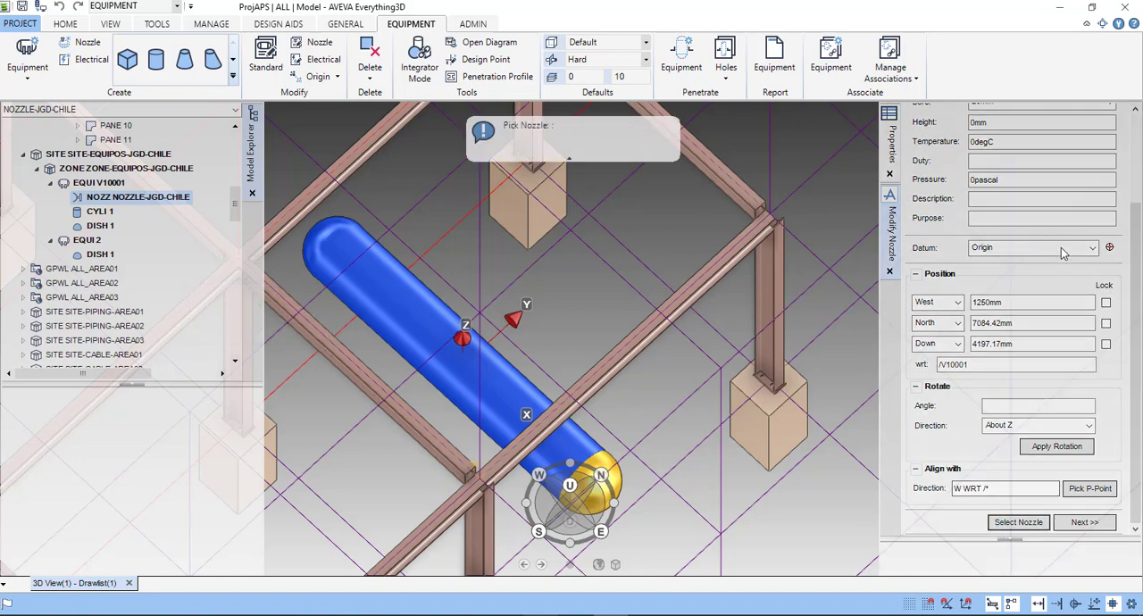
{"action": "scroll", "coordinate": [1063, 250], "scroll_direction": "up", "scroll_amount": 2}
{"action": "scroll", "coordinate": [1029, 404], "scroll_direction": "down", "scroll_amount": 2}
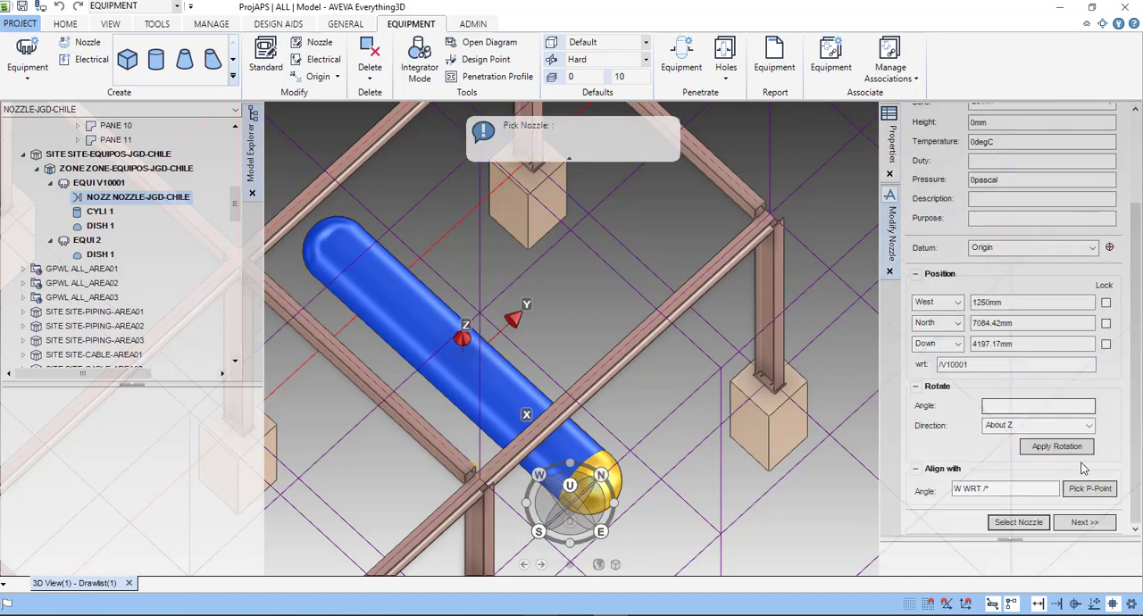
{"action": "left_click", "coordinate": [1103, 526]}
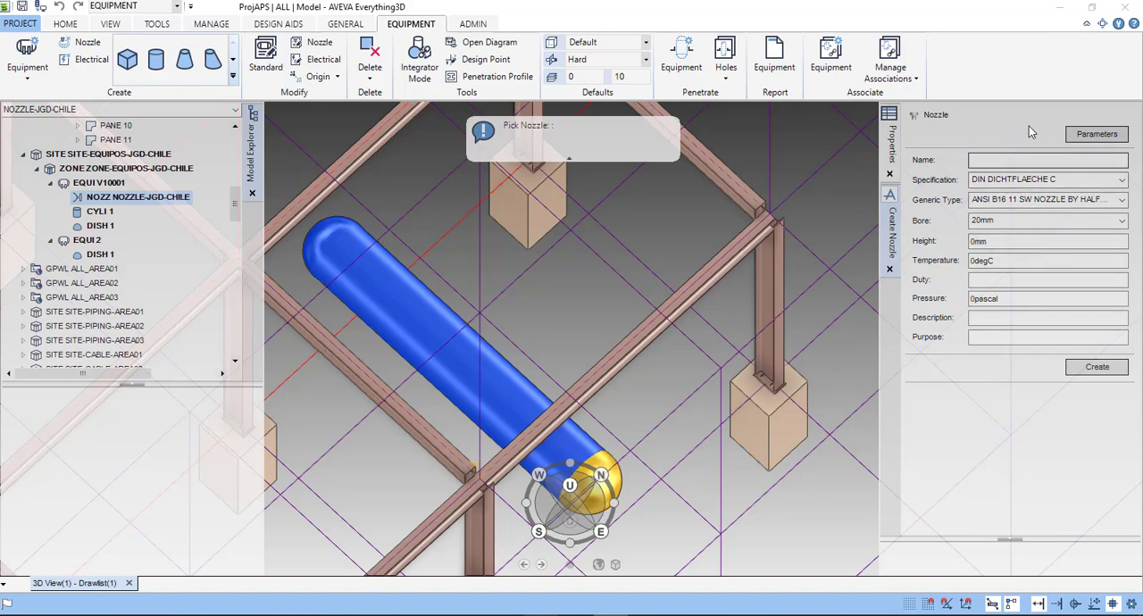
- Show the nozzle parameter diagram and set the new nozzle's height to 100 mm
{"action": "left_click", "coordinate": [1092, 134]}
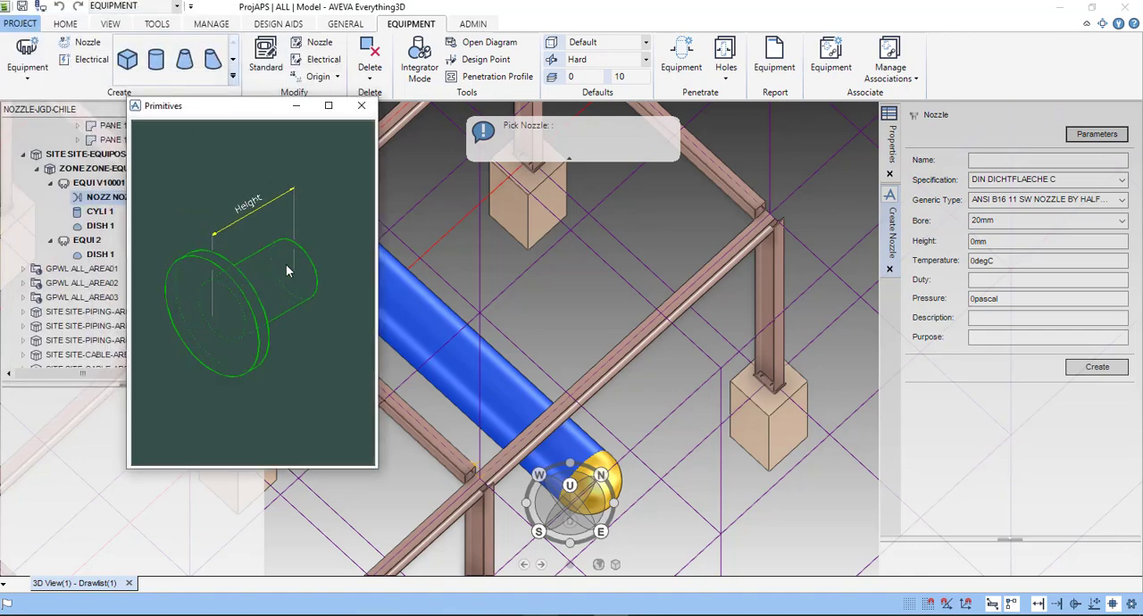
{"action": "double_click", "coordinate": [1003, 241]}
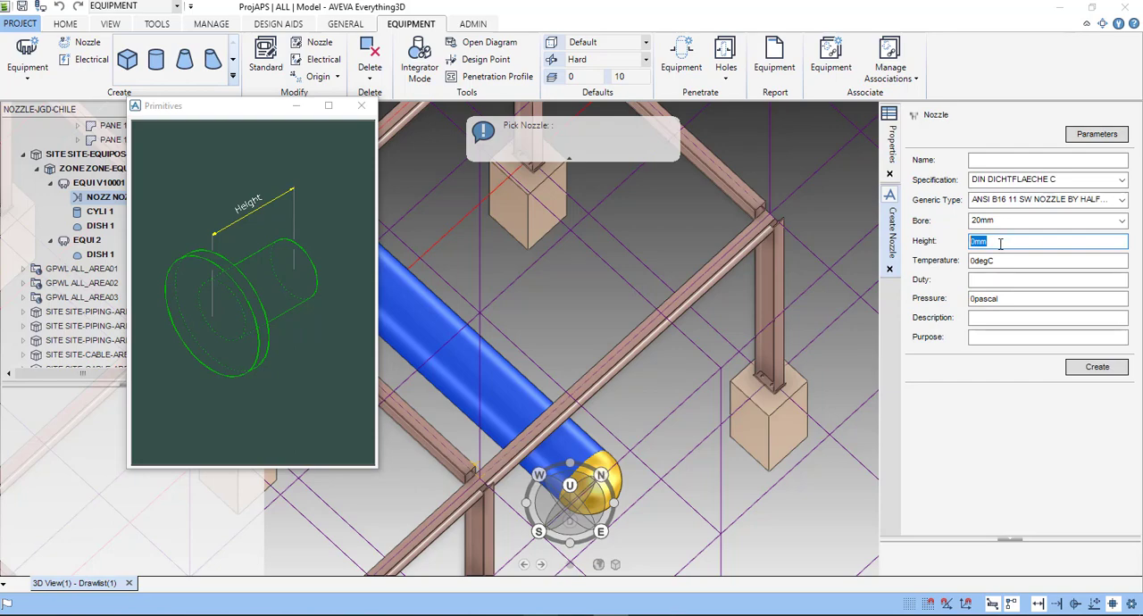
{"action": "type", "text": "100"}
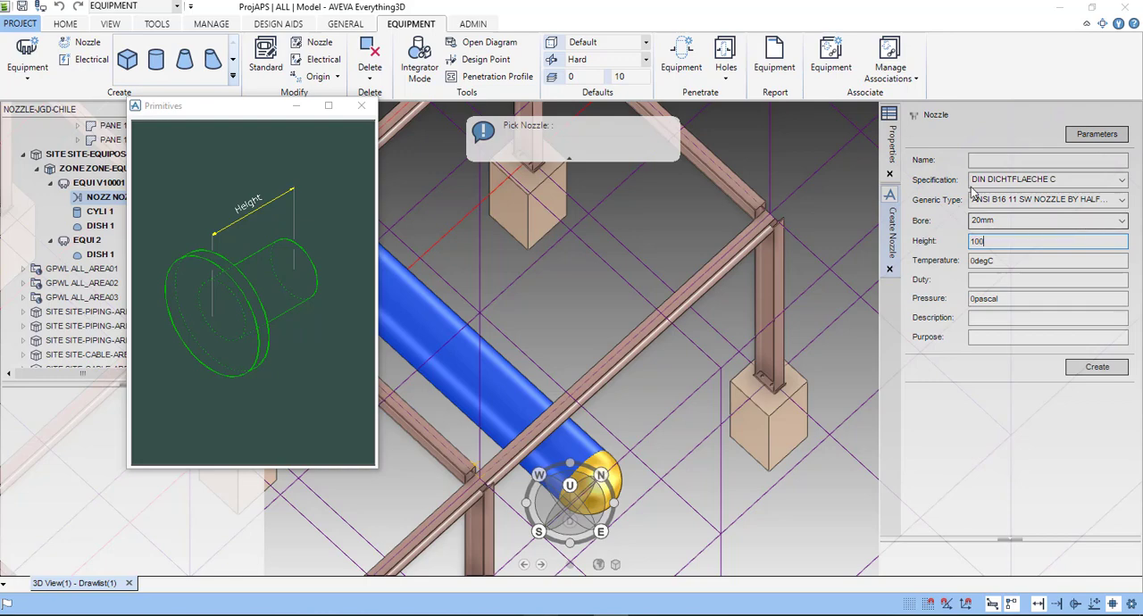
- Choose ANSI B16 11 SW NOZZLE BY HALF CPLG #3000 as the generic type and create the nozzle on V10001
{"action": "left_click", "coordinate": [1108, 202]}
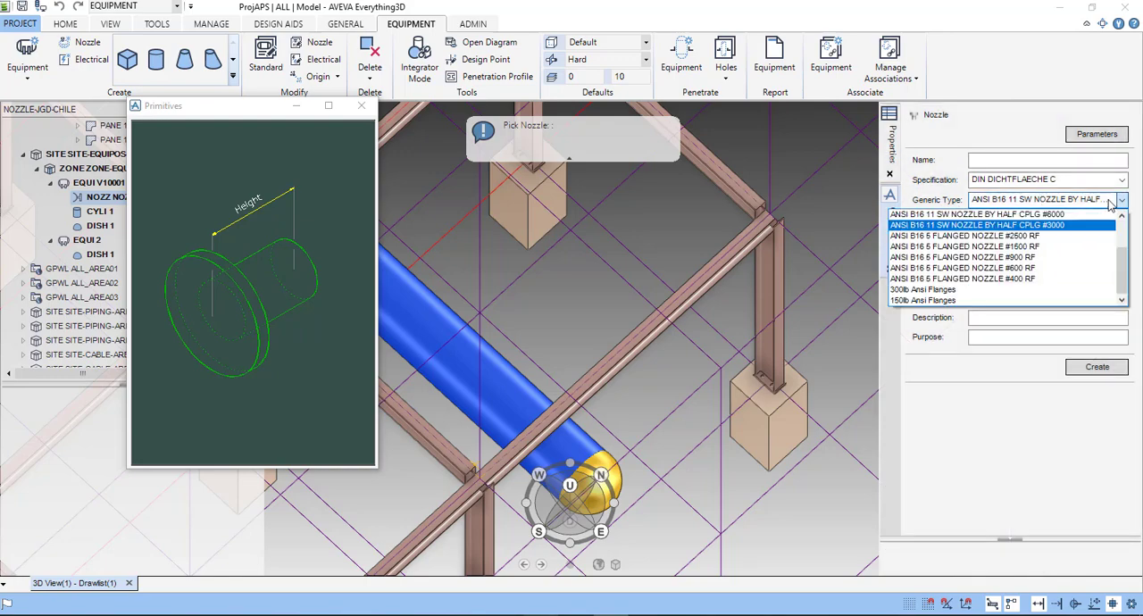
{"action": "left_click", "coordinate": [1045, 227]}
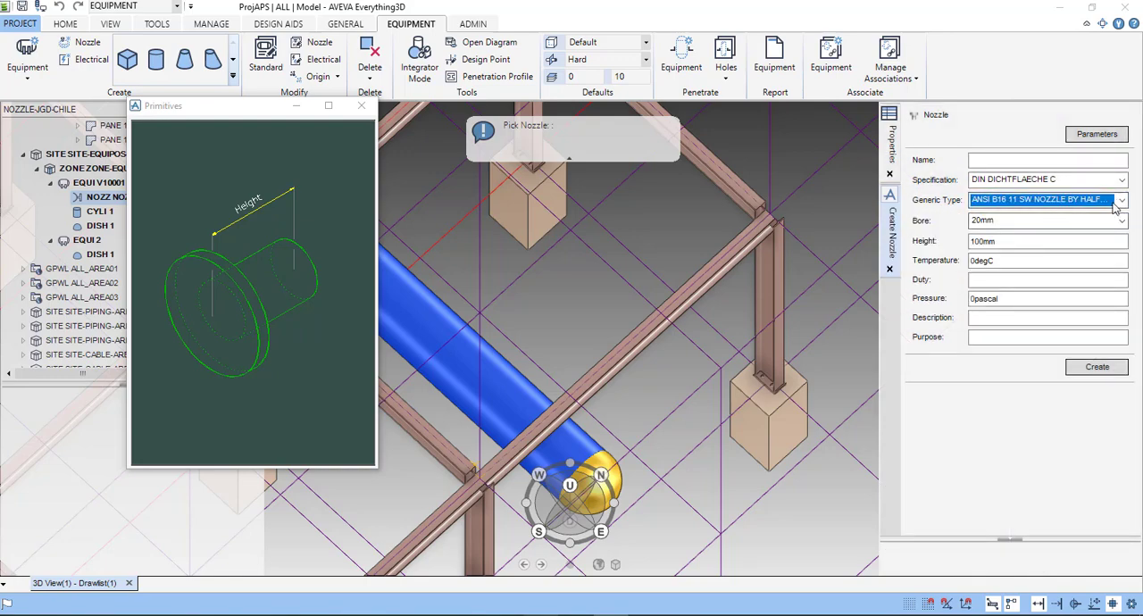
{"action": "left_click", "coordinate": [1115, 204]}
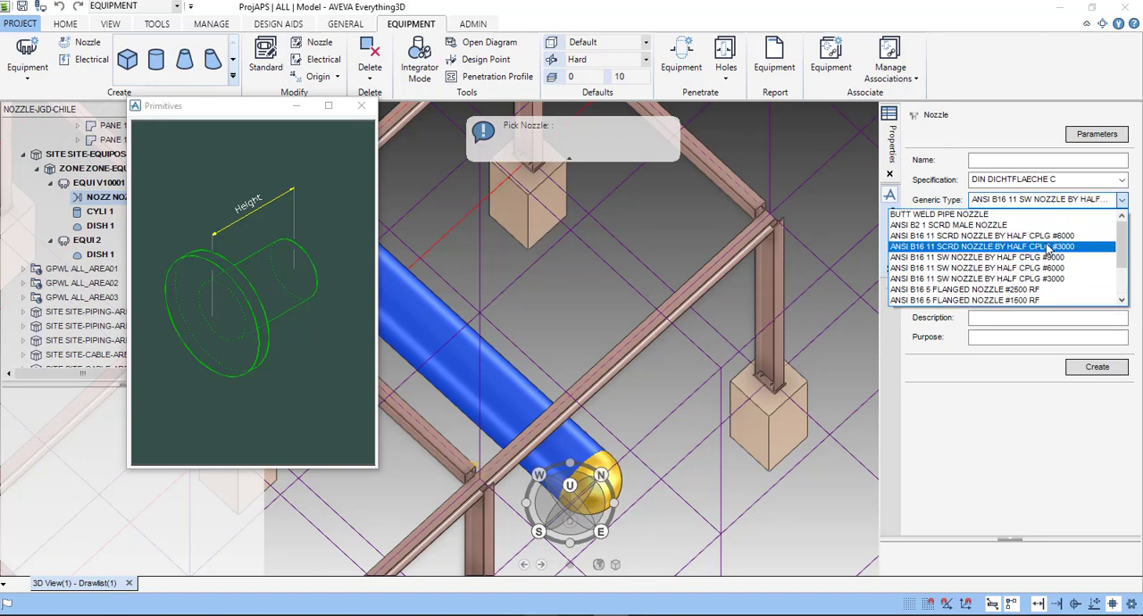
{"action": "scroll", "coordinate": [1049, 252], "scroll_direction": "down", "scroll_amount": 2}
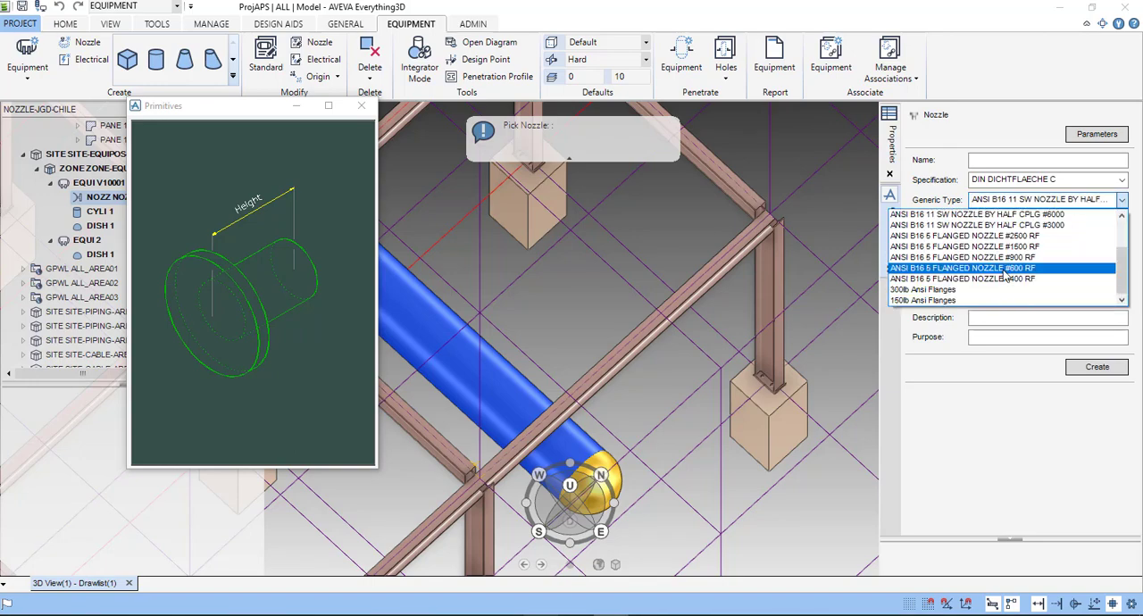
{"action": "scroll", "coordinate": [1027, 259], "scroll_direction": "up", "scroll_amount": 2}
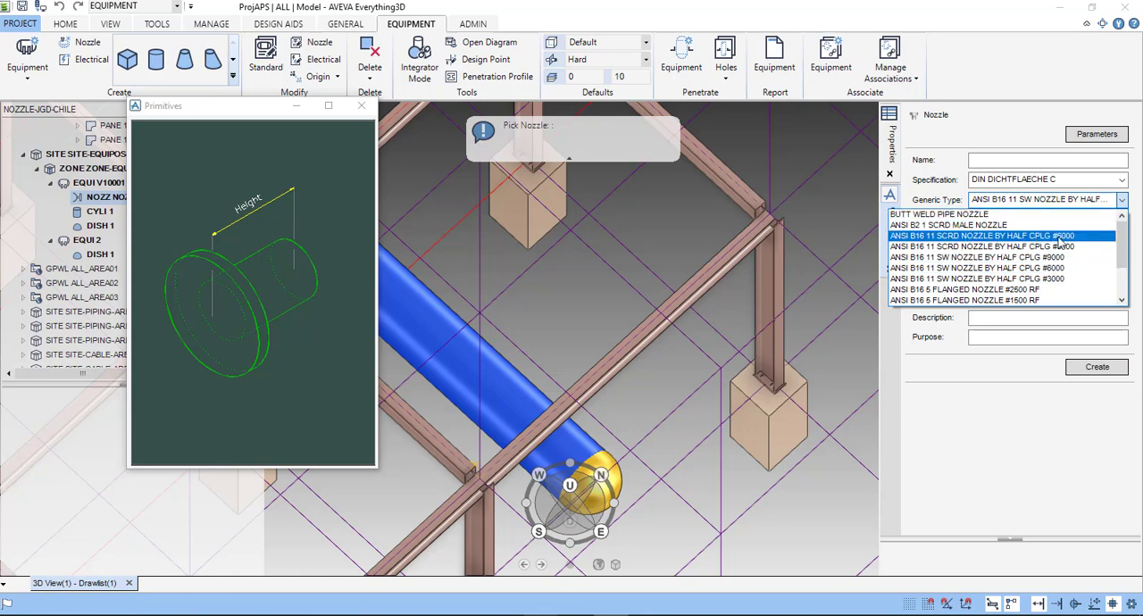
{"action": "left_click", "coordinate": [1063, 279]}
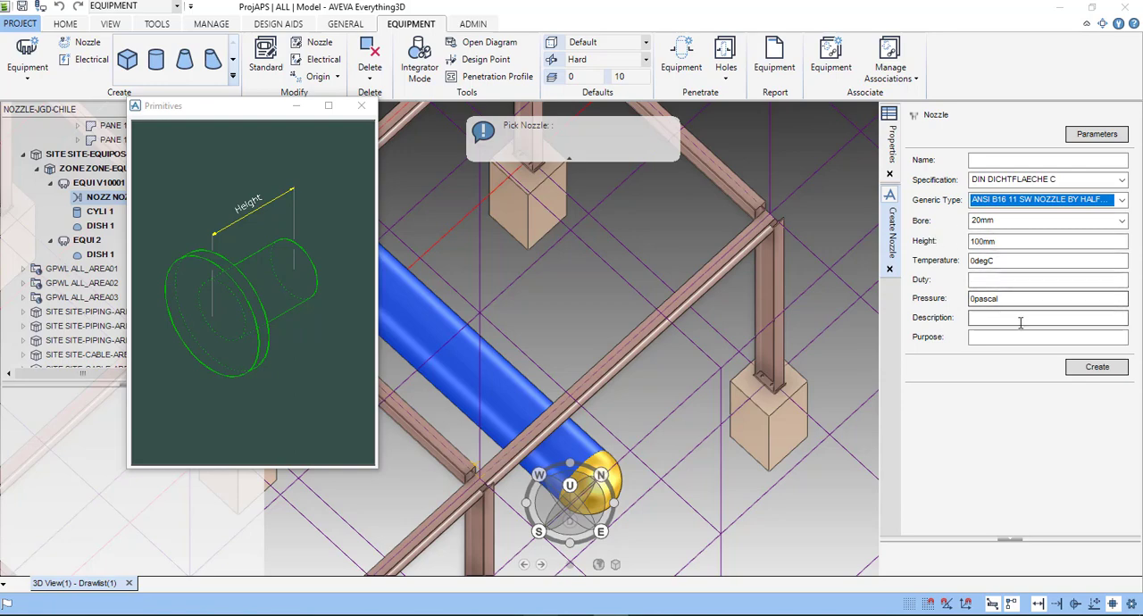
{"action": "left_click", "coordinate": [1097, 367]}
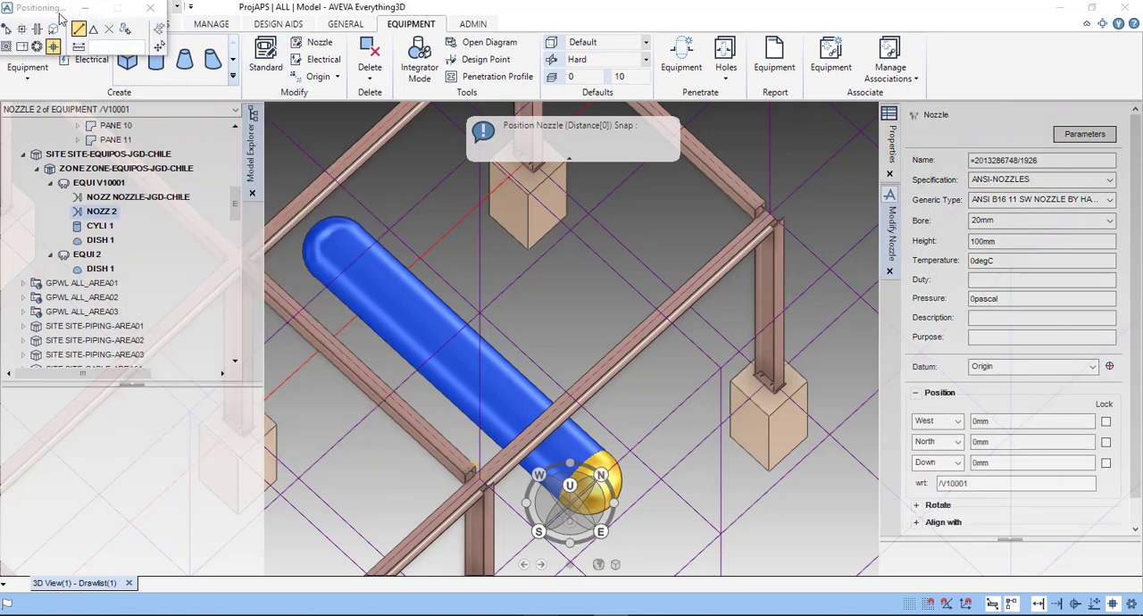
- Place the new nozzle by snapping it to point P4 of V10001's cylinder
{"action": "left_click_drag", "start_coordinate": [61, 16], "coordinate": [564, 213]}
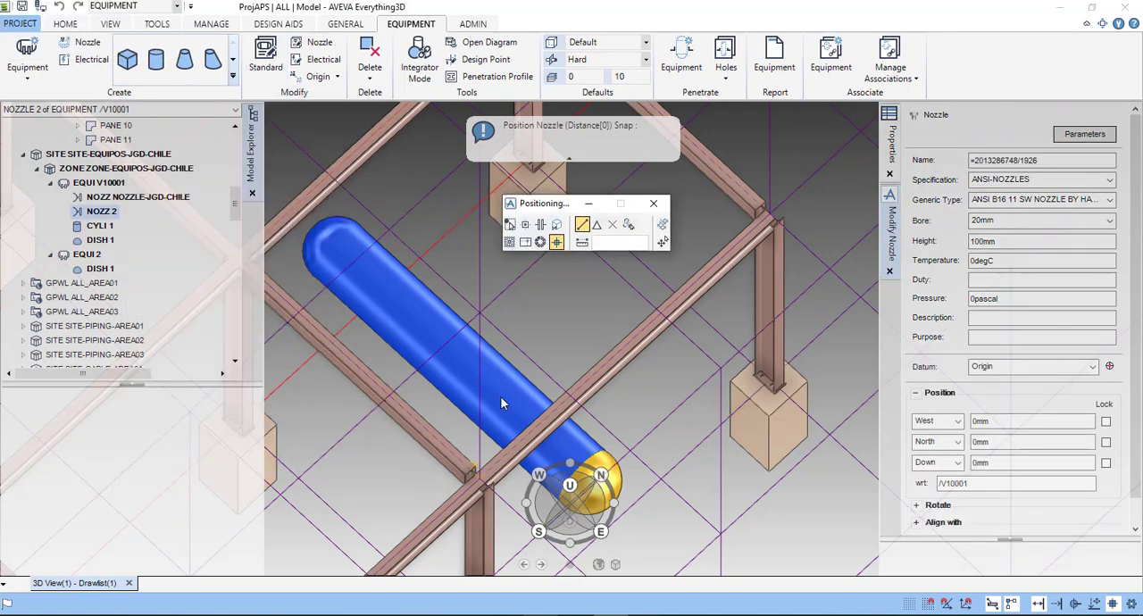
{"action": "left_click", "coordinate": [465, 354]}
{"action": "scroll", "coordinate": [473, 373], "scroll_direction": "up", "scroll_amount": 5}
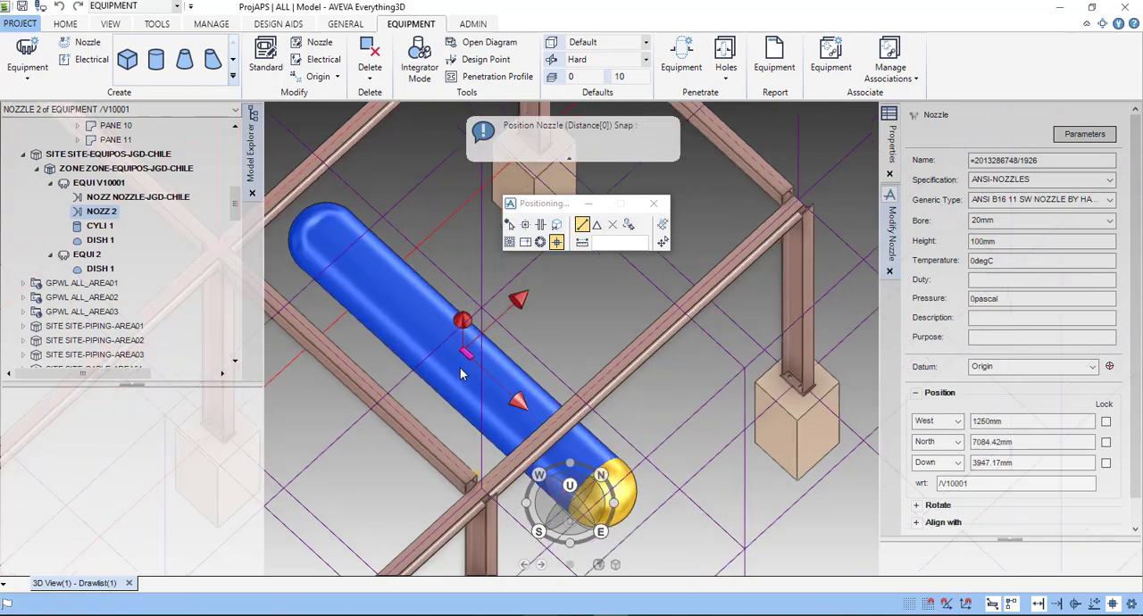
{"action": "scroll", "coordinate": [514, 362], "scroll_direction": "up", "scroll_amount": 1}
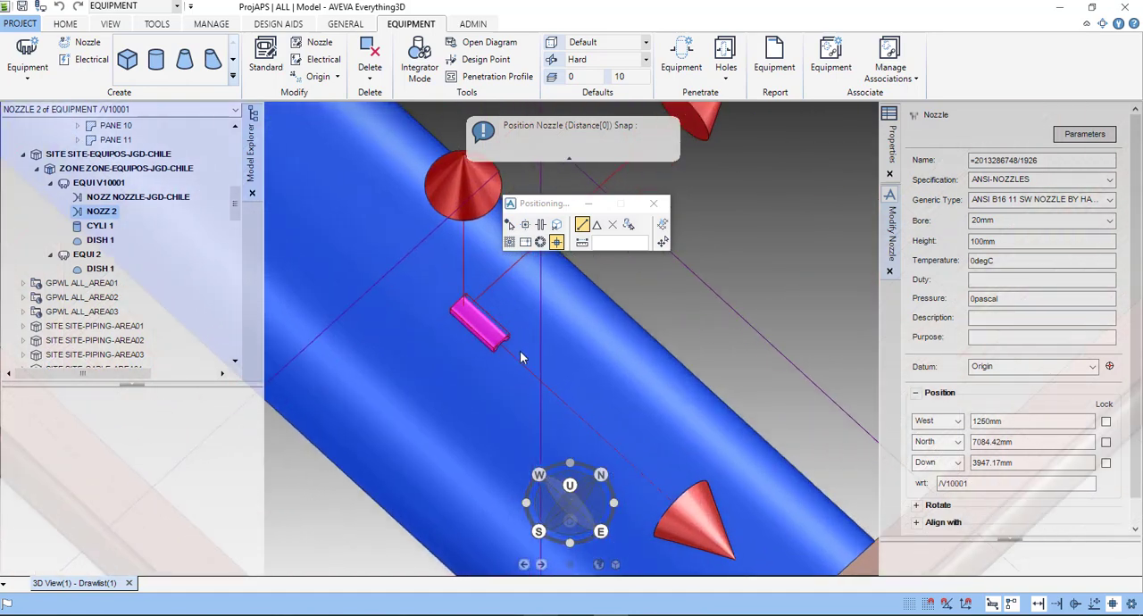
{"action": "scroll", "coordinate": [514, 357], "scroll_direction": "down", "scroll_amount": 2}
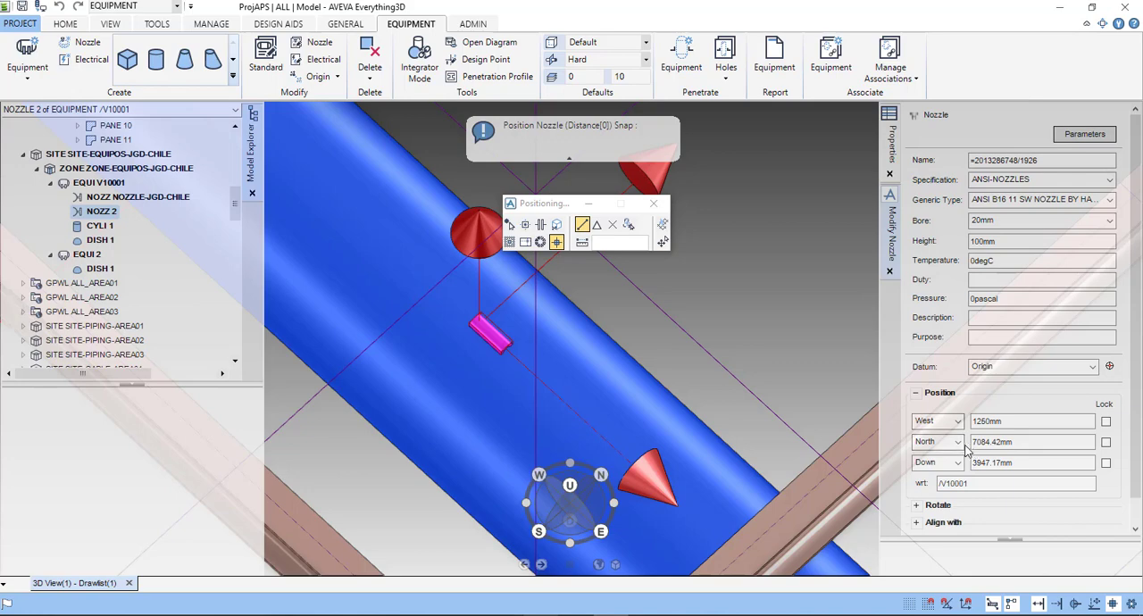
{"action": "scroll", "coordinate": [1083, 464], "scroll_direction": "down", "scroll_amount": 1}
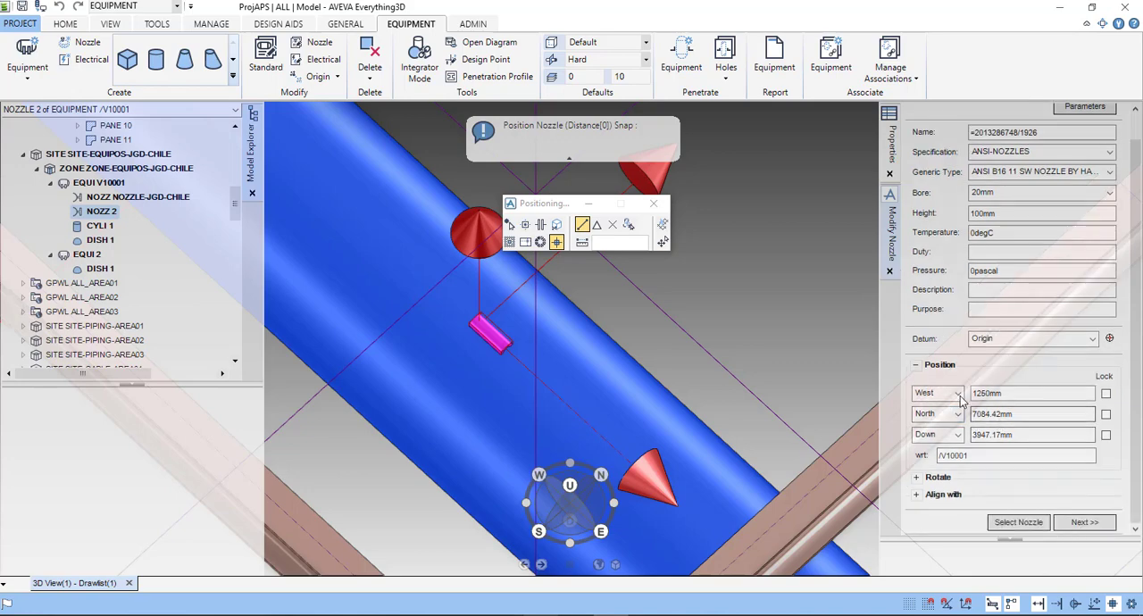
{"action": "scroll", "coordinate": [546, 389], "scroll_direction": "down", "scroll_amount": 3}
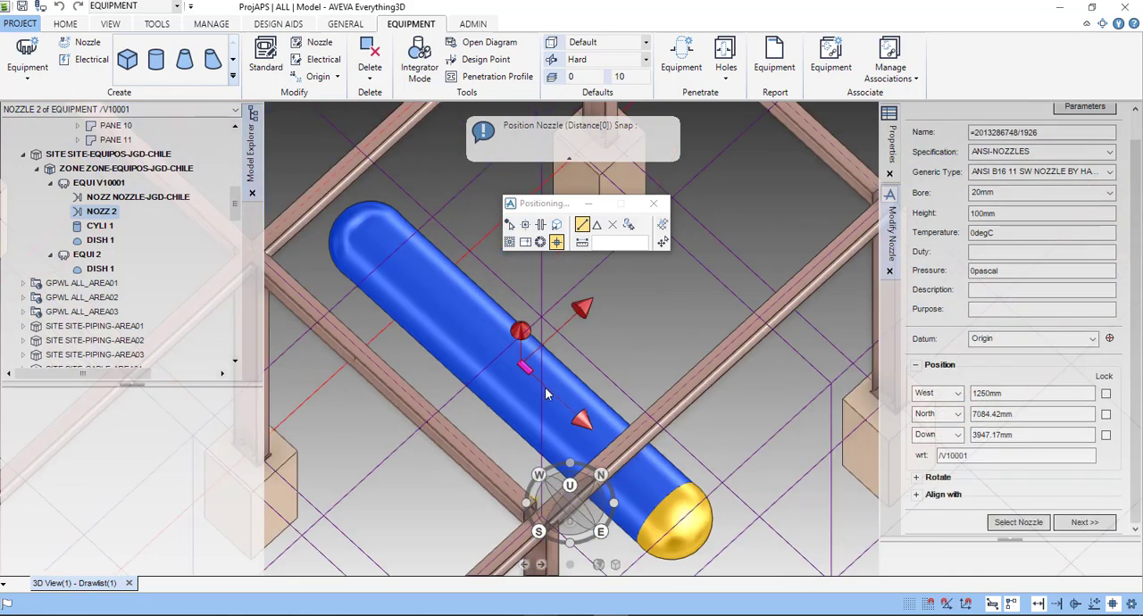
{"action": "middle_click_drag", "start_coordinate": [548, 376], "coordinate": [574, 348]}
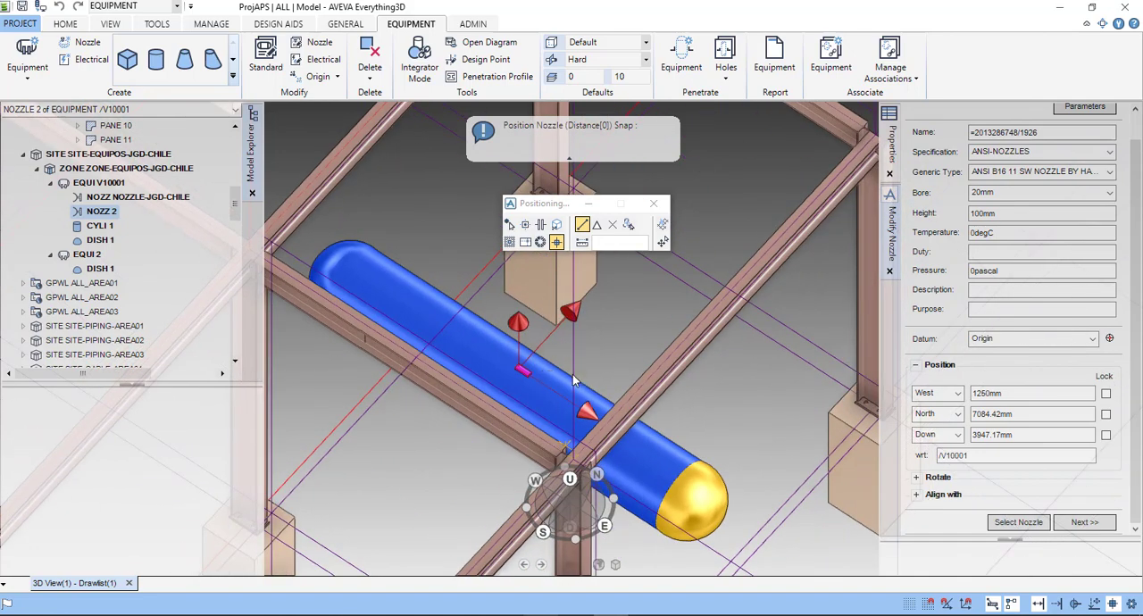
- Try switching the direction of the nozzle's vertical position coordinate to Up
{"action": "left_click", "coordinate": [958, 394]}
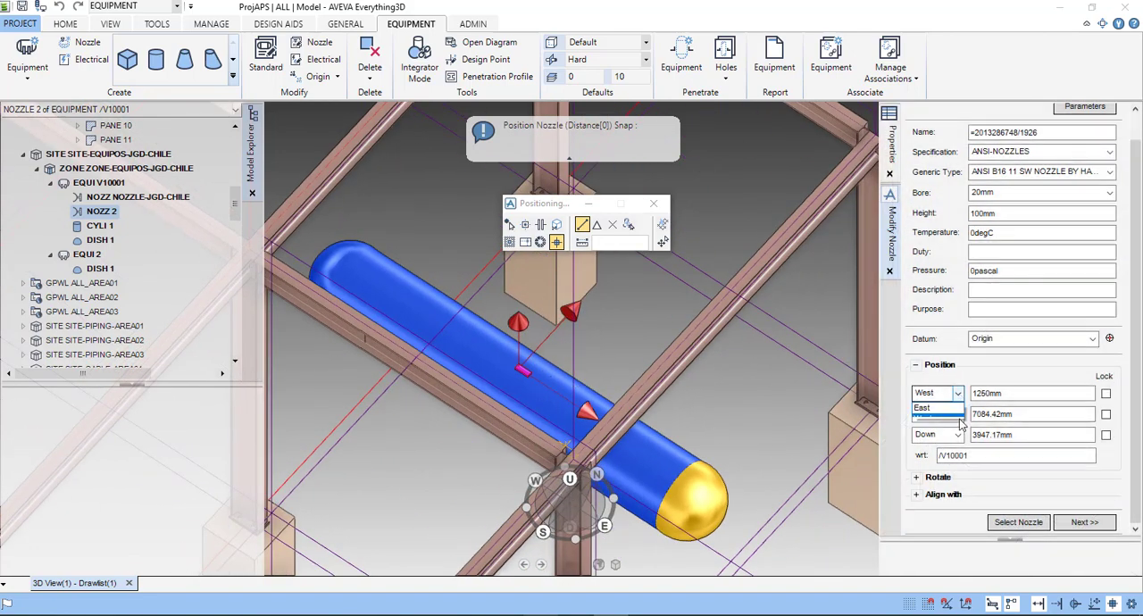
{"action": "left_click", "coordinate": [960, 419]}
{"action": "left_click", "coordinate": [959, 415]}
{"action": "left_click", "coordinate": [998, 380]}
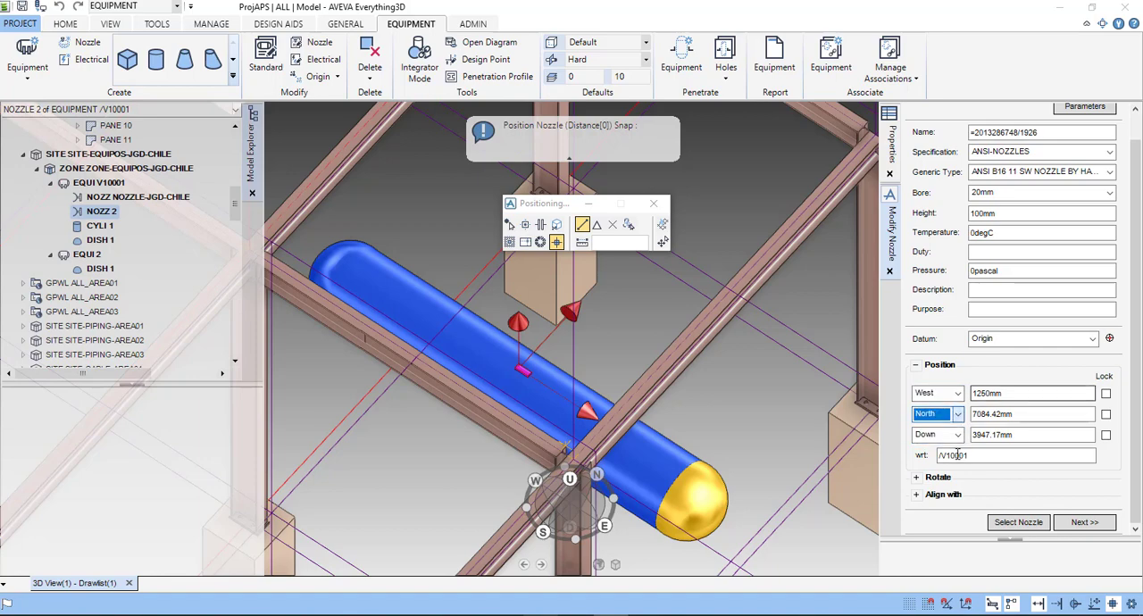
{"action": "left_click", "coordinate": [958, 435]}
{"action": "left_click", "coordinate": [934, 450]}
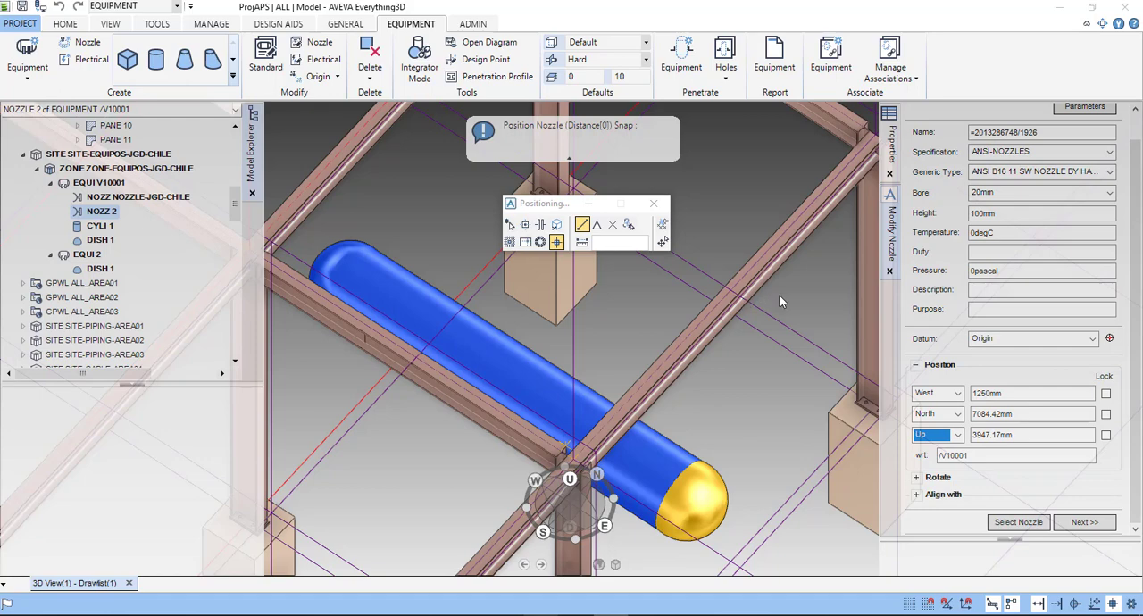
- Reposition the nozzle by snapping it back onto V10001's cylinder near the middle of its length
{"action": "scroll", "coordinate": [851, 283], "scroll_direction": "down", "scroll_amount": 5}
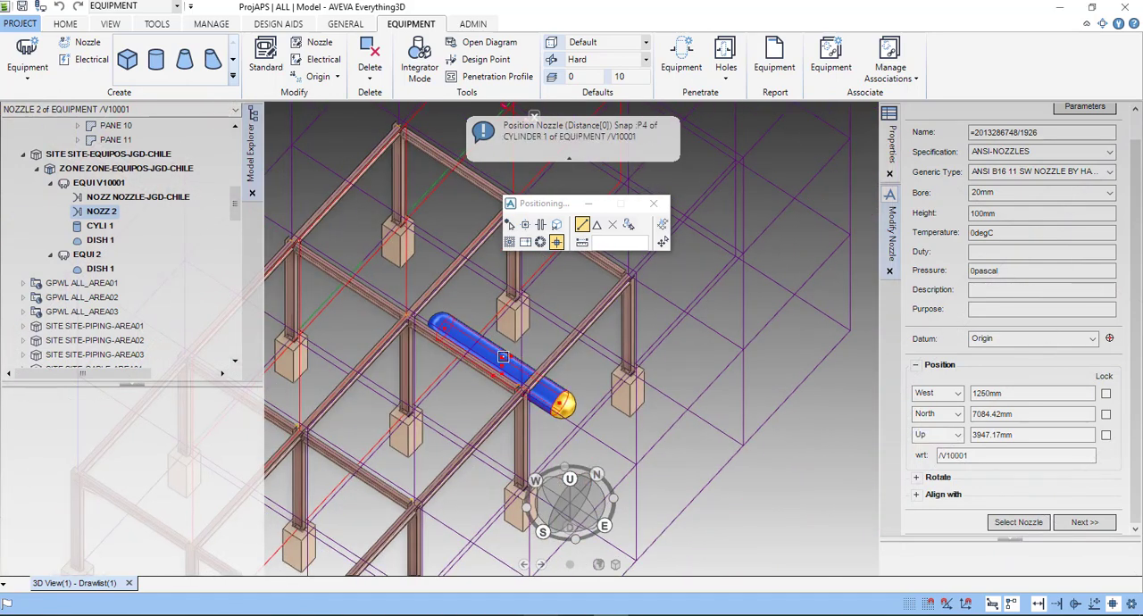
{"action": "scroll", "coordinate": [503, 359], "scroll_direction": "up", "scroll_amount": 5}
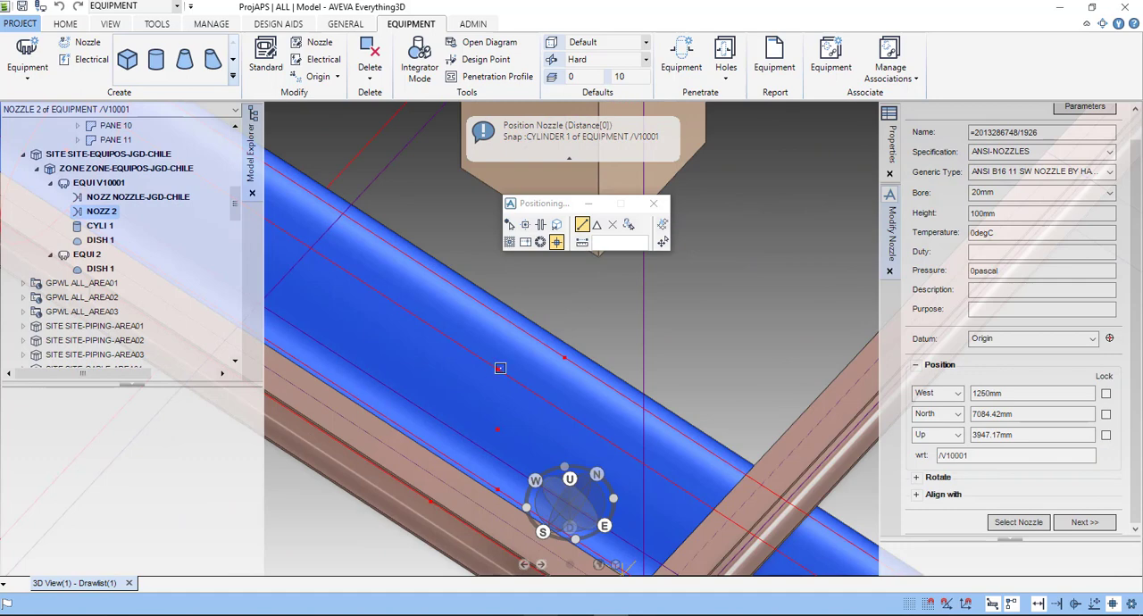
{"action": "left_click", "coordinate": [500, 369]}
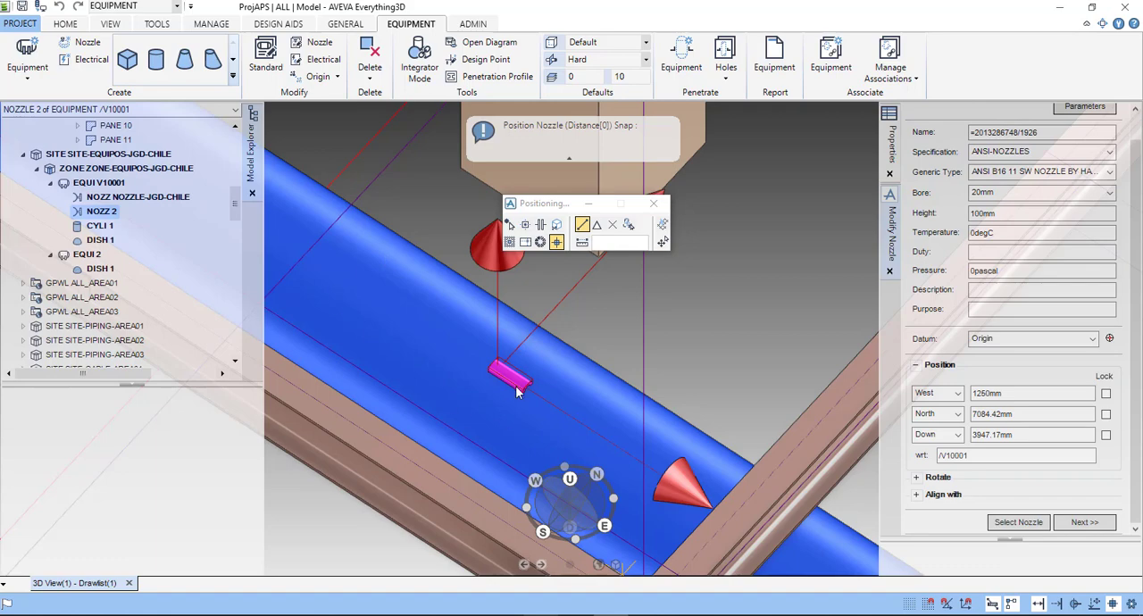
{"action": "scroll", "coordinate": [528, 412], "scroll_direction": "down", "scroll_amount": 5}
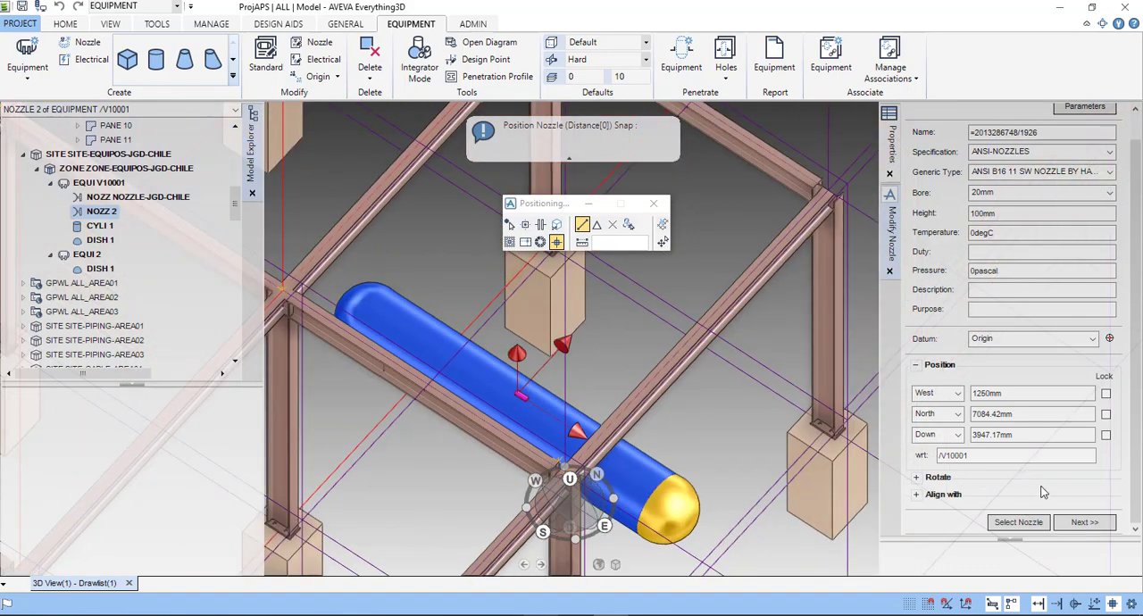
- Rotate the nozzle by 90 degrees about Z
{"action": "left_click", "coordinate": [917, 478]}
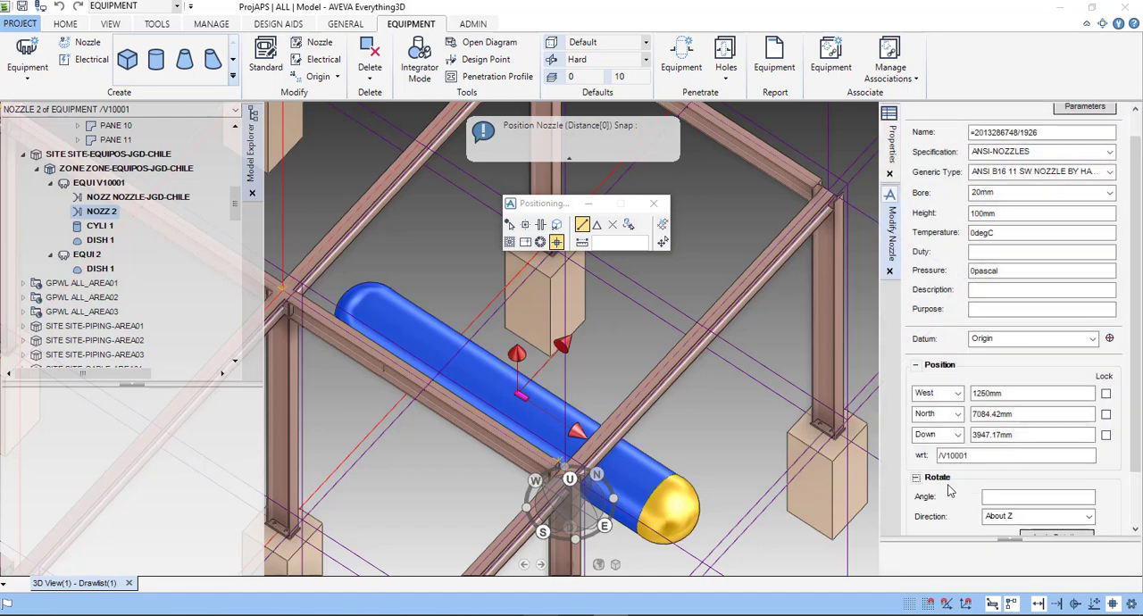
{"action": "scroll", "coordinate": [1010, 465], "scroll_direction": "down", "scroll_amount": 1}
{"action": "left_click", "coordinate": [1010, 434]}
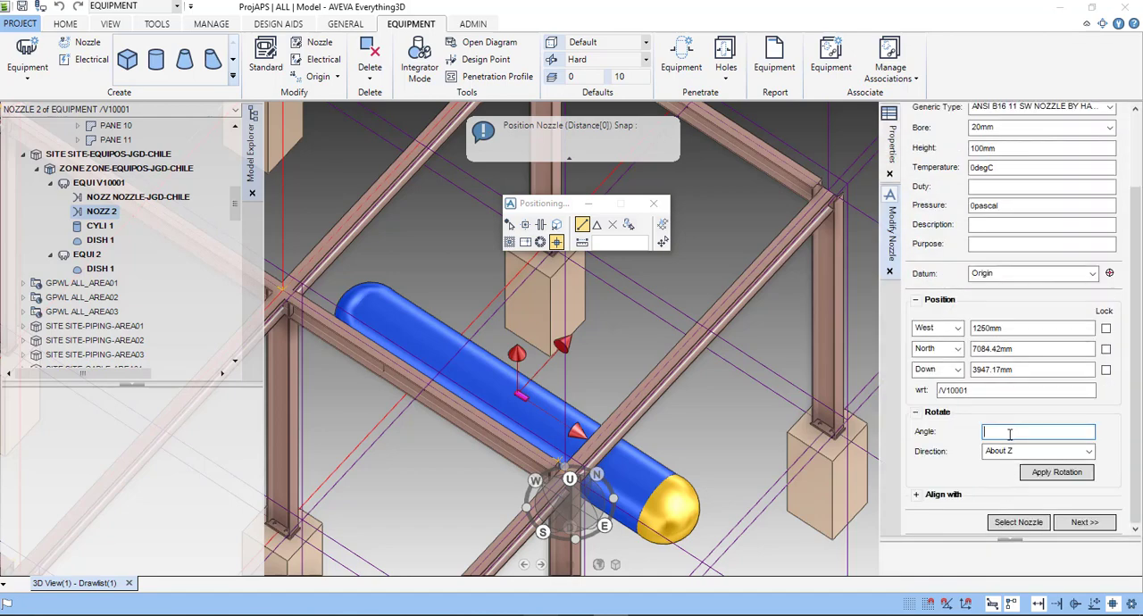
{"action": "type", "text": "90"}
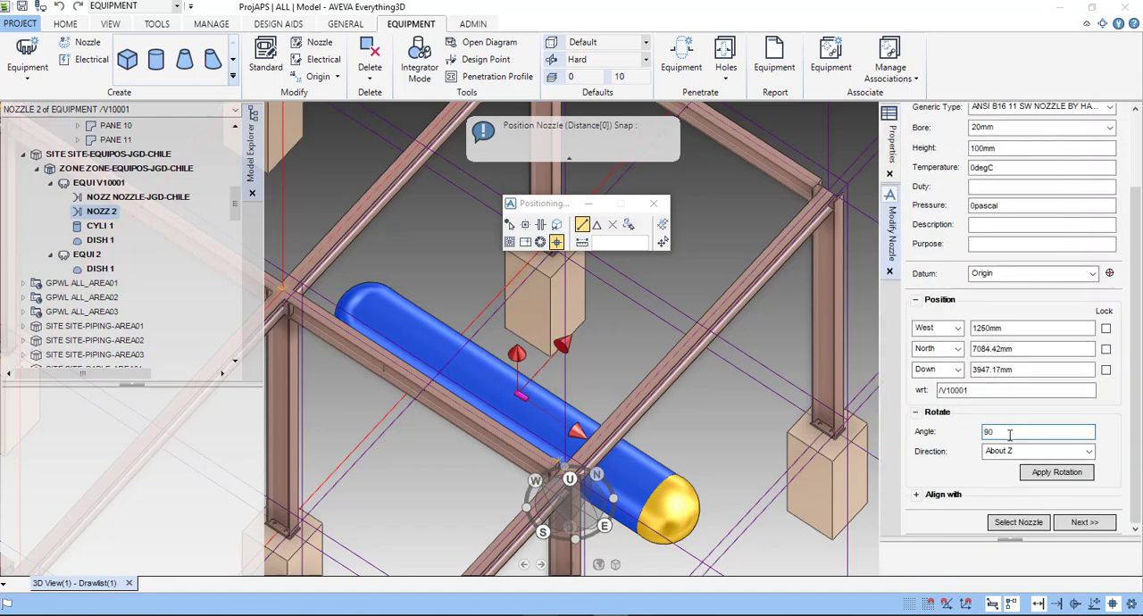
{"action": "left_click", "coordinate": [1039, 452]}
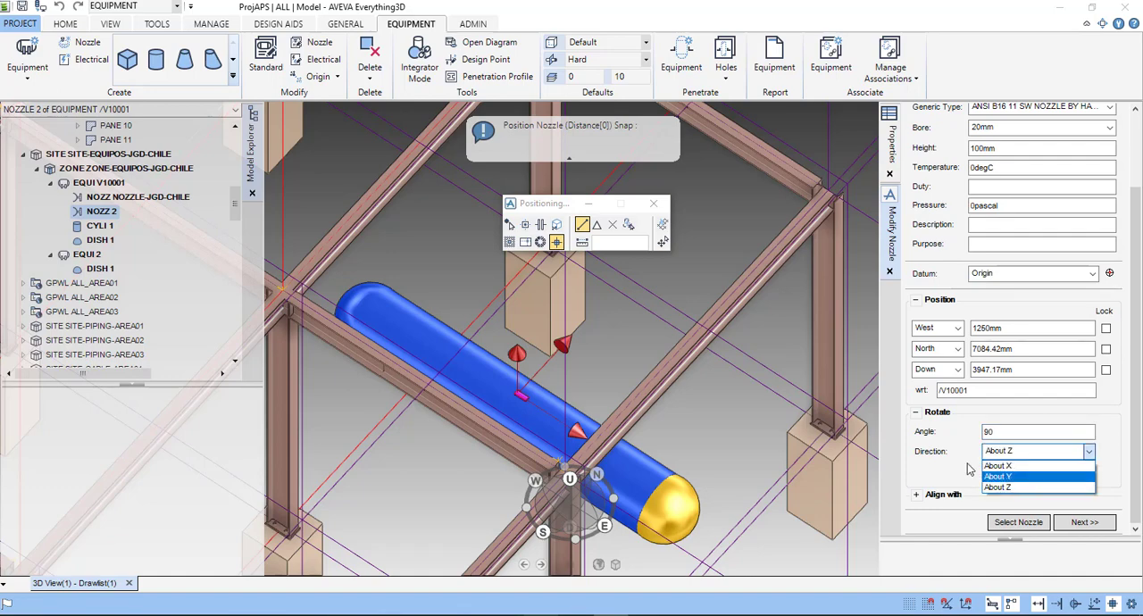
{"action": "left_click", "coordinate": [1027, 488]}
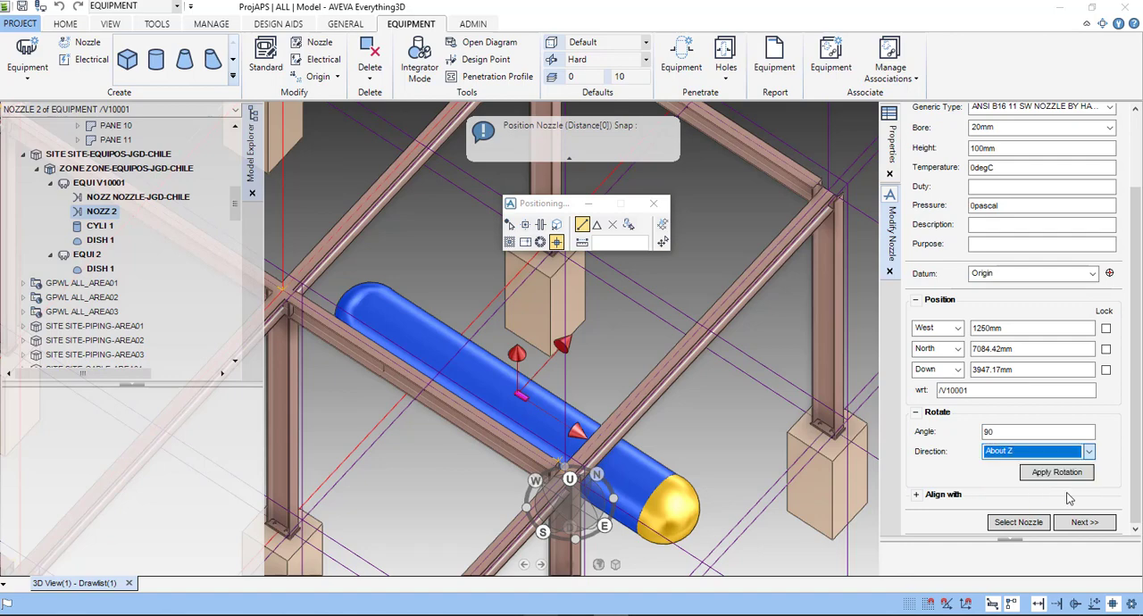
{"action": "left_click", "coordinate": [1063, 474]}
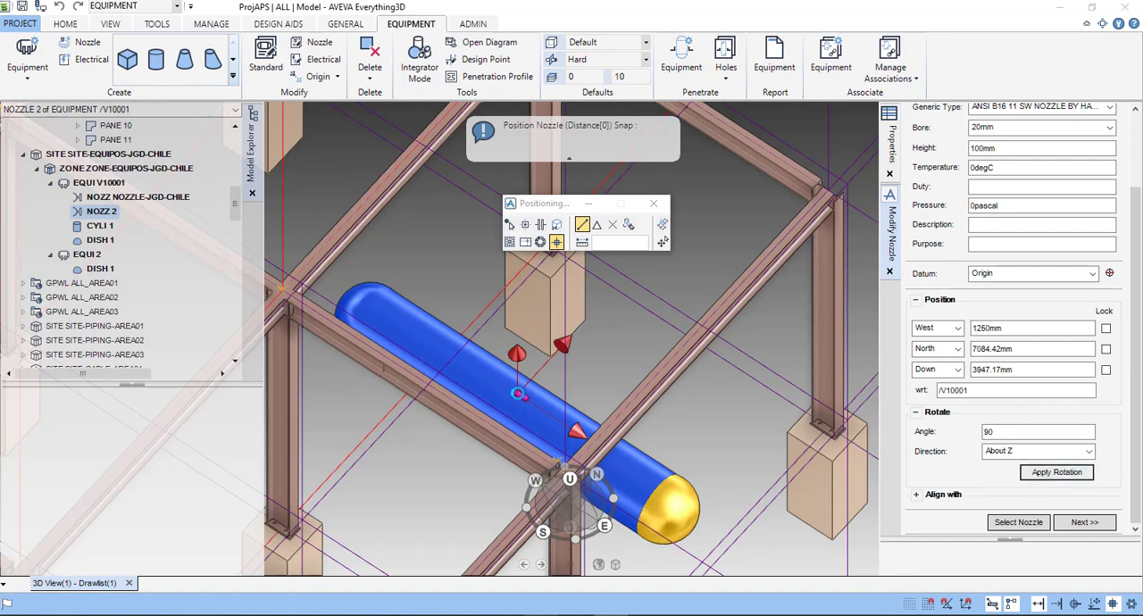
{"action": "scroll", "coordinate": [518, 394], "scroll_direction": "up", "scroll_amount": 4}
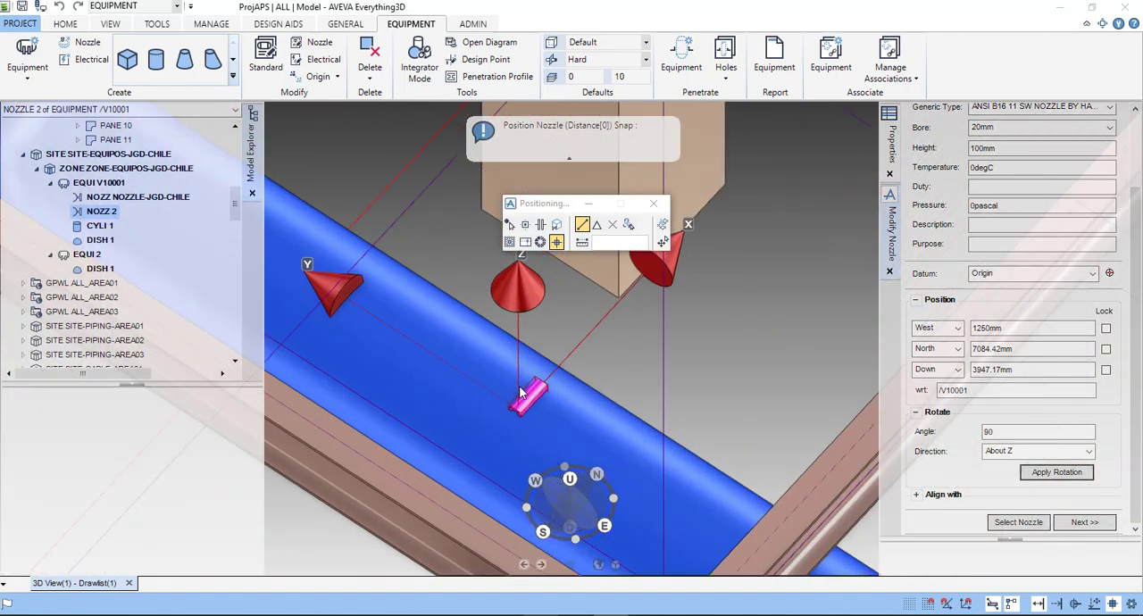
{"action": "scroll", "coordinate": [523, 394], "scroll_direction": "up", "scroll_amount": 1}
{"action": "scroll", "coordinate": [549, 399], "scroll_direction": "up", "scroll_amount": 1}
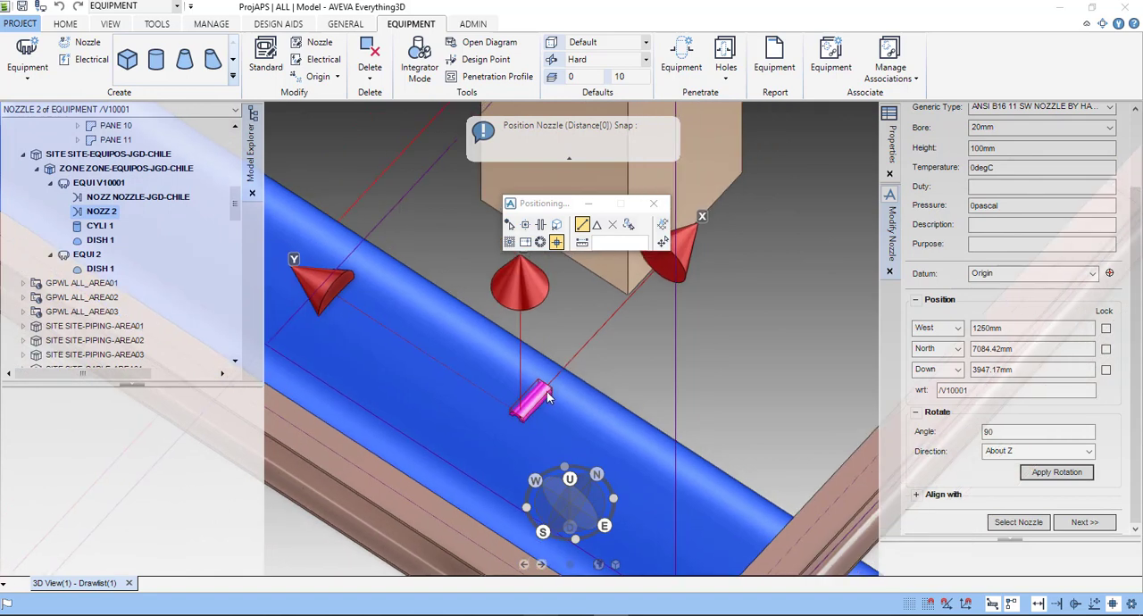
- Try rotating the nozzle by 90 degrees about Y, and reverse it with a -90 degree rotation about Y
{"action": "left_click", "coordinate": [1009, 452]}
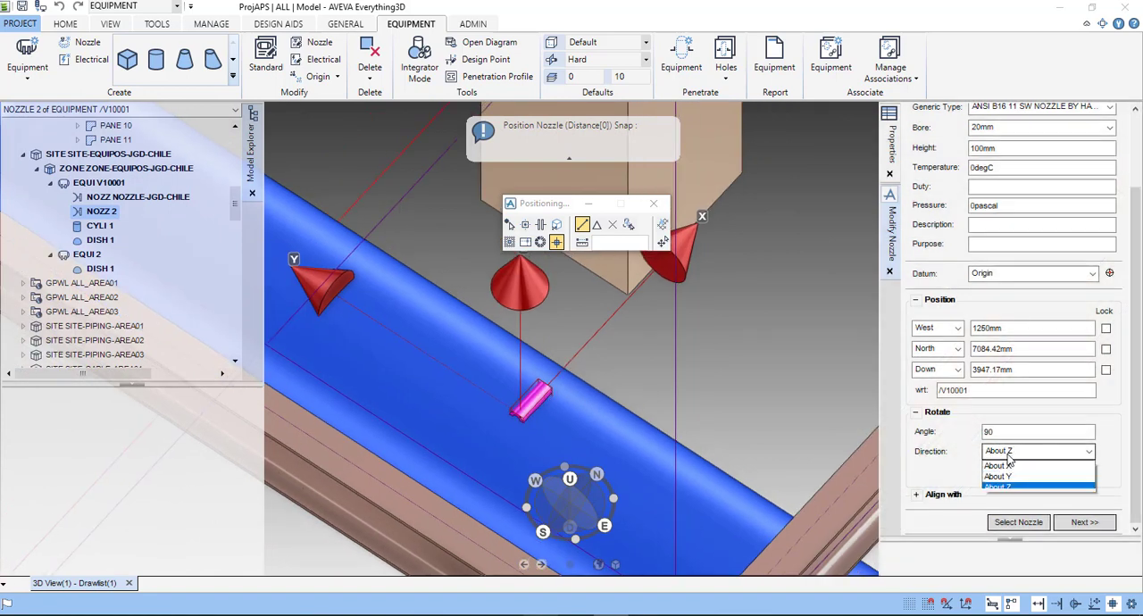
{"action": "left_click", "coordinate": [1077, 477]}
{"action": "left_click", "coordinate": [1072, 472]}
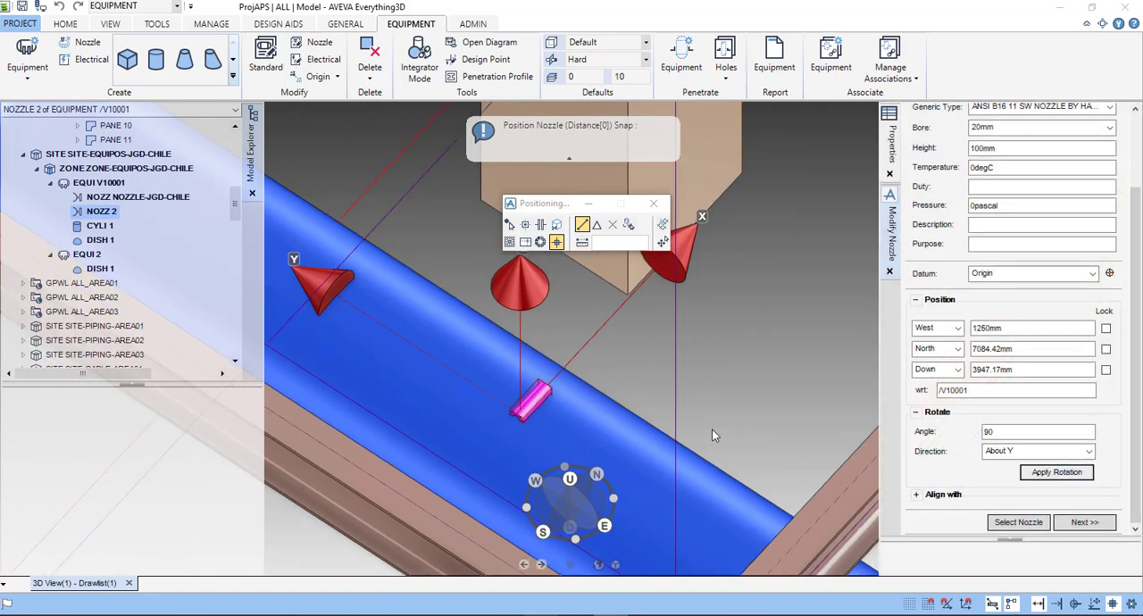
{"action": "scroll", "coordinate": [525, 417], "scroll_direction": "up", "scroll_amount": 5}
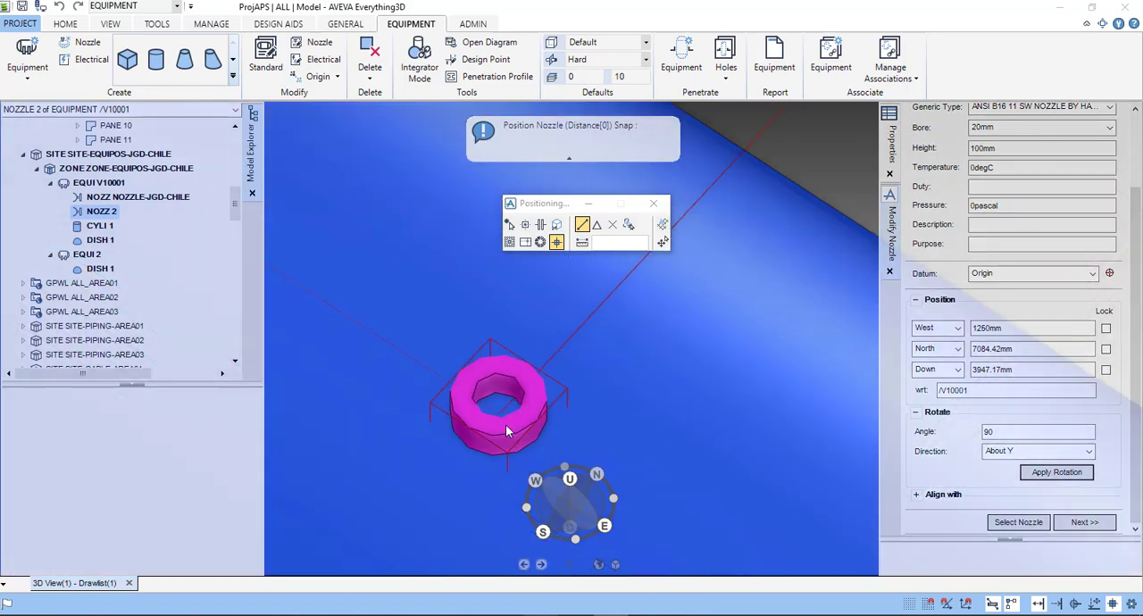
{"action": "scroll", "coordinate": [542, 435], "scroll_direction": "down", "scroll_amount": 3}
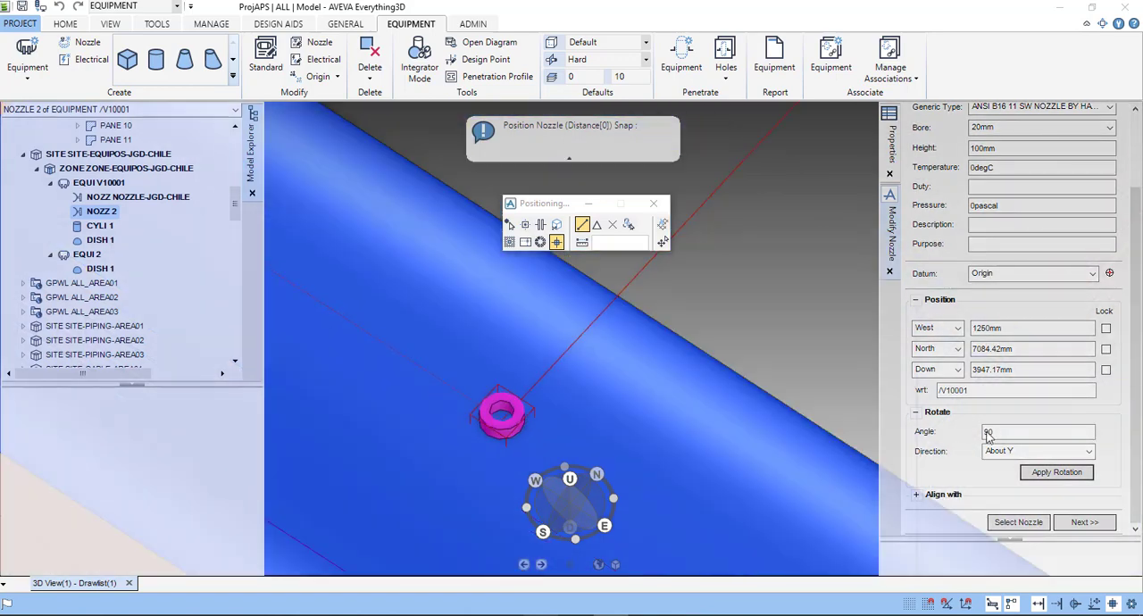
{"action": "left_click", "coordinate": [988, 433]}
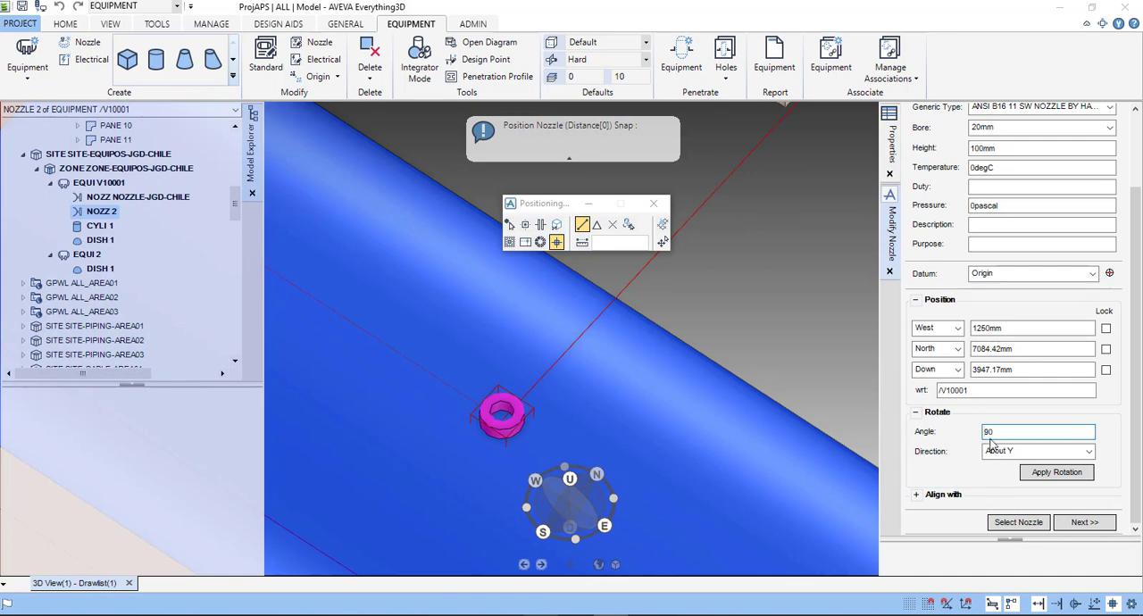
{"action": "left_click", "coordinate": [1058, 473]}
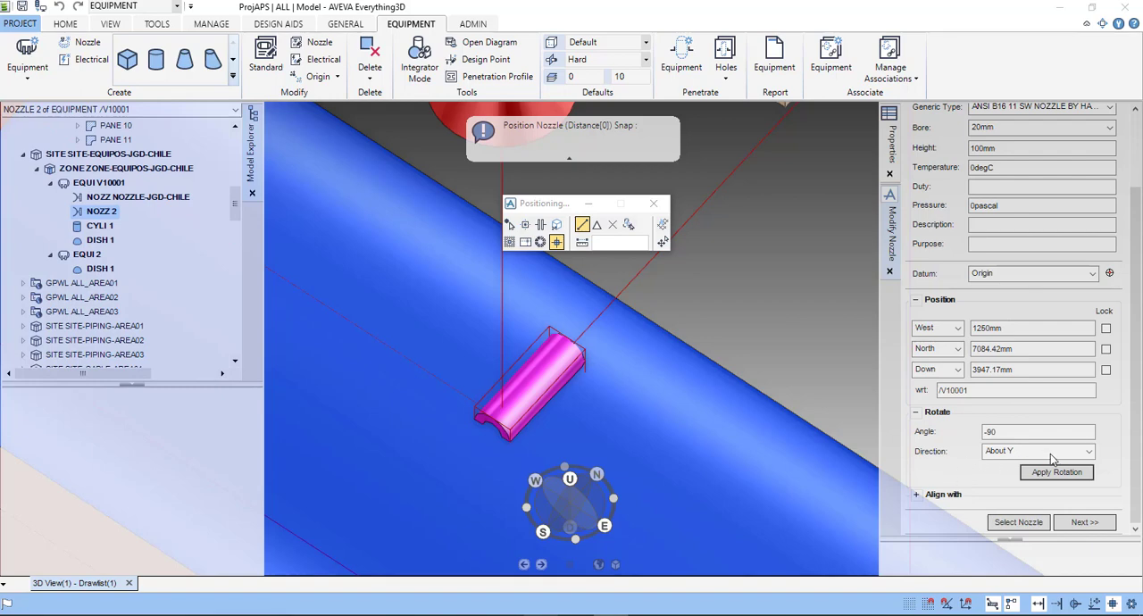
- Try rotating the nozzle by -90 degrees about X, and reverse it with a 90 degree rotation about X
{"action": "left_click", "coordinate": [1008, 452]}
{"action": "left_click", "coordinate": [1057, 474]}
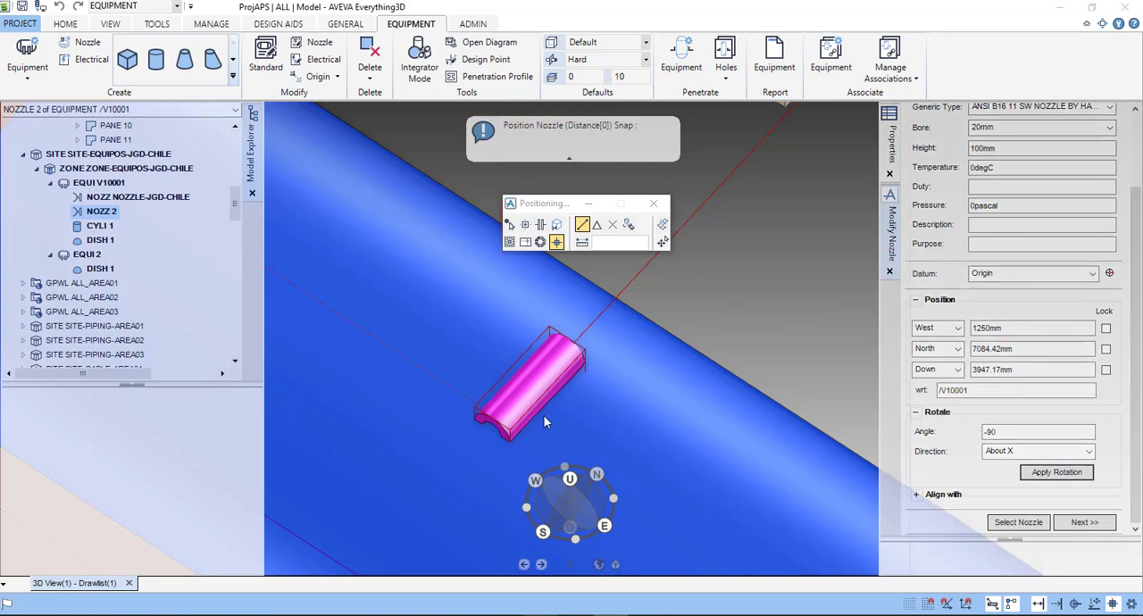
{"action": "double_click", "coordinate": [996, 432]}
{"action": "type", "text": "90"}
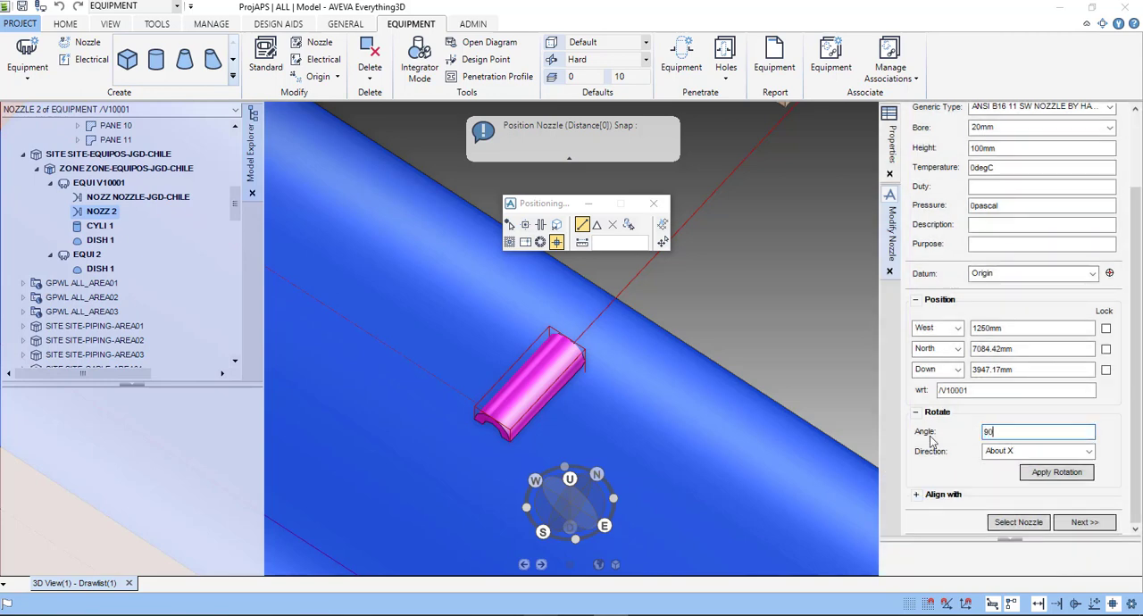
{"action": "left_click", "coordinate": [1069, 474]}
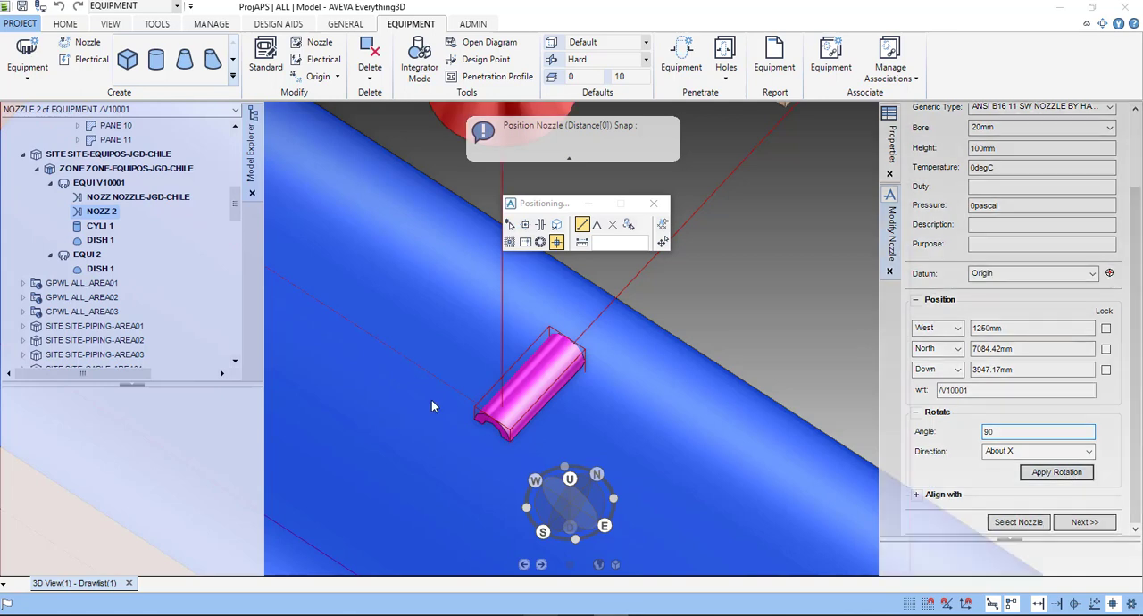
- Try rotating the nozzle by 90 degrees about Y, followed by 90 degrees about Z
{"action": "left_click", "coordinate": [1001, 451]}
{"action": "left_click", "coordinate": [1000, 468]}
{"action": "left_click", "coordinate": [1057, 474]}
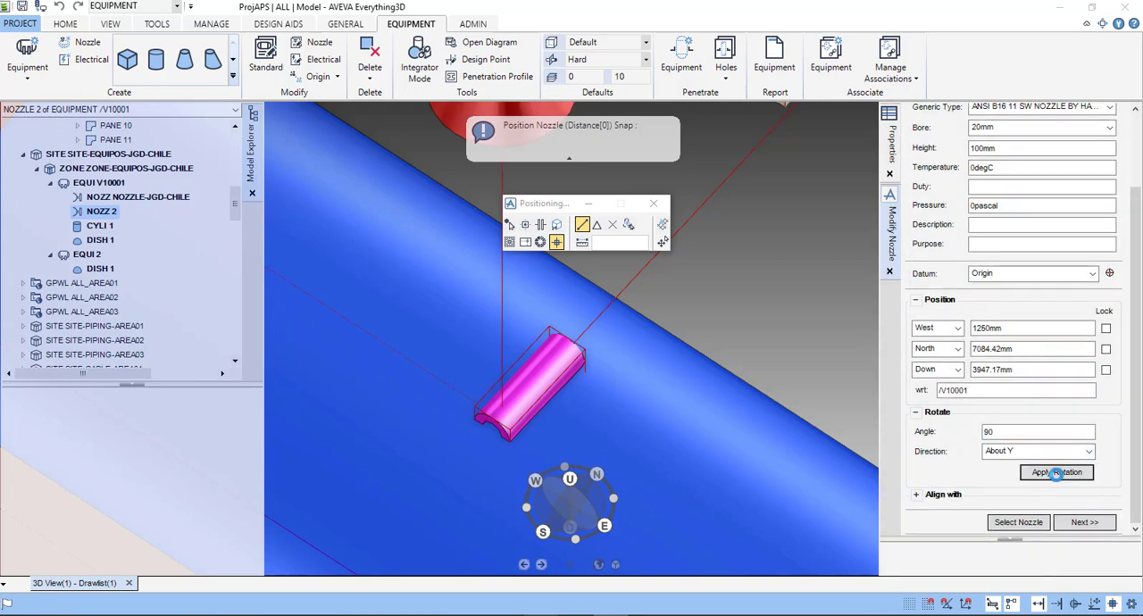
{"action": "left_click", "coordinate": [1009, 453]}
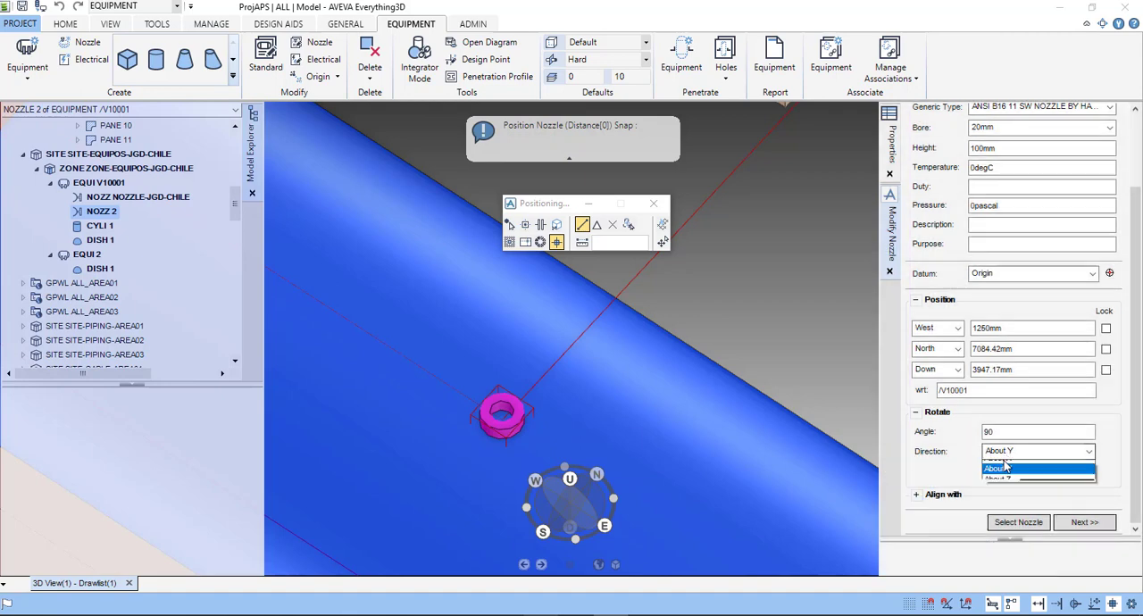
{"action": "left_click", "coordinate": [1005, 490]}
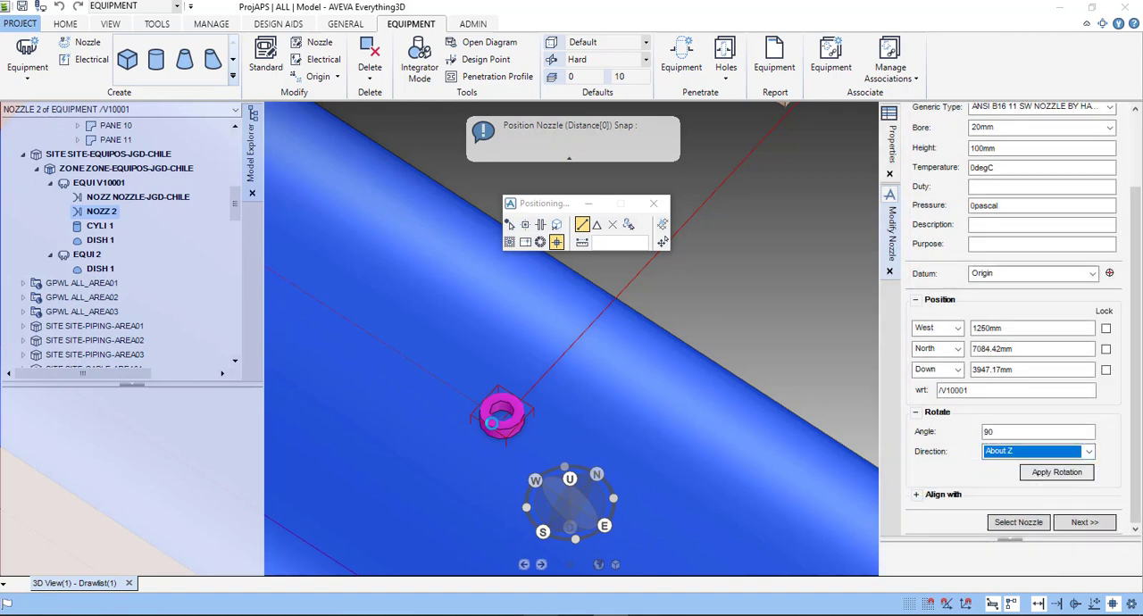
{"action": "left_click", "coordinate": [1057, 472]}
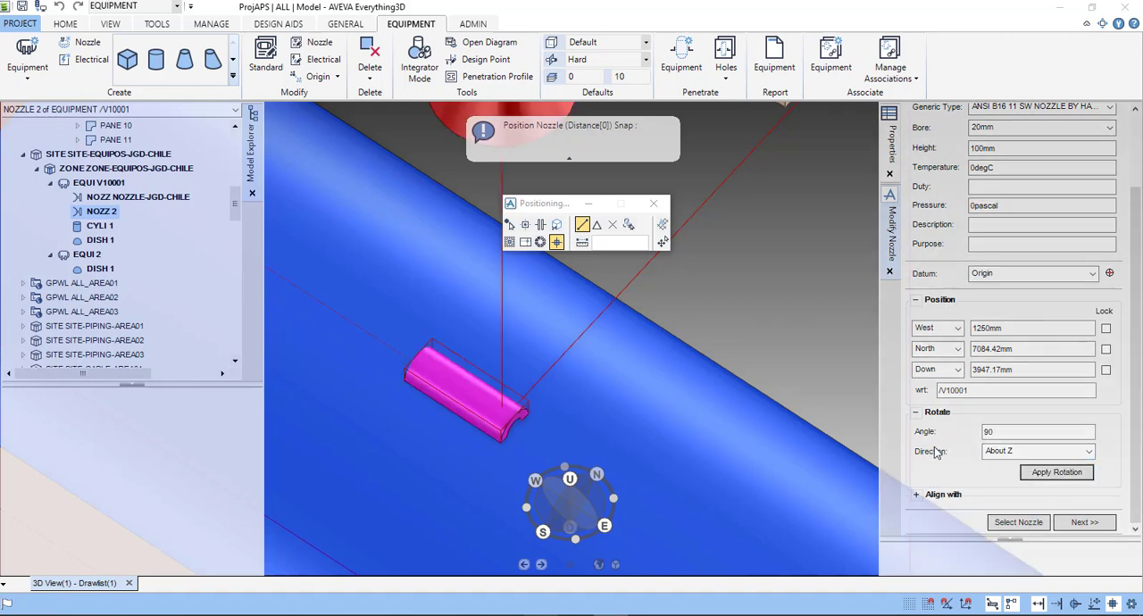
- Try rotating the nozzle by another 90 degrees about Y, and enter 0 as the rotation angle, keeping About Y as direction
{"action": "left_click", "coordinate": [1018, 454]}
{"action": "left_click", "coordinate": [1003, 485]}
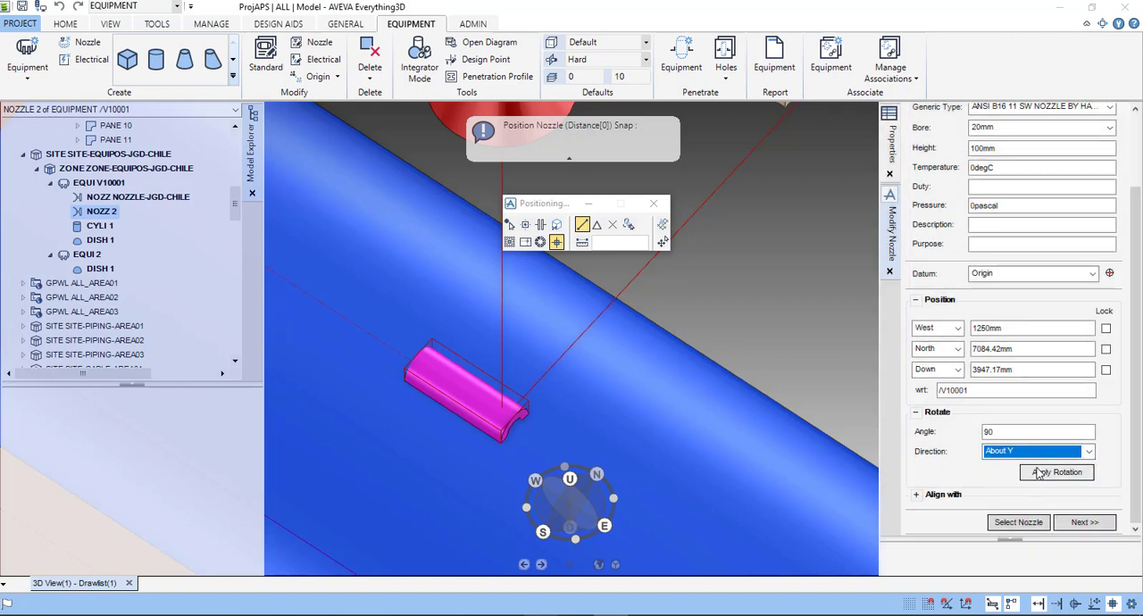
{"action": "left_click", "coordinate": [1037, 473]}
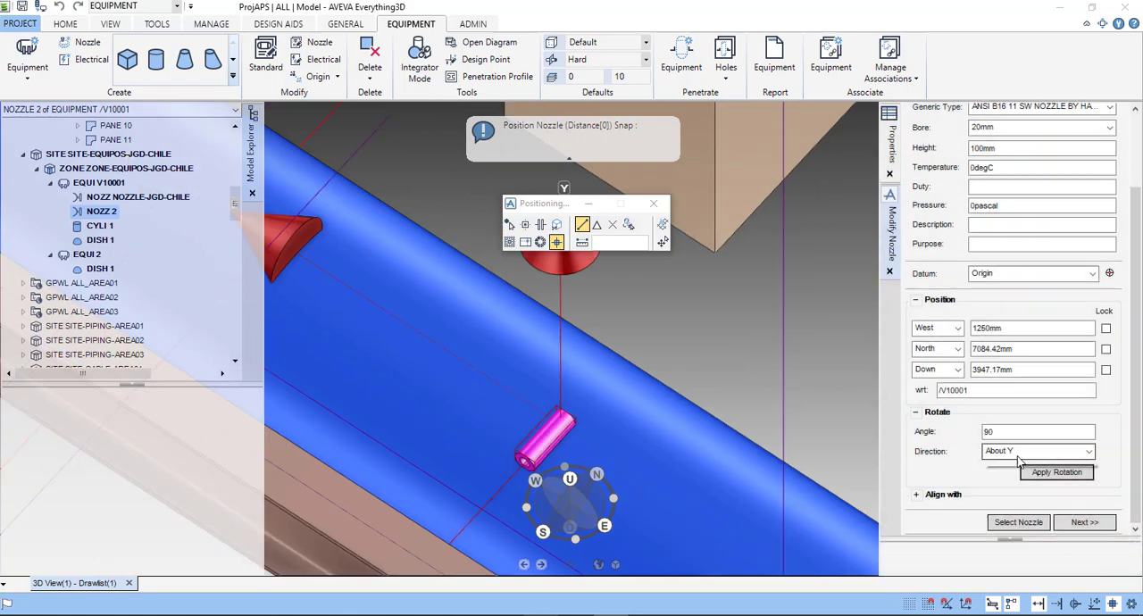
{"action": "left_click", "coordinate": [1027, 451]}
{"action": "left_click", "coordinate": [1009, 476]}
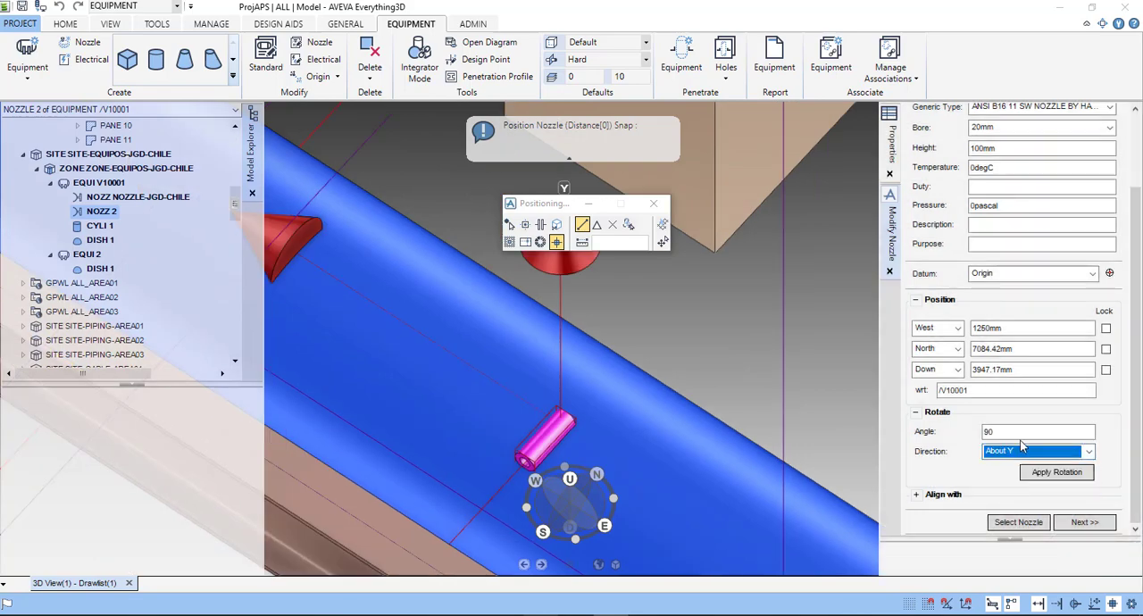
{"action": "double_click", "coordinate": [989, 432]}
{"action": "type", "text": "00mm"}
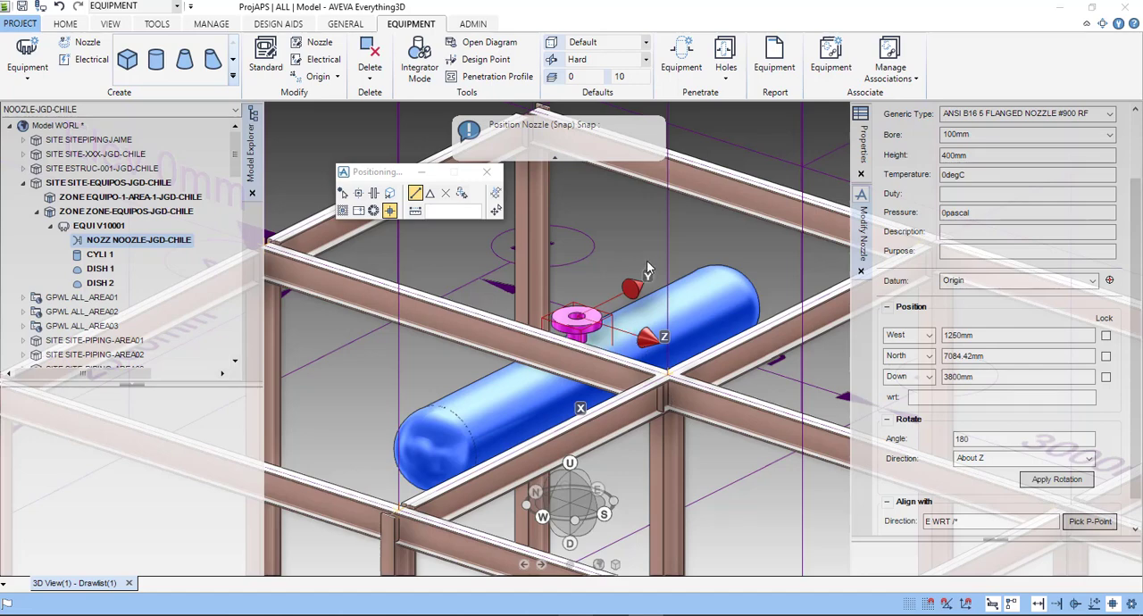
- Check the flanged nozzle's placement on top of V10001 and finish modifying it
{"action": "scroll", "coordinate": [650, 297], "scroll_direction": "up", "scroll_amount": 4}
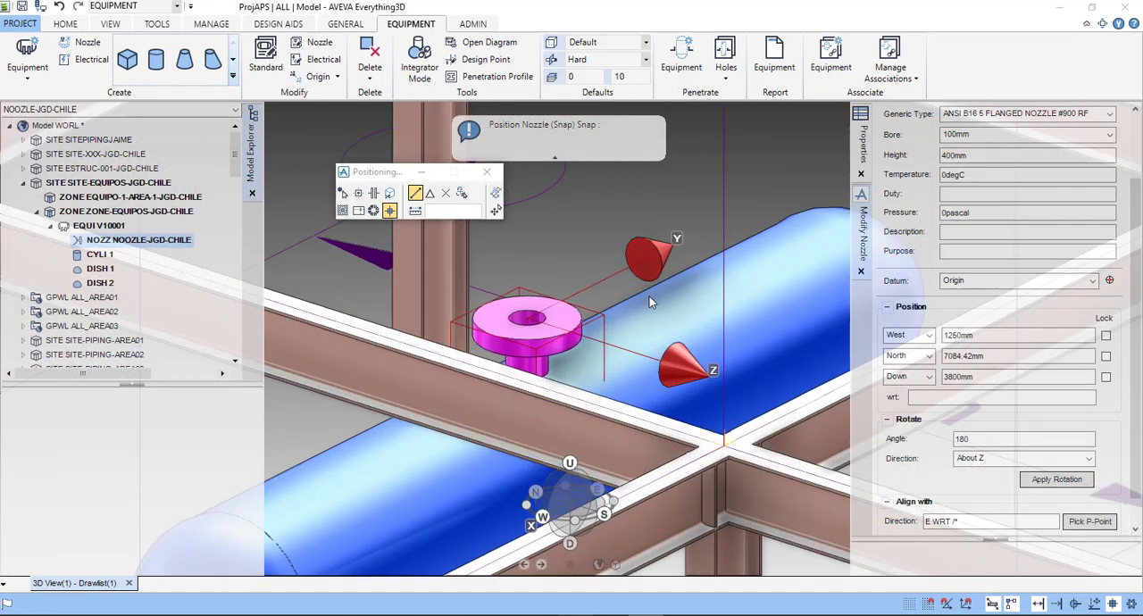
{"action": "scroll", "coordinate": [623, 318], "scroll_direction": "down", "scroll_amount": 6}
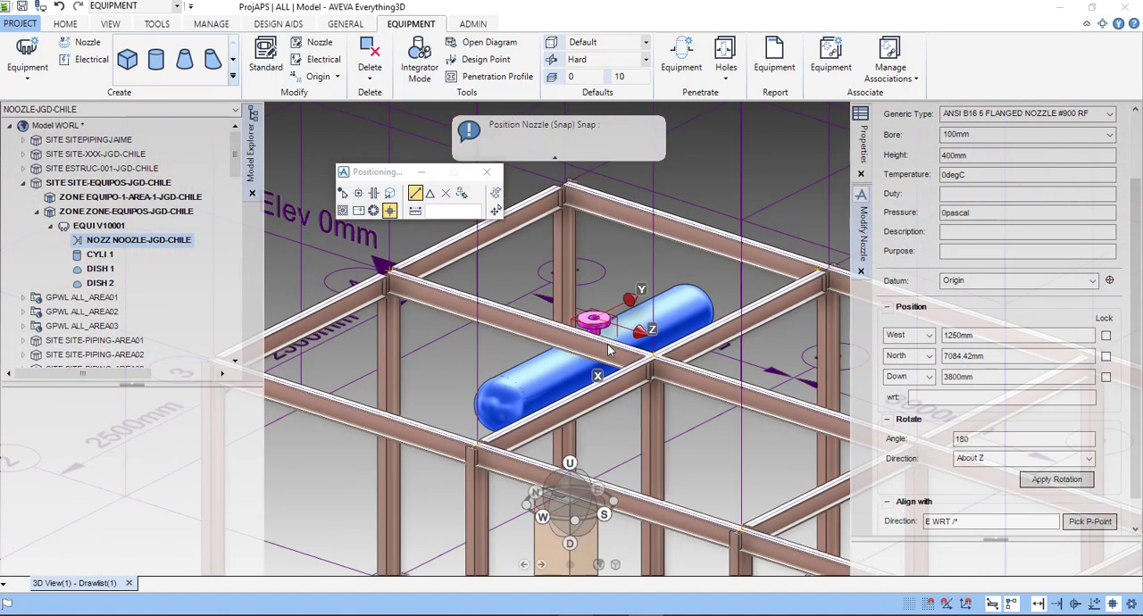
{"action": "middle_click_drag", "start_coordinate": [590, 351], "coordinate": [616, 350]}
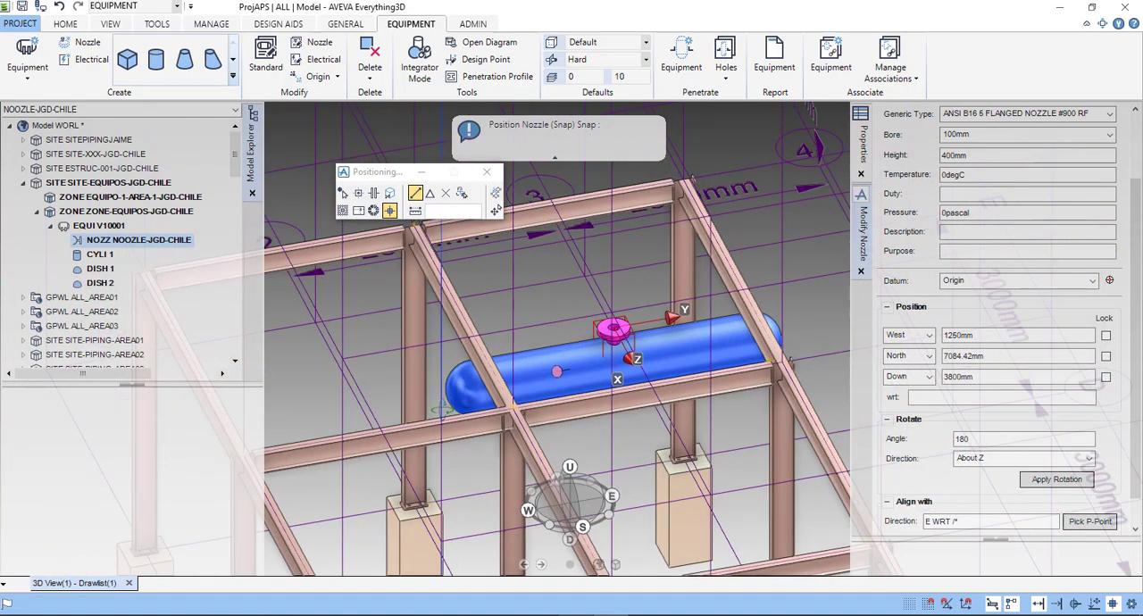
{"action": "left_click", "coordinate": [480, 176]}
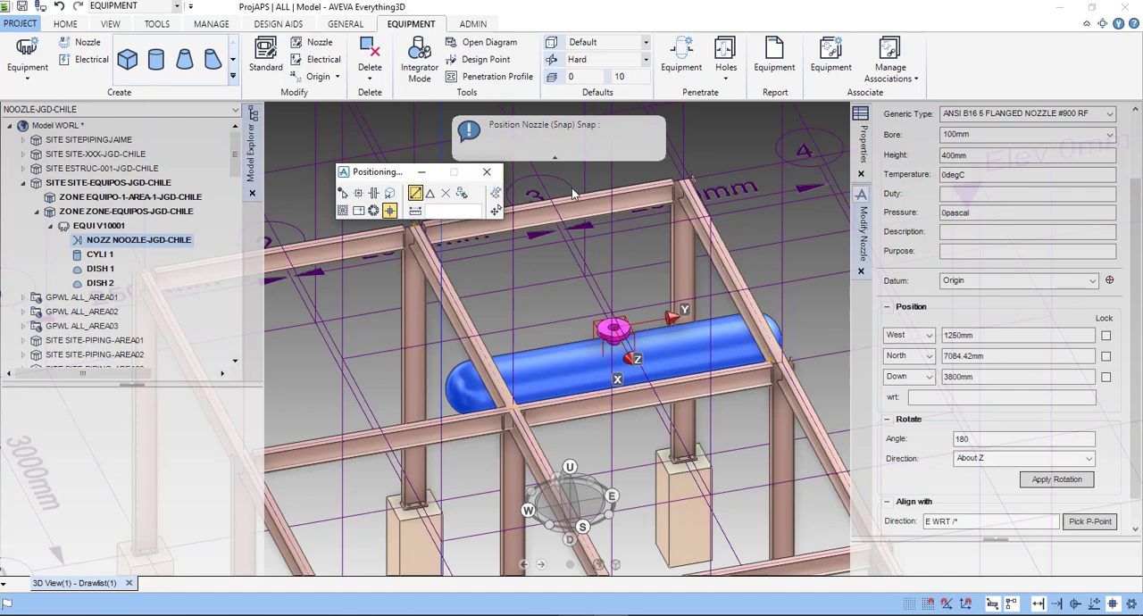
{"action": "left_click", "coordinate": [861, 272]}
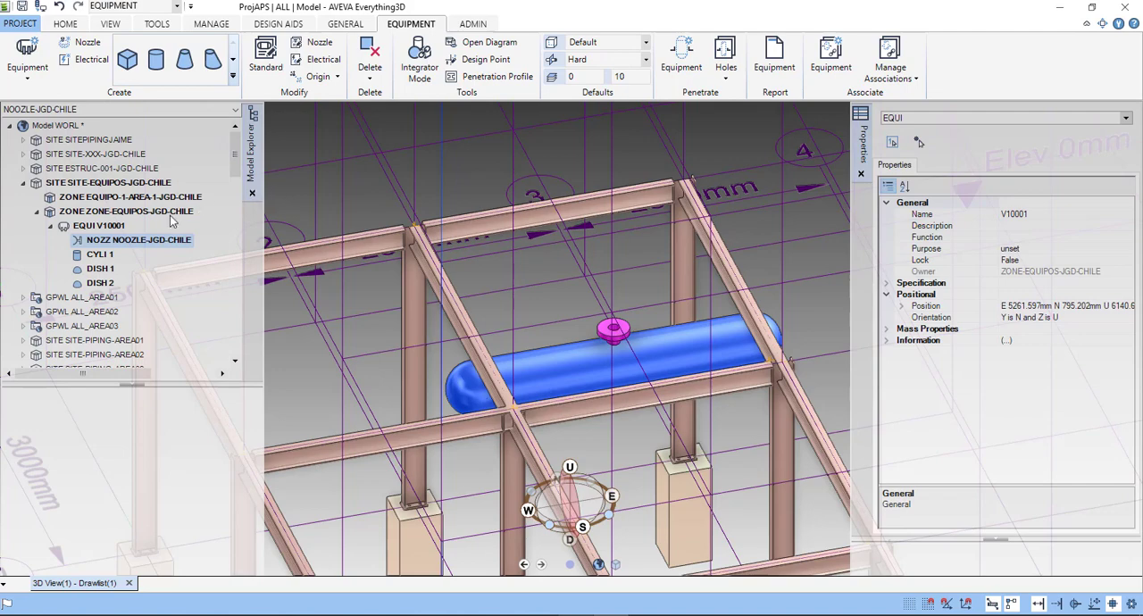
- Start a nozzle on V10001 named W-10002-JGD-CHILE2 with specification ANSI-NOZZLES and generic type ANSI B16 5 FLANGED NOZZLE #400 RF
{"action": "left_click", "coordinate": [103, 227]}
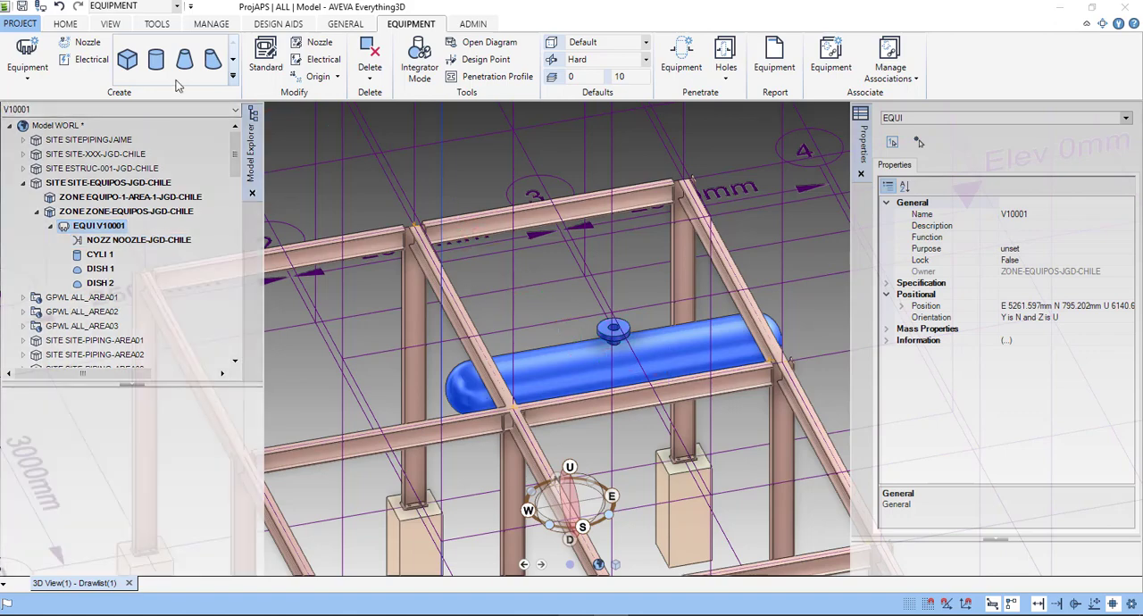
{"action": "left_click", "coordinate": [92, 52]}
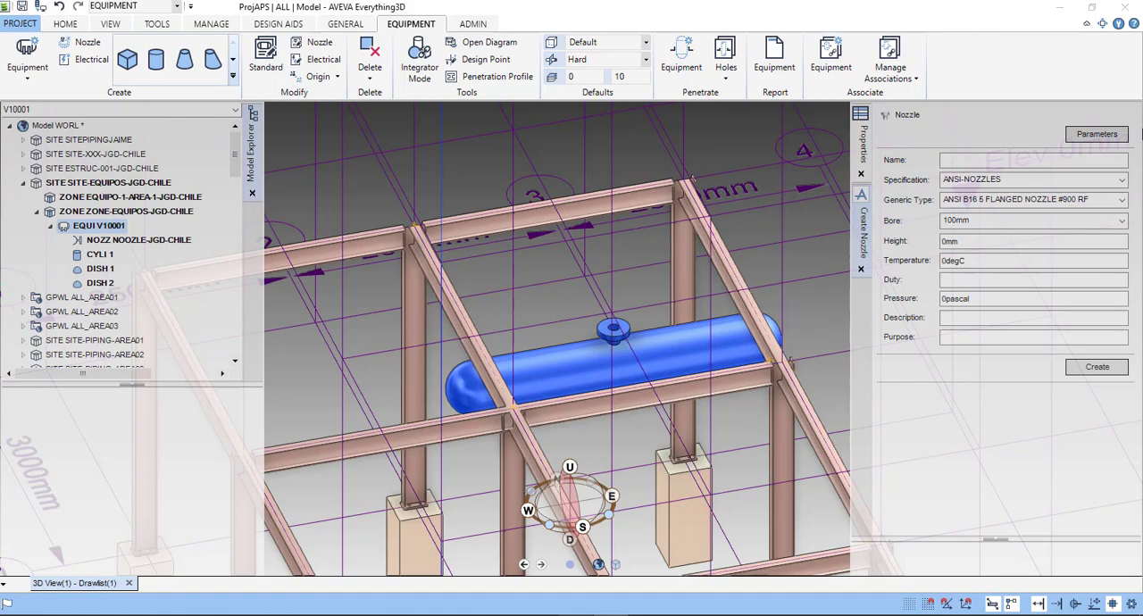
{"action": "left_click", "coordinate": [1000, 159]}
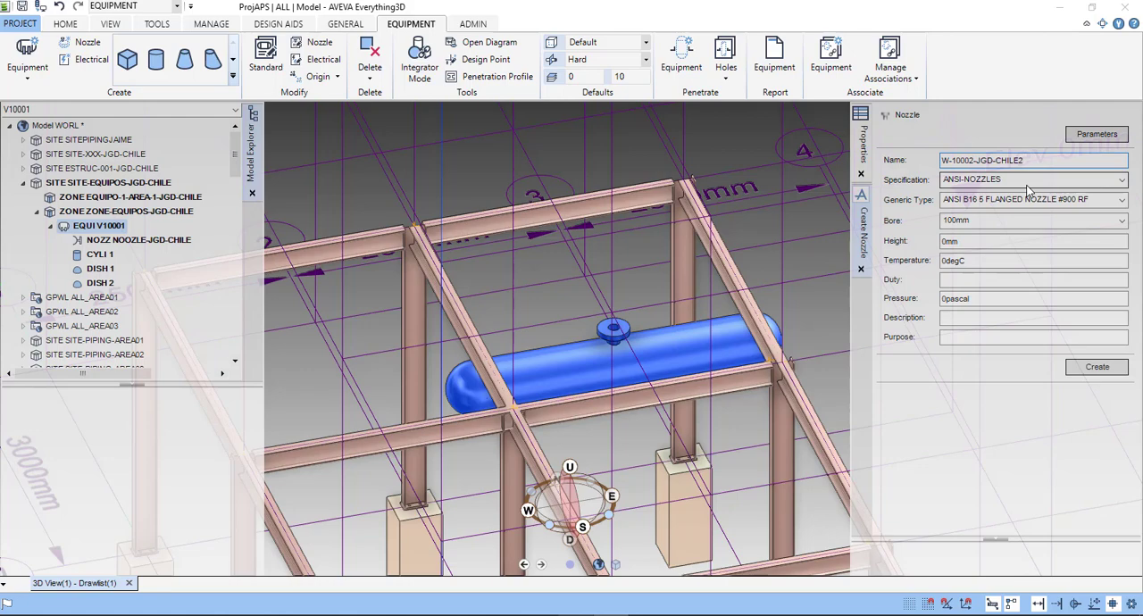
{"action": "left_click", "coordinate": [981, 183]}
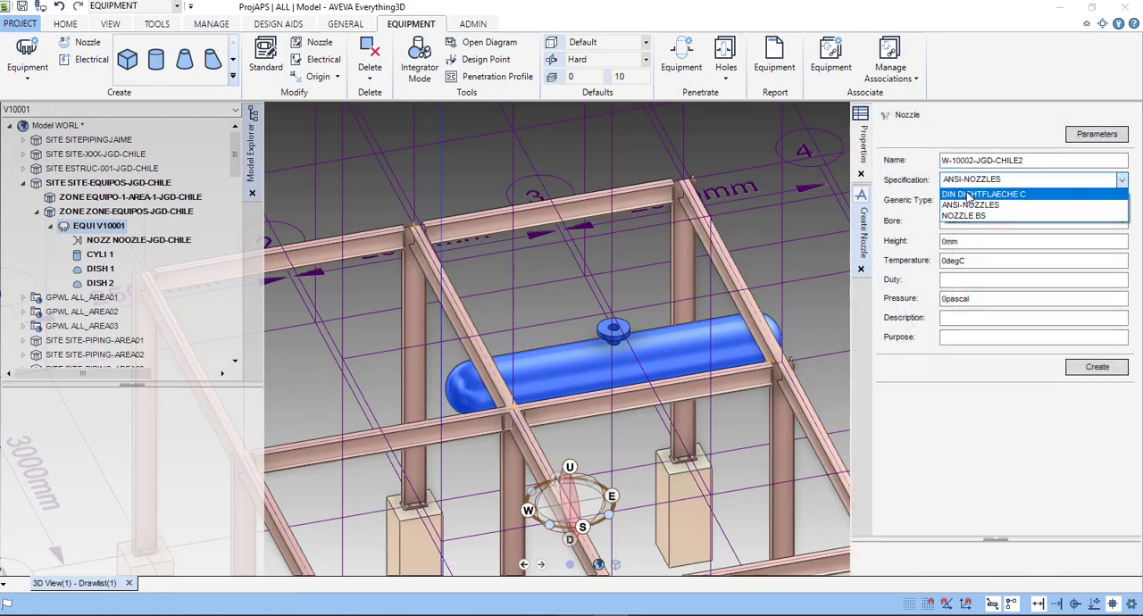
{"action": "left_click", "coordinate": [969, 205]}
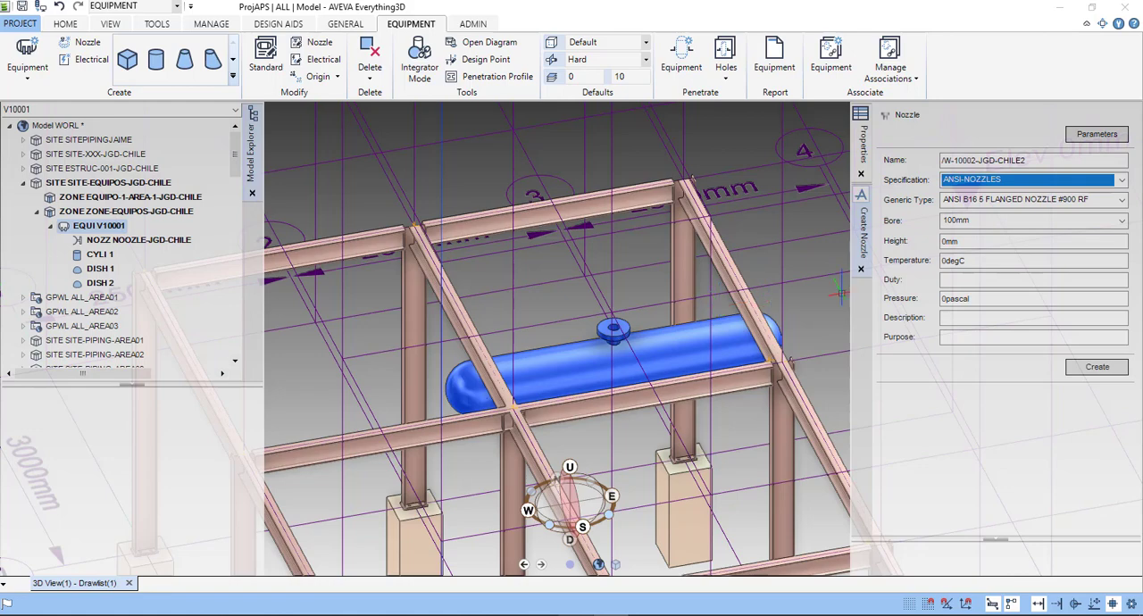
{"action": "left_click", "coordinate": [1064, 199]}
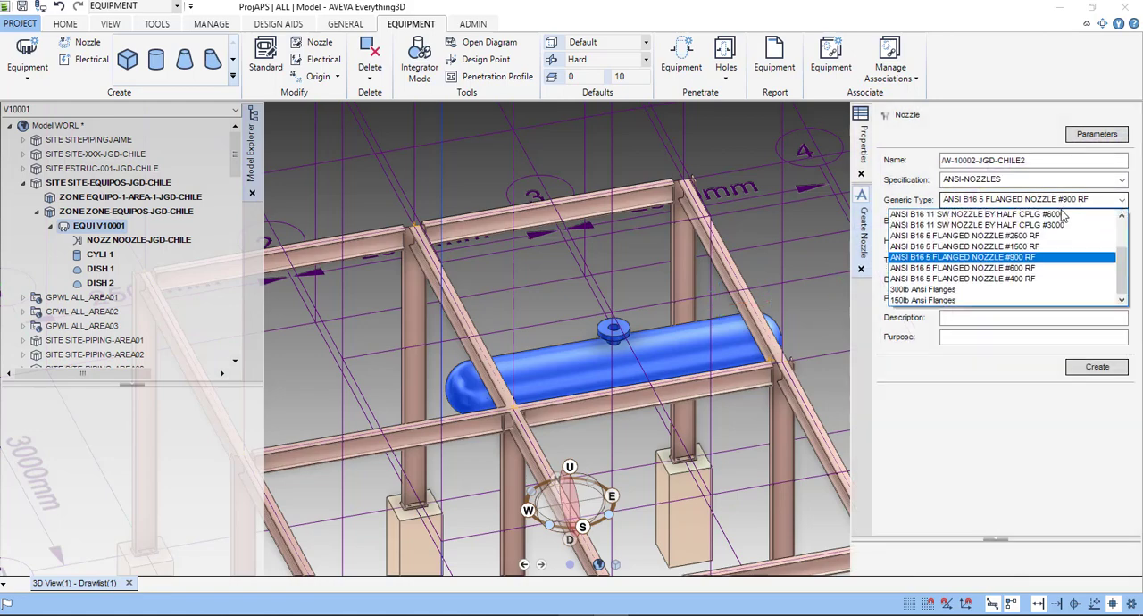
{"action": "left_click", "coordinate": [1042, 279]}
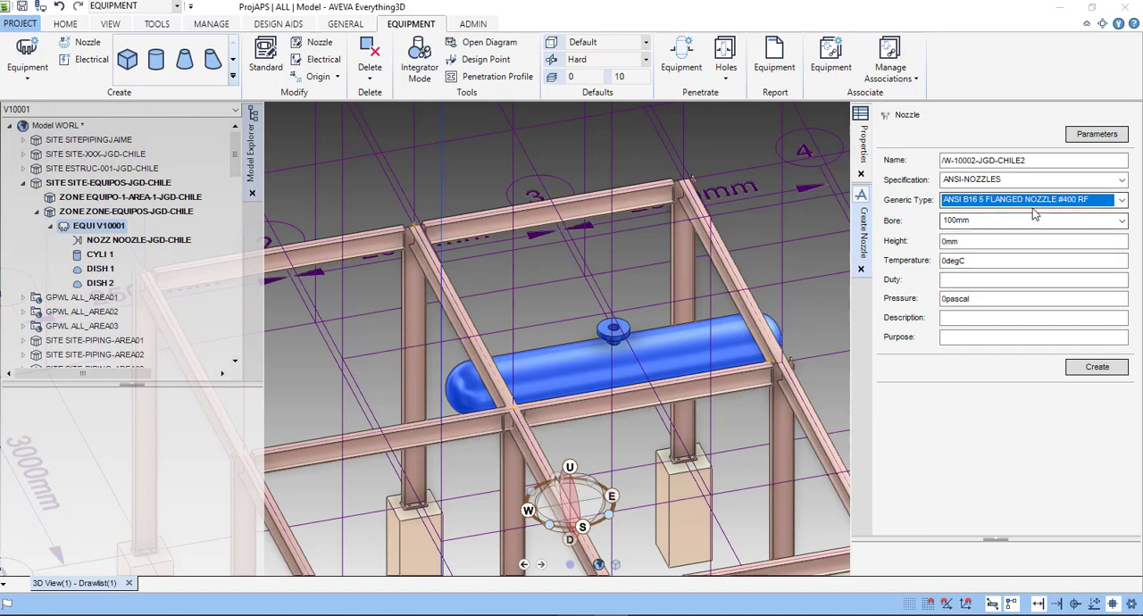
- Create the nozzle with a height of 500 mm and move the Positioning window into the 3D view area
{"action": "double_click", "coordinate": [944, 243]}
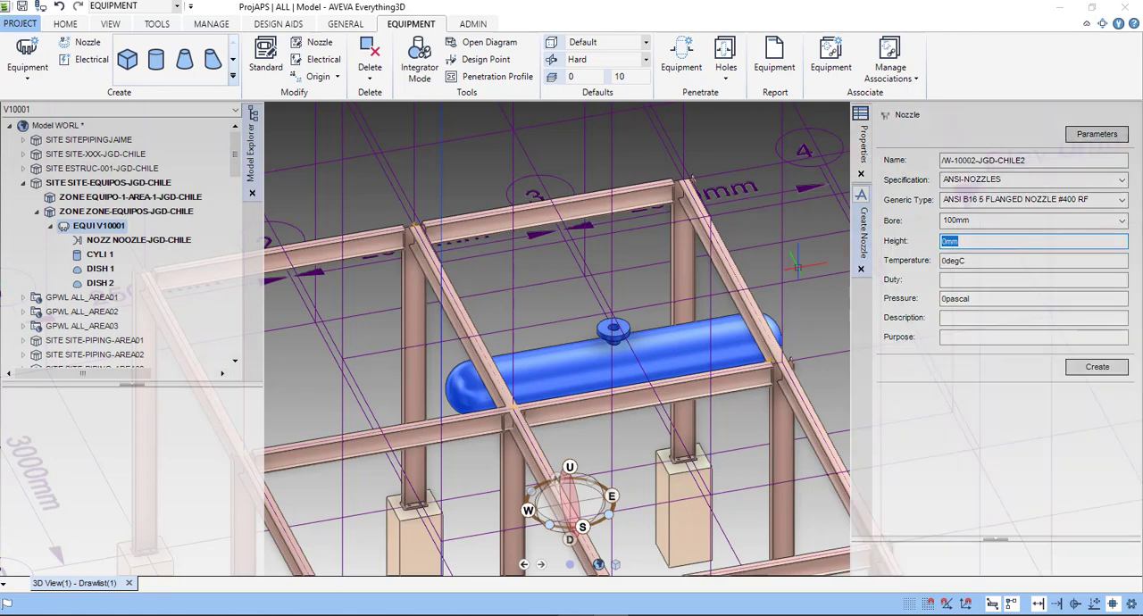
{"action": "scroll", "coordinate": [614, 351], "scroll_direction": "up", "scroll_amount": 10}
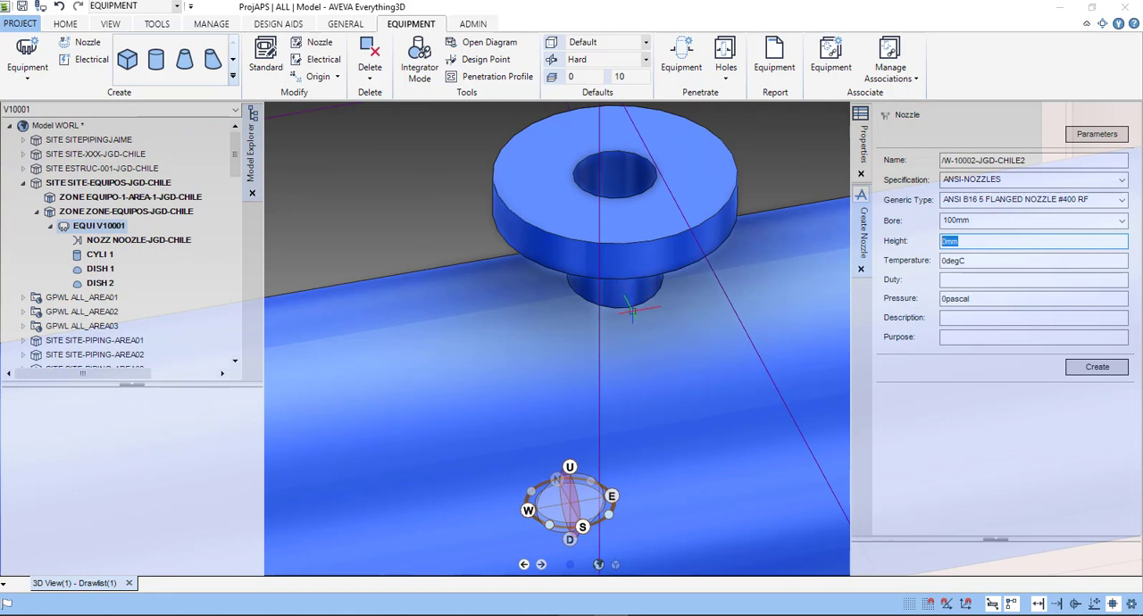
{"action": "scroll", "coordinate": [628, 306], "scroll_direction": "down", "scroll_amount": 1}
{"action": "middle_click_drag", "start_coordinate": [628, 306], "coordinate": [627, 307]}
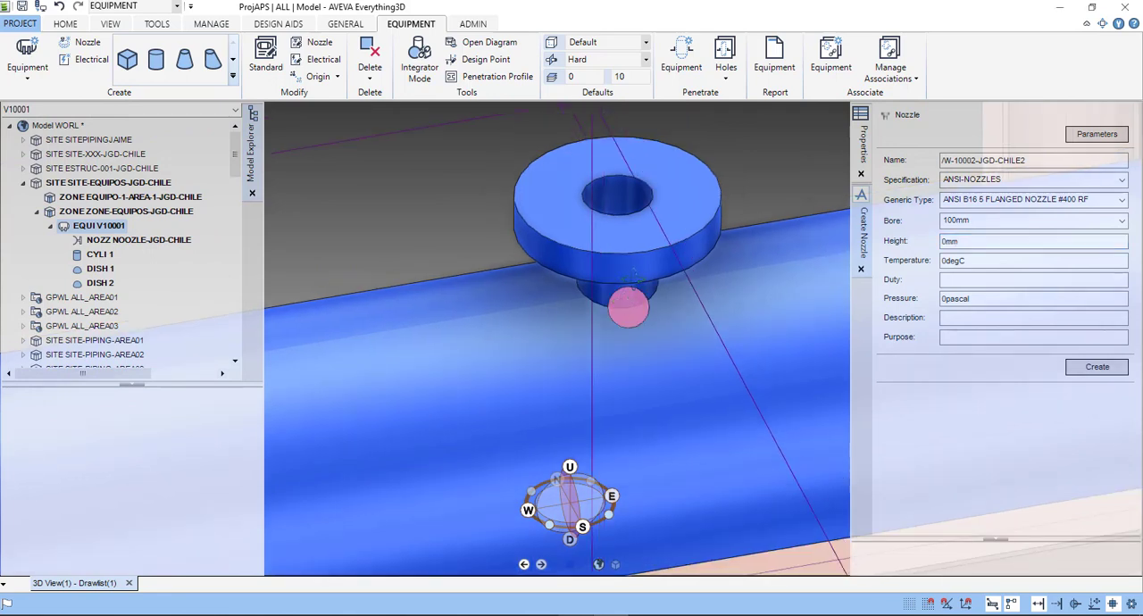
{"action": "scroll", "coordinate": [666, 287], "scroll_direction": "down", "scroll_amount": 1}
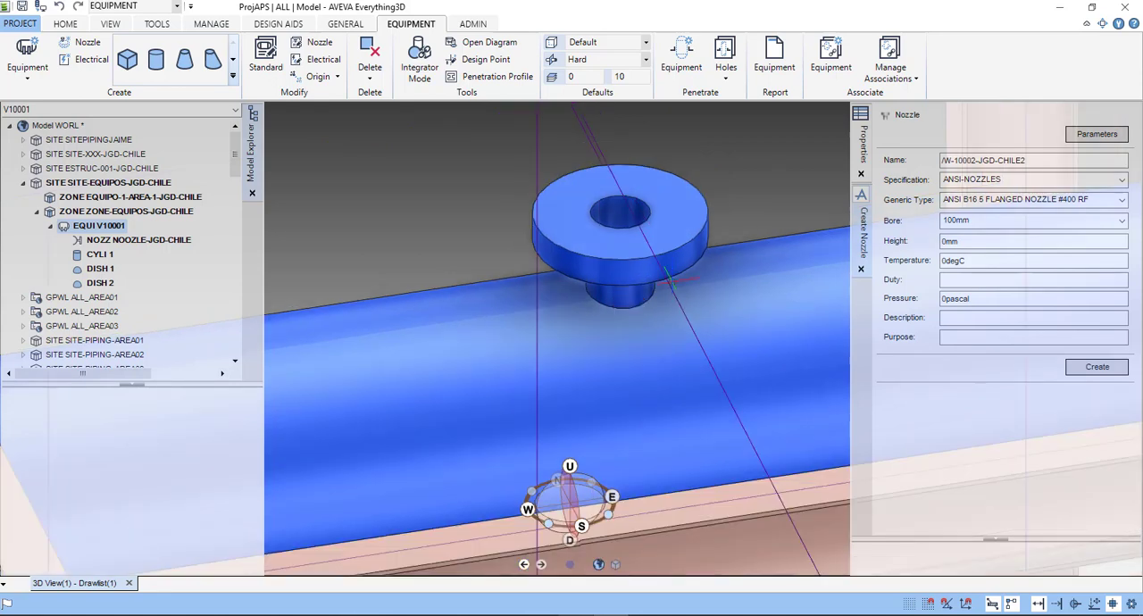
{"action": "scroll", "coordinate": [666, 284], "scroll_direction": "down", "scroll_amount": 1}
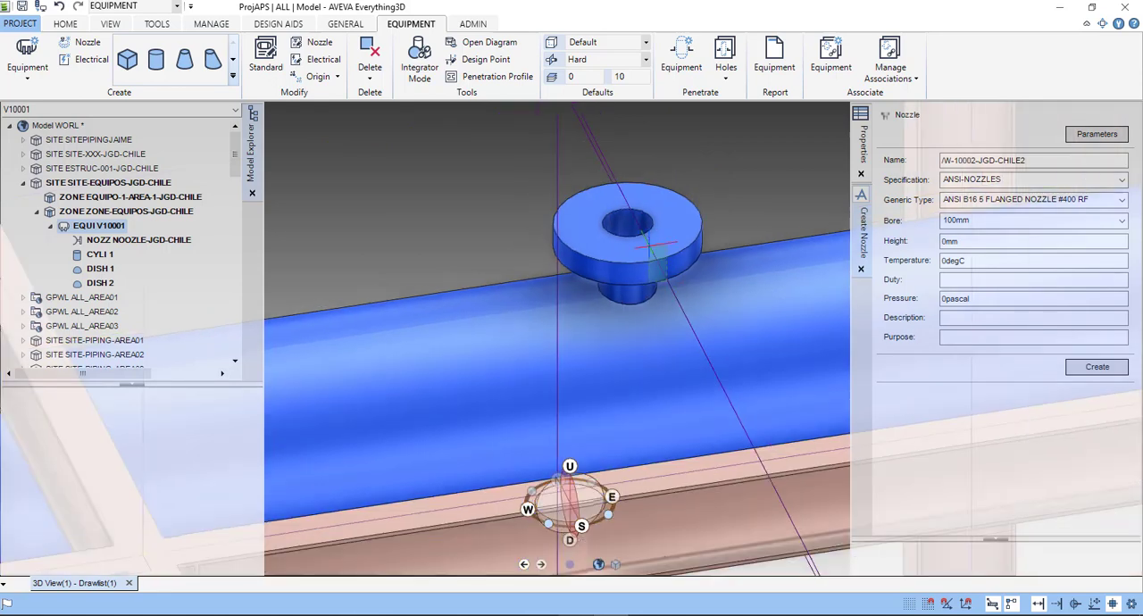
{"action": "scroll", "coordinate": [636, 243], "scroll_direction": "down", "scroll_amount": 1}
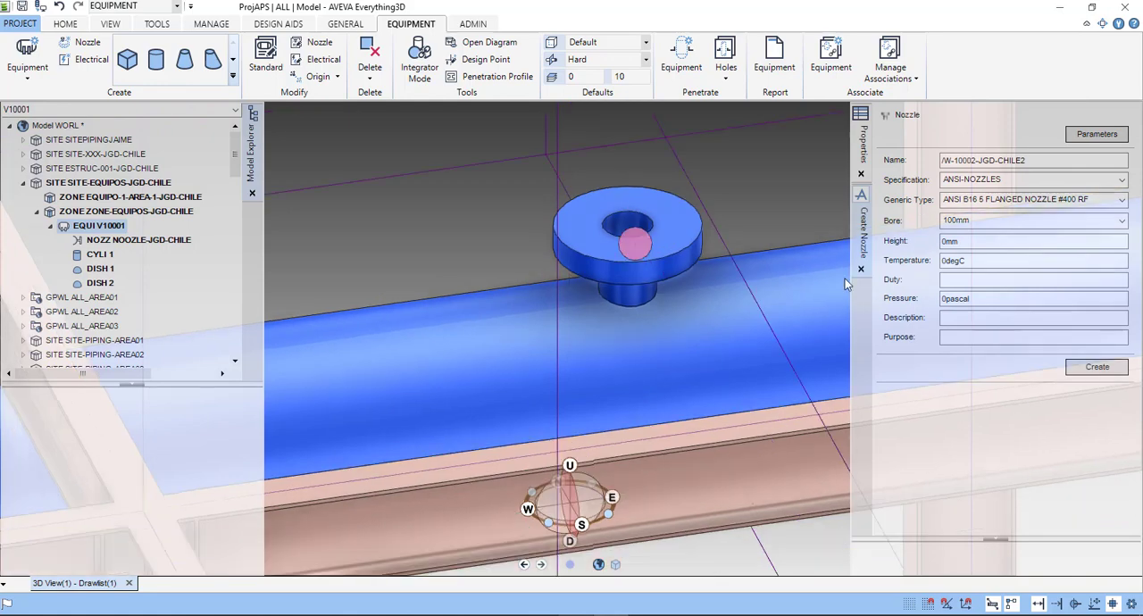
{"action": "left_click", "coordinate": [974, 245]}
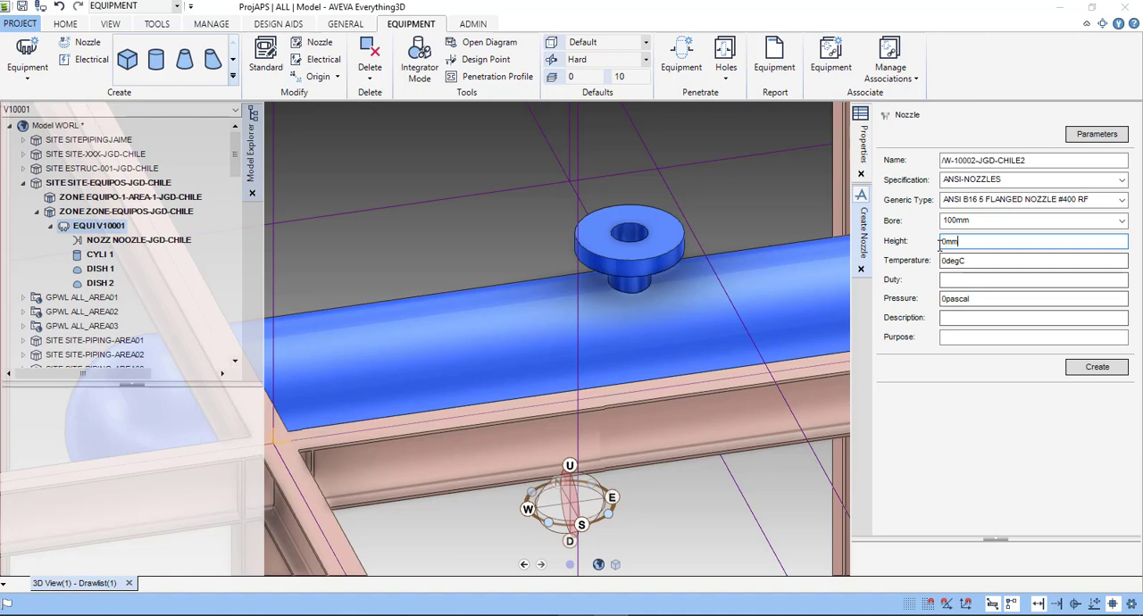
{"action": "left_click_drag", "start_coordinate": [939, 241], "coordinate": [952, 243]}
{"action": "type", "text": "50"}
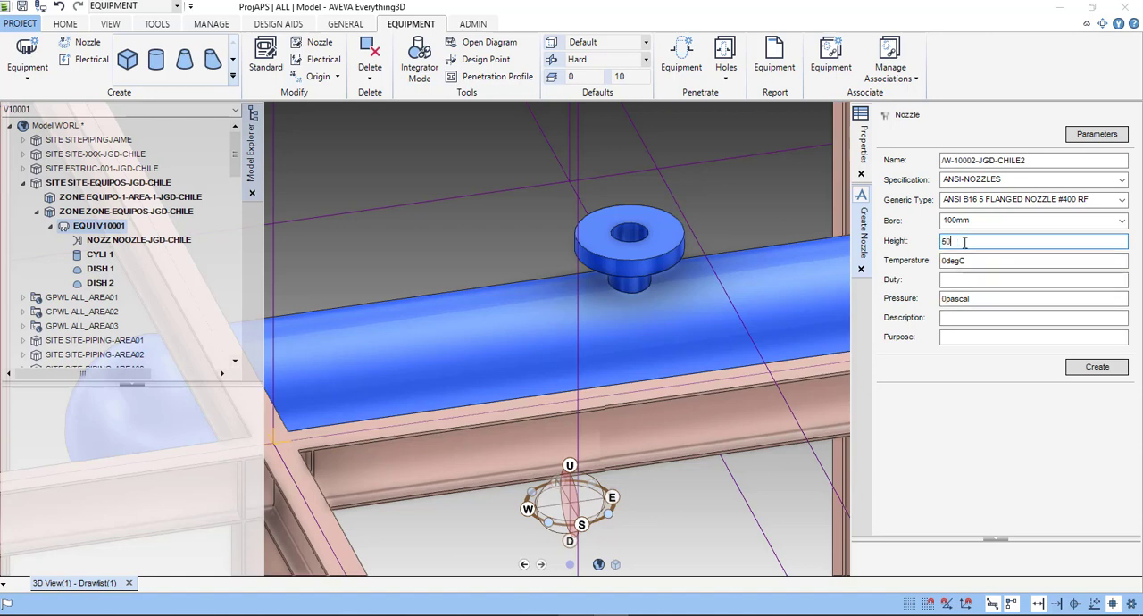
{"action": "type", "text": "0"}
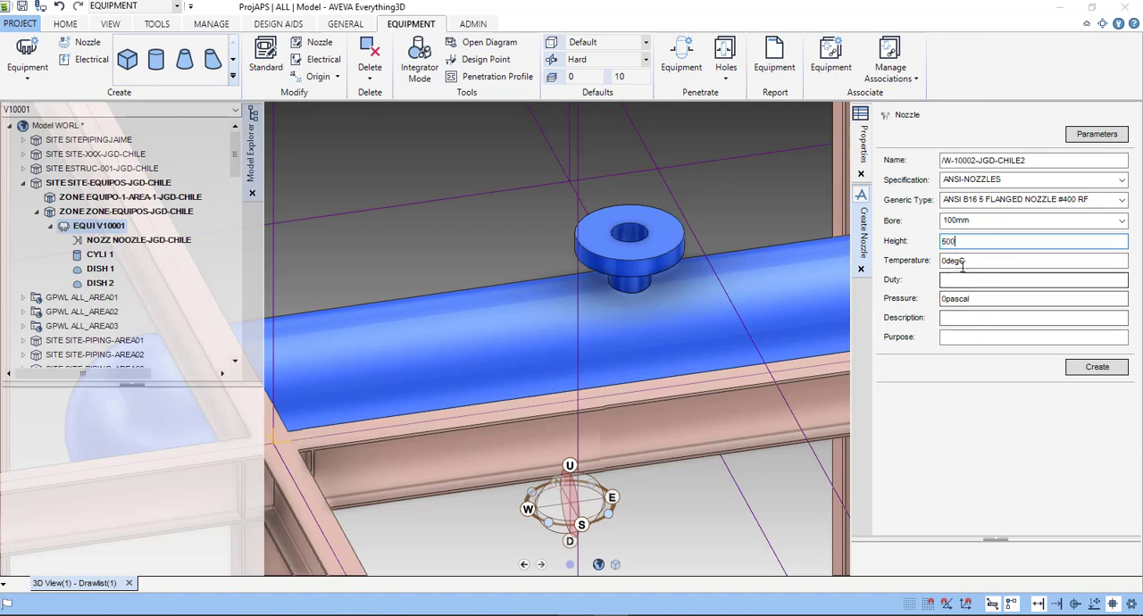
{"action": "left_click", "coordinate": [1096, 369]}
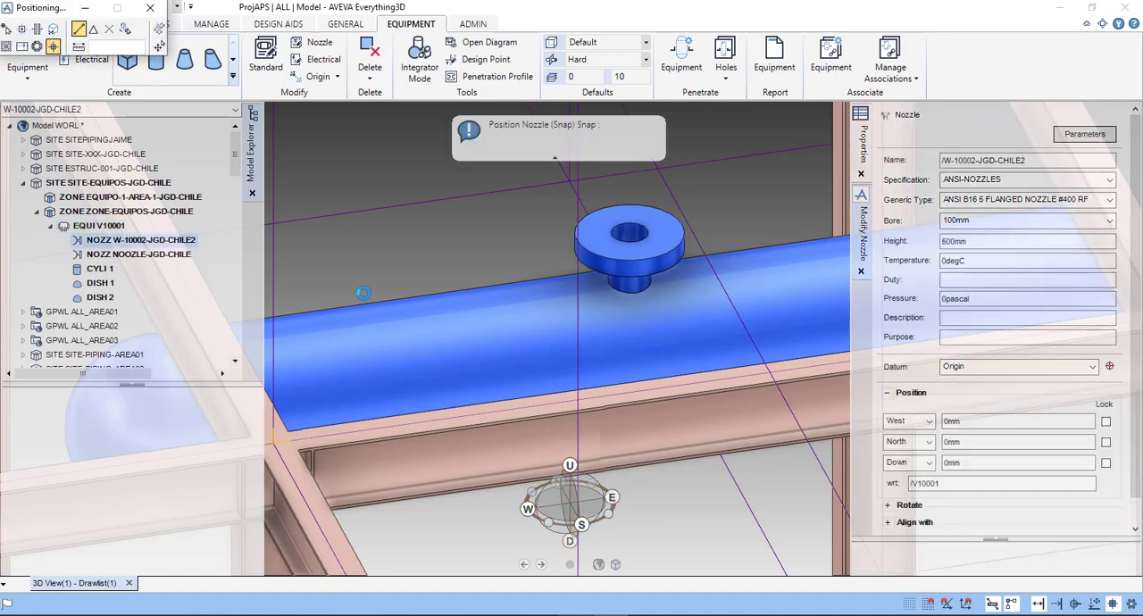
{"action": "left_click_drag", "start_coordinate": [40, 8], "coordinate": [214, 115]}
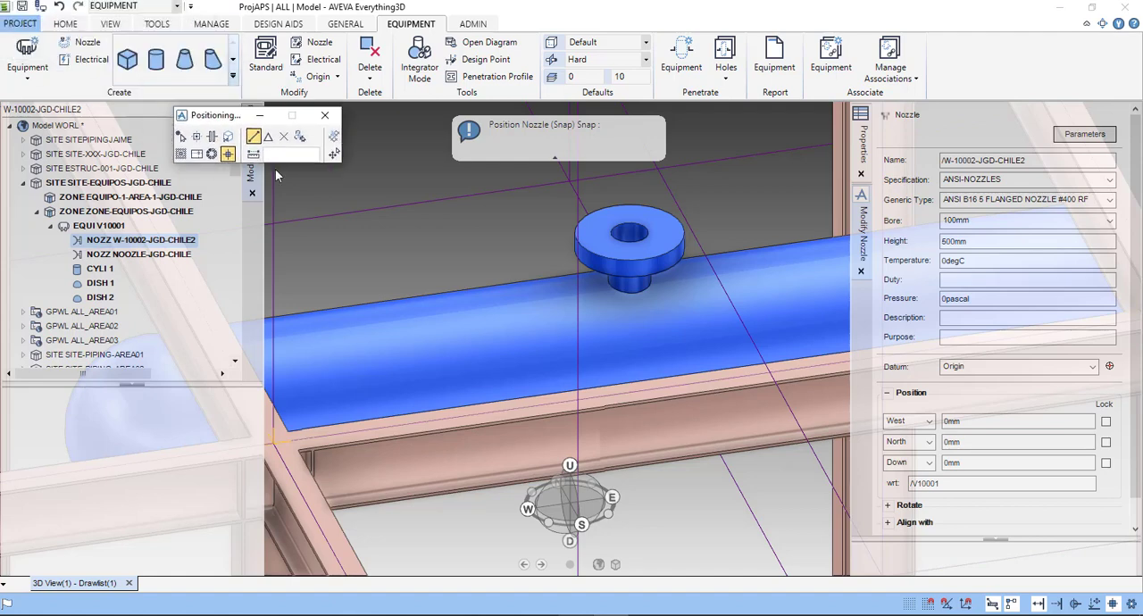
{"action": "left_click_drag", "start_coordinate": [275, 176], "coordinate": [286, 181]}
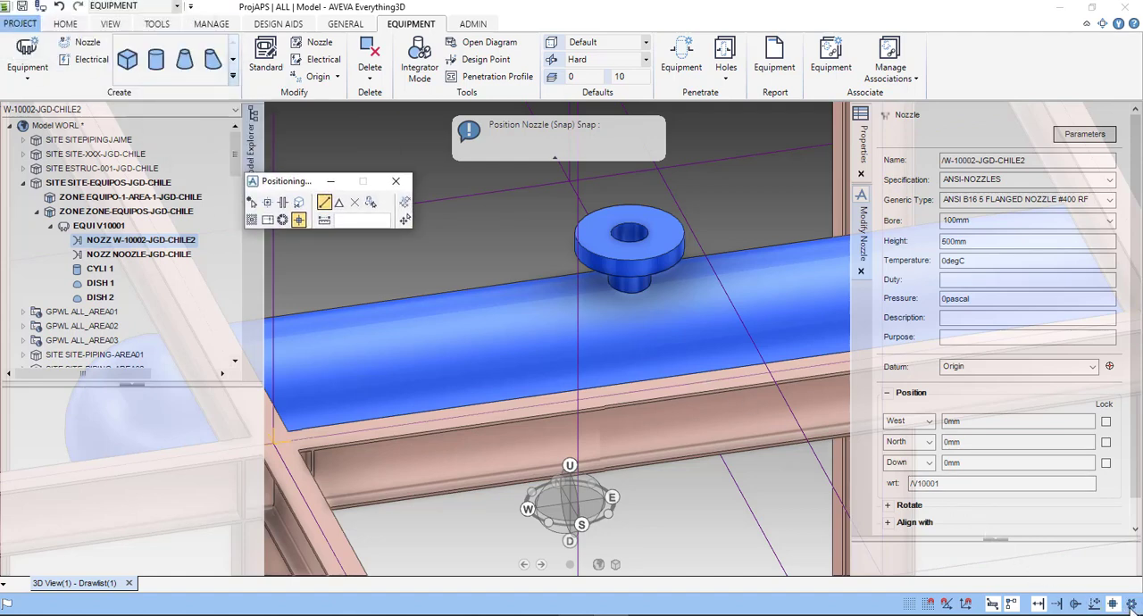
- Review the object snapping settings unchanged and position nozzle W-10002-JGD-CHILE2 at snap point P6 of cylinder 1 on V10001
{"action": "scroll", "coordinate": [558, 348], "scroll_direction": "down", "scroll_amount": 5}
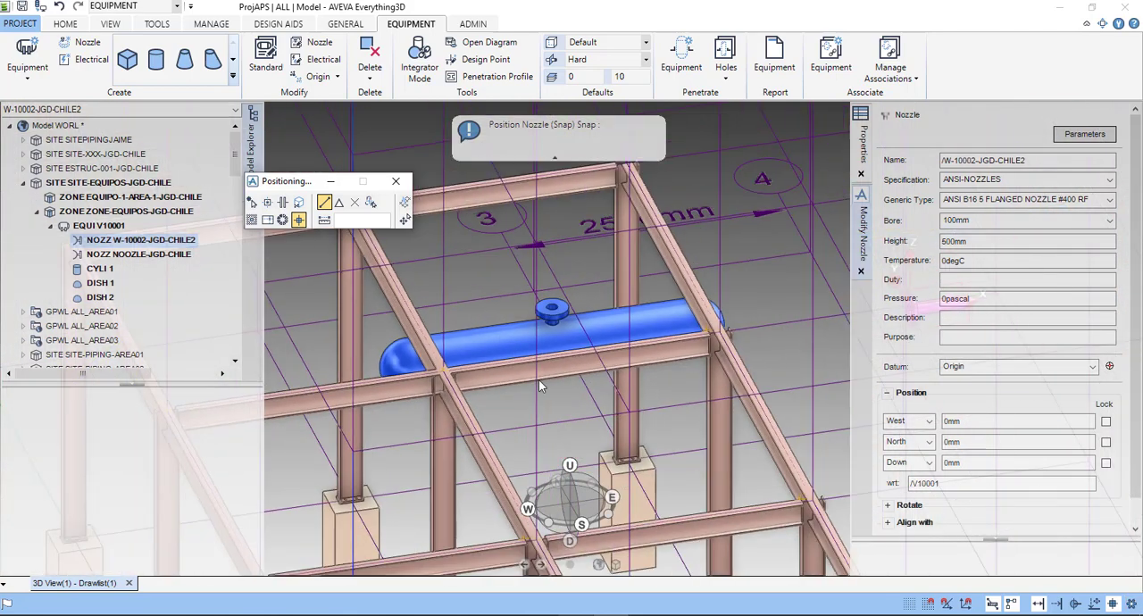
{"action": "middle_click_drag", "start_coordinate": [538, 379], "coordinate": [541, 390]}
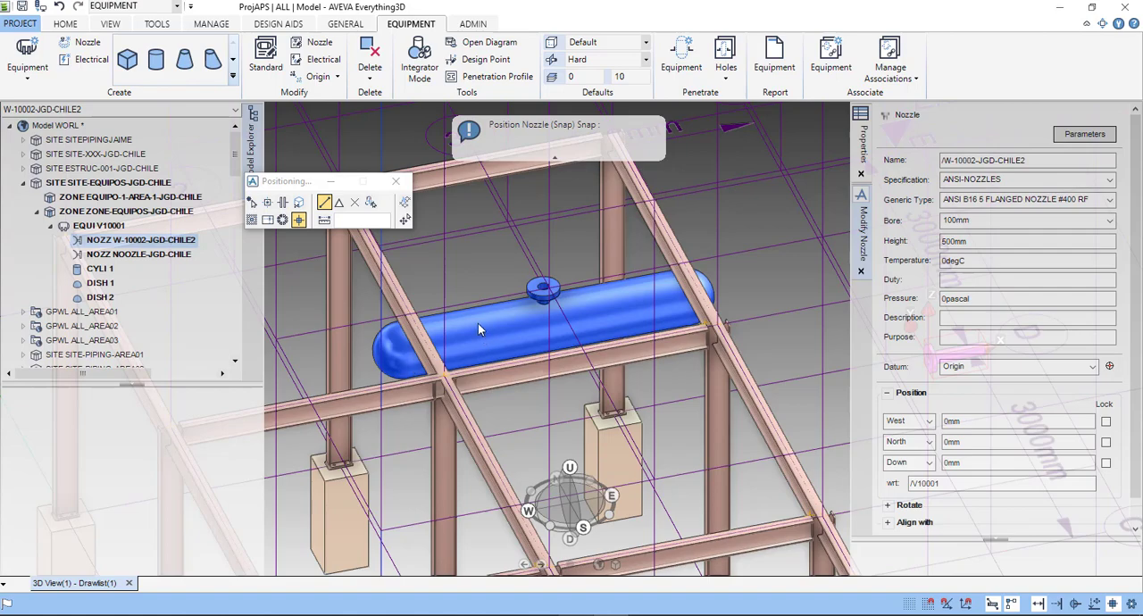
{"action": "scroll", "coordinate": [480, 329], "scroll_direction": "up", "scroll_amount": 4}
{"action": "middle_click_drag", "start_coordinate": [492, 352], "coordinate": [581, 359]}
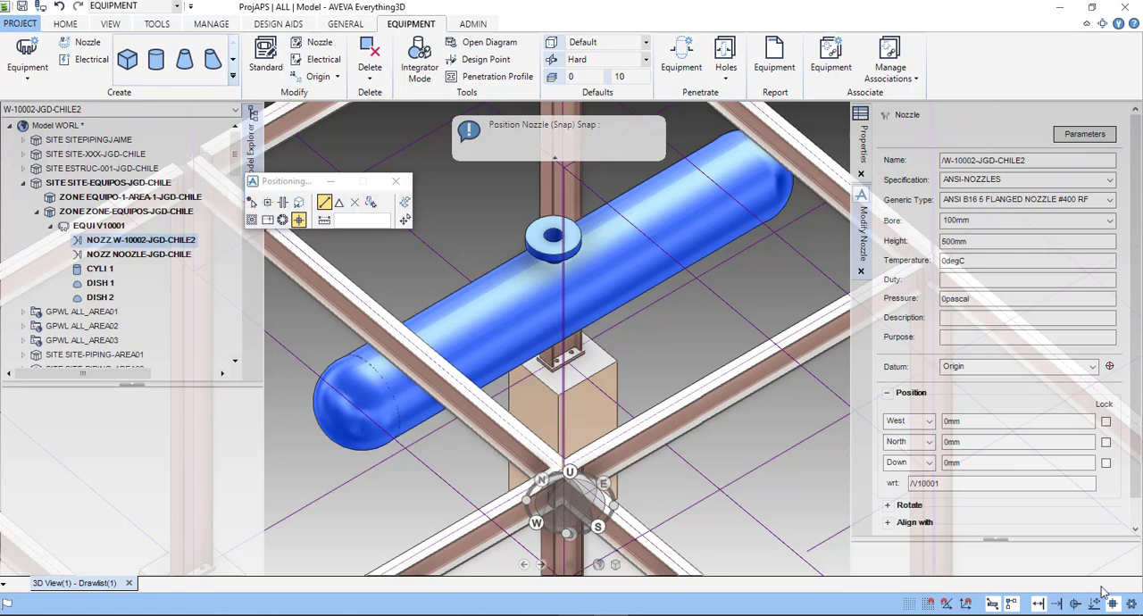
{"action": "left_click", "coordinate": [1132, 605]}
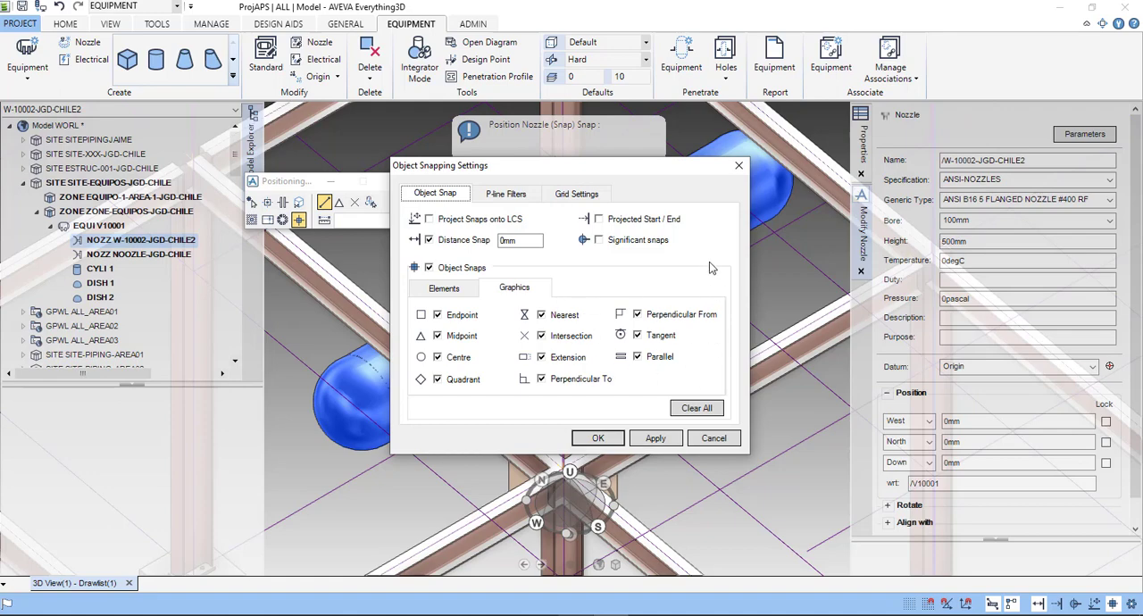
{"action": "left_click", "coordinate": [740, 166]}
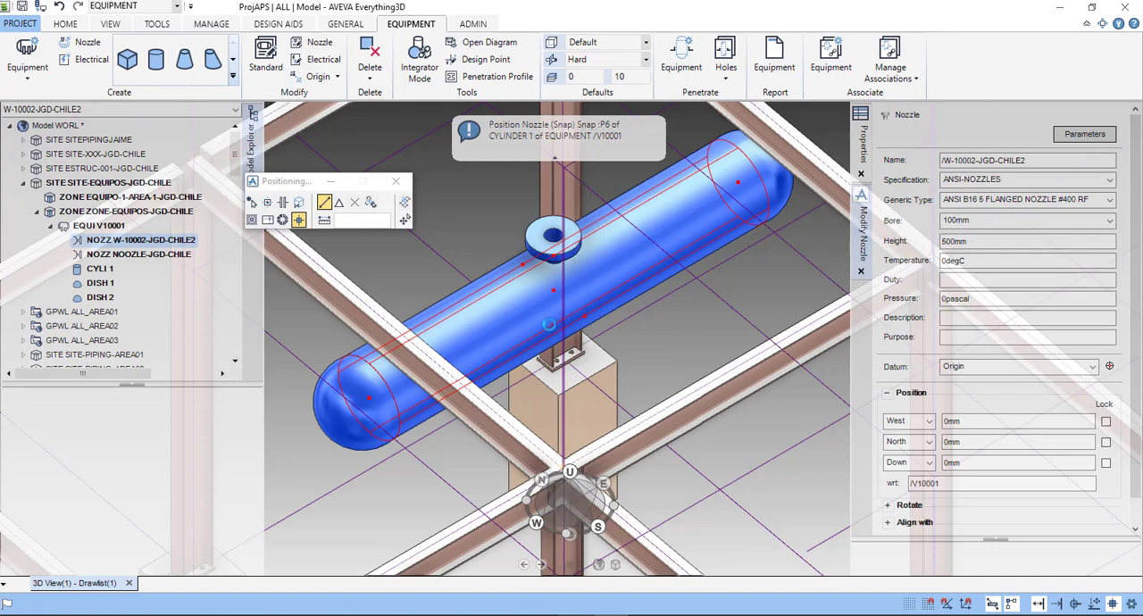
{"action": "left_click", "coordinate": [547, 324]}
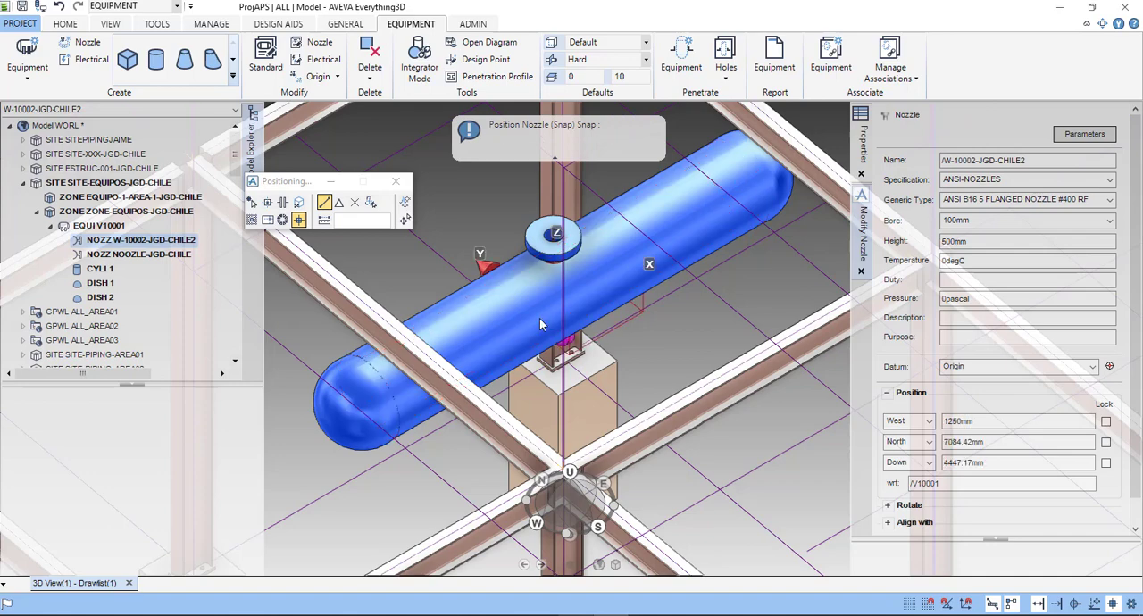
- Examine the placement of nozzle W-10002-JGD-CHILE2 relative to V10001 and the steel frame from several angles
{"action": "scroll", "coordinate": [527, 319], "scroll_direction": "down", "scroll_amount": 2}
{"action": "mouse_move", "coordinate": [475, 310]}
{"action": "middle_mouse_down"}
{"action": "mouse_move", "coordinate": [545, 256]}
{"action": "mouse_move", "coordinate": [795, 218]}
{"action": "middle_mouse_up"}
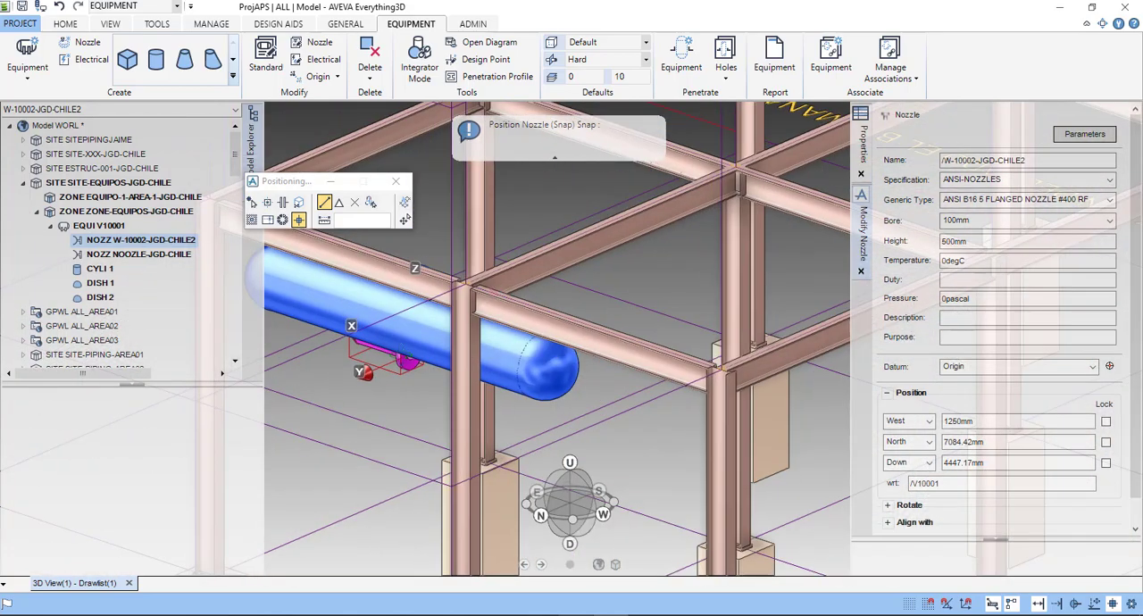
{"action": "scroll", "coordinate": [354, 355], "scroll_direction": "up", "scroll_amount": 4}
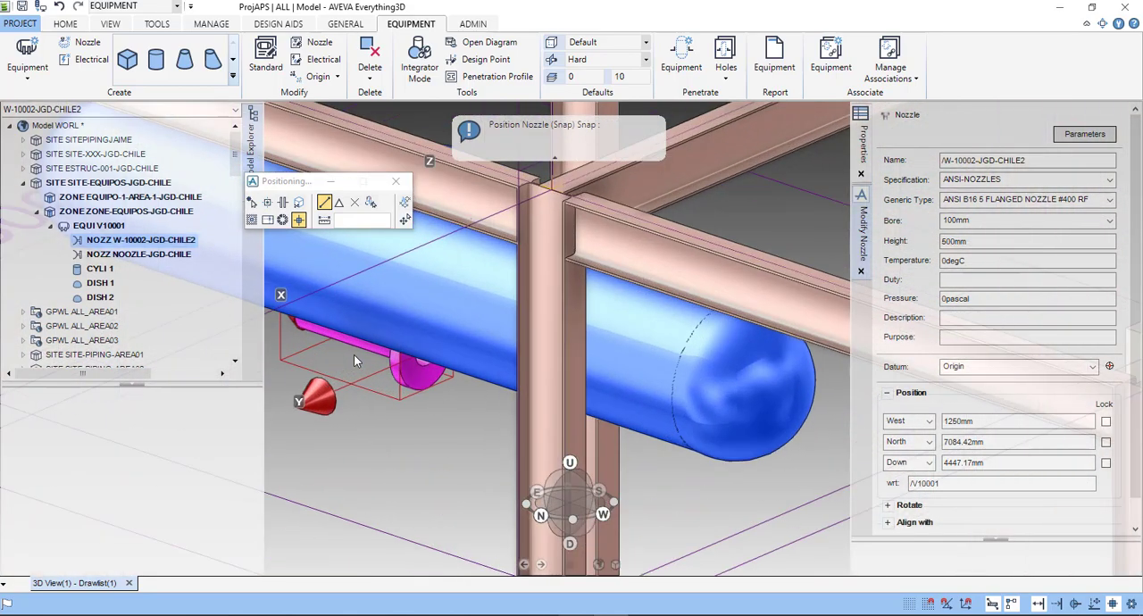
{"action": "scroll", "coordinate": [525, 347], "scroll_direction": "down", "scroll_amount": 2}
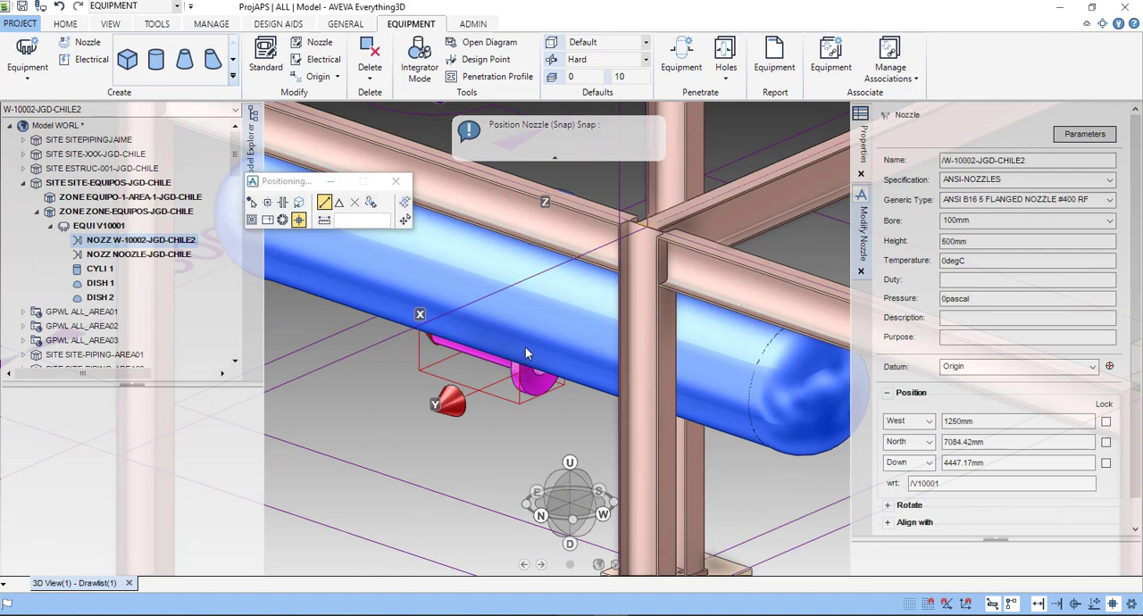
{"action": "scroll", "coordinate": [482, 356], "scroll_direction": "down", "scroll_amount": 2}
{"action": "scroll", "coordinate": [482, 357], "scroll_direction": "down", "scroll_amount": 1}
{"action": "middle_click_drag", "start_coordinate": [488, 358], "coordinate": [539, 362]}
{"action": "scroll", "coordinate": [605, 345], "scroll_direction": "down", "scroll_amount": 2}
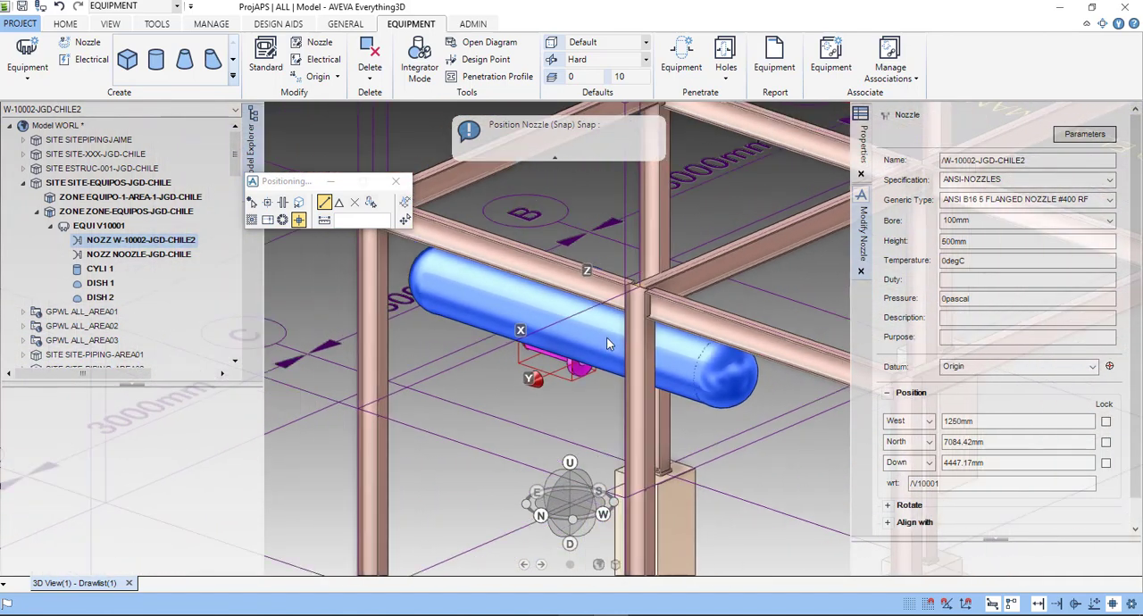
{"action": "right_click_drag", "start_coordinate": [588, 373], "coordinate": [561, 422]}
{"action": "scroll", "coordinate": [609, 298], "scroll_direction": "up", "scroll_amount": 2}
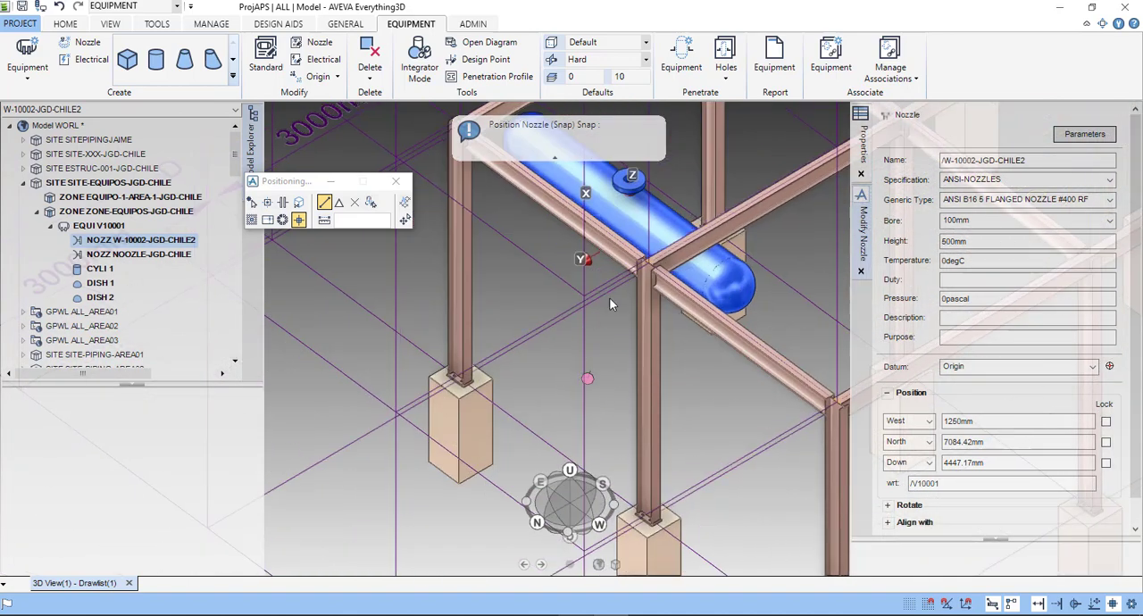
{"action": "scroll", "coordinate": [634, 212], "scroll_direction": "up", "scroll_amount": 3}
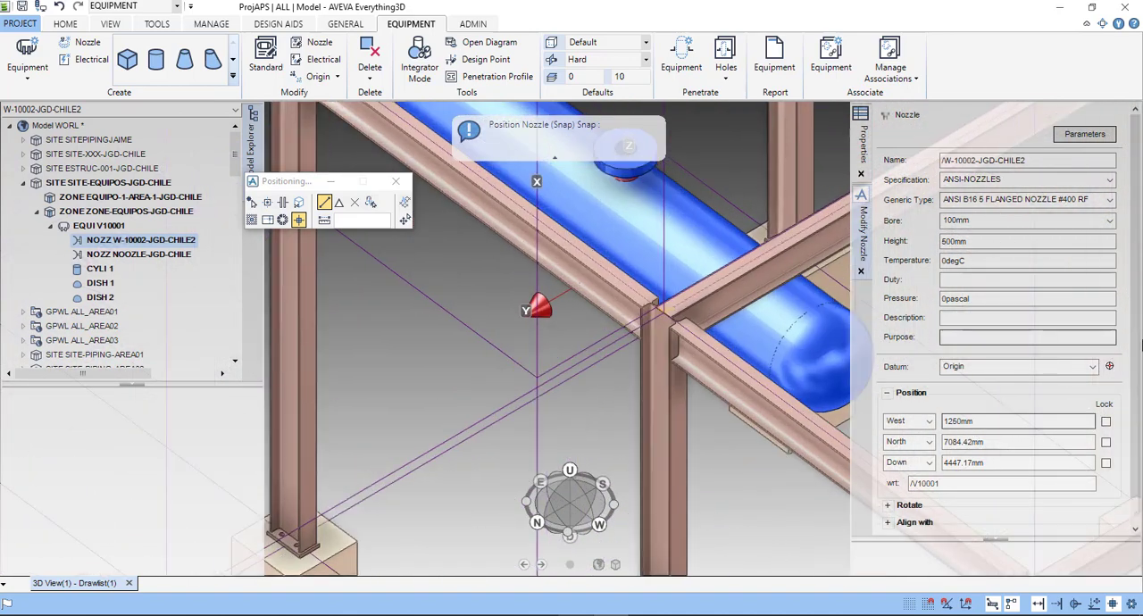
- Show the rotation angle and direction settings of nozzle W-10002-JGD-CHILE2
{"action": "scroll", "coordinate": [1111, 382], "scroll_direction": "down", "scroll_amount": 1}
{"action": "left_click_drag", "start_coordinate": [1137, 385], "coordinate": [1136, 423]}
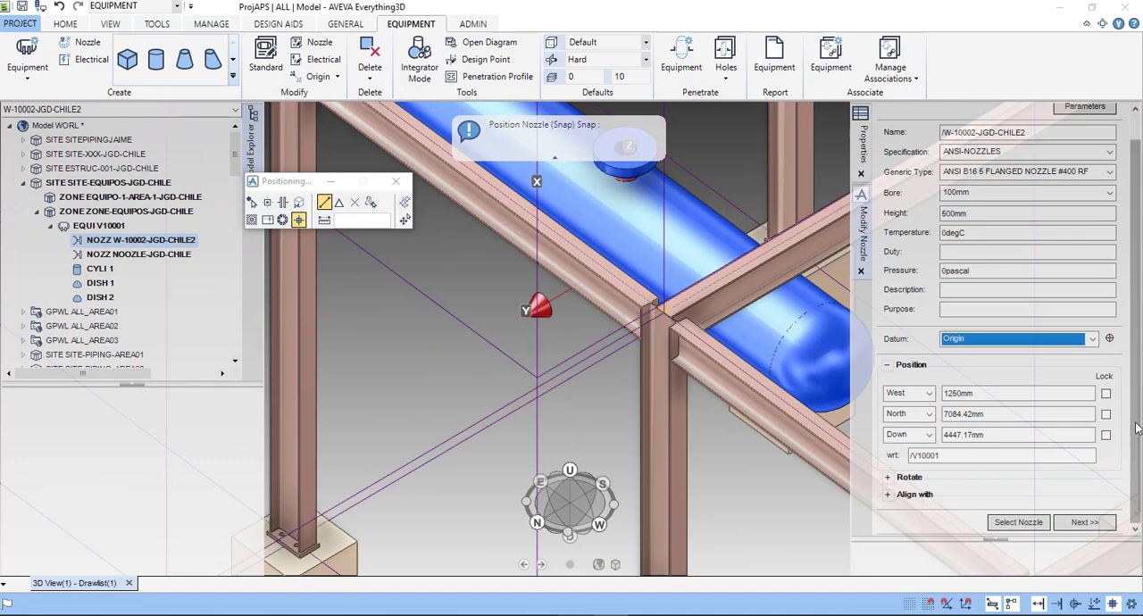
{"action": "left_click", "coordinate": [887, 477]}
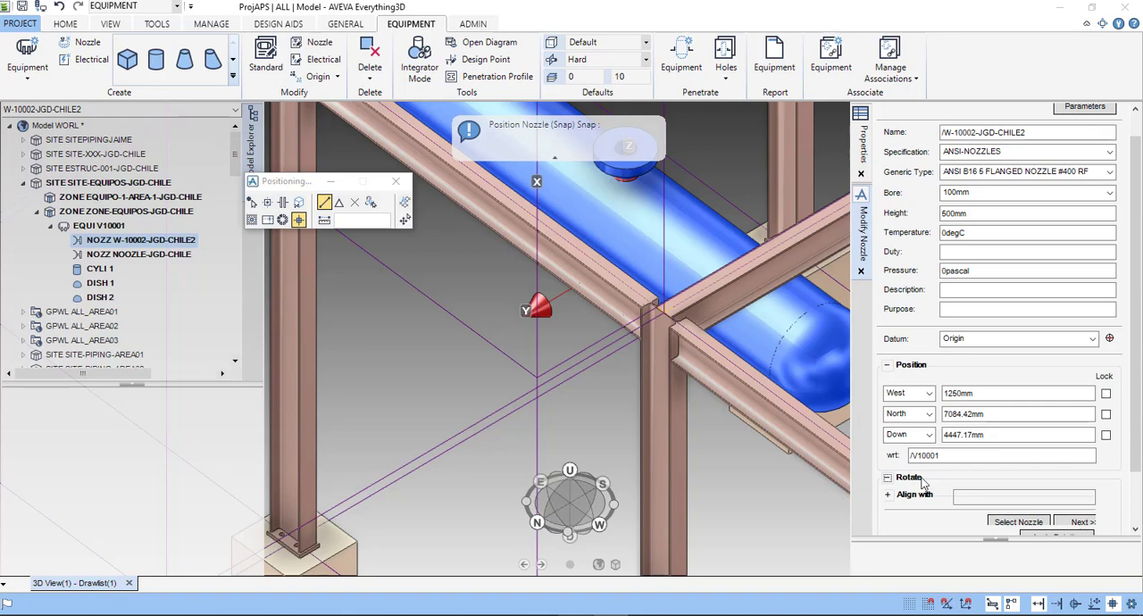
{"action": "scroll", "coordinate": [959, 460], "scroll_direction": "down", "scroll_amount": 1}
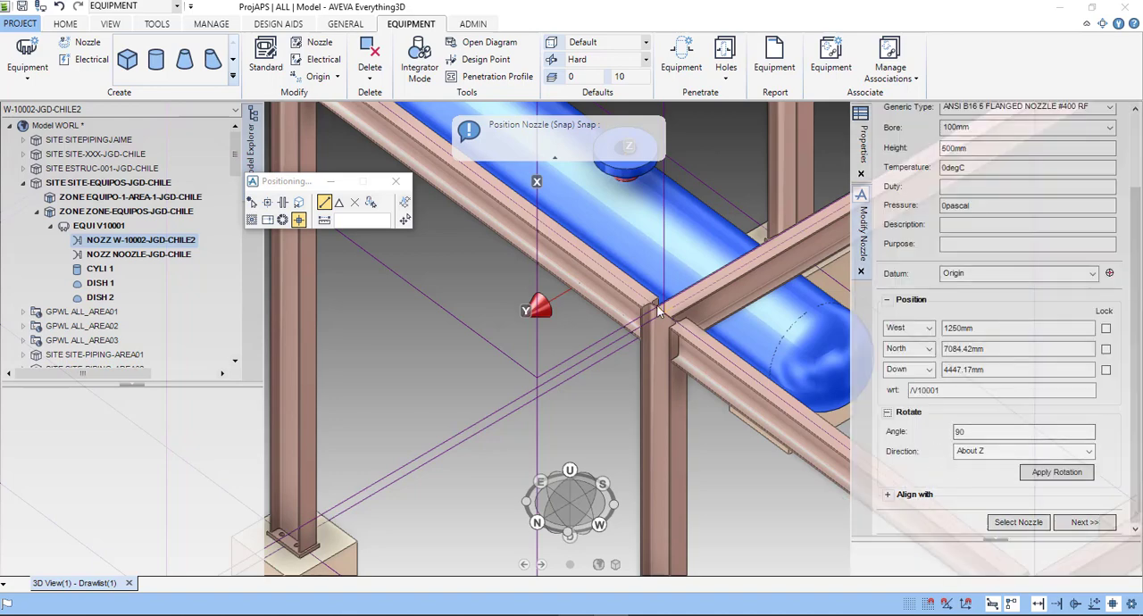
{"action": "scroll", "coordinate": [592, 272], "scroll_direction": "down", "scroll_amount": 3}
{"action": "scroll", "coordinate": [597, 275], "scroll_direction": "up", "scroll_amount": 4}
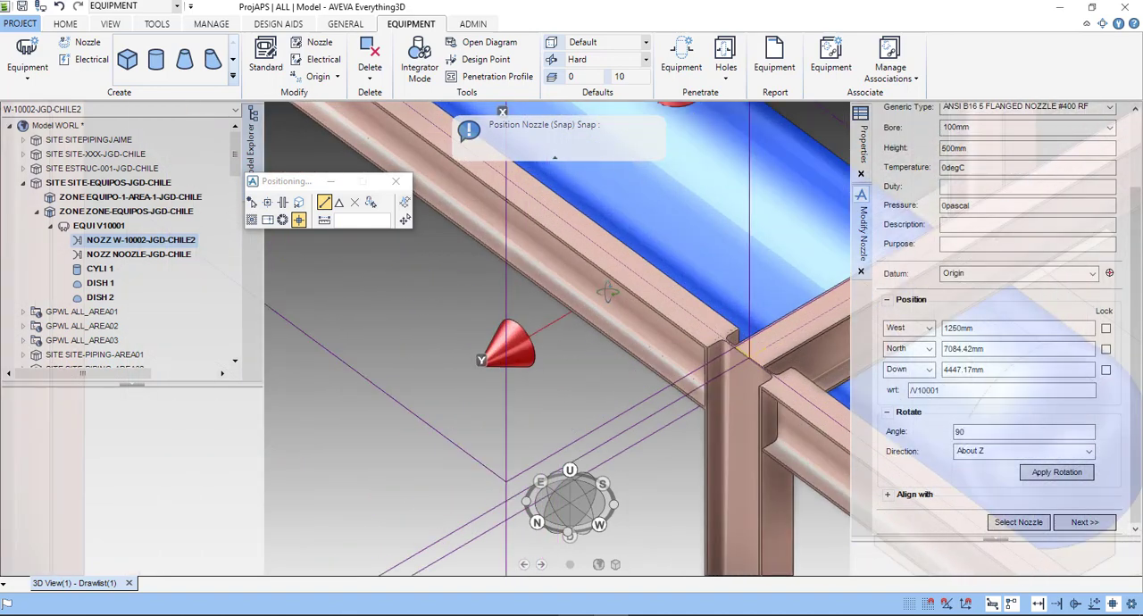
- Inspect the orientation of the nozzle beneath V10001 and finish modifying it
{"action": "mouse_move", "coordinate": [603, 319]}
{"action": "middle_mouse_down"}
{"action": "mouse_move", "coordinate": [614, 288]}
{"action": "mouse_move", "coordinate": [572, 388]}
{"action": "mouse_move", "coordinate": [459, 190]}
{"action": "middle_mouse_up"}
{"action": "scroll", "coordinate": [574, 384], "scroll_direction": "down", "scroll_amount": 3}
{"action": "left_click", "coordinate": [65, 23]}
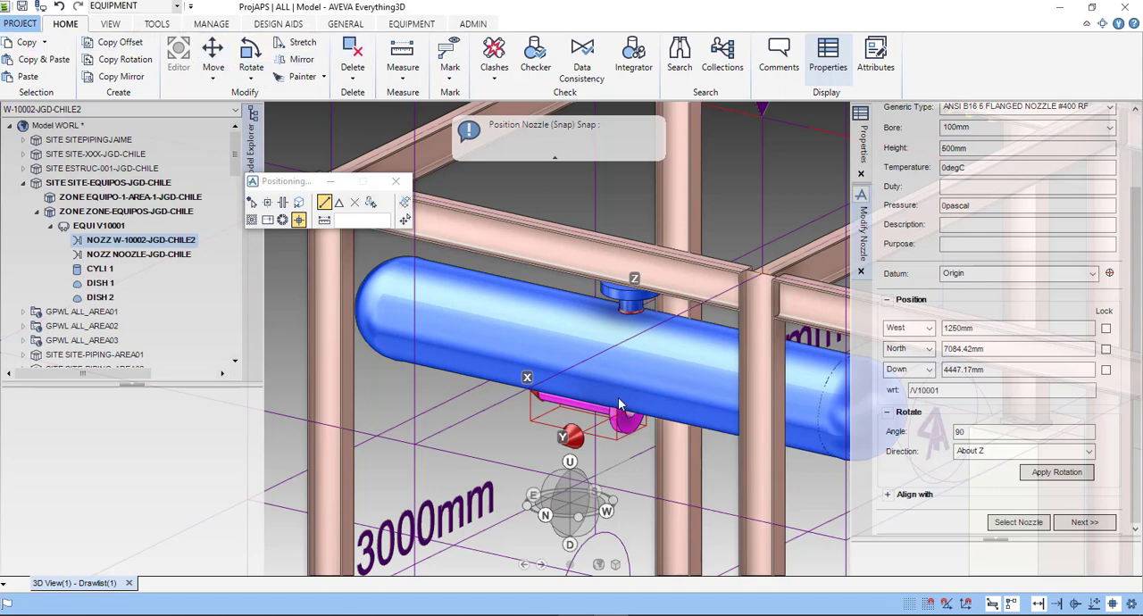
{"action": "scroll", "coordinate": [674, 410], "scroll_direction": "down", "scroll_amount": 1}
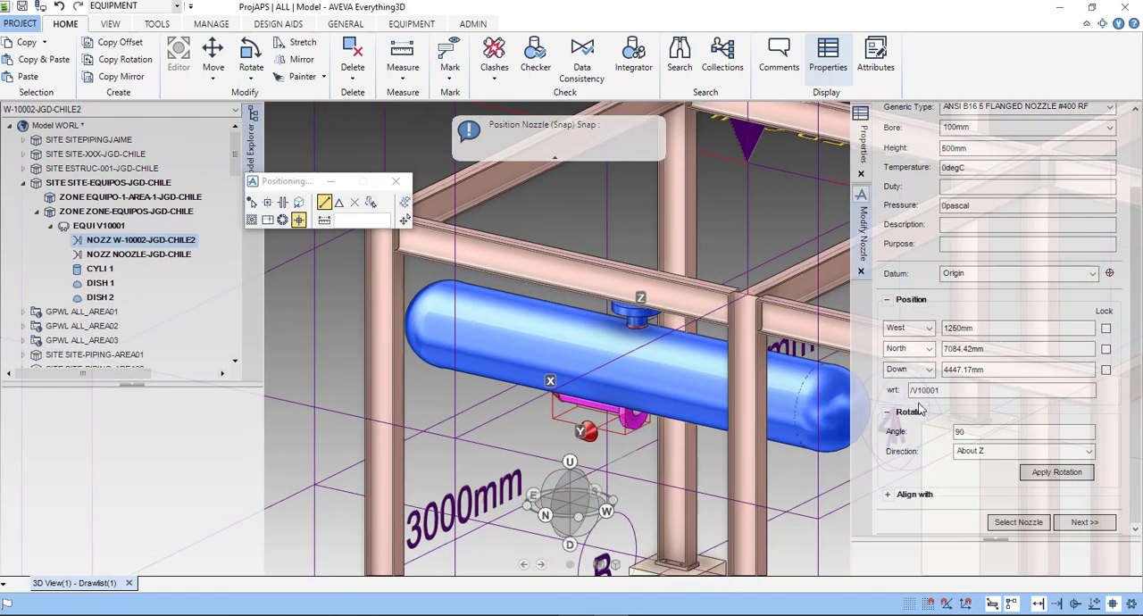
{"action": "scroll", "coordinate": [705, 440], "scroll_direction": "down", "scroll_amount": 1}
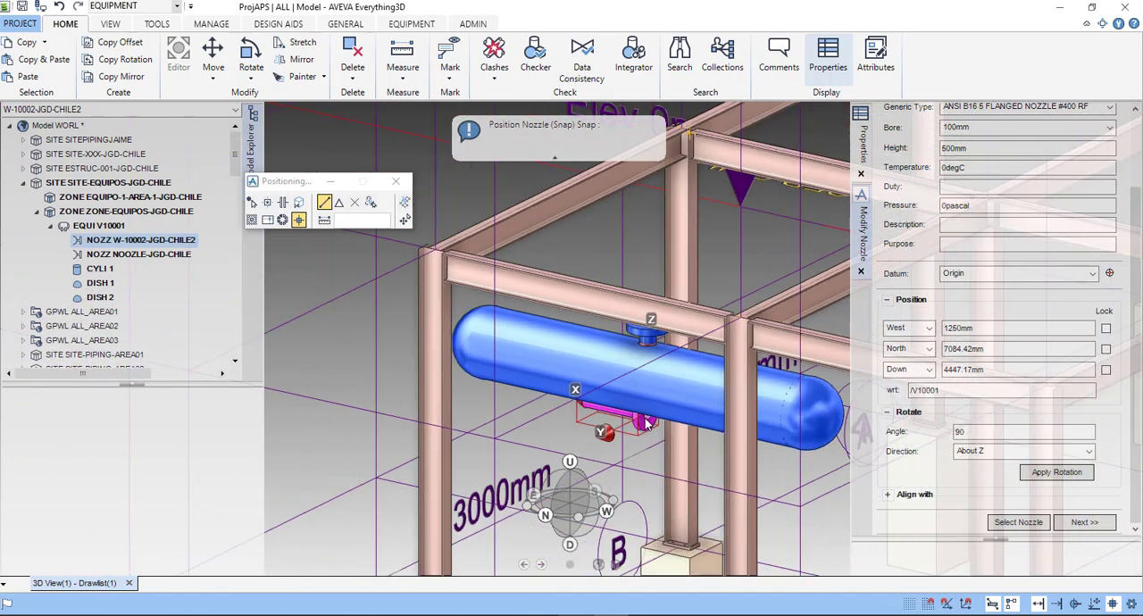
{"action": "scroll", "coordinate": [532, 237], "scroll_direction": "up", "scroll_amount": 3}
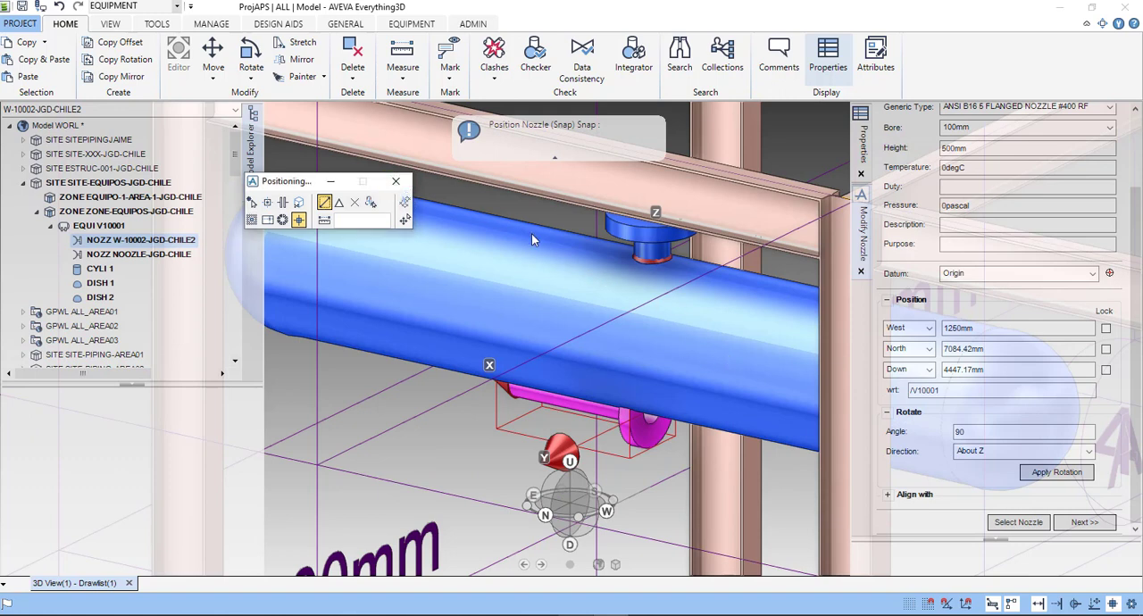
{"action": "left_click", "coordinate": [861, 270]}
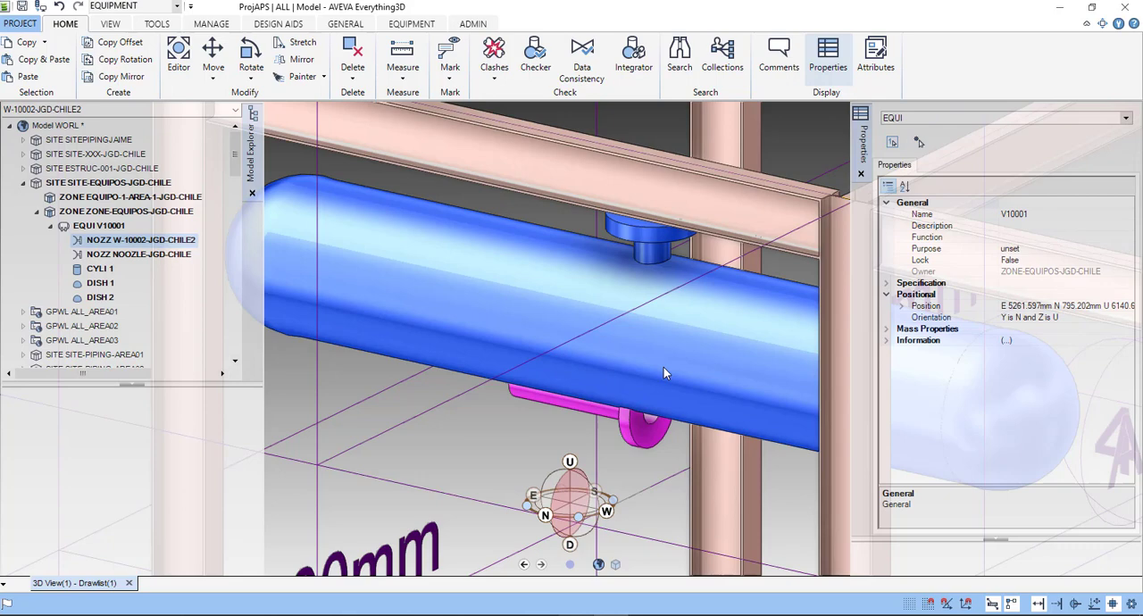
- Delete nozzle W-10002-JGD-CHILE2 from equipment V10001
{"action": "scroll", "coordinate": [663, 367], "scroll_direction": "down", "scroll_amount": 5}
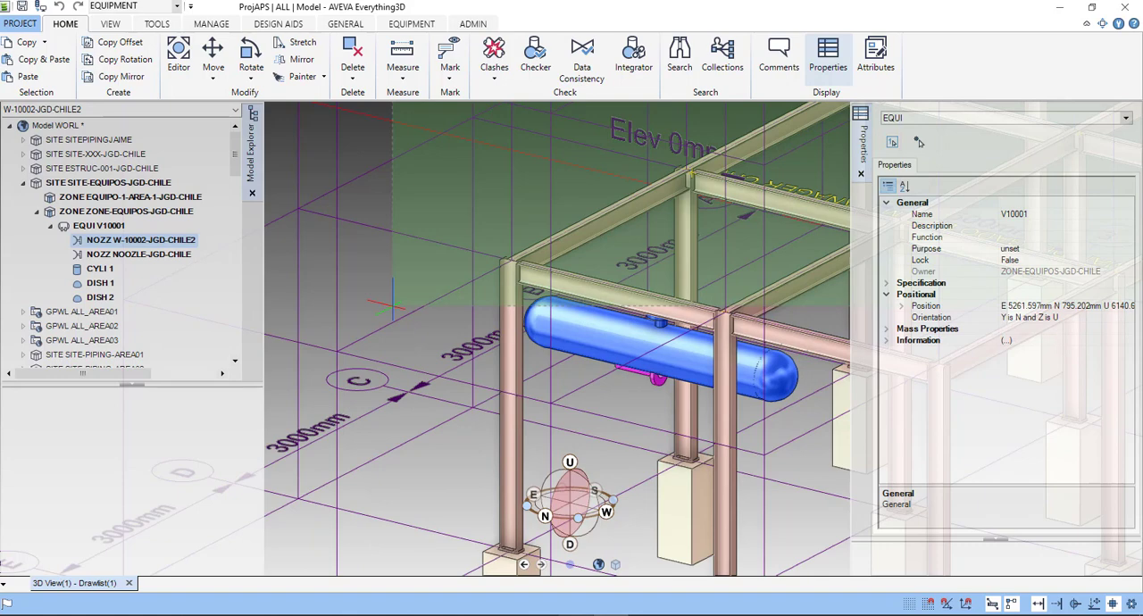
{"action": "key", "text": "Left"}
{"action": "key", "text": "Left"}
{"action": "key", "text": "Left"}
{"action": "key", "text": "Left"}
{"action": "key", "text": "Left"}
{"action": "key", "text": "Left"}
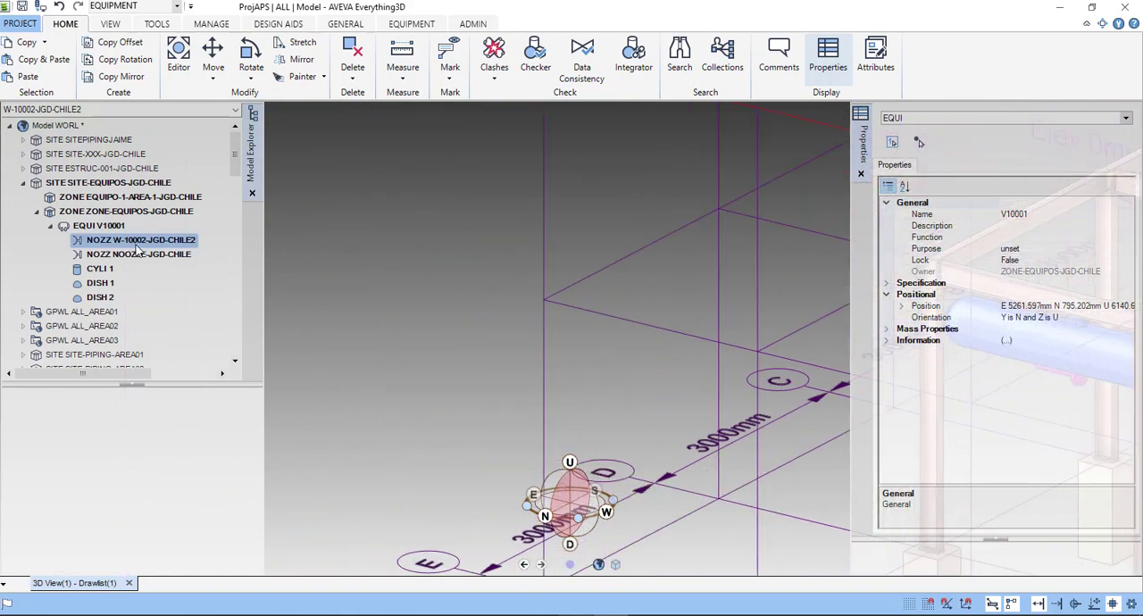
{"action": "right_click", "coordinate": [138, 247]}
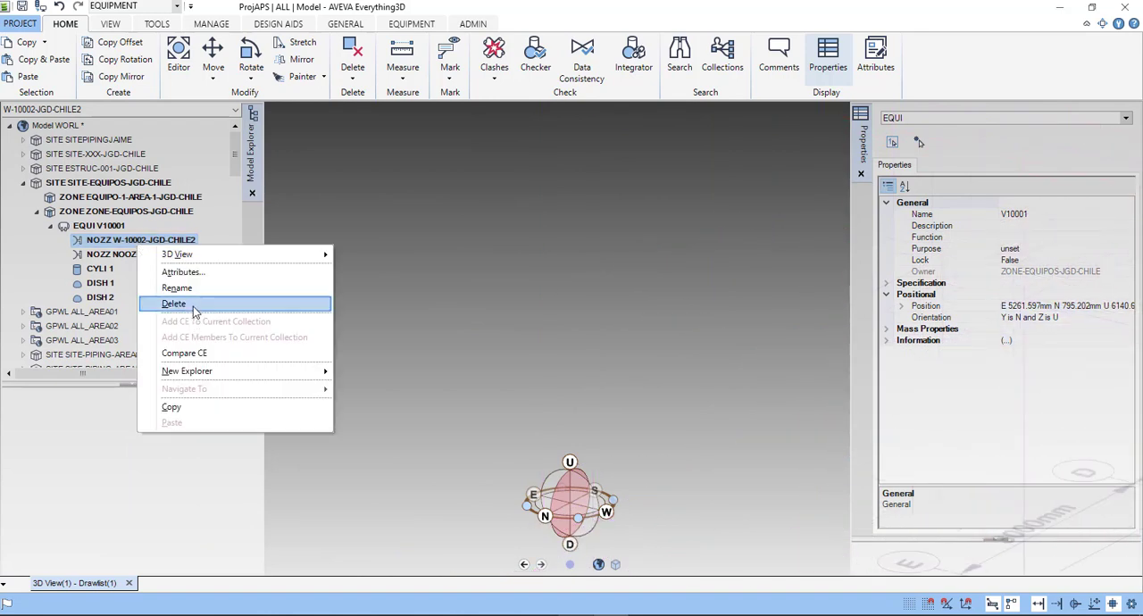
{"action": "left_click", "coordinate": [193, 308]}
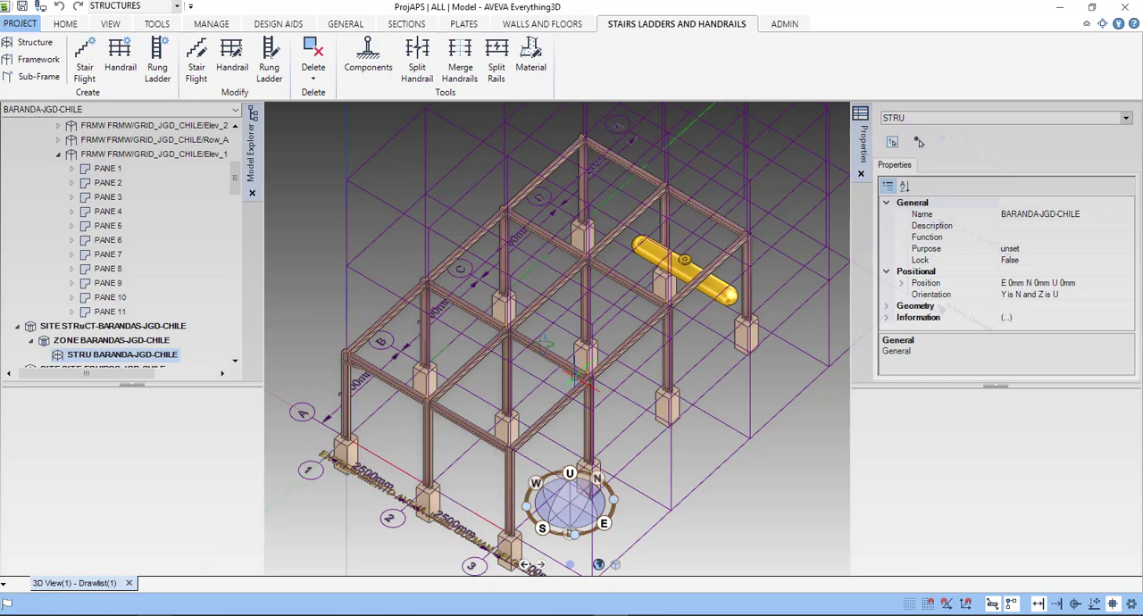
- Bring the whole steel frame into view and choose STRUCTURES as the working discipline
{"action": "middle_click_drag", "start_coordinate": [545, 343], "coordinate": [518, 380]}
{"action": "scroll", "coordinate": [518, 374], "scroll_direction": "up", "scroll_amount": 2}
{"action": "scroll", "coordinate": [516, 375], "scroll_direction": "down", "scroll_amount": 2}
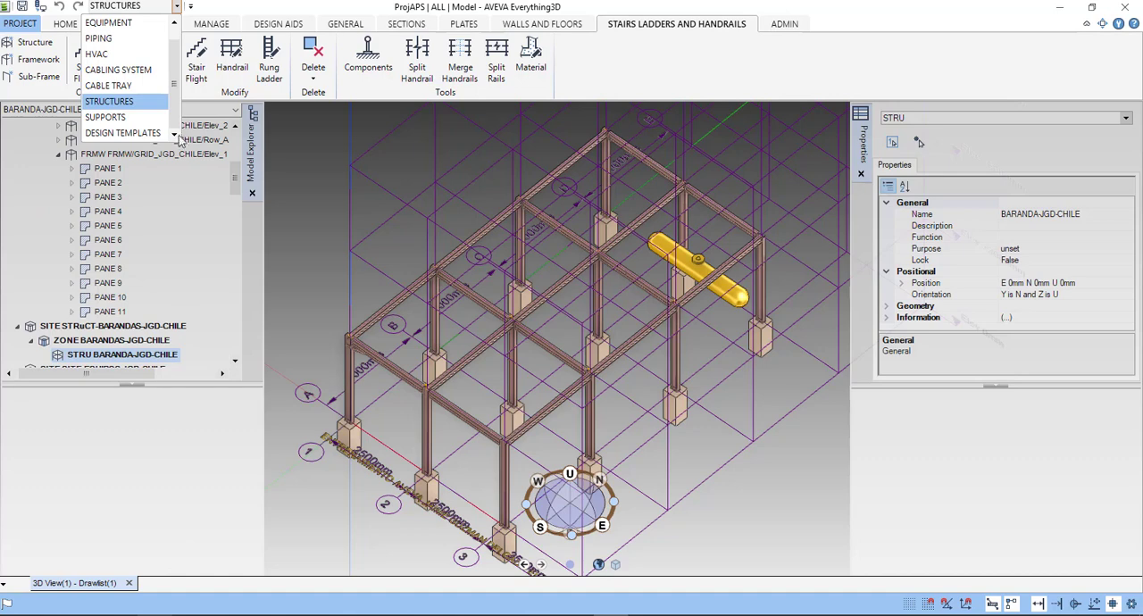
{"action": "left_click", "coordinate": [135, 102]}
{"action": "left_click", "coordinate": [113, 308]}
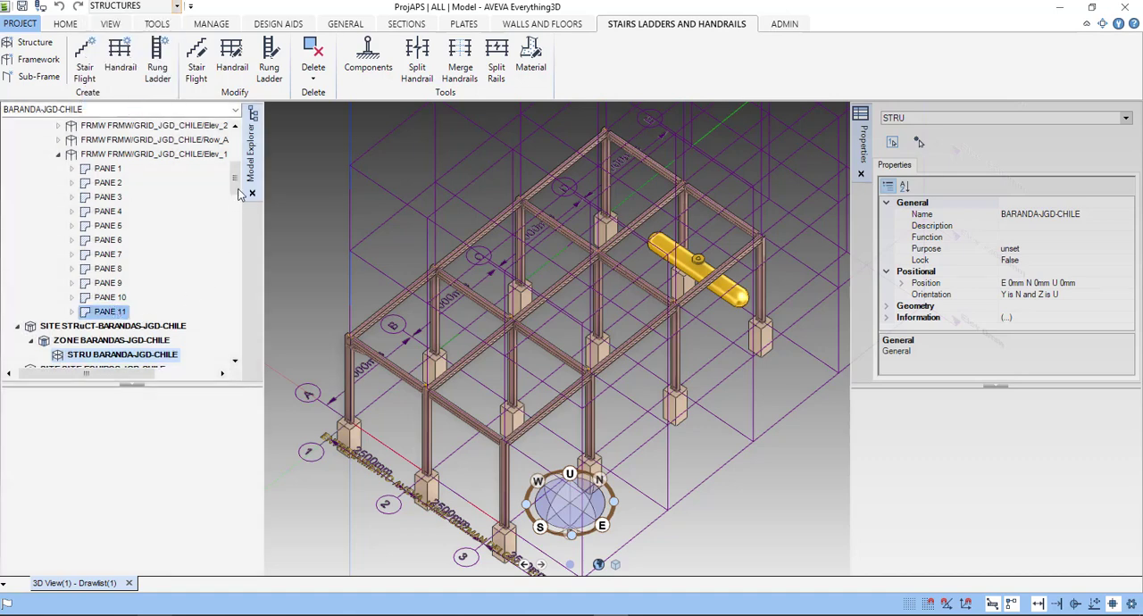
- Check the model hierarchy around structure BARANDA-JGD-CHILE and start creating a handrail under it
{"action": "left_click", "coordinate": [358, 27]}
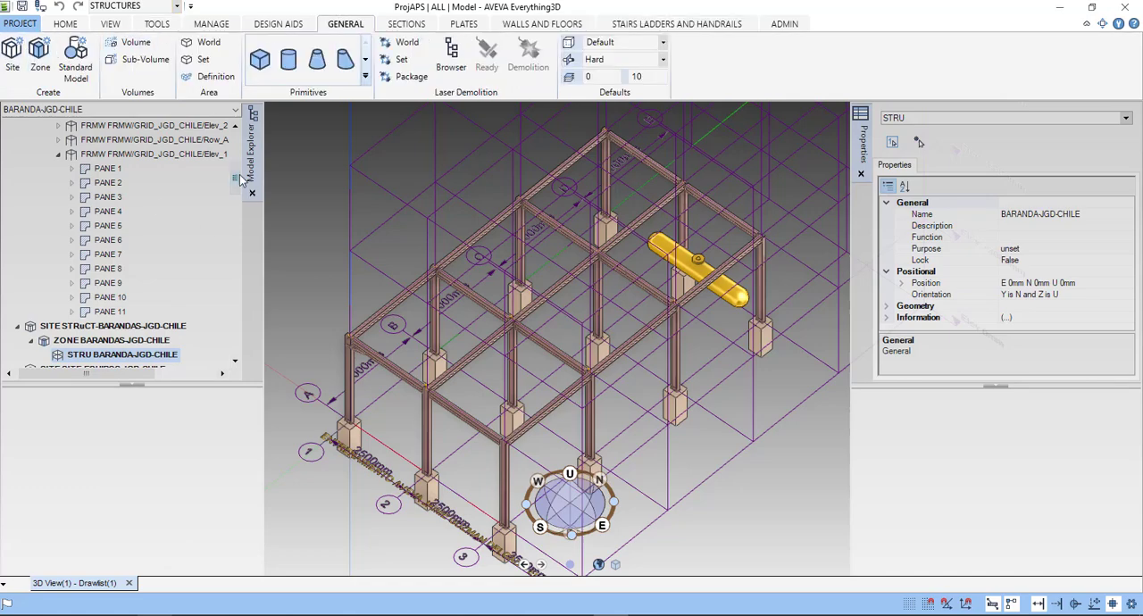
{"action": "scroll", "coordinate": [238, 189], "scroll_direction": "down", "scroll_amount": 1}
{"action": "scroll", "coordinate": [239, 190], "scroll_direction": "down", "scroll_amount": 2}
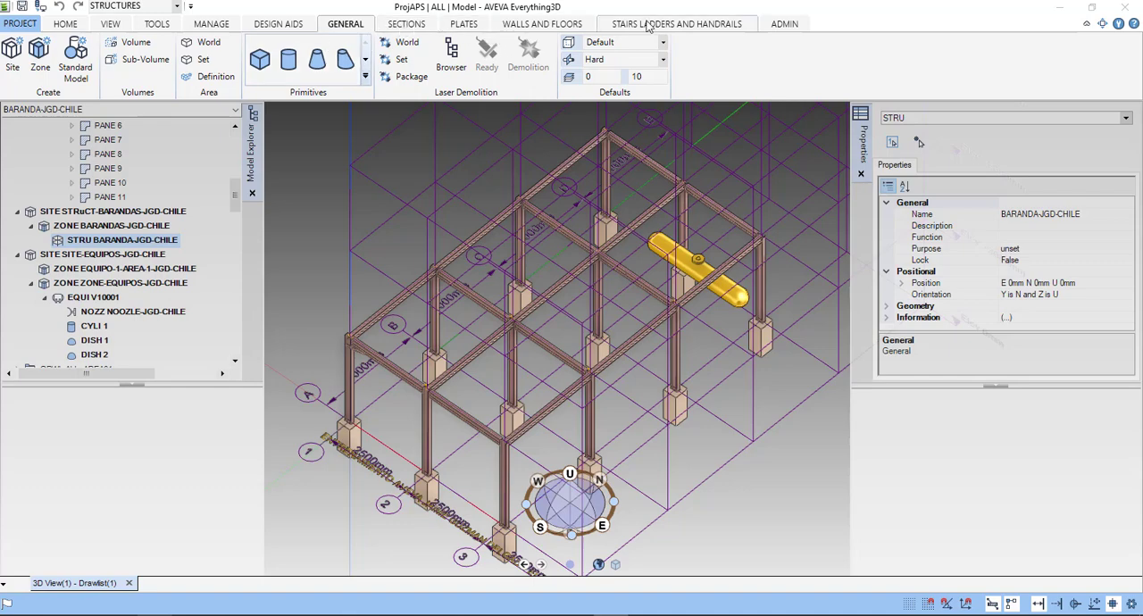
{"action": "left_click", "coordinate": [676, 24]}
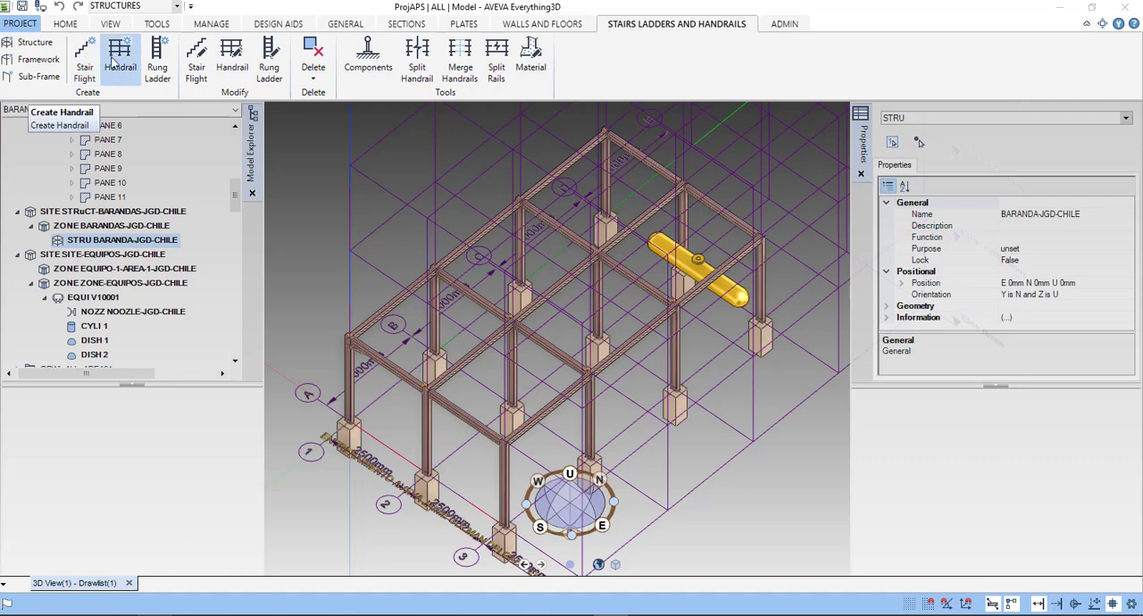
{"action": "left_click", "coordinate": [113, 59]}
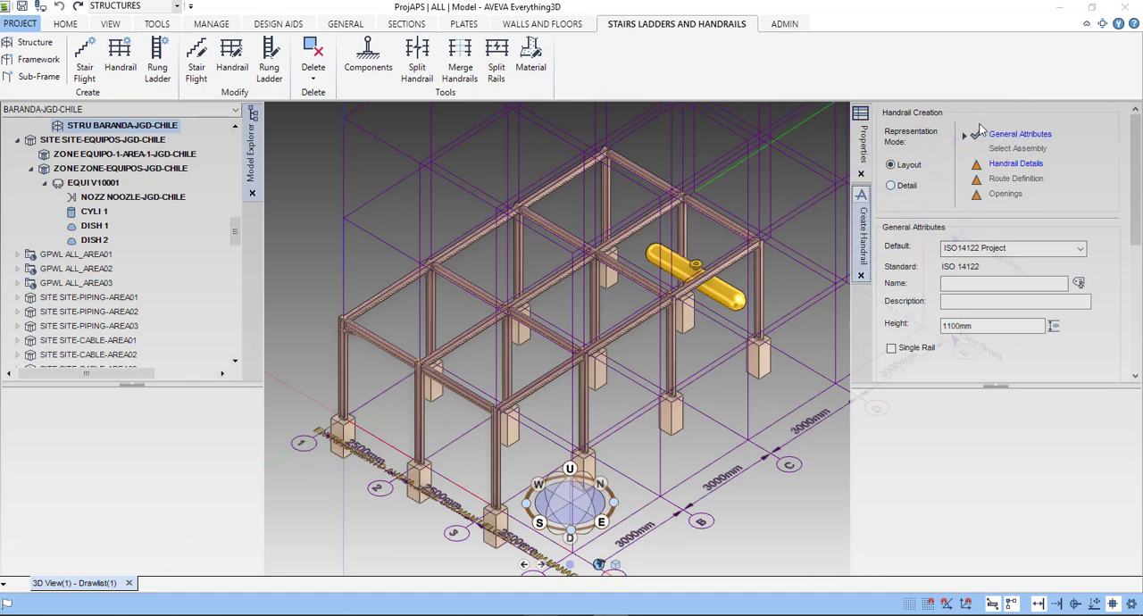
- Compare the Detail and Layout representation modes, choosing Layout for the handrail and keeping ISO14122 Project as its default
{"action": "left_click", "coordinate": [892, 187]}
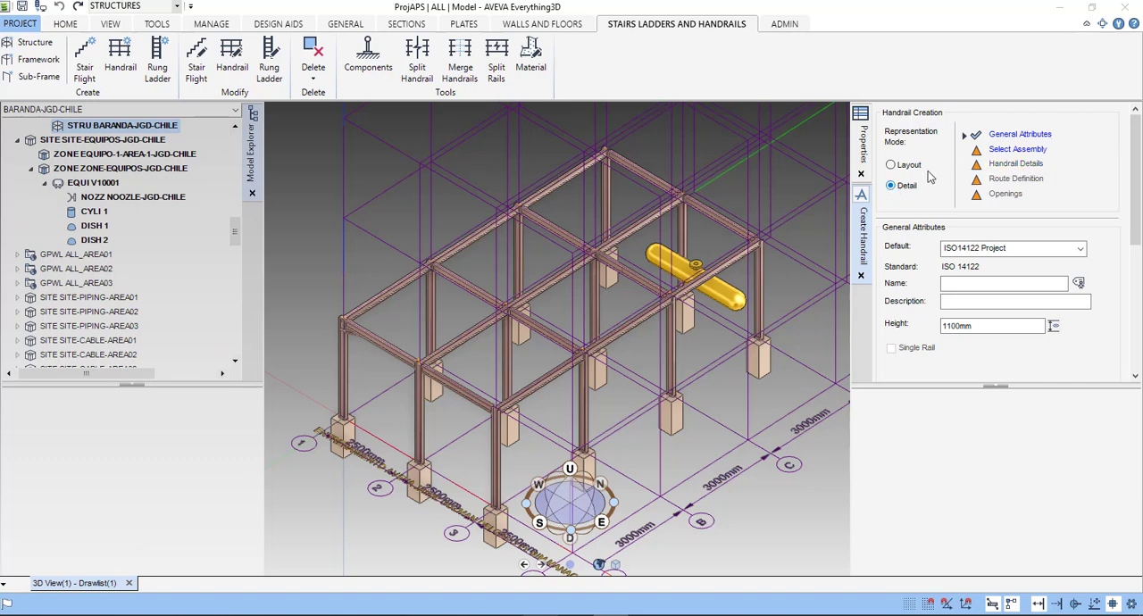
{"action": "left_click", "coordinate": [892, 167]}
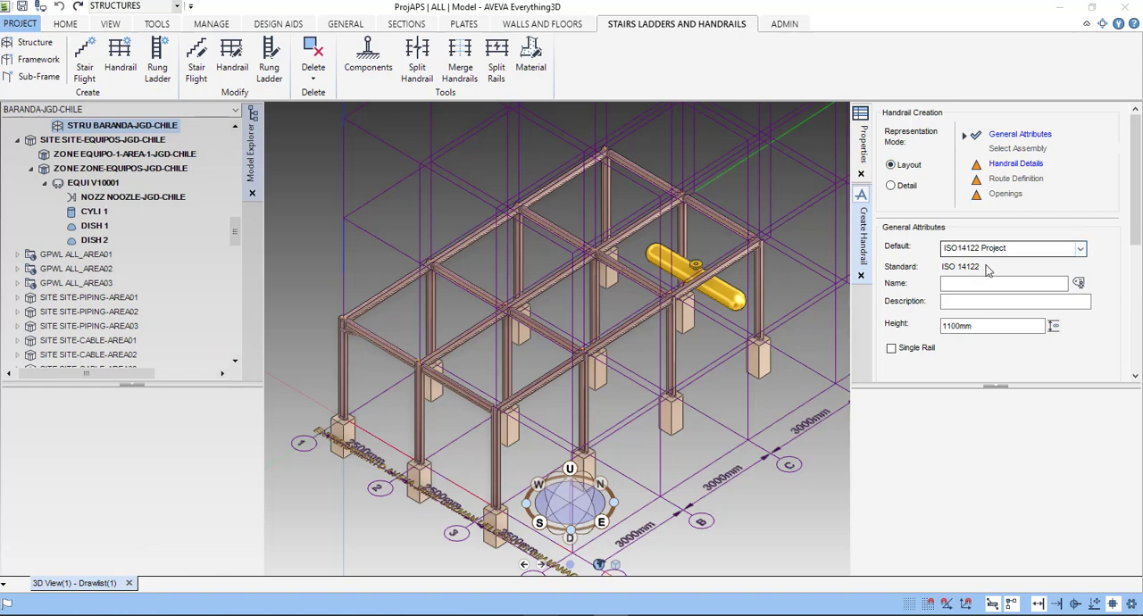
{"action": "left_click", "coordinate": [1082, 248]}
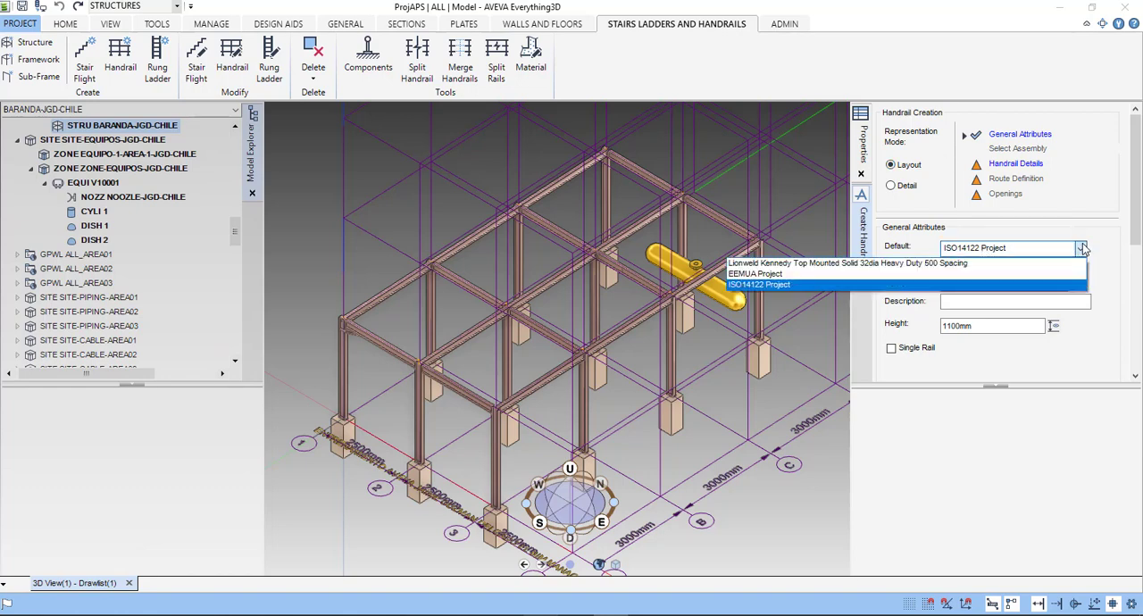
{"action": "left_click", "coordinate": [1107, 247]}
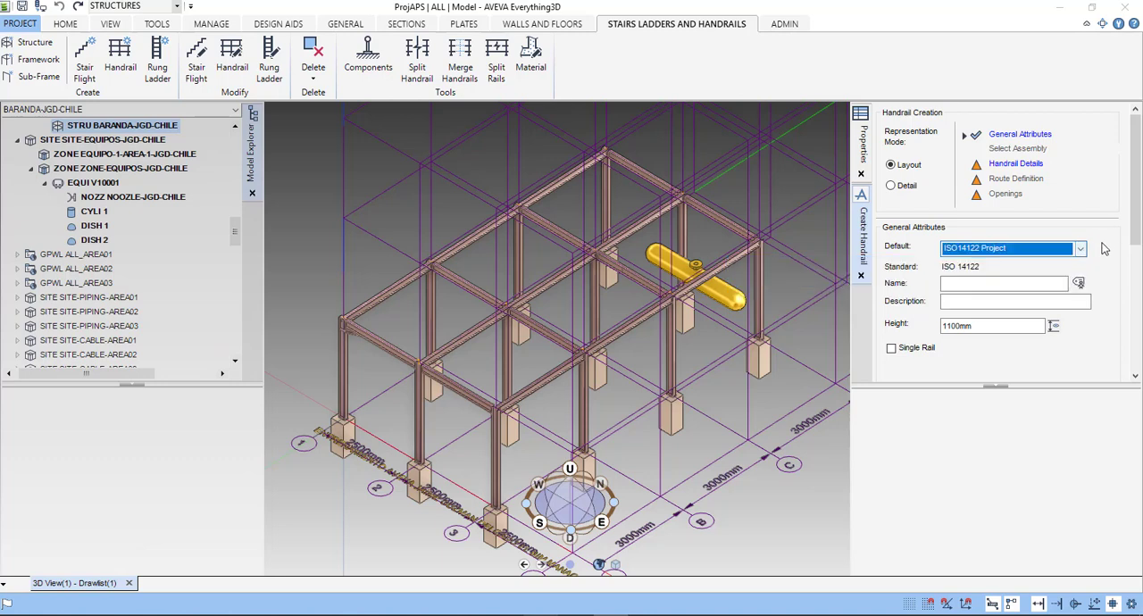
- Assign the automatically generated name to the handrail, keep its 1100 mm height and continue to the handrail details
{"action": "left_click", "coordinate": [1079, 282]}
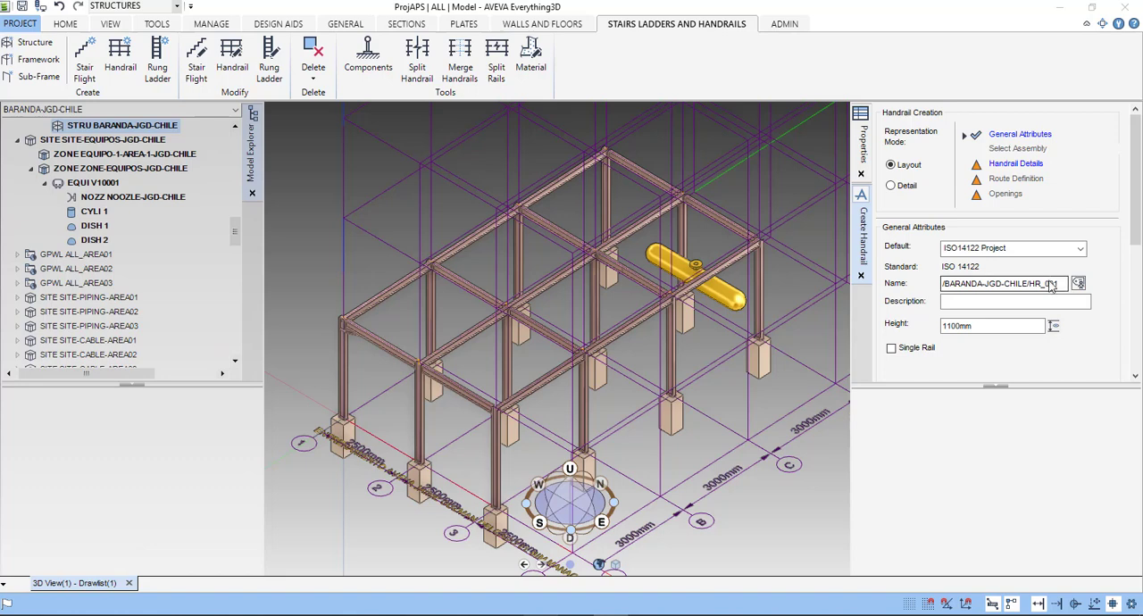
{"action": "left_click", "coordinate": [1133, 260]}
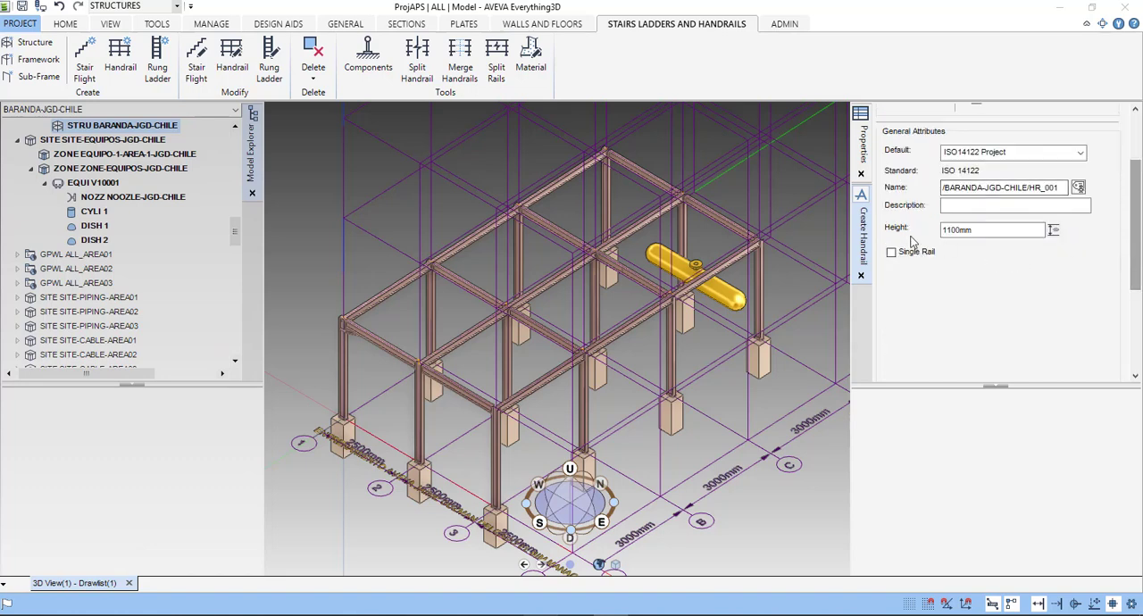
{"action": "left_click_drag", "start_coordinate": [1135, 225], "coordinate": [1104, 298]}
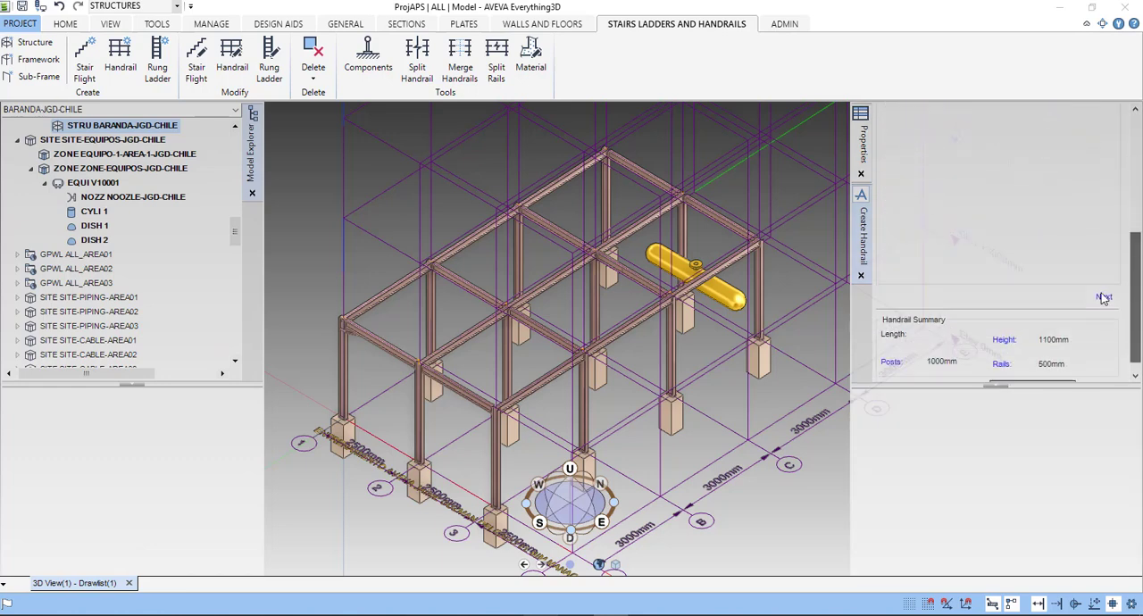
{"action": "scroll", "coordinate": [1104, 294], "scroll_direction": "down", "scroll_amount": 1}
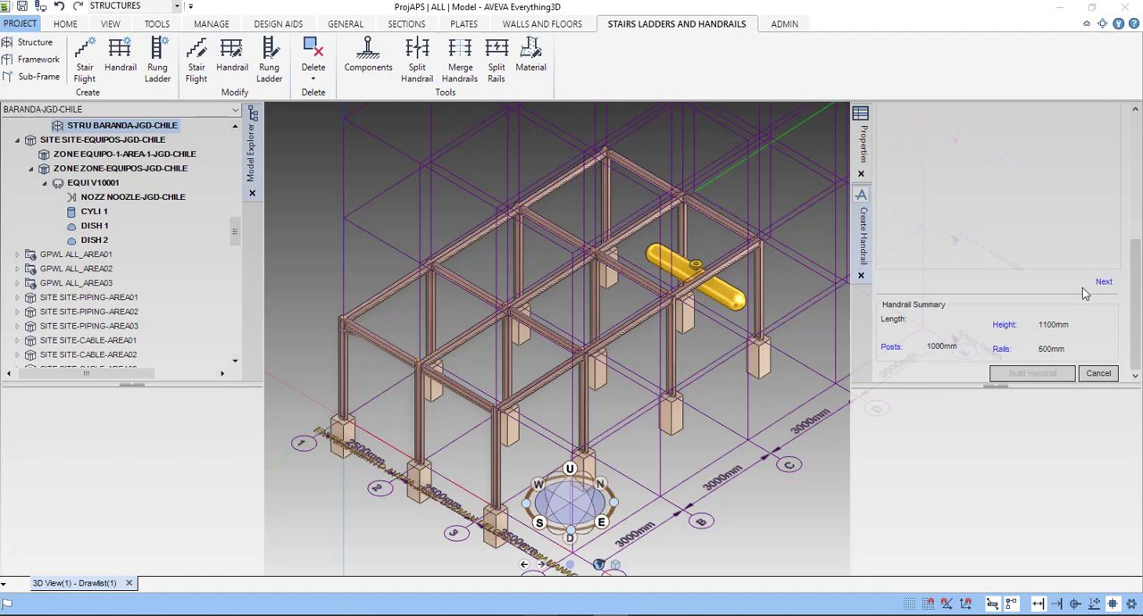
{"action": "left_click", "coordinate": [1105, 282]}
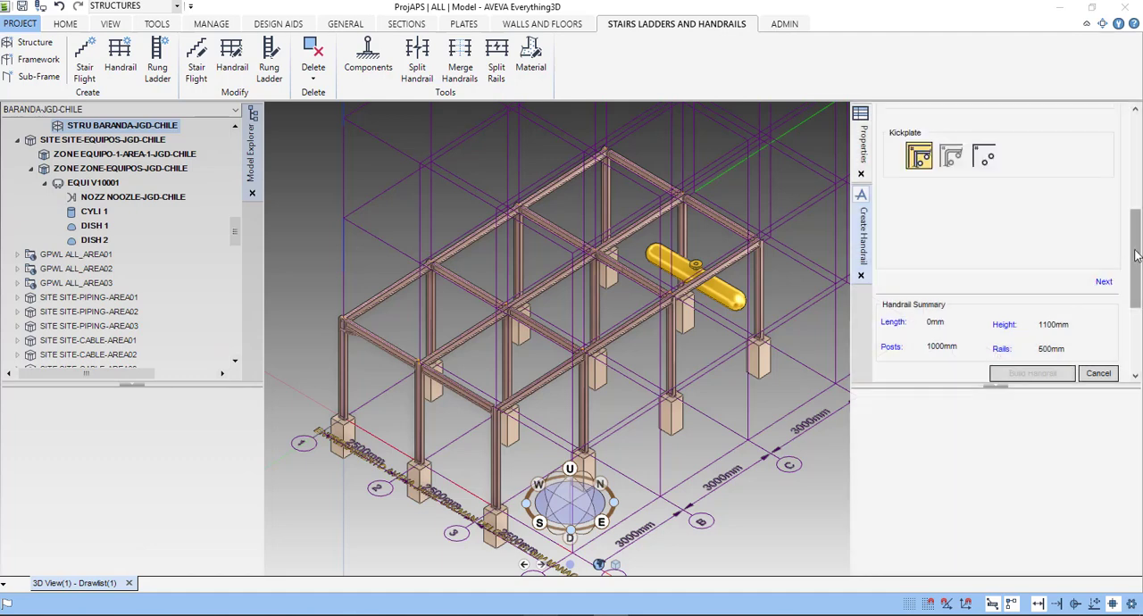
- Review the continuous handrail spacings and kickplate option, accept the default settings and continue to the route definition
{"action": "left_click_drag", "start_coordinate": [1135, 259], "coordinate": [1137, 141]}
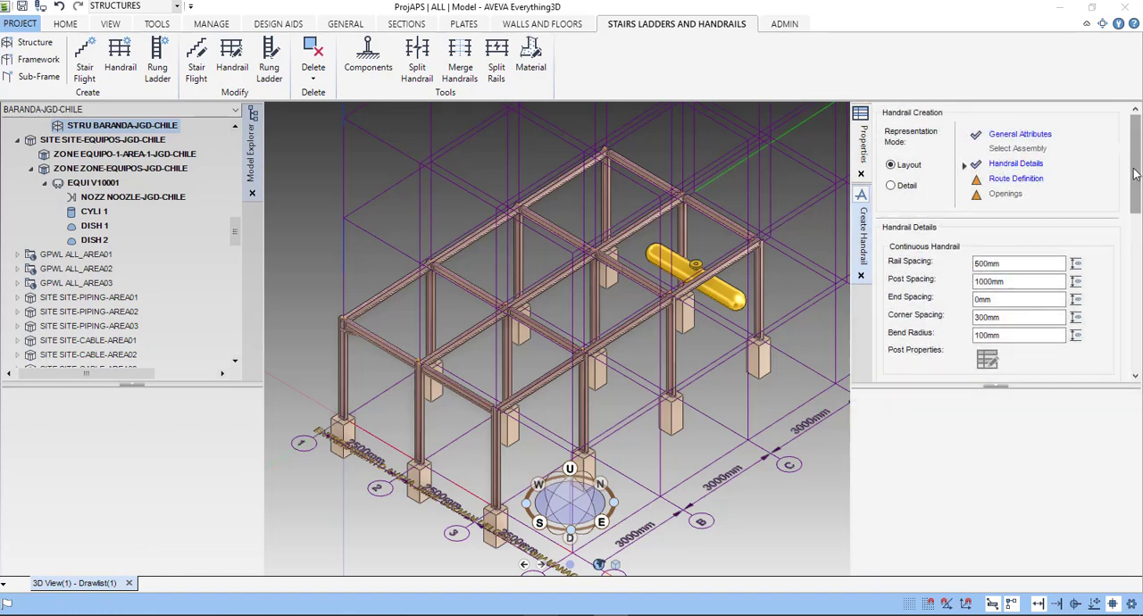
{"action": "left_click_drag", "start_coordinate": [1136, 171], "coordinate": [1131, 193]}
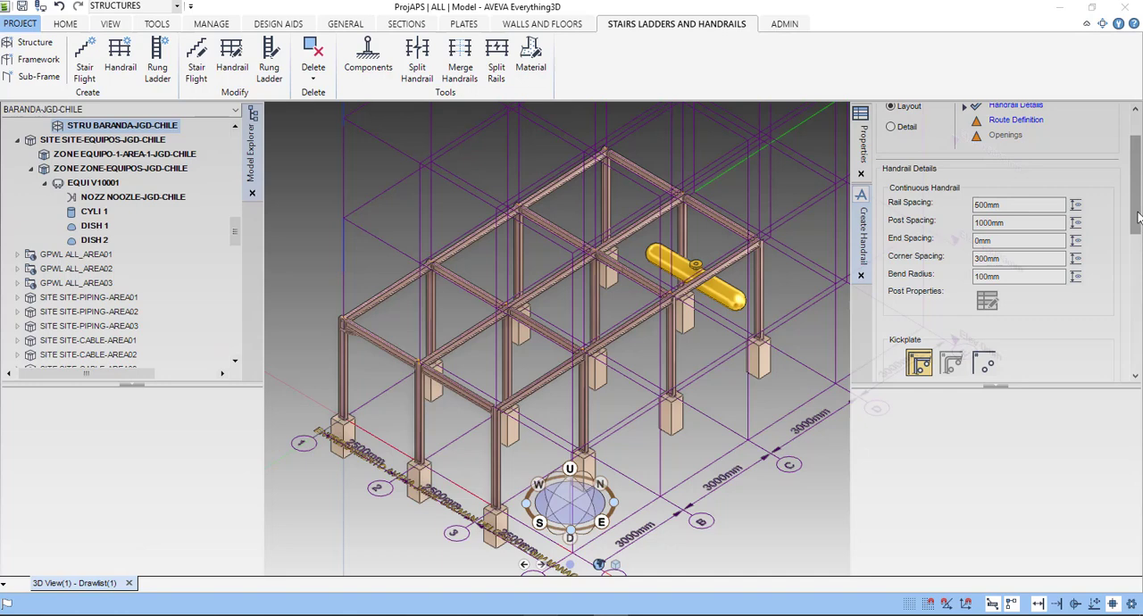
{"action": "scroll", "coordinate": [1139, 217], "scroll_direction": "down", "scroll_amount": 3}
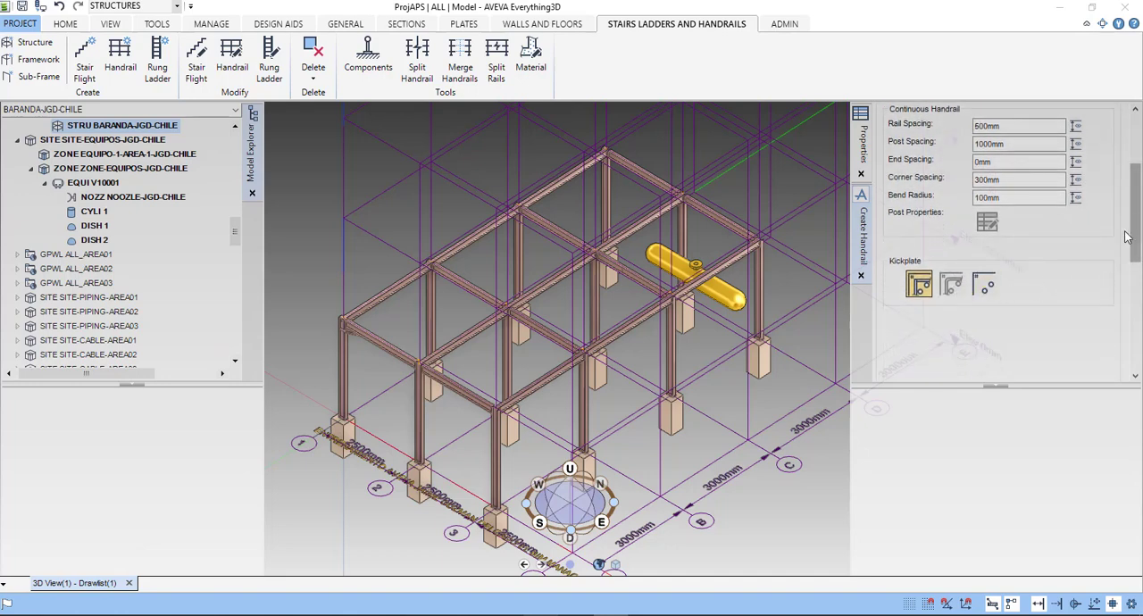
{"action": "mouse_move", "coordinate": [1128, 236]}
{"action": "left_mouse_down"}
{"action": "mouse_move", "coordinate": [1130, 309]}
{"action": "mouse_move", "coordinate": [1134, 215]}
{"action": "left_mouse_up"}
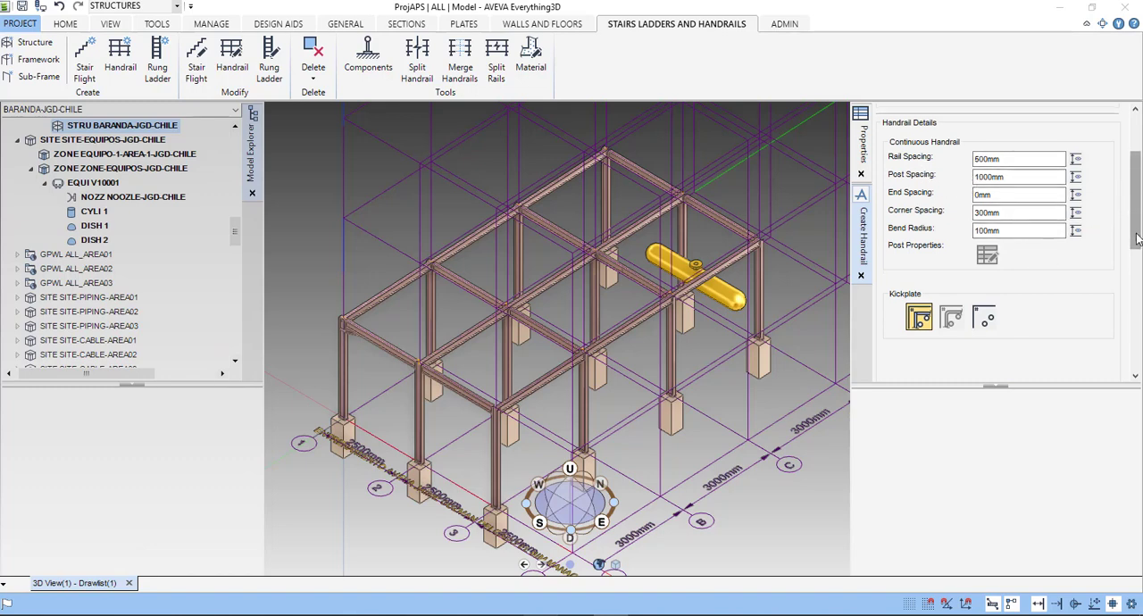
{"action": "left_click_drag", "start_coordinate": [1135, 238], "coordinate": [1137, 283]}
{"action": "left_click", "coordinate": [1105, 316]}
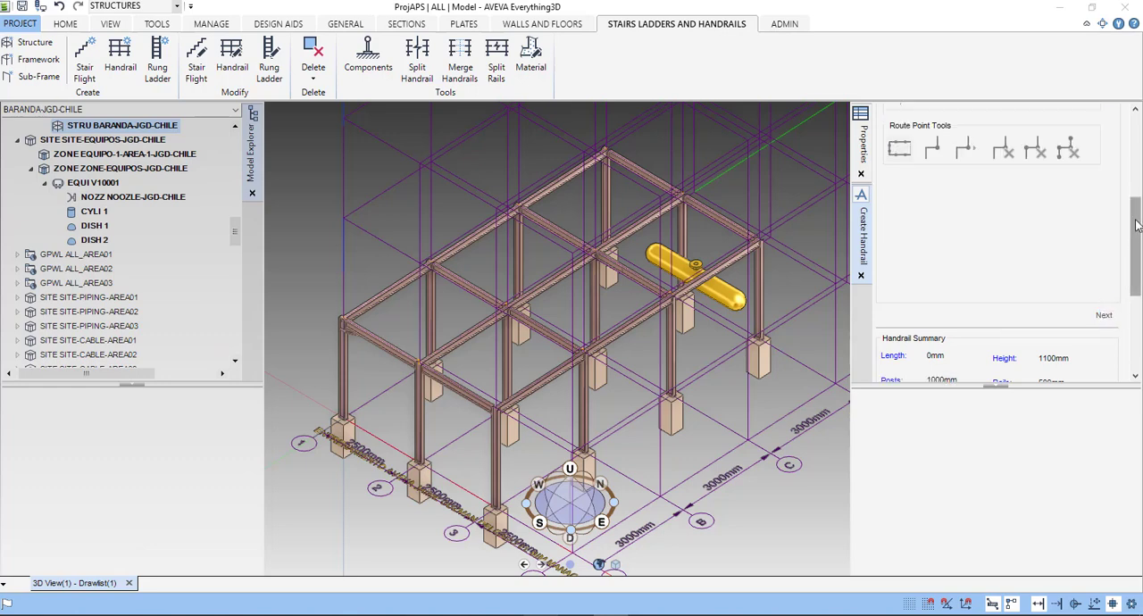
- Start the handrail route by snapping its first point to the beam end above the corner column at grid 1
{"action": "left_click_drag", "start_coordinate": [1135, 246], "coordinate": [1139, 142]}
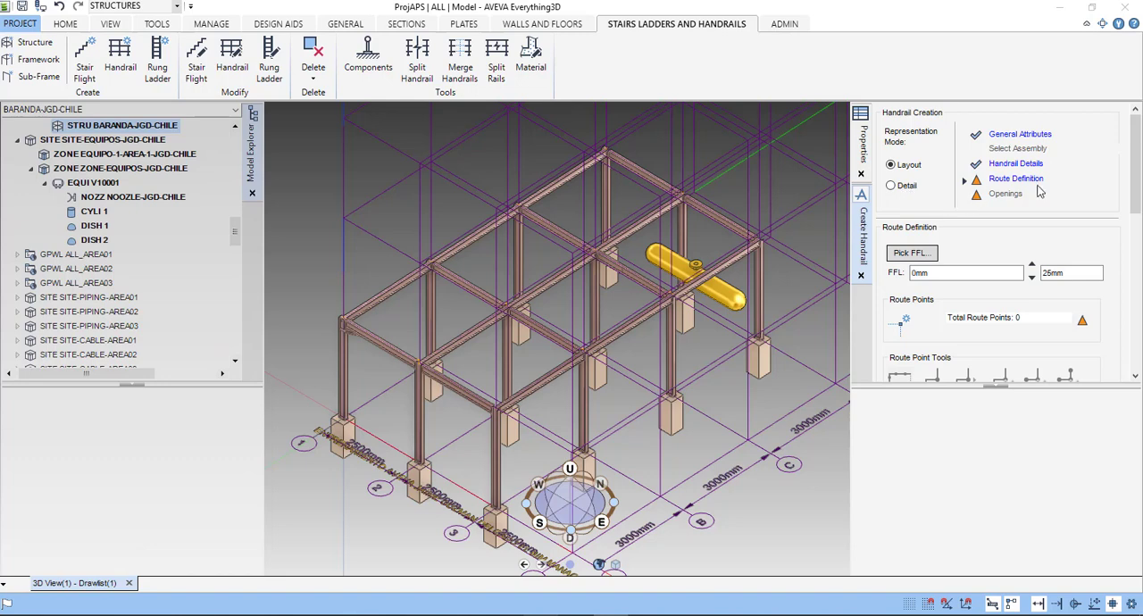
{"action": "left_click_drag", "start_coordinate": [1136, 180], "coordinate": [1083, 217]}
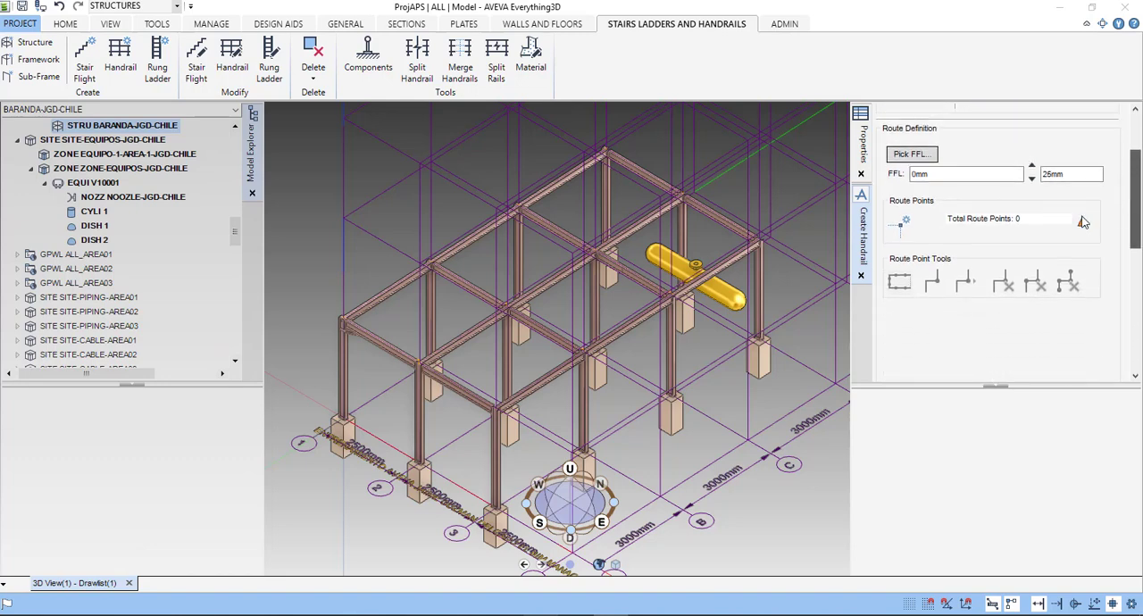
{"action": "left_click", "coordinate": [922, 159]}
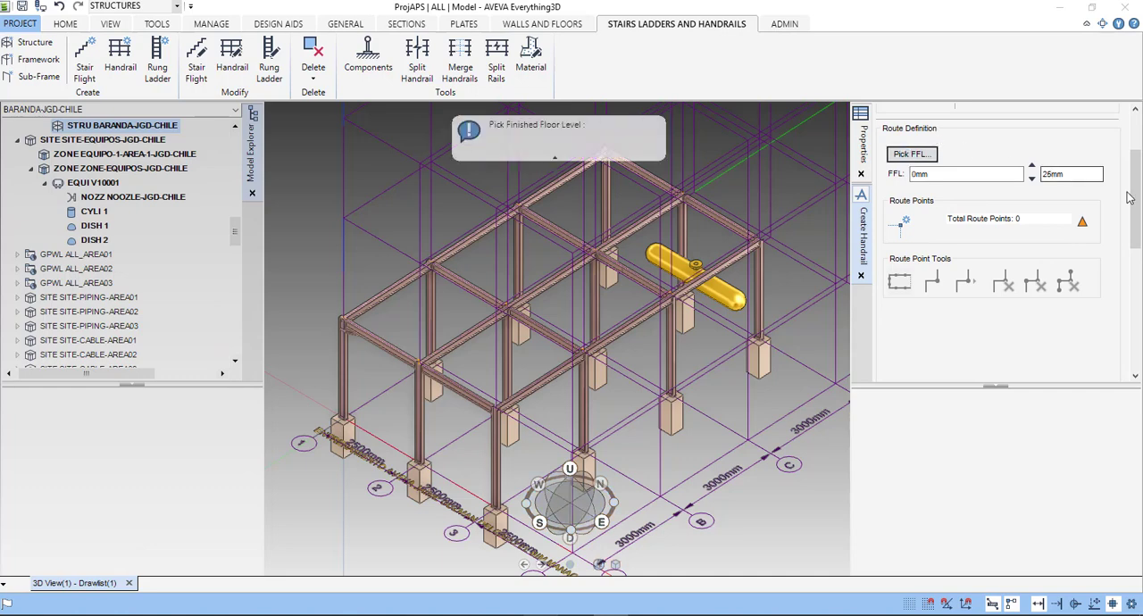
{"action": "scroll", "coordinate": [1054, 210], "scroll_direction": "down", "scroll_amount": 1}
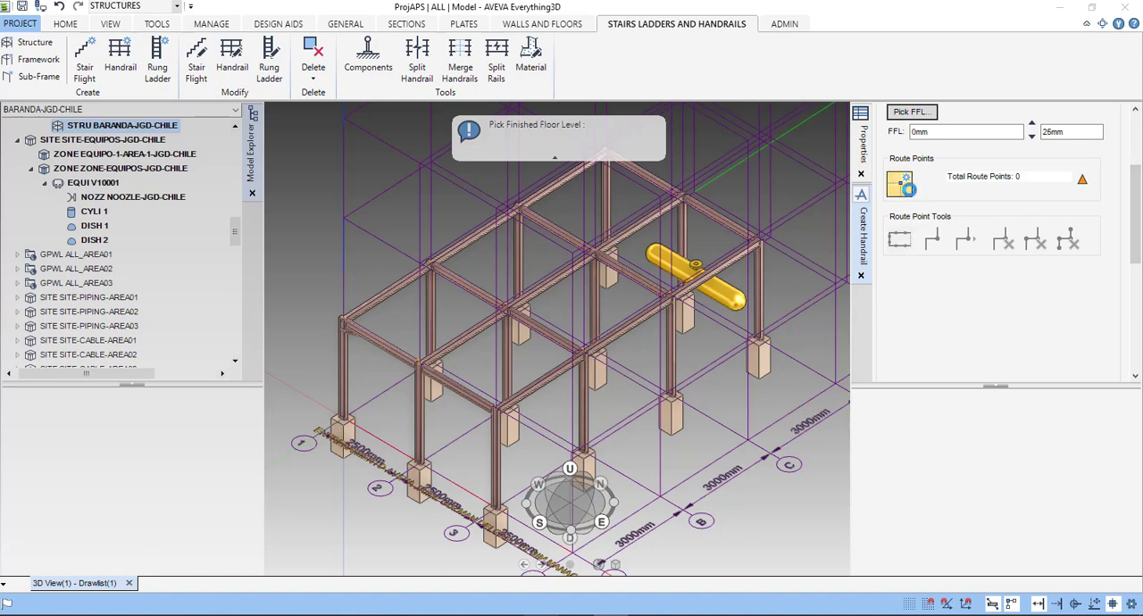
{"action": "left_click", "coordinate": [902, 185]}
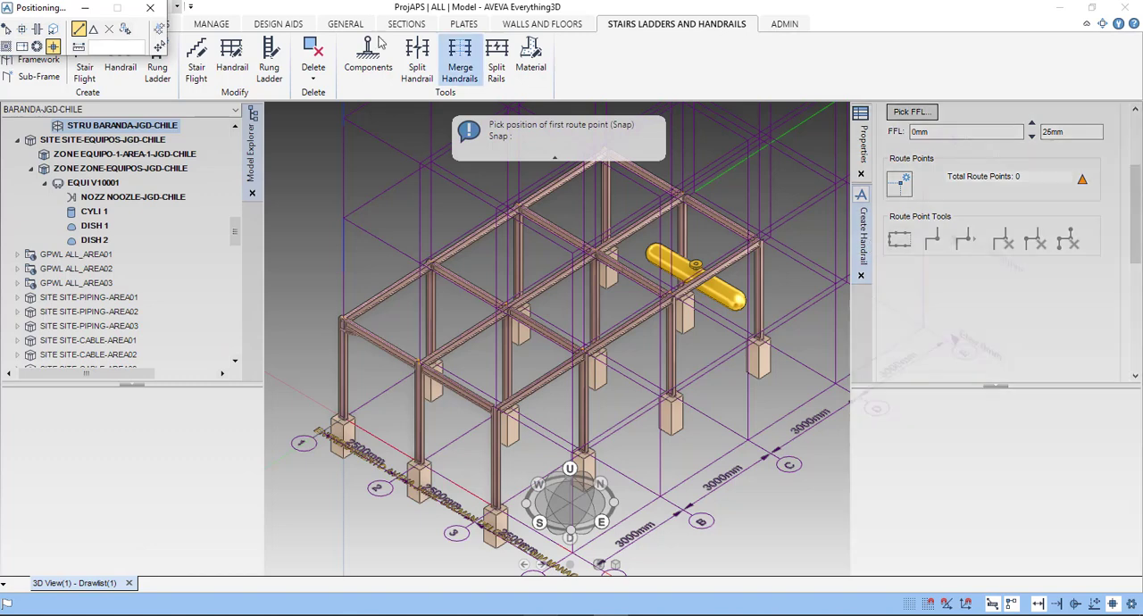
{"action": "left_click_drag", "start_coordinate": [36, 13], "coordinate": [215, 192]}
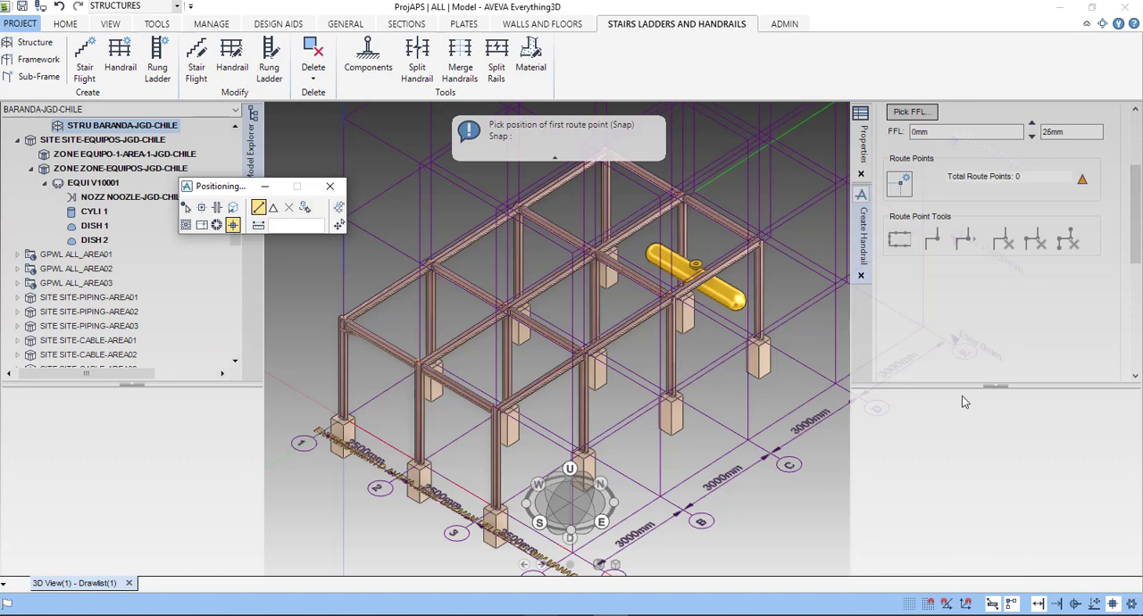
{"action": "left_click", "coordinate": [900, 184]}
{"action": "scroll", "coordinate": [325, 311], "scroll_direction": "up", "scroll_amount": 5}
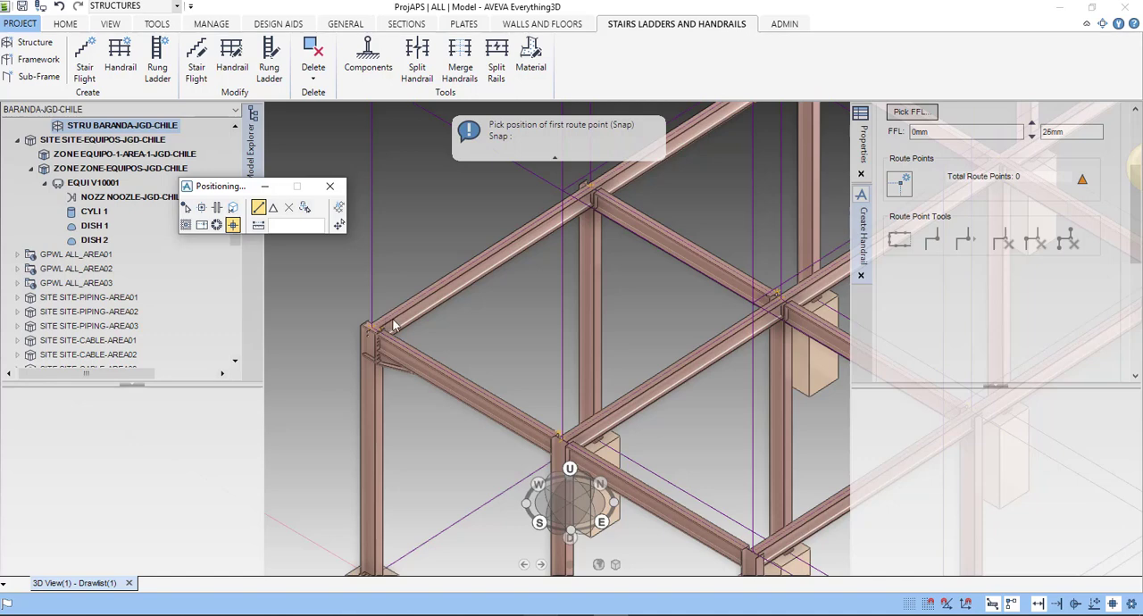
{"action": "left_click", "coordinate": [393, 317]}
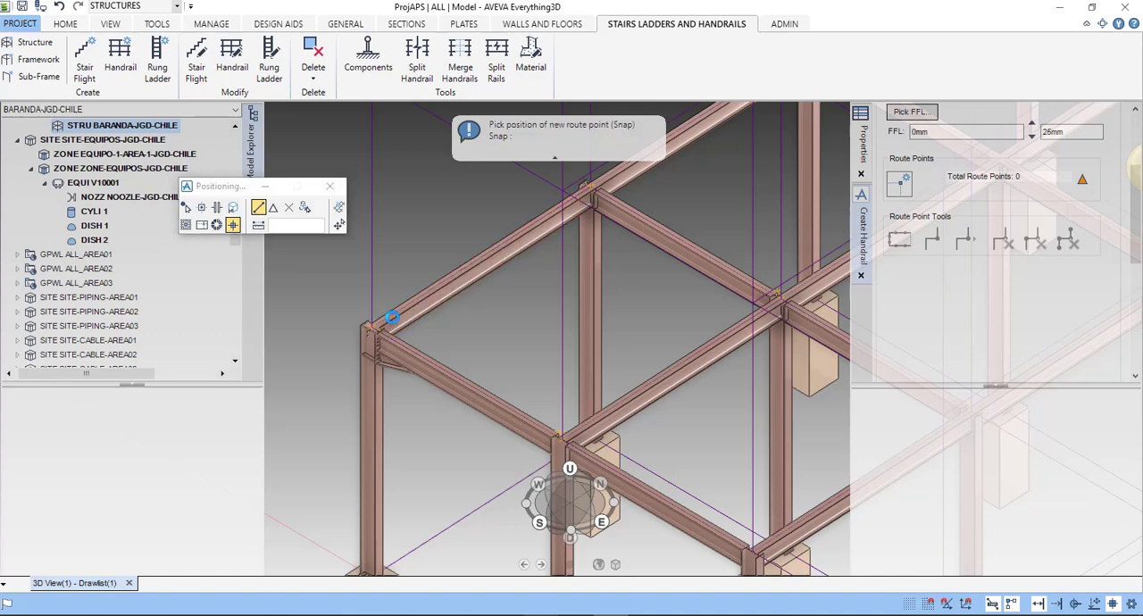
{"action": "left_click", "coordinate": [391, 312]}
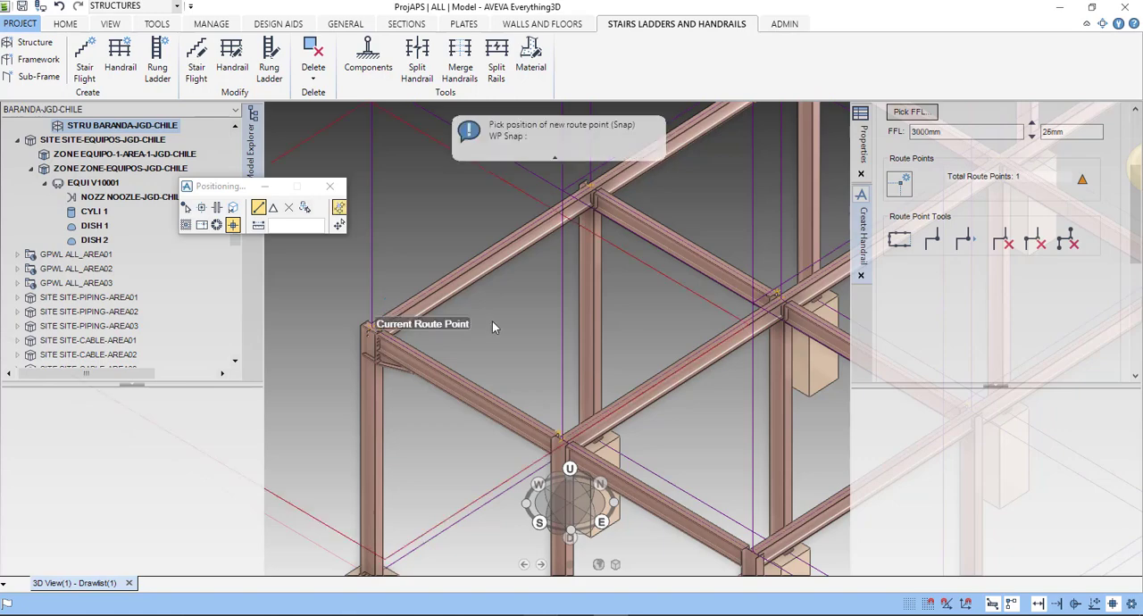
- Go through the route point tools and turn on the closed-loop option for the handrail route
{"action": "scroll", "coordinate": [493, 321], "scroll_direction": "down", "scroll_amount": 3}
{"action": "scroll", "coordinate": [496, 317], "scroll_direction": "down", "scroll_amount": 1}
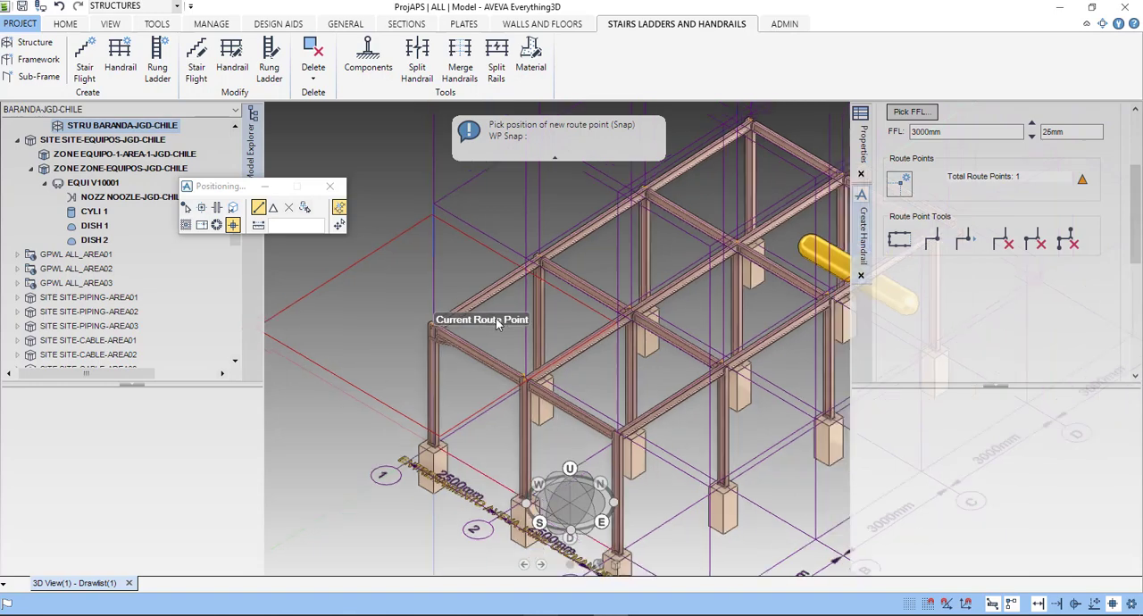
{"action": "scroll", "coordinate": [495, 318], "scroll_direction": "down", "scroll_amount": 1}
{"action": "scroll", "coordinate": [528, 330], "scroll_direction": "down", "scroll_amount": 1}
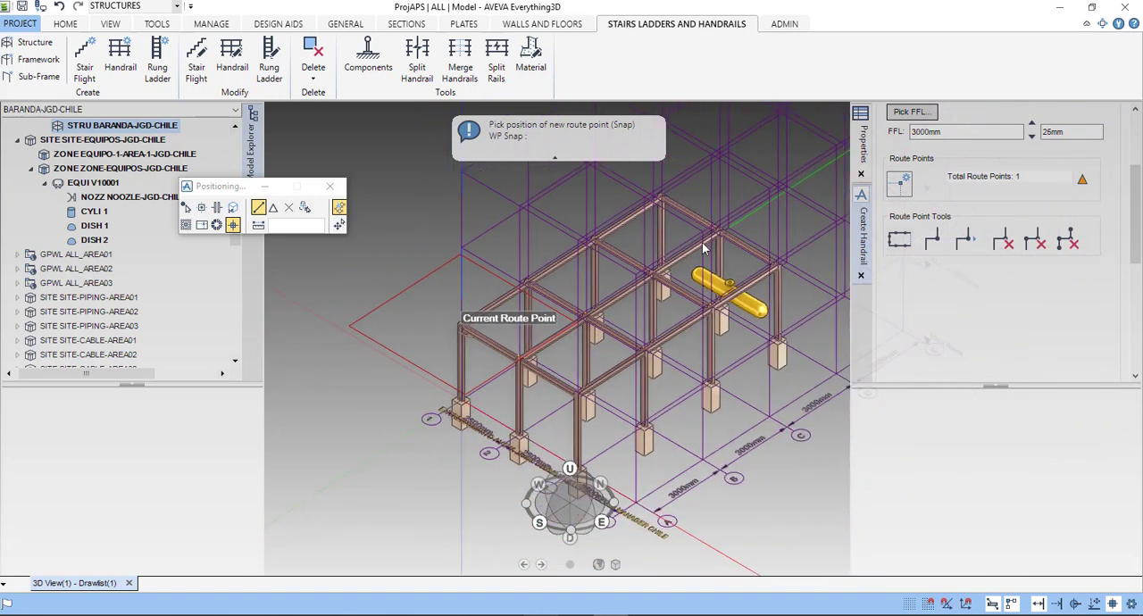
{"action": "left_click", "coordinate": [899, 238]}
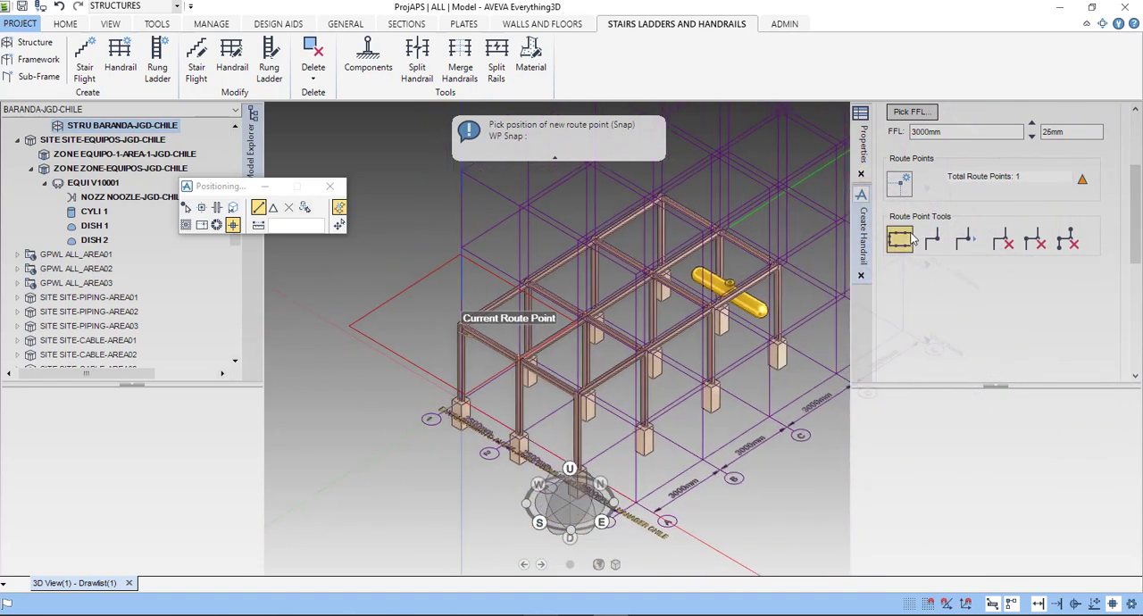
{"action": "left_click", "coordinate": [1072, 248]}
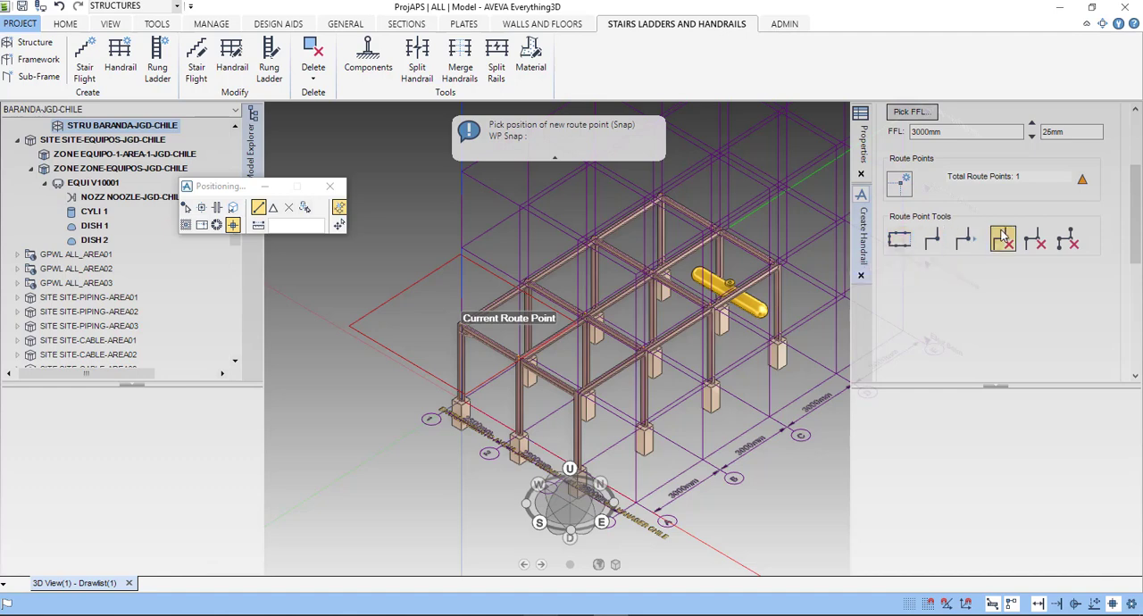
{"action": "left_click", "coordinate": [1063, 245]}
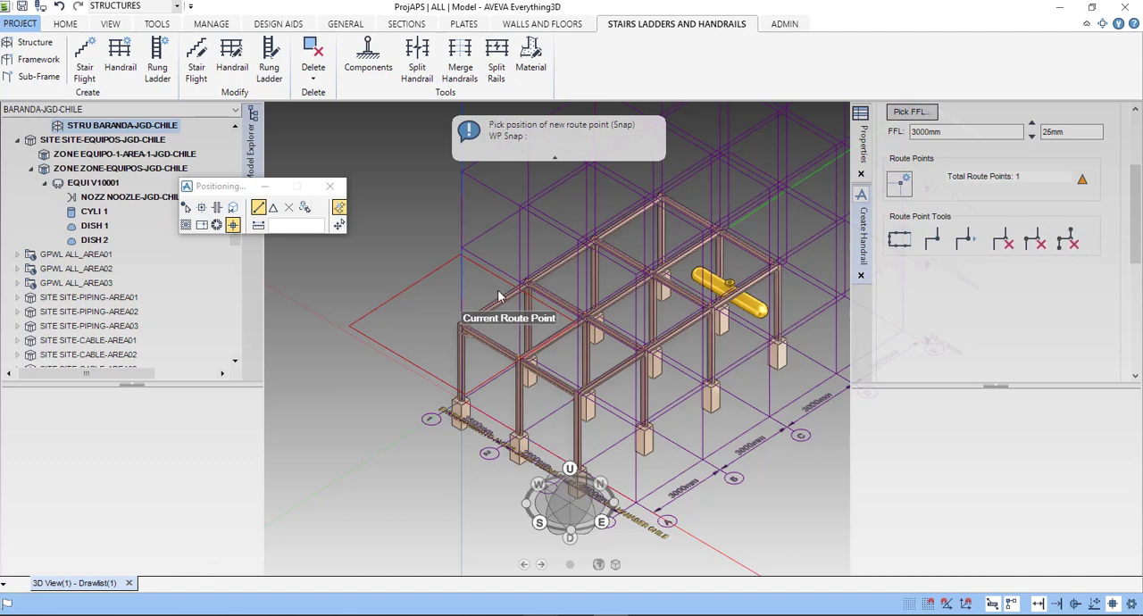
{"action": "left_click", "coordinate": [904, 243]}
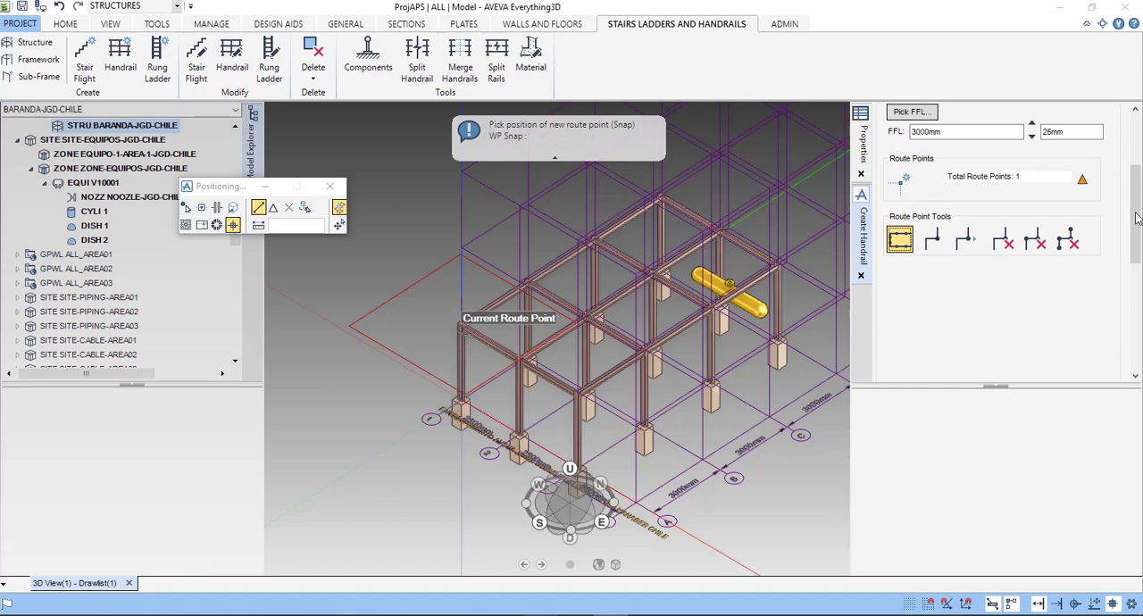
{"action": "left_click_drag", "start_coordinate": [1139, 218], "coordinate": [1139, 134]}
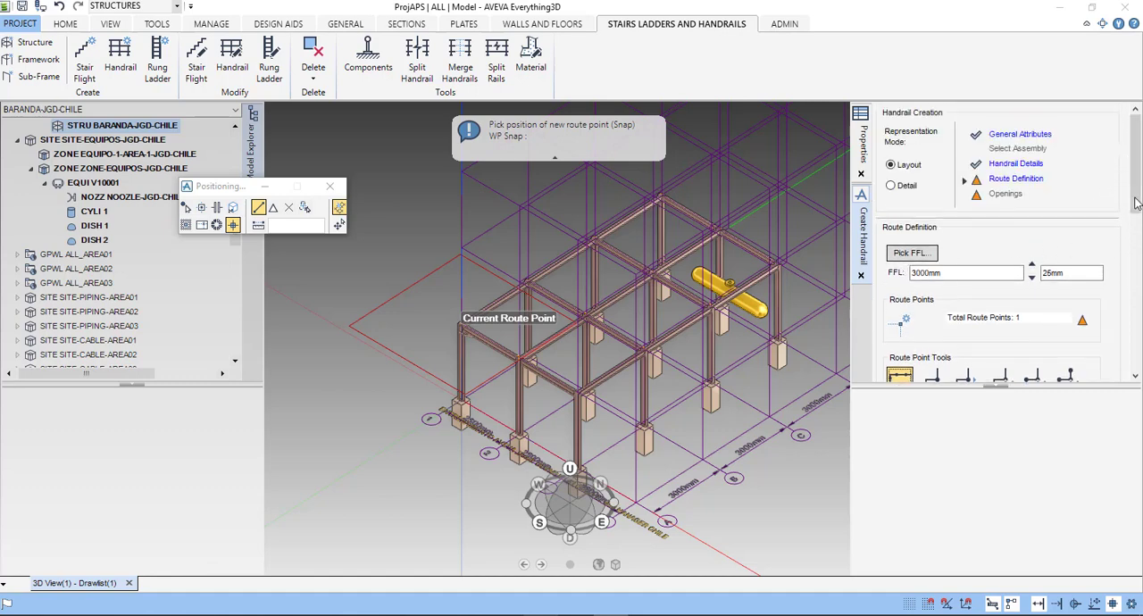
{"action": "scroll", "coordinate": [1139, 210], "scroll_direction": "down", "scroll_amount": 3}
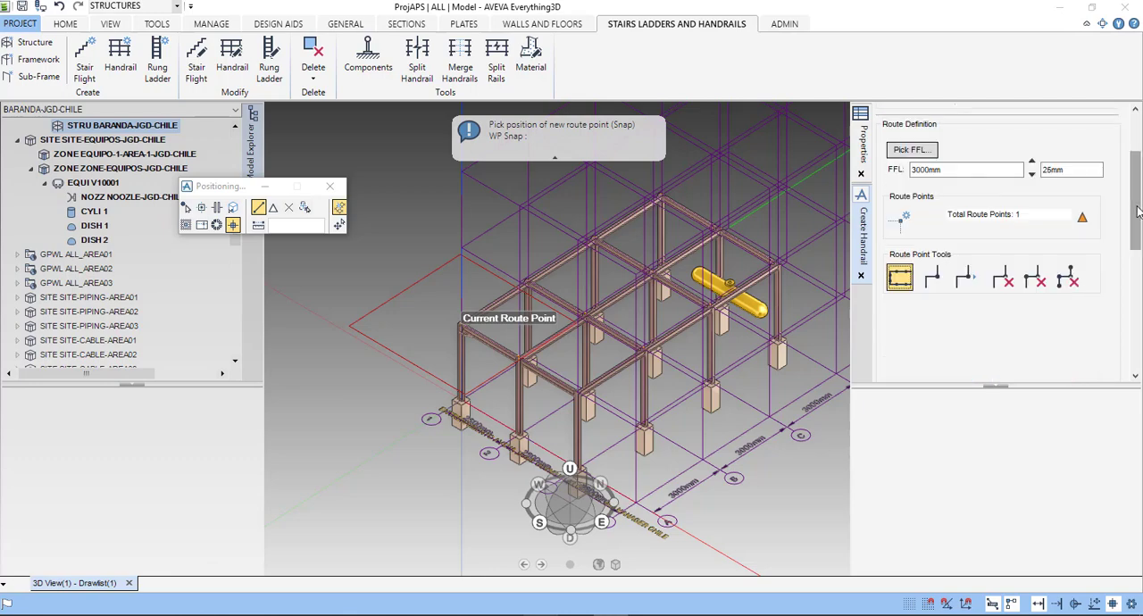
{"action": "scroll", "coordinate": [1138, 210], "scroll_direction": "down", "scroll_amount": 1}
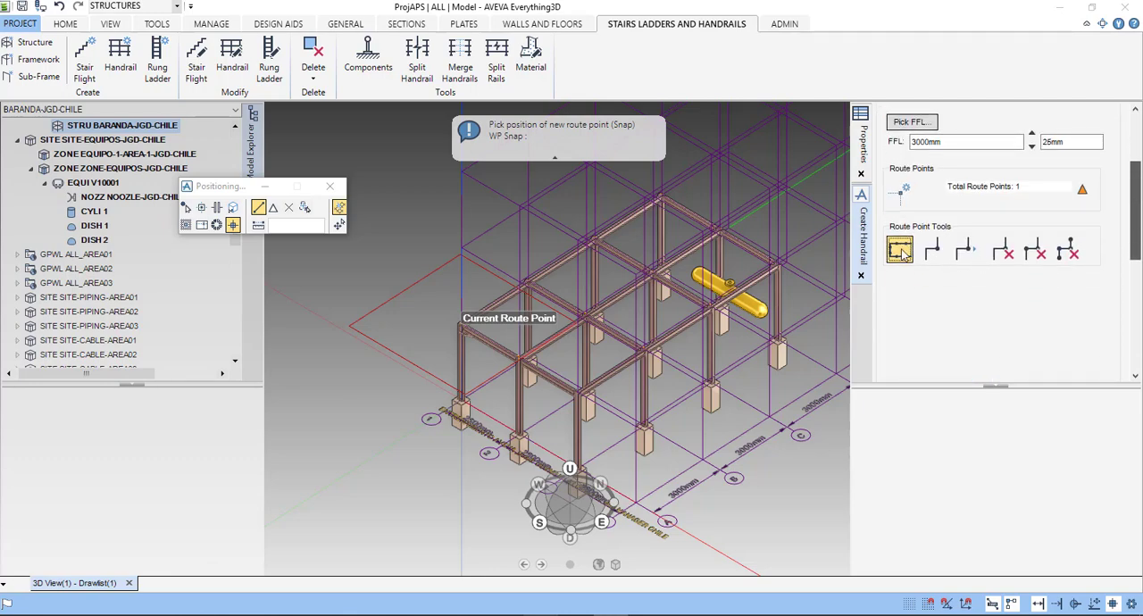
{"action": "left_click", "coordinate": [900, 251]}
- Try to snap a new route point to the edge beam at the starting corner column
{"action": "scroll", "coordinate": [474, 307], "scroll_direction": "up", "scroll_amount": 2}
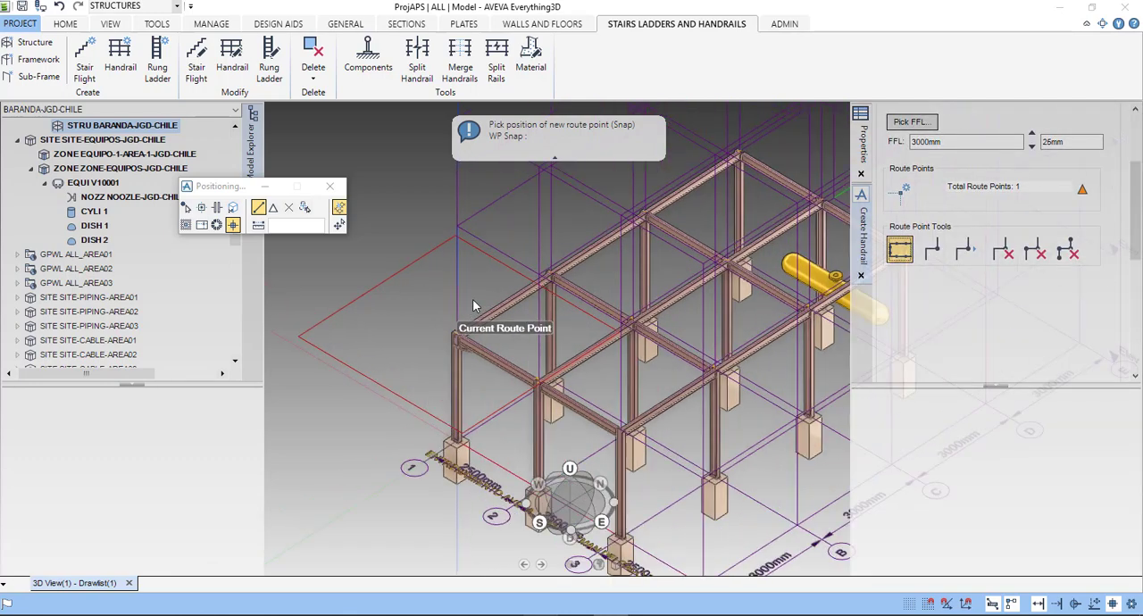
{"action": "scroll", "coordinate": [451, 328], "scroll_direction": "up", "scroll_amount": 5}
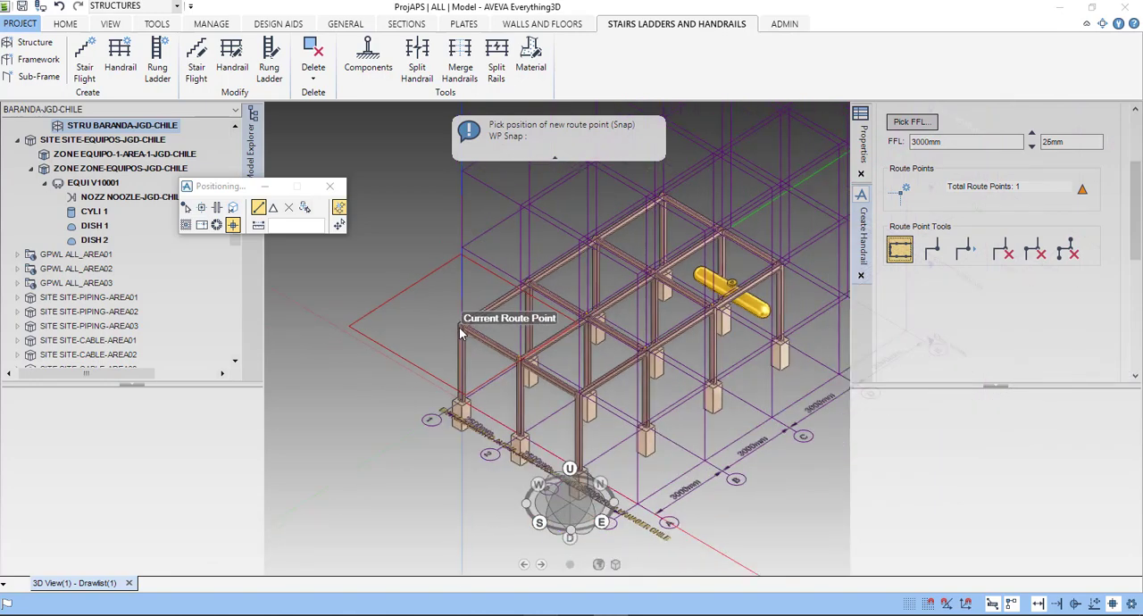
{"action": "scroll", "coordinate": [497, 328], "scroll_direction": "up", "scroll_amount": 2}
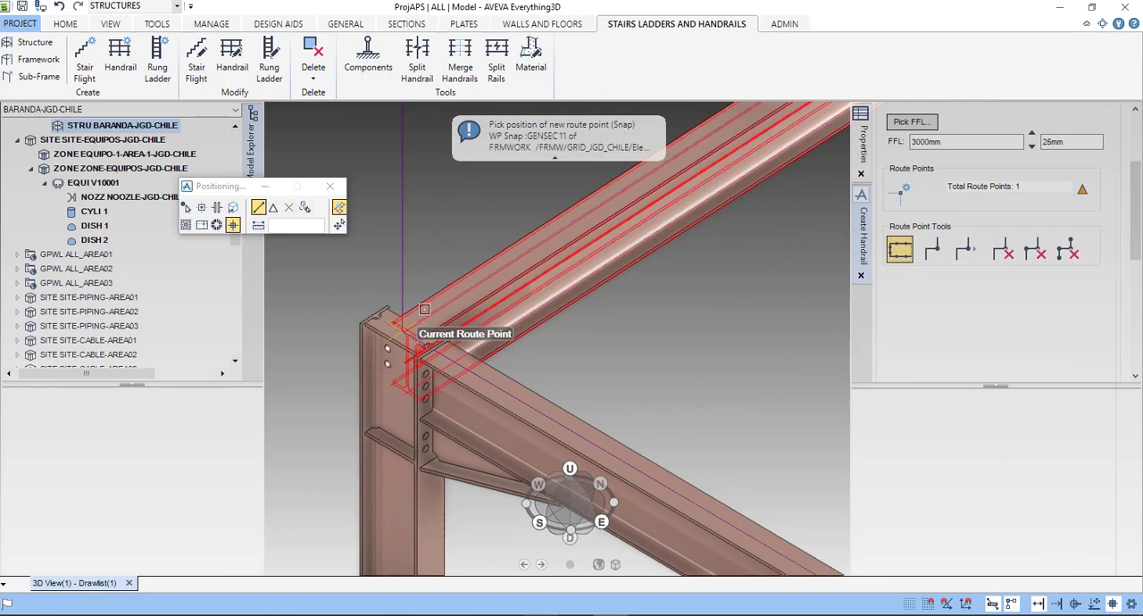
{"action": "left_click", "coordinate": [443, 308]}
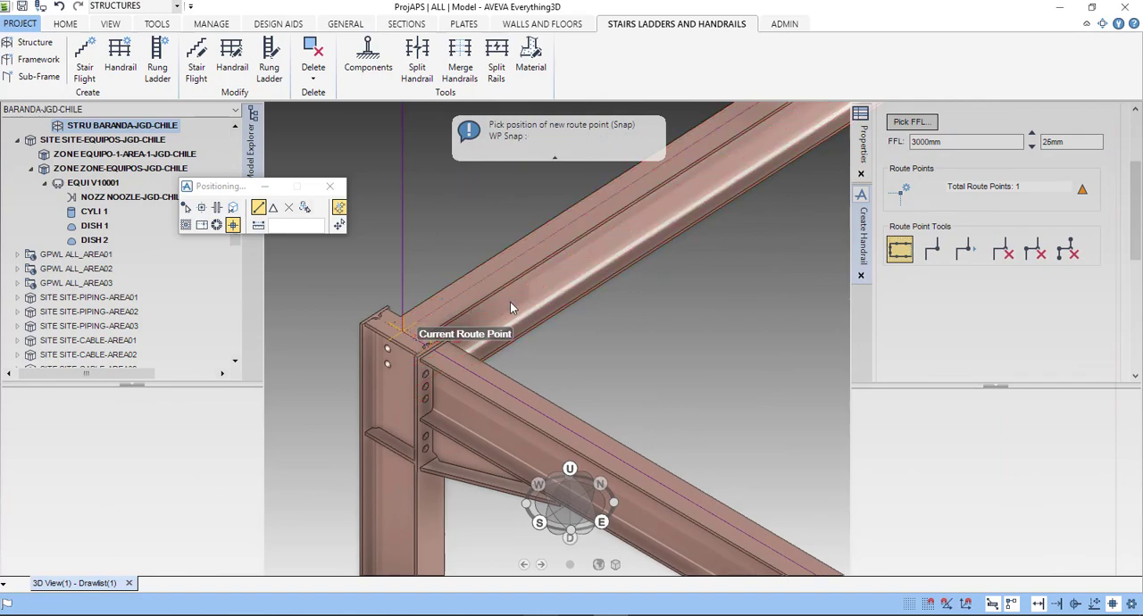
- Snap the second handrail route point to the end of the grid 1 edge beam at corner column D-1
{"action": "scroll", "coordinate": [510, 308], "scroll_direction": "down", "scroll_amount": 5}
{"action": "scroll", "coordinate": [538, 293], "scroll_direction": "down", "scroll_amount": 5}
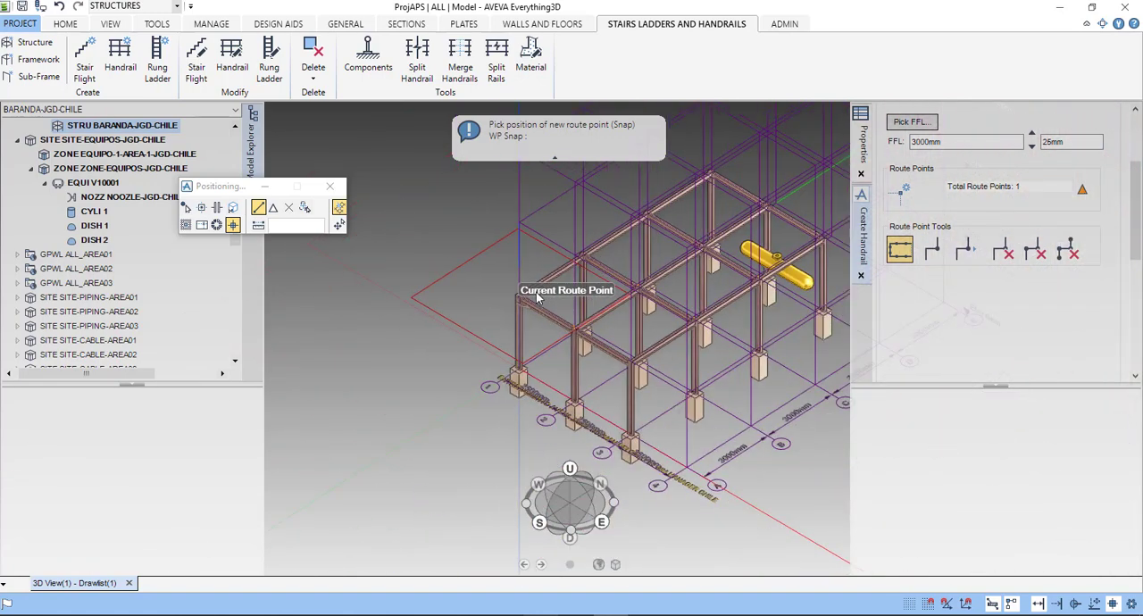
{"action": "middle_click_drag", "start_coordinate": [536, 293], "coordinate": [373, 349]}
{"action": "scroll", "coordinate": [373, 348], "scroll_direction": "down", "scroll_amount": 2}
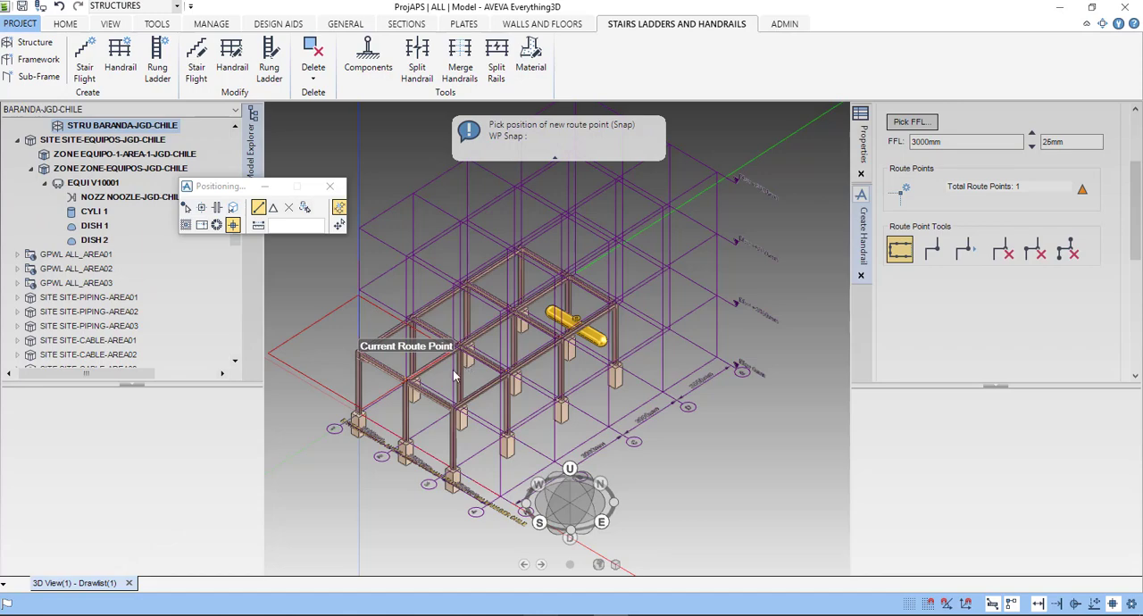
{"action": "scroll", "coordinate": [514, 256], "scroll_direction": "up", "scroll_amount": 5}
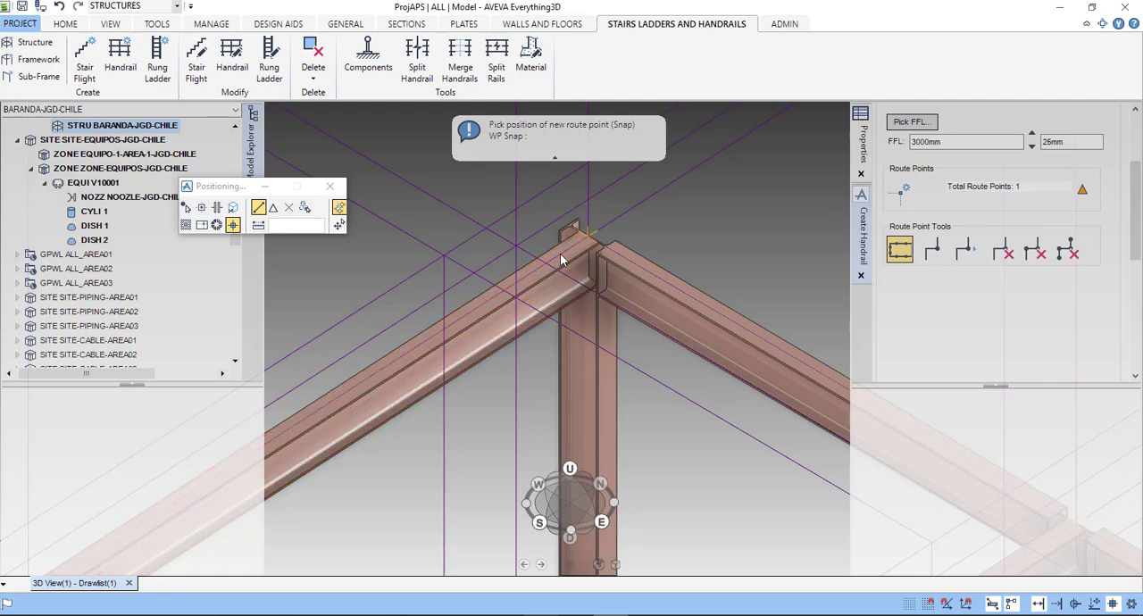
{"action": "left_click", "coordinate": [560, 252]}
- Snap the third handrail route point to the end of the short-side edge beam at corner column D-3
{"action": "scroll", "coordinate": [560, 253], "scroll_direction": "down", "scroll_amount": 3}
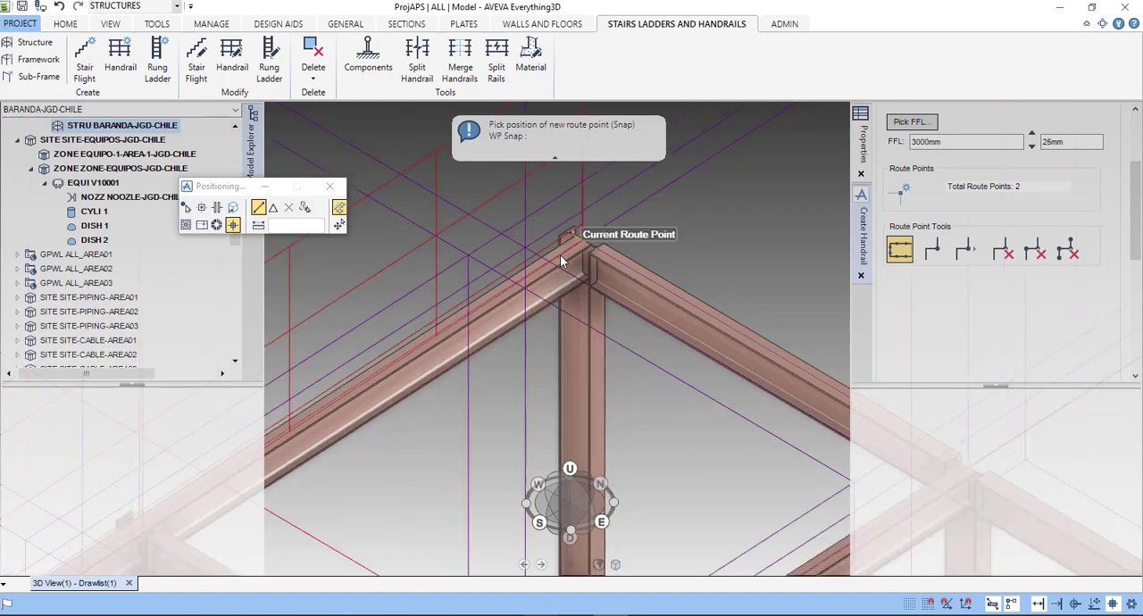
{"action": "scroll", "coordinate": [560, 256], "scroll_direction": "down", "scroll_amount": 5}
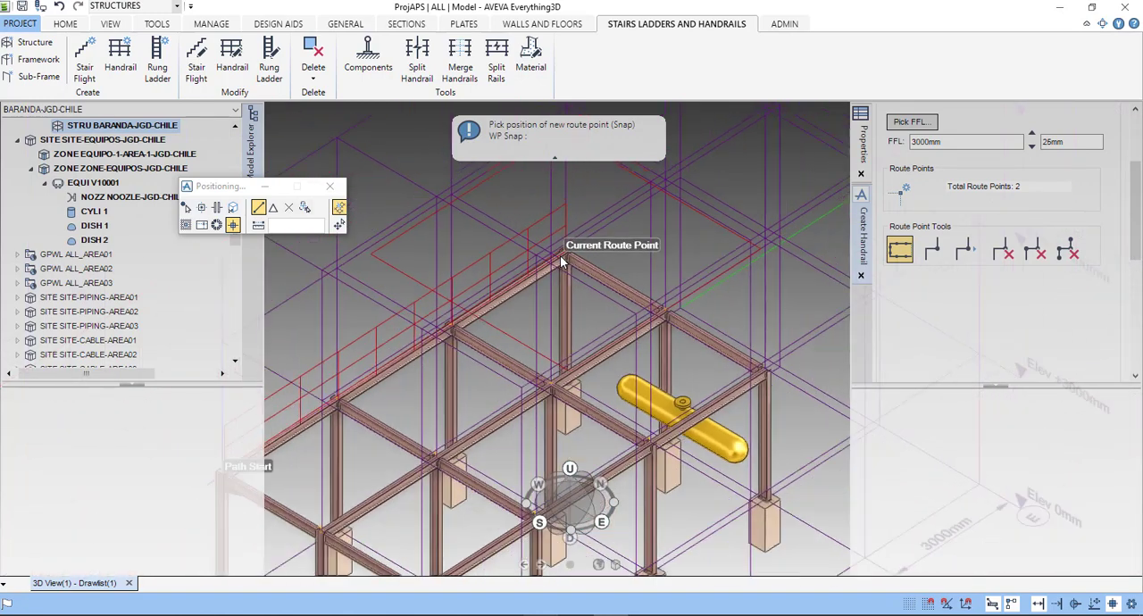
{"action": "scroll", "coordinate": [503, 272], "scroll_direction": "down", "scroll_amount": 2}
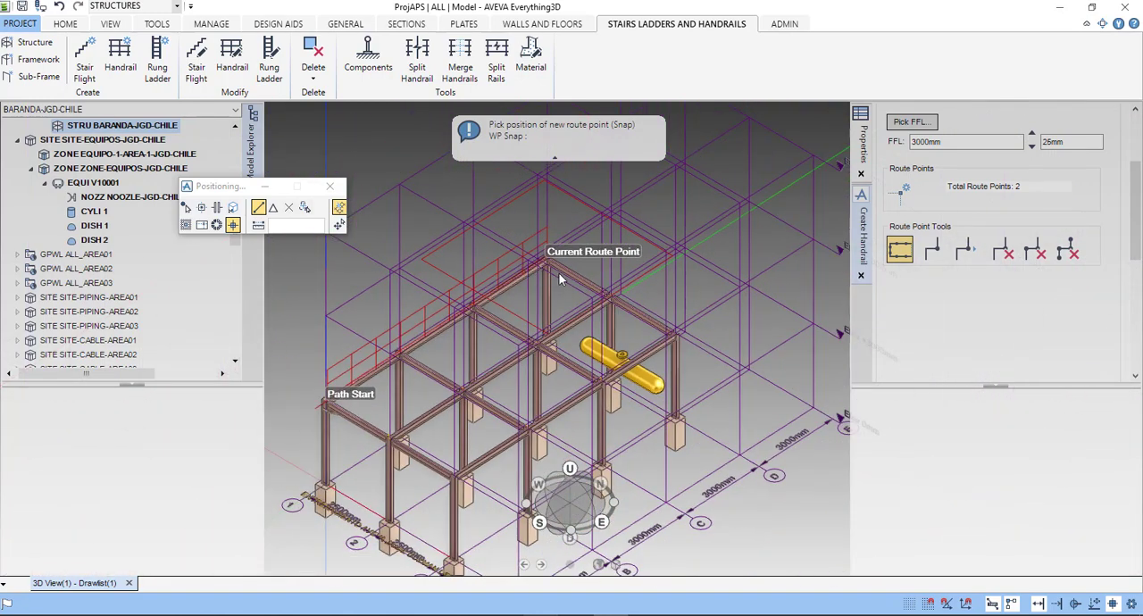
{"action": "scroll", "coordinate": [675, 318], "scroll_direction": "up", "scroll_amount": 4}
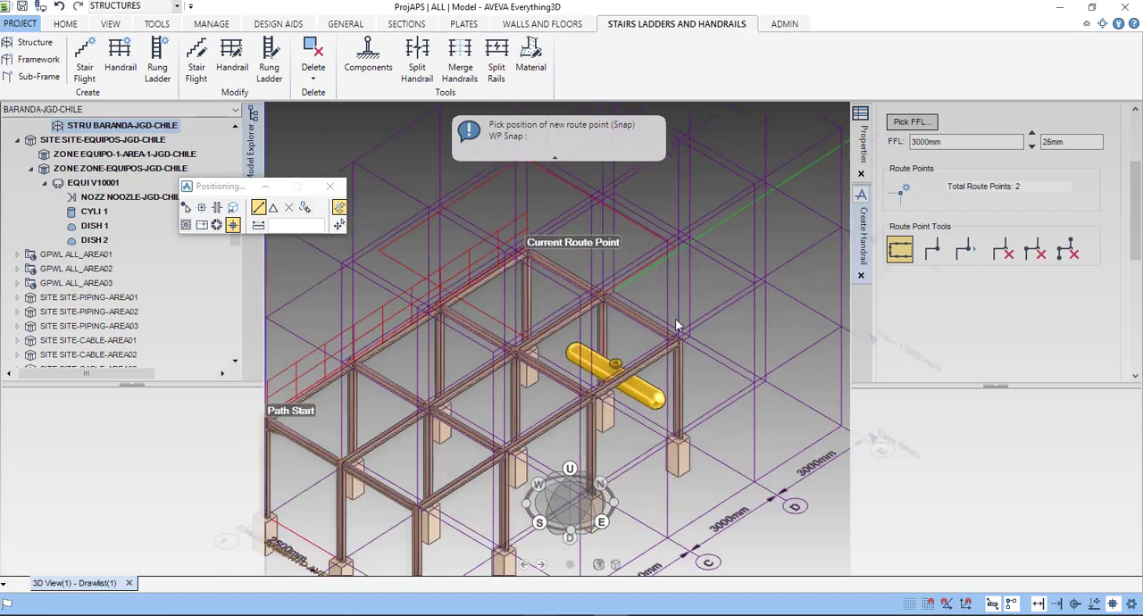
{"action": "scroll", "coordinate": [682, 344], "scroll_direction": "up", "scroll_amount": 5}
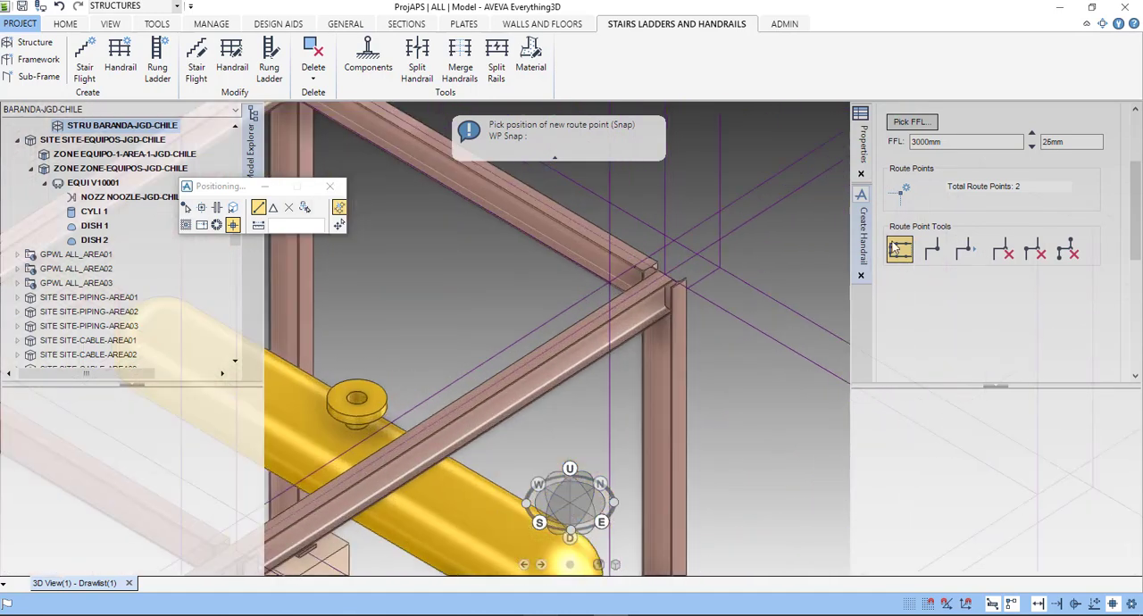
{"action": "left_click", "coordinate": [937, 256]}
{"action": "scroll", "coordinate": [610, 255], "scroll_direction": "down", "scroll_amount": 2}
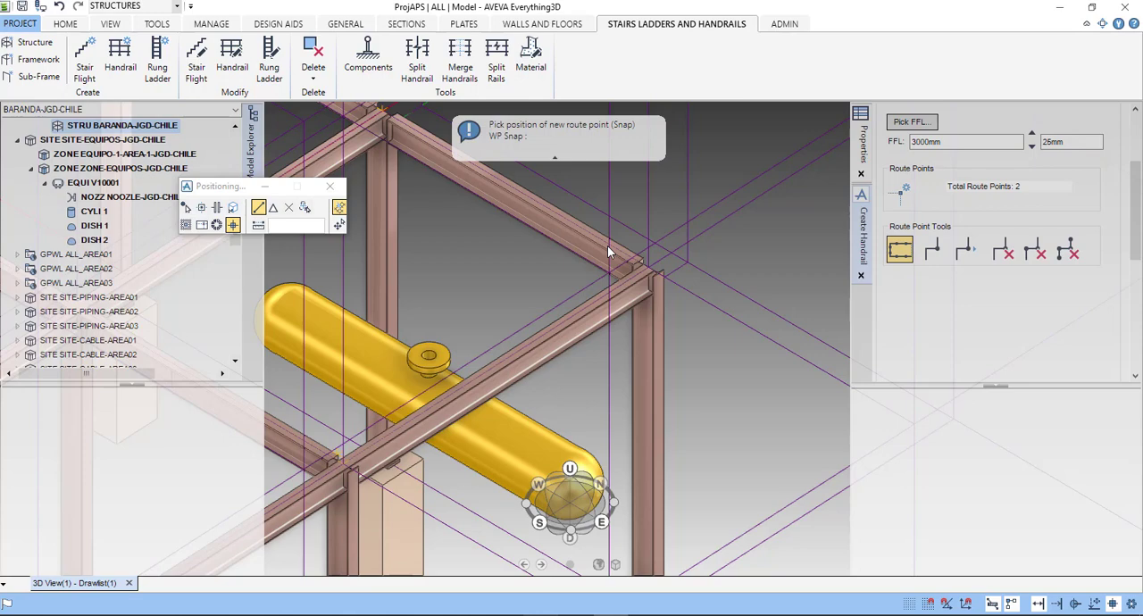
{"action": "left_click", "coordinate": [607, 245]}
- Snap the fourth handrail route point to the grid 3 edge beam end above column B-3, one bay short of the front corner
{"action": "scroll", "coordinate": [598, 308], "scroll_direction": "down", "scroll_amount": 1}
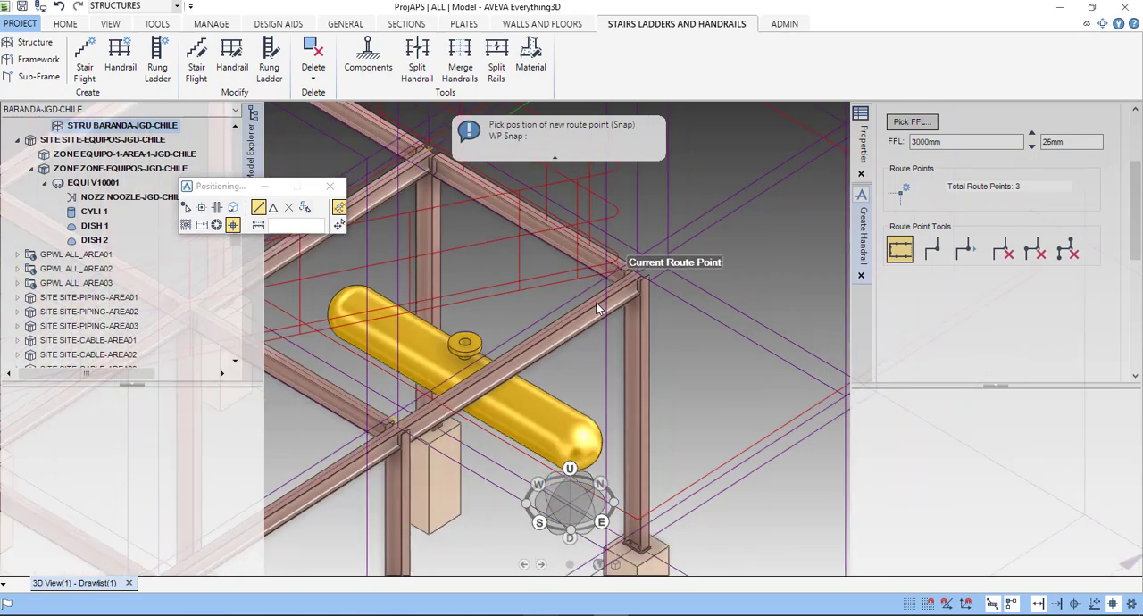
{"action": "scroll", "coordinate": [598, 308], "scroll_direction": "down", "scroll_amount": 3}
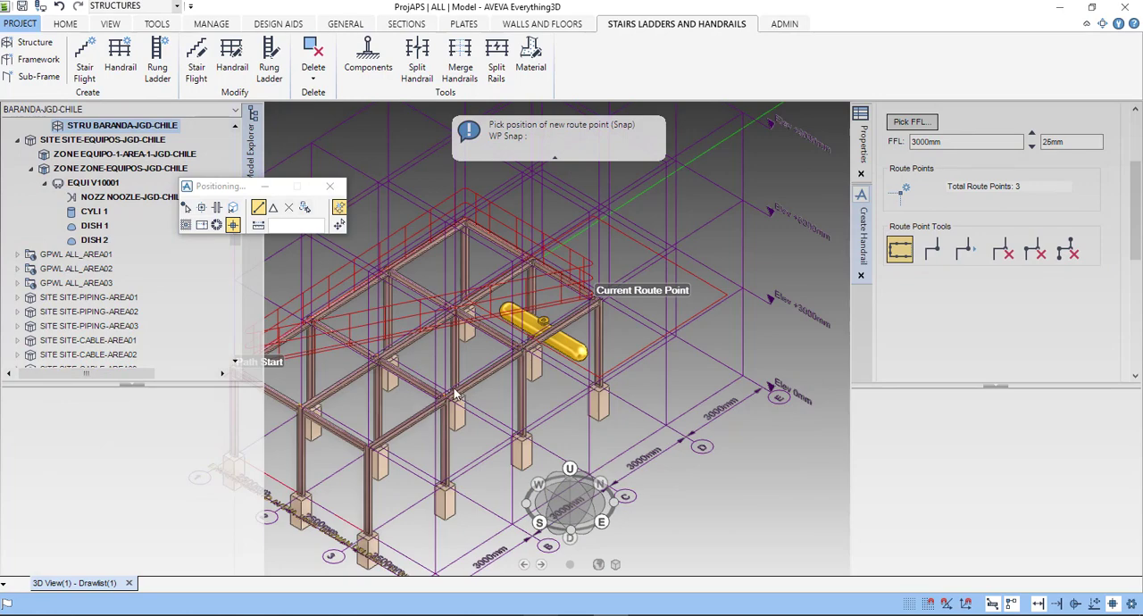
{"action": "scroll", "coordinate": [438, 398], "scroll_direction": "up", "scroll_amount": 5}
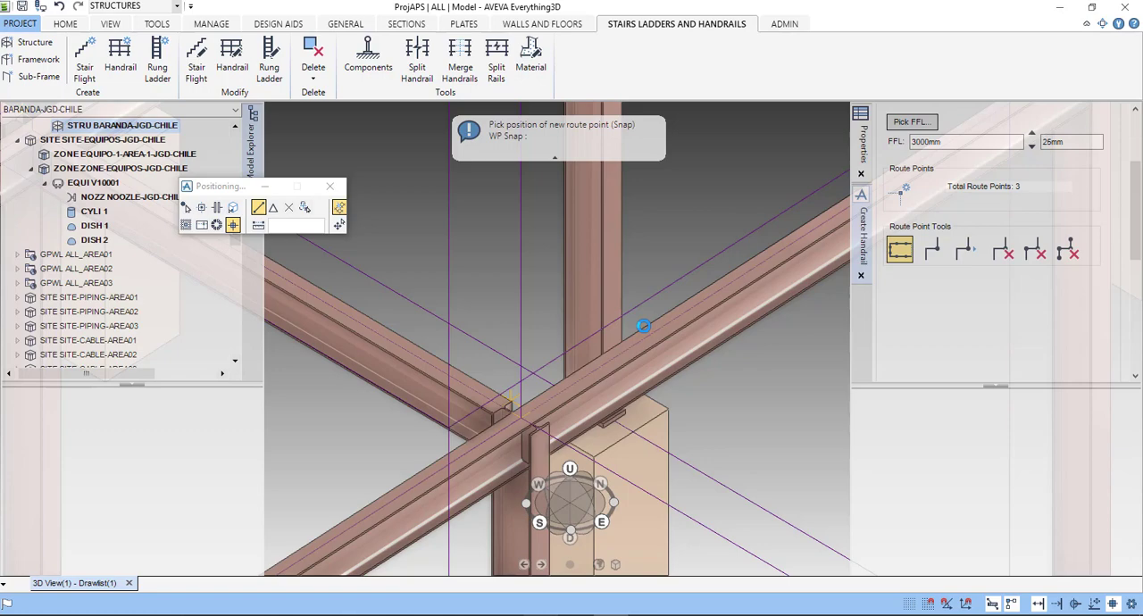
{"action": "left_click", "coordinate": [643, 326]}
- Accept the handrail route, continue past the Openings settings without adding any opening, and build the handrail
{"action": "scroll", "coordinate": [625, 350], "scroll_direction": "down", "scroll_amount": 3}
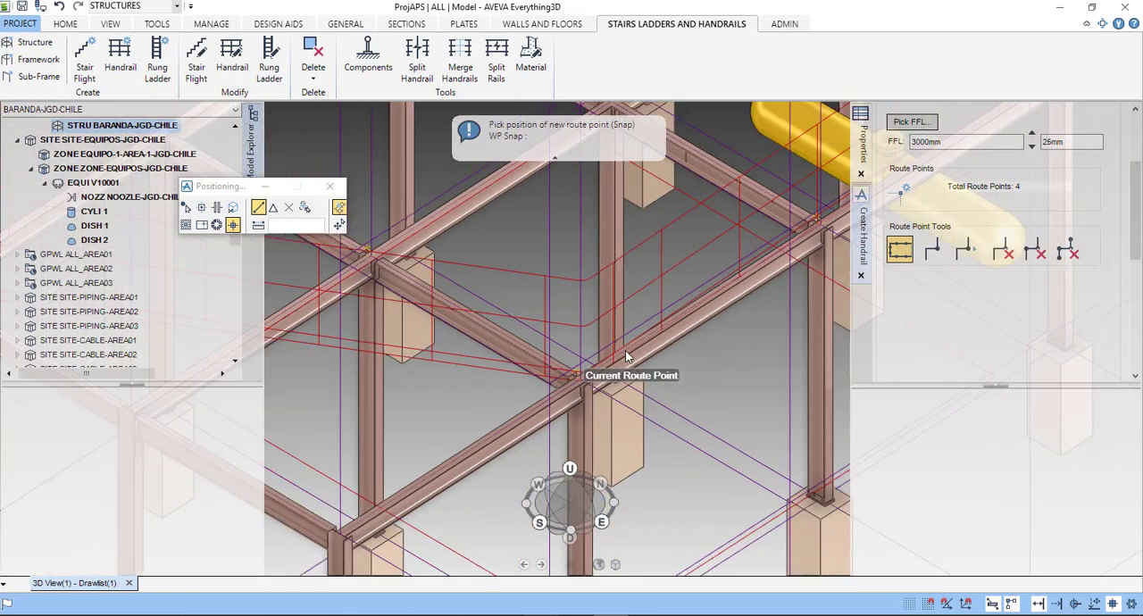
{"action": "scroll", "coordinate": [625, 350], "scroll_direction": "down", "scroll_amount": 3}
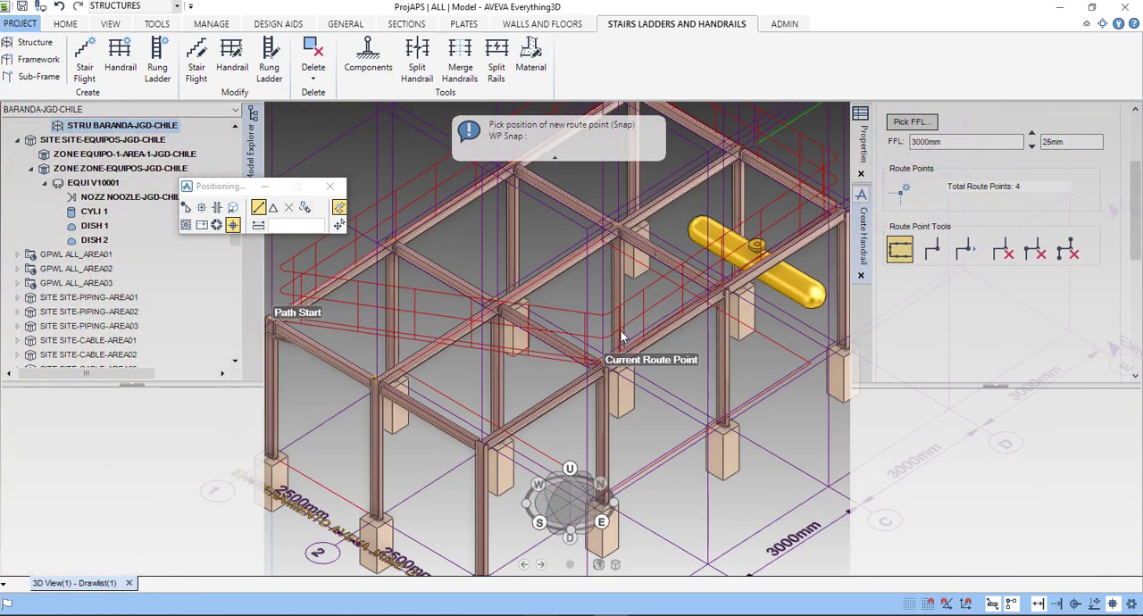
{"action": "scroll", "coordinate": [623, 336], "scroll_direction": "down", "scroll_amount": 2}
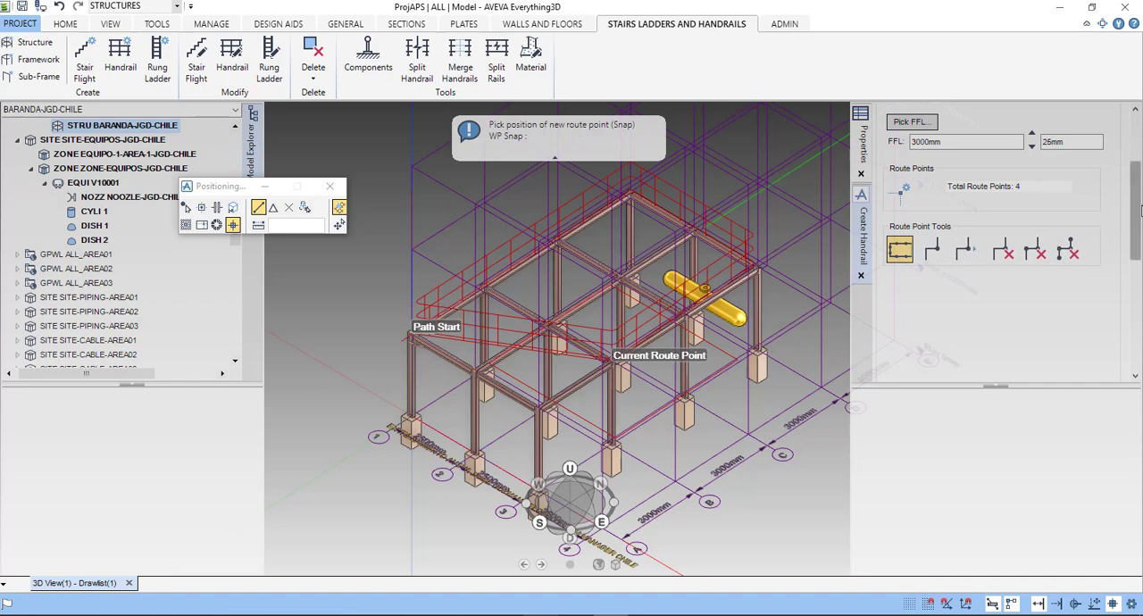
{"action": "scroll", "coordinate": [1137, 220], "scroll_direction": "down", "scroll_amount": 3}
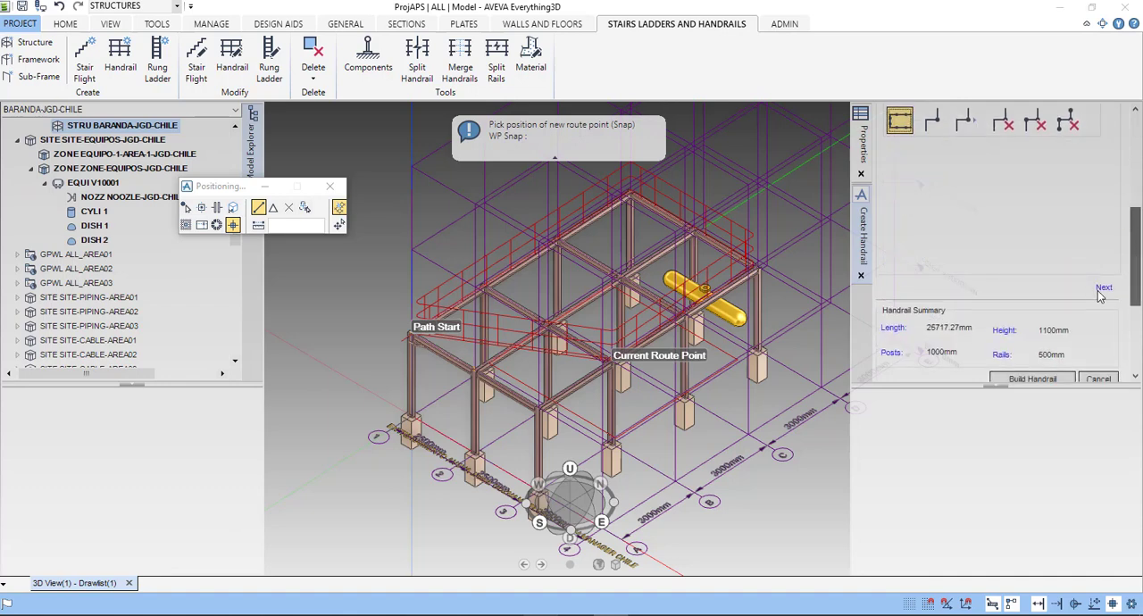
{"action": "left_click", "coordinate": [1103, 290]}
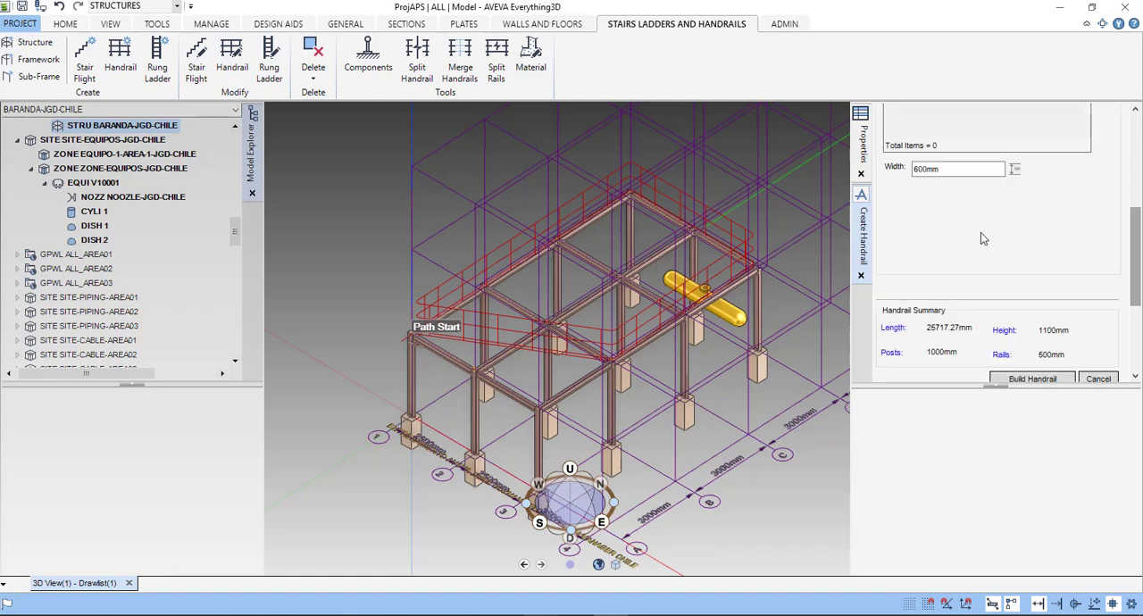
{"action": "scroll", "coordinate": [981, 230], "scroll_direction": "up", "scroll_amount": 5}
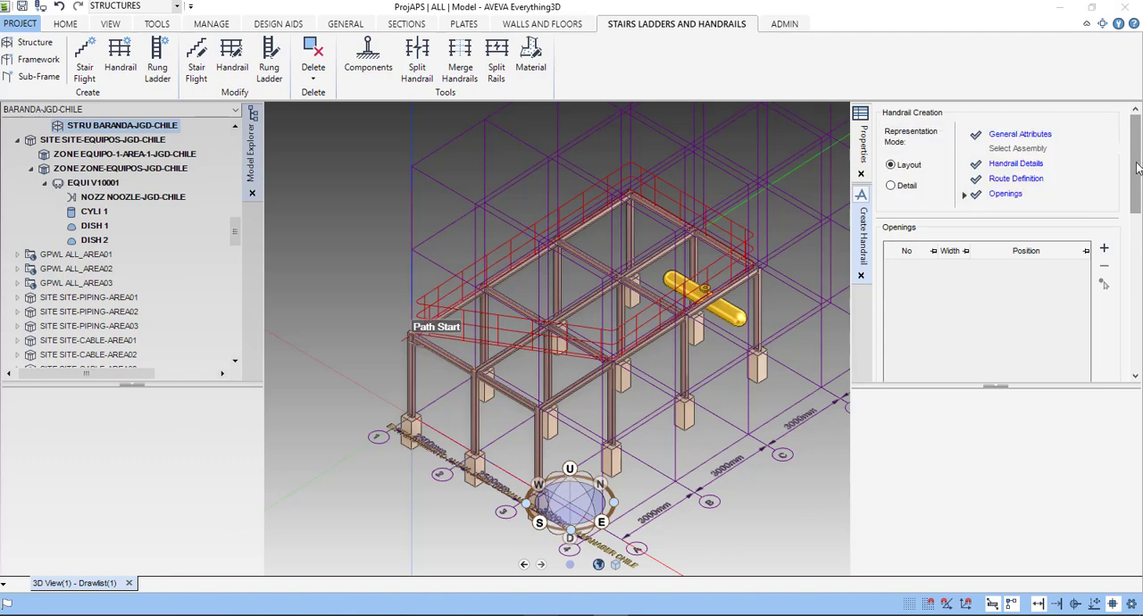
{"action": "scroll", "coordinate": [1138, 168], "scroll_direction": "down", "scroll_amount": 5}
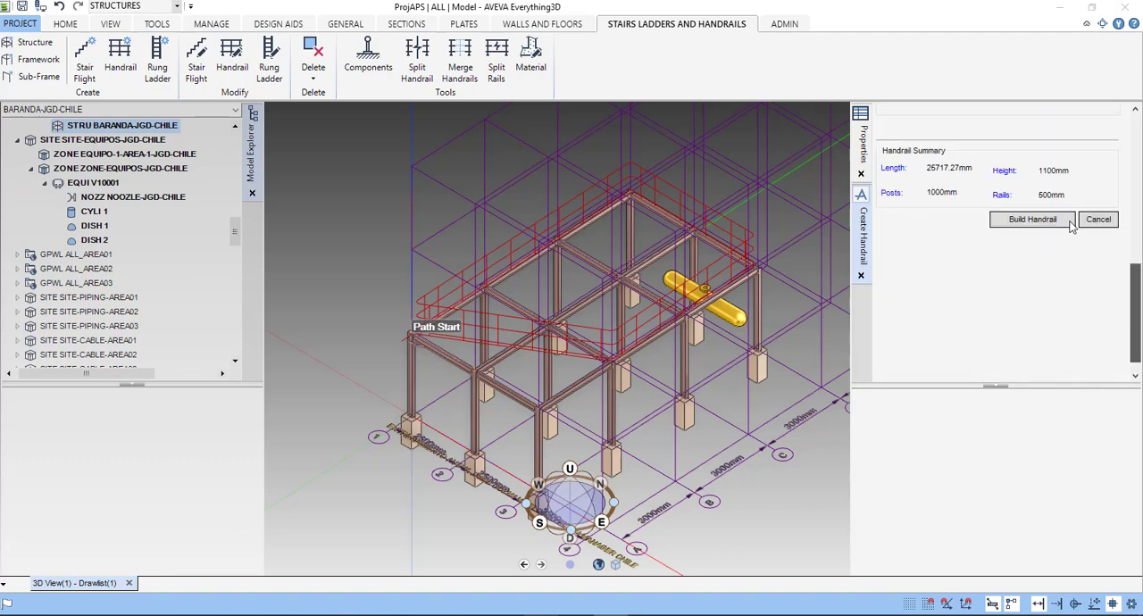
{"action": "left_click", "coordinate": [1032, 221]}
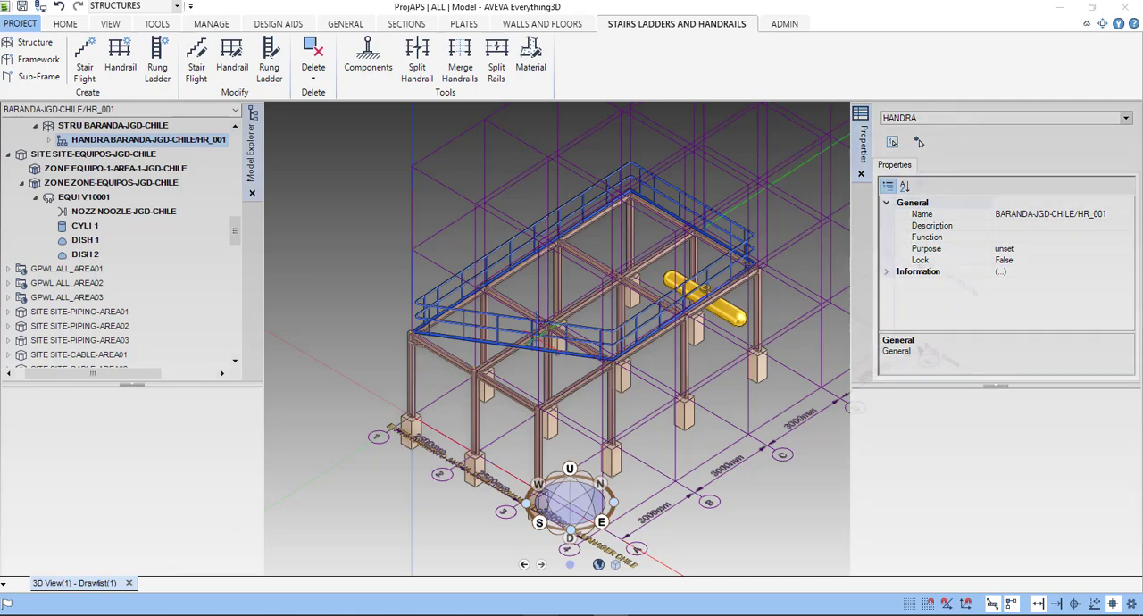
- Examine the built handrail around the top of the structure, checking its runs, corners and the side between the first and last route points
{"action": "scroll", "coordinate": [547, 332], "scroll_direction": "up", "scroll_amount": 5}
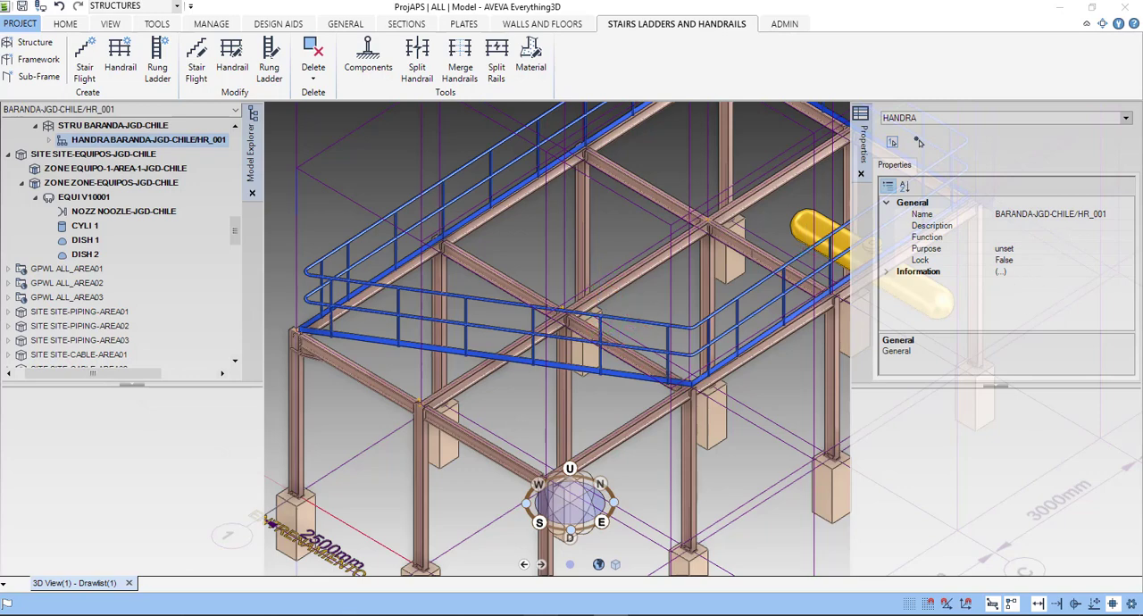
{"action": "scroll", "coordinate": [607, 309], "scroll_direction": "down", "scroll_amount": 4}
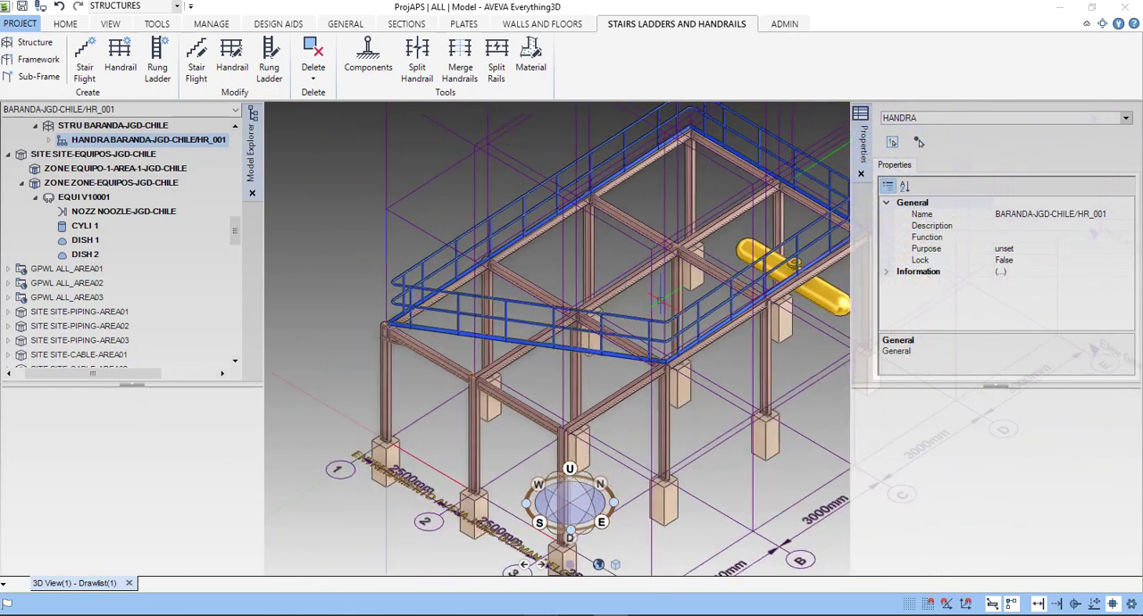
{"action": "middle_click_drag", "start_coordinate": [725, 308], "coordinate": [720, 315]}
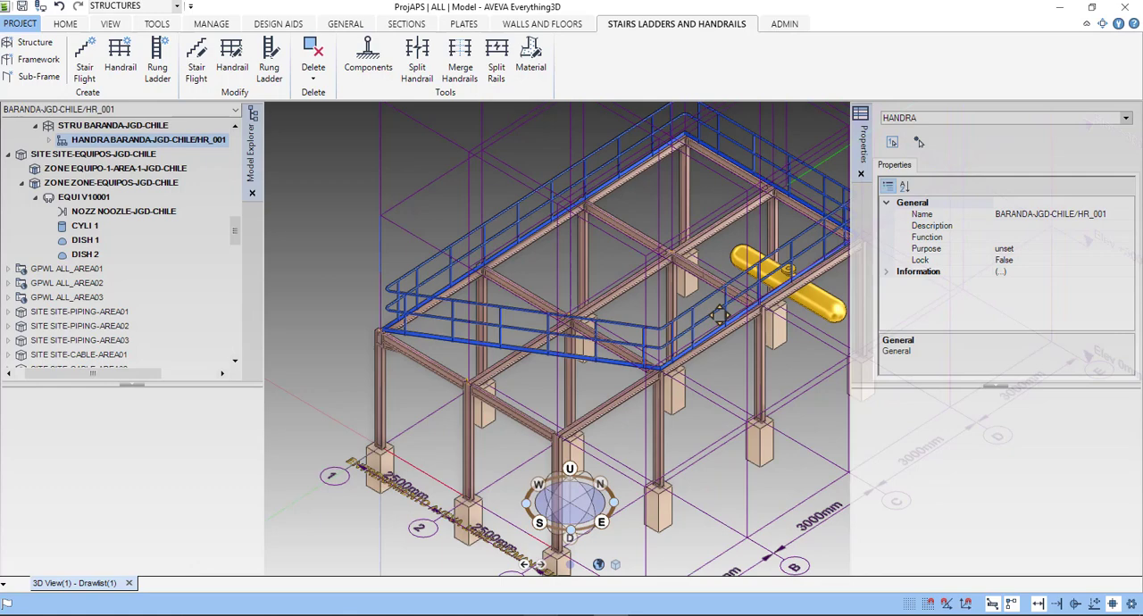
{"action": "middle_click_drag", "start_coordinate": [720, 315], "coordinate": [715, 320]}
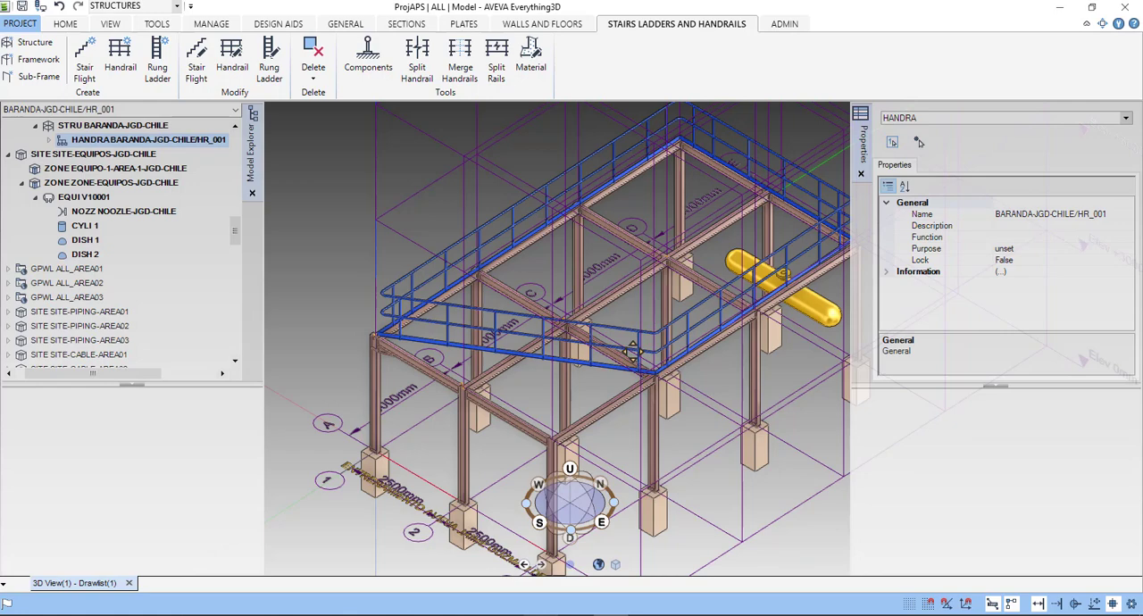
{"action": "scroll", "coordinate": [633, 351], "scroll_direction": "down", "scroll_amount": 2}
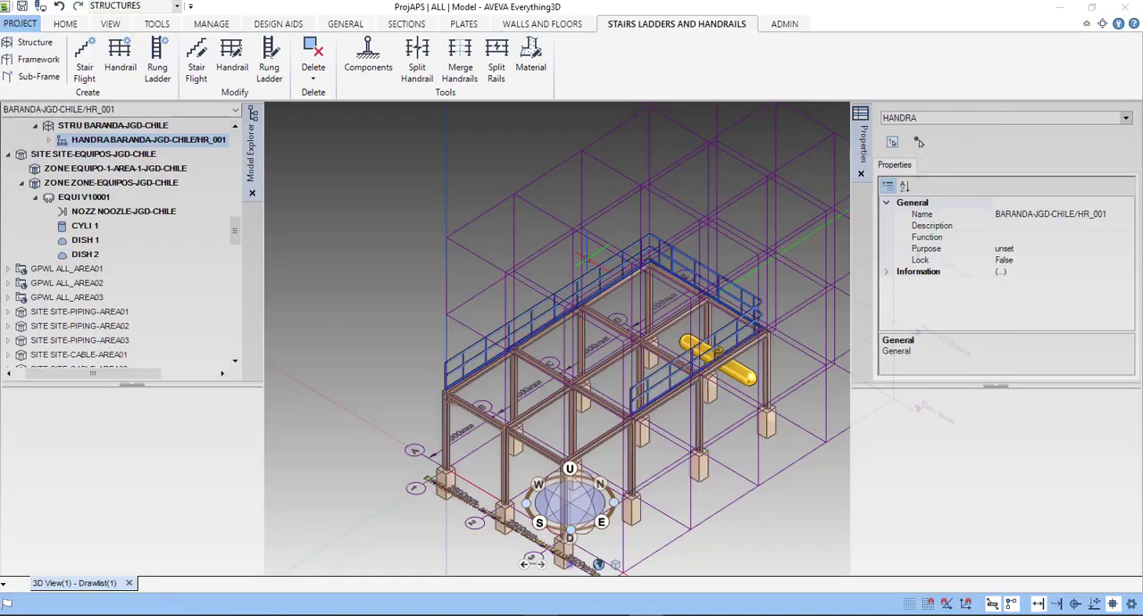
{"action": "scroll", "coordinate": [663, 393], "scroll_direction": "up", "scroll_amount": 3}
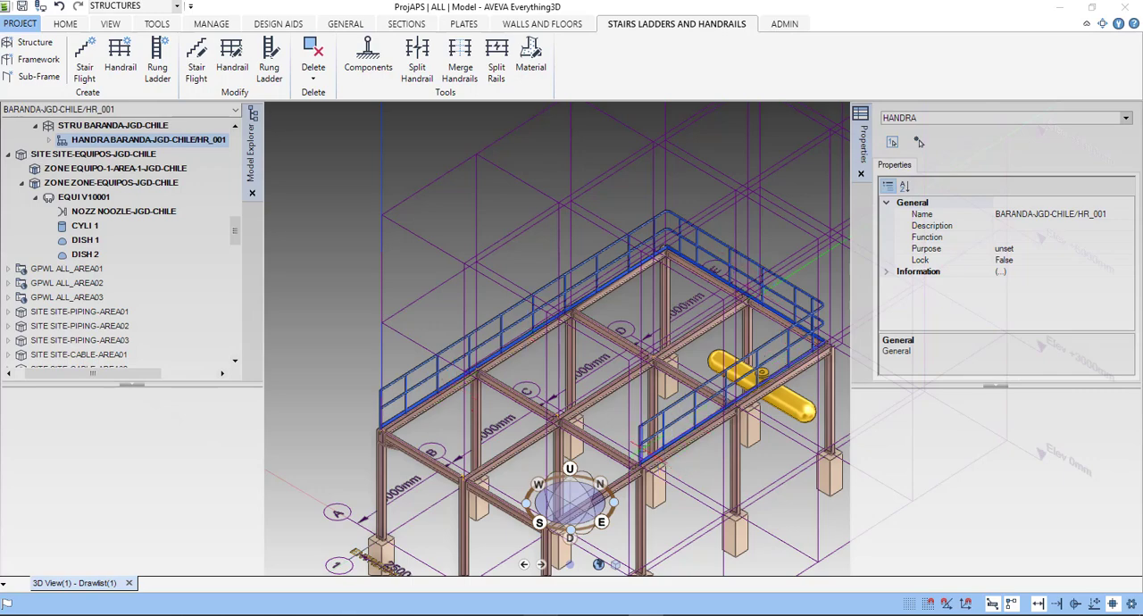
{"action": "middle_click_drag", "start_coordinate": [596, 438], "coordinate": [562, 431]}
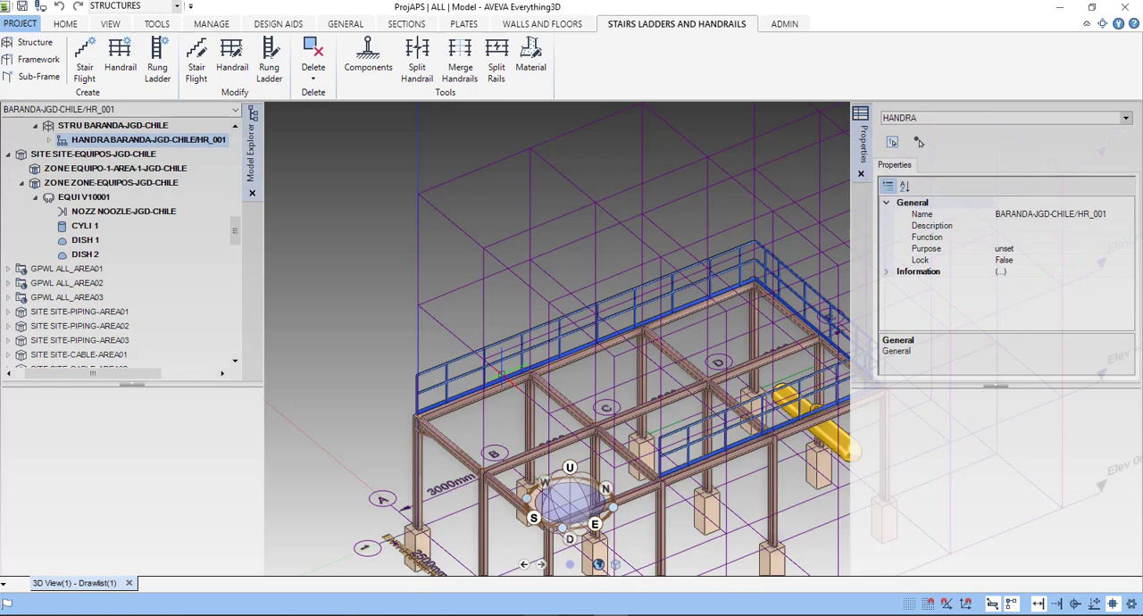
{"action": "scroll", "coordinate": [588, 406], "scroll_direction": "down", "scroll_amount": 4}
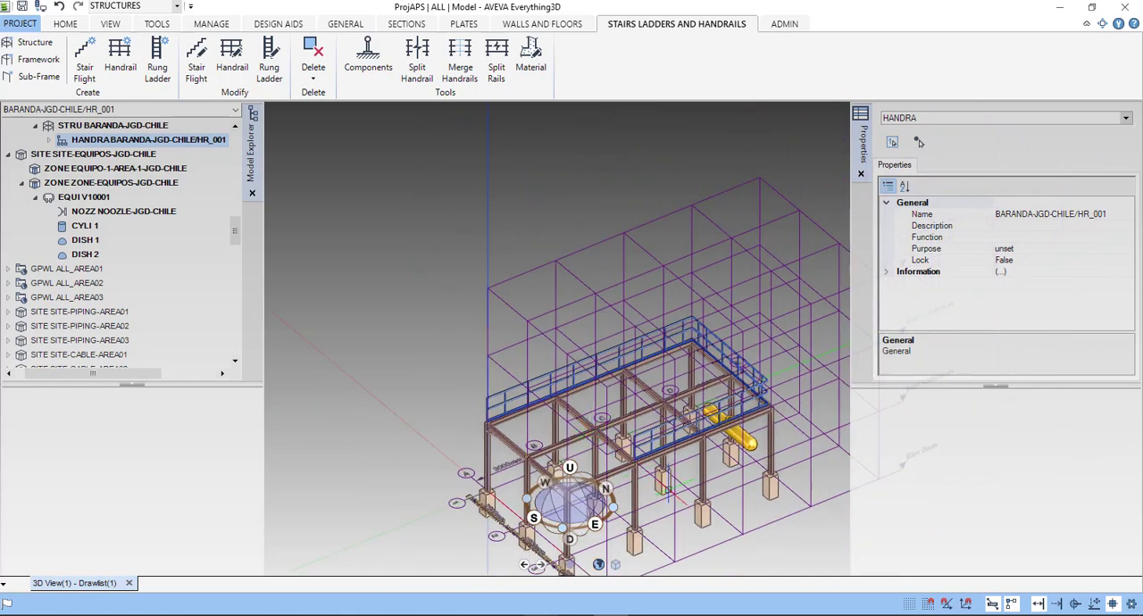
{"action": "scroll", "coordinate": [668, 487], "scroll_direction": "up", "scroll_amount": 4}
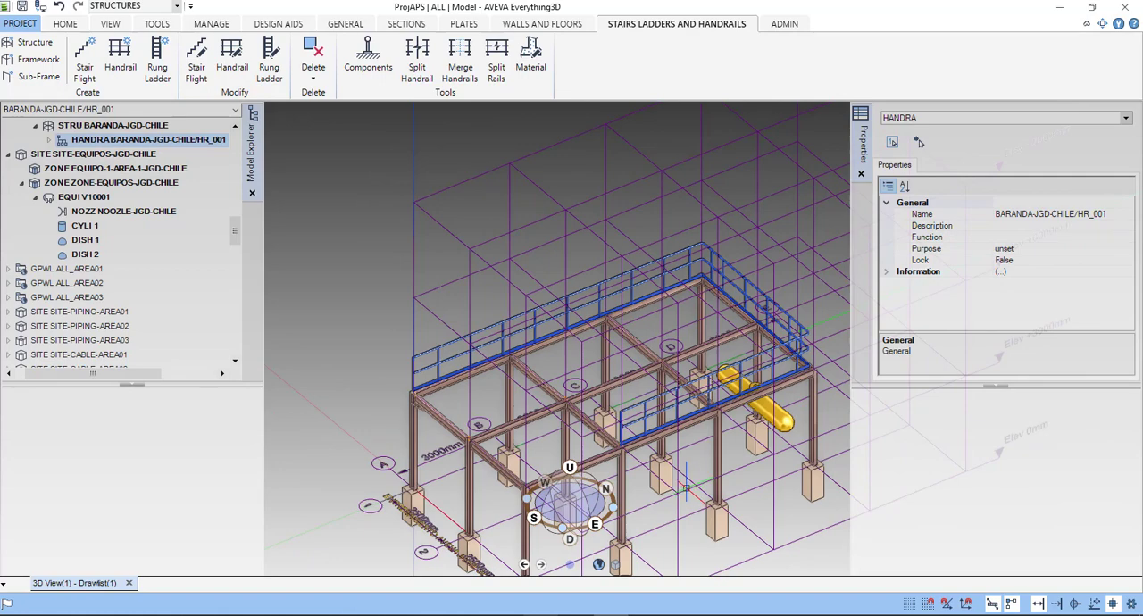
{"action": "middle_click_drag", "start_coordinate": [686, 487], "coordinate": [616, 420]}
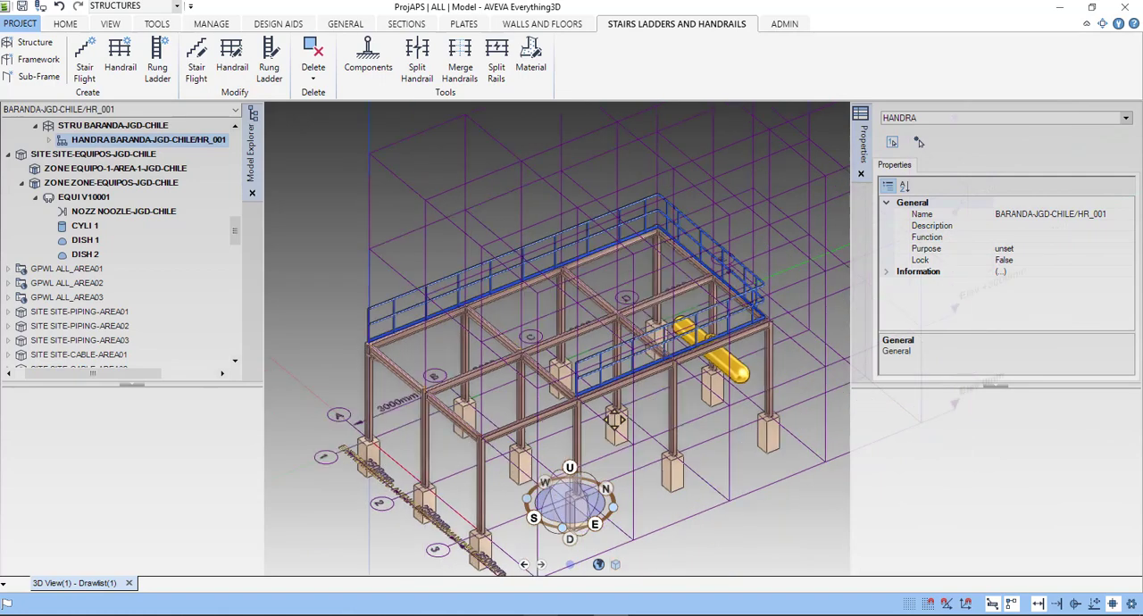